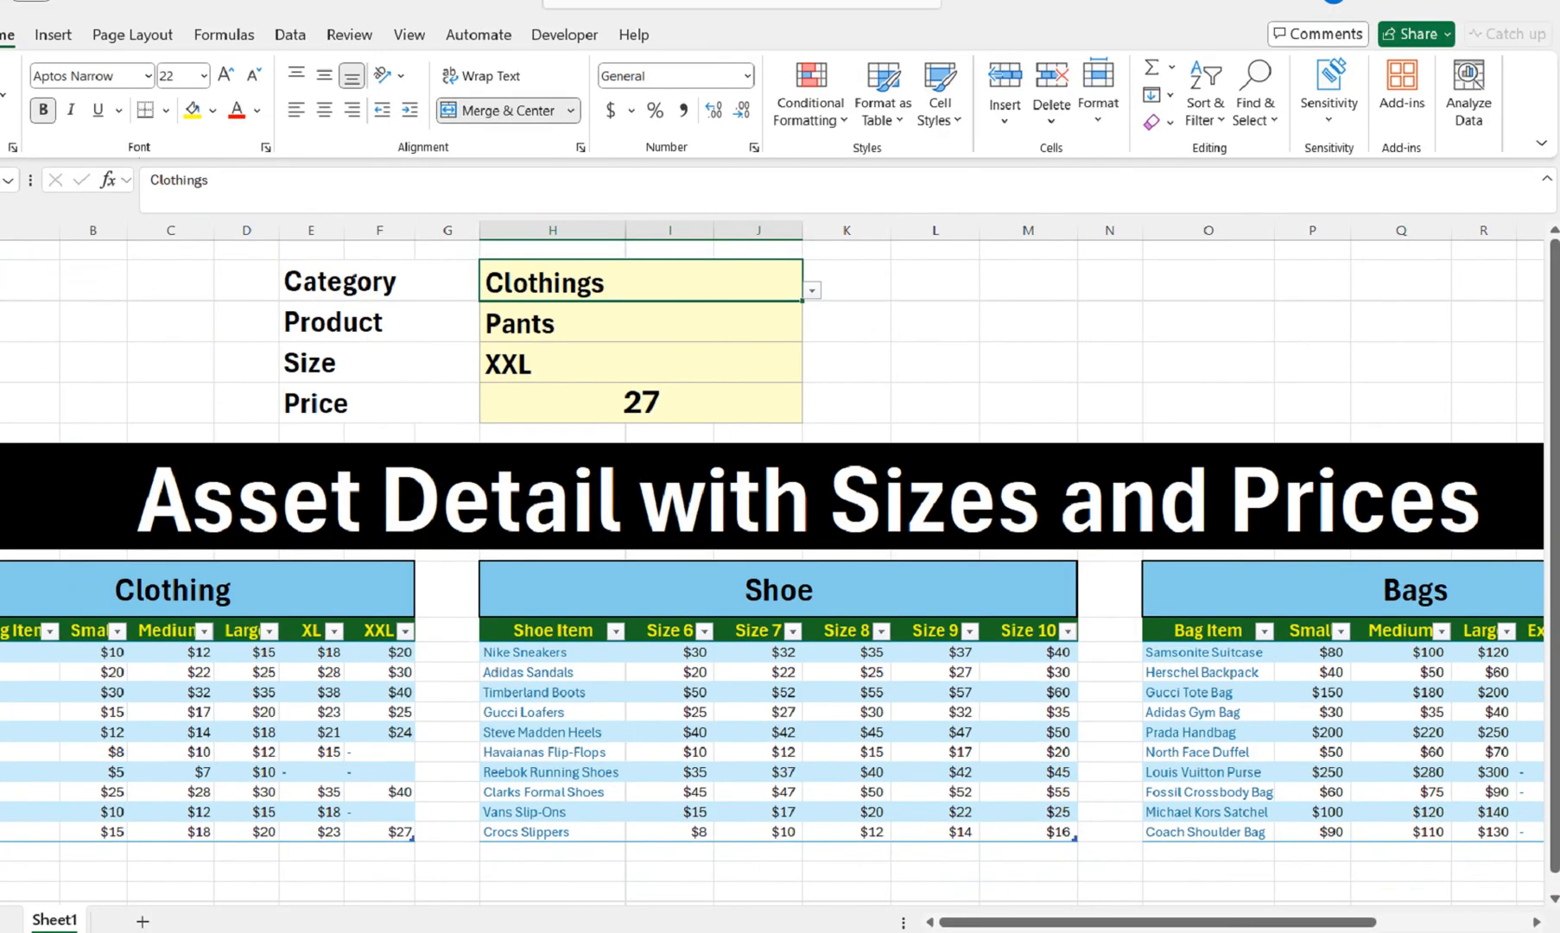
Review the Clothings category with Pants product and highlight the Pants row in the Clothing table
{"action": "key", "text": "alt+Down"}
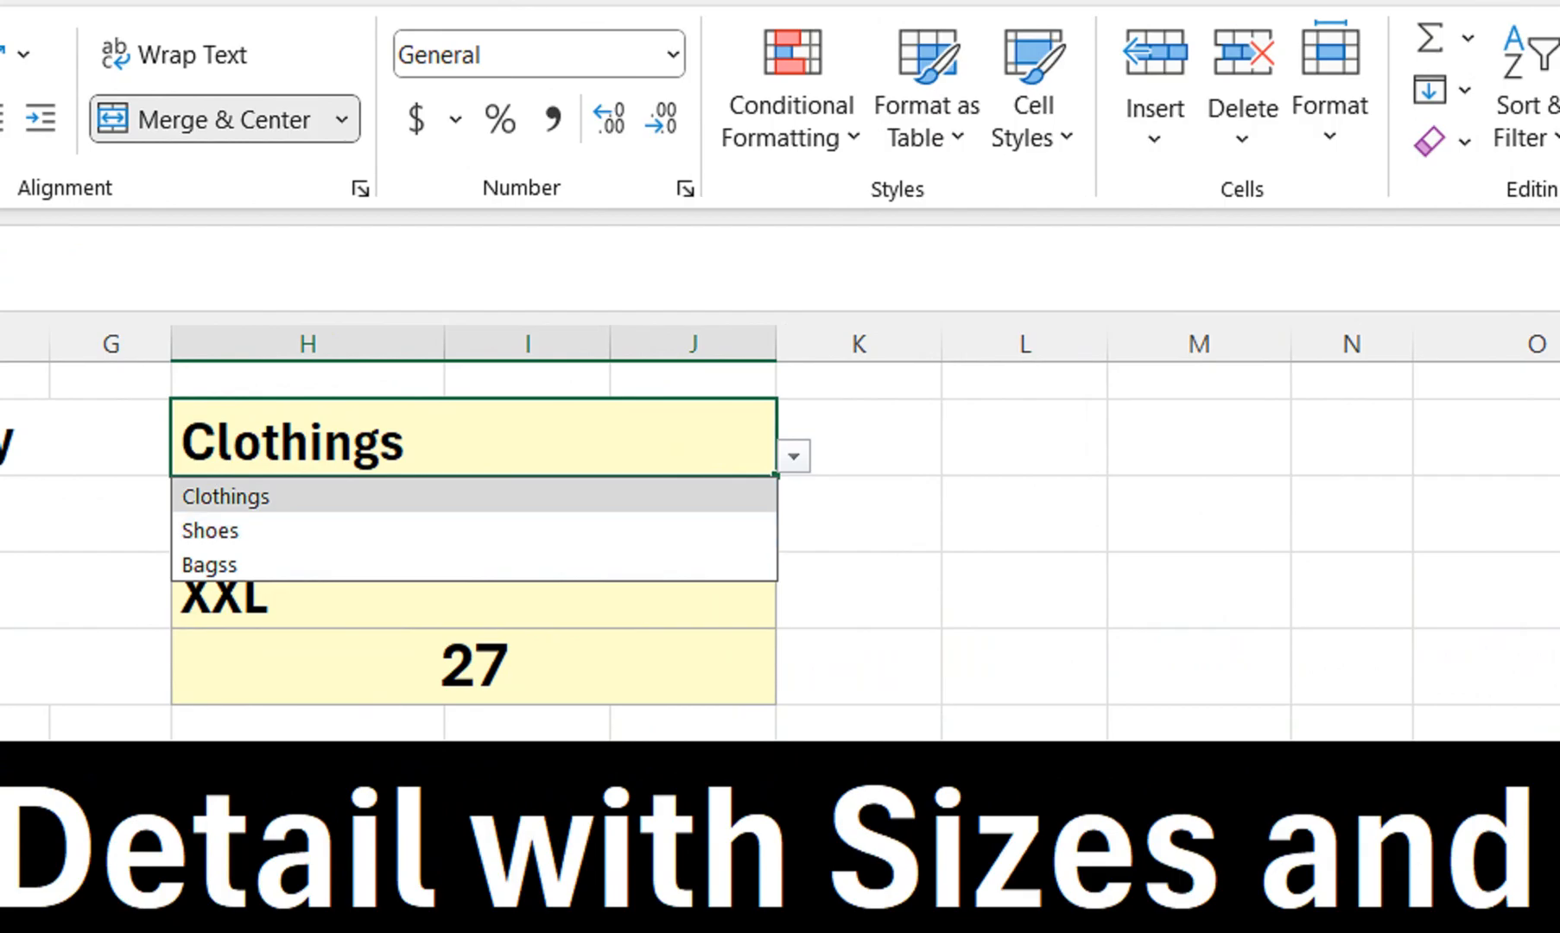
{"action": "key", "text": "Escape"}
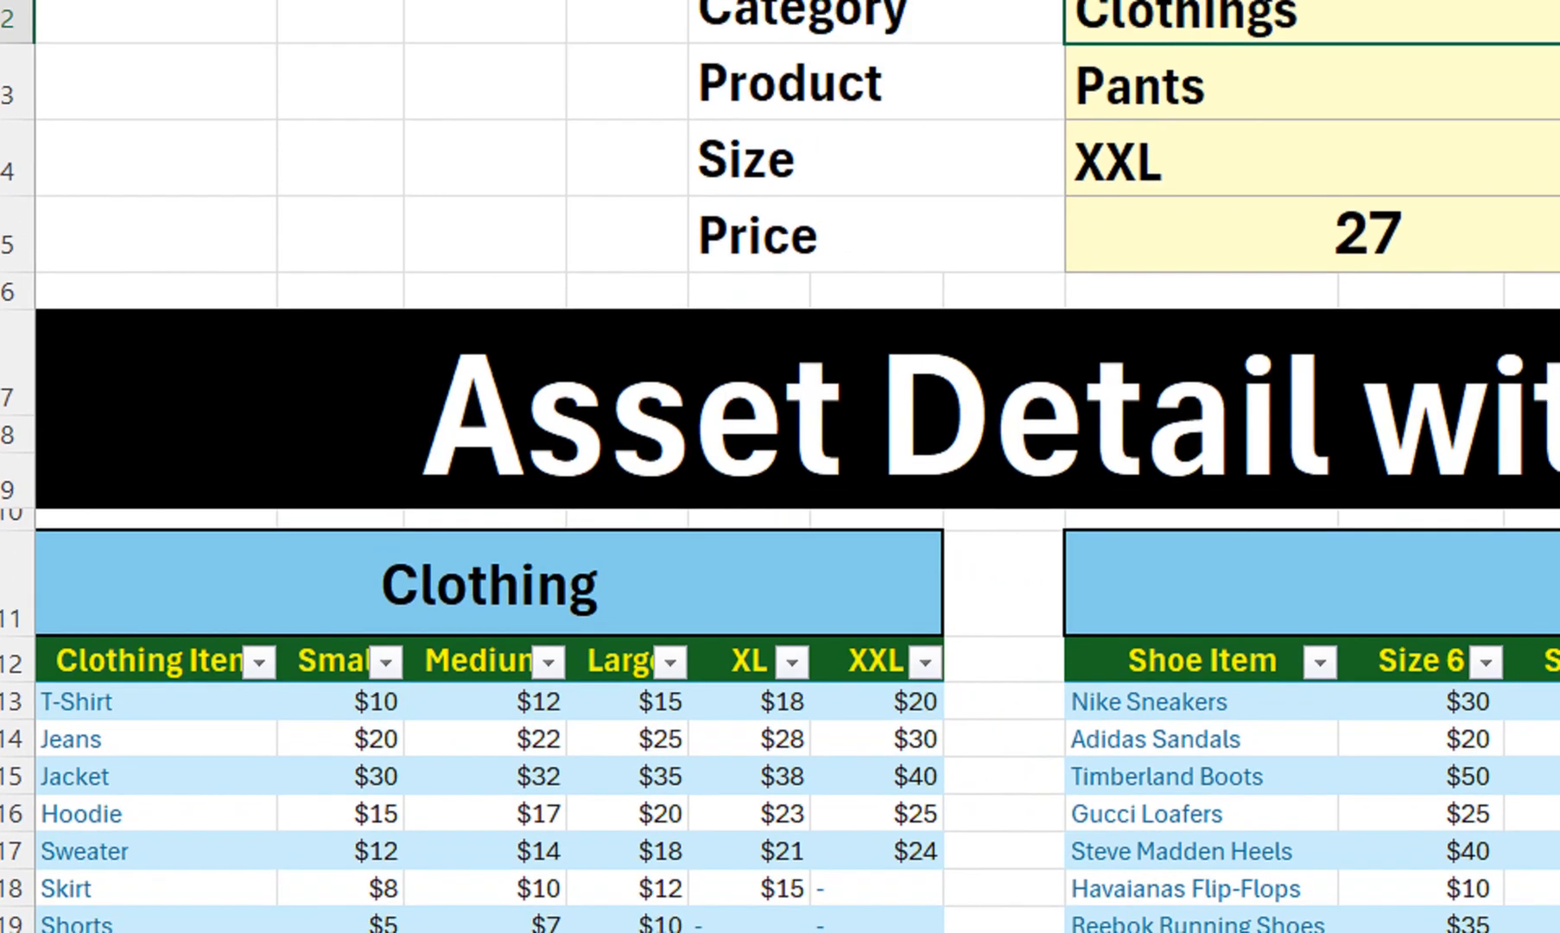
{"action": "left_click", "coordinate": [1382, 108]}
{"action": "key", "text": "alt+Down"}
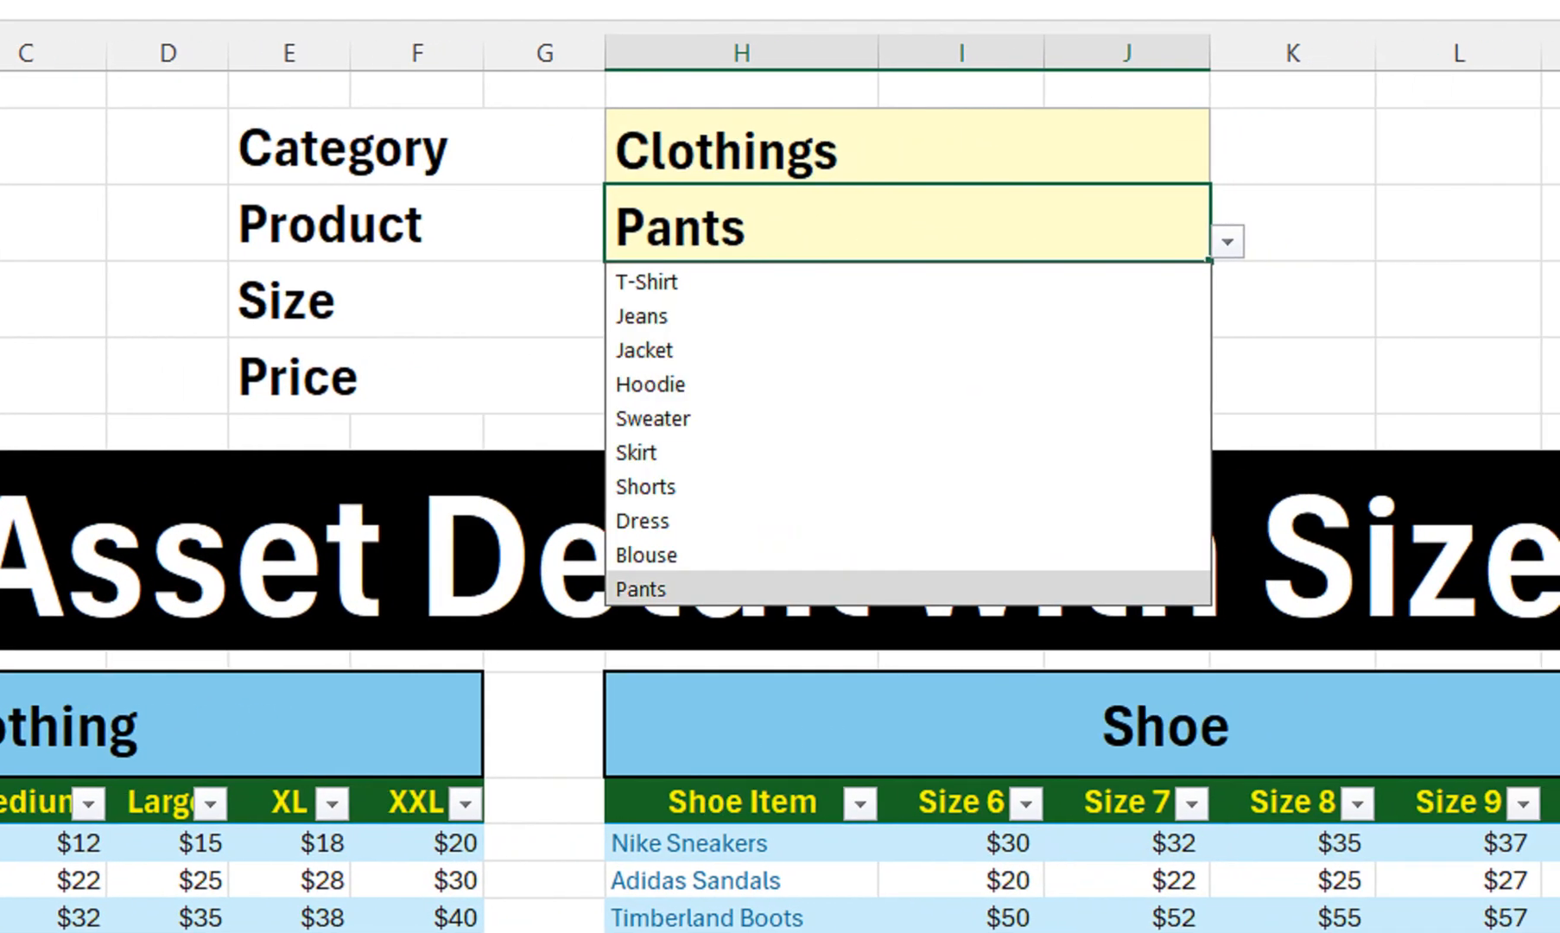
{"action": "key", "text": "Return"}
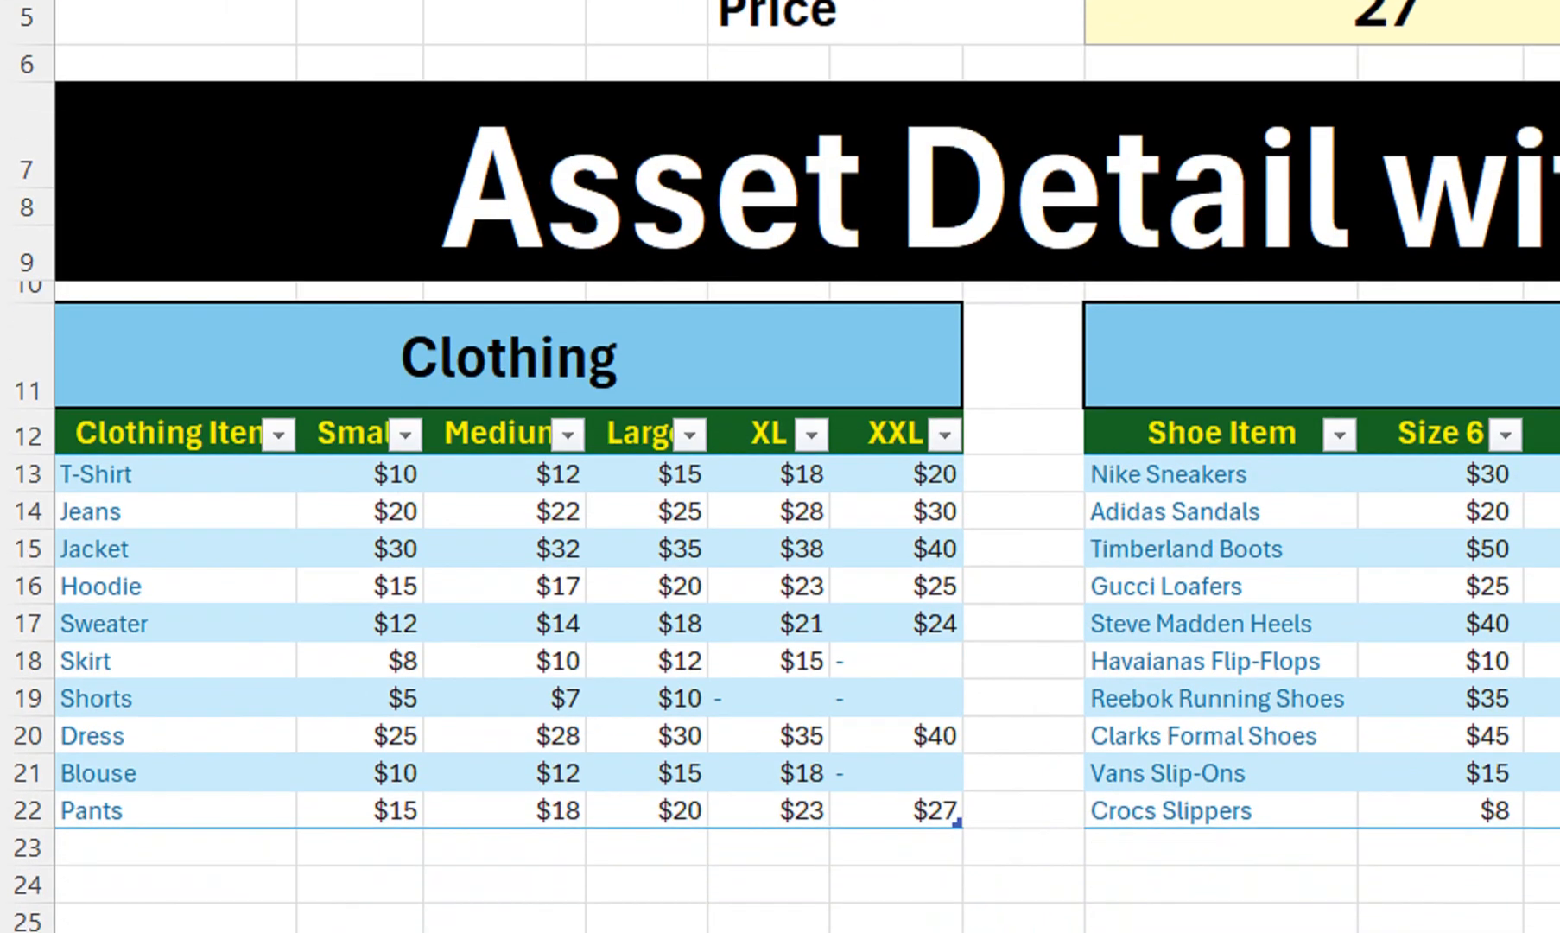
{"action": "left_click_drag", "start_coordinate": [173, 810], "coordinate": [929, 812]}
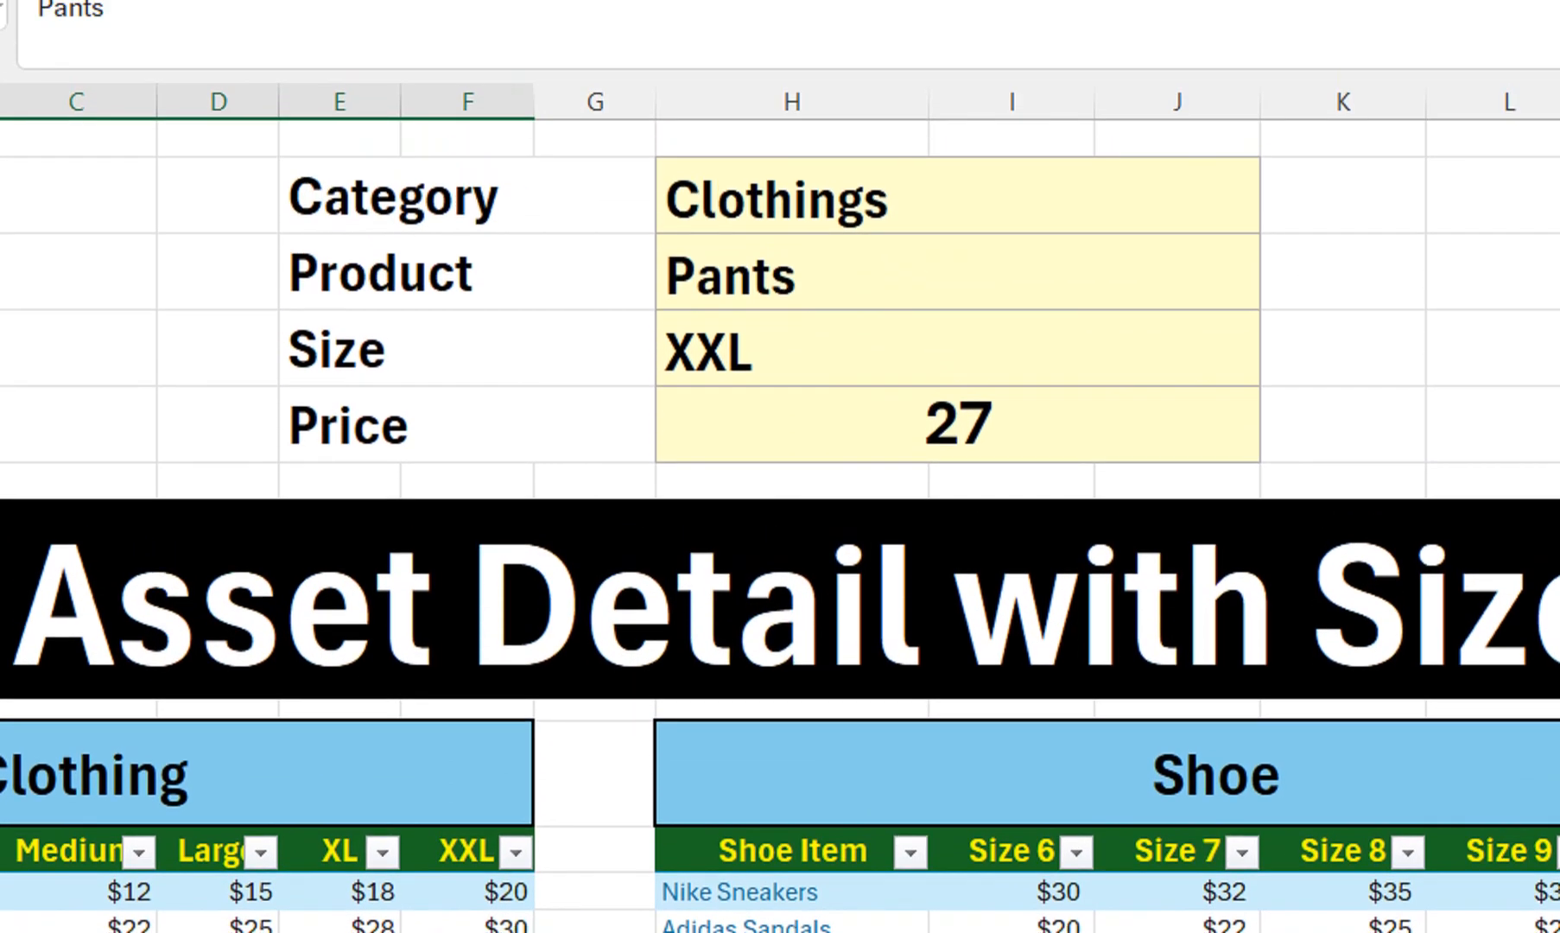
Choose Shoes as the category in H2 and Adidas Sandals as the product in H3
{"action": "left_click", "coordinate": [958, 196]}
{"action": "left_click", "coordinate": [1278, 214]}
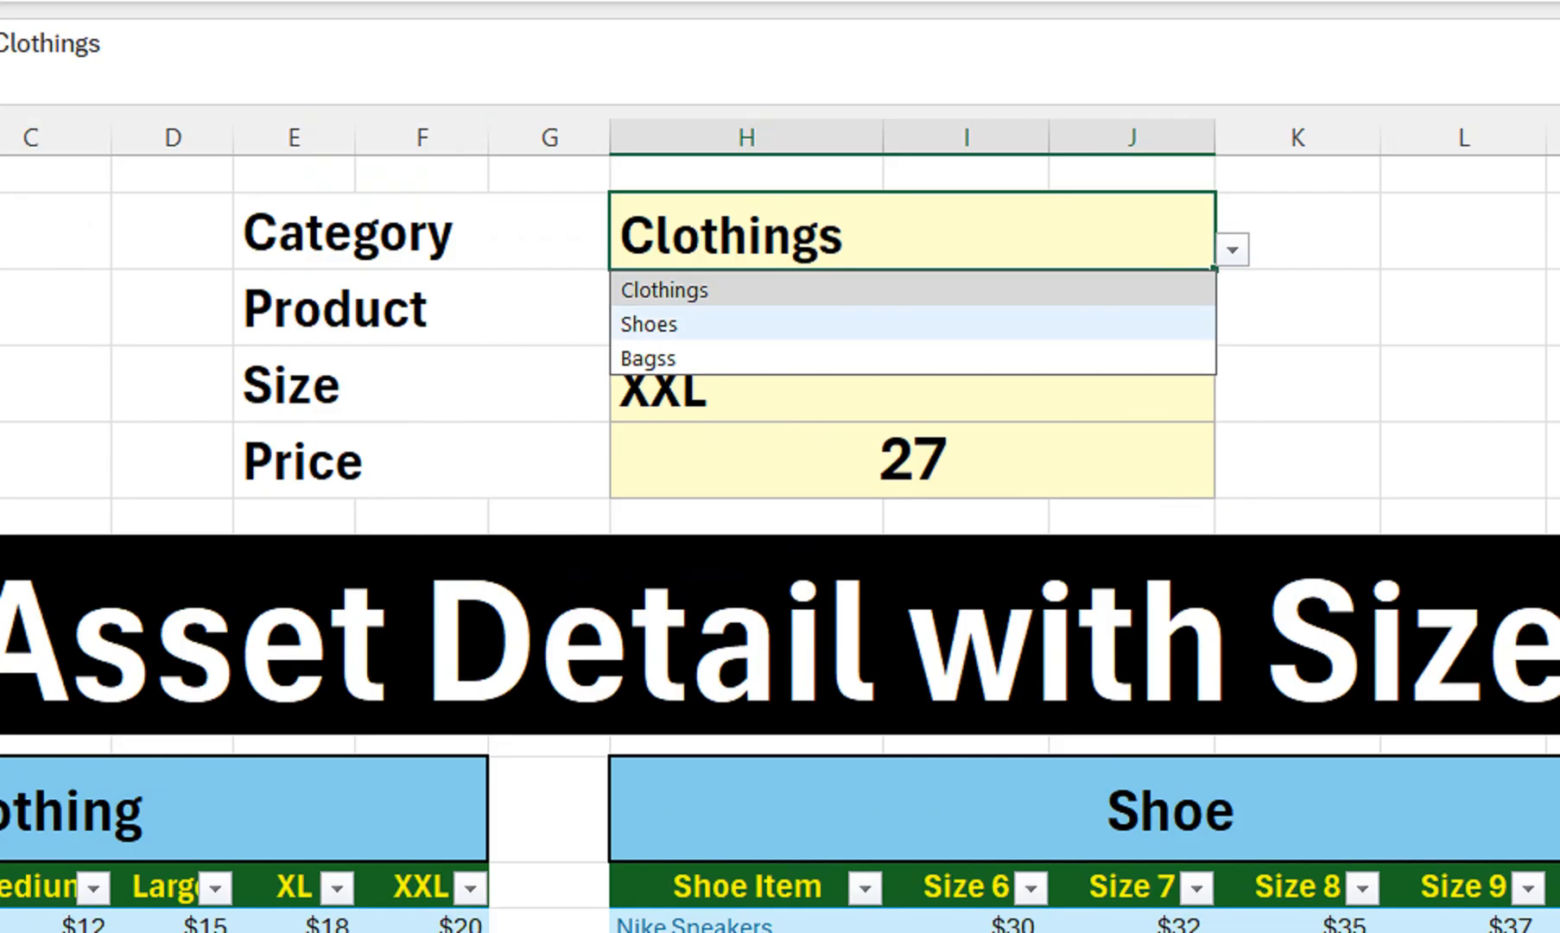
{"action": "left_click", "coordinate": [950, 289]}
{"action": "left_click", "coordinate": [913, 310]}
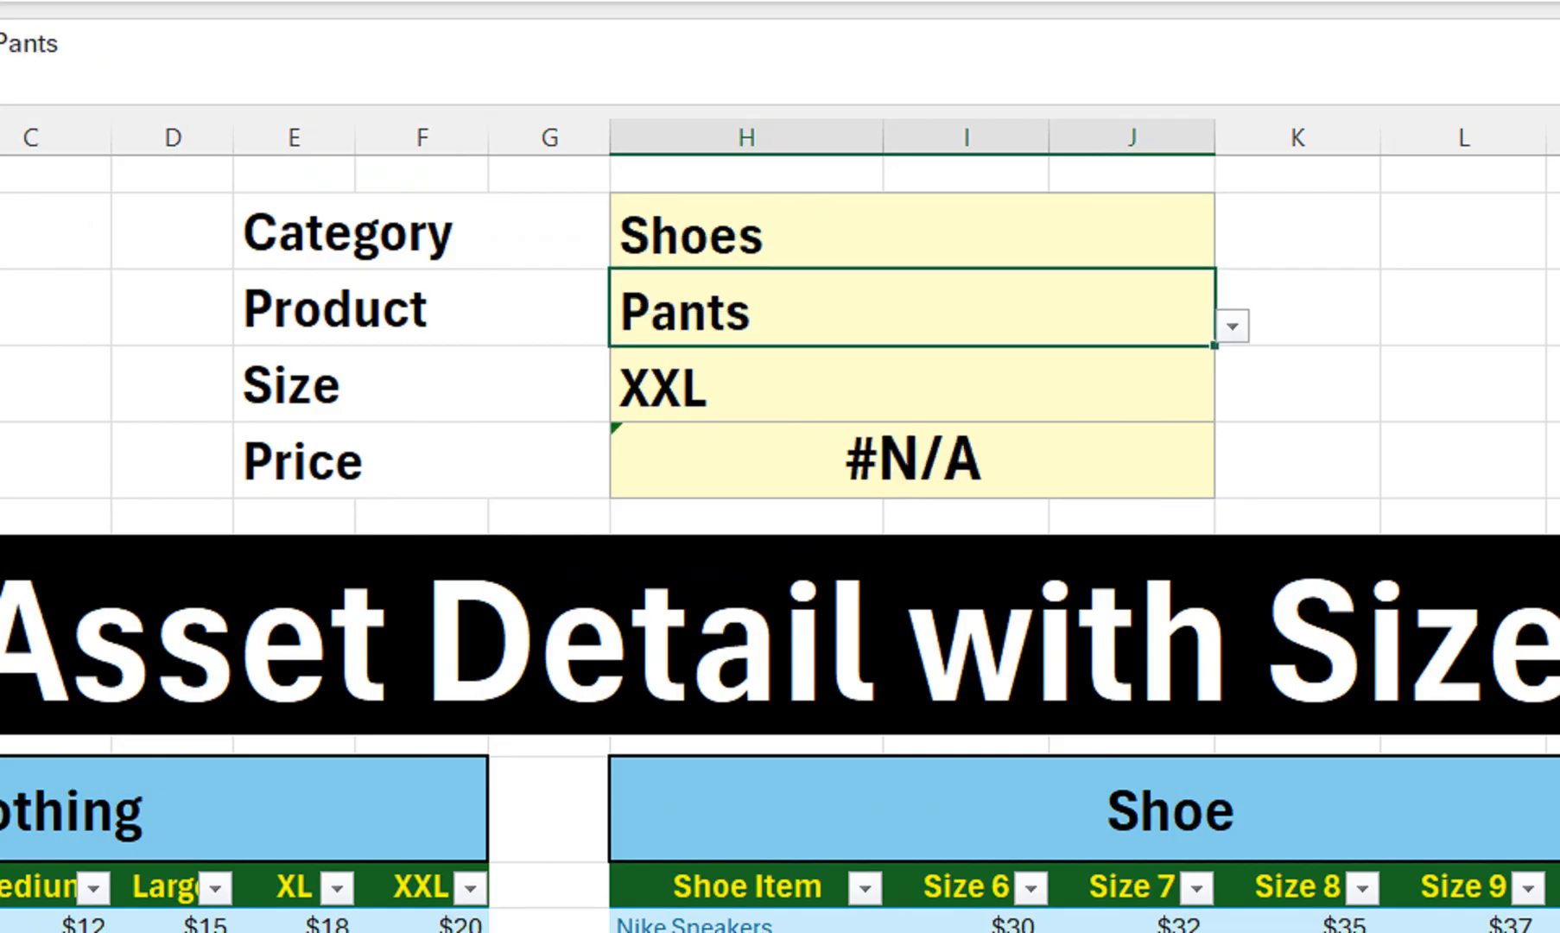
{"action": "left_click", "coordinate": [1233, 327]}
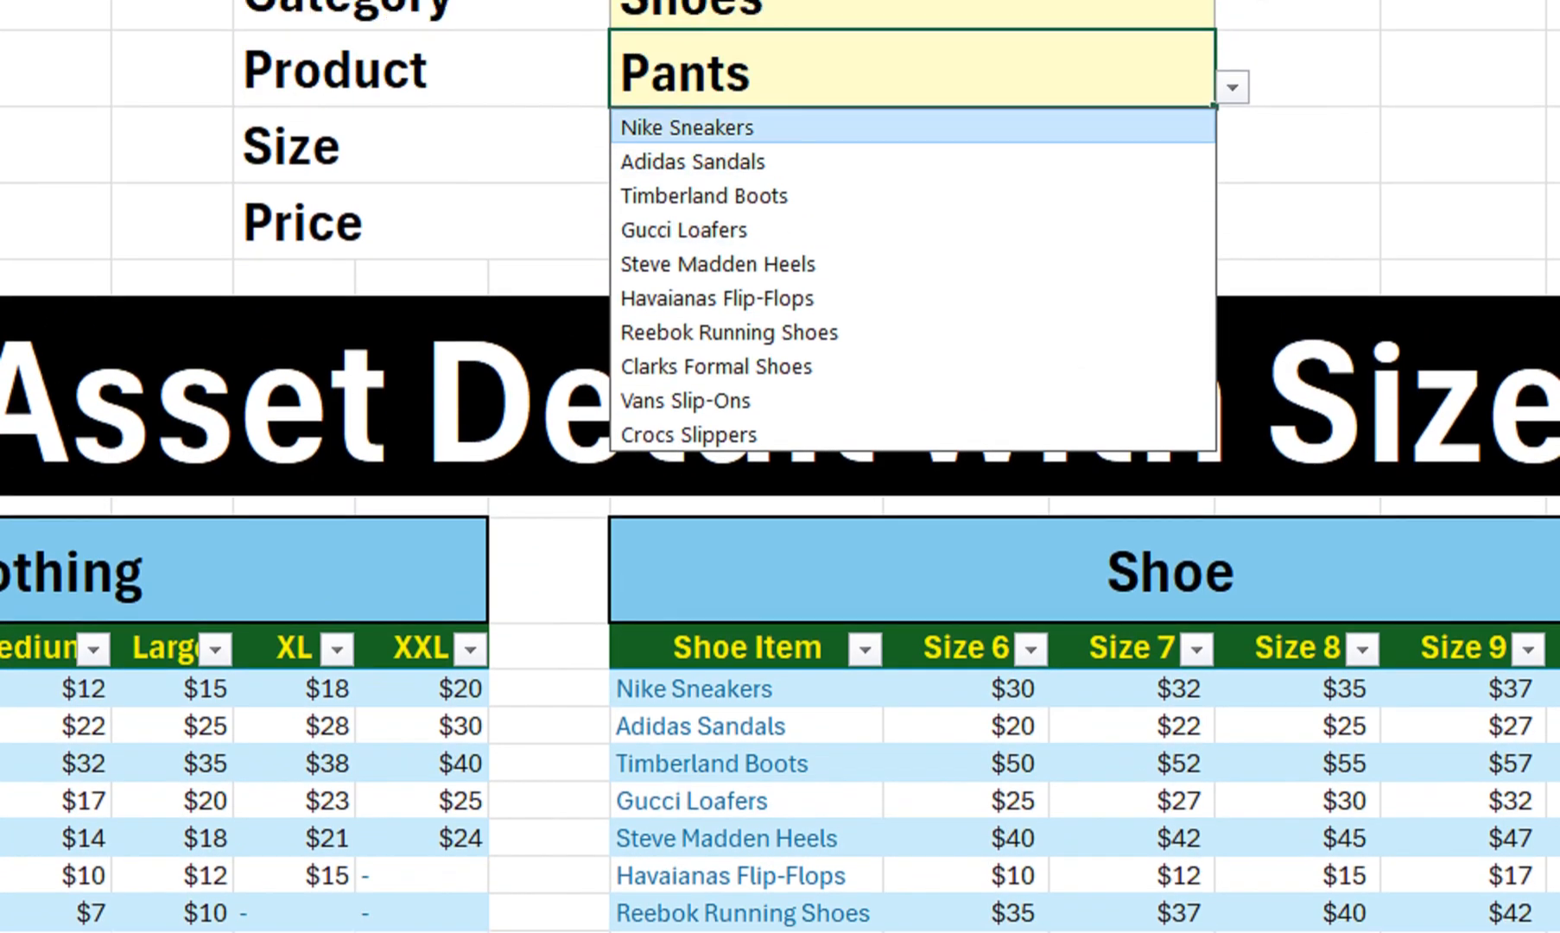
{"action": "key", "text": "Down"}
{"action": "key", "text": "Return"}
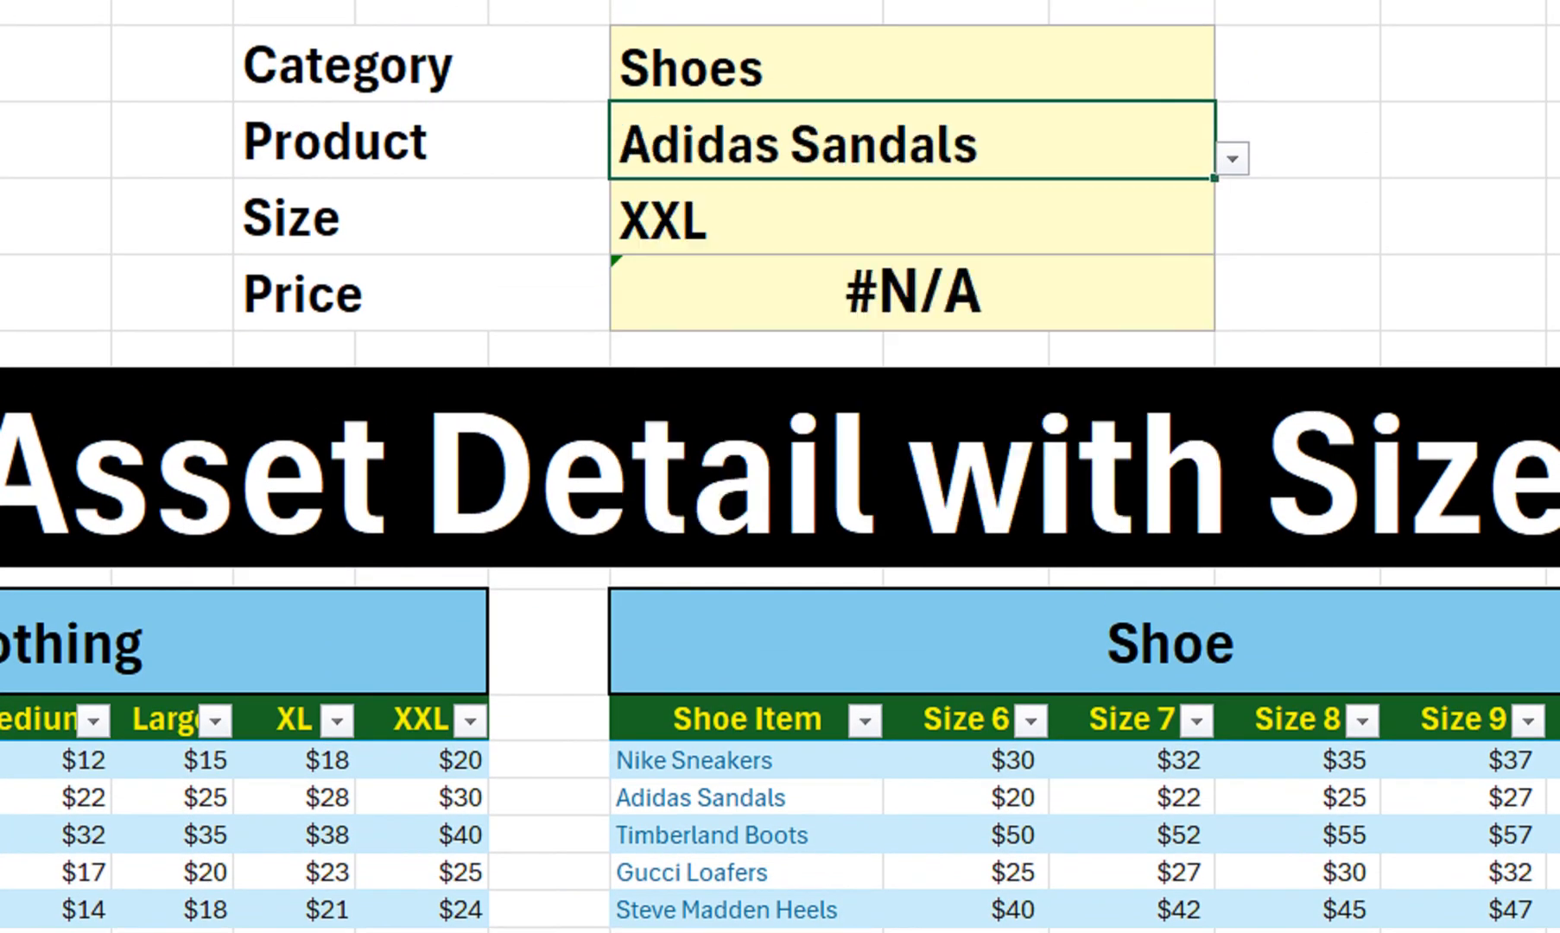
Pick Size 9 in the H4 drop-down so the price returns 27
{"action": "key", "text": "Down"}
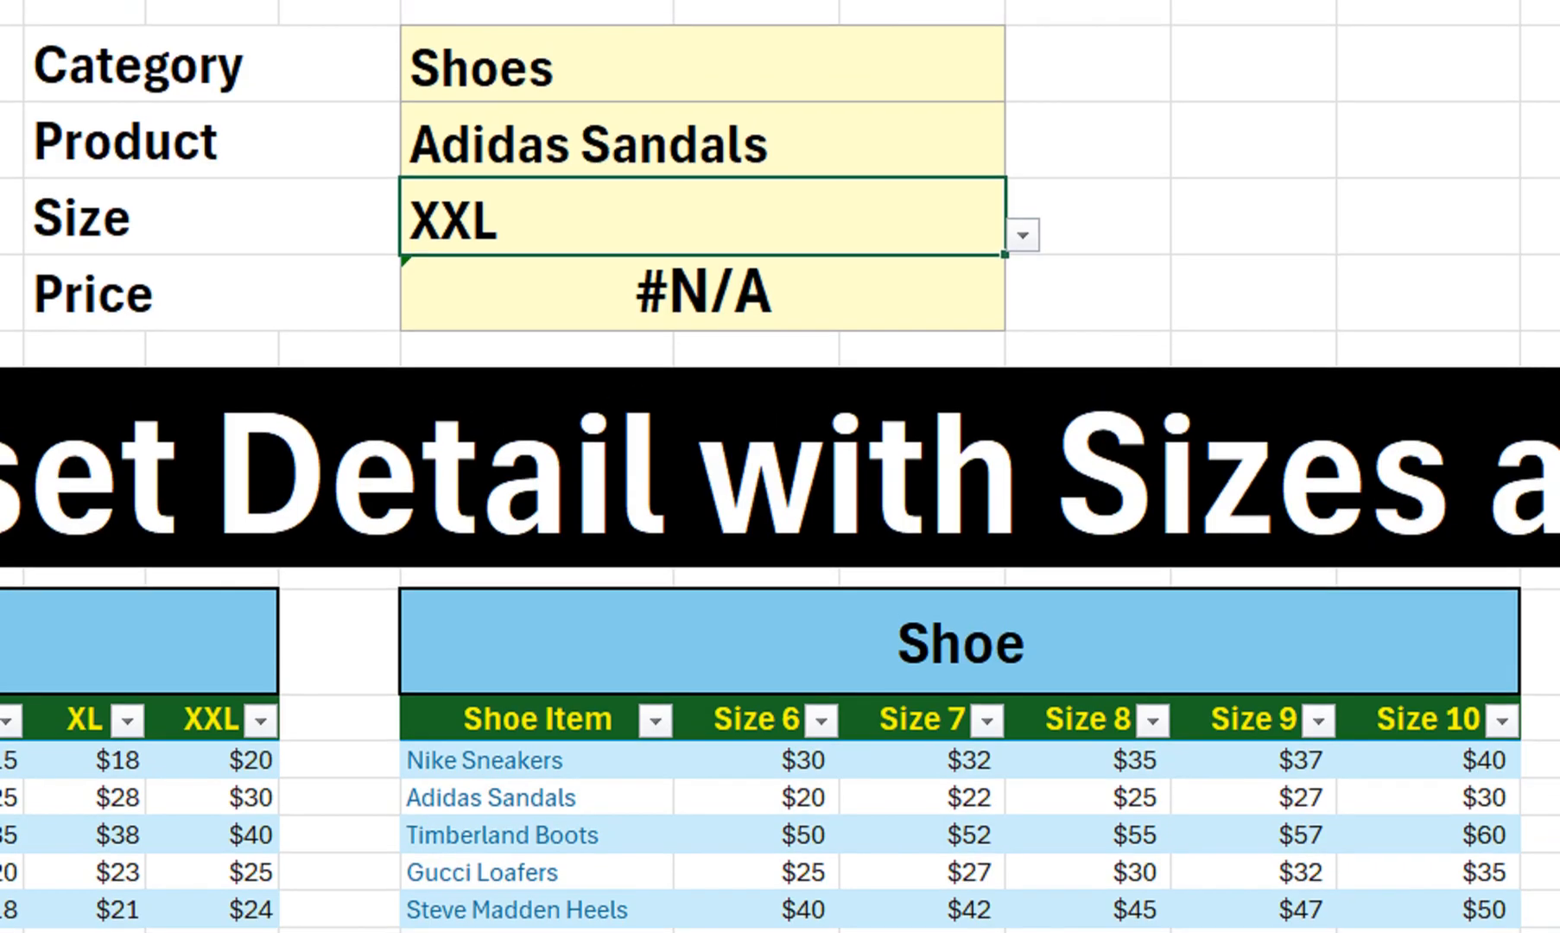
{"action": "key", "text": "alt+Down"}
{"action": "key", "text": "Down"}
{"action": "key", "text": "Down"}
{"action": "key", "text": "Down"}
{"action": "key", "text": "Return"}
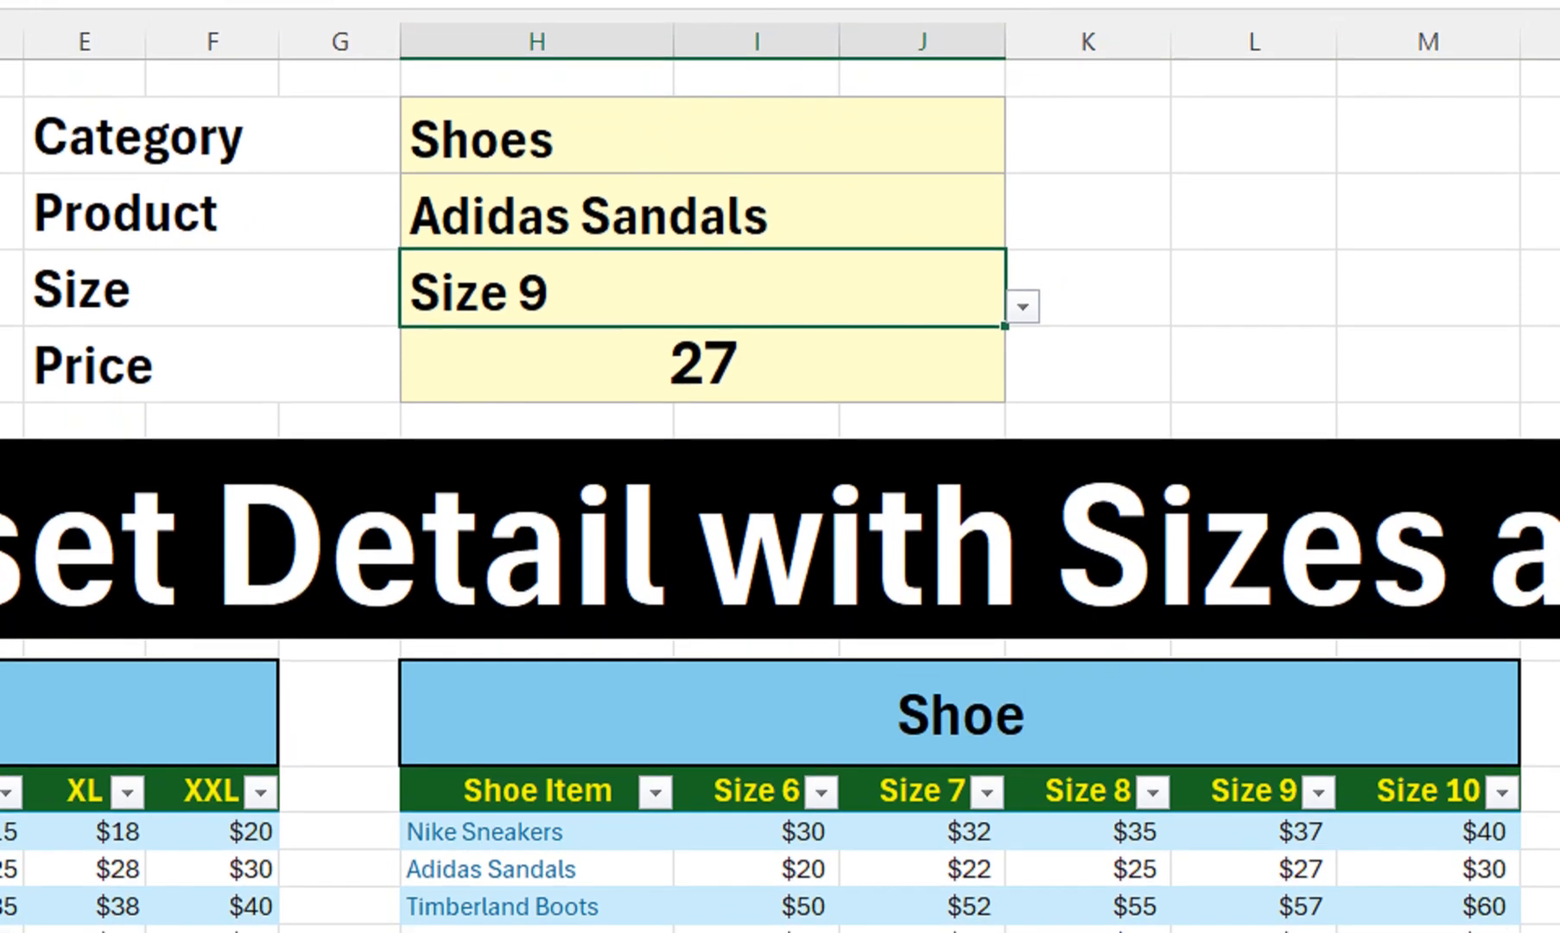
Apply Accounting format to the H5 price and highlight the Adidas Sandals row
{"action": "left_click", "coordinate": [702, 369]}
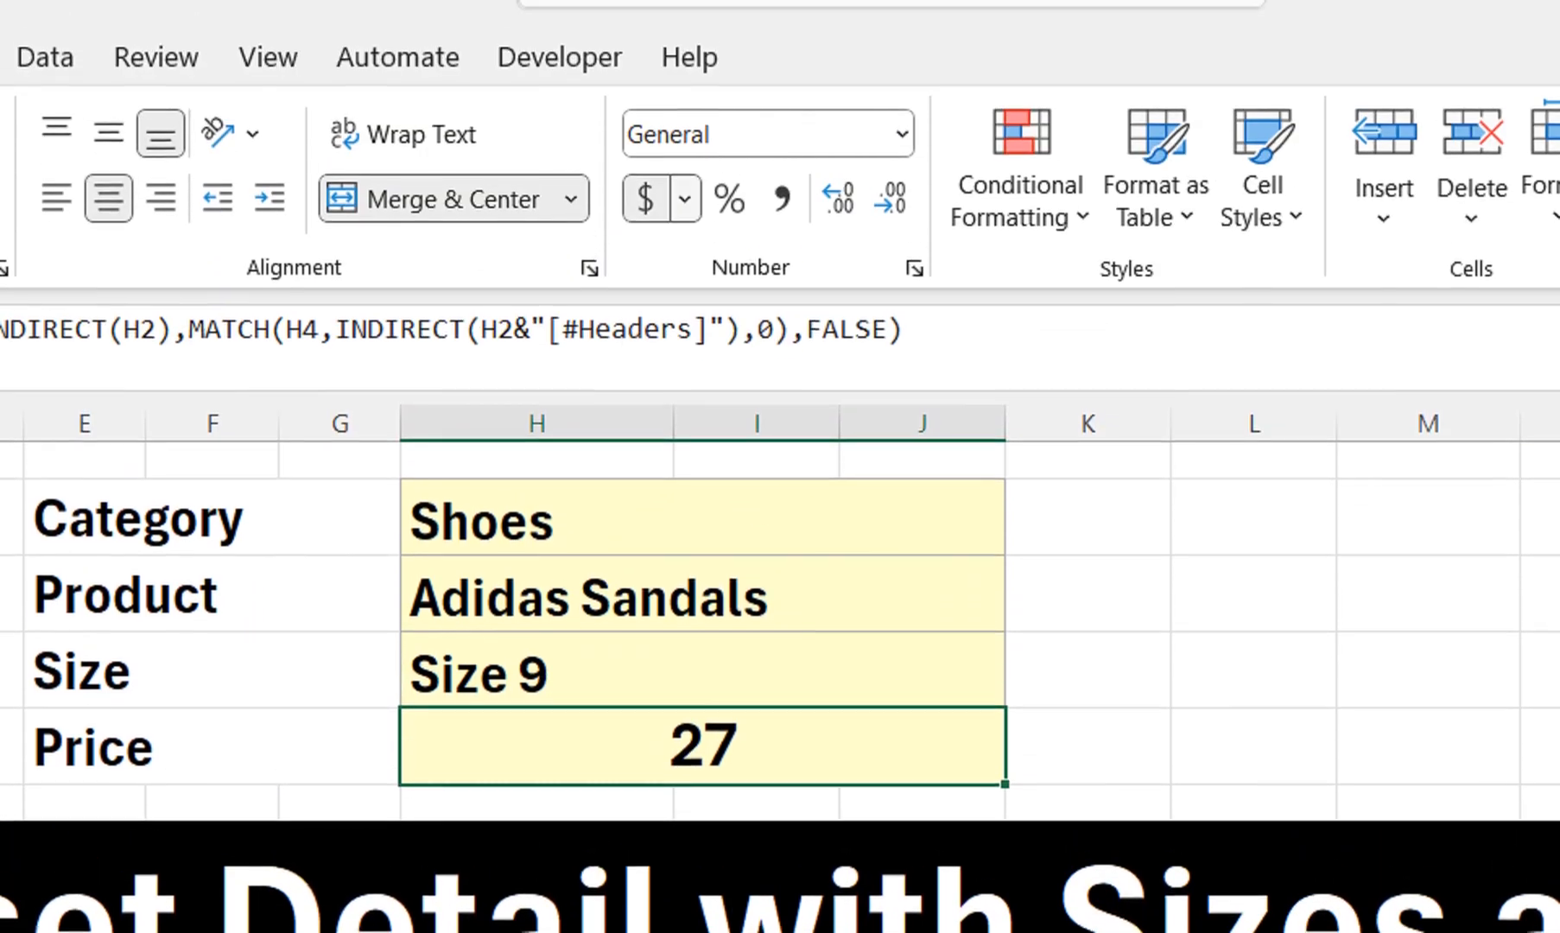
{"action": "left_click", "coordinate": [684, 206]}
{"action": "left_click", "coordinate": [829, 263]}
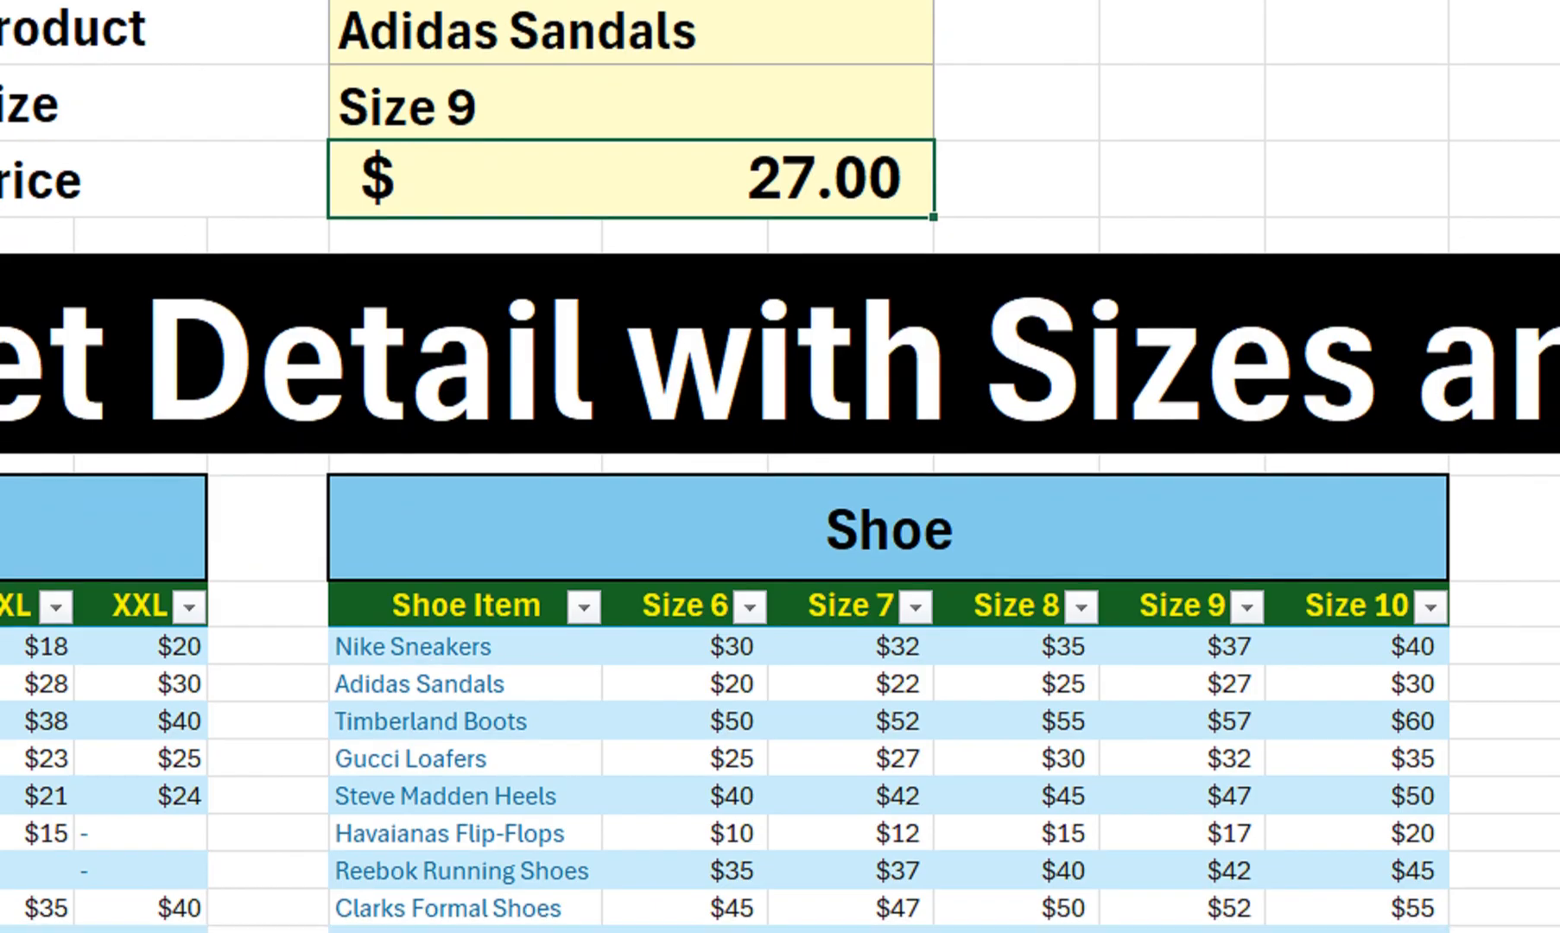
{"action": "left_click_drag", "start_coordinate": [1196, 683], "coordinate": [501, 684]}
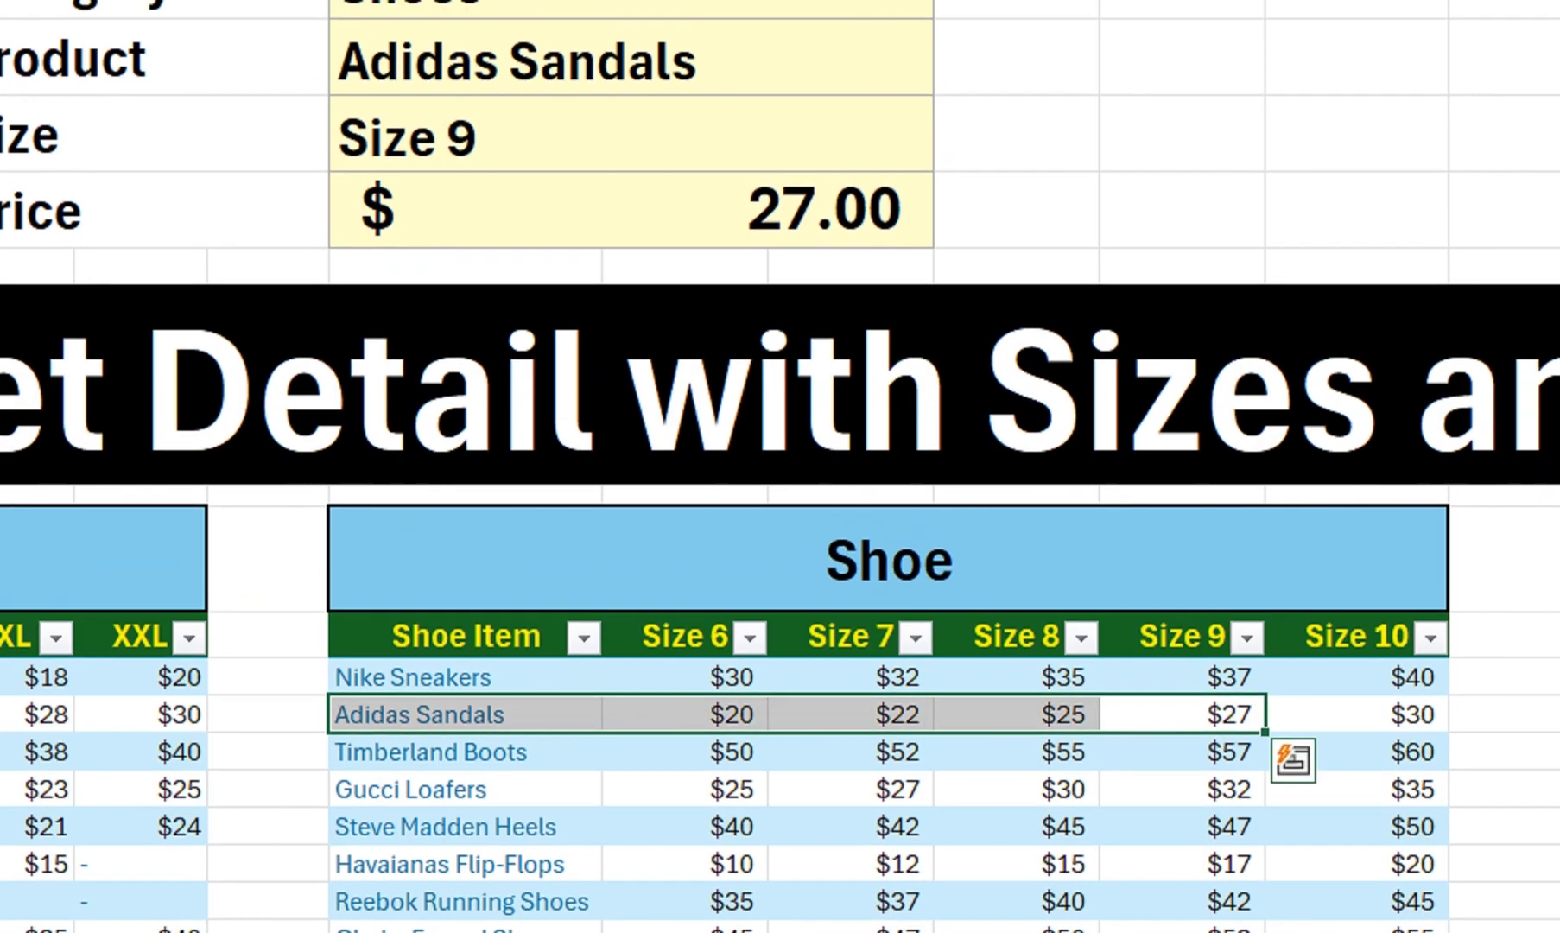
Change the size in H4 to Size 10 and check the price shows $30.00
{"action": "left_click", "coordinate": [631, 138]}
{"action": "key", "text": "alt+Down"}
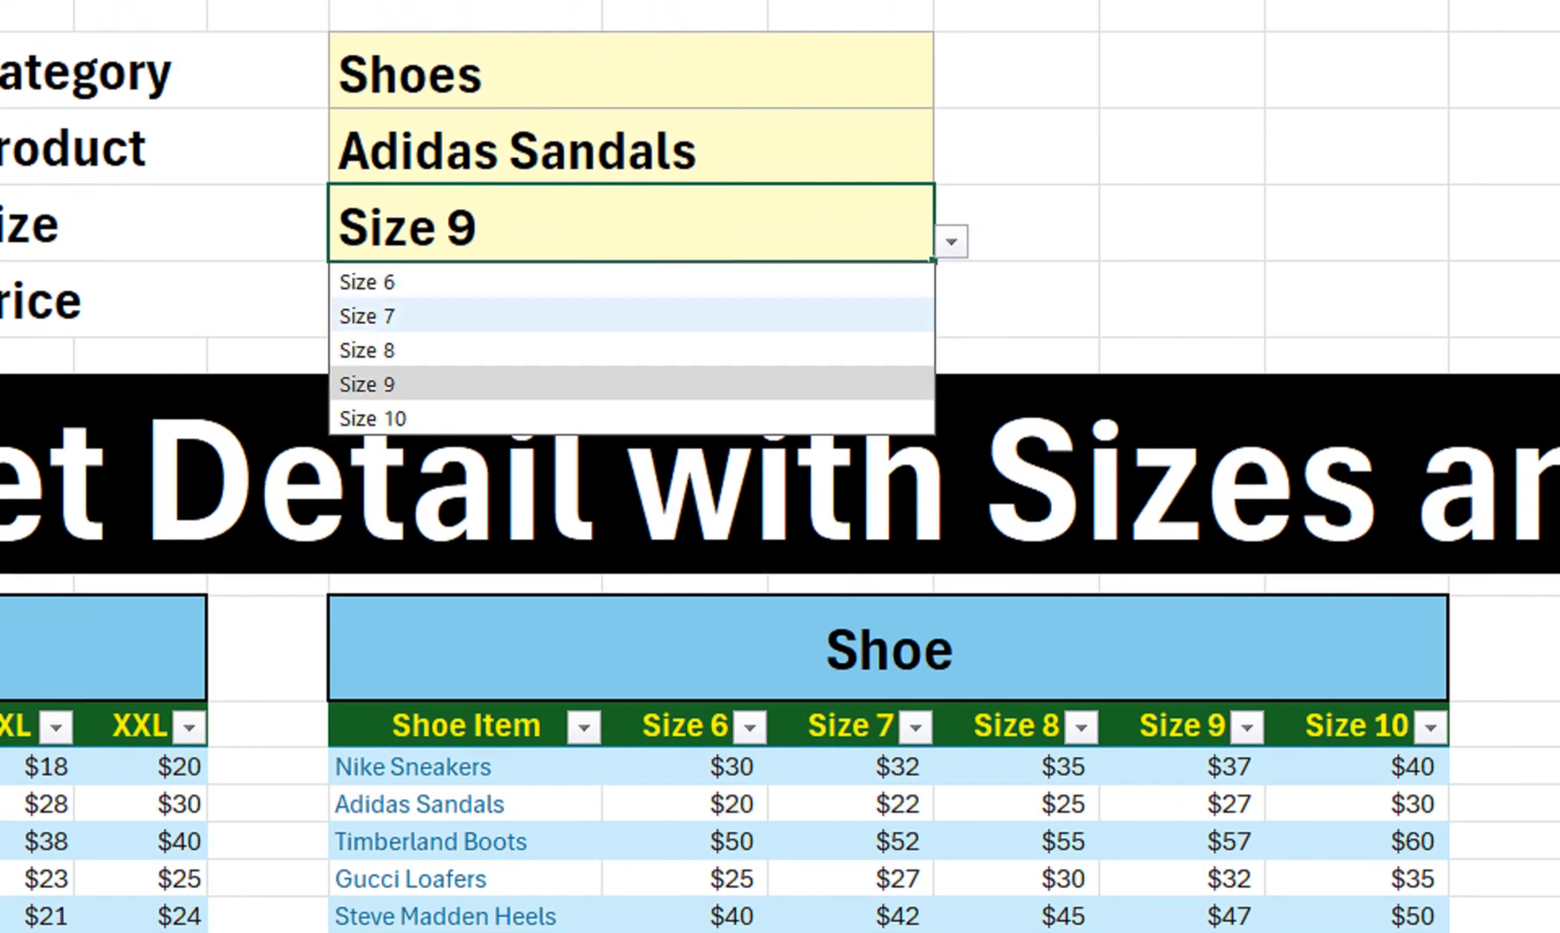
{"action": "key", "text": "Down"}
{"action": "key", "text": "Return"}
{"action": "left_click", "coordinate": [631, 300]}
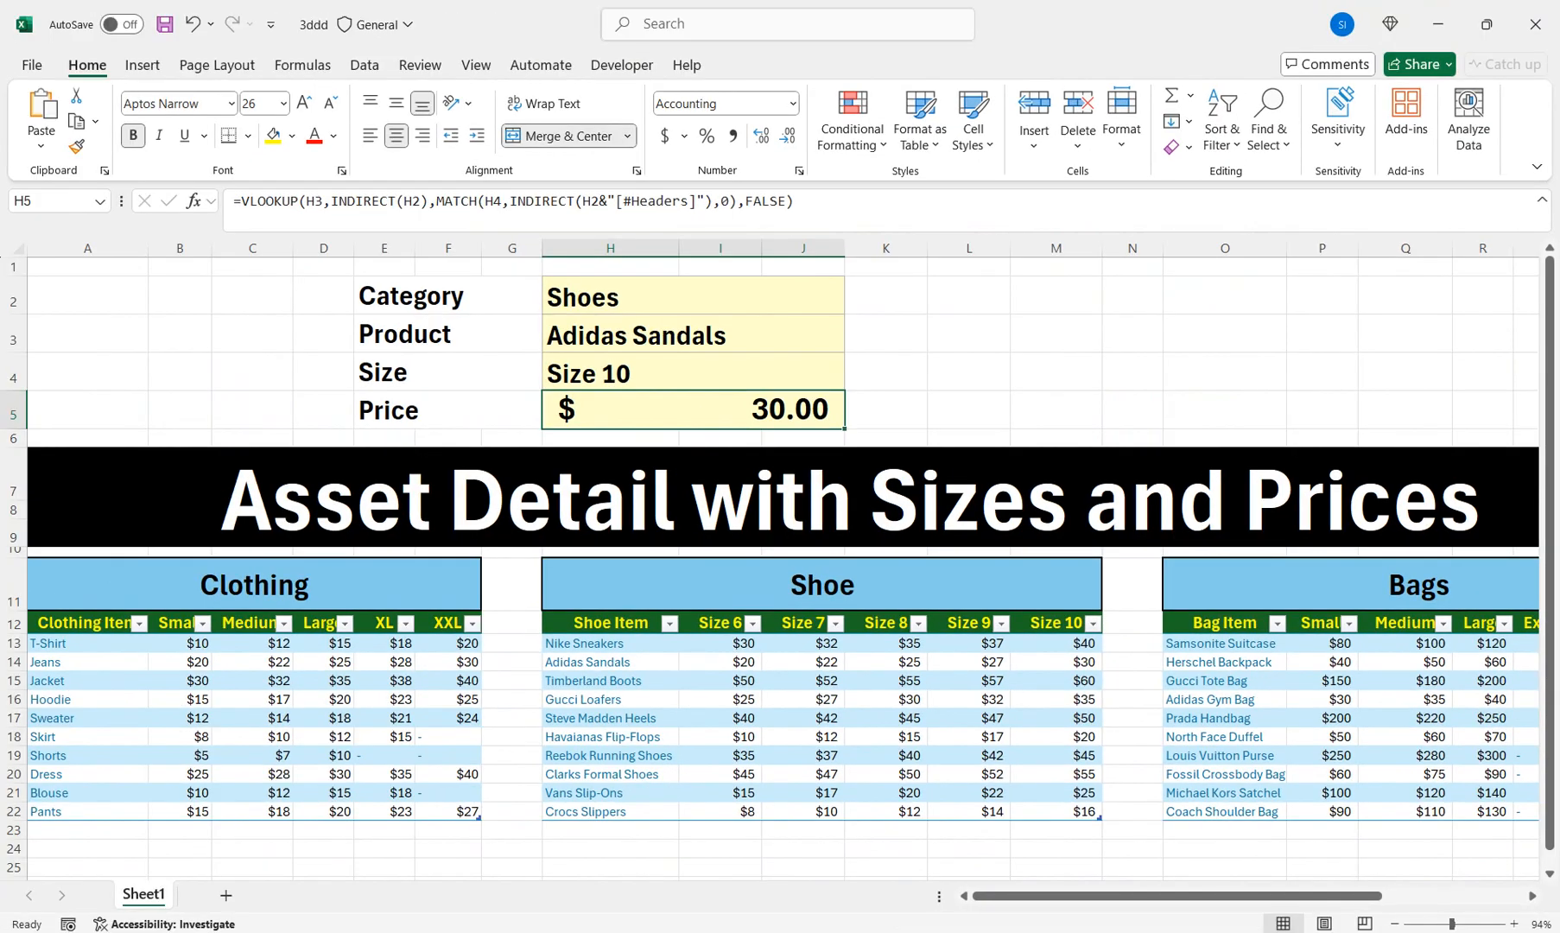
{"action": "left_click", "coordinate": [693, 296]}
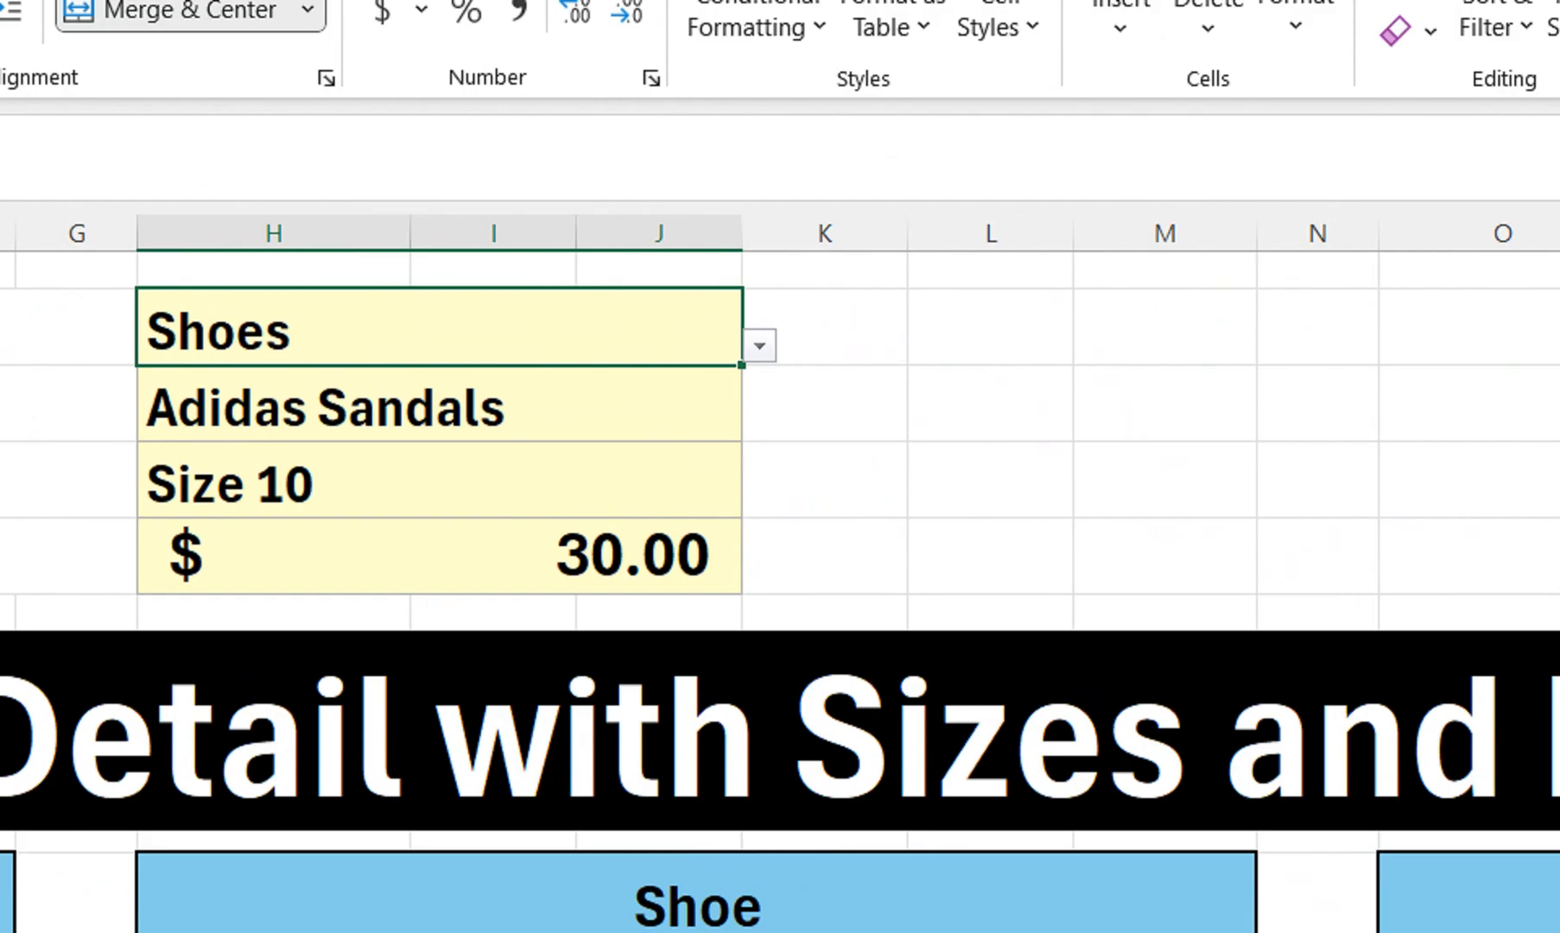
Choose Bagss as the category and Adidas Gym Bag as the product
{"action": "key", "text": "alt+Down"}
{"action": "key", "text": "Down"}
{"action": "key", "text": "Return"}
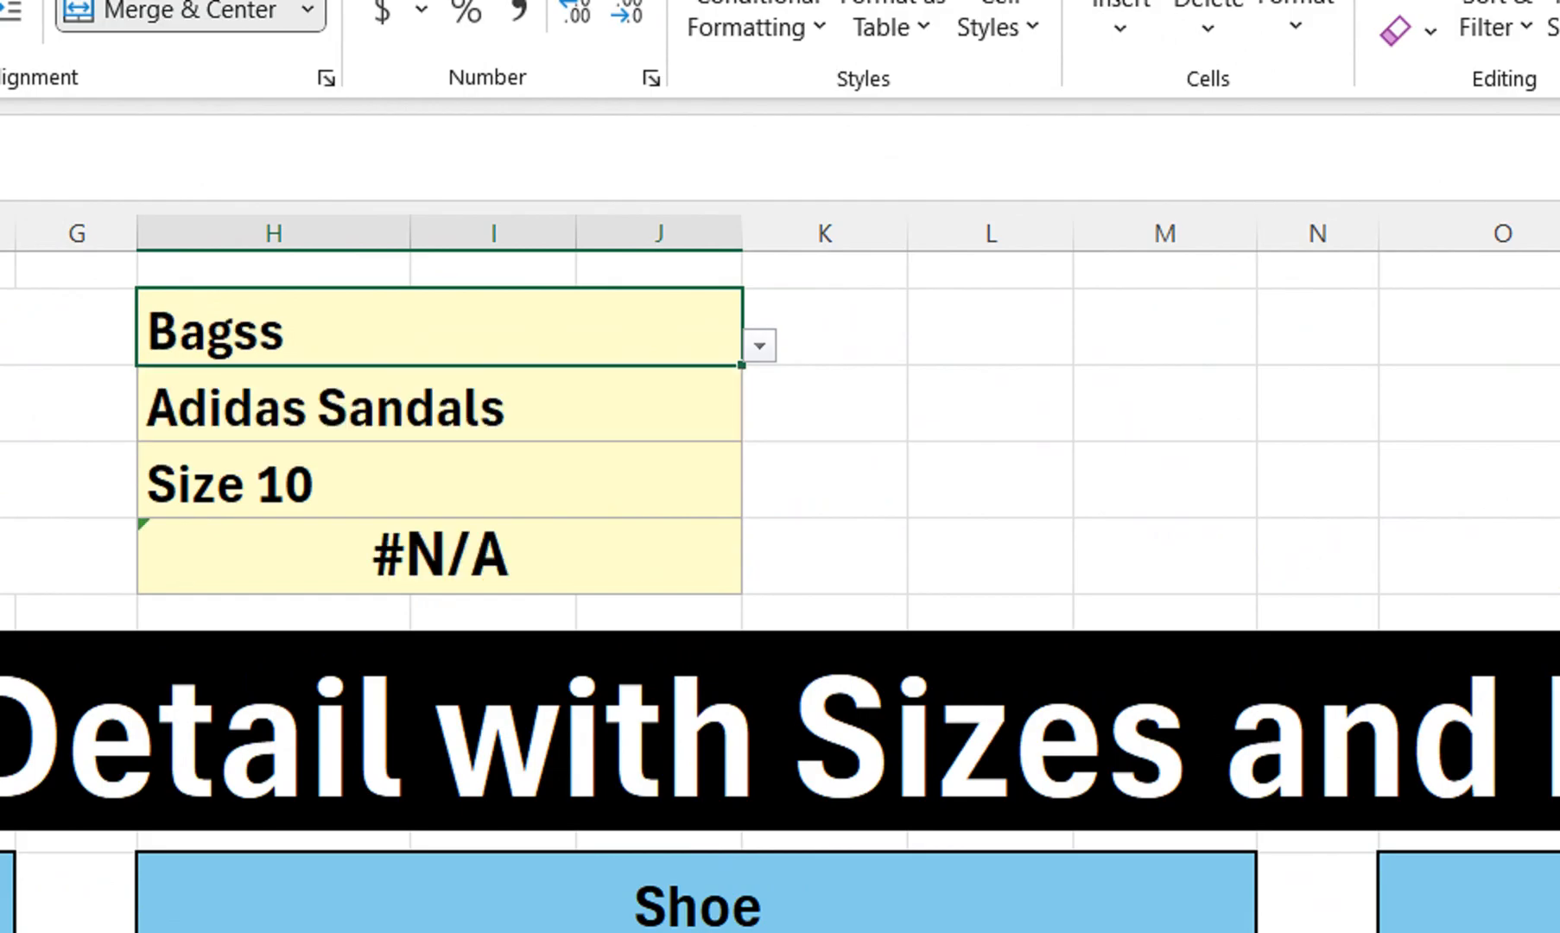
{"action": "left_click", "coordinate": [439, 405]}
{"action": "key", "text": "alt+Down"}
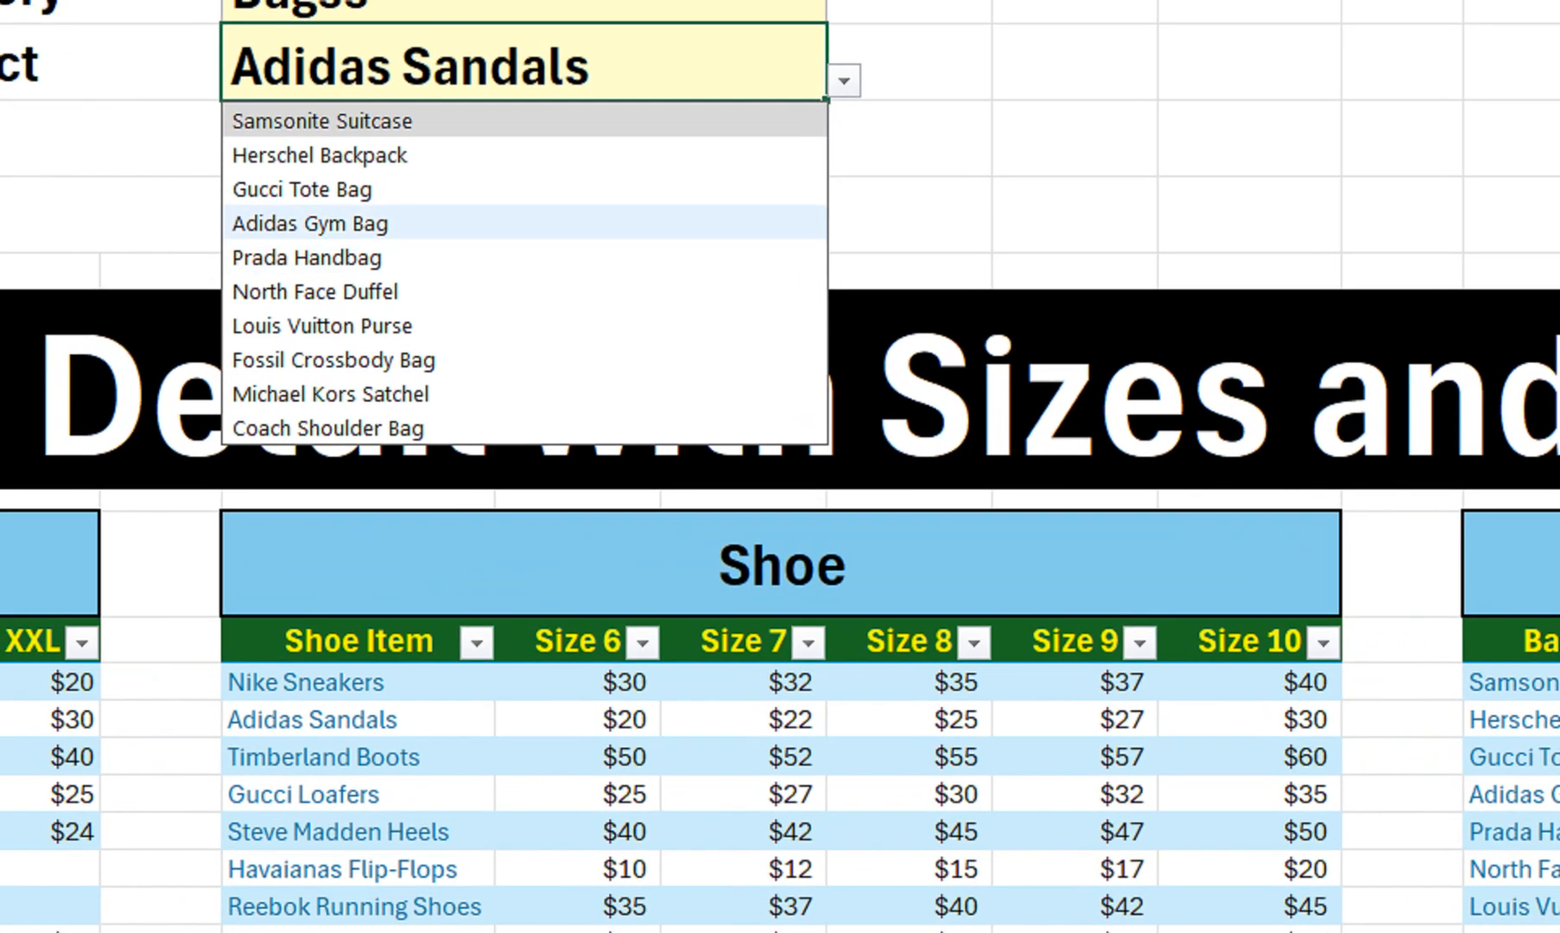
{"action": "left_click", "coordinate": [103, 130]}
Pick Extra Large as the size and highlight the Adidas Gym Bag row showing $45
{"action": "left_click", "coordinate": [173, 45]}
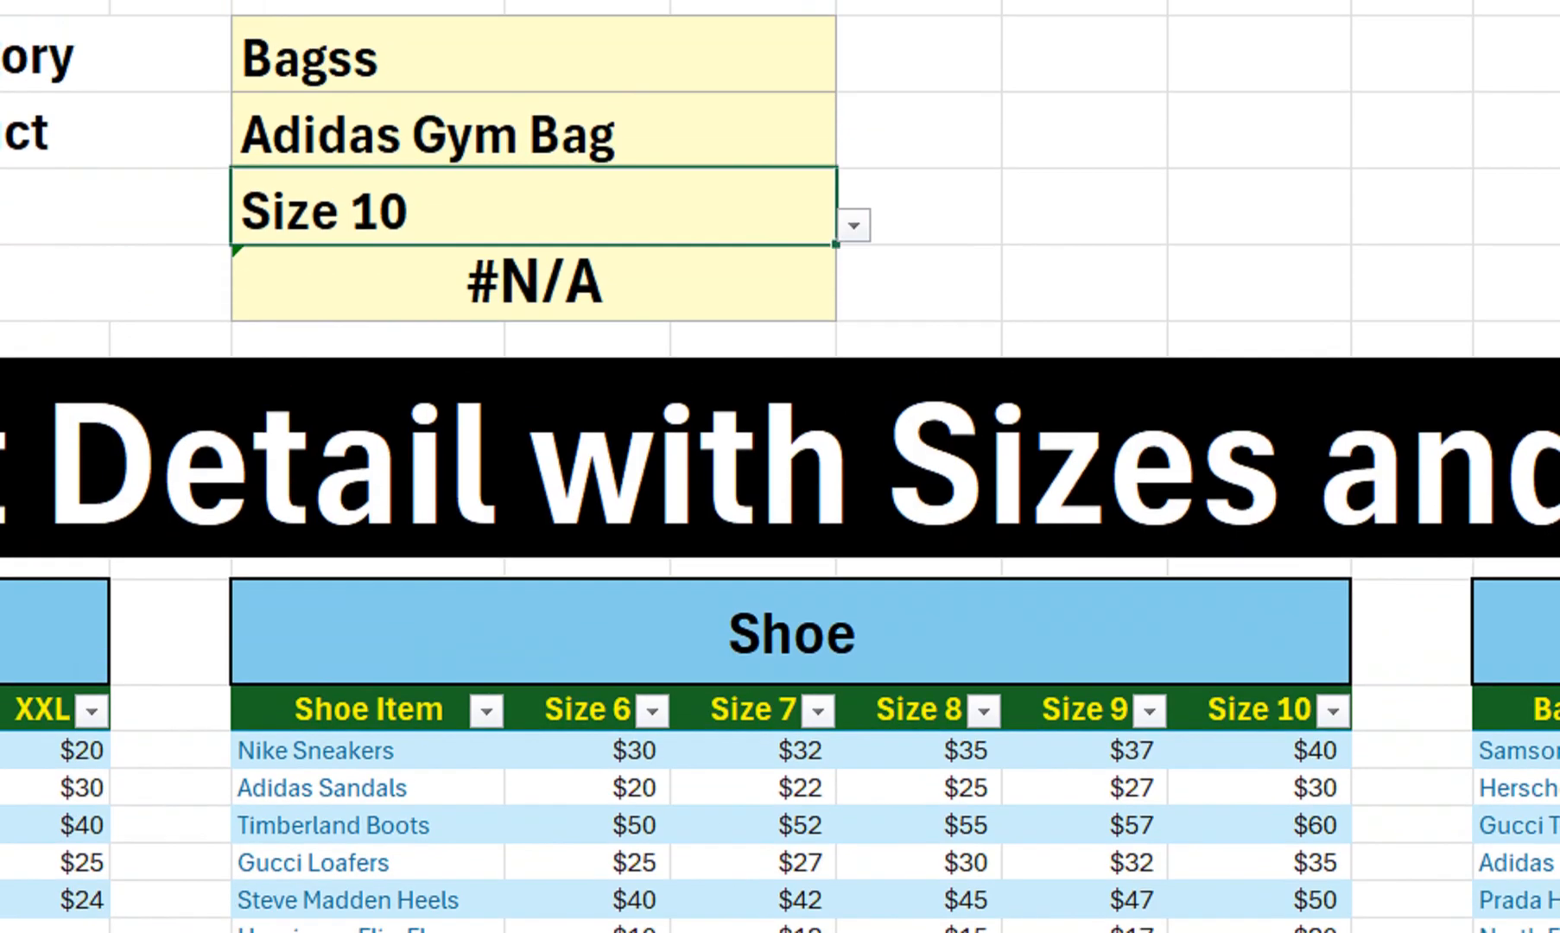
{"action": "key", "text": "alt+Down"}
{"action": "key", "text": "Down"}
{"action": "key", "text": "Down"}
{"action": "key", "text": "Down"}
{"action": "key", "text": "Return"}
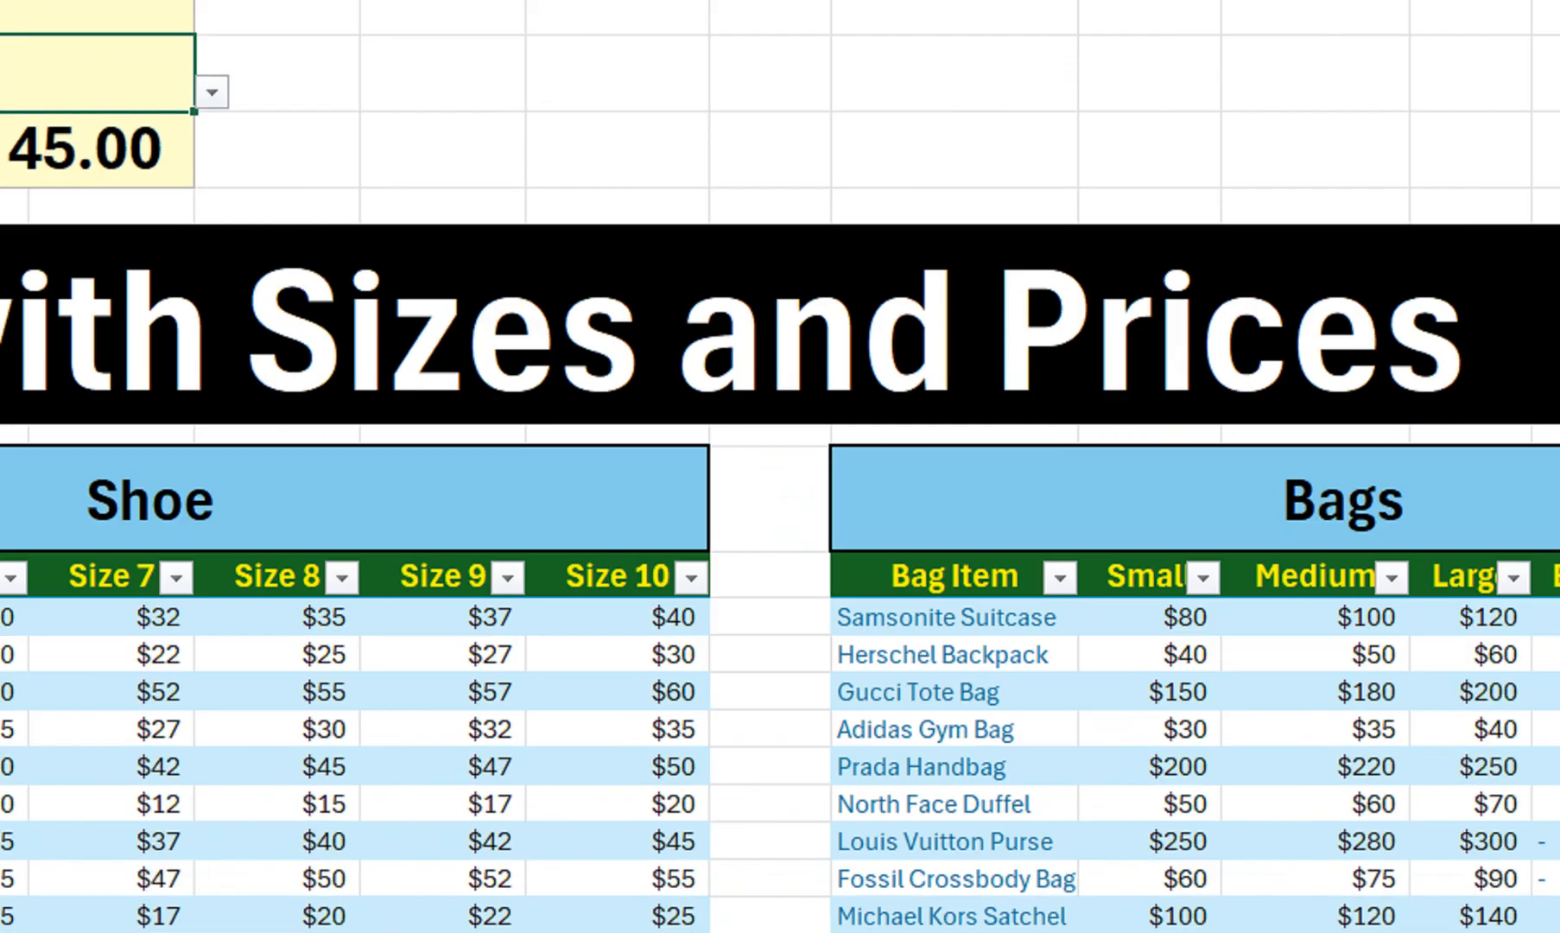
{"action": "left_click_drag", "start_coordinate": [1445, 687], "coordinate": [1492, 653]}
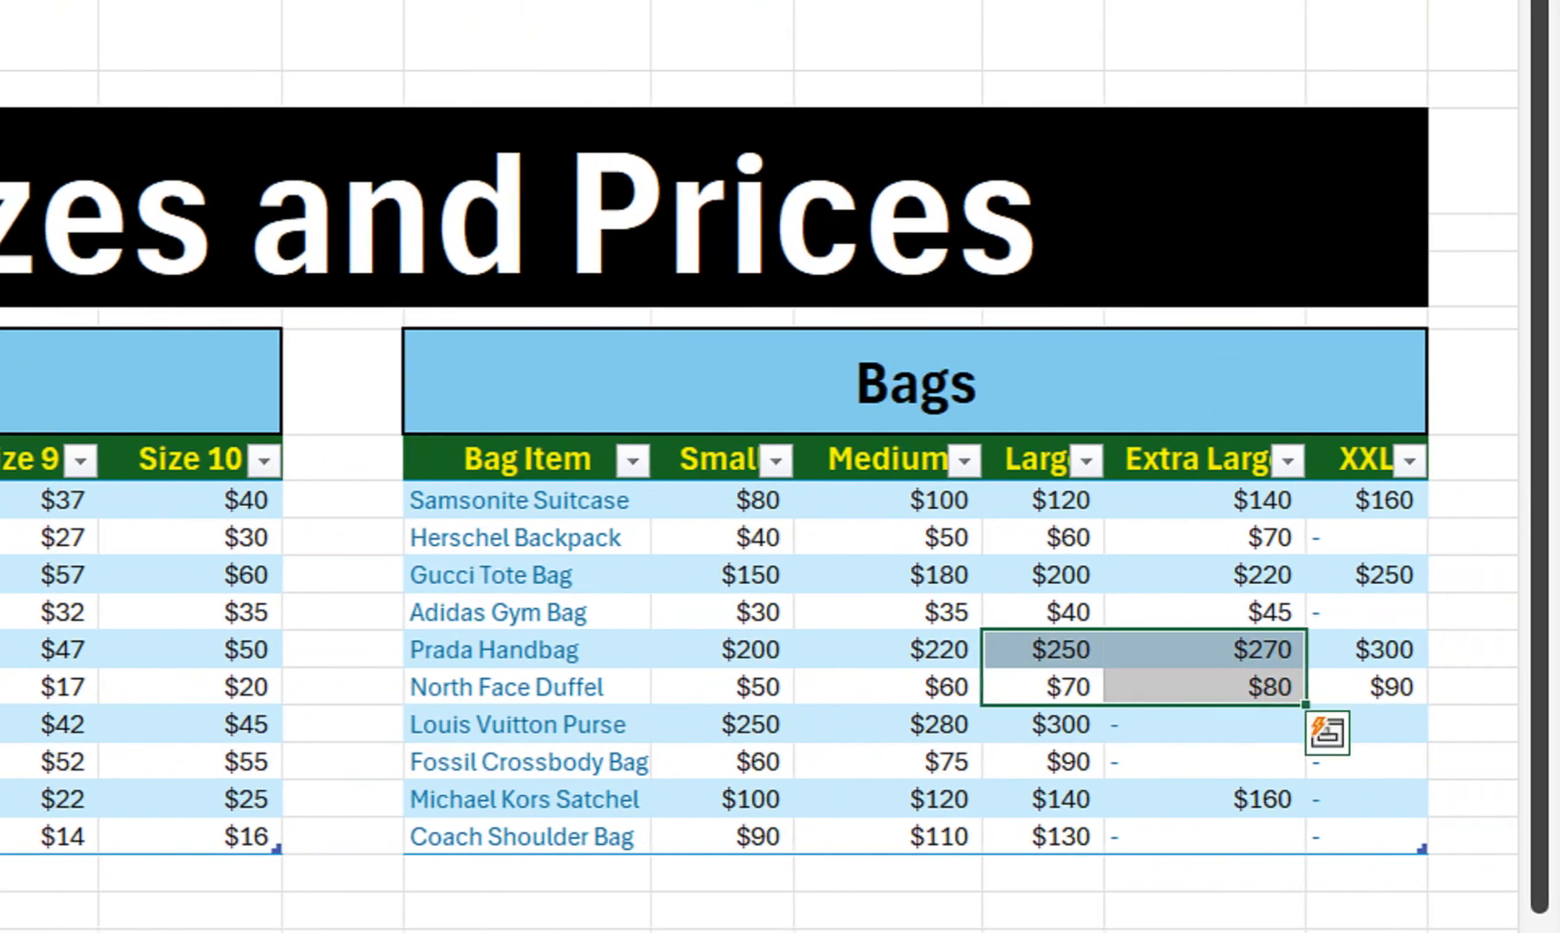
{"action": "left_click_drag", "start_coordinate": [536, 612], "coordinate": [1227, 612]}
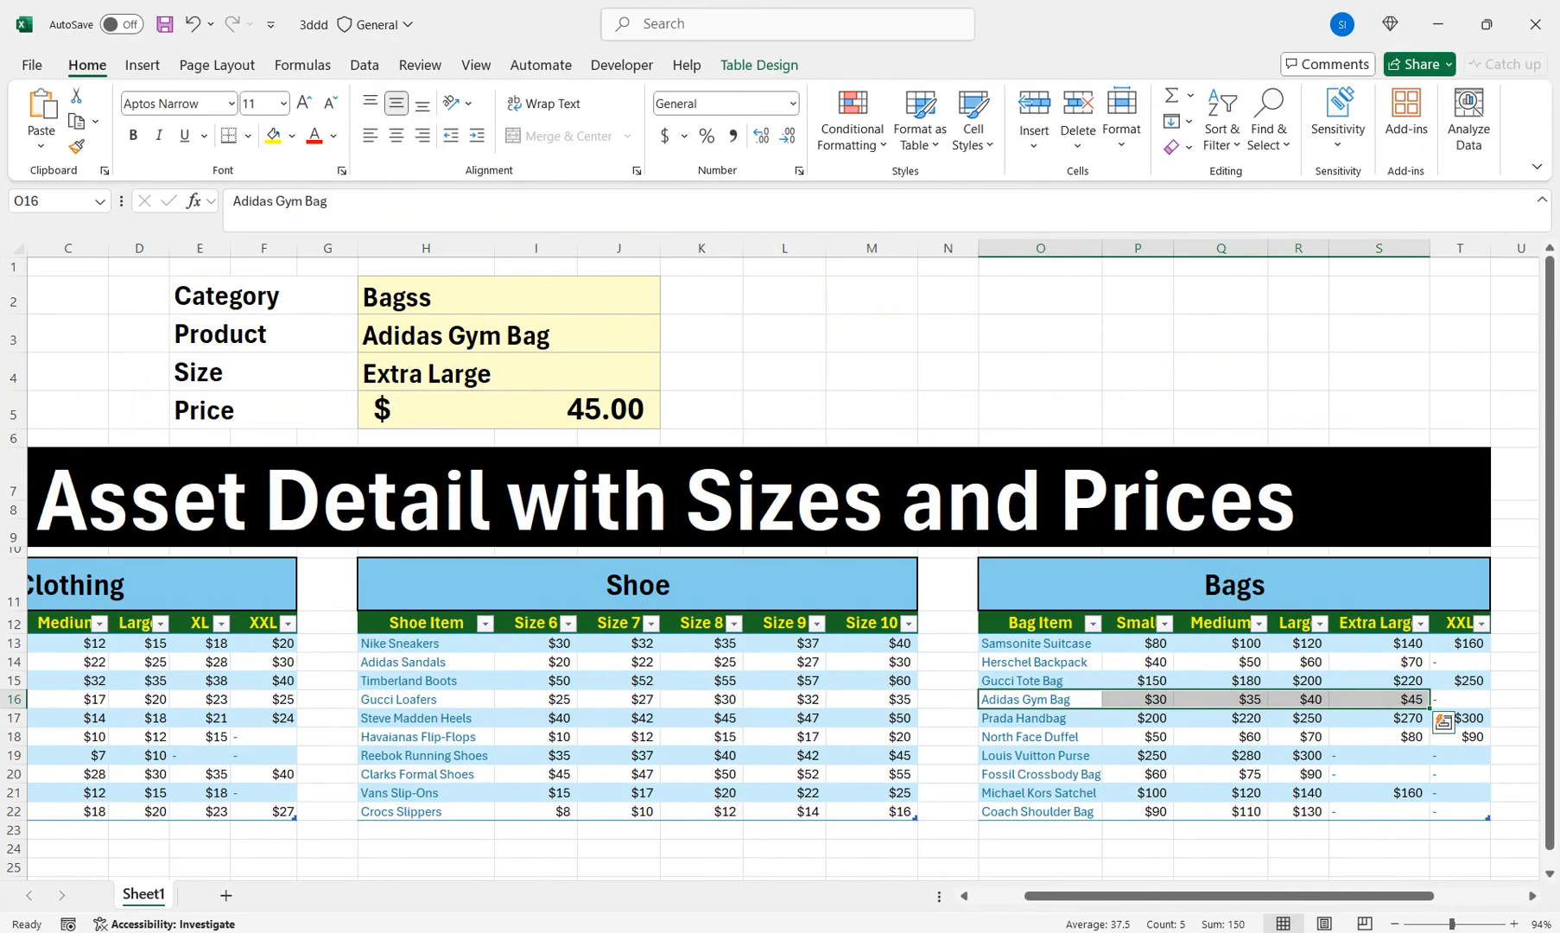
{"action": "left_click_drag", "start_coordinate": [1227, 896], "coordinate": [1175, 896]}
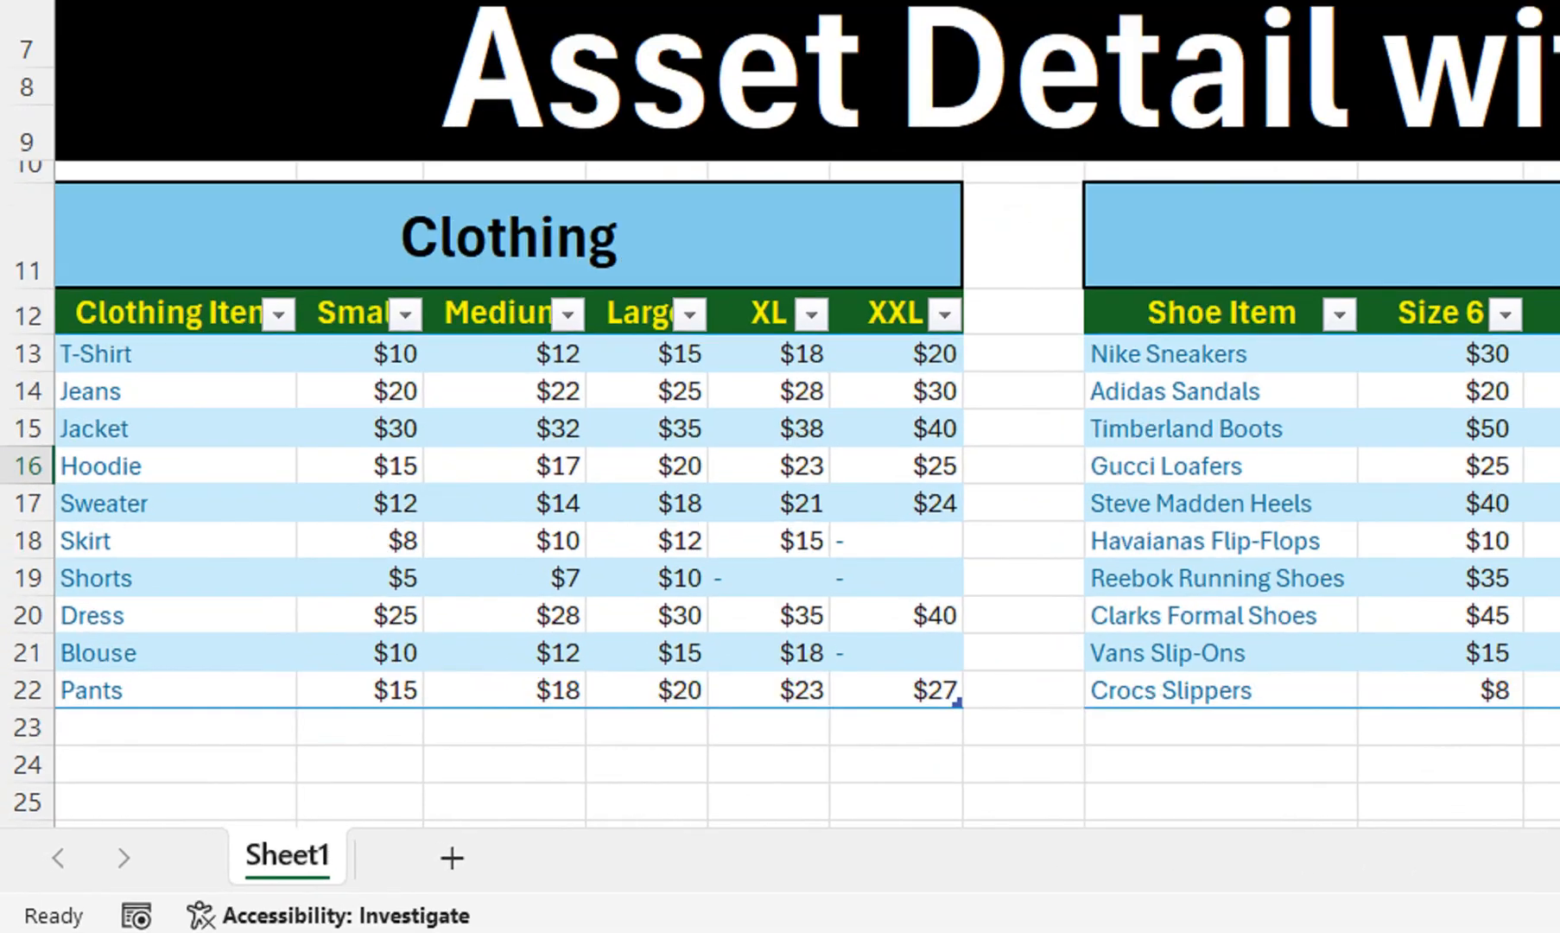
Copy Sheet1 into a new workbook using Move or Copy with Create a copy
{"action": "right_click", "coordinate": [157, 895]}
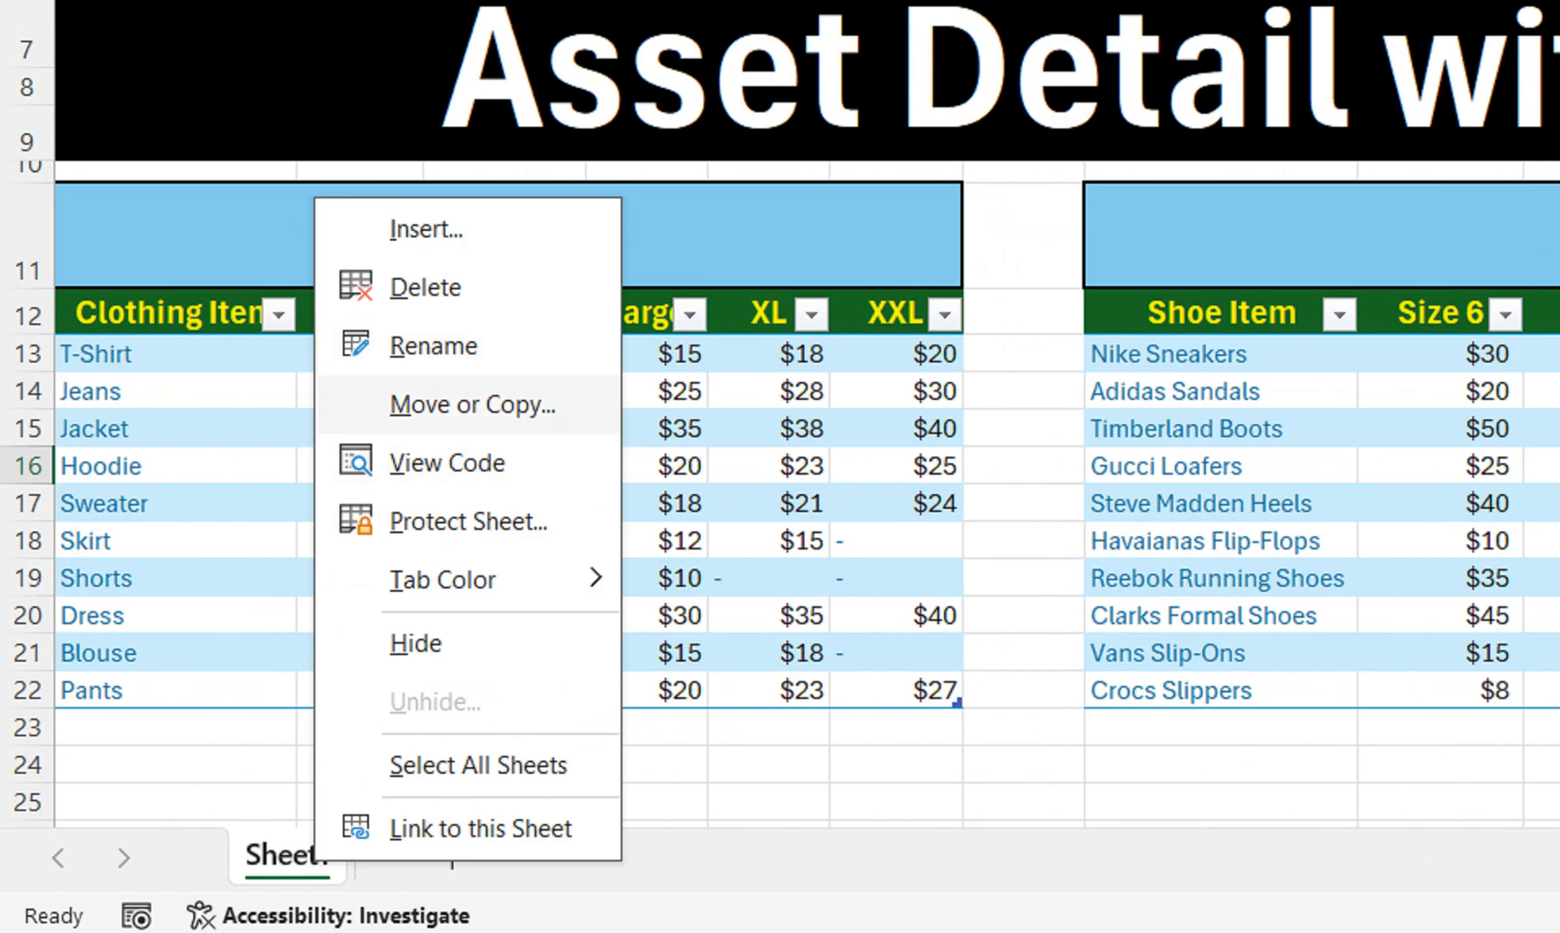
{"action": "left_click", "coordinate": [473, 405]}
{"action": "left_click", "coordinate": [200, 631]}
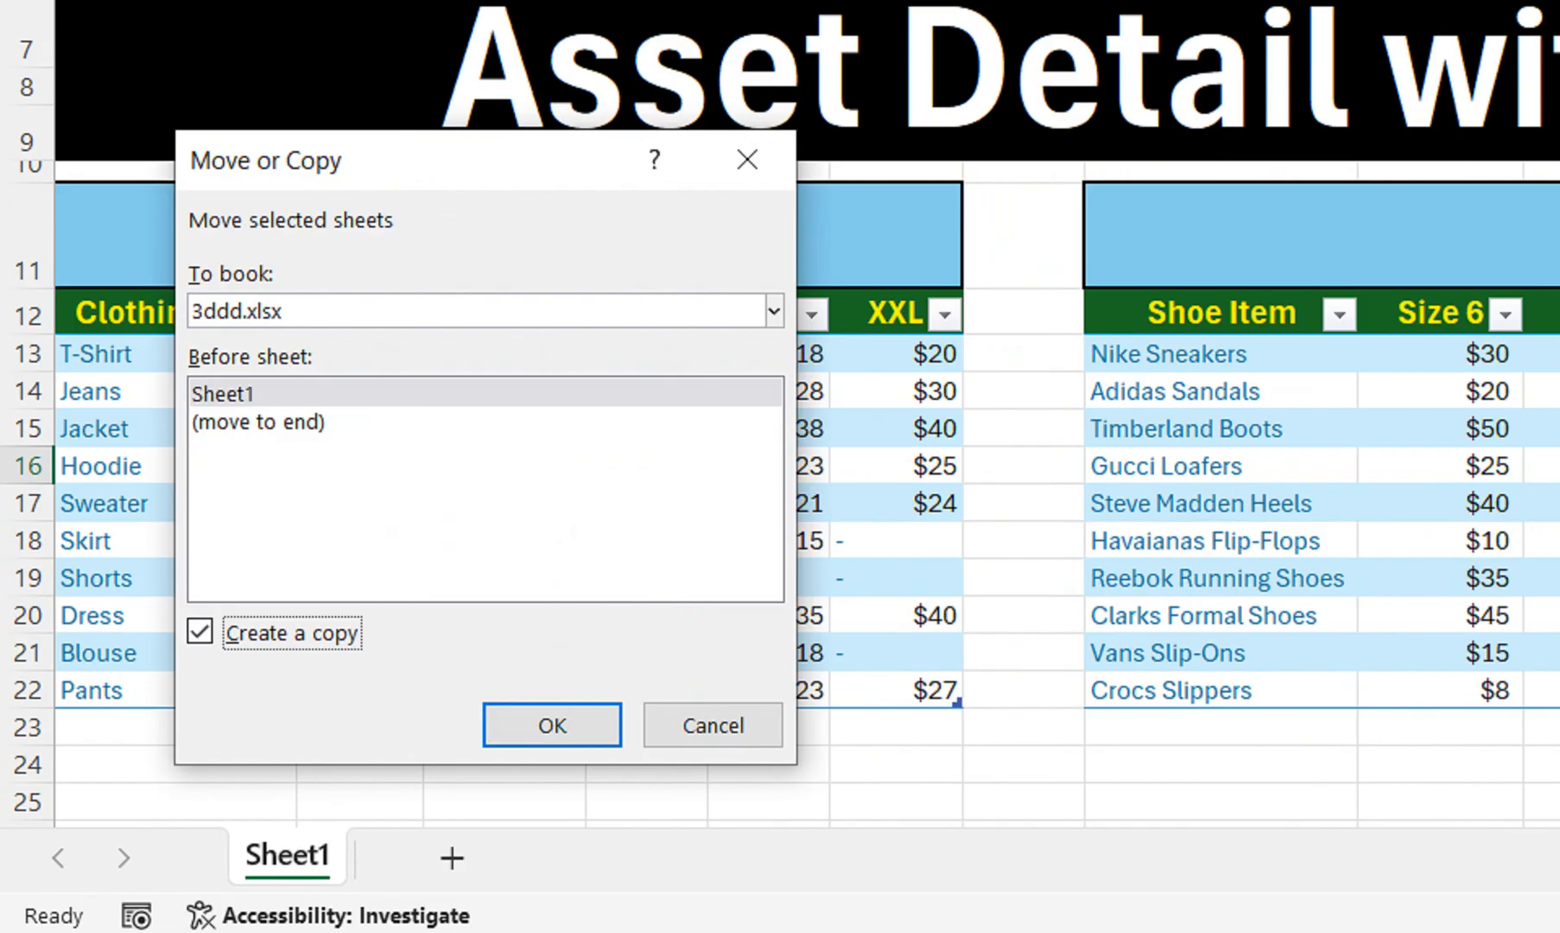
{"action": "left_click", "coordinate": [774, 311]}
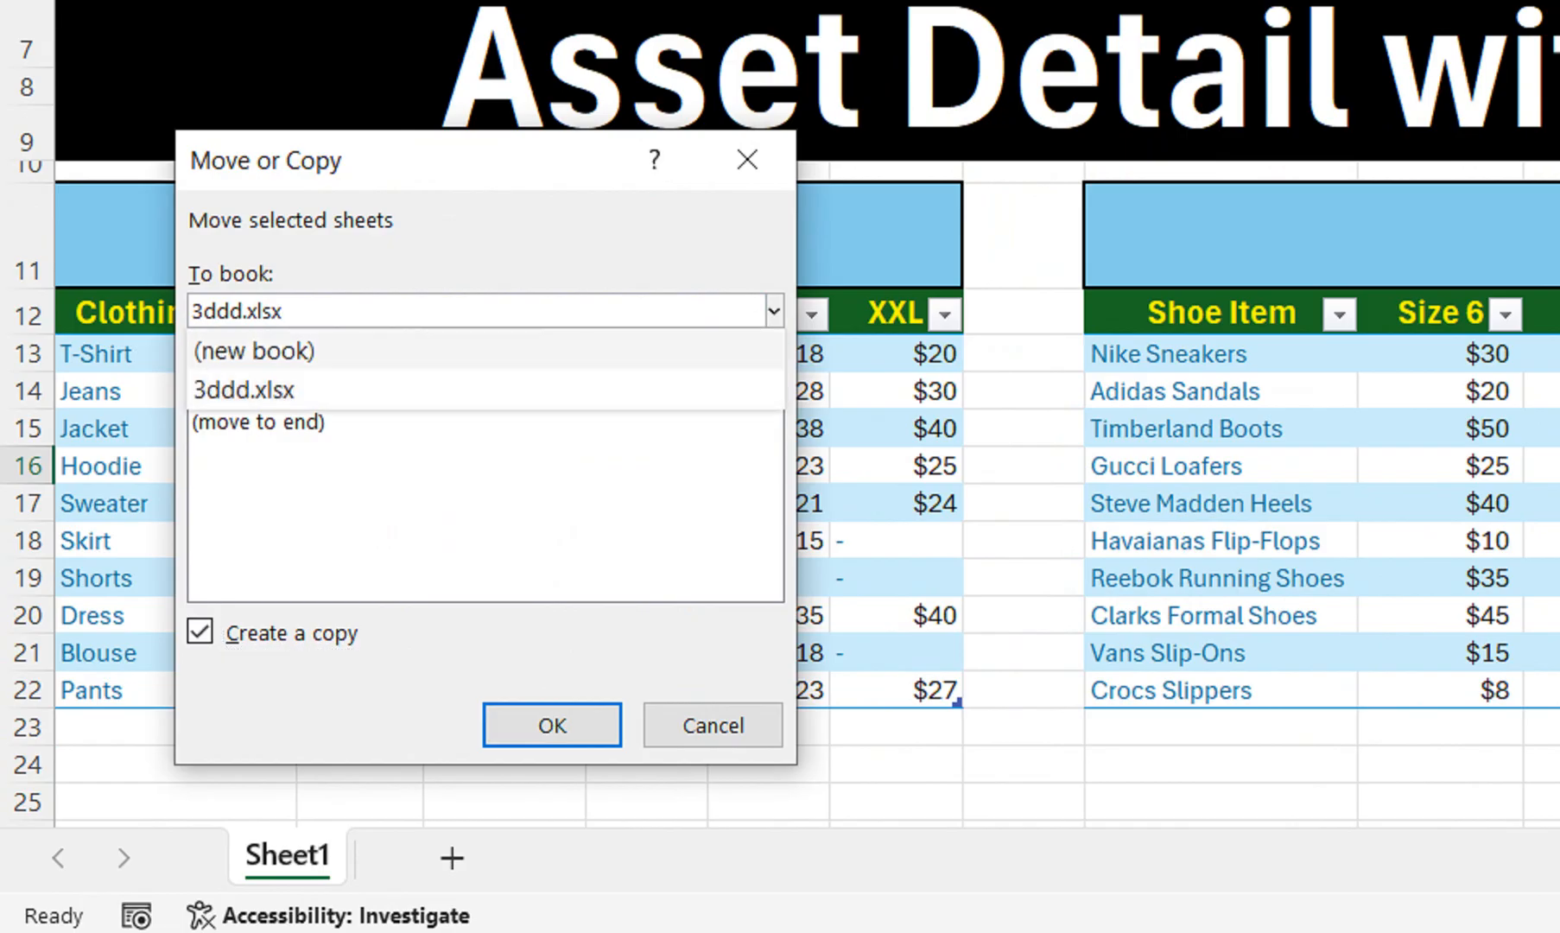
{"action": "left_click", "coordinate": [254, 351]}
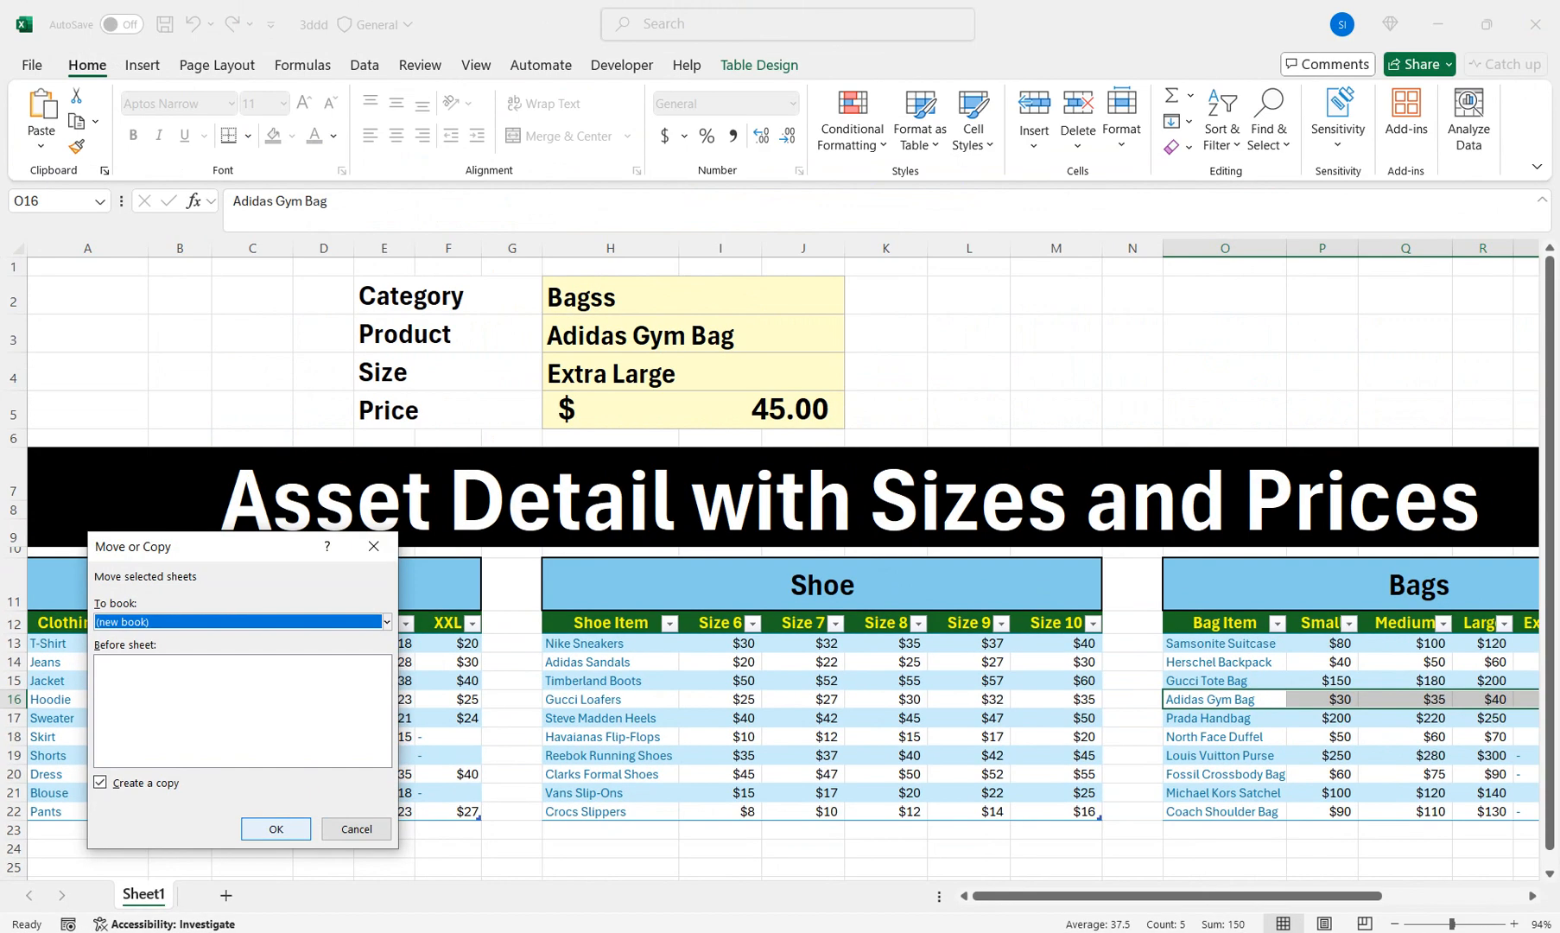
{"action": "left_click", "coordinate": [552, 725]}
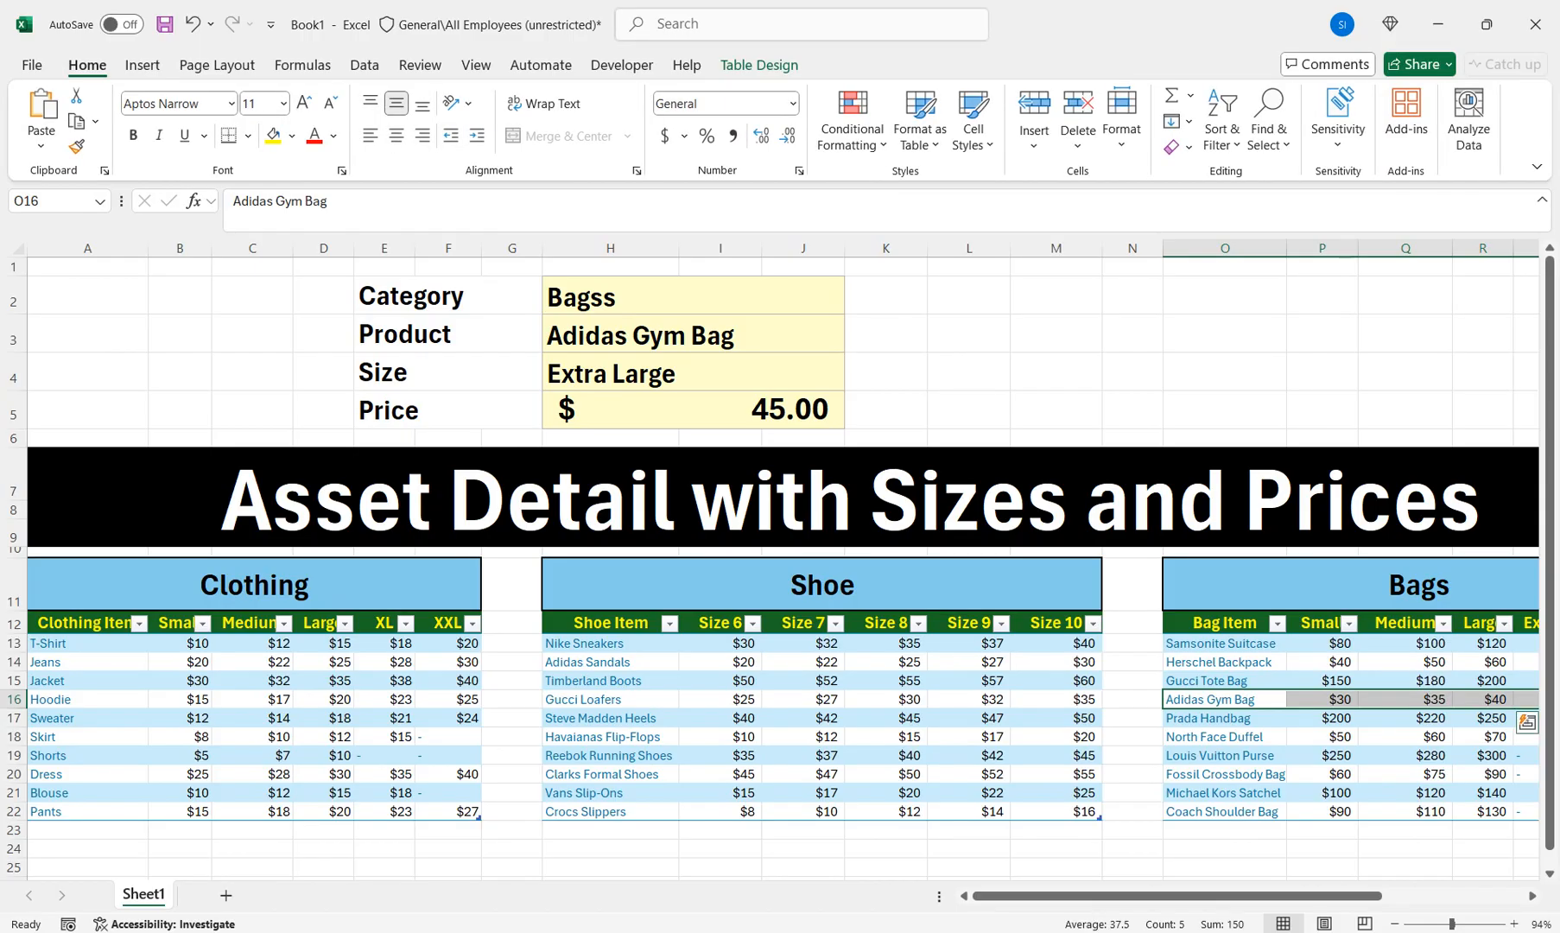
Switch from the 3ddd workbook to the Book1 window via the taskbar previews
{"action": "left_click", "coordinate": [669, 932]}
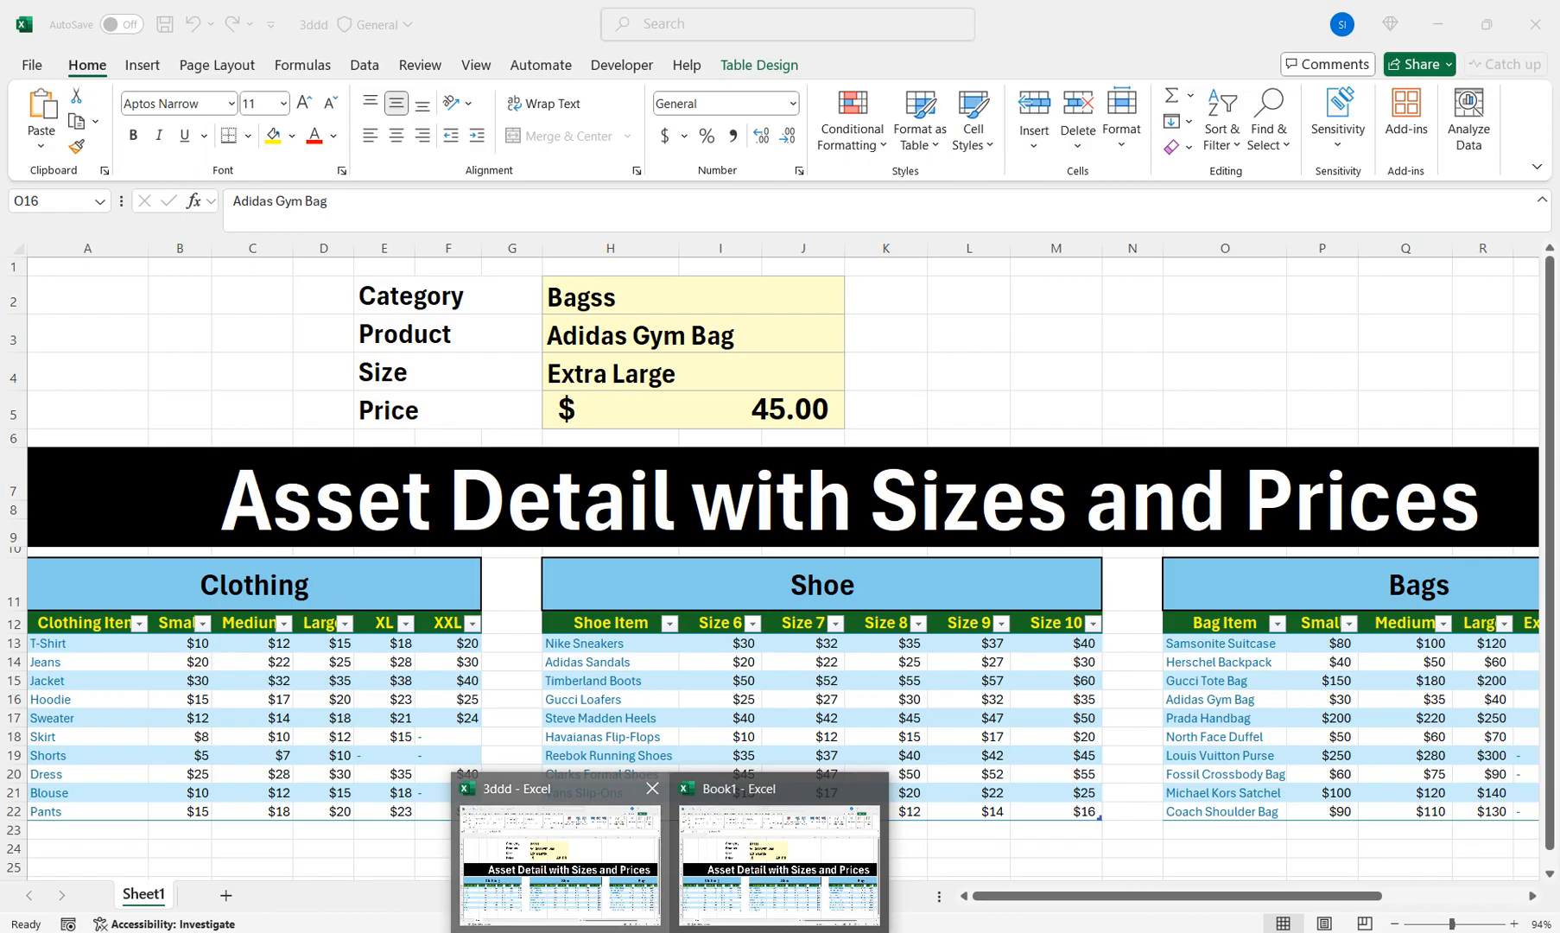
{"action": "left_click", "coordinate": [560, 855]}
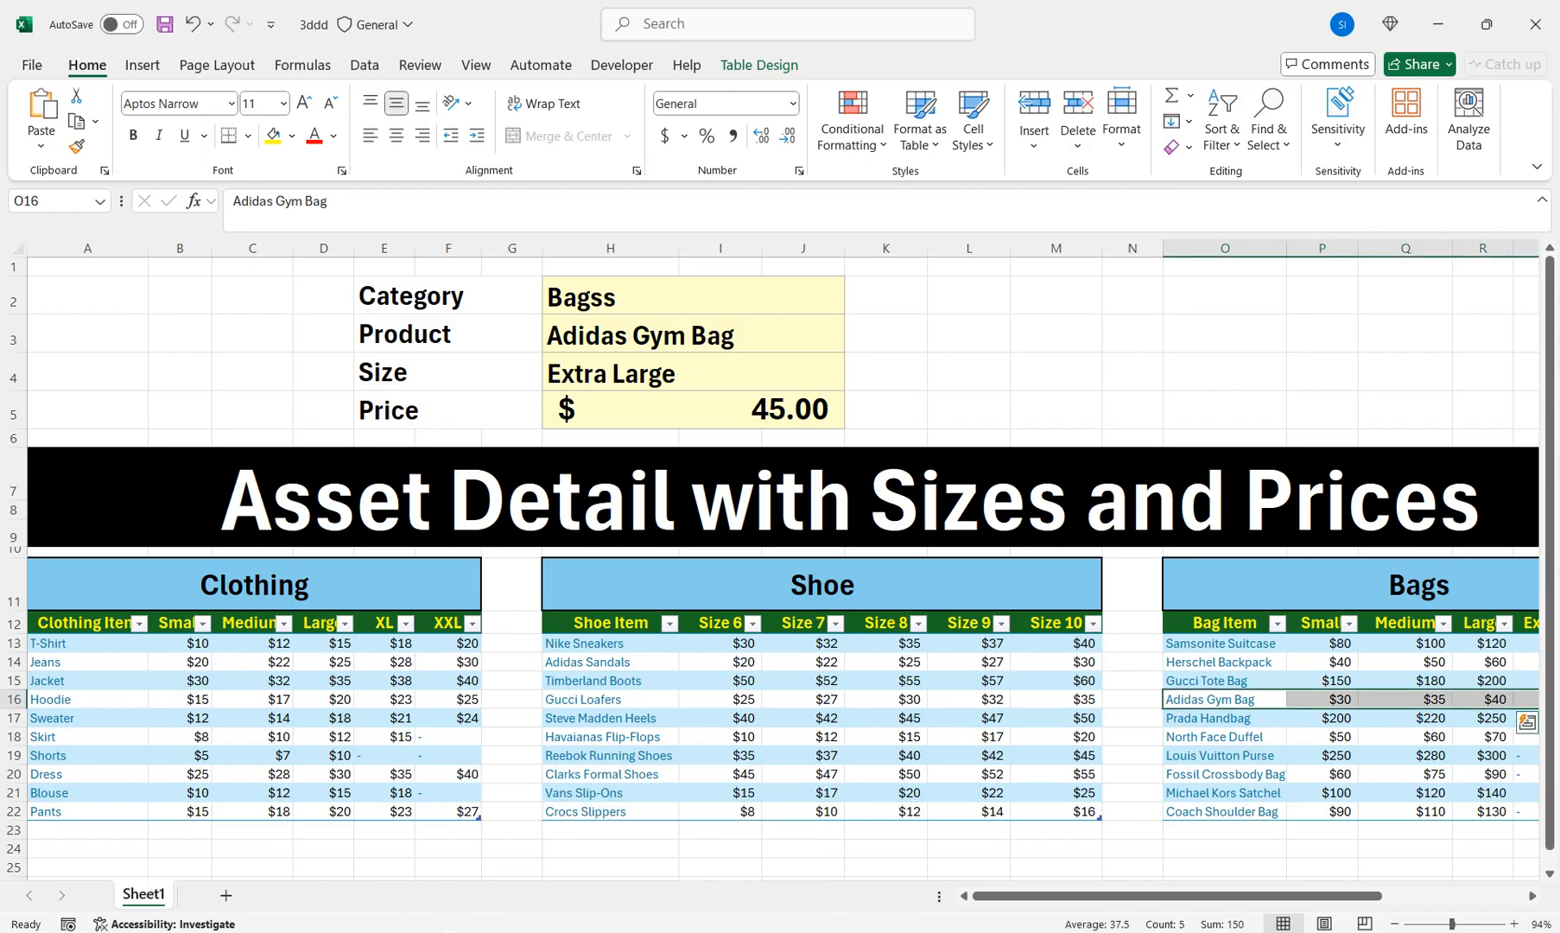
{"action": "left_click", "coordinate": [670, 932]}
{"action": "left_click", "coordinate": [779, 860]}
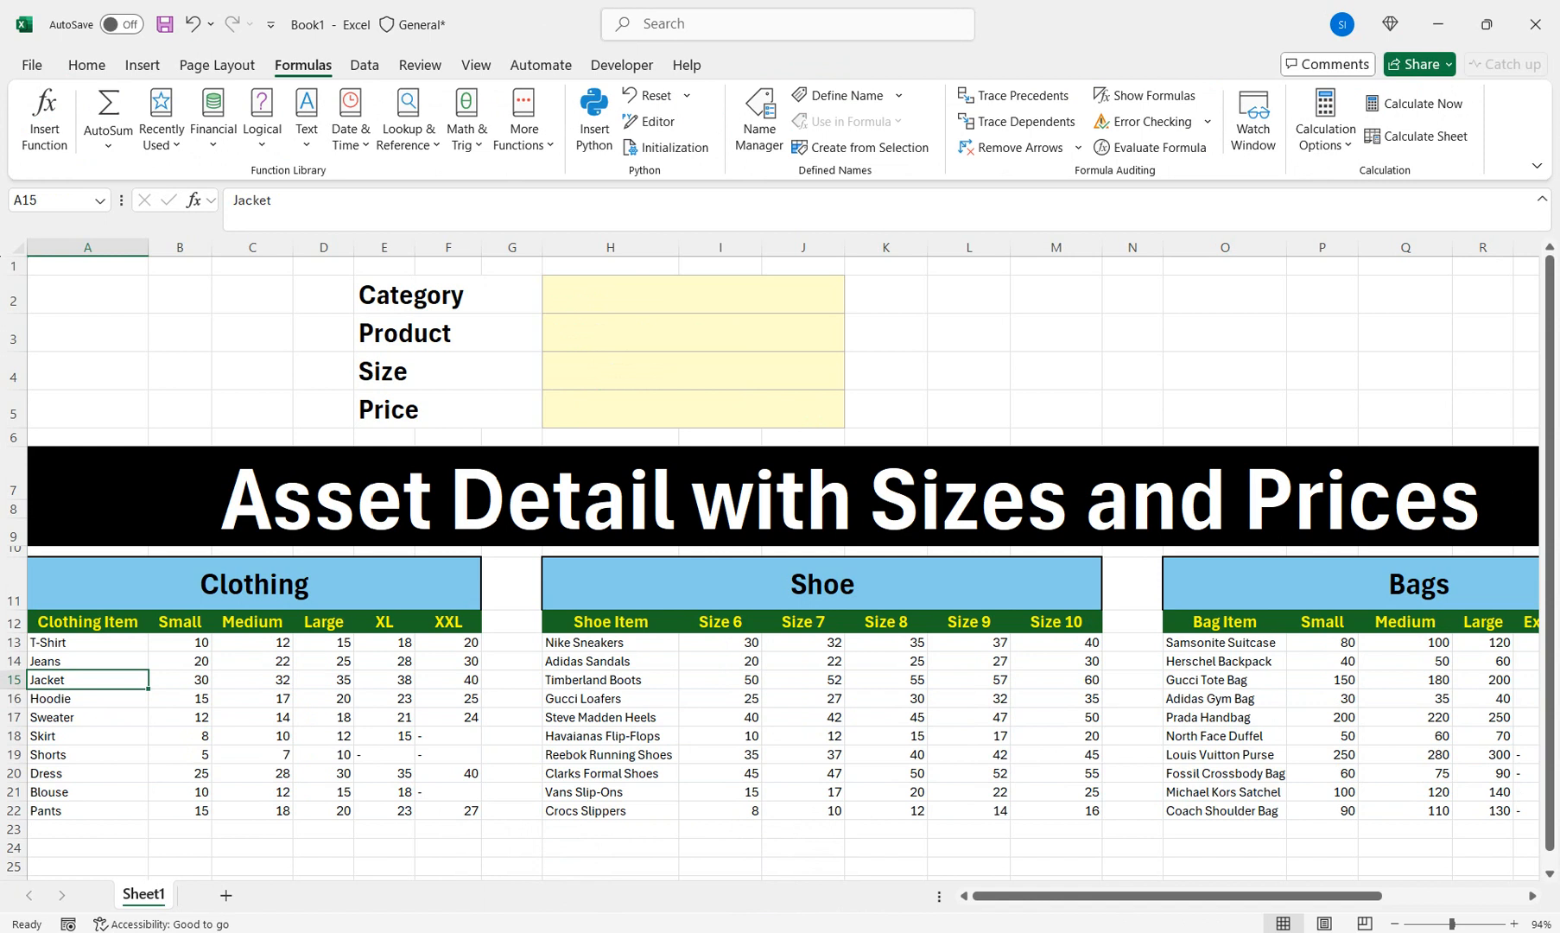
Select the empty lookup cells H2:J5, then the Clothing table A12:F22 including headers
{"action": "left_click_drag", "start_coordinate": [692, 294], "coordinate": [693, 410]}
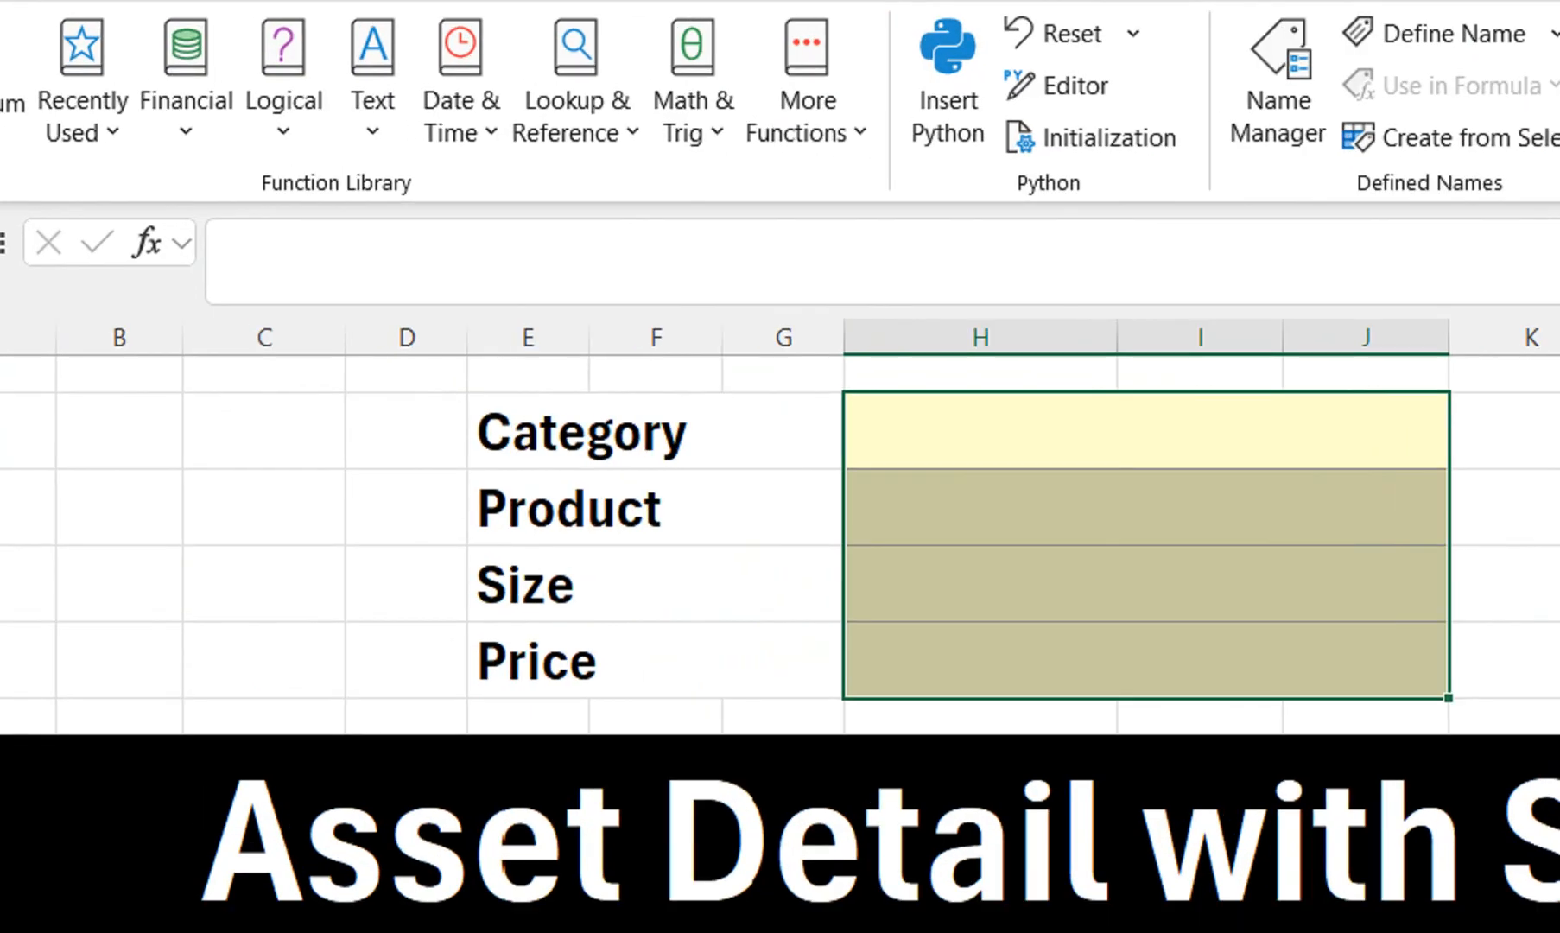
{"action": "left_click", "coordinate": [1146, 431]}
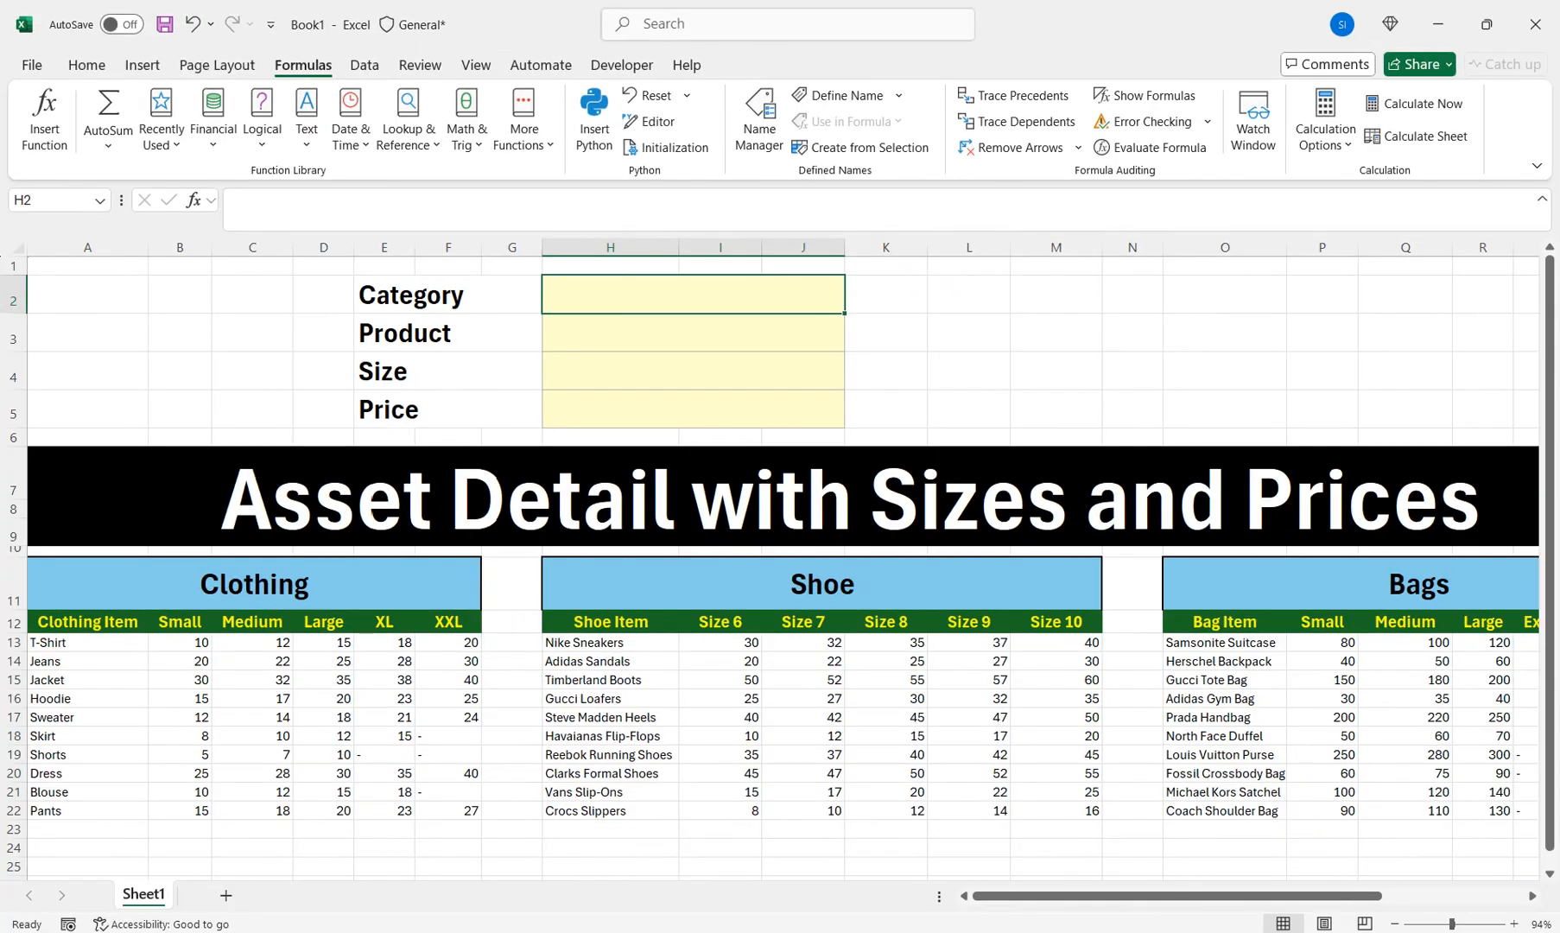
{"action": "left_click_drag", "start_coordinate": [87, 621], "coordinate": [448, 810]}
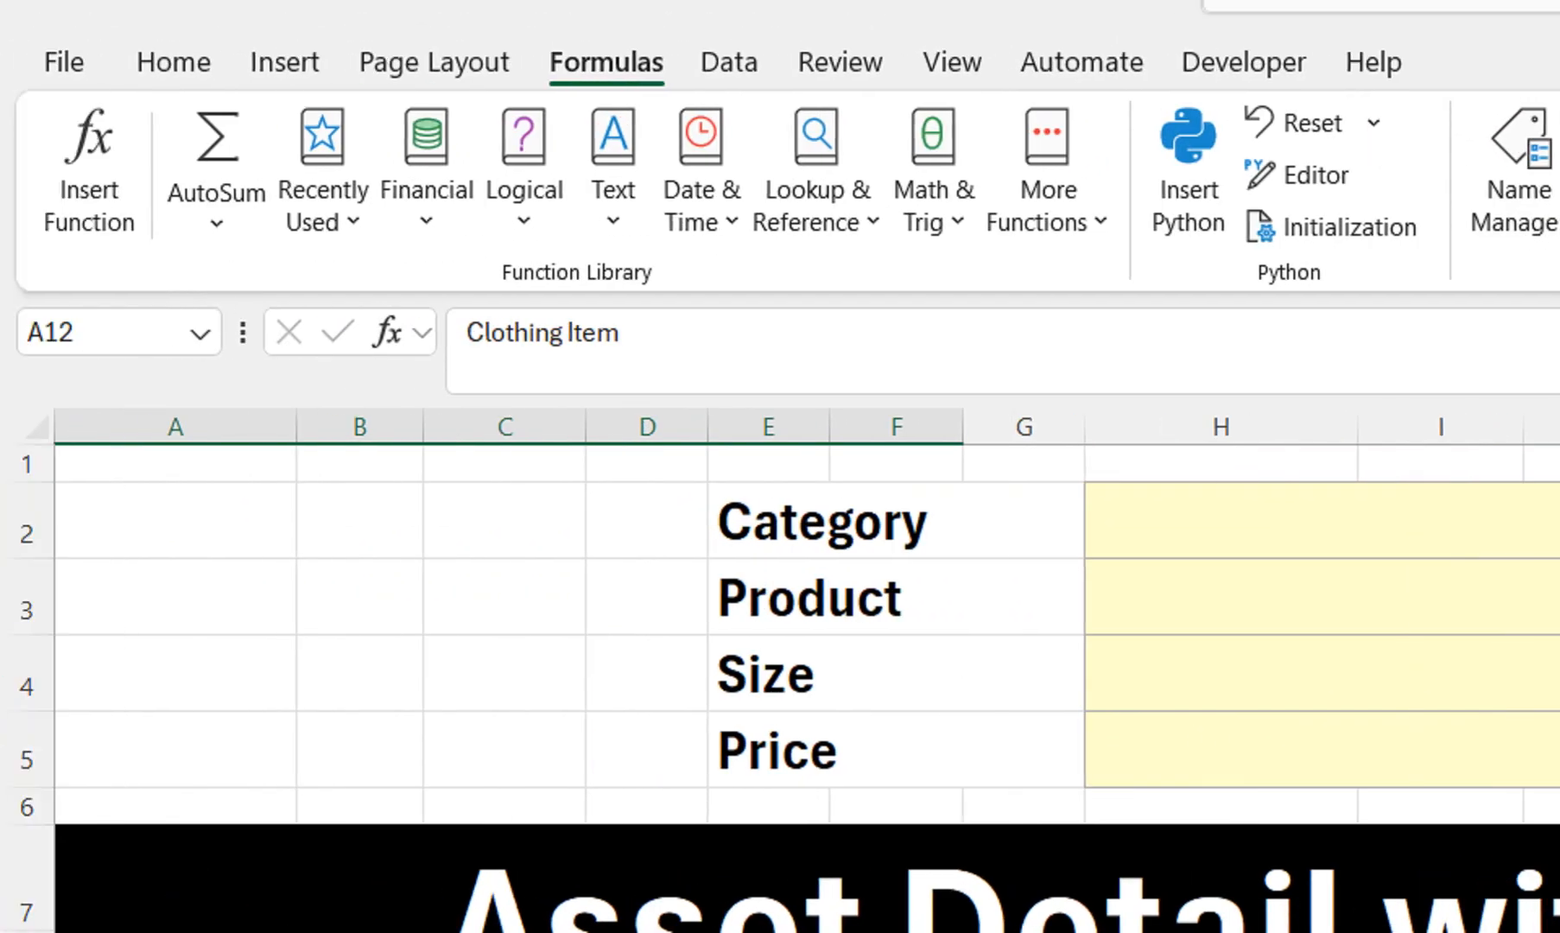
Name the Clothing table range 'Clothing' and the Shoe table range 'Shoe' in the Name Box
{"action": "left_click", "coordinate": [105, 333]}
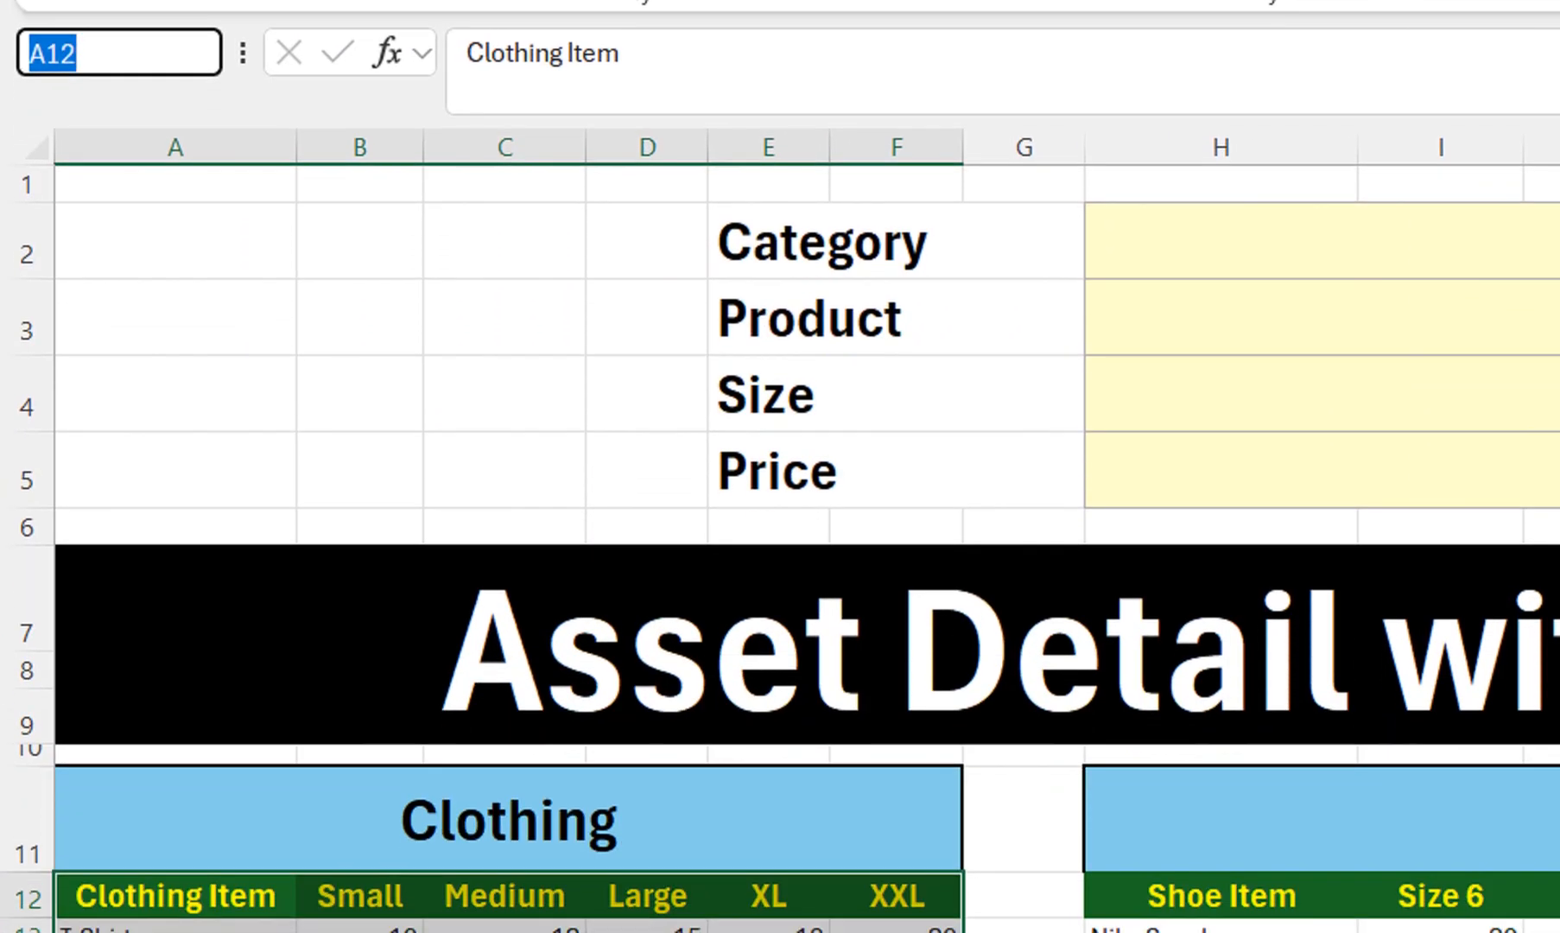
{"action": "type", "text": "Clo"}
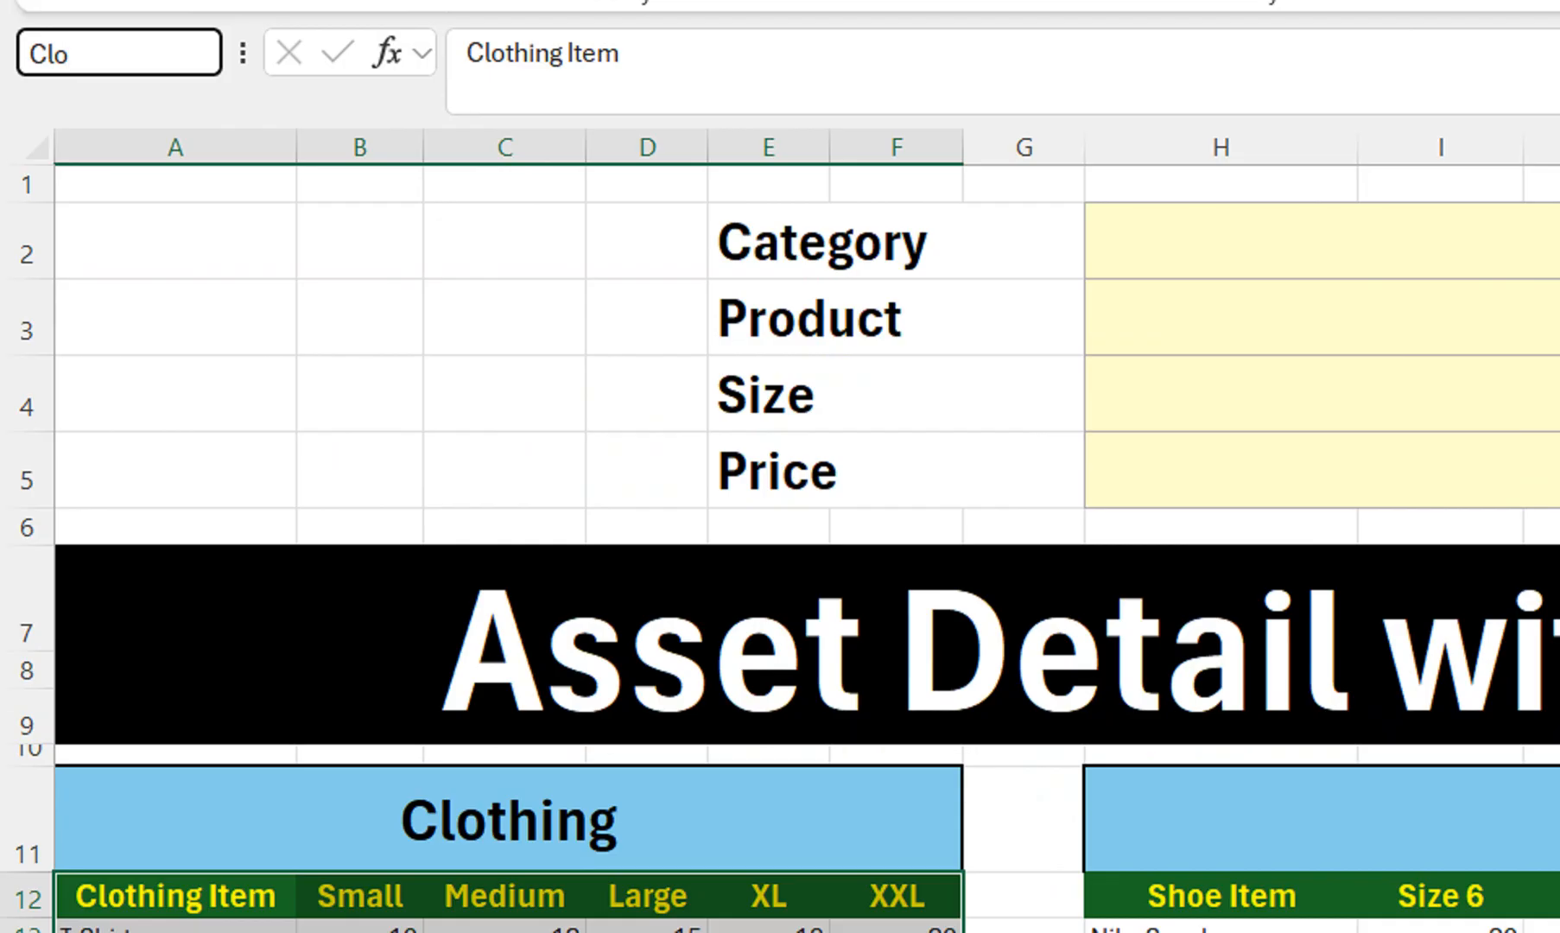
{"action": "type", "text": "thing"}
{"action": "key", "text": "Return"}
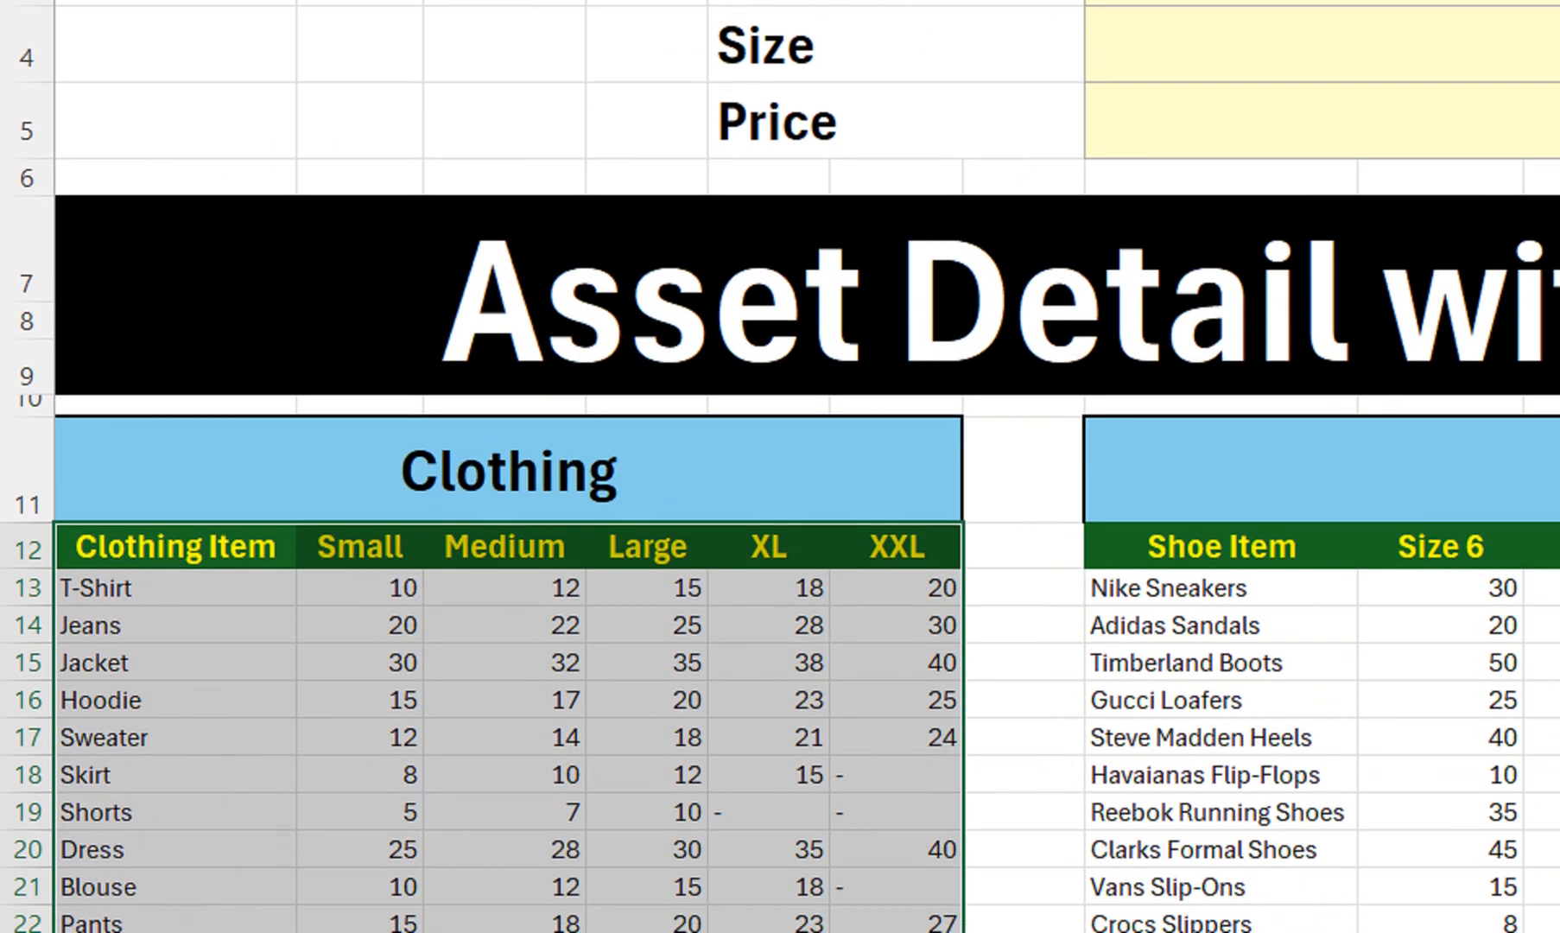
{"action": "left_click_drag", "start_coordinate": [1221, 546], "coordinate": [1490, 835]}
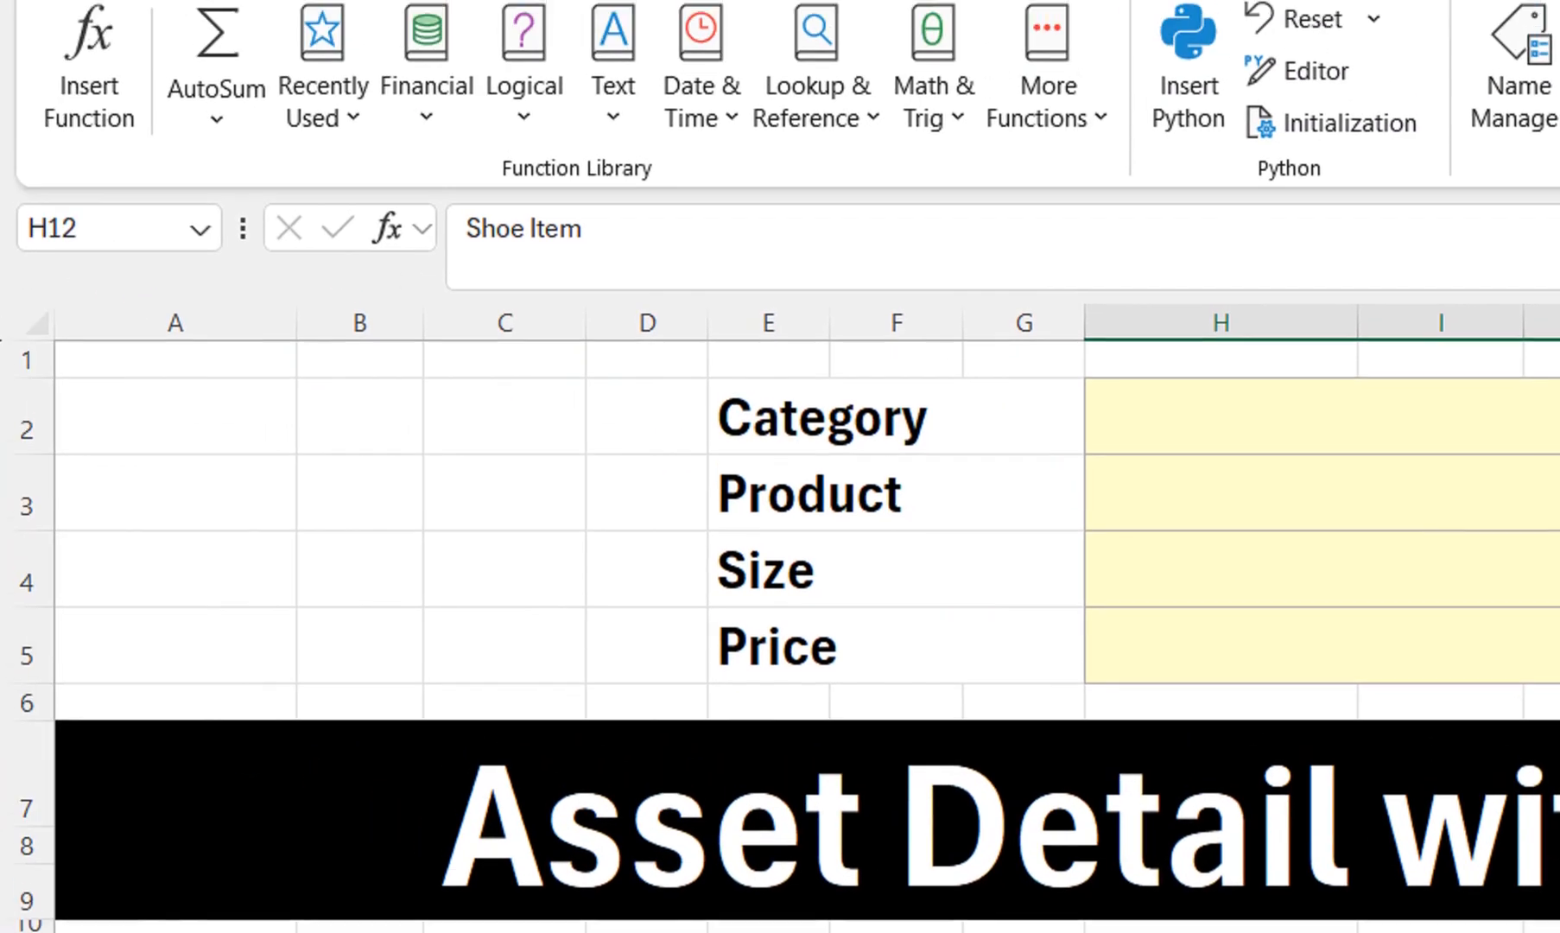
{"action": "left_click", "coordinate": [112, 229]}
{"action": "type", "text": "Shoe"}
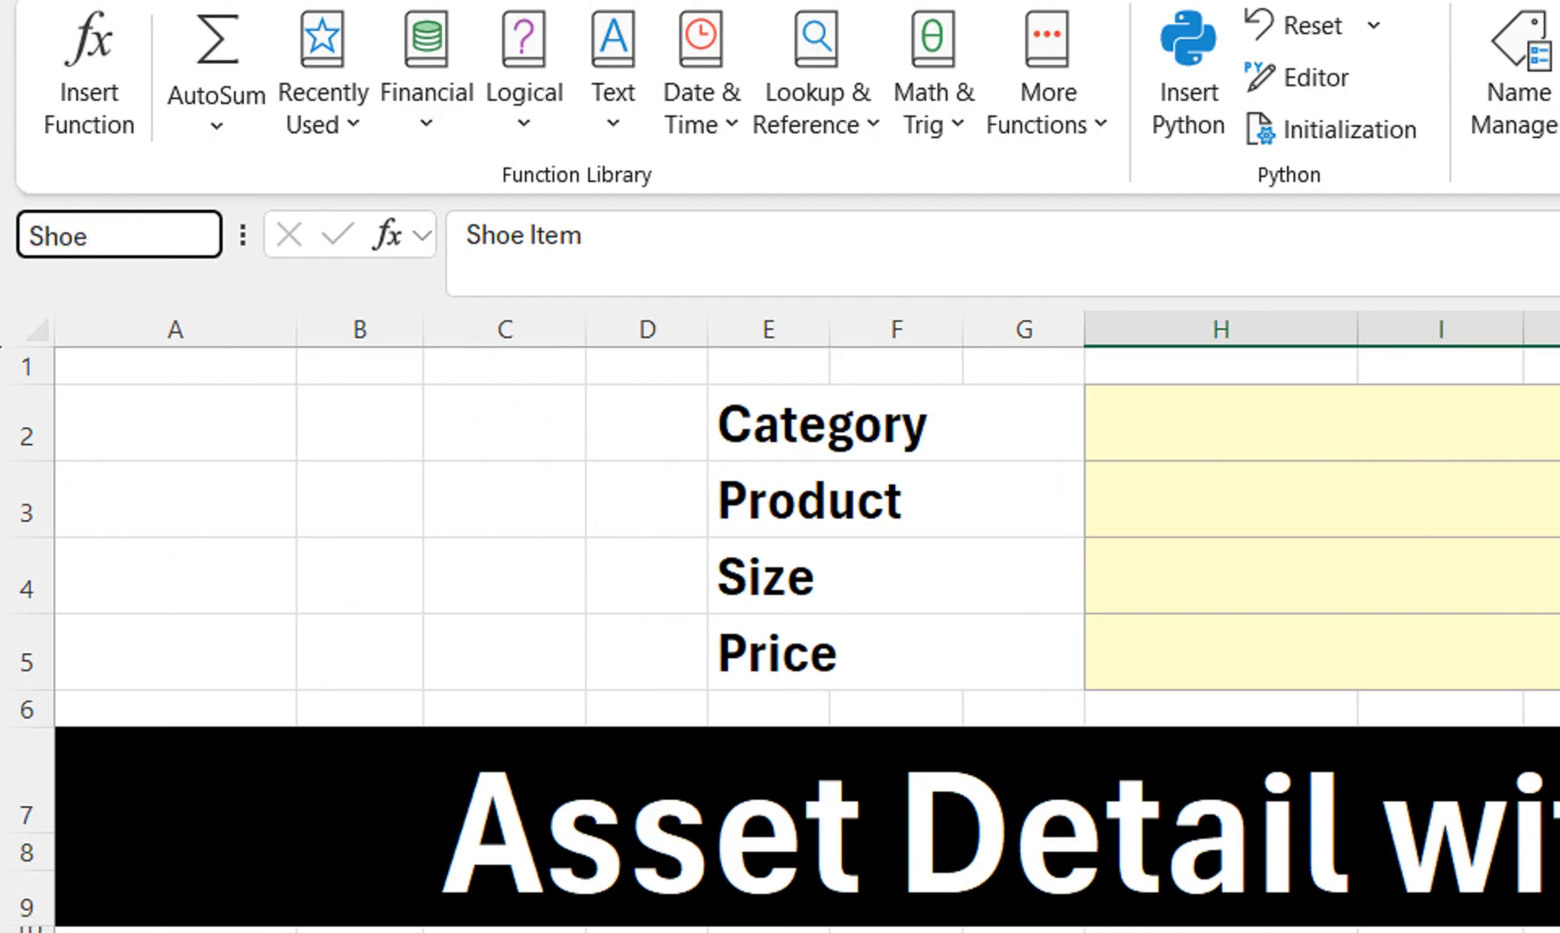
{"action": "key", "text": "Return"}
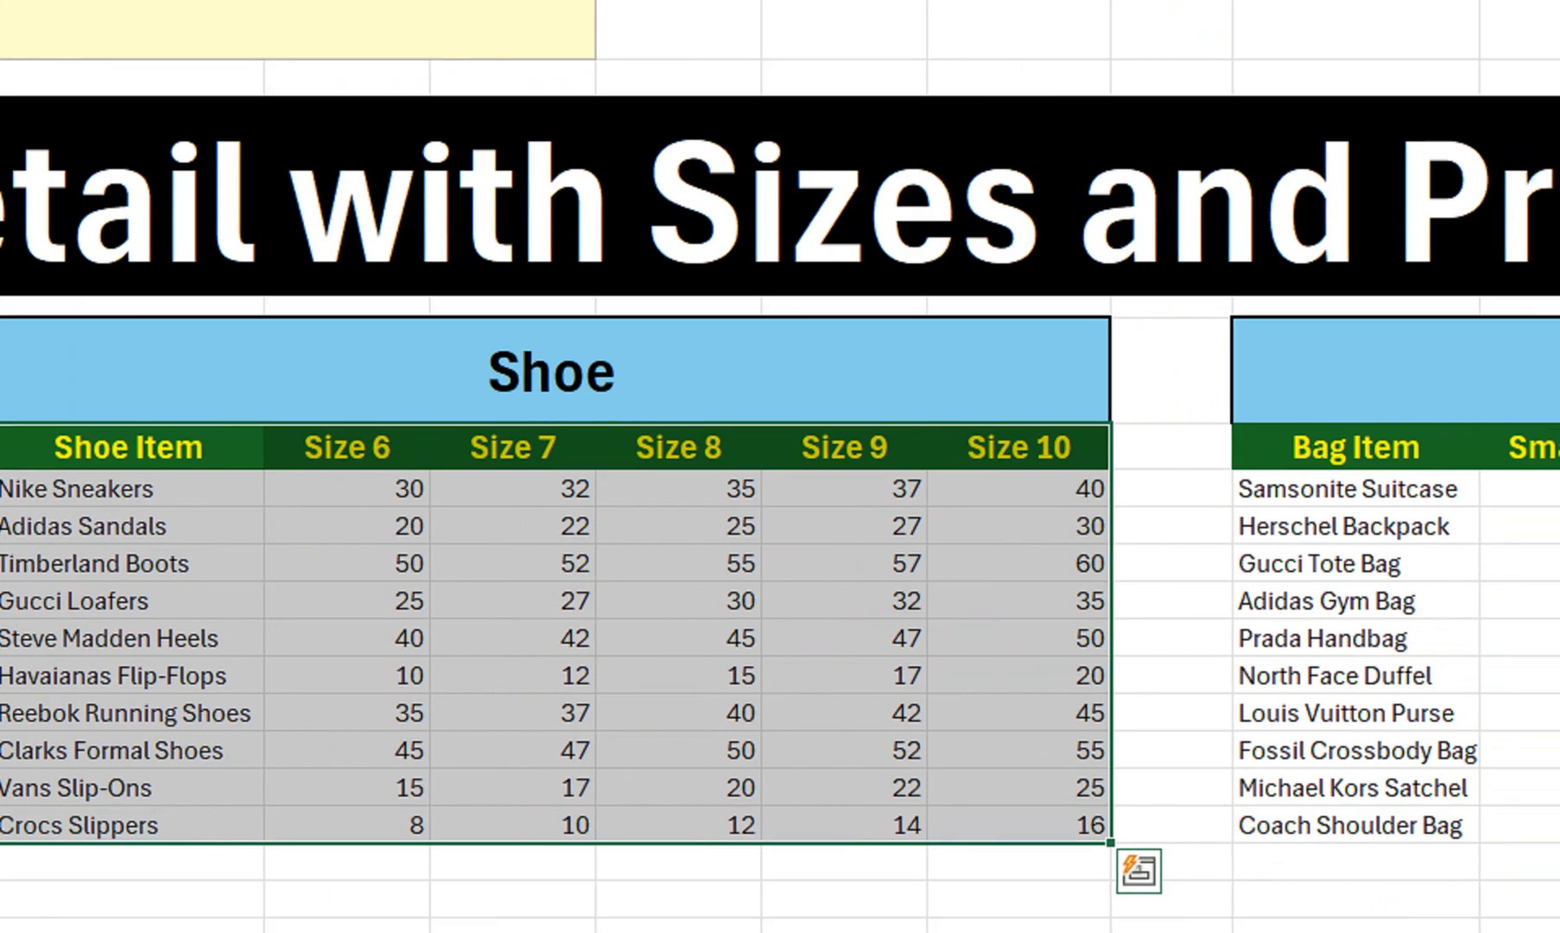
Select the Bags table with headers and name it 'Bags' in the Name Box
{"action": "left_click_drag", "start_coordinate": [1233, 447], "coordinate": [1201, 721]}
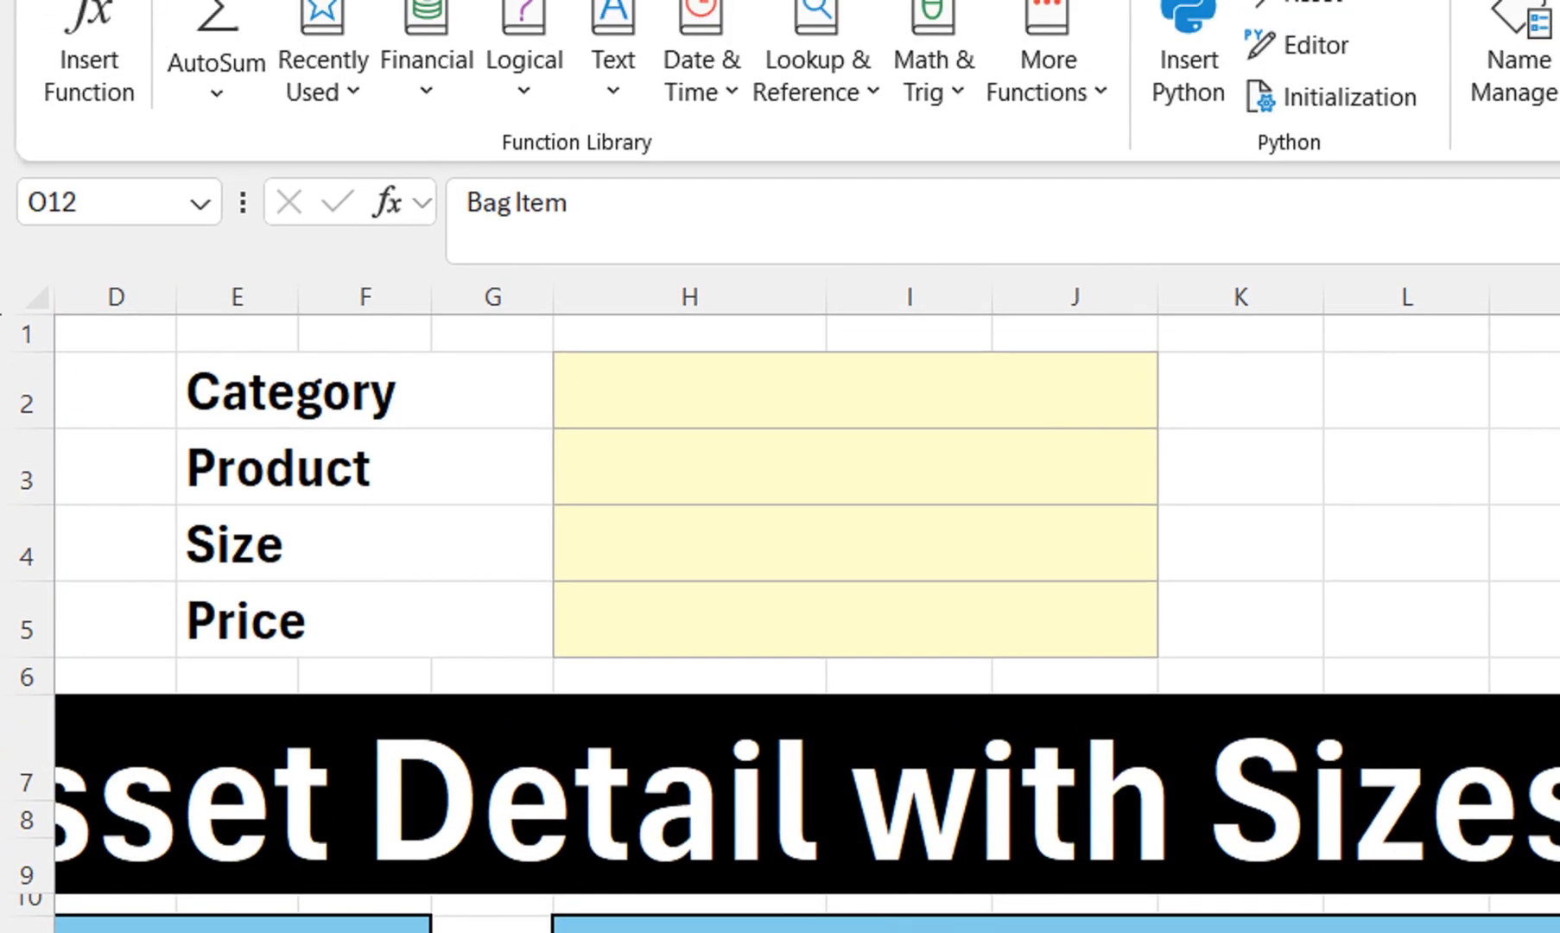
{"action": "left_click", "coordinate": [104, 203]}
{"action": "type", "text": "Ba"}
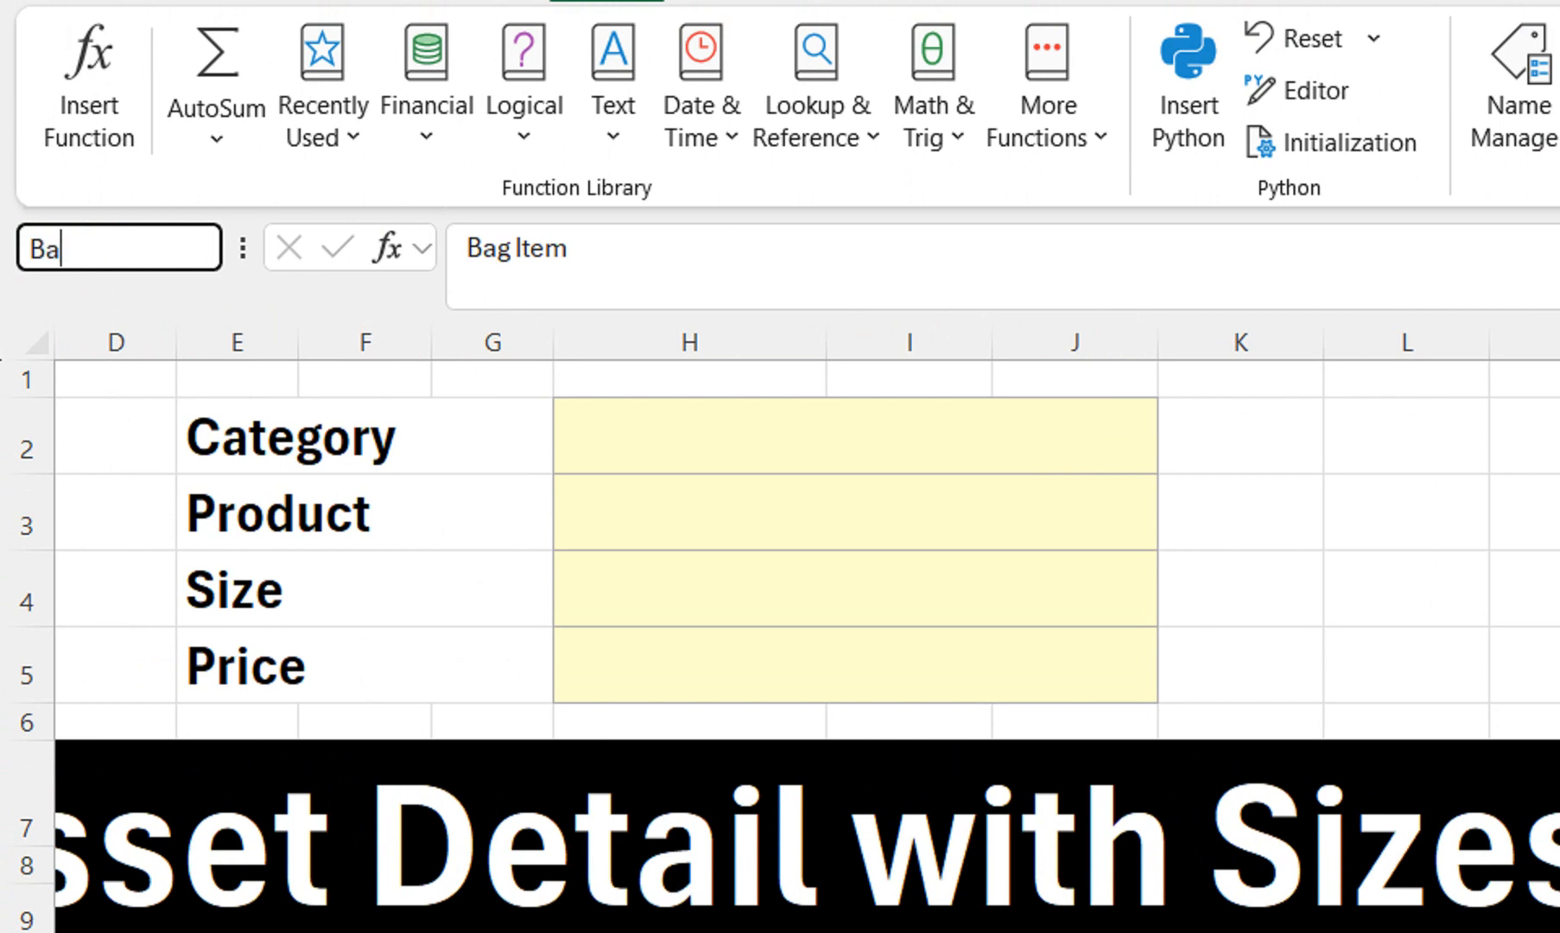
{"action": "key", "text": "Return"}
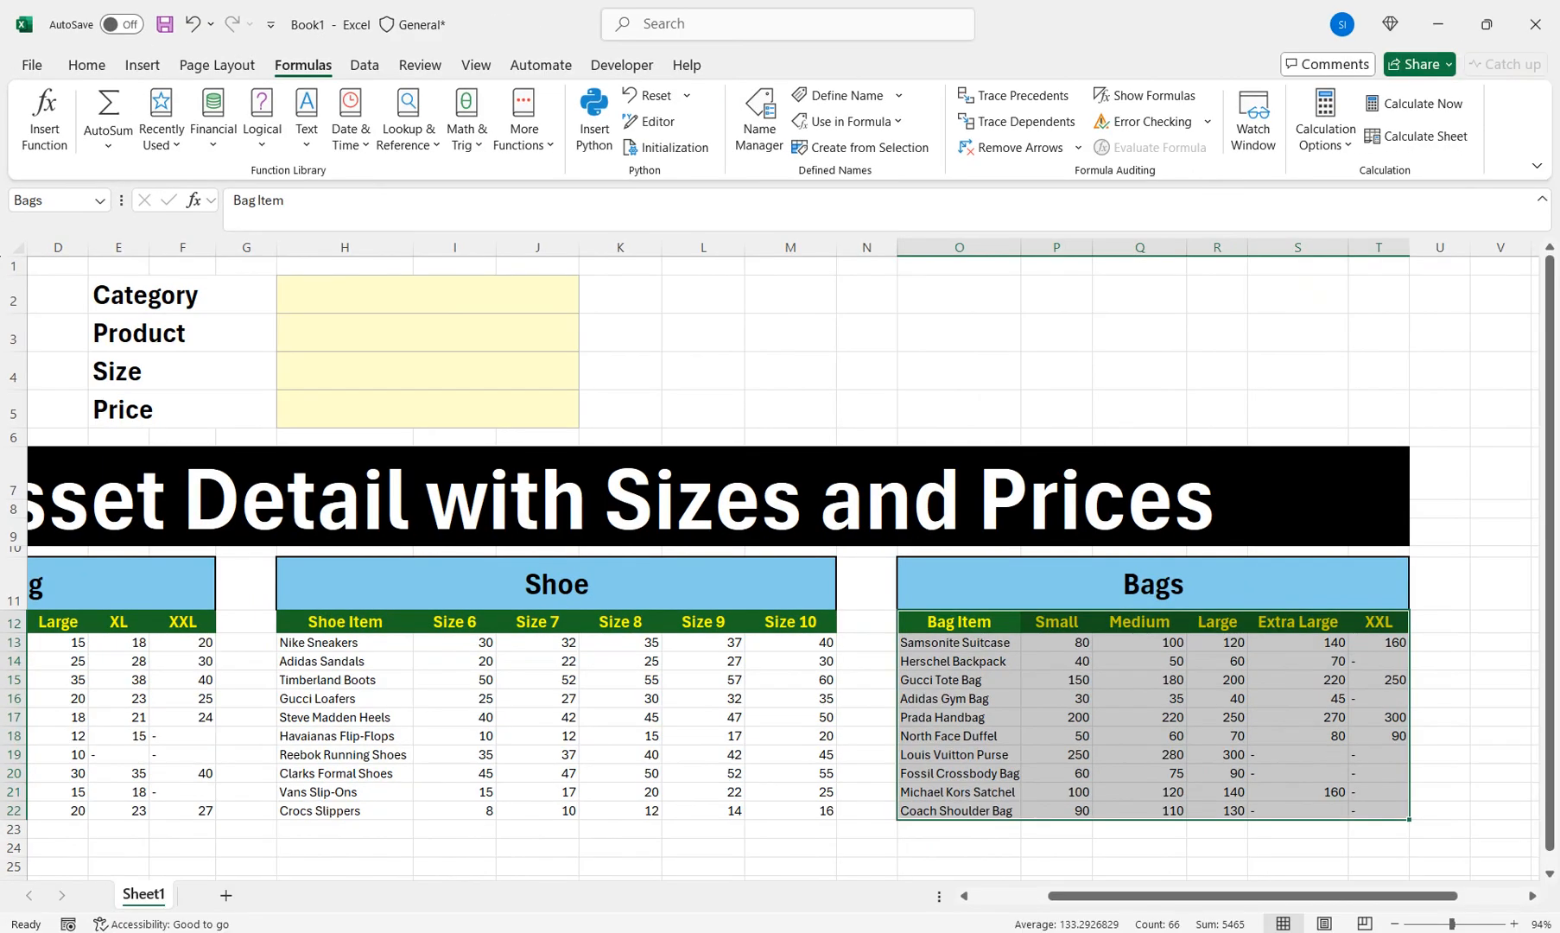
{"action": "left_click", "coordinate": [791, 699]}
{"action": "left_click_drag", "start_coordinate": [1128, 896], "coordinate": [1053, 896]}
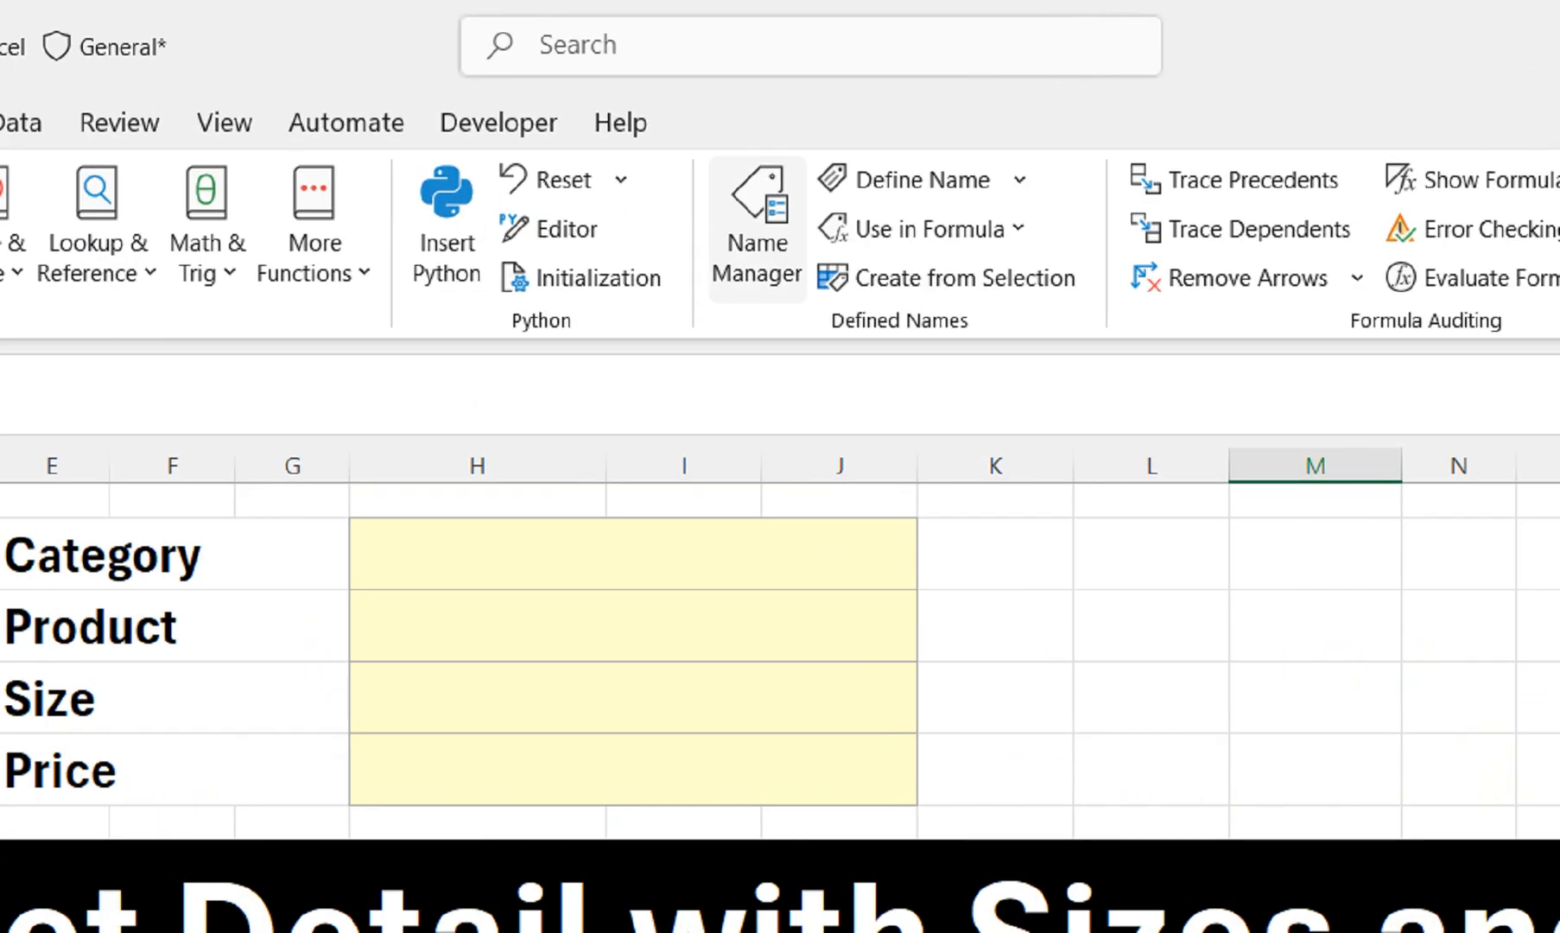
Delete the Bags, Clothing and Shoe names in Name Manager, then reselect A12:F22
{"action": "left_click", "coordinate": [759, 119]}
{"action": "left_click_drag", "start_coordinate": [910, 626], "coordinate": [1002, 504]}
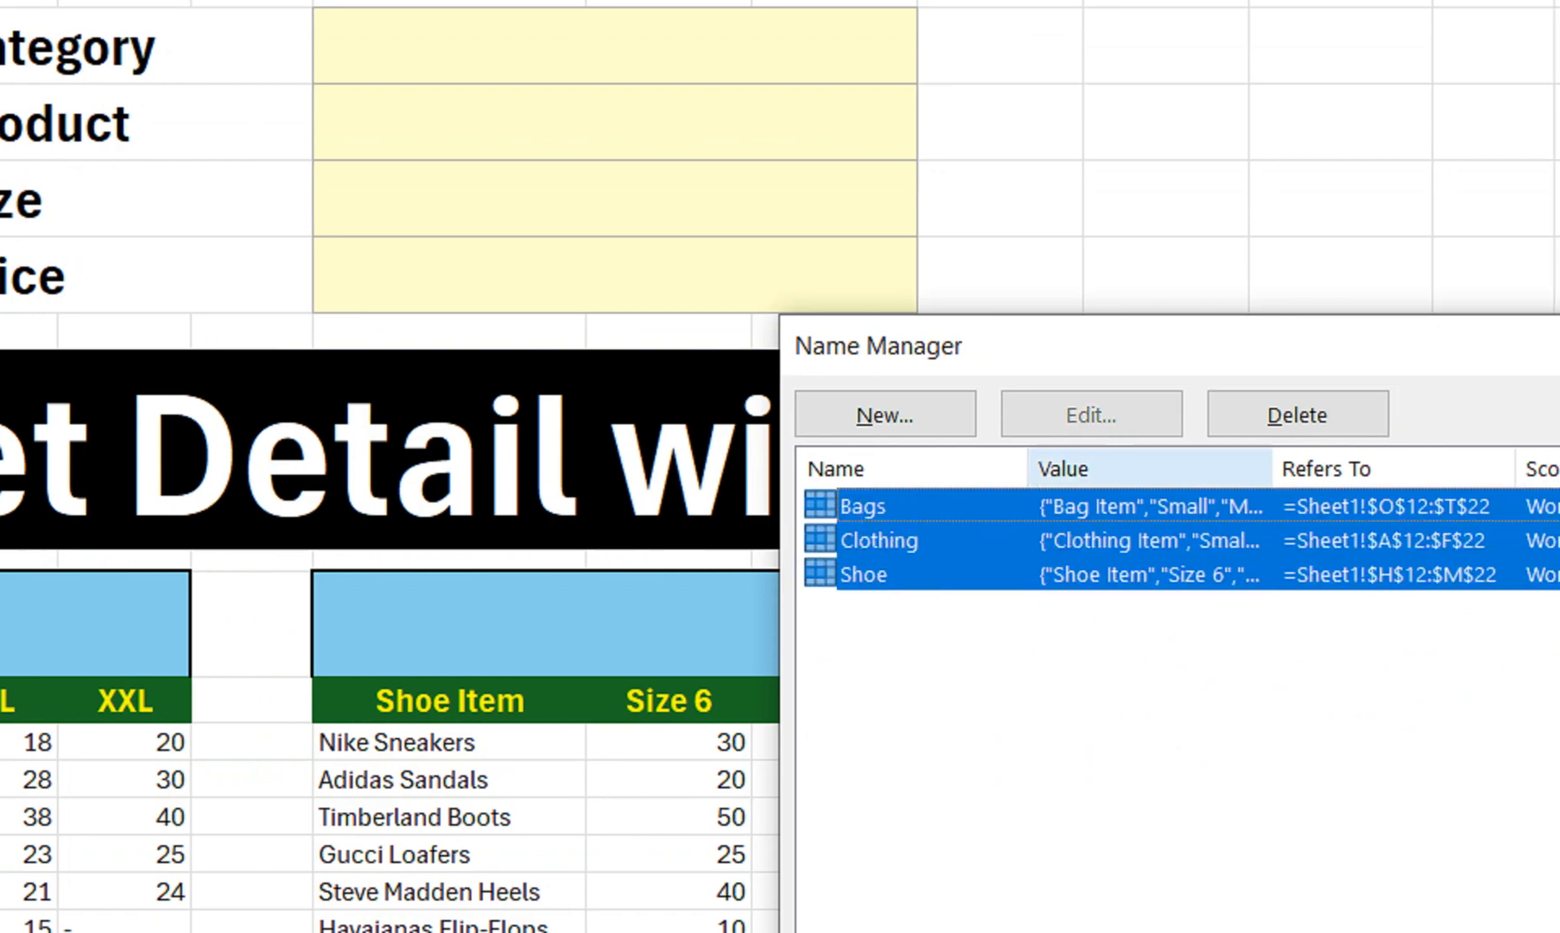
{"action": "left_click", "coordinate": [1307, 415]}
{"action": "left_click", "coordinate": [1463, 873]}
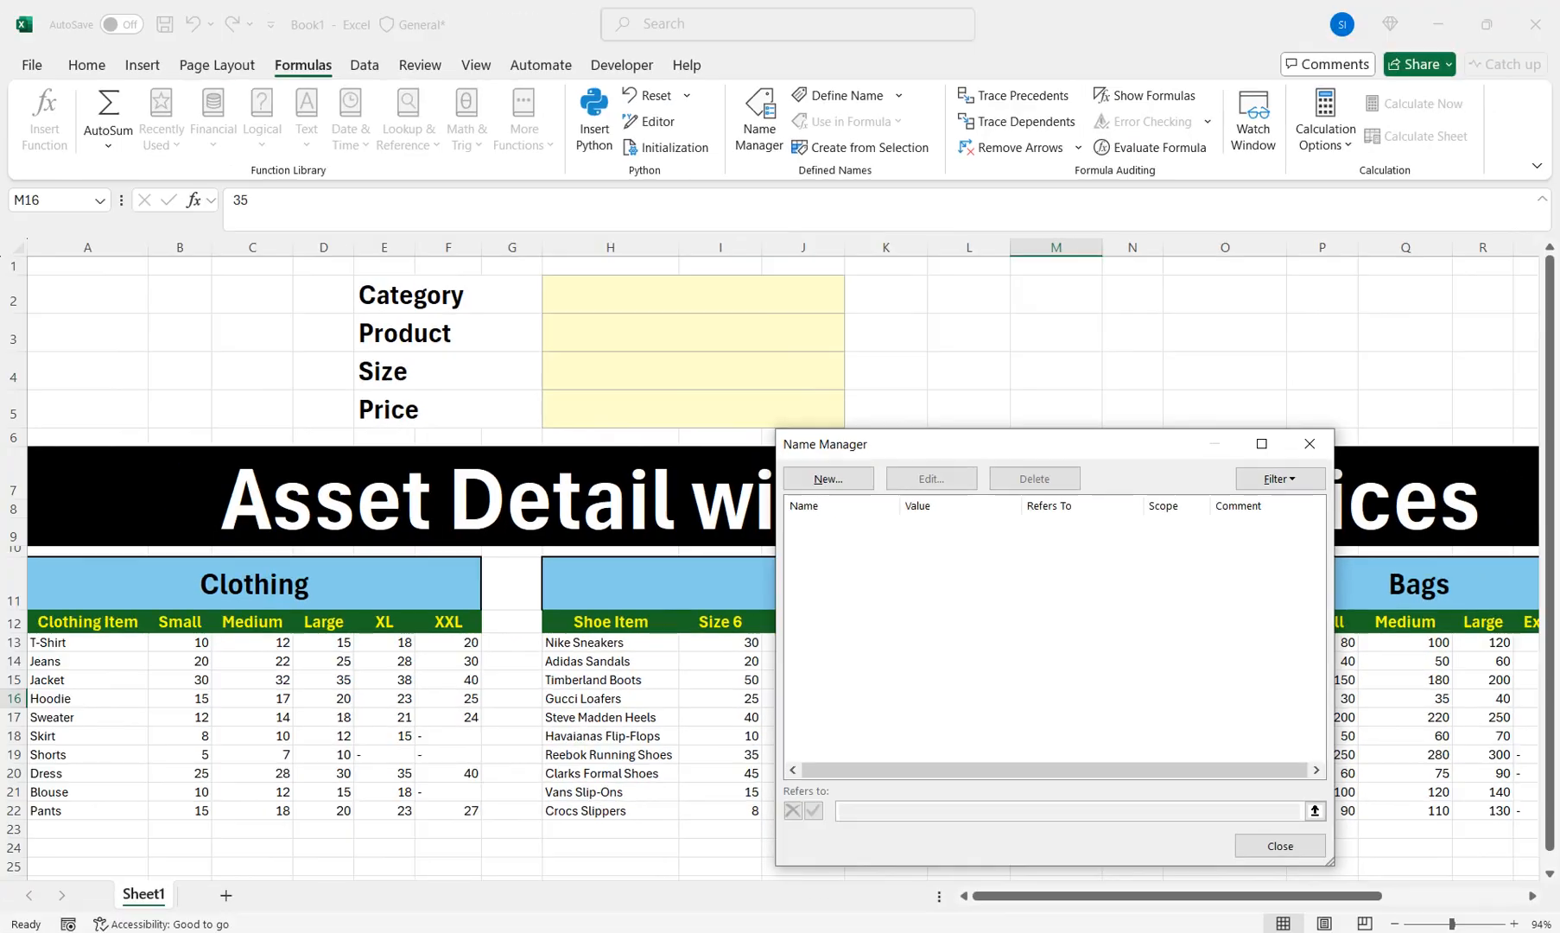
{"action": "left_click", "coordinate": [1311, 443]}
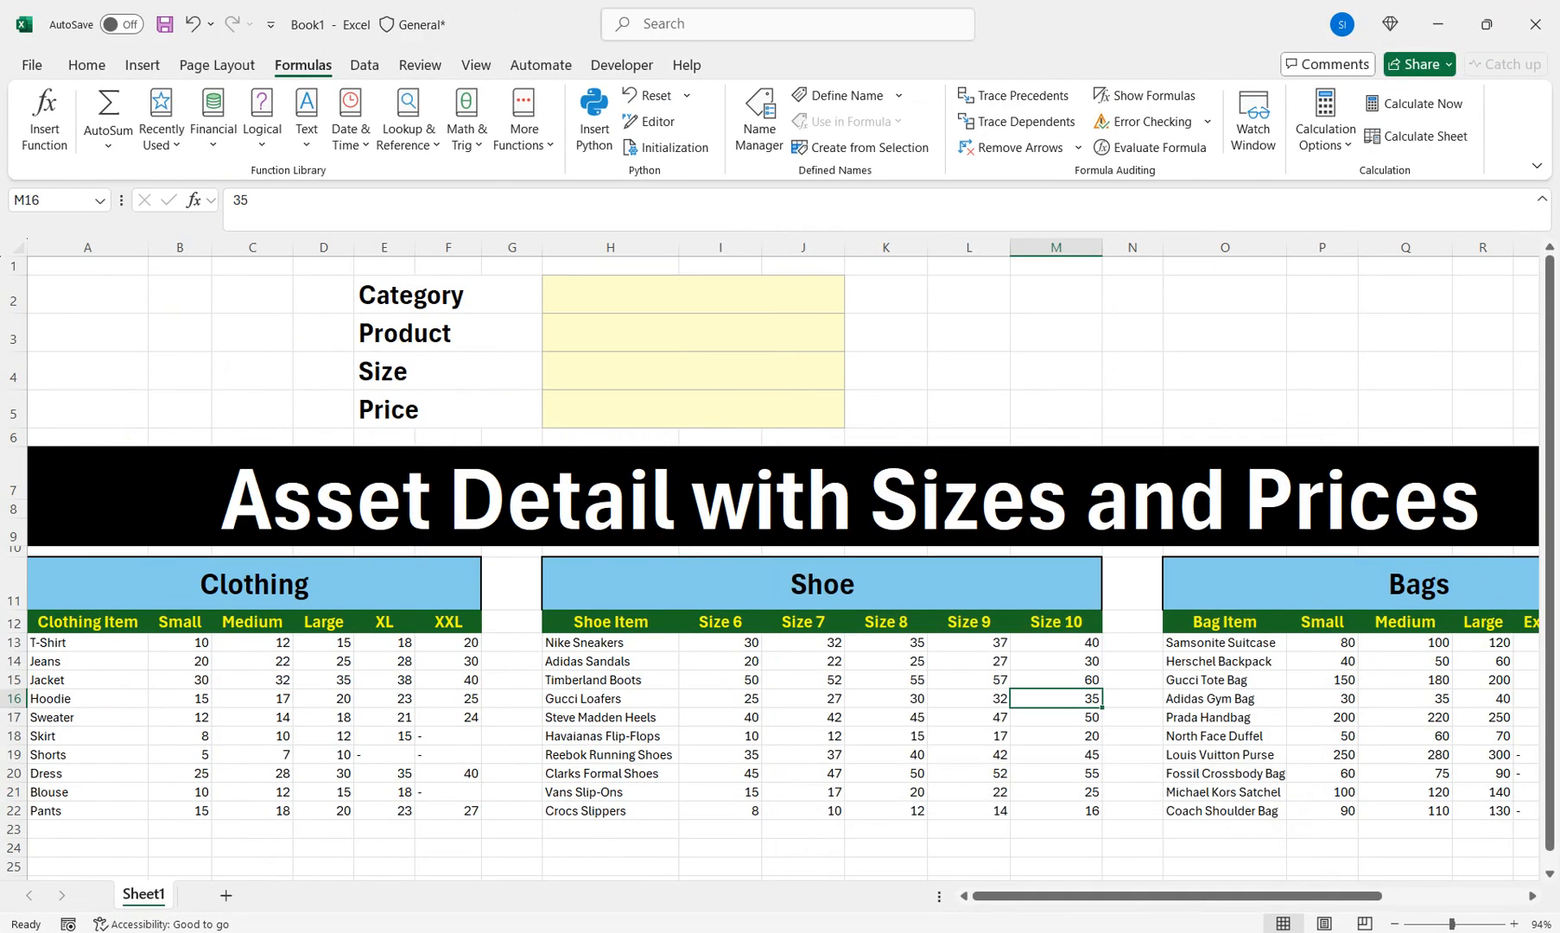
{"action": "left_click_drag", "start_coordinate": [87, 622], "coordinate": [448, 810]}
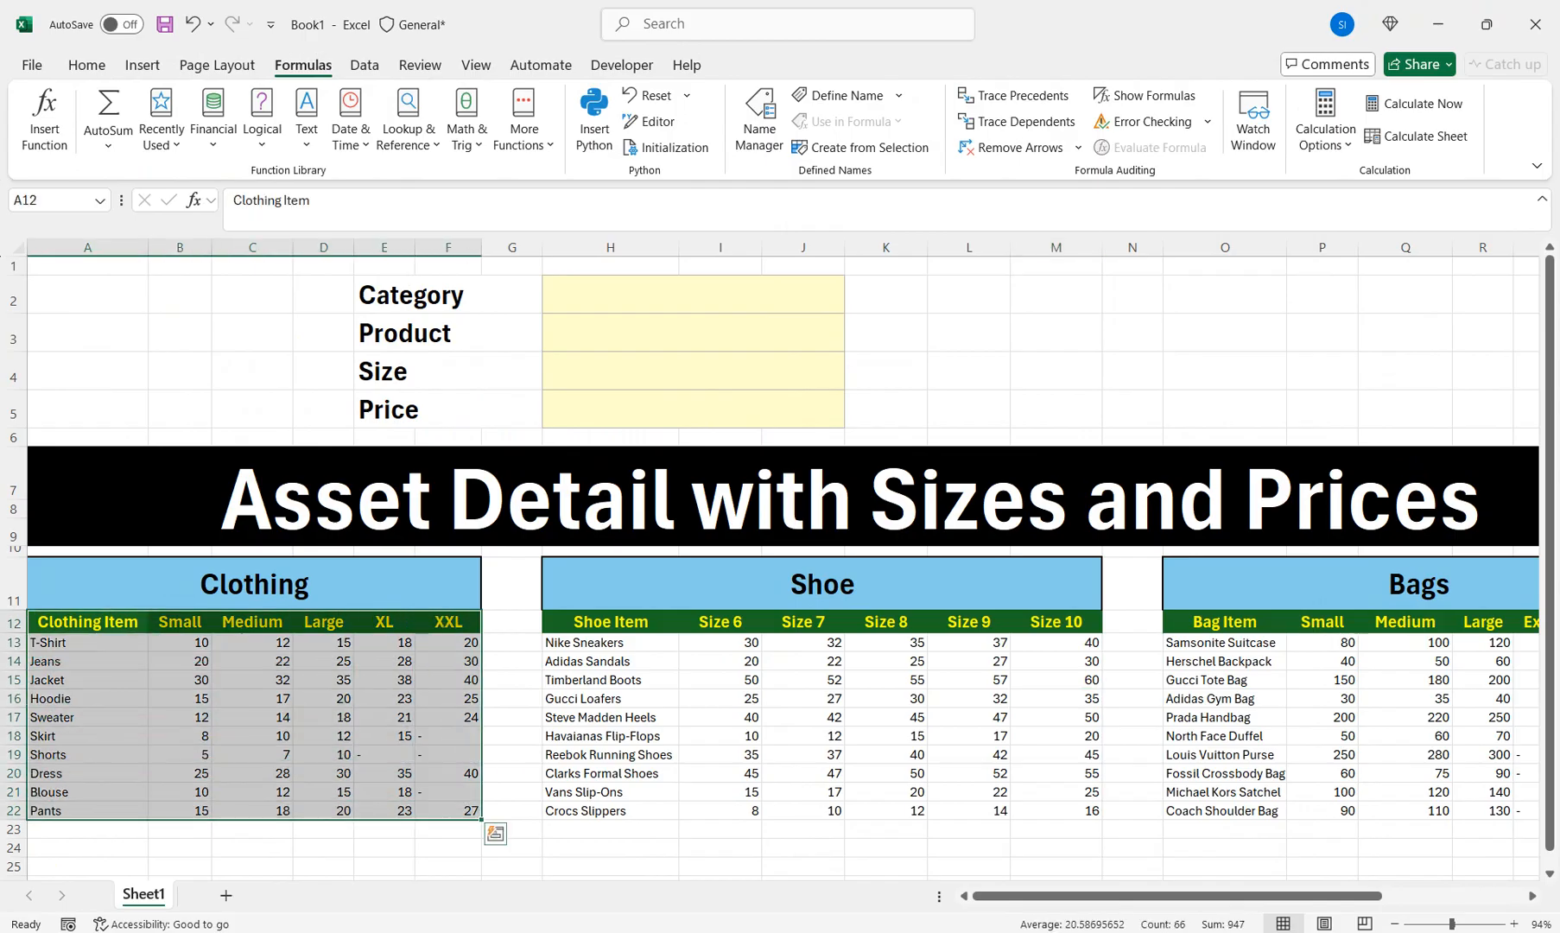
Format A12:F22 as a table with headers, then set its table style to None
{"action": "left_click", "coordinate": [86, 65]}
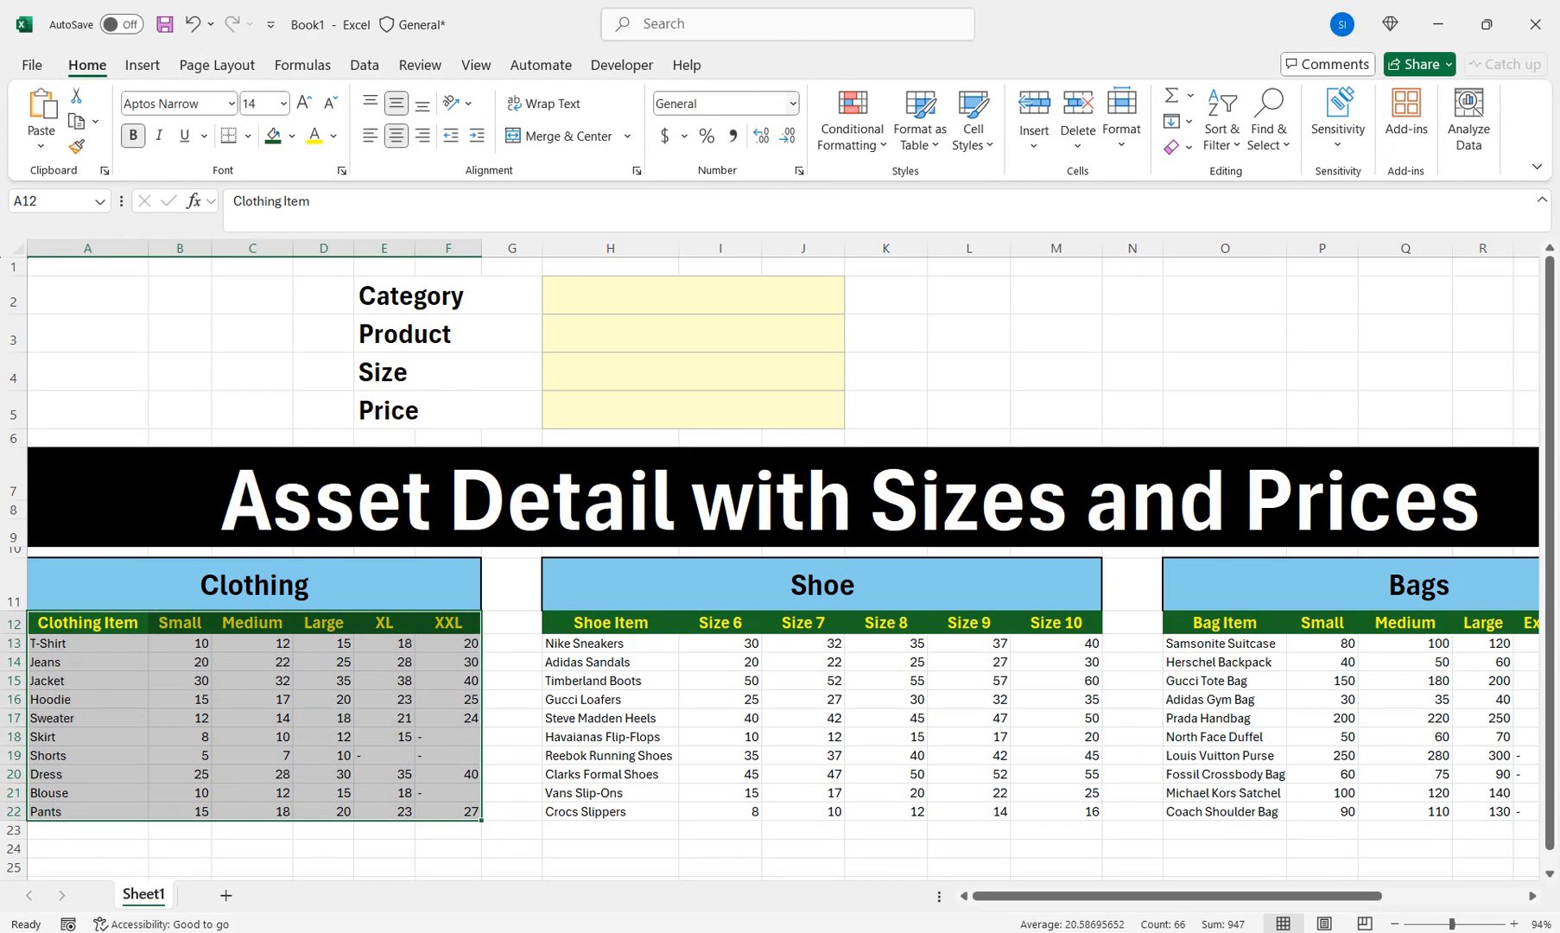
{"action": "left_click", "coordinate": [920, 121]}
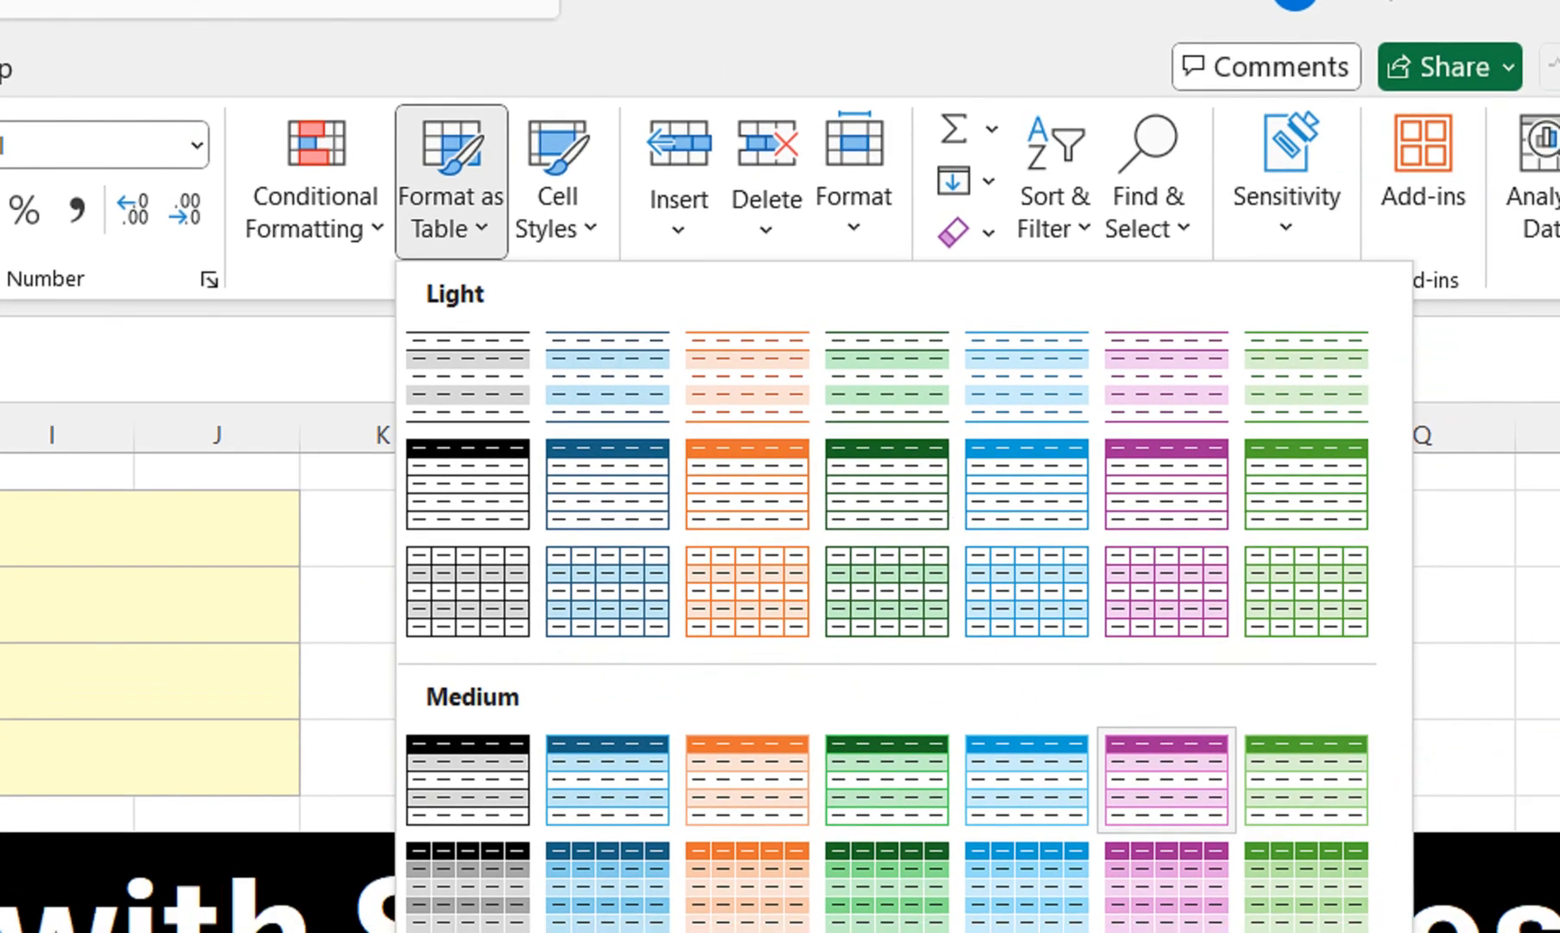
{"action": "left_click", "coordinate": [1166, 777]}
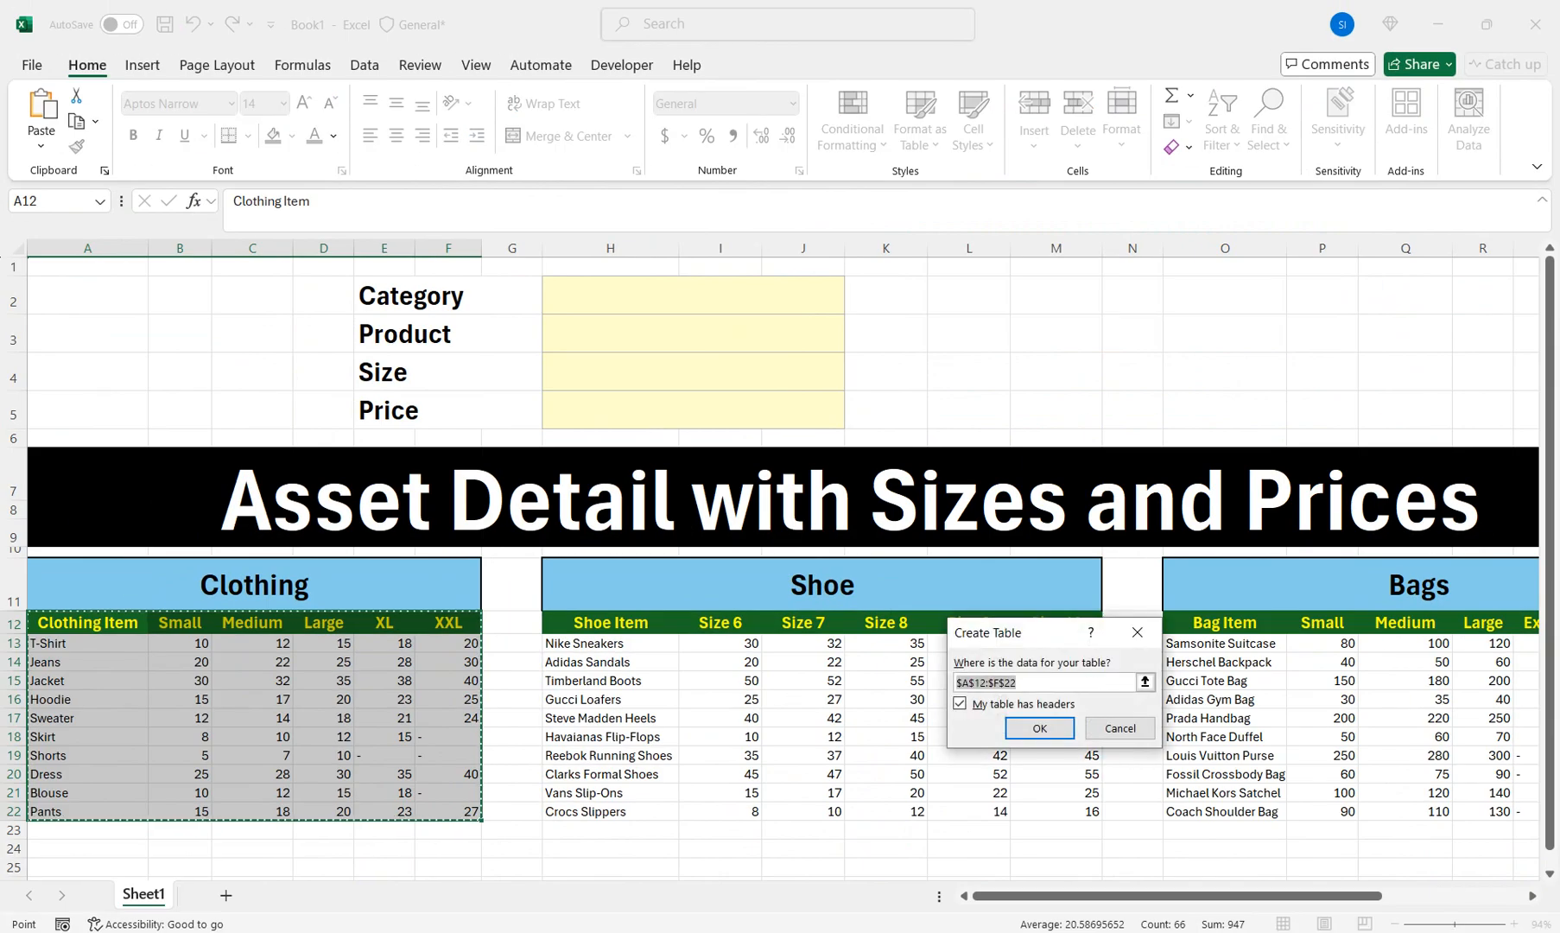
{"action": "left_click_drag", "start_coordinate": [1028, 632], "coordinate": [649, 520]}
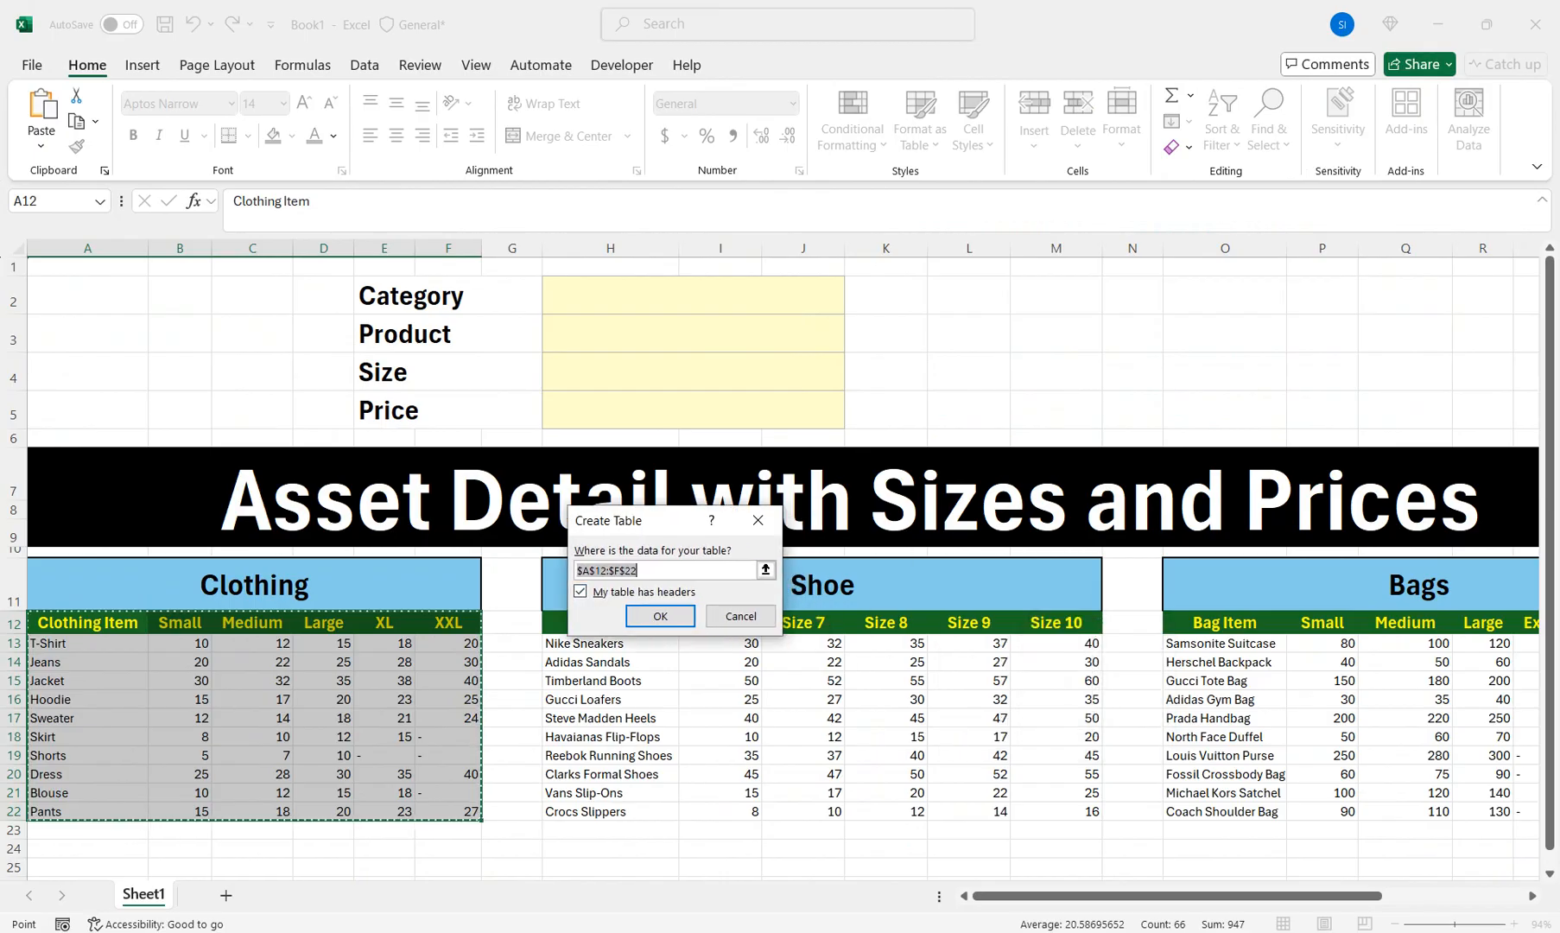
{"action": "left_click", "coordinate": [660, 615]}
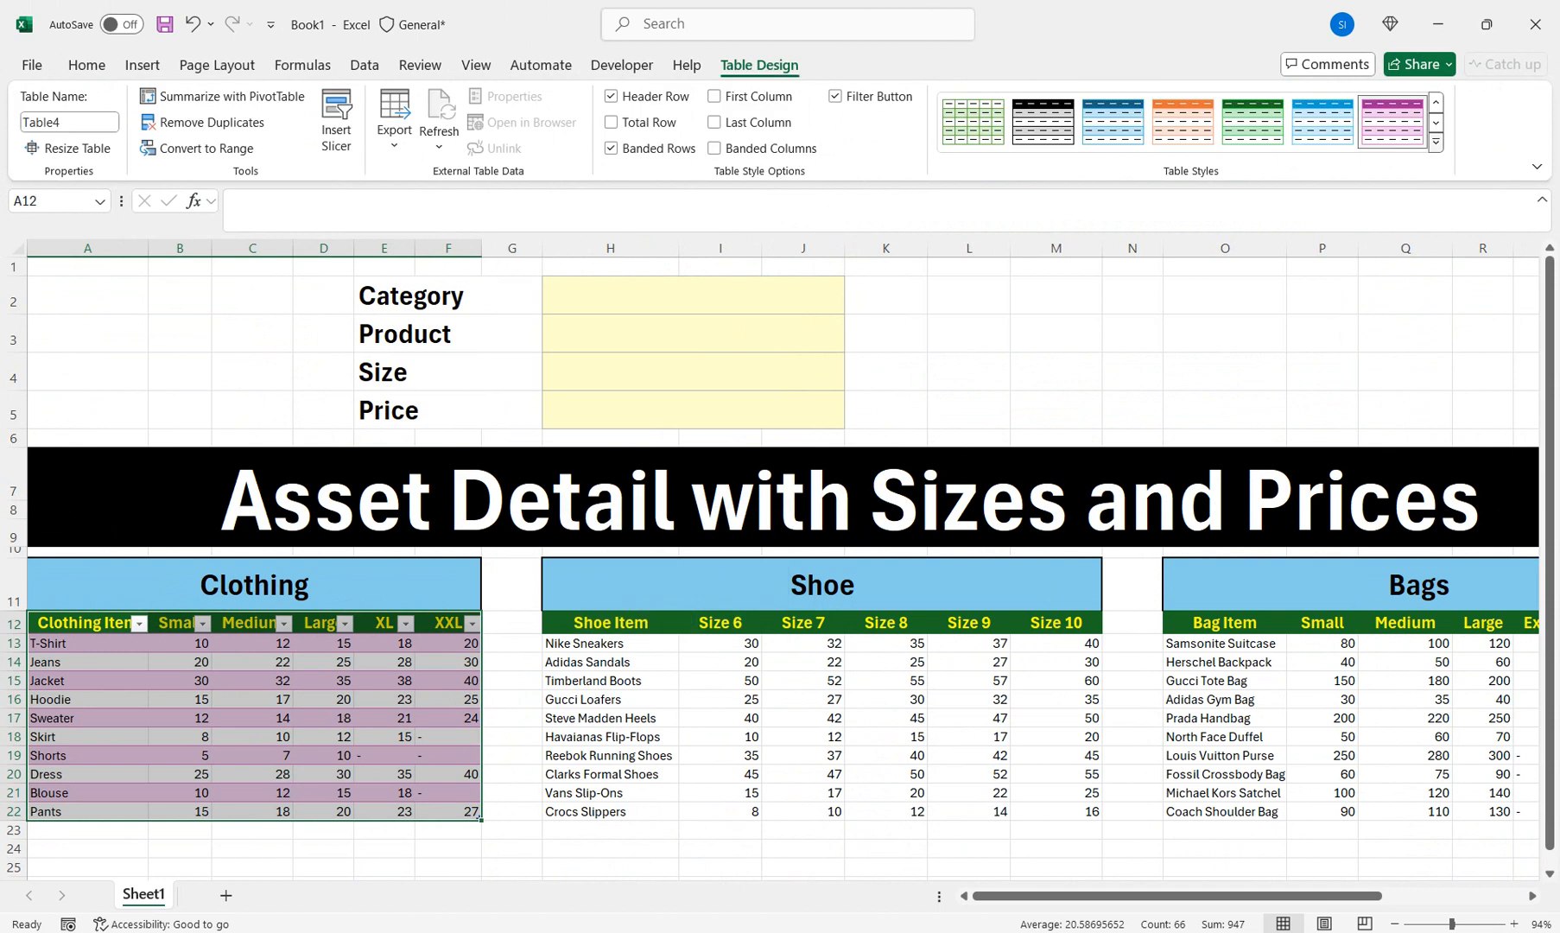
{"action": "left_click", "coordinate": [1436, 141]}
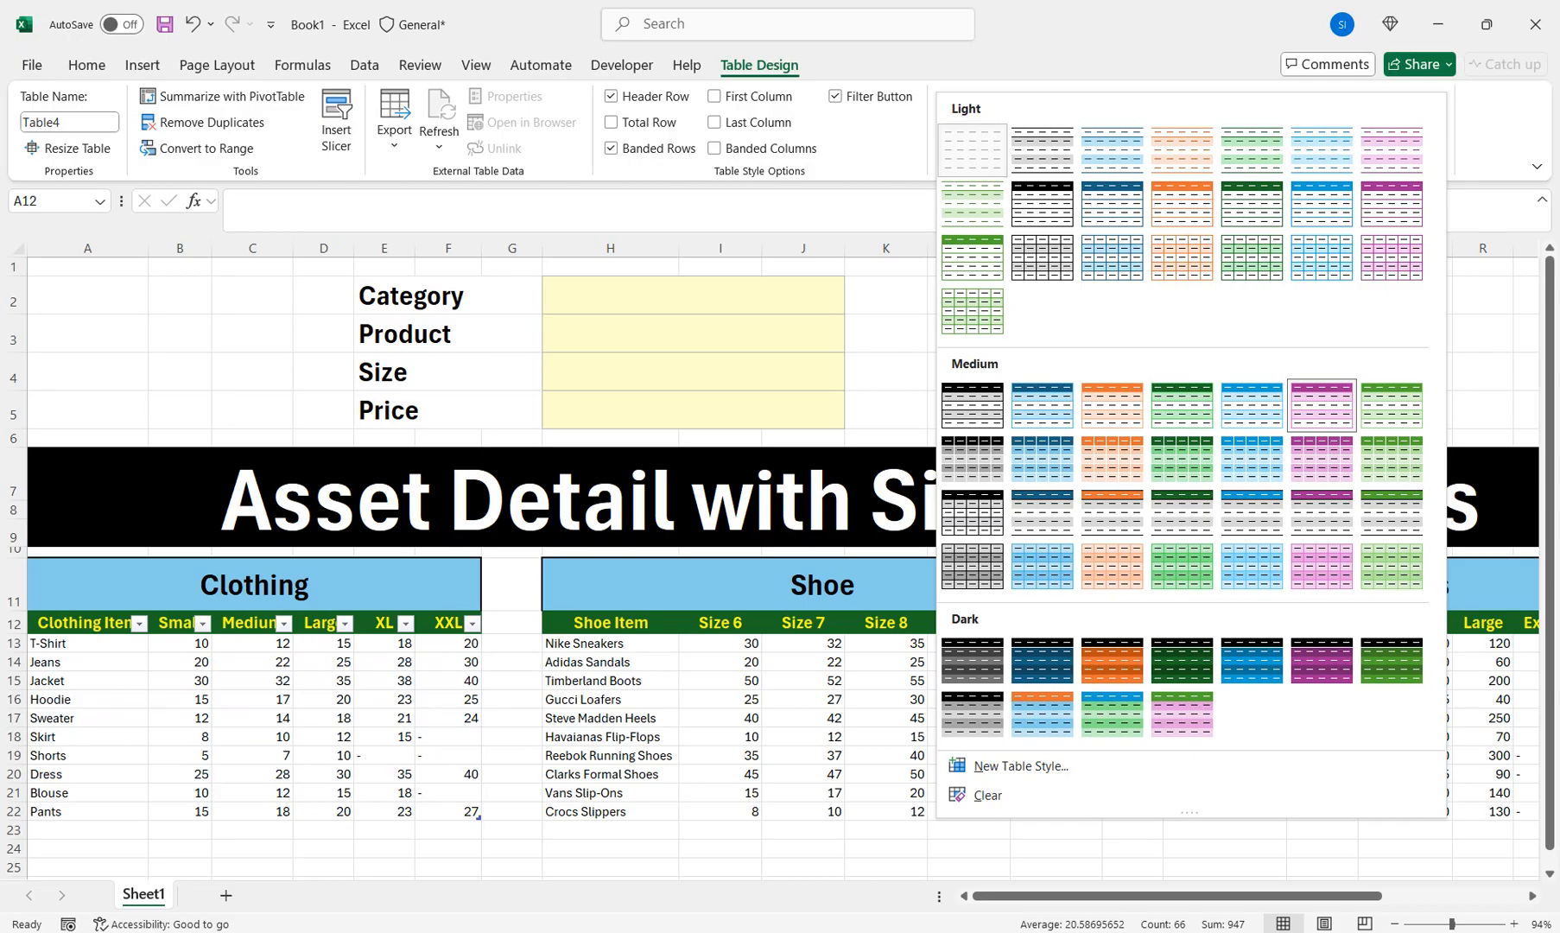
{"action": "left_click", "coordinate": [973, 148]}
Convert the Shoe range into a table with headers and set its style to None
{"action": "left_click_drag", "start_coordinate": [611, 622], "coordinate": [1056, 811]}
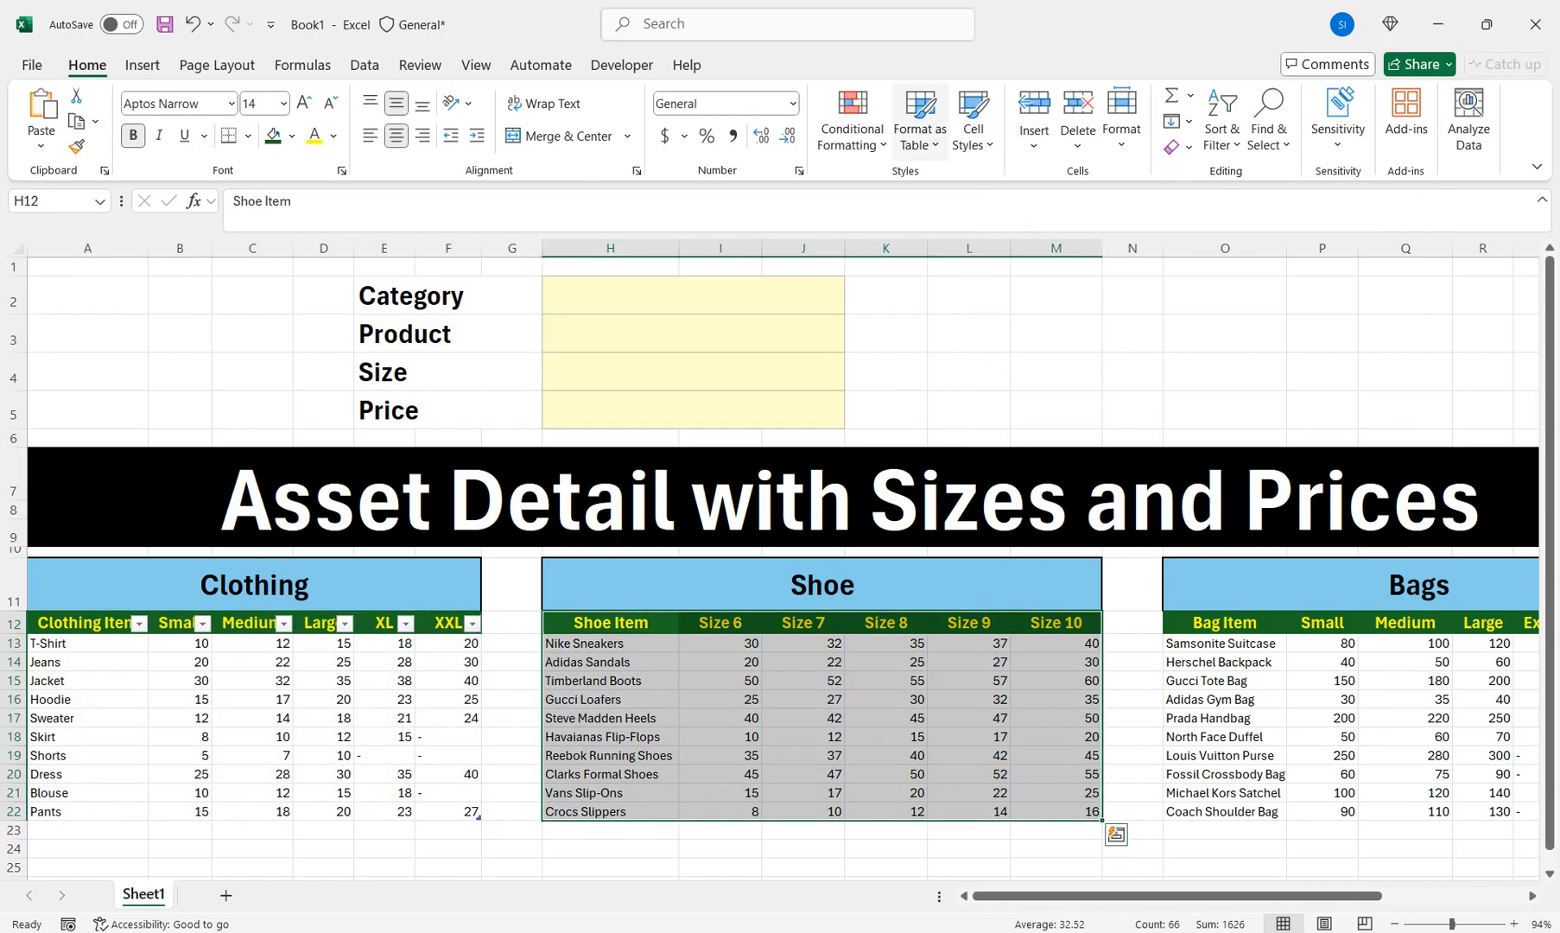
{"action": "left_click", "coordinate": [921, 121]}
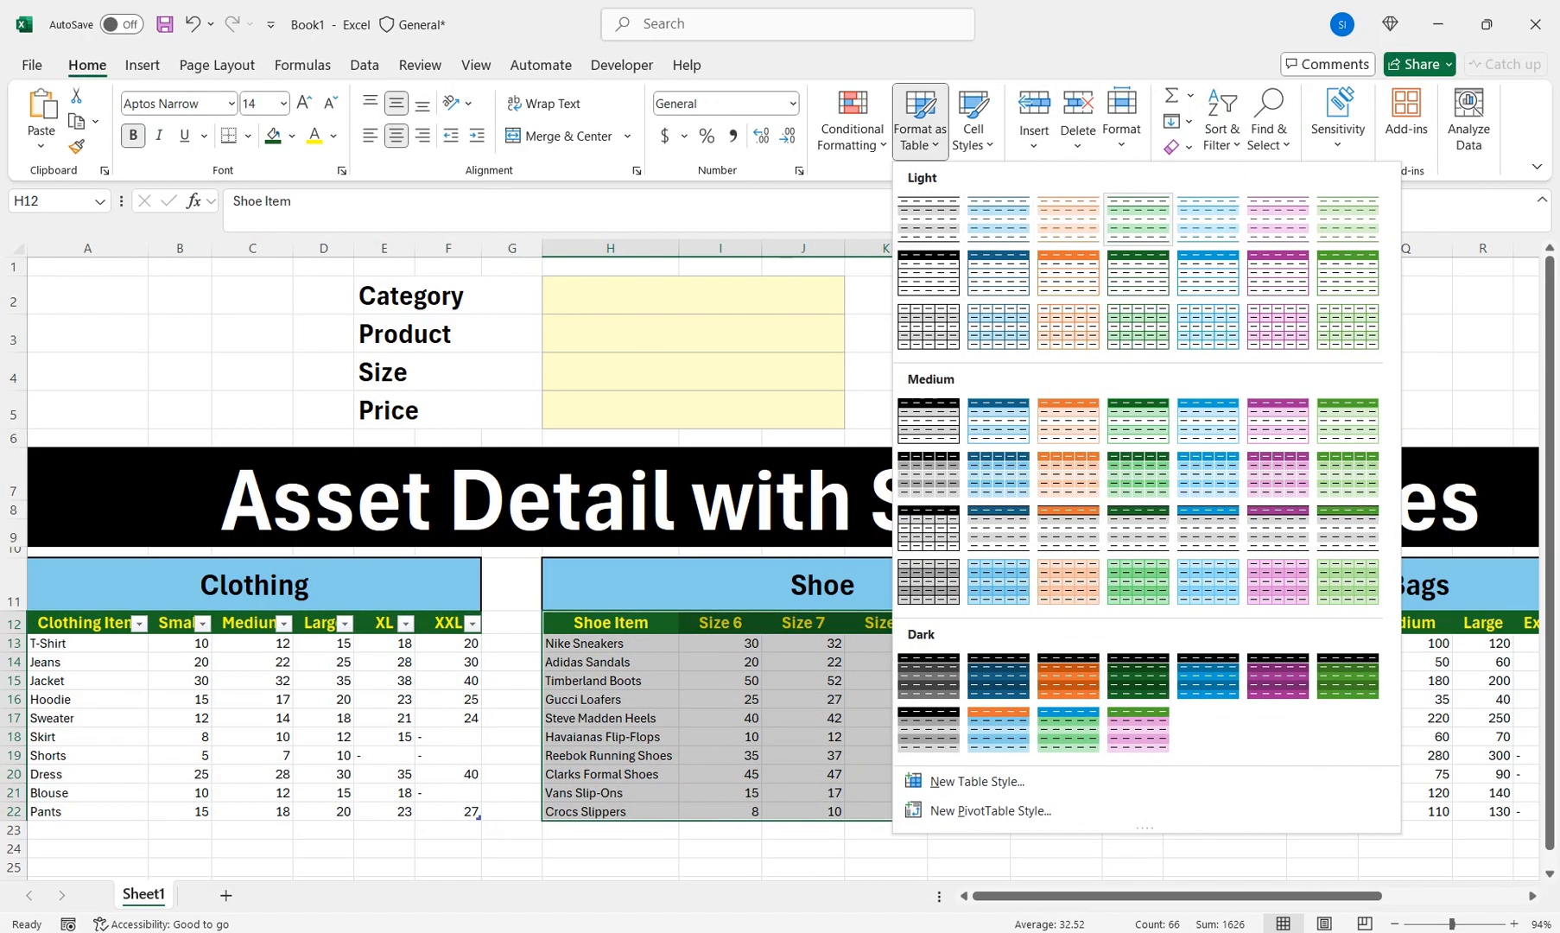
{"action": "left_click", "coordinate": [998, 274]}
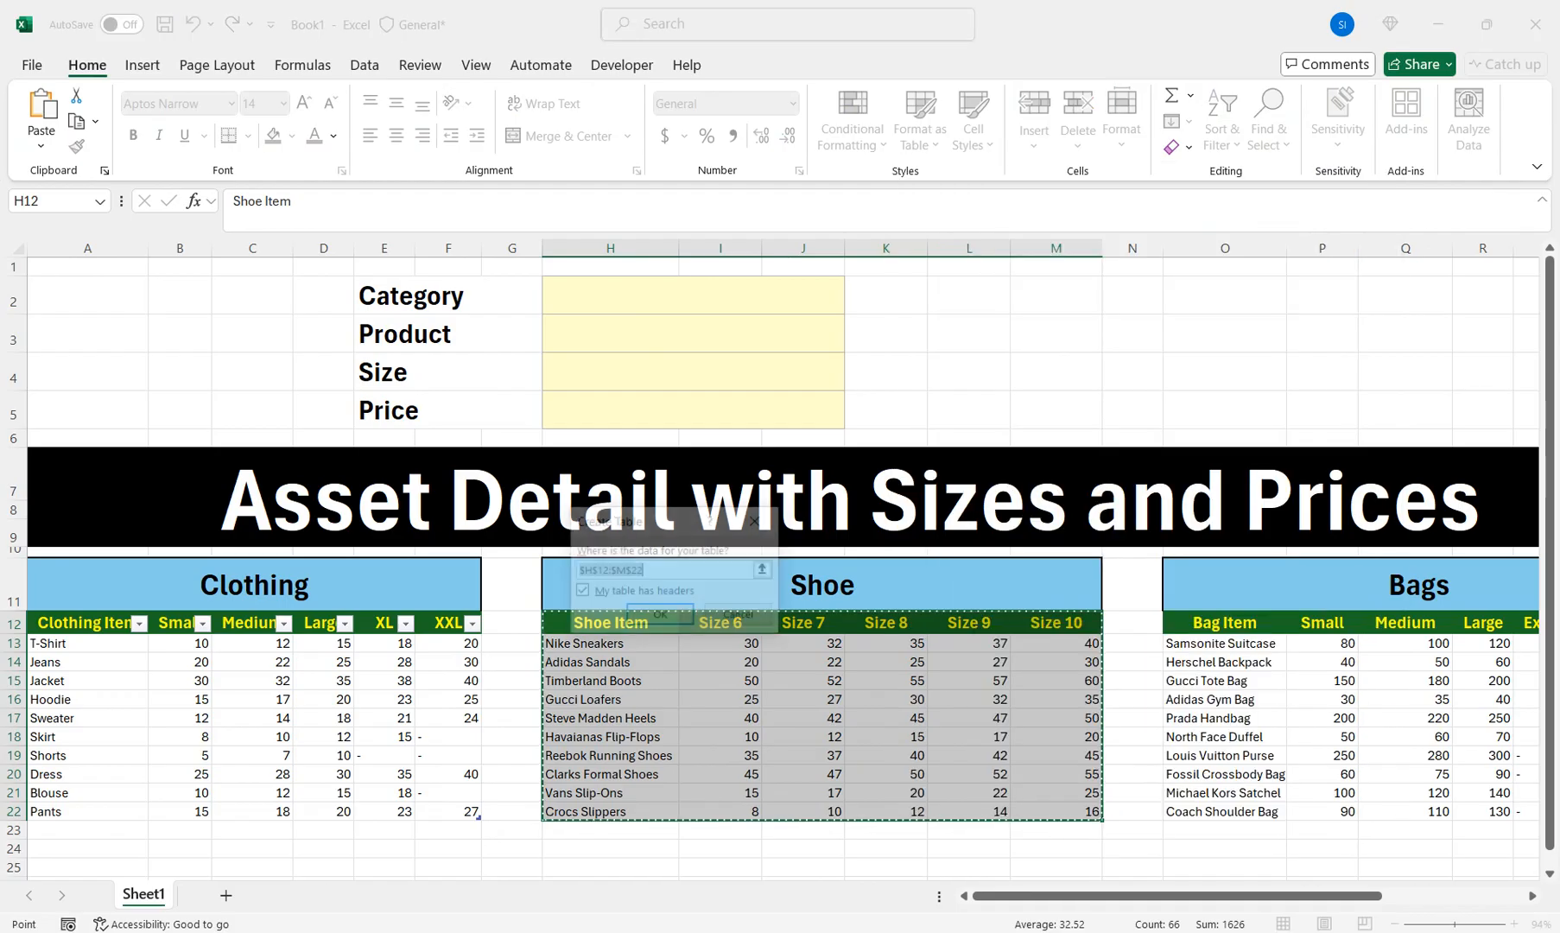
{"action": "key", "text": "Return"}
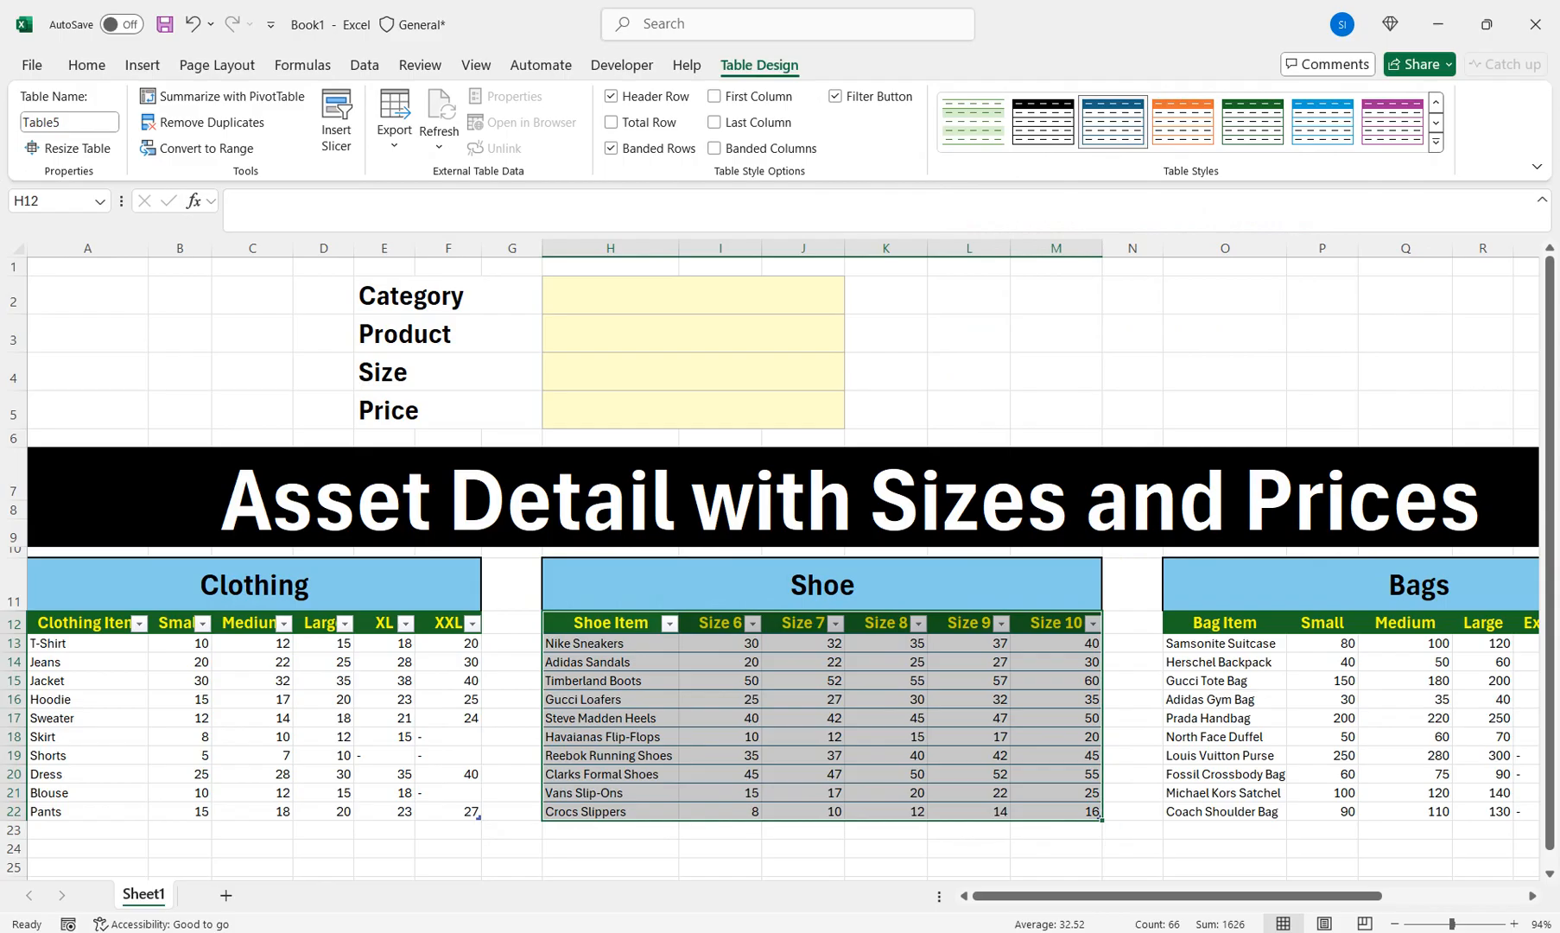
{"action": "left_click", "coordinate": [1436, 143]}
{"action": "left_click", "coordinate": [980, 151]}
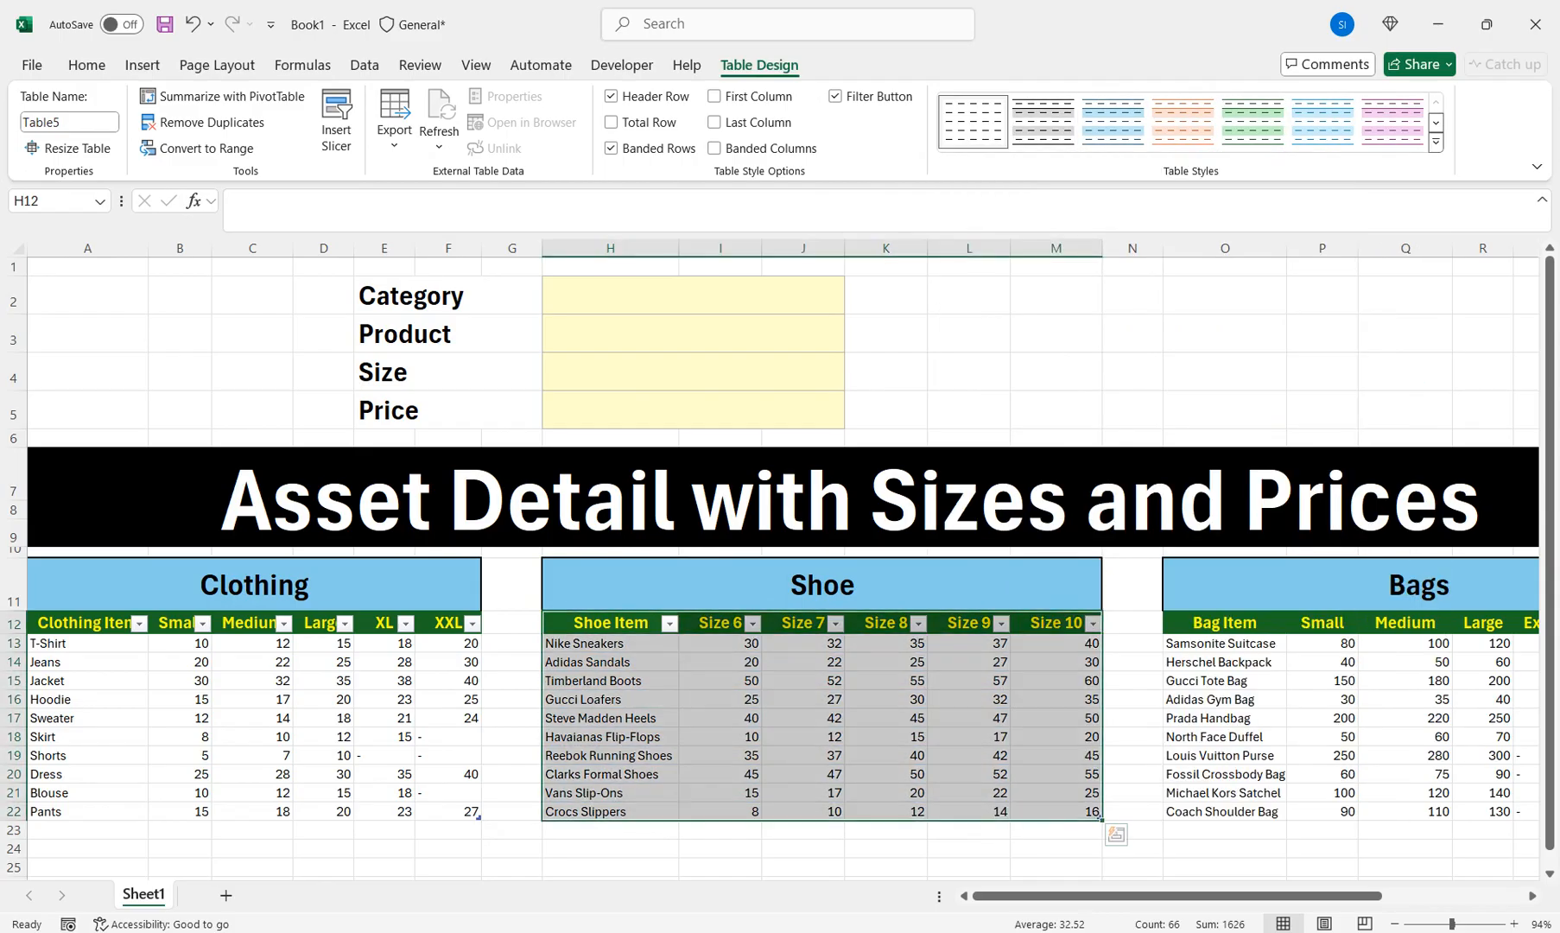
Format the Bags range as a table with a light style, then reselect A12:F22
{"action": "left_click_drag", "start_coordinate": [1225, 622], "coordinate": [1382, 812]}
{"action": "left_click", "coordinate": [920, 117]}
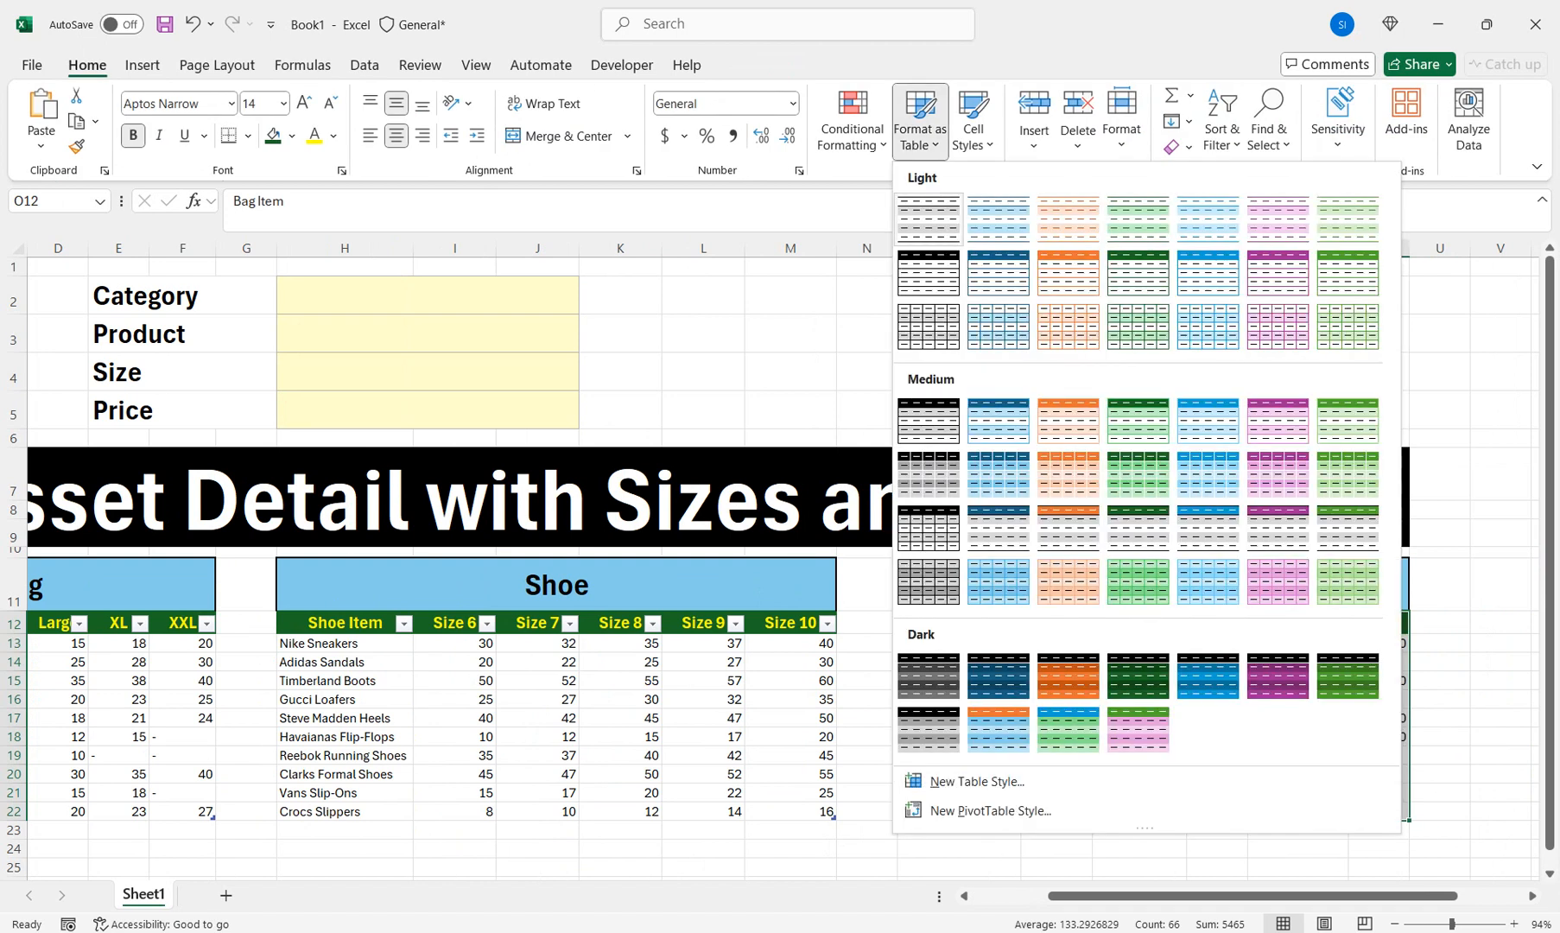
{"action": "left_click", "coordinate": [928, 219]}
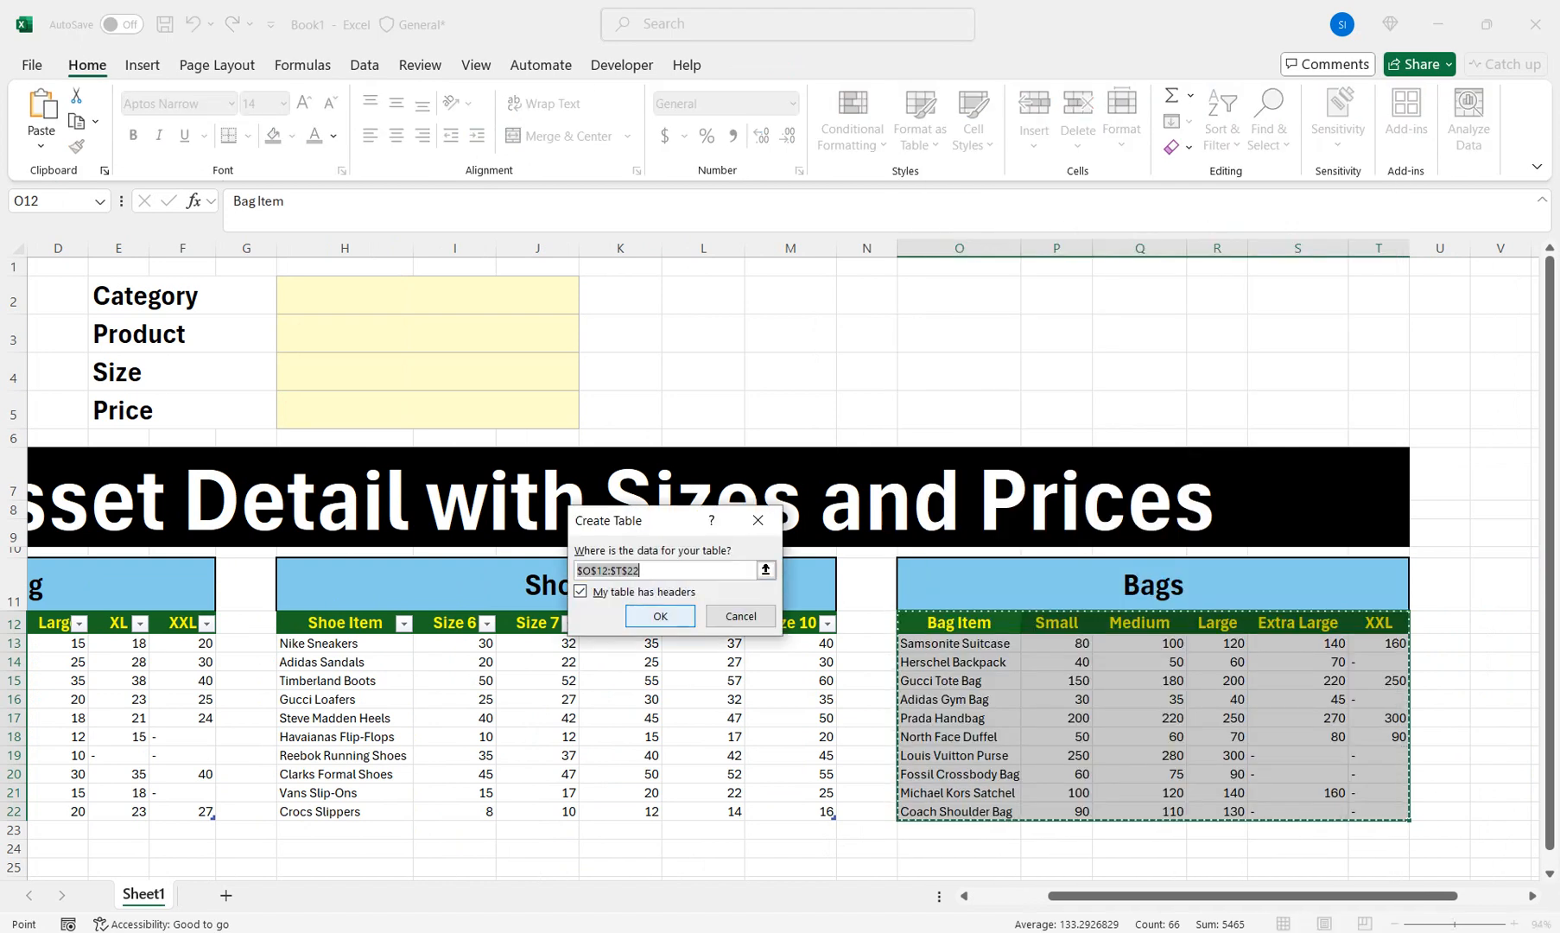
{"action": "left_click", "coordinate": [660, 616]}
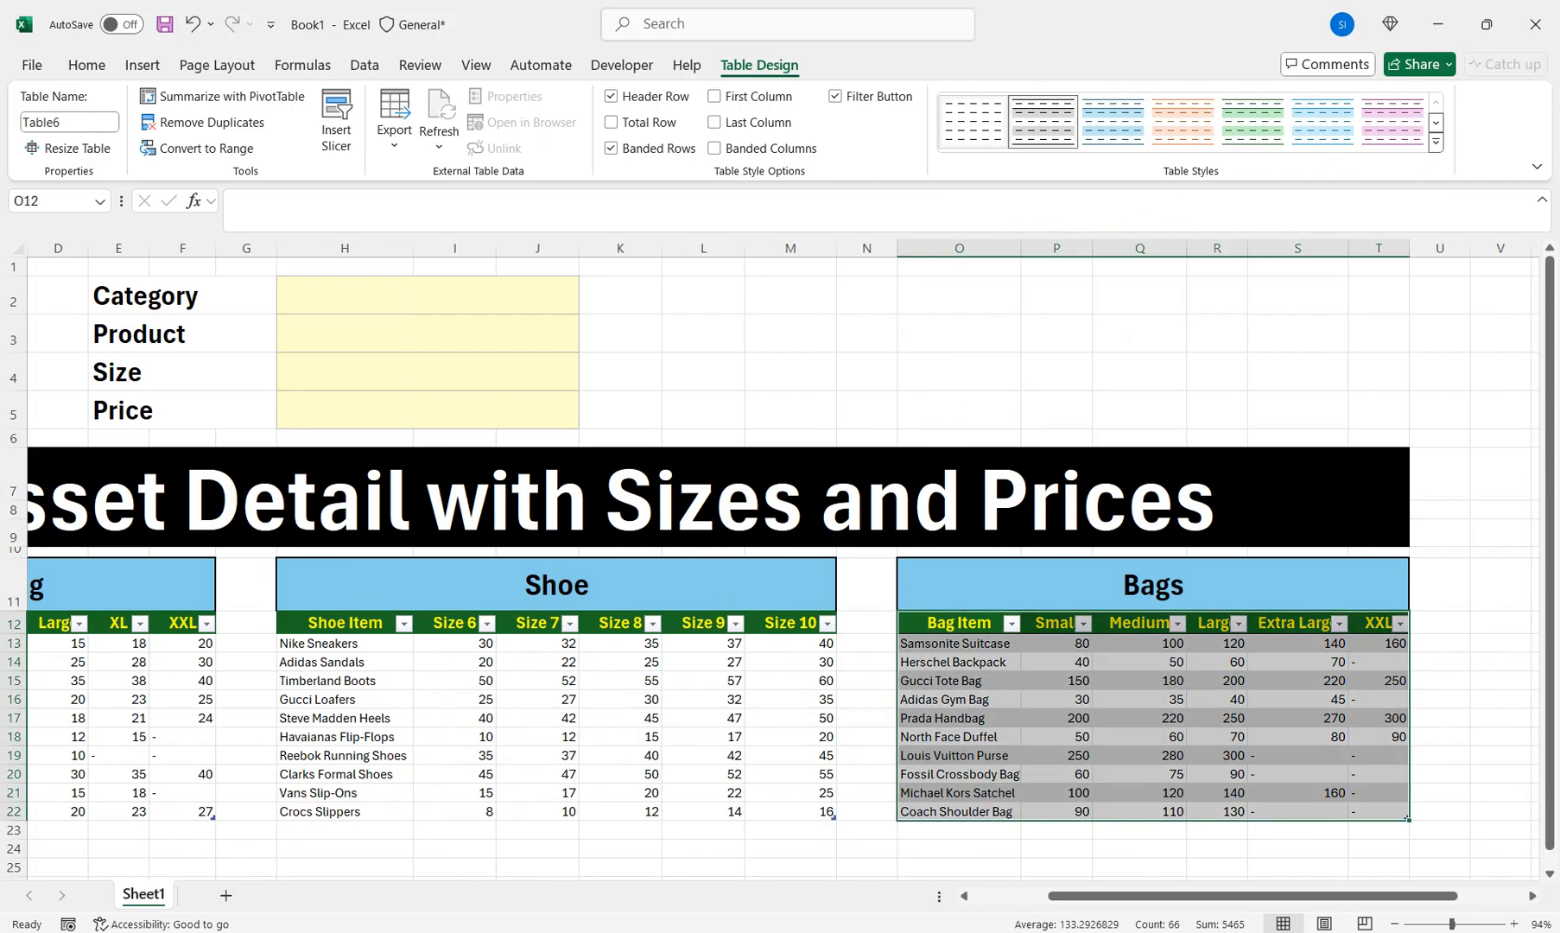
{"action": "left_click_drag", "start_coordinate": [1074, 896], "coordinate": [998, 896]}
{"action": "left_click_drag", "start_coordinate": [79, 624], "coordinate": [448, 812]}
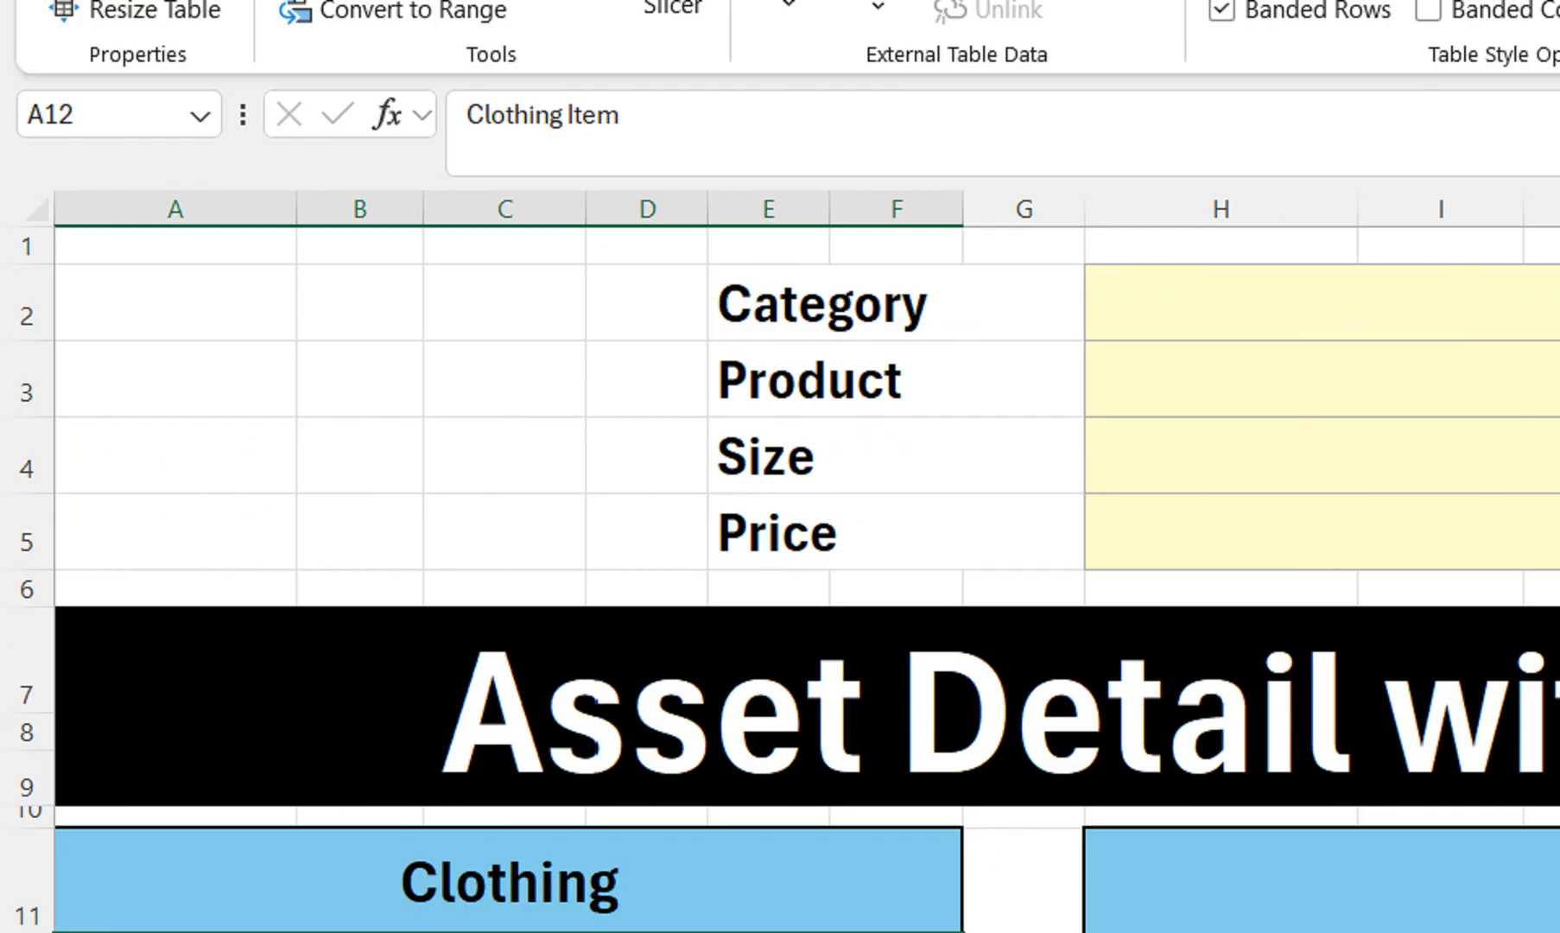
Create a 'Clothing' name in the Name Box, then delete it in Name Manager
{"action": "left_click", "coordinate": [104, 115]}
{"action": "type", "text": "Clothing"}
{"action": "key", "text": "Return"}
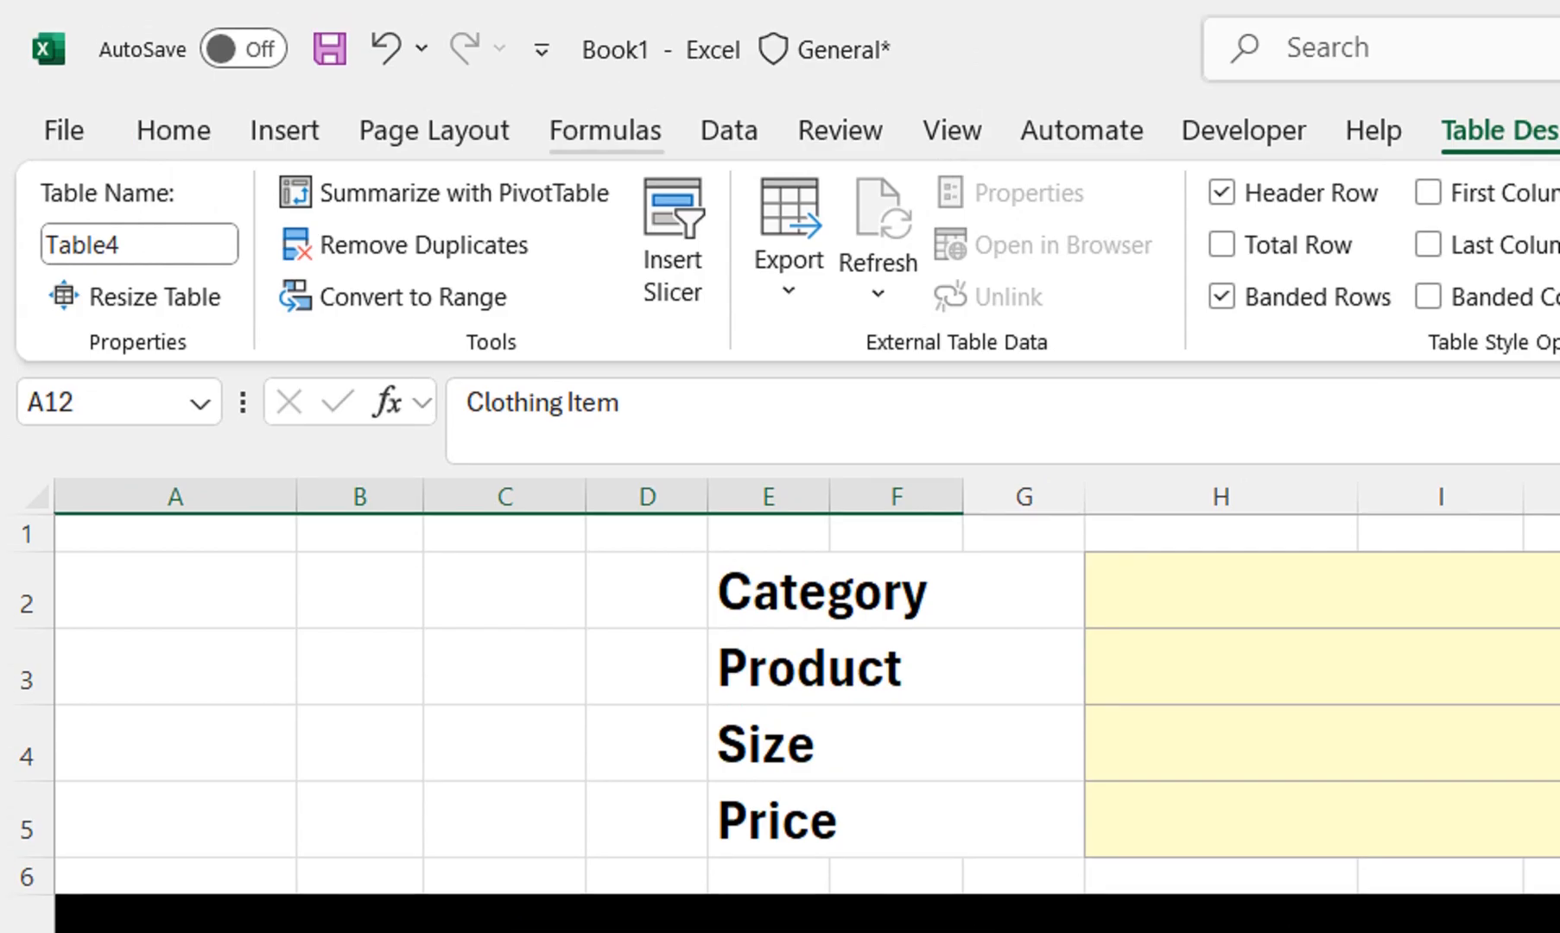
{"action": "left_click", "coordinate": [607, 131]}
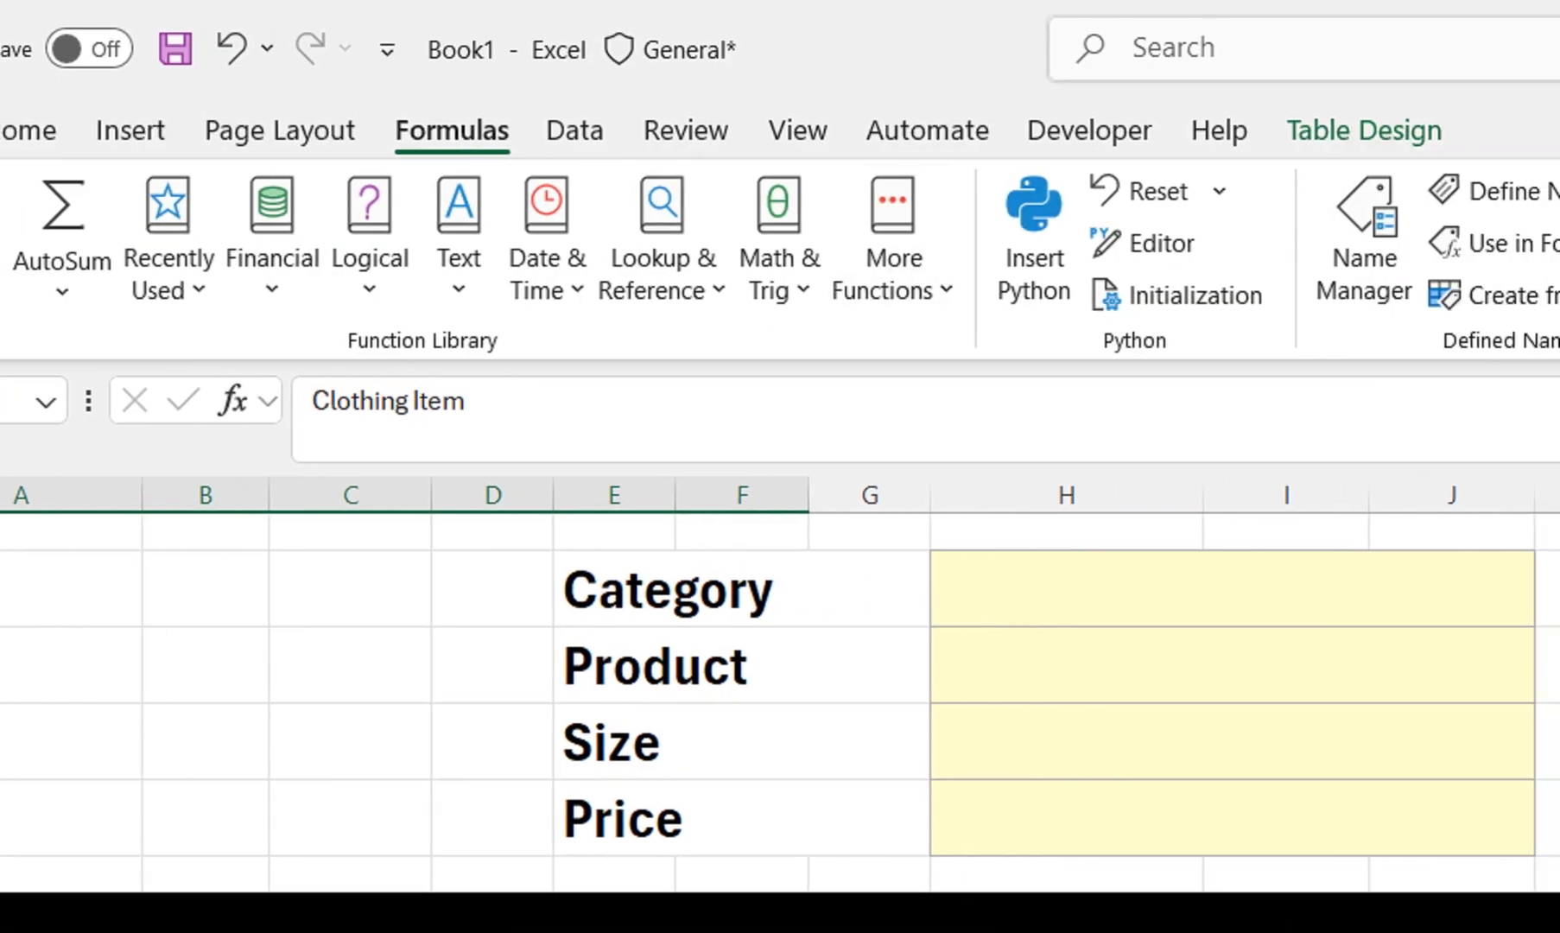
{"action": "left_click", "coordinate": [1518, 238]}
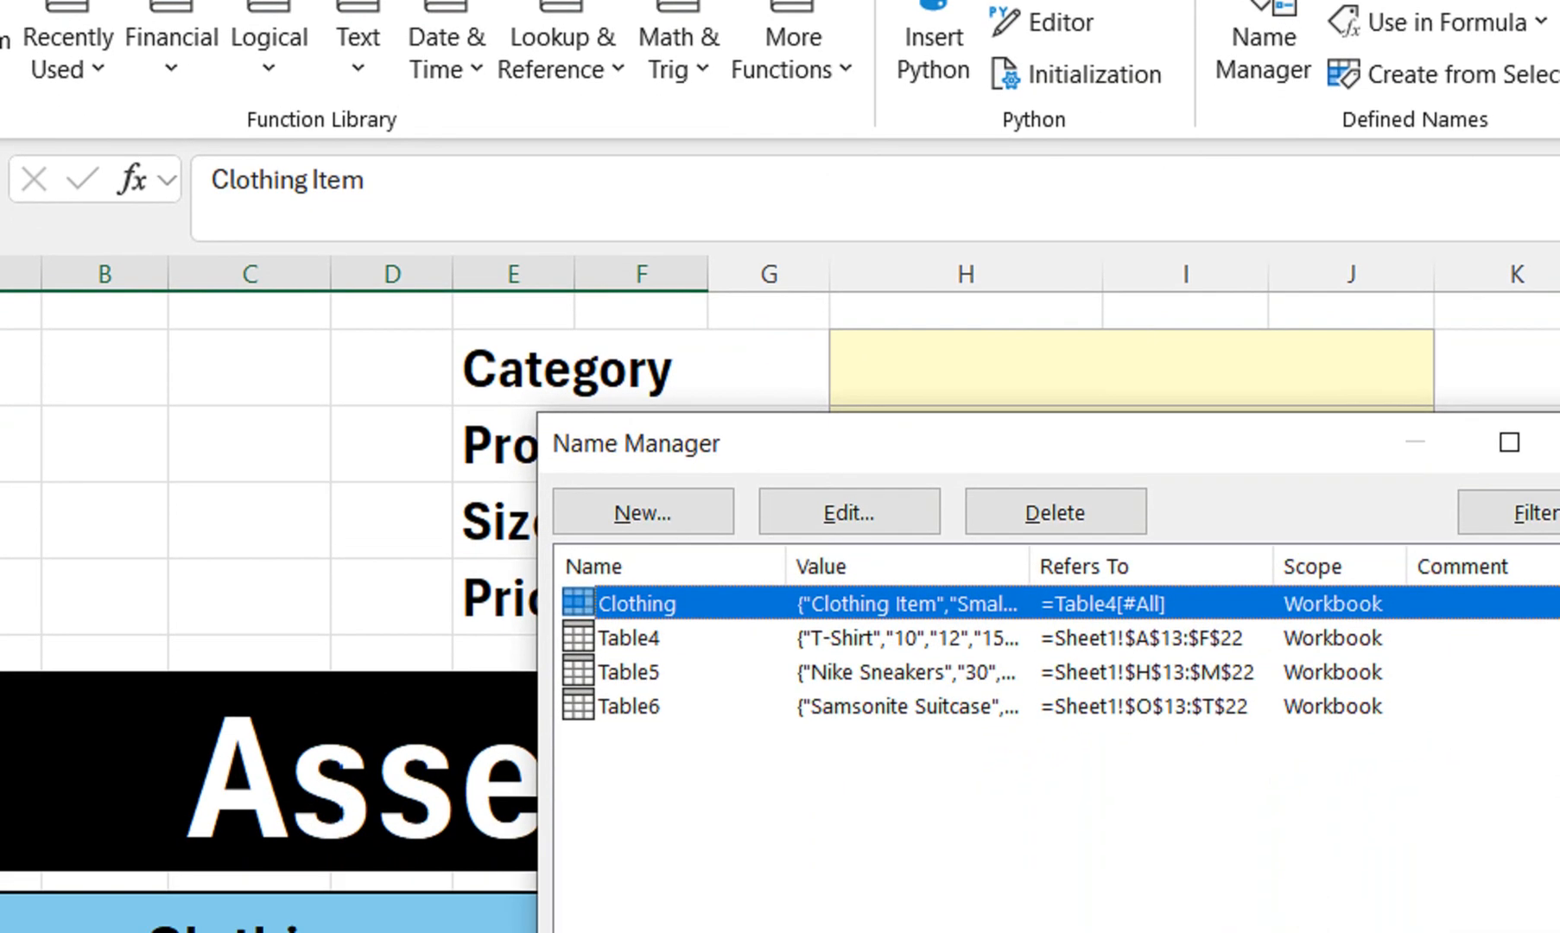
{"action": "left_click", "coordinate": [1056, 512]}
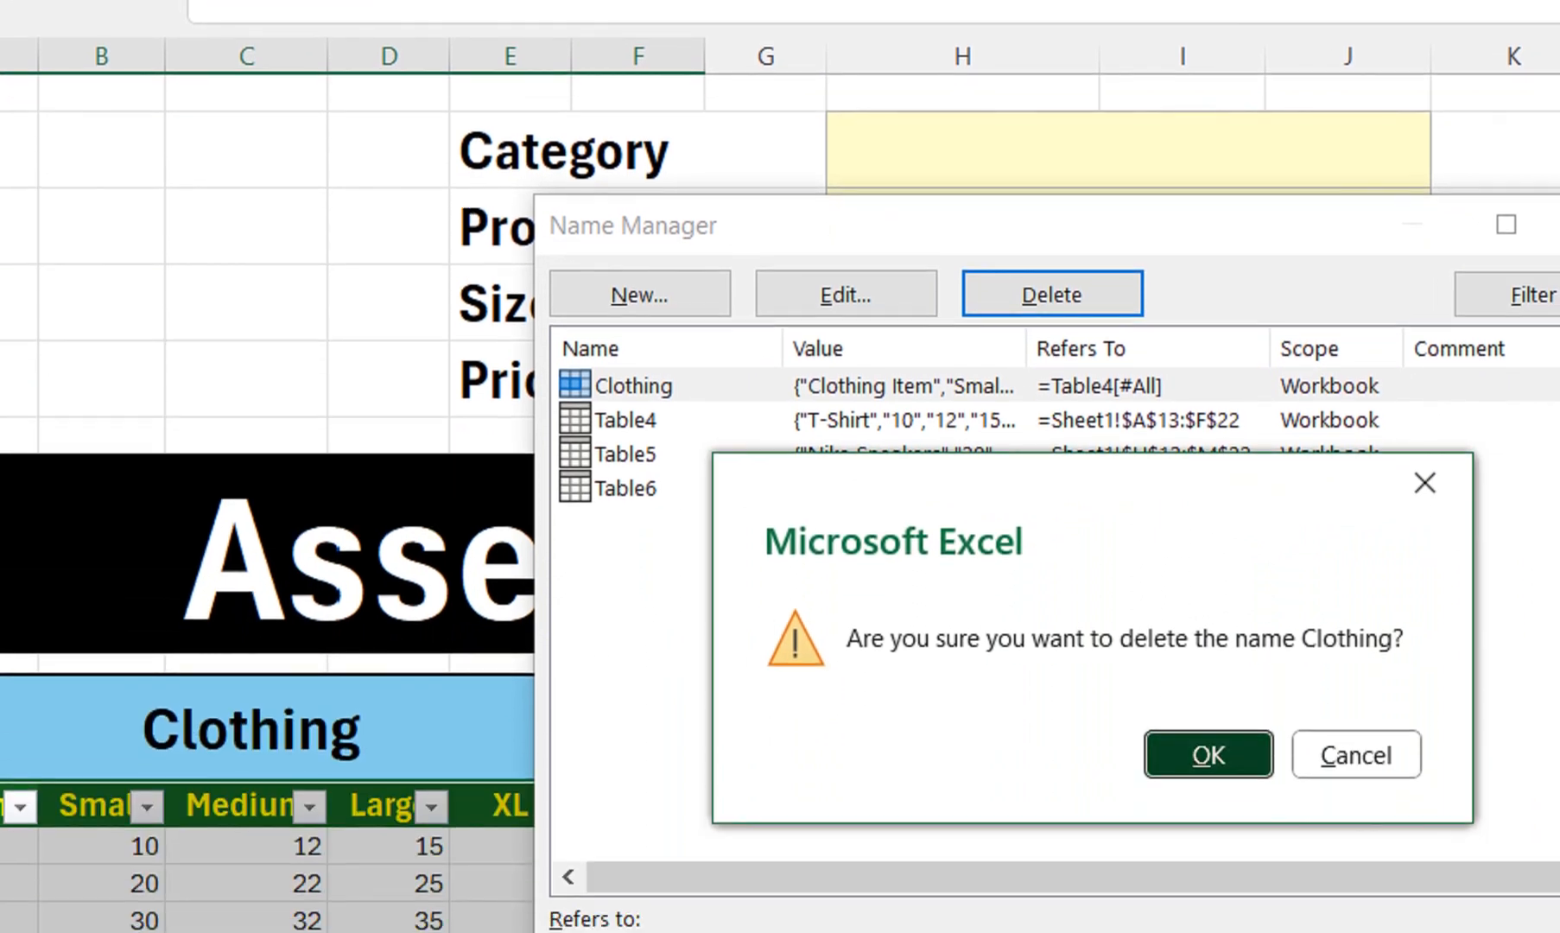
{"action": "left_click", "coordinate": [1209, 752]}
{"action": "left_click", "coordinate": [1421, 236]}
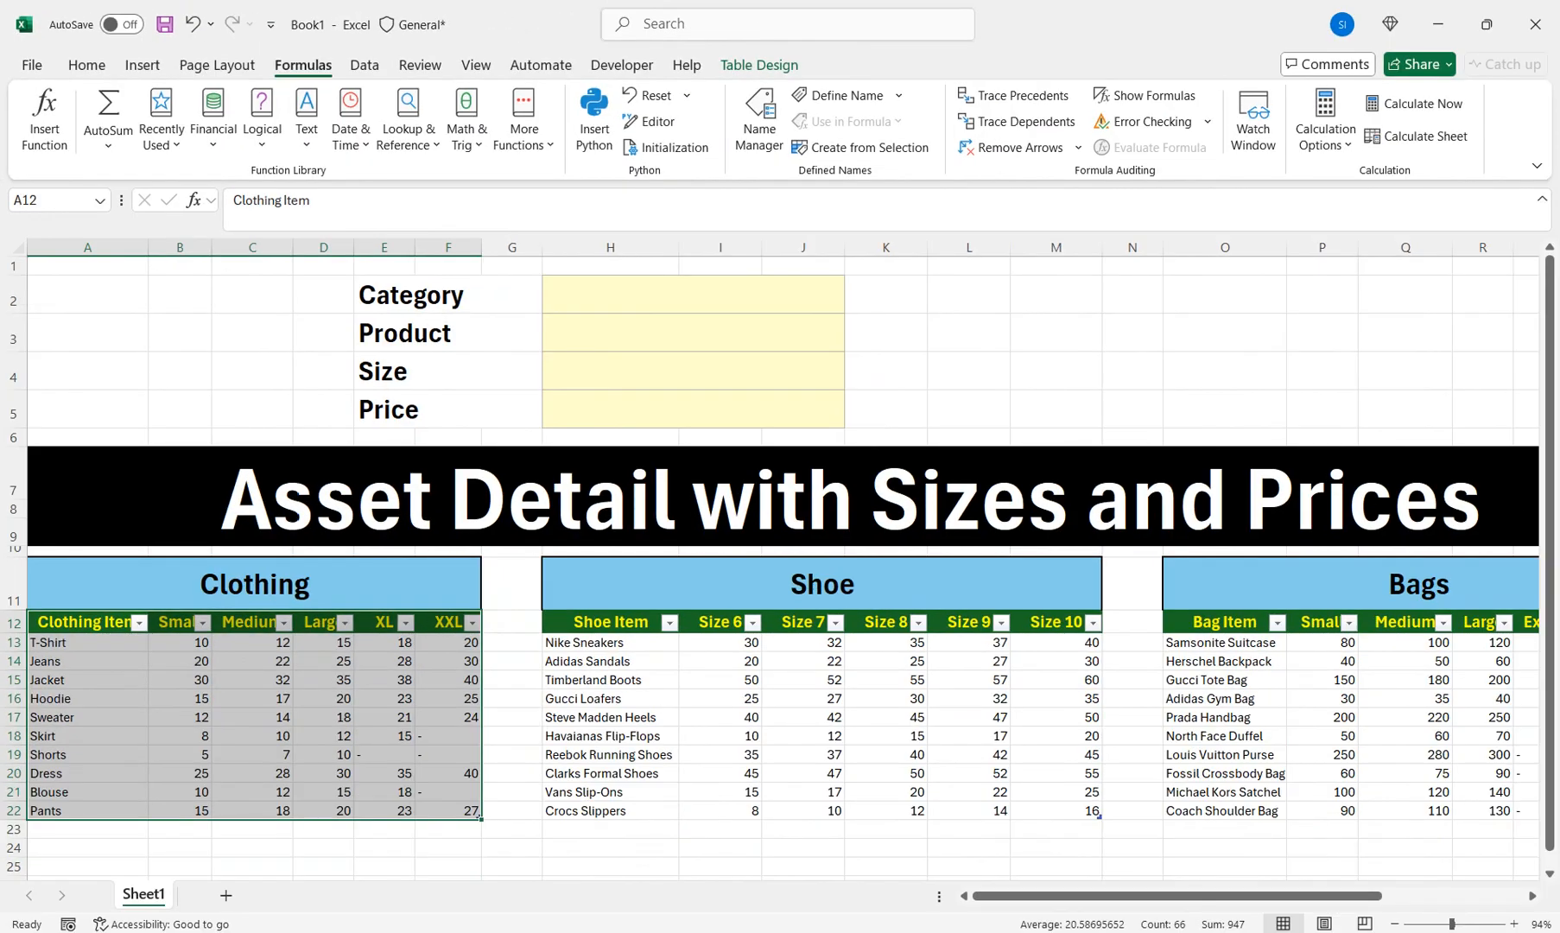
Highlight Table4 in the Table Design Table Name box for renaming
{"action": "left_click", "coordinate": [759, 65]}
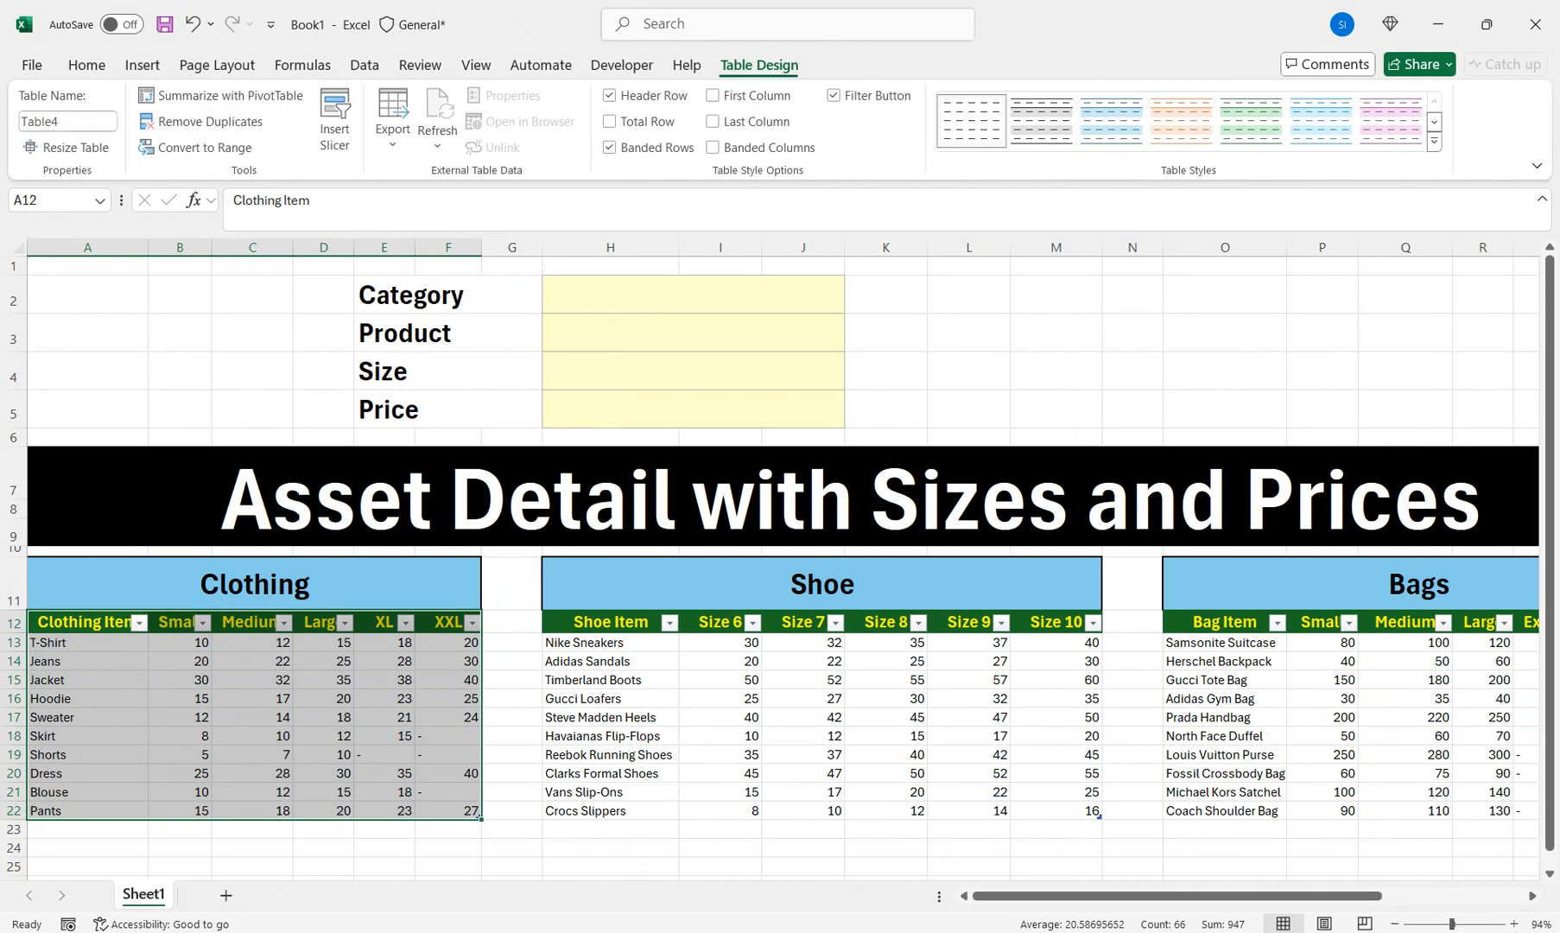
{"action": "left_click", "coordinate": [69, 122]}
{"action": "double_click", "coordinate": [69, 122]}
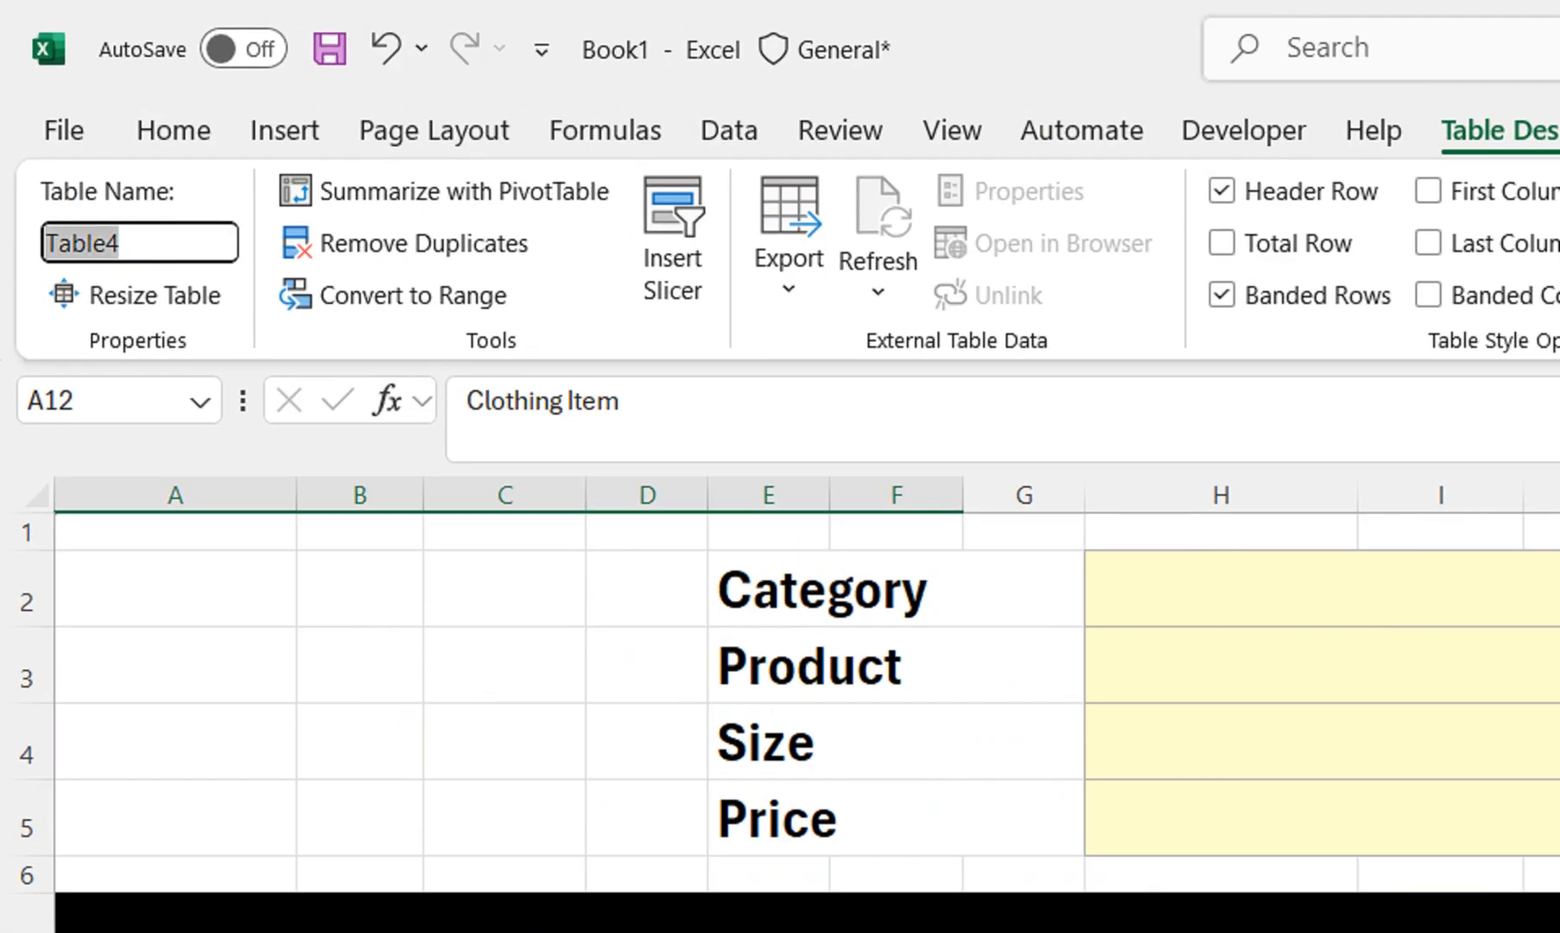
Finish naming the first table Clothing and rename Table5 to Shoe
{"action": "type", "text": "Clothing"}
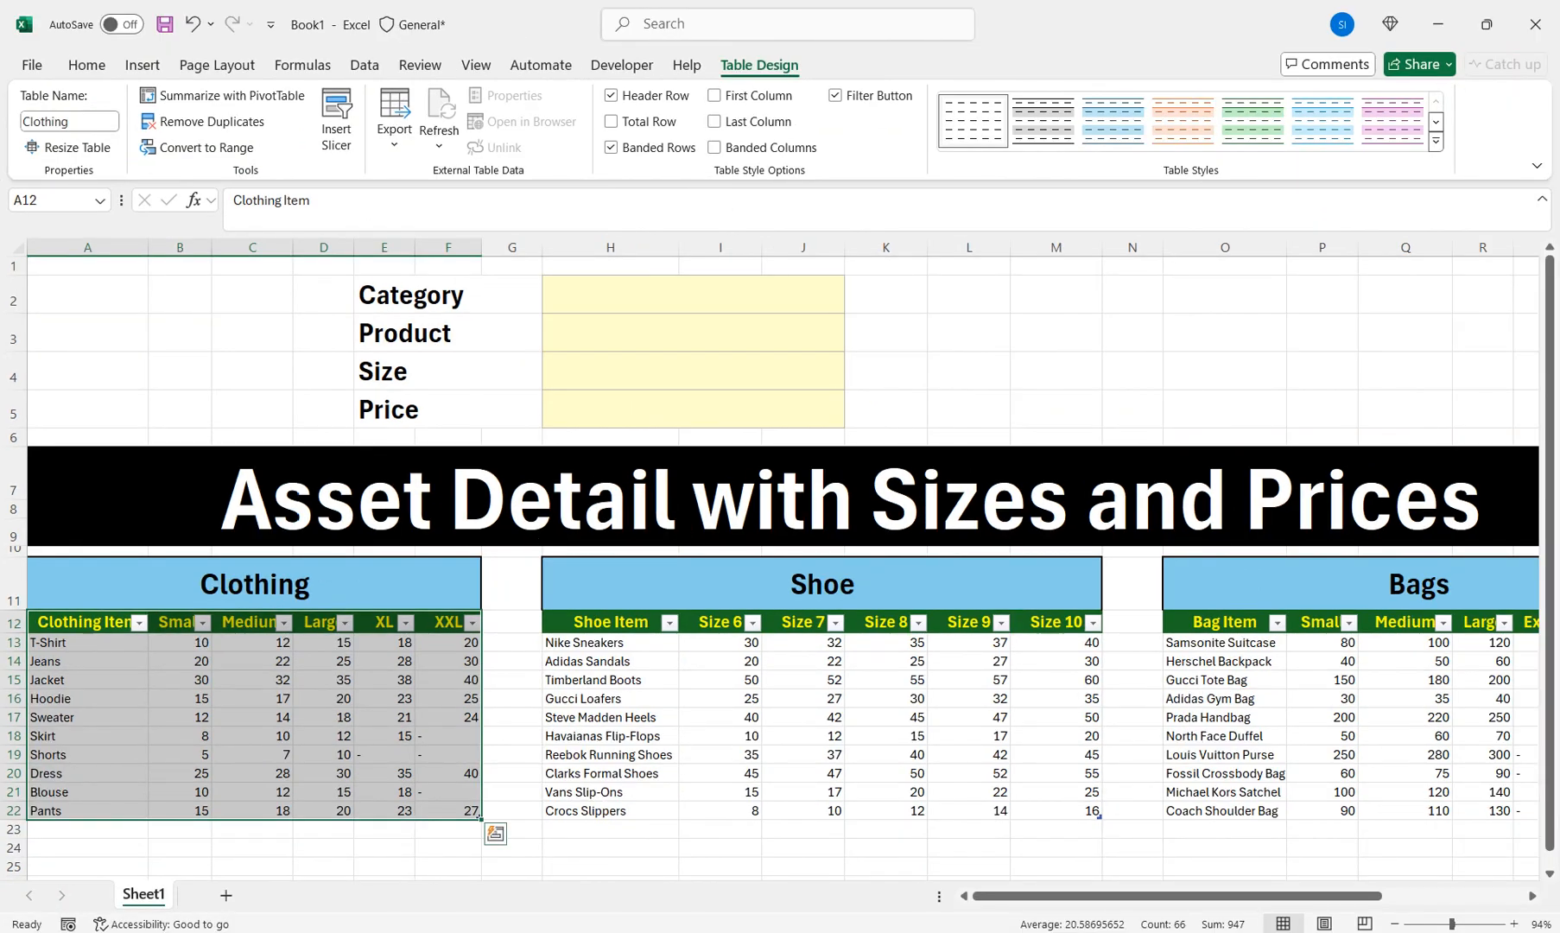
{"action": "left_click_drag", "start_coordinate": [611, 622], "coordinate": [1092, 810]}
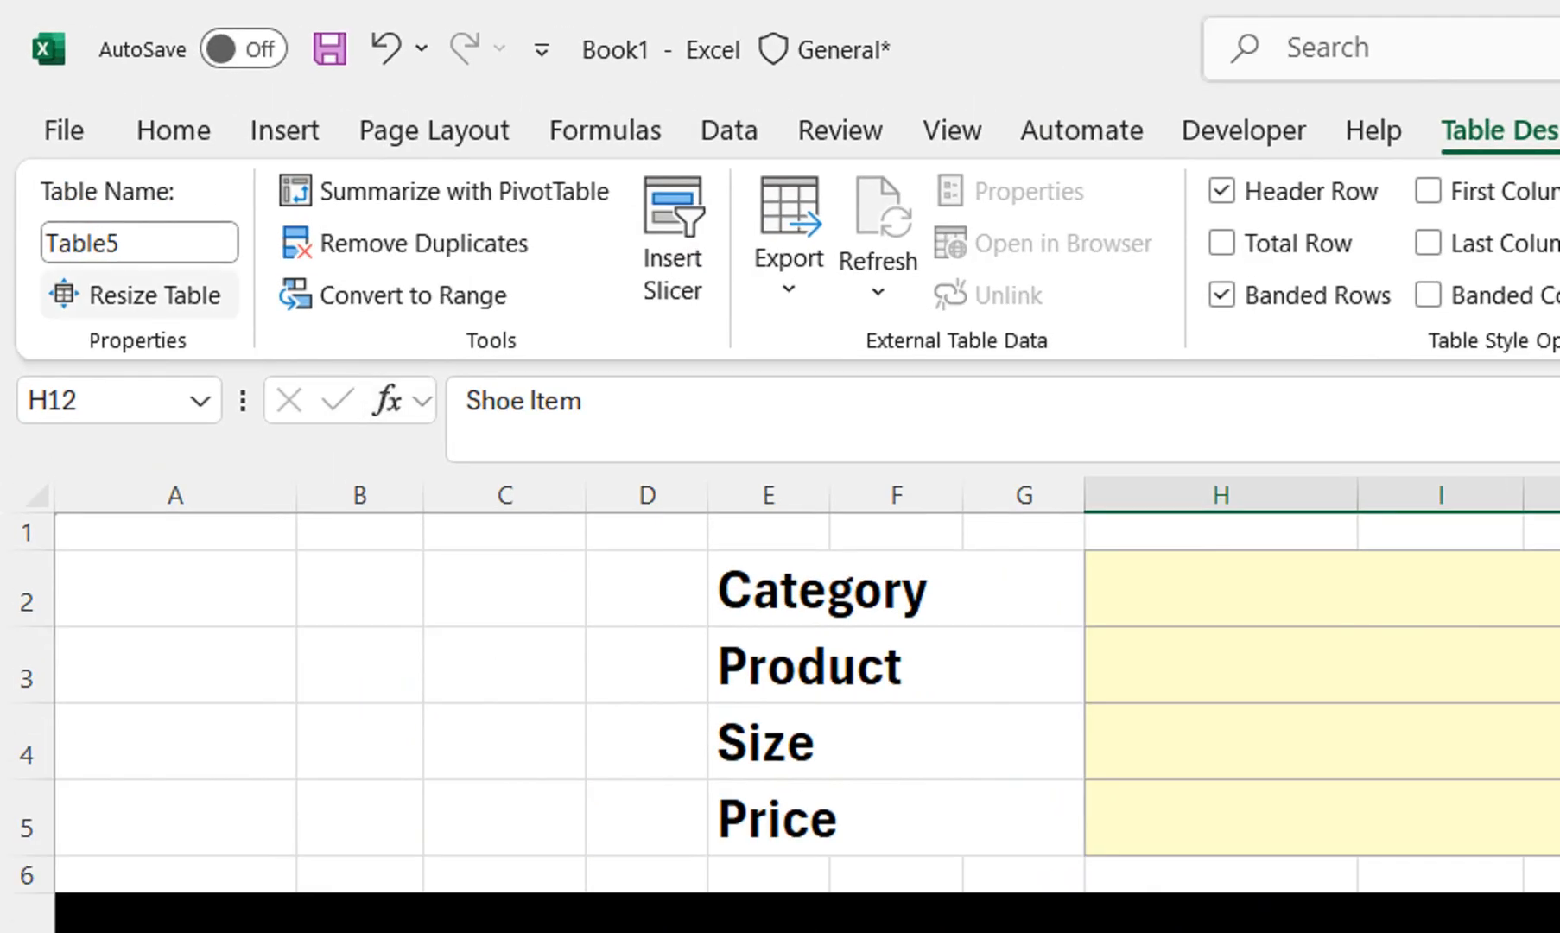
{"action": "left_click", "coordinate": [70, 122]}
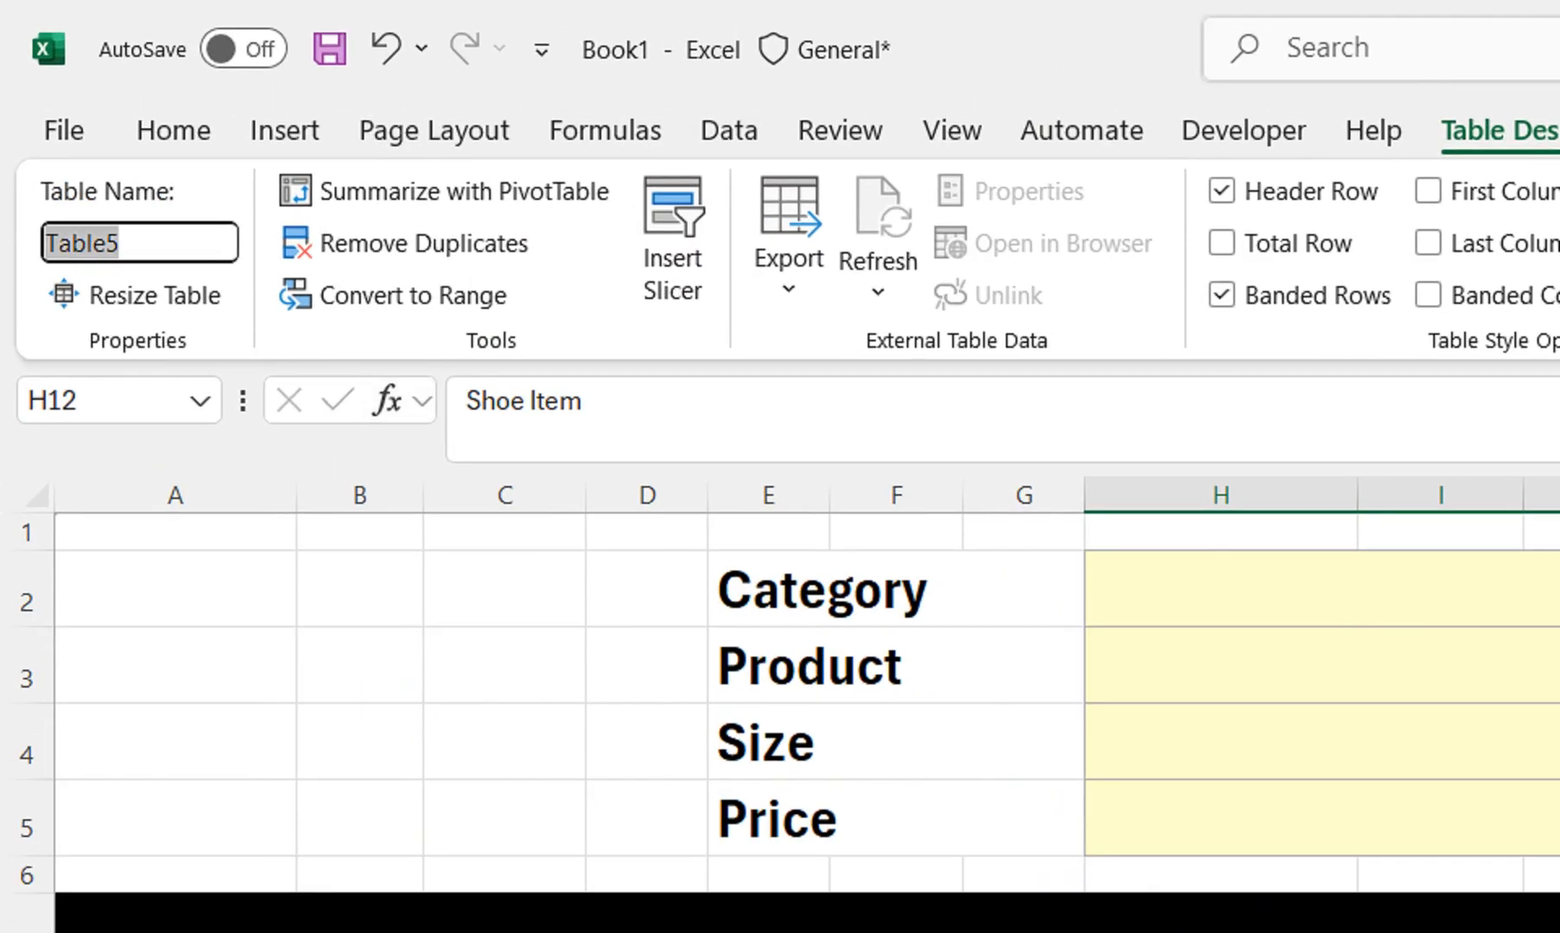
{"action": "type", "text": "SAh"}
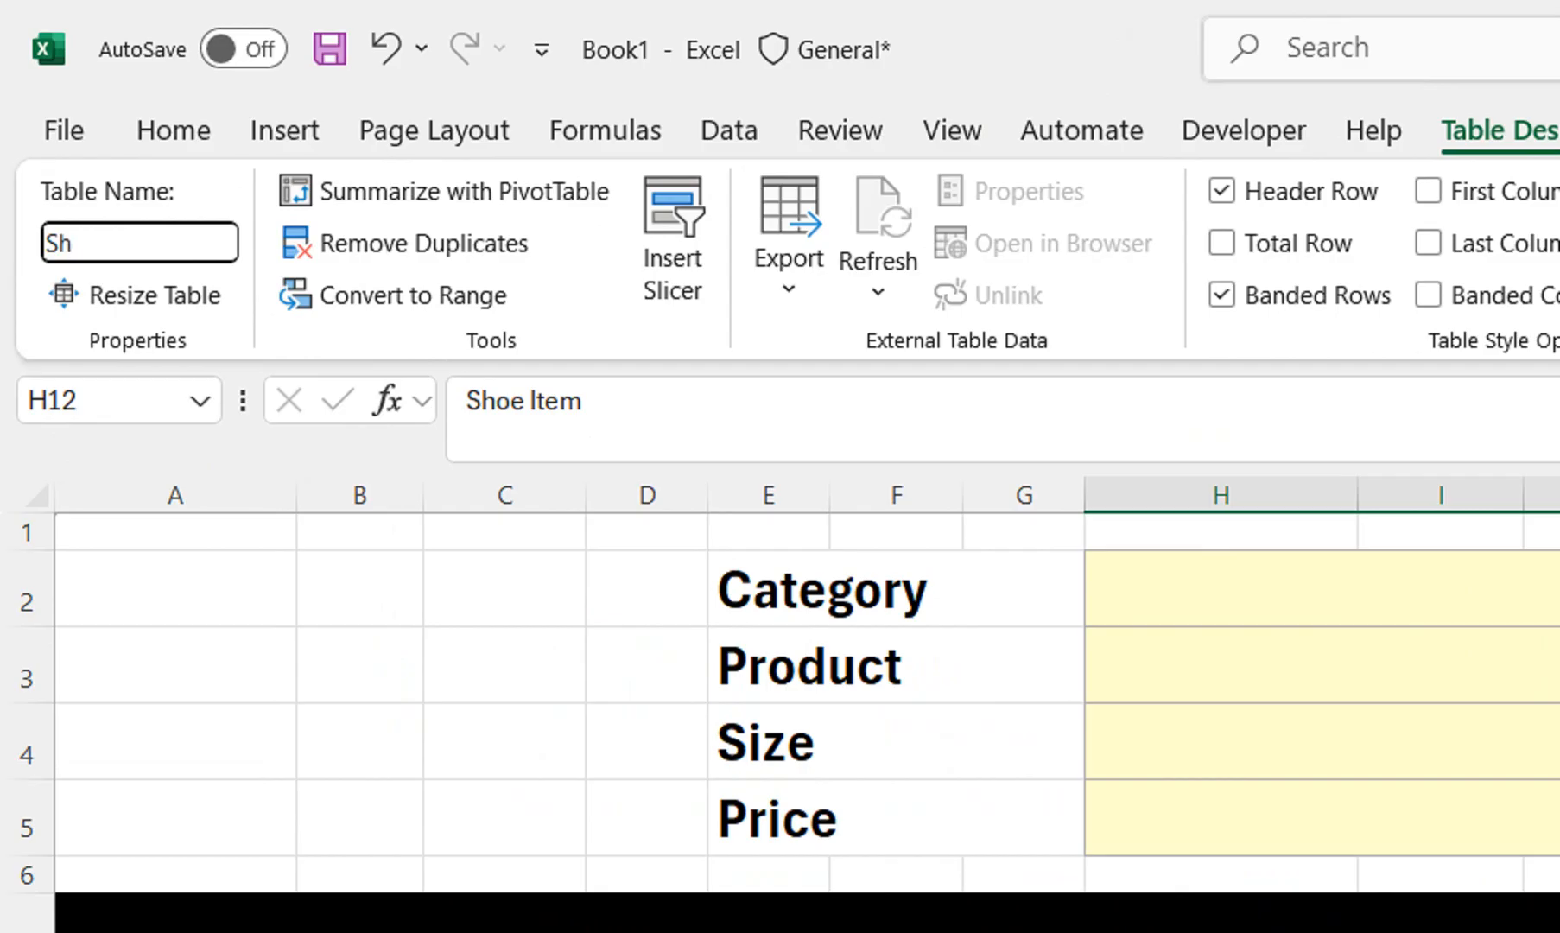
{"action": "key", "text": "Return"}
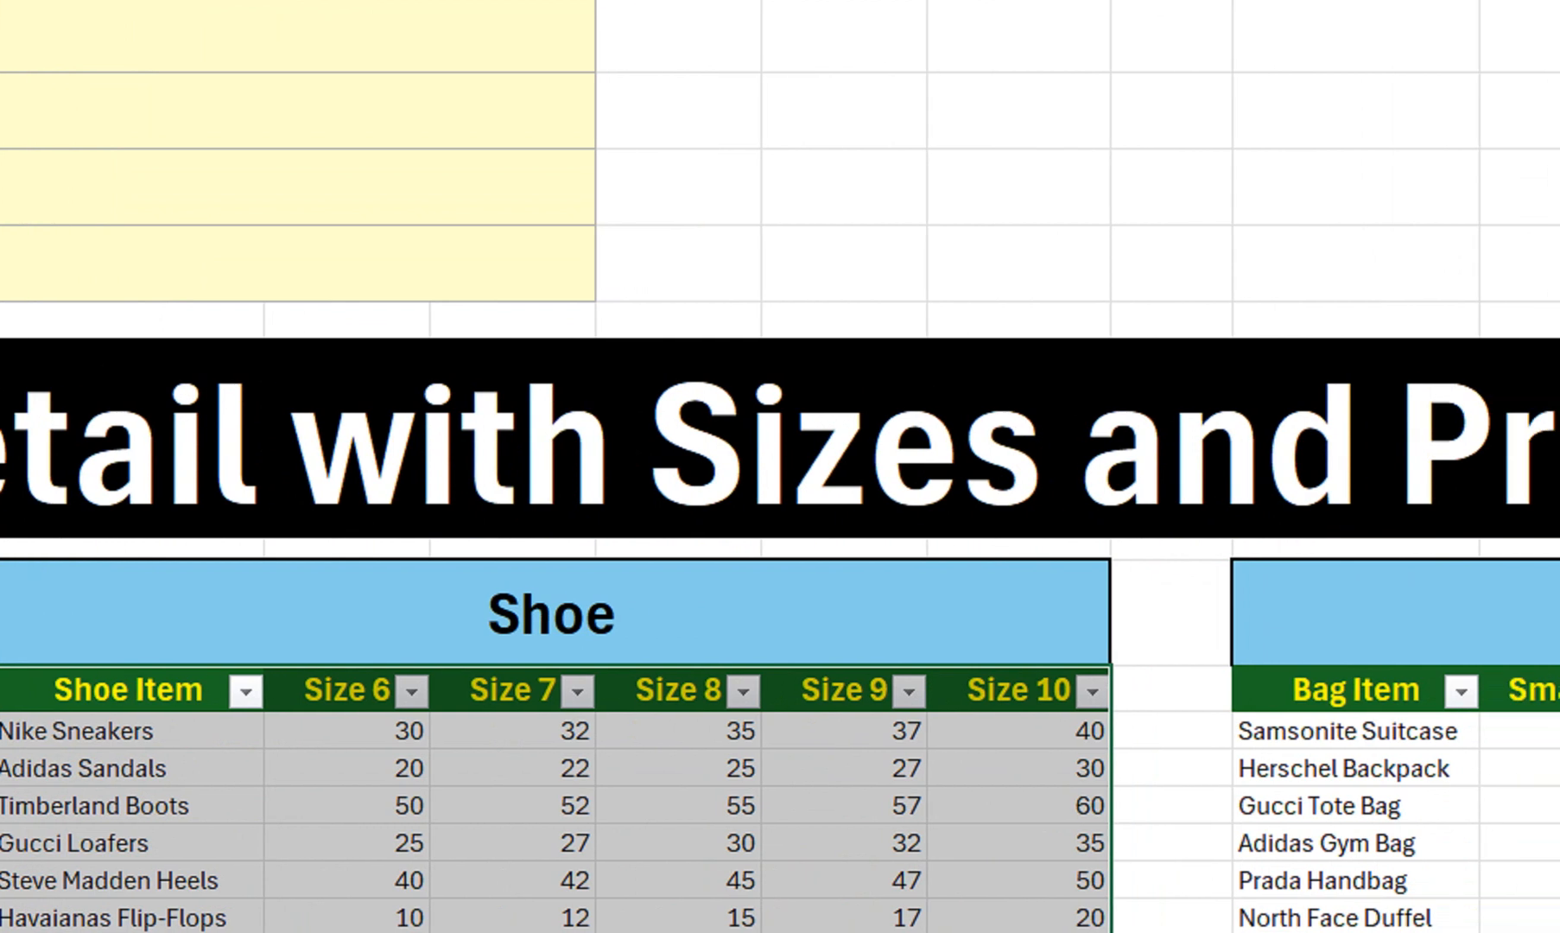
Rename Table6 to Bags, then return to the Category cell H2
{"action": "left_click_drag", "start_coordinate": [1356, 690], "coordinate": [1399, 691]}
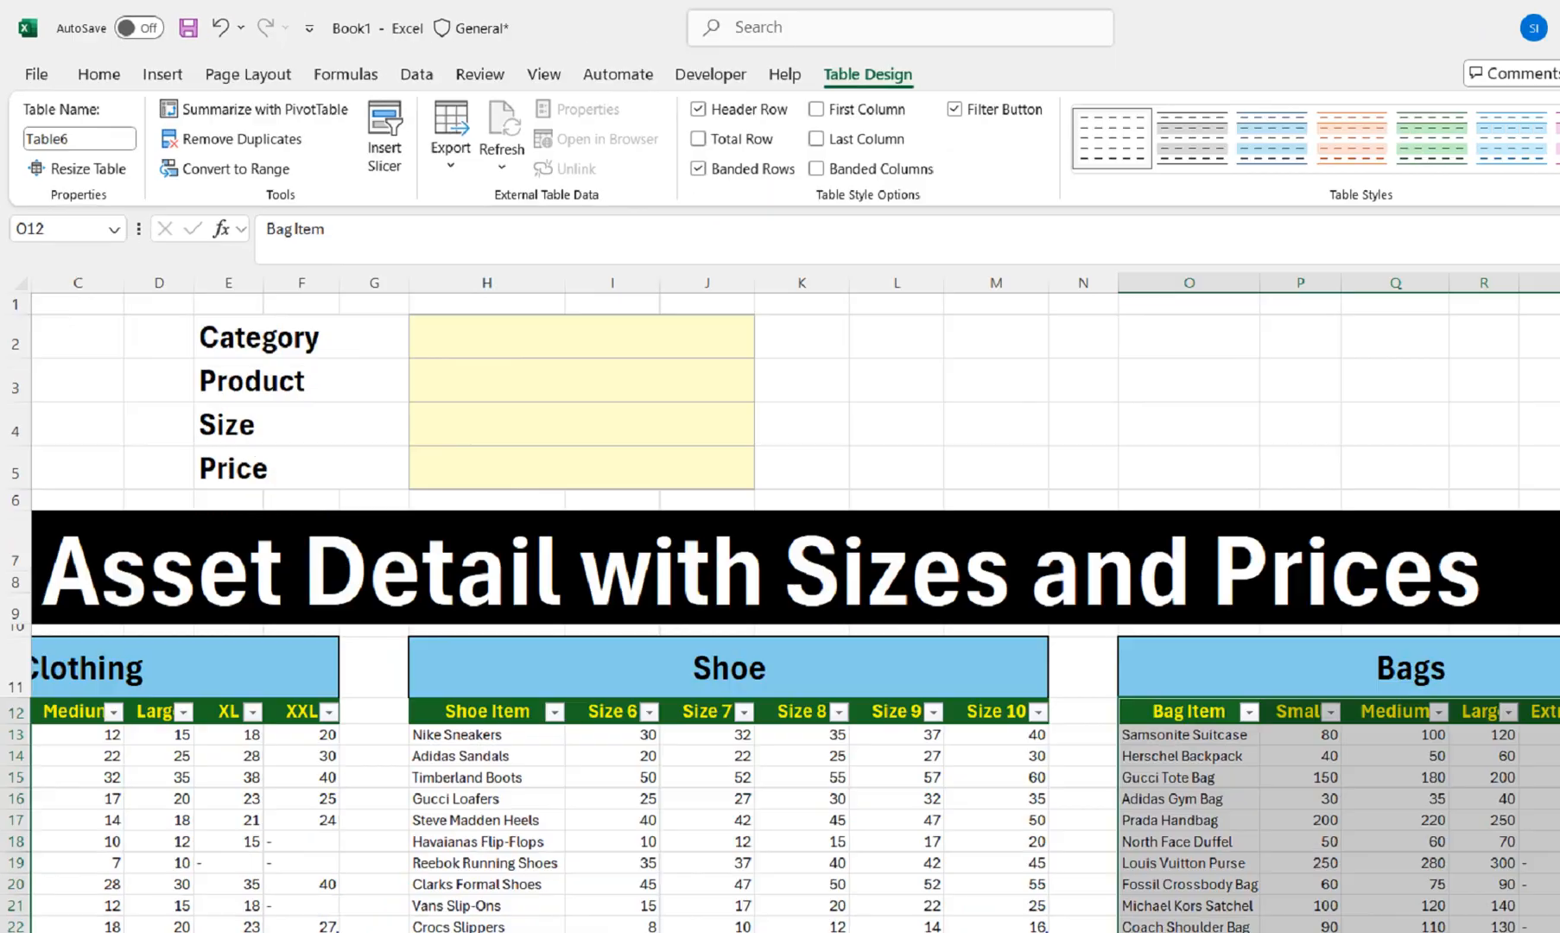
{"action": "left_click", "coordinate": [79, 139]}
{"action": "type", "text": "Bags"}
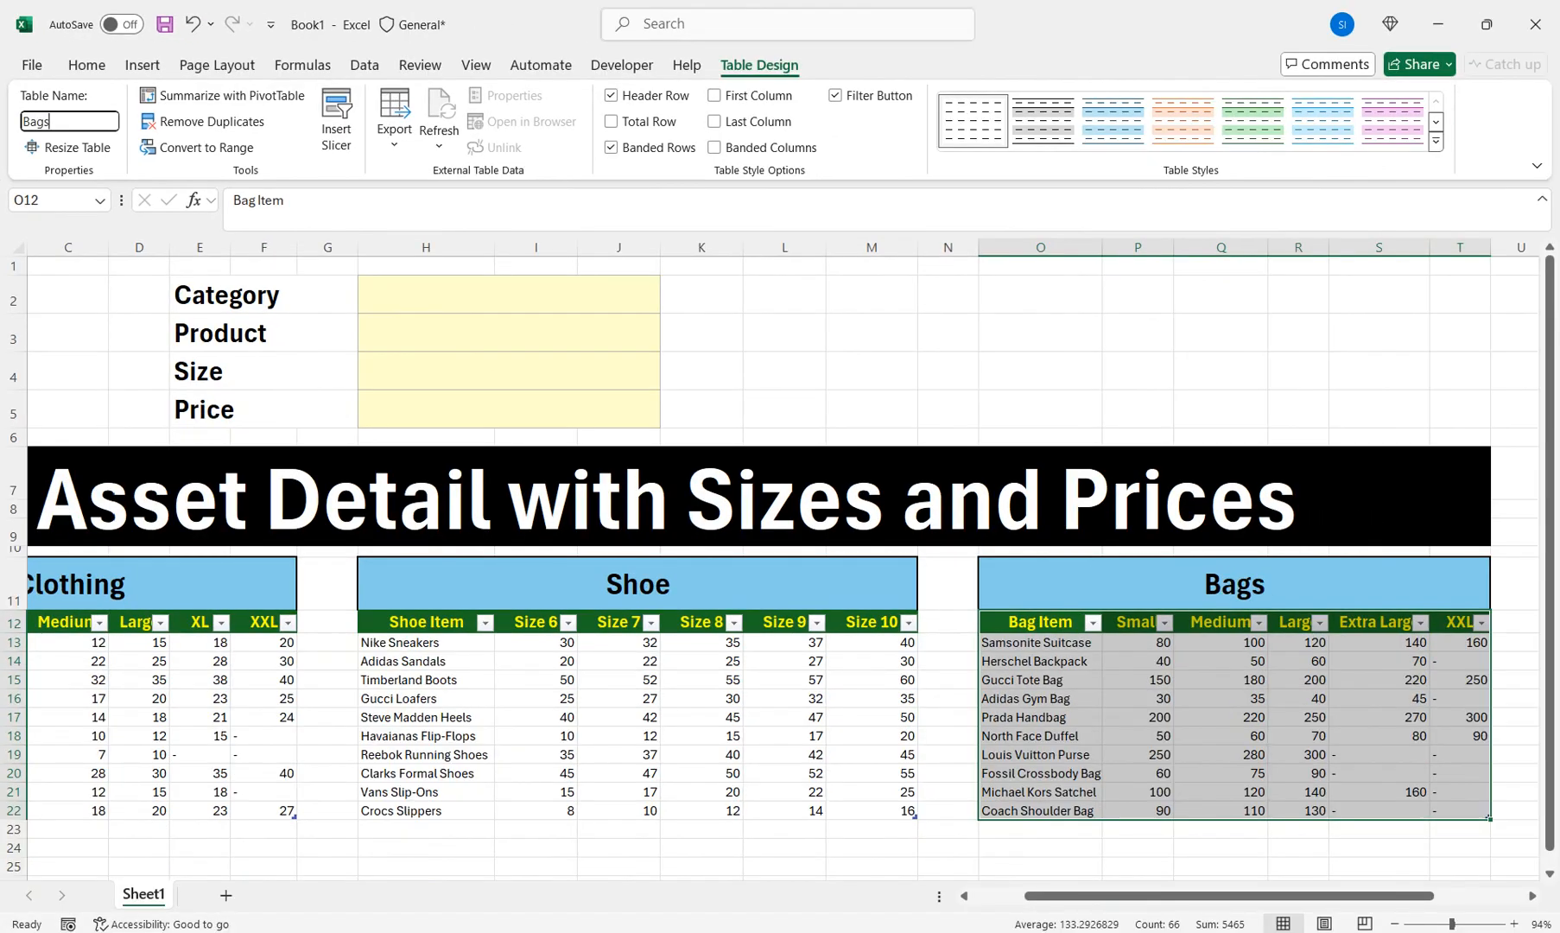
{"action": "key", "text": "Return"}
{"action": "scroll", "coordinate": [777, 570], "scroll_direction": "left", "scroll_amount": 2}
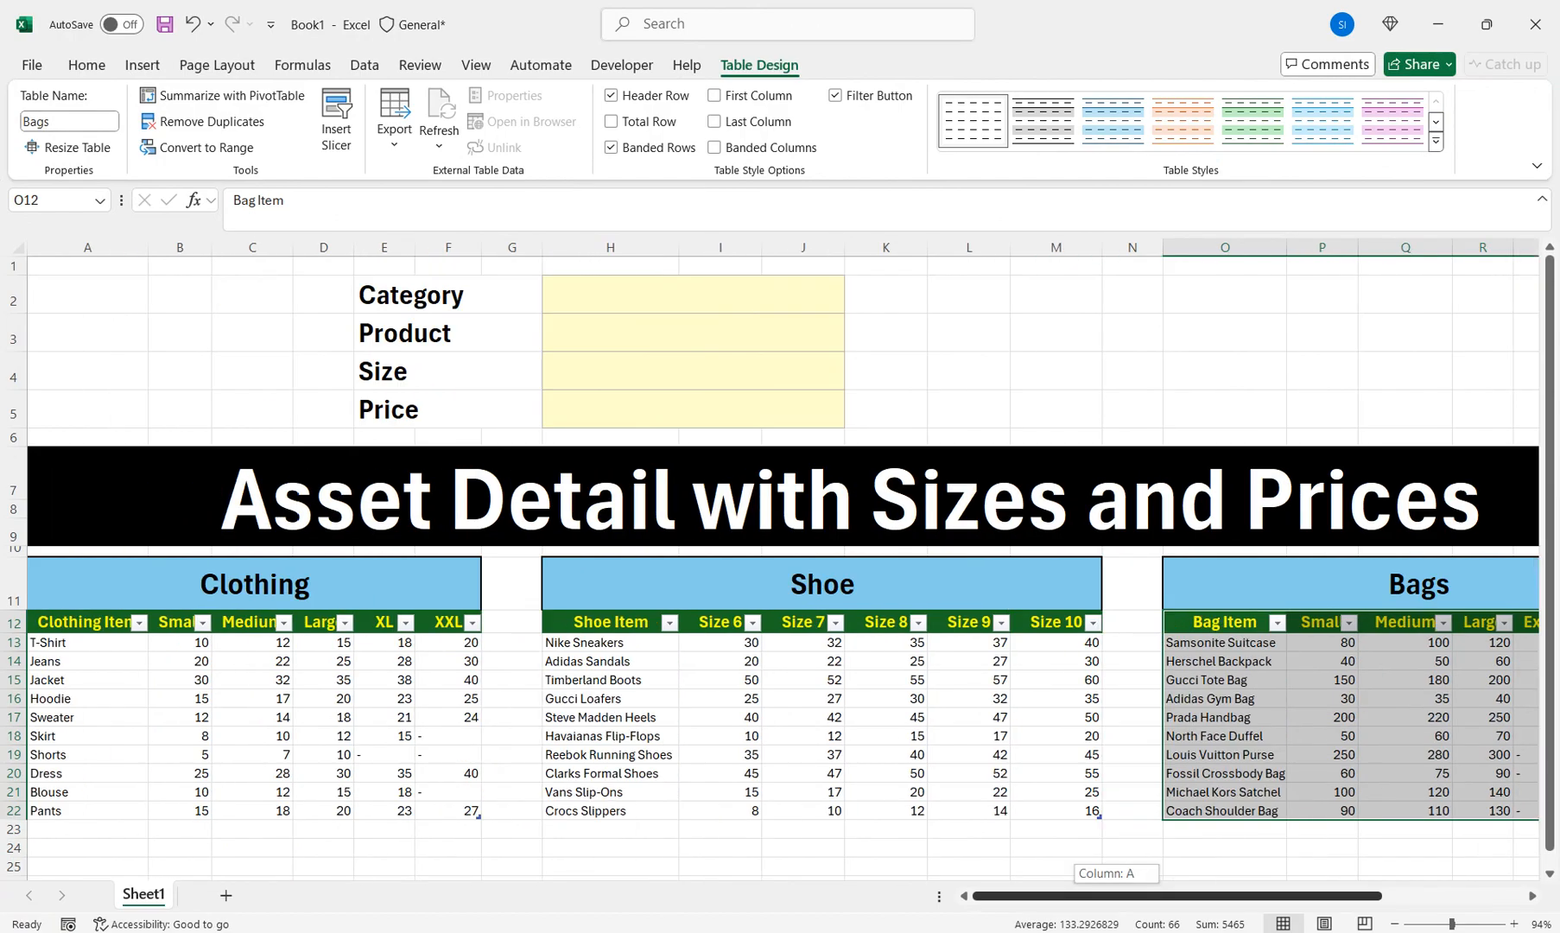
{"action": "left_click", "coordinate": [693, 294]}
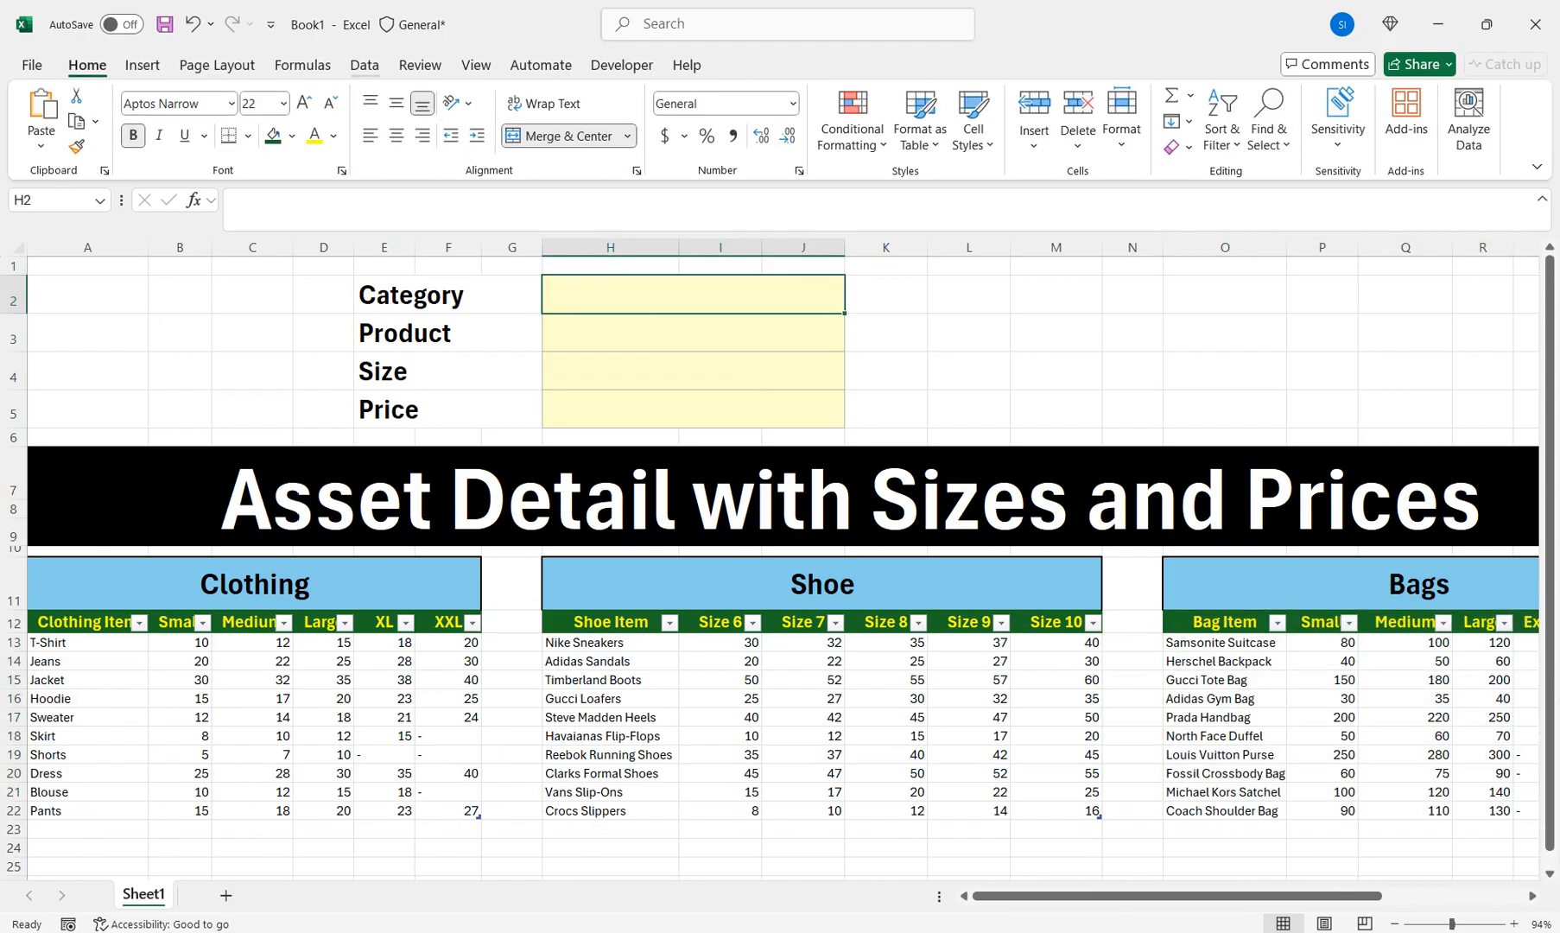
Set H2's data validation to allow a List
{"action": "left_click", "coordinate": [364, 65]}
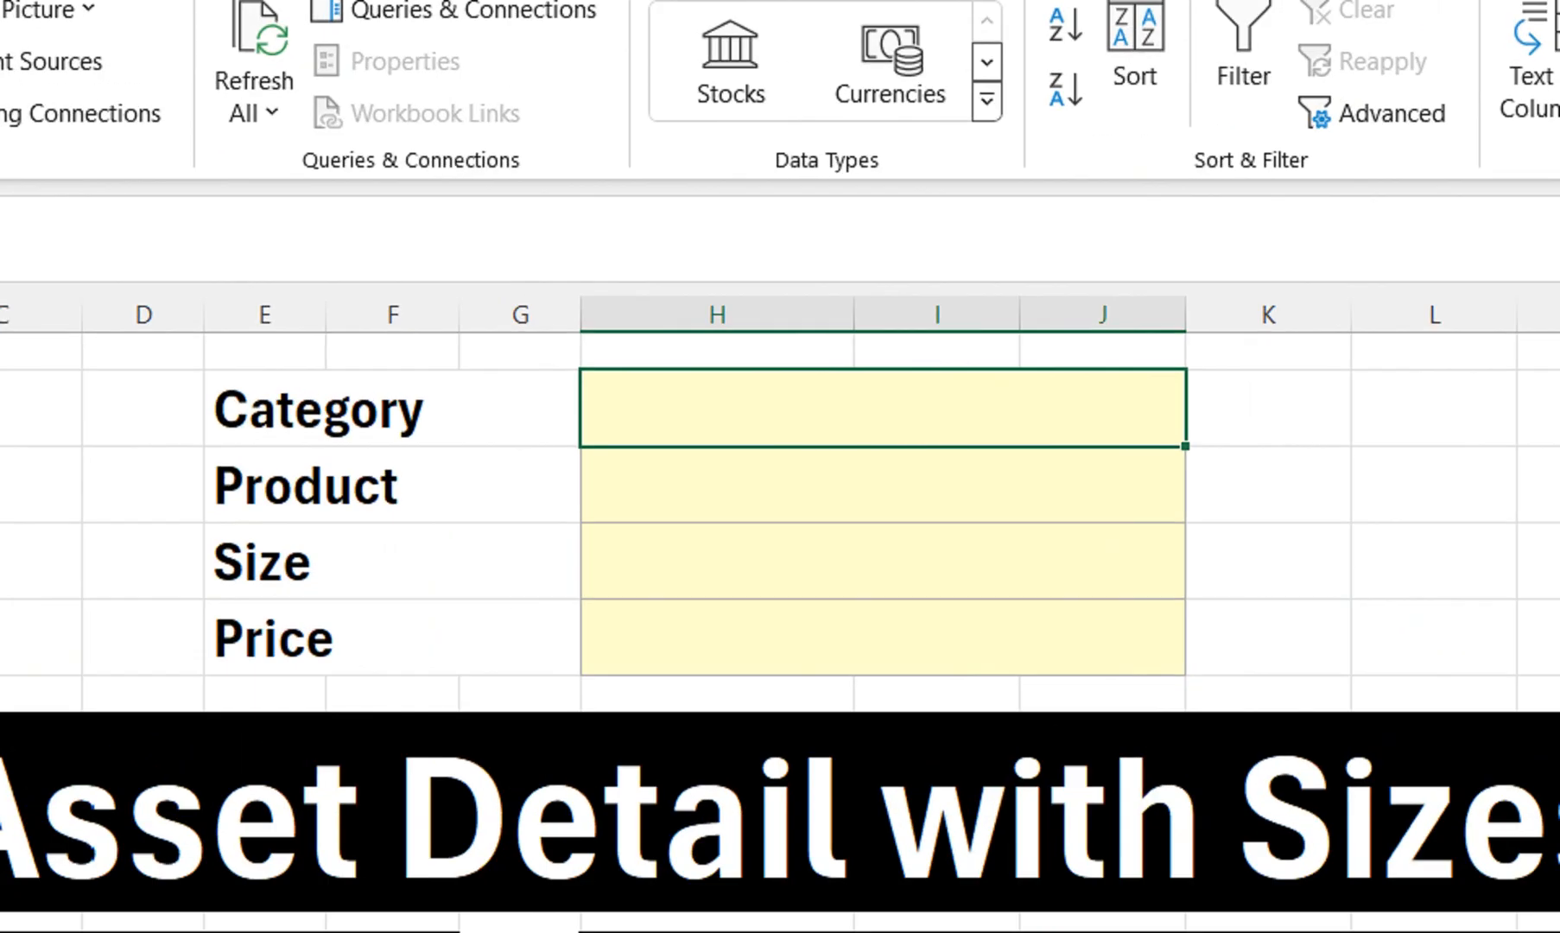
{"action": "left_click", "coordinate": [1395, 160]}
{"action": "left_click", "coordinate": [1361, 274]}
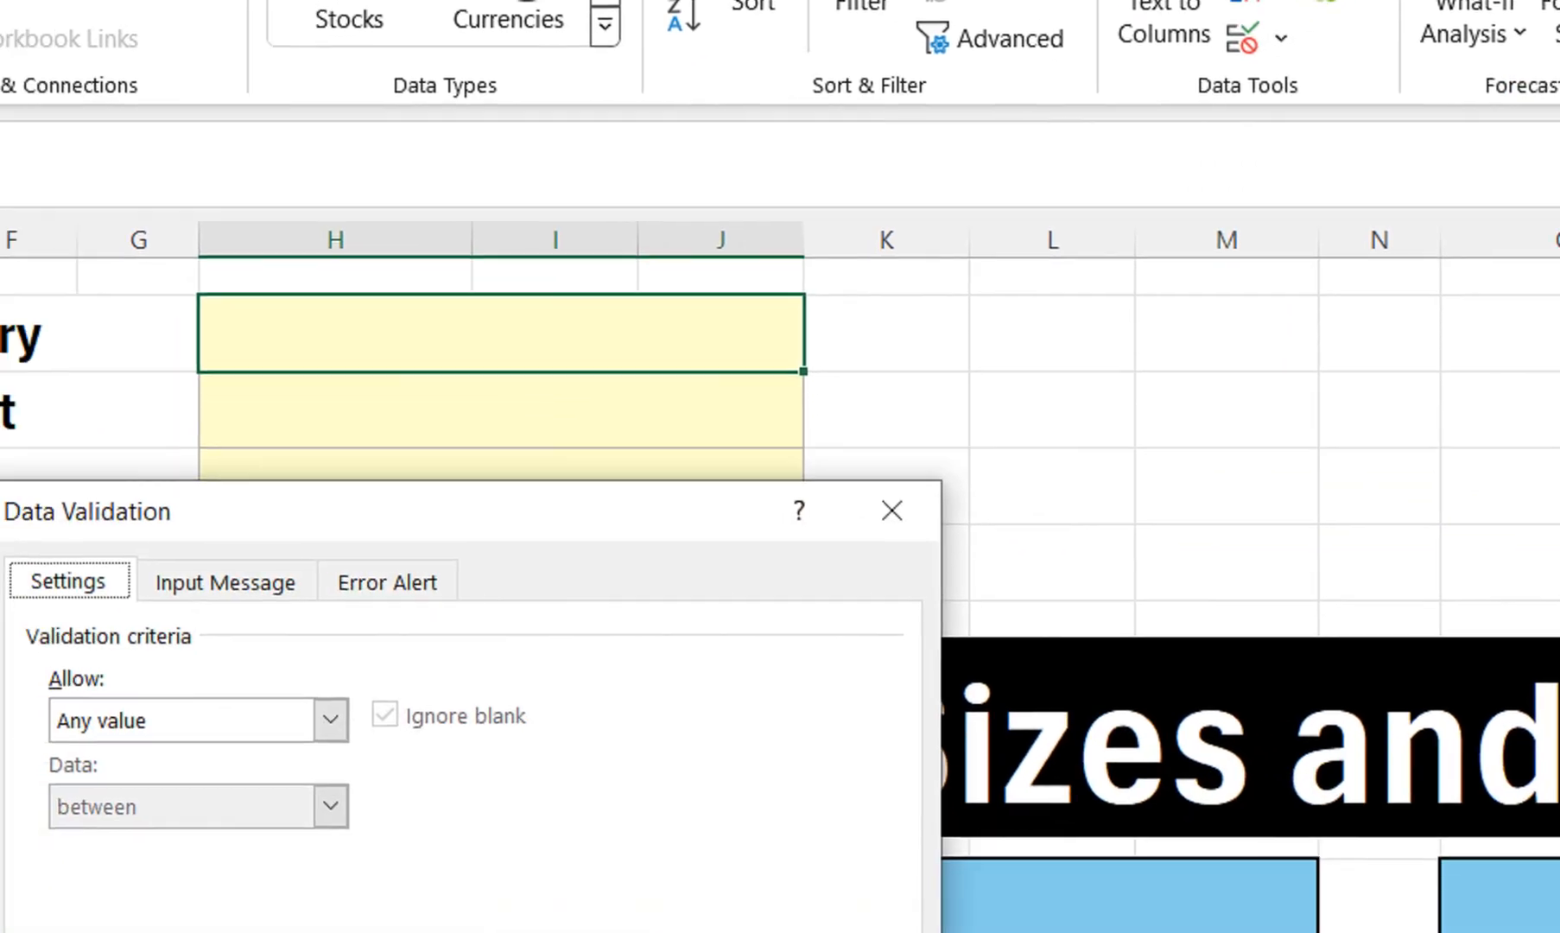
{"action": "left_click", "coordinate": [331, 720]}
{"action": "left_click", "coordinate": [129, 815]}
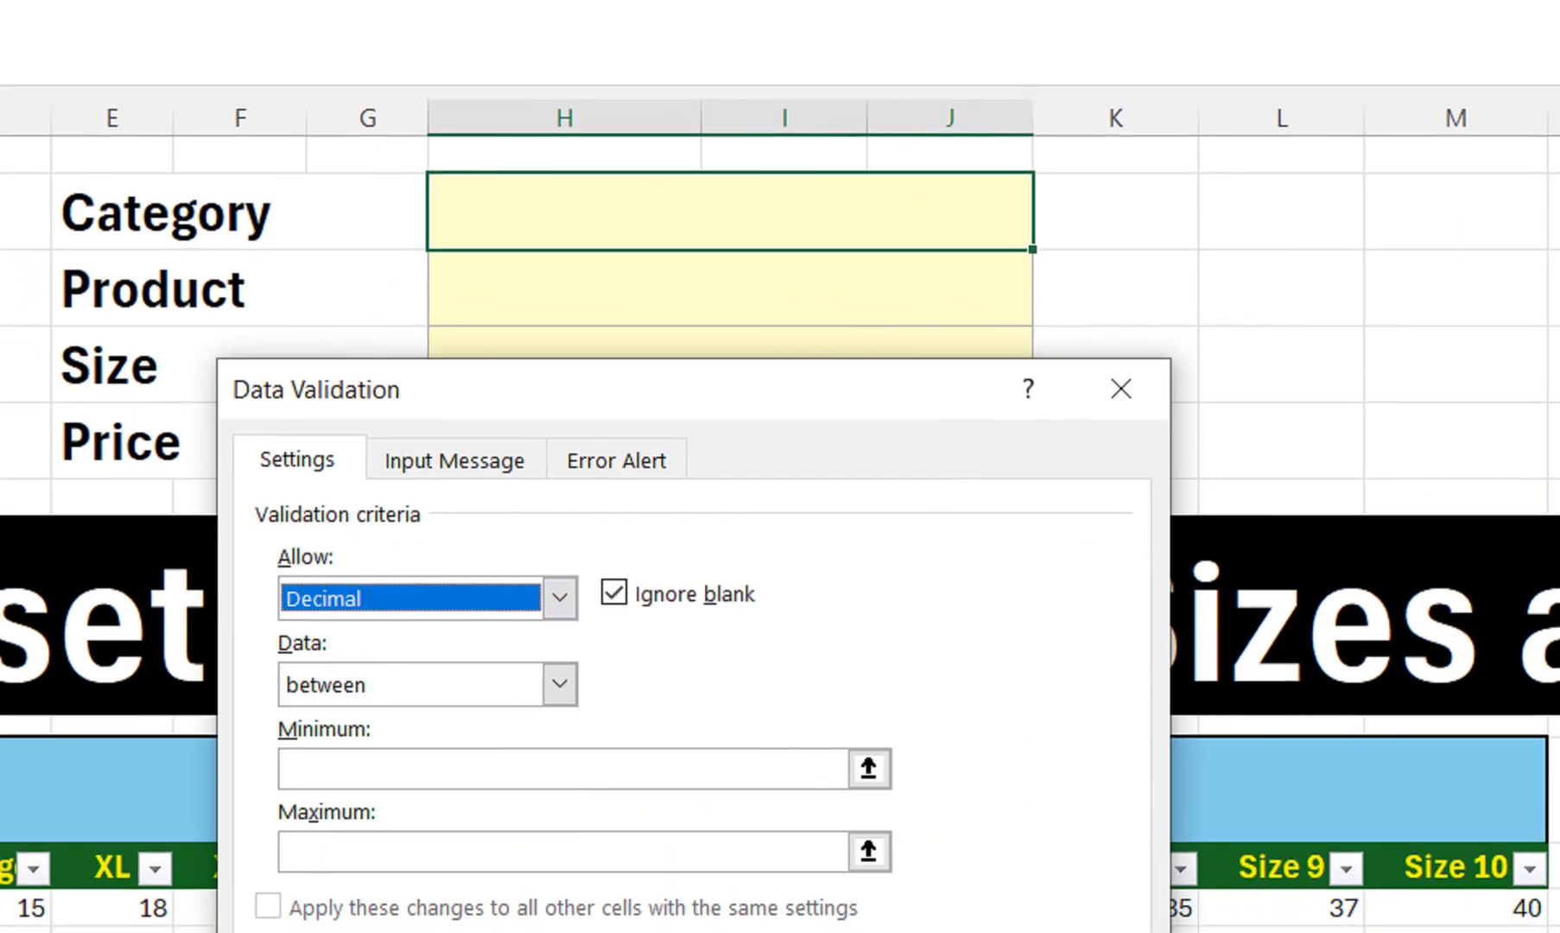
{"action": "left_click_drag", "start_coordinate": [519, 389], "coordinate": [771, 416]}
{"action": "left_click", "coordinate": [812, 621]}
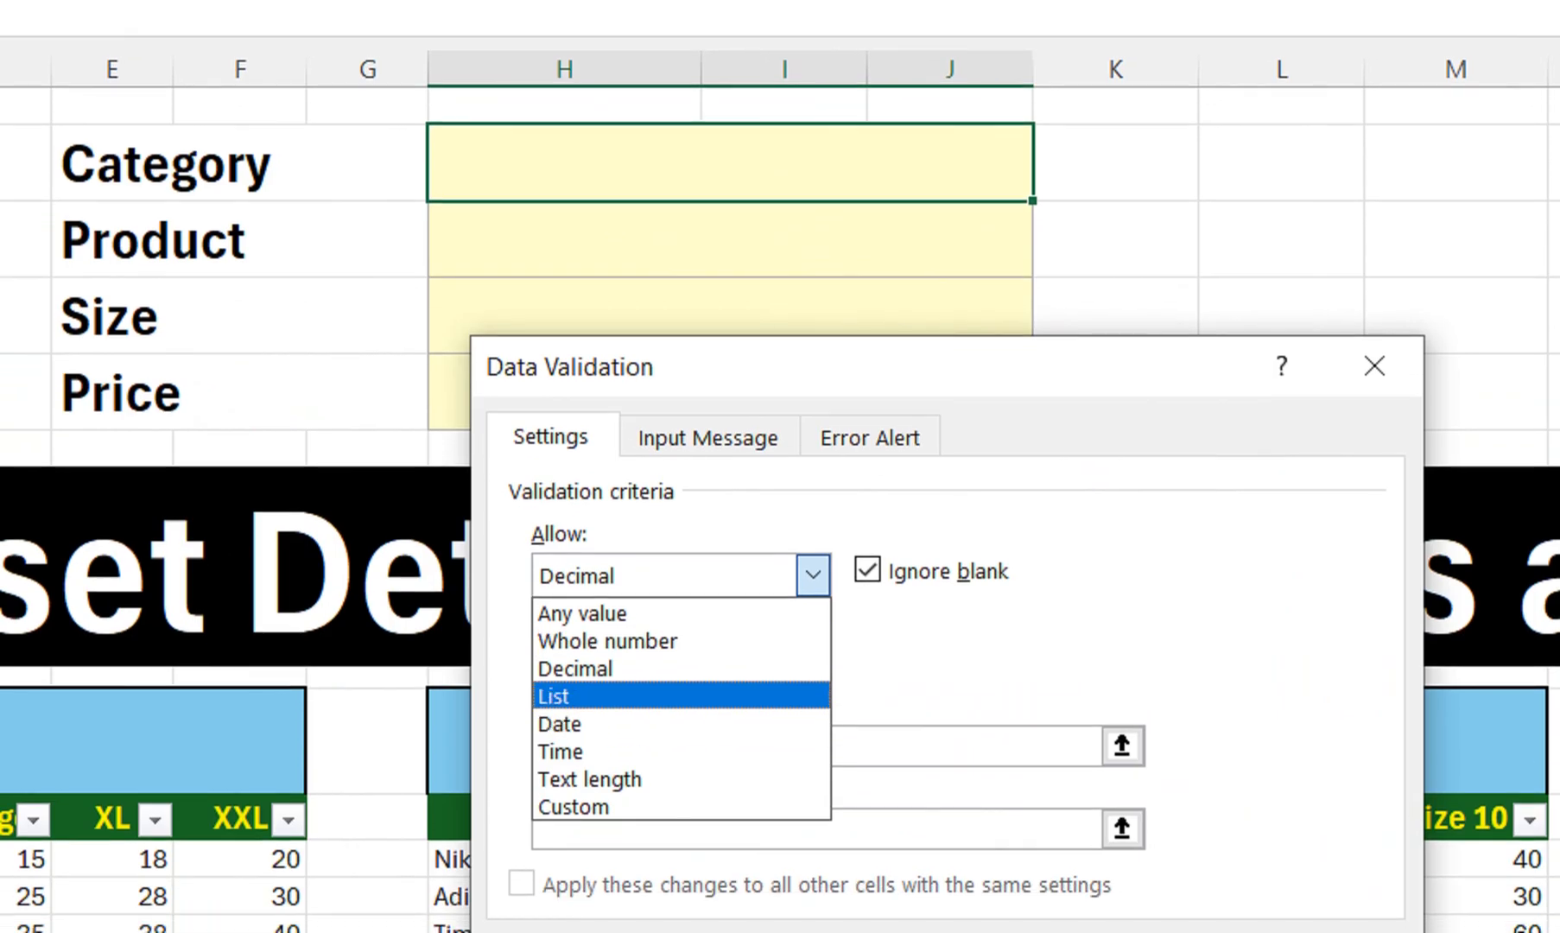
{"action": "left_click", "coordinate": [604, 697]}
{"action": "left_click", "coordinate": [777, 746]}
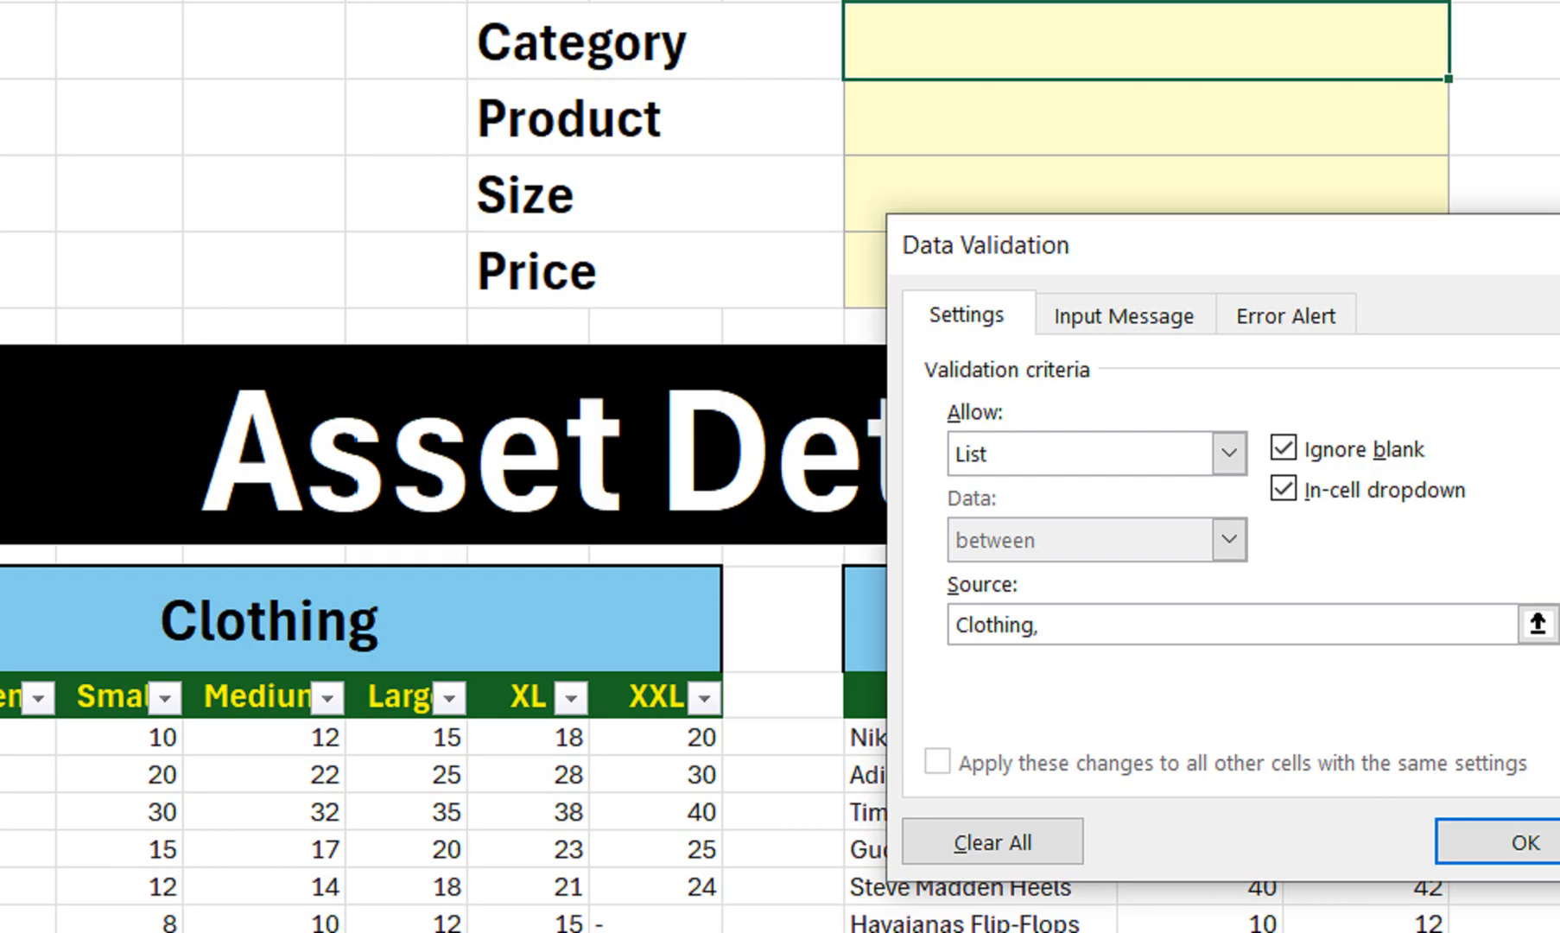
Enter the list source Clothing,Shoe,Bags without a leading equals sign and apply it
{"action": "left_click_drag", "start_coordinate": [1166, 246], "coordinate": [1485, 371]}
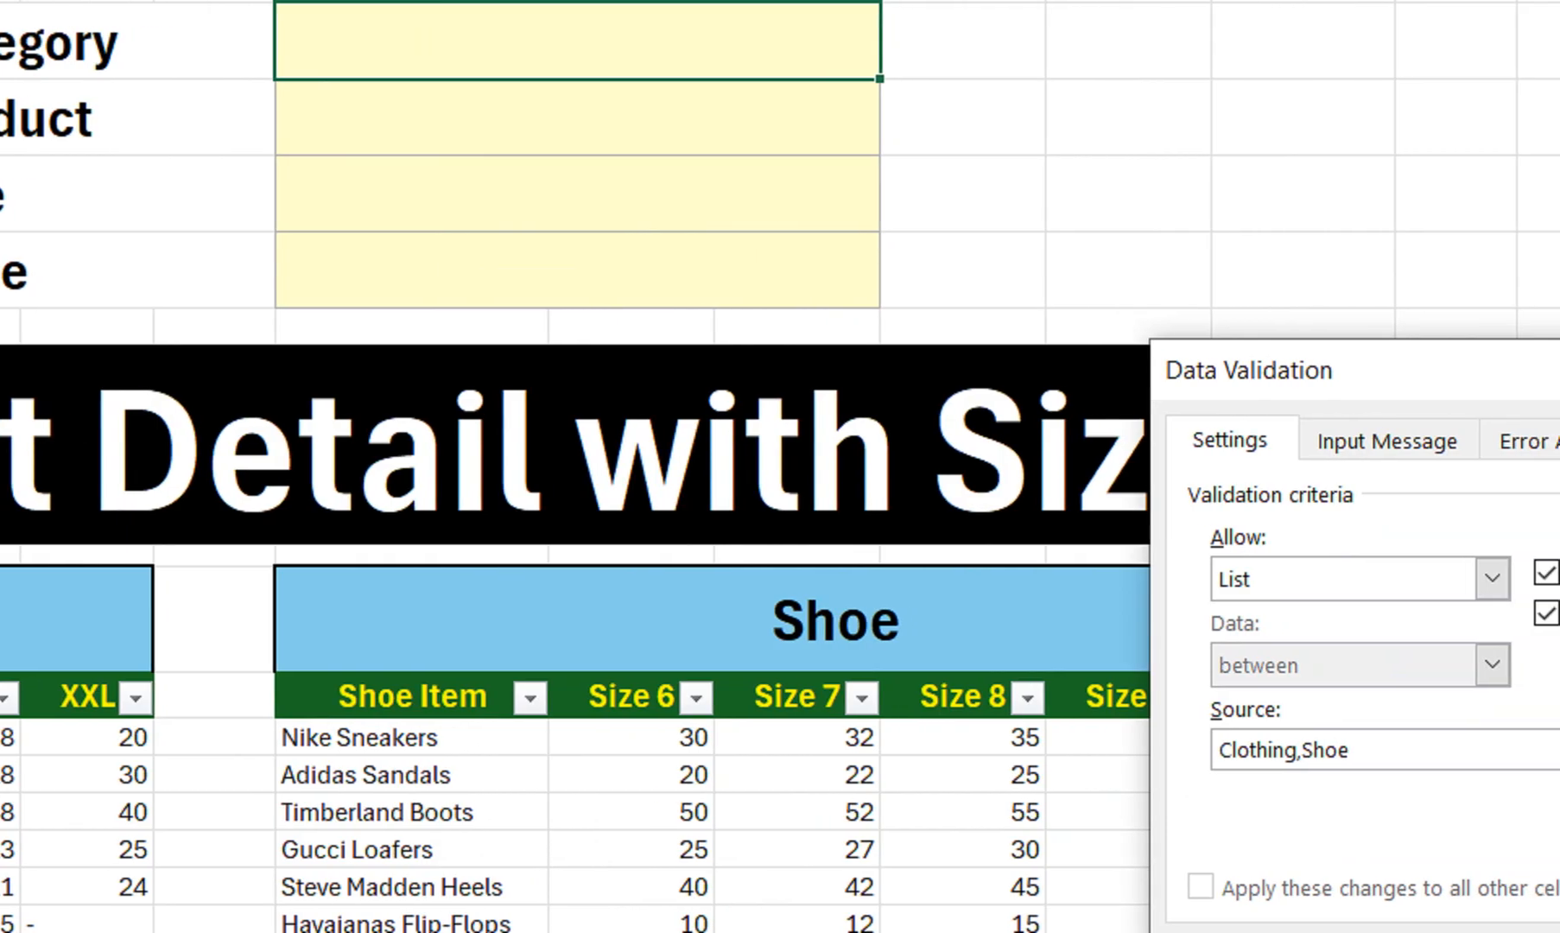
{"action": "type", "text": ","}
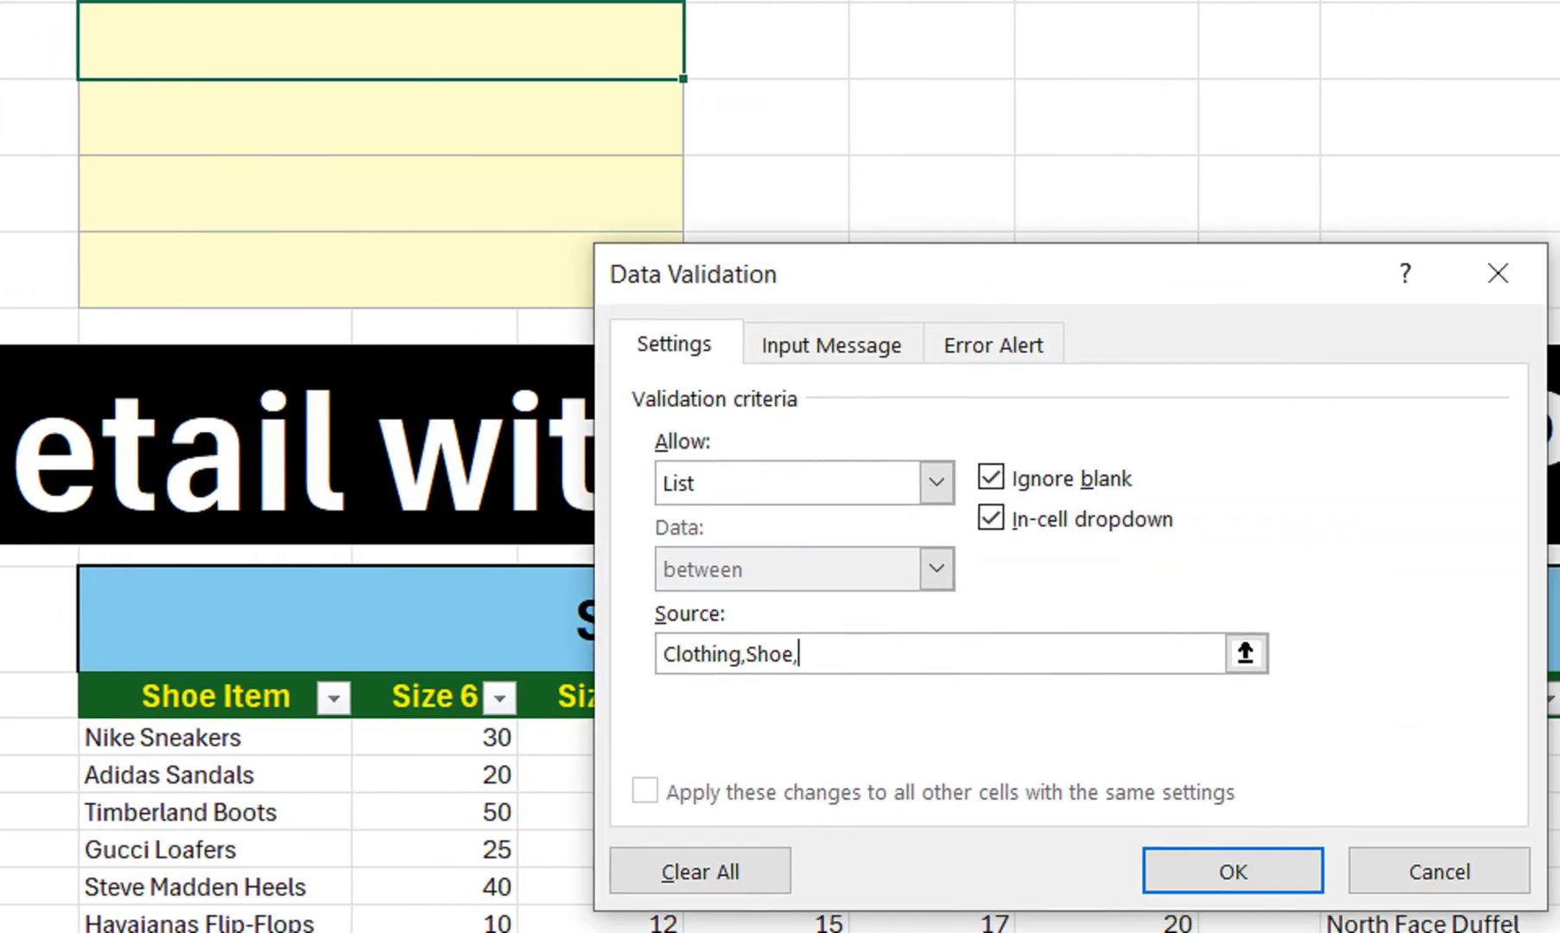
{"action": "type", "text": "Bags"}
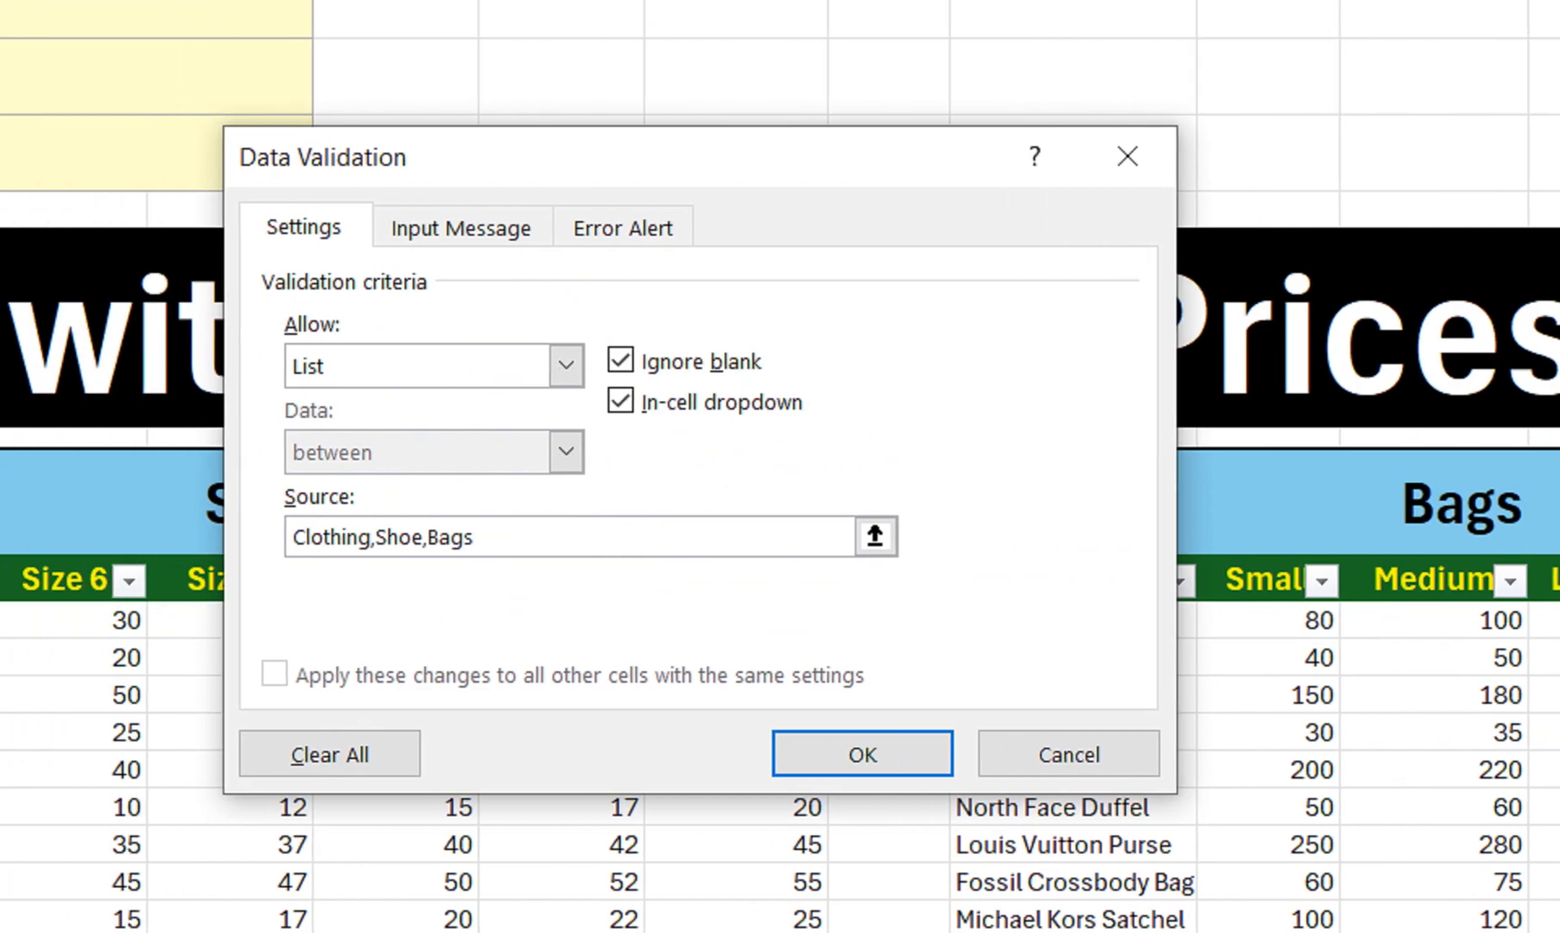
{"action": "left_click", "coordinate": [325, 536]}
{"action": "type", "text": "="}
{"action": "left_click", "coordinate": [522, 536]}
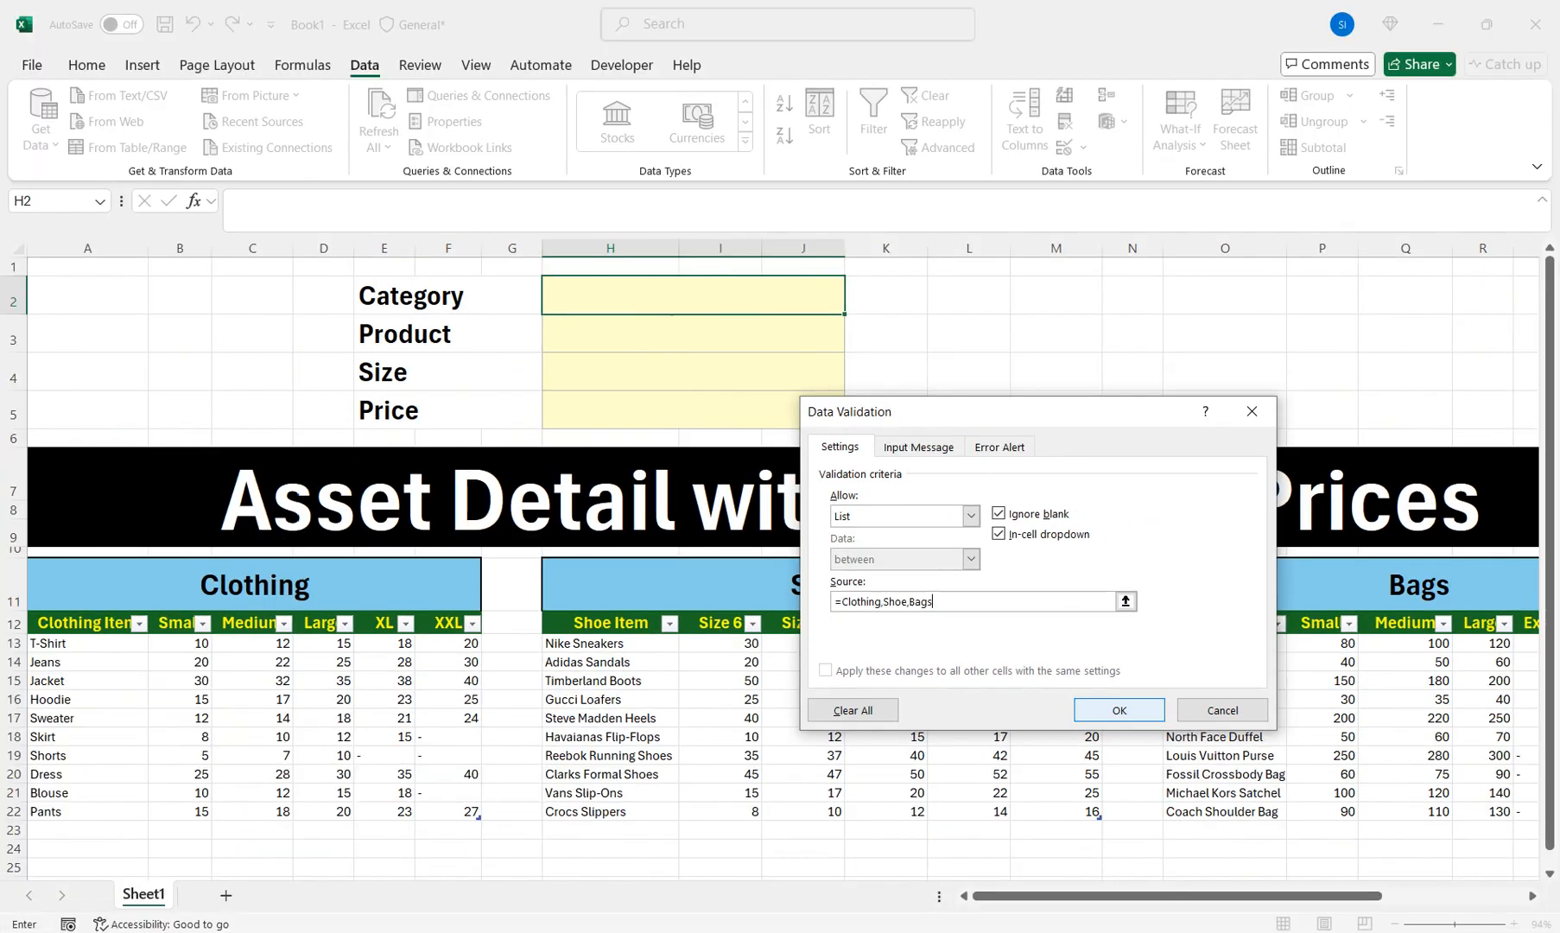
{"action": "key", "text": "Return"}
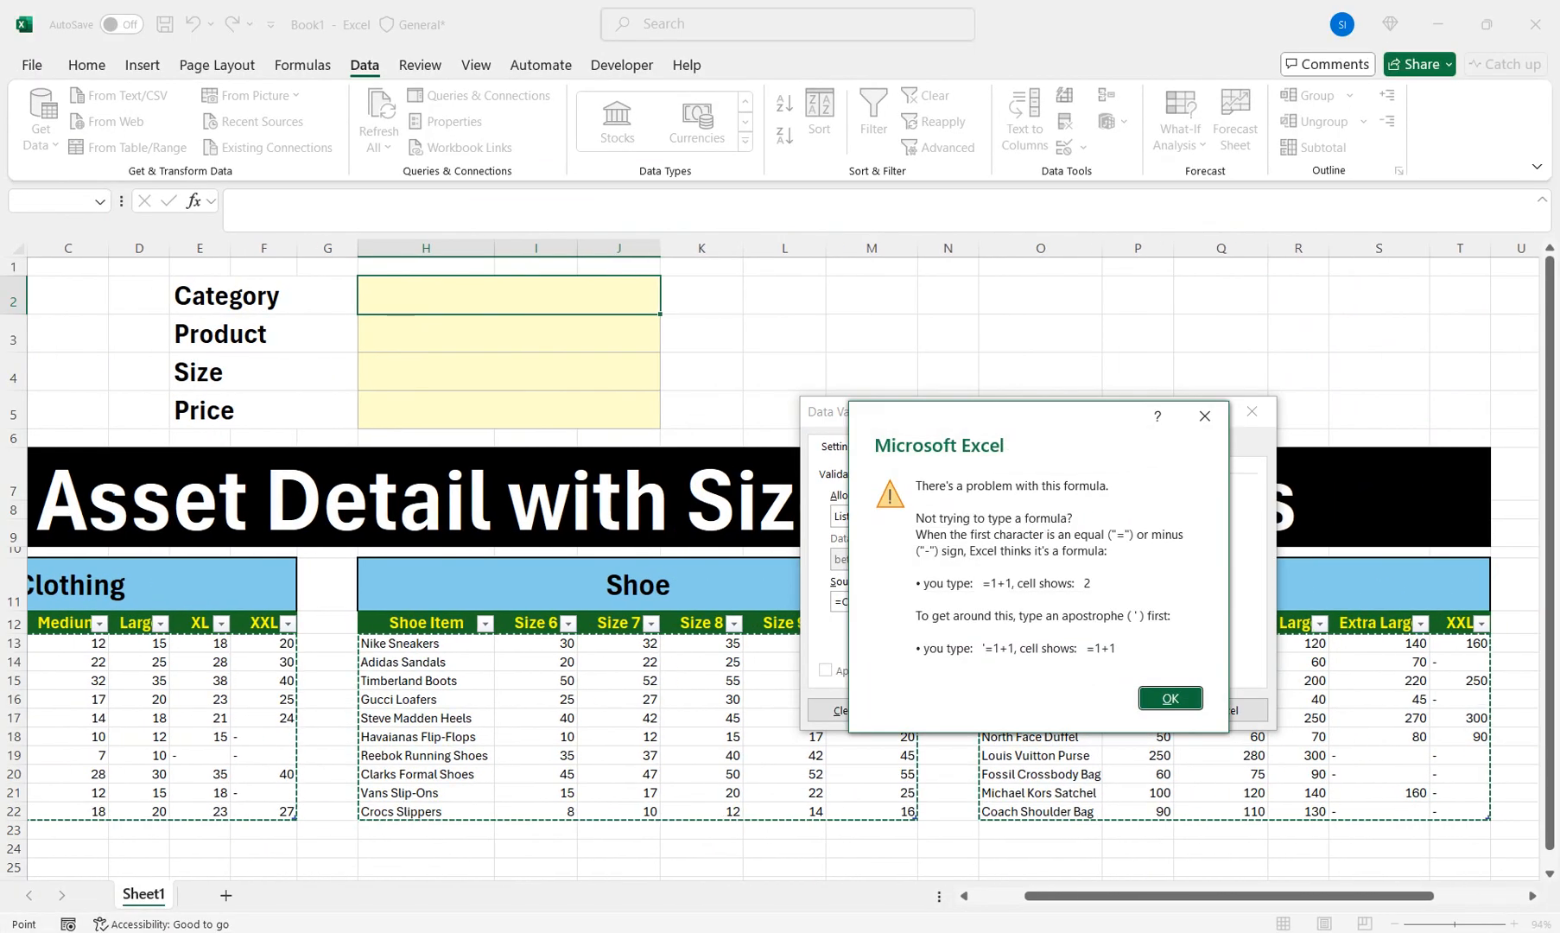
{"action": "key", "text": "Return"}
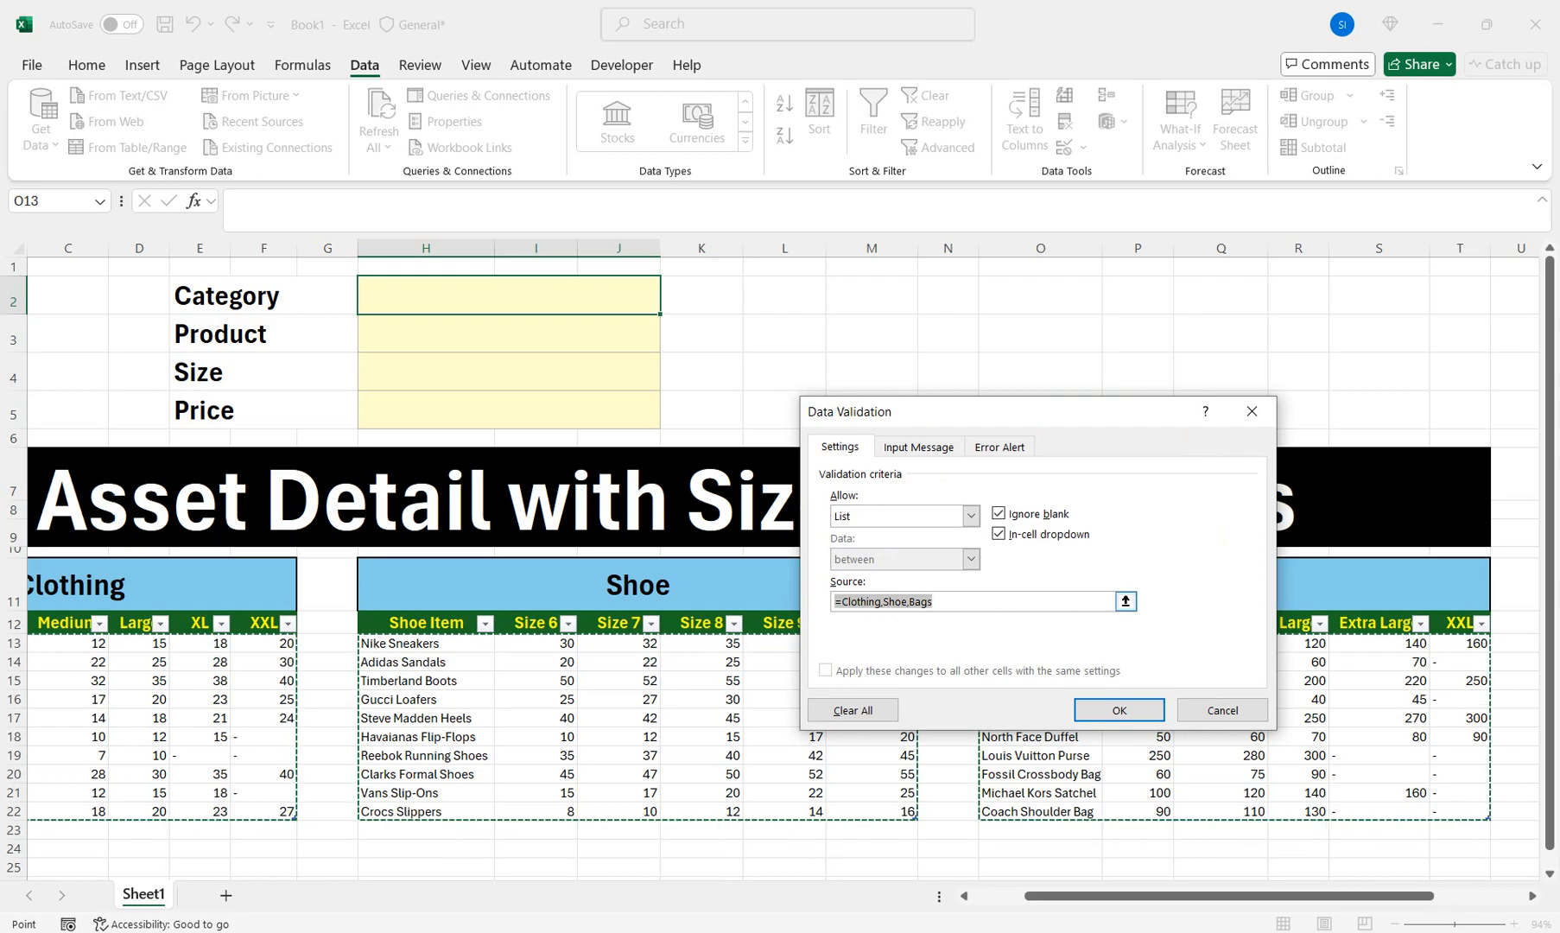
{"action": "left_click", "coordinate": [936, 601]}
{"action": "left_click", "coordinate": [841, 601]}
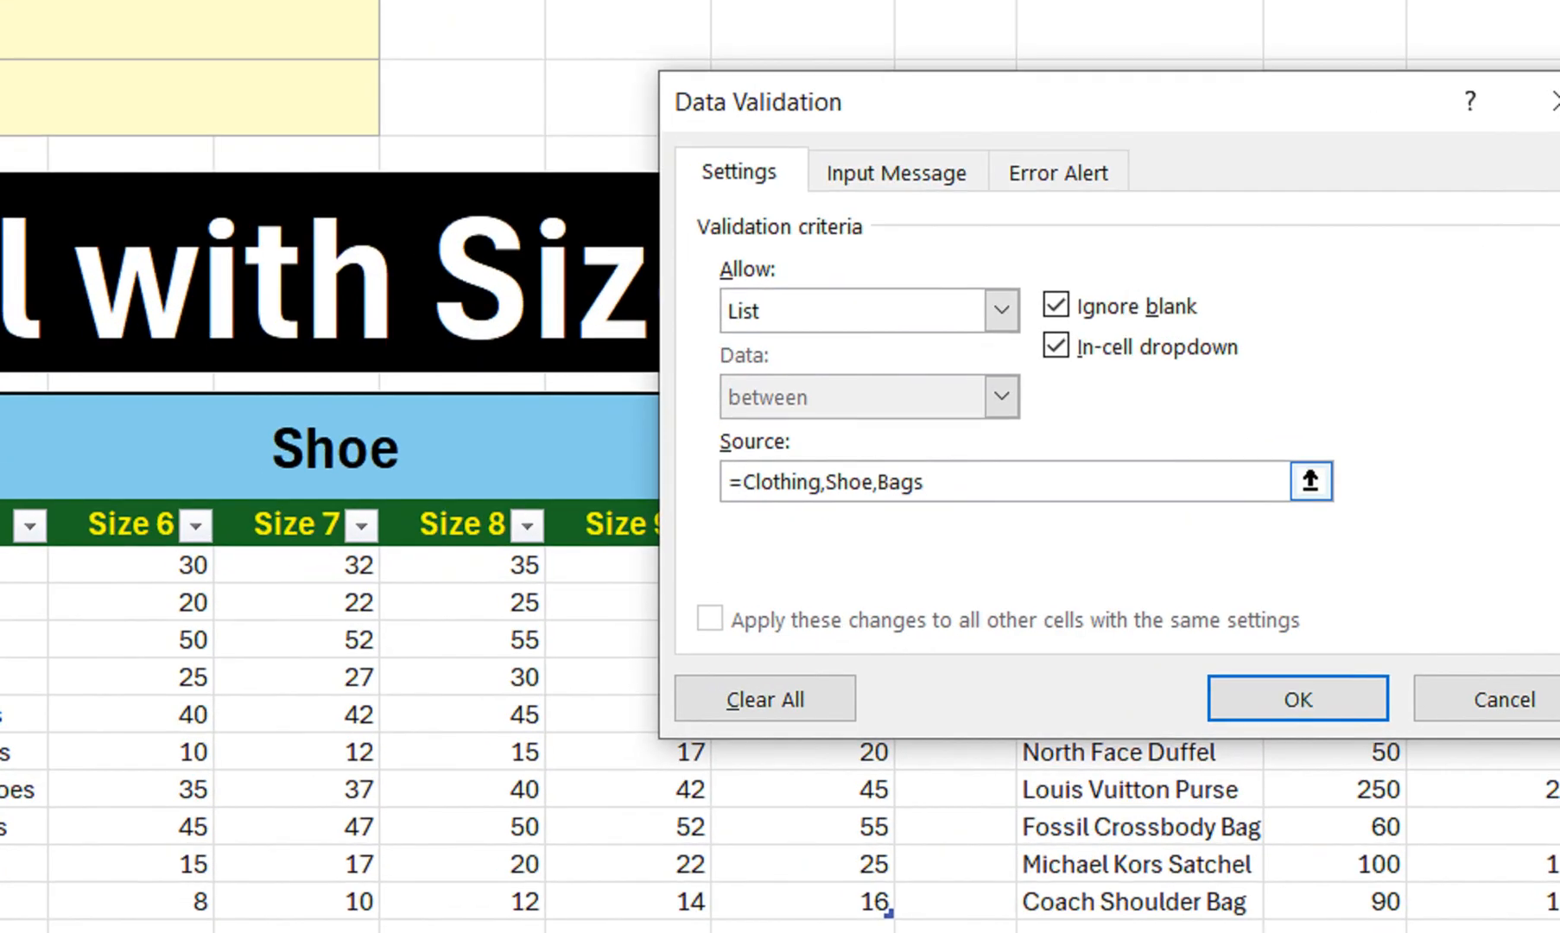
{"action": "key", "text": "BackSpace"}
{"action": "key", "text": "Return"}
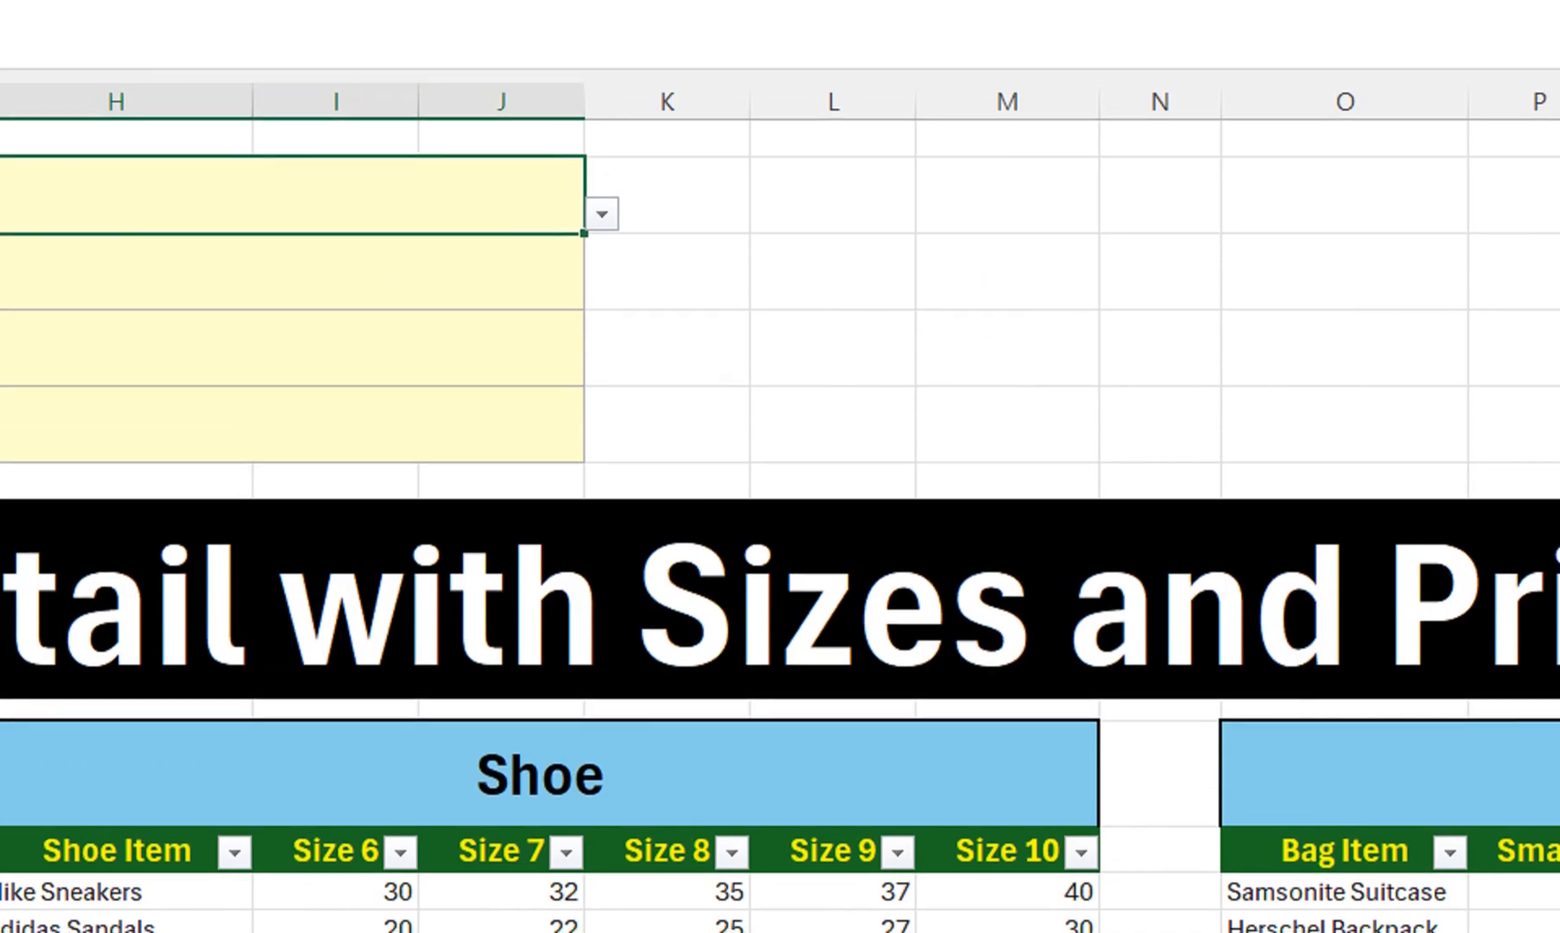
Choose Clothing from H2's new drop-down
{"action": "left_click", "coordinate": [602, 226]}
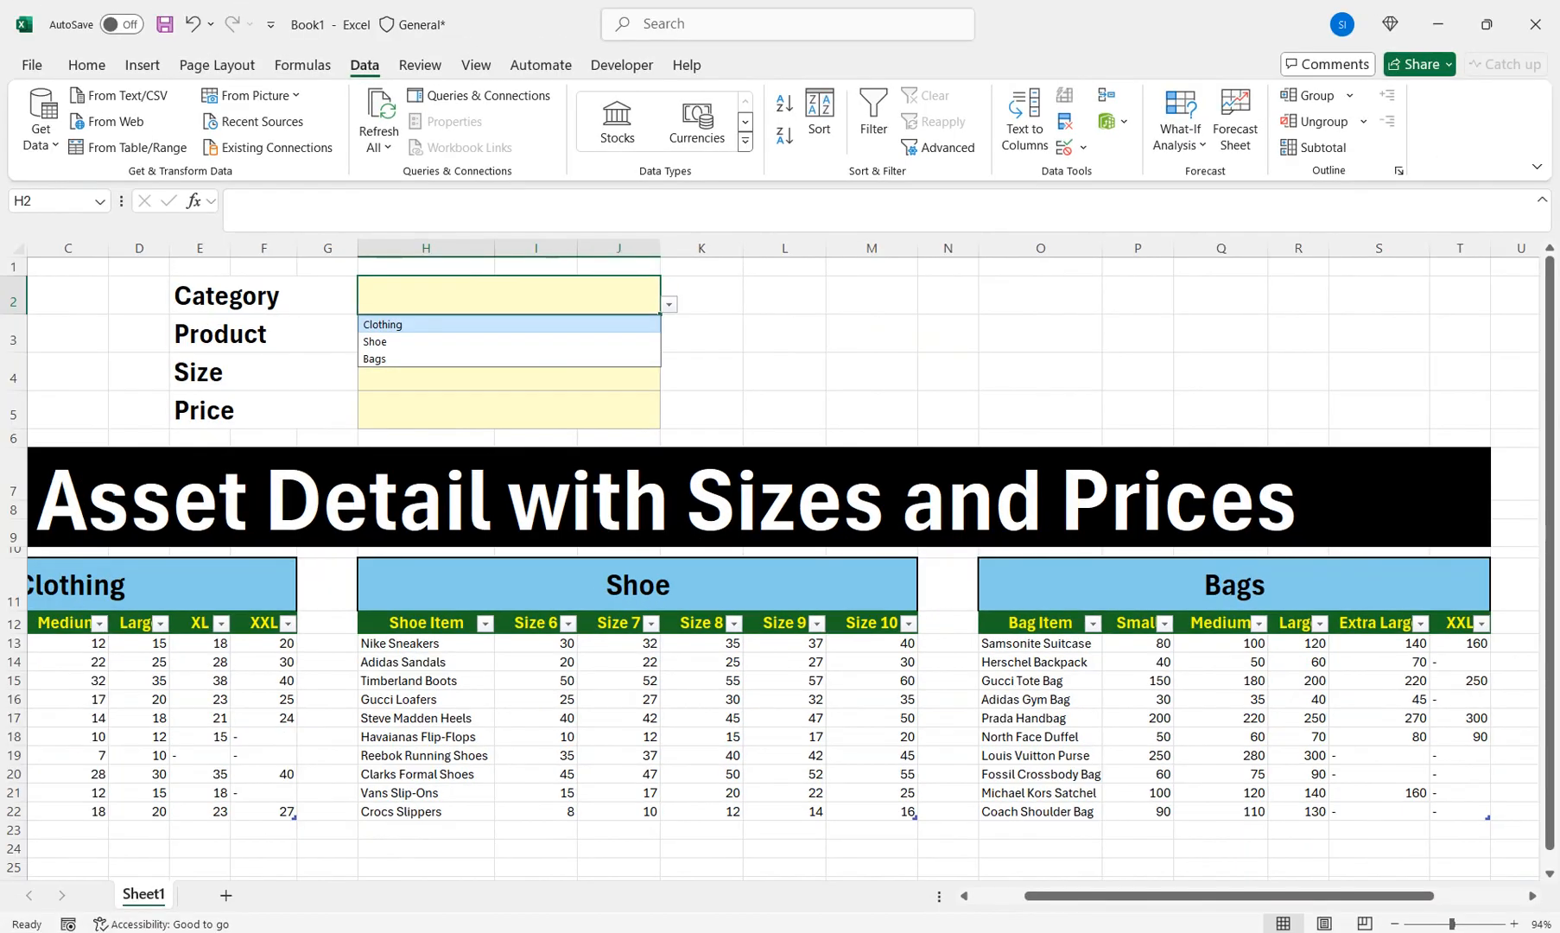
{"action": "left_click", "coordinate": [225, 266]}
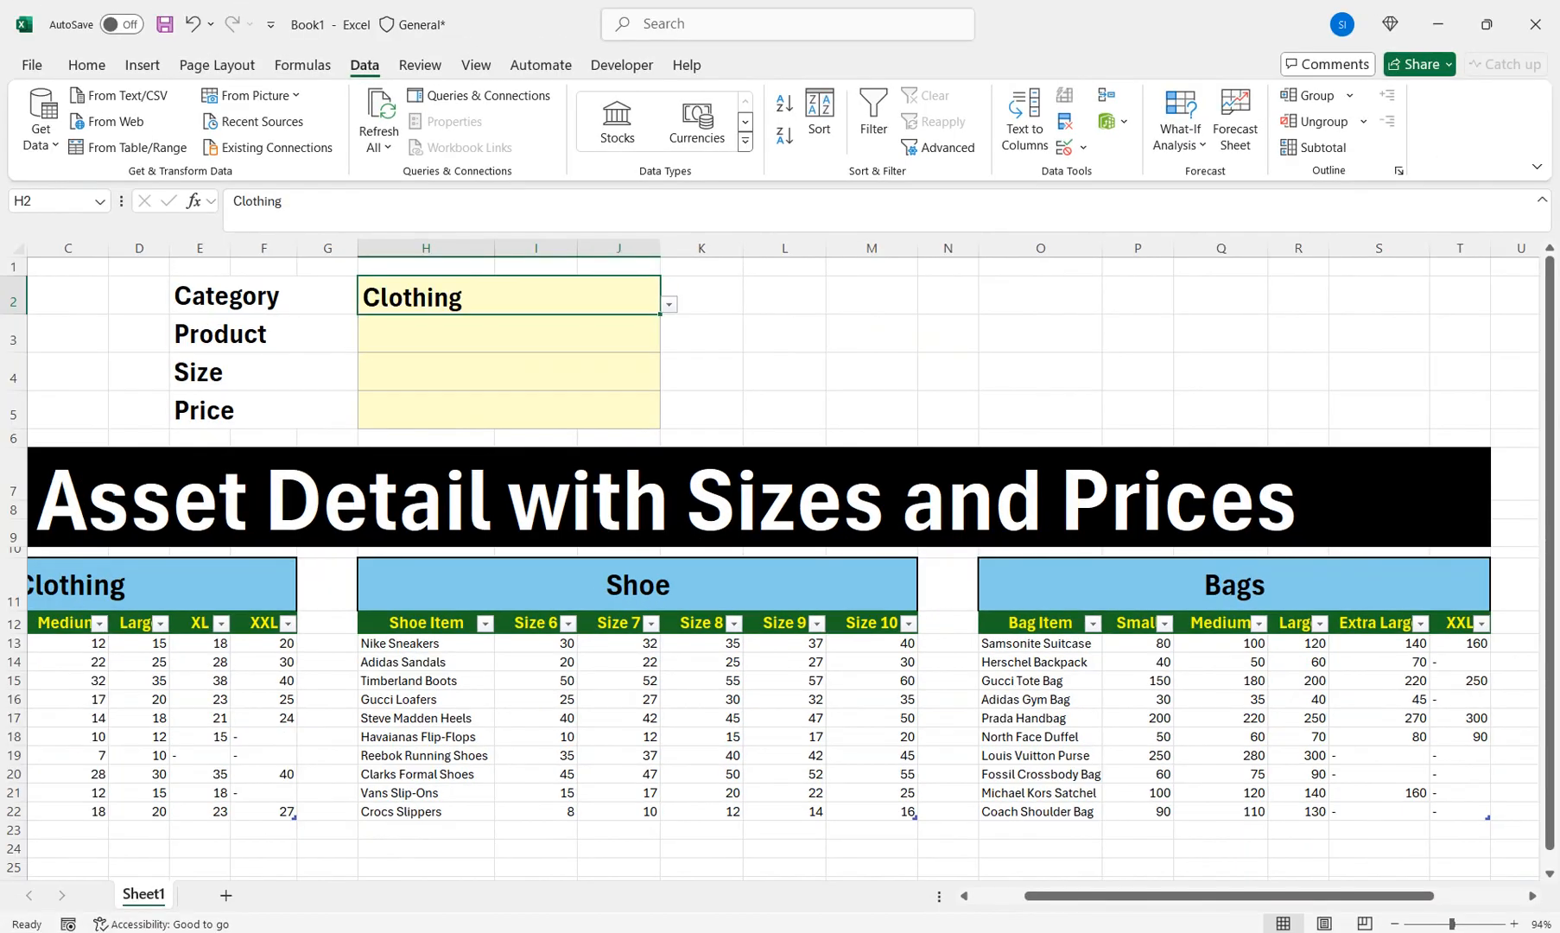
{"action": "left_click_drag", "start_coordinate": [1062, 895], "coordinate": [1009, 895]}
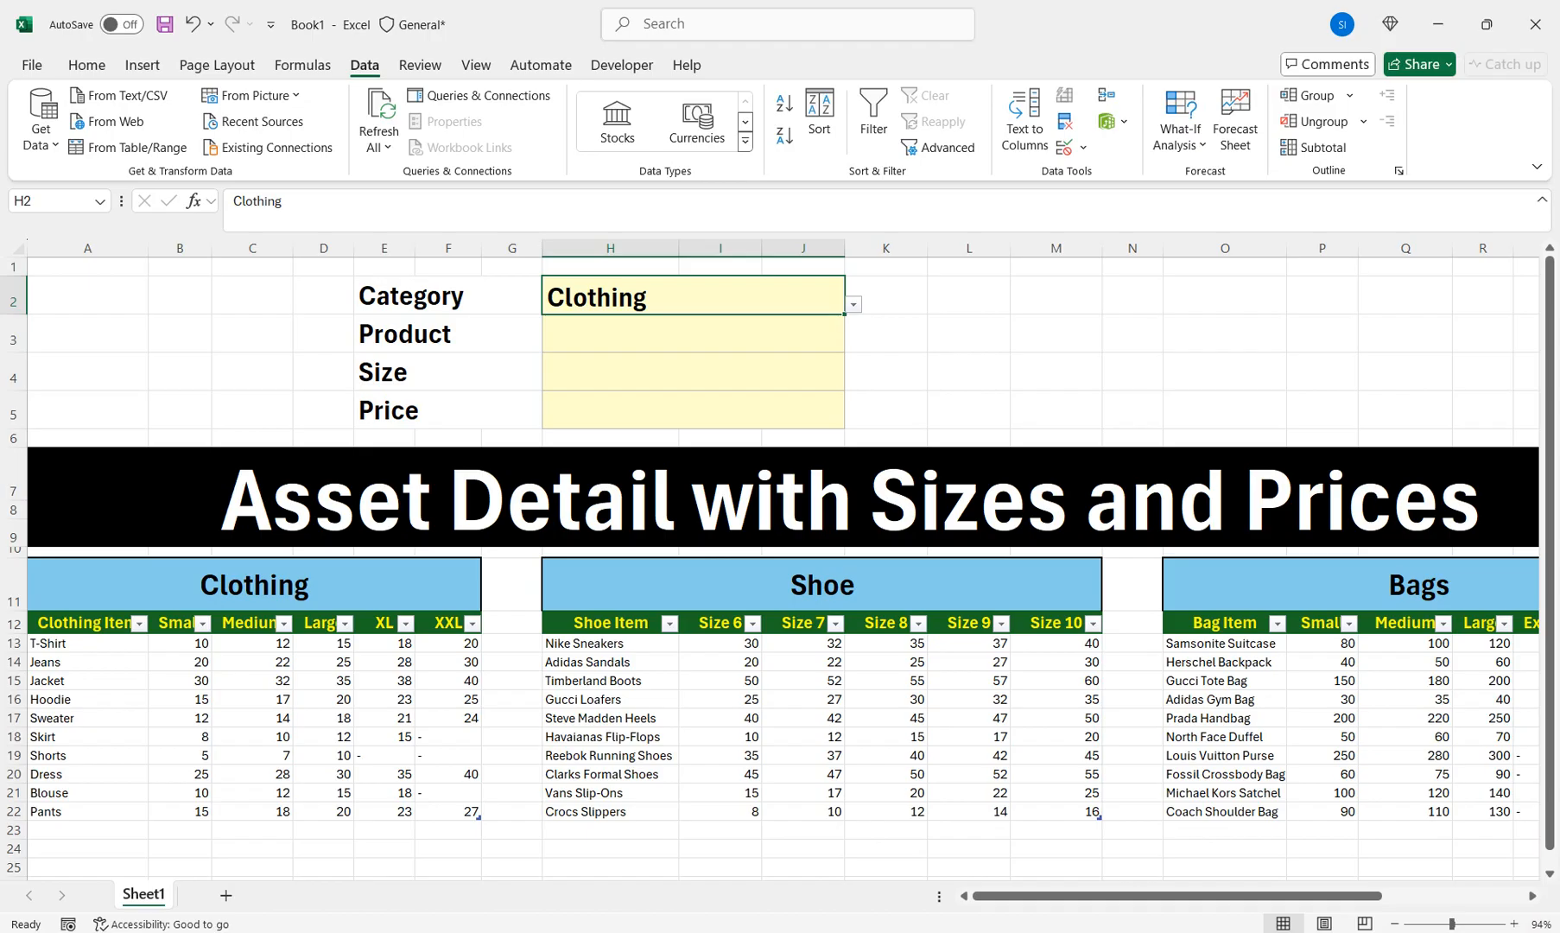
Type Clothing, Shoe and Bags into O2:O4
{"action": "left_click", "coordinate": [254, 584]}
{"action": "left_click", "coordinate": [693, 334]}
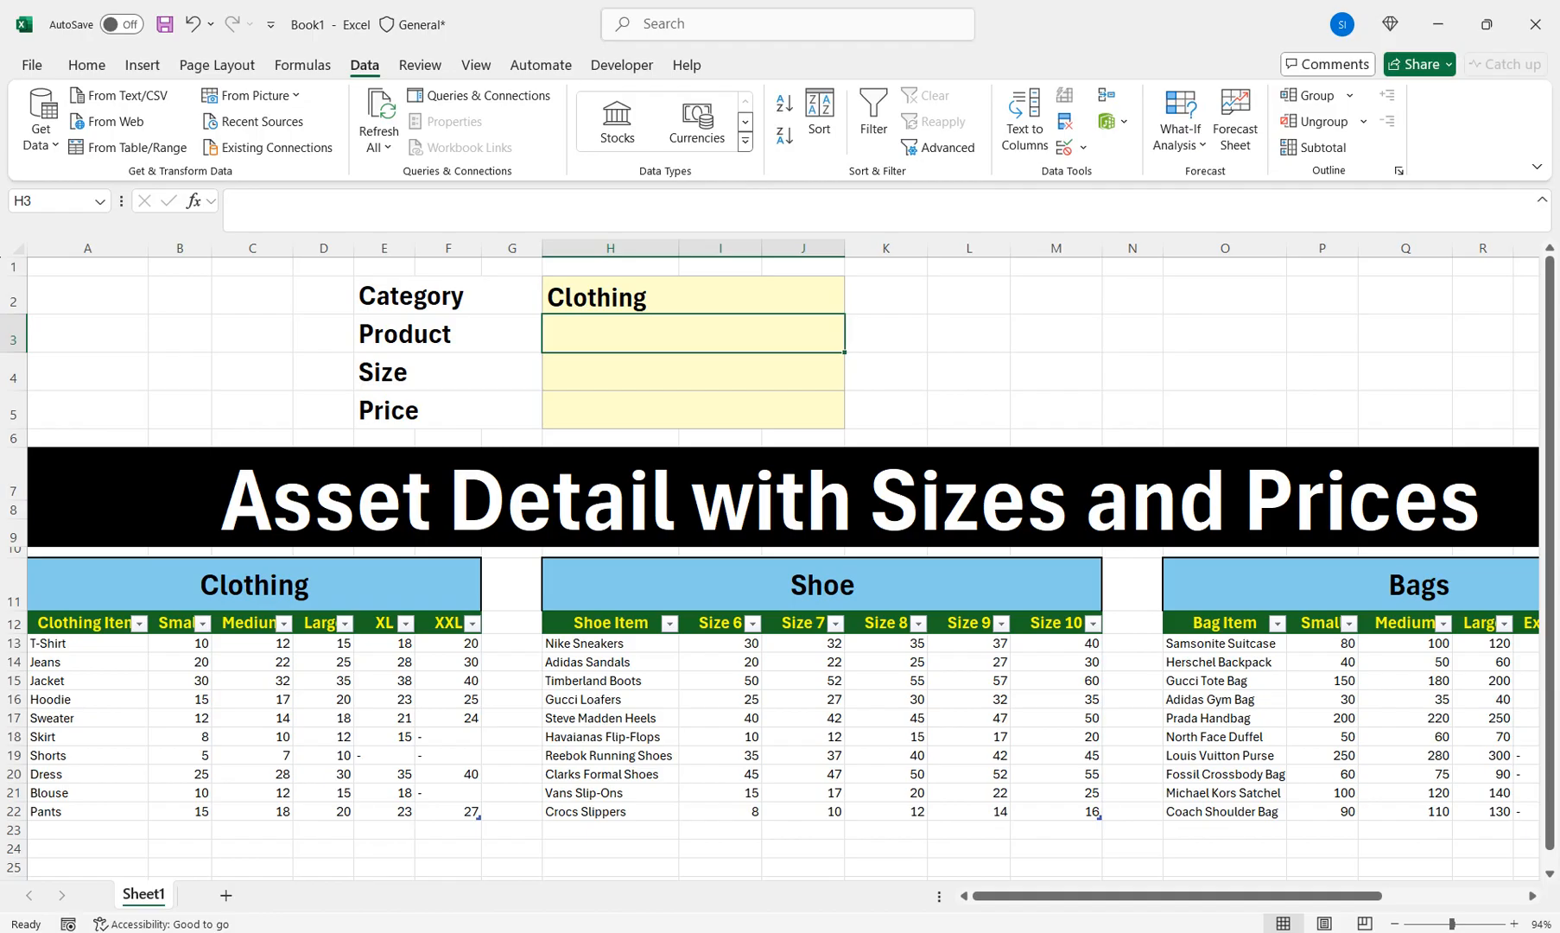
{"action": "left_click", "coordinate": [1225, 295]}
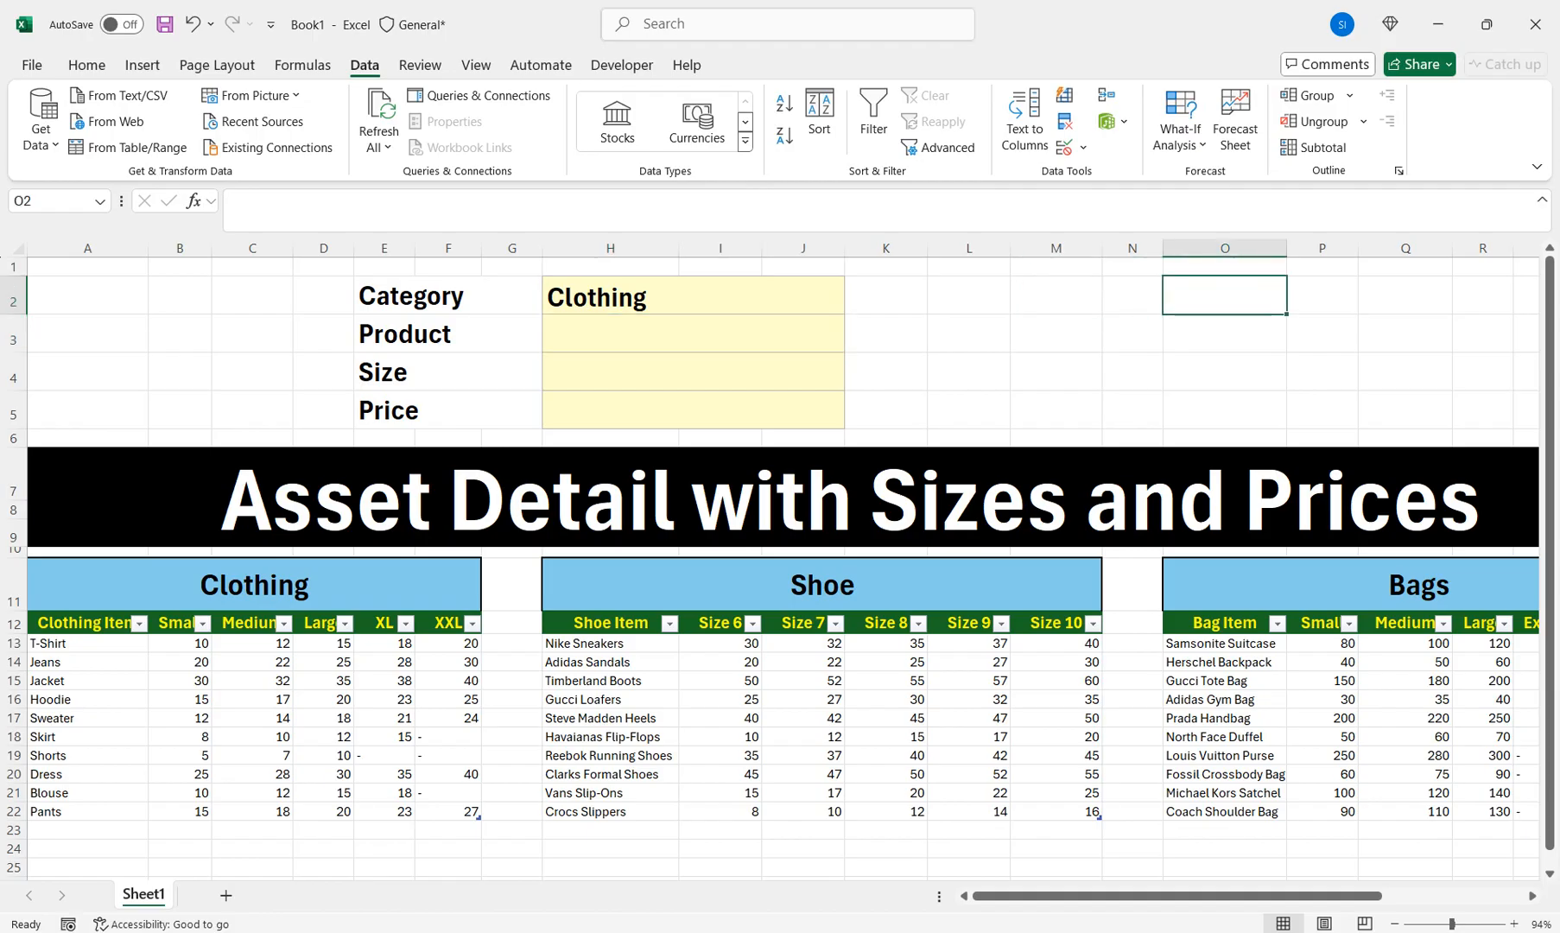
{"action": "type", "text": "Clothing"}
{"action": "key", "text": "Return"}
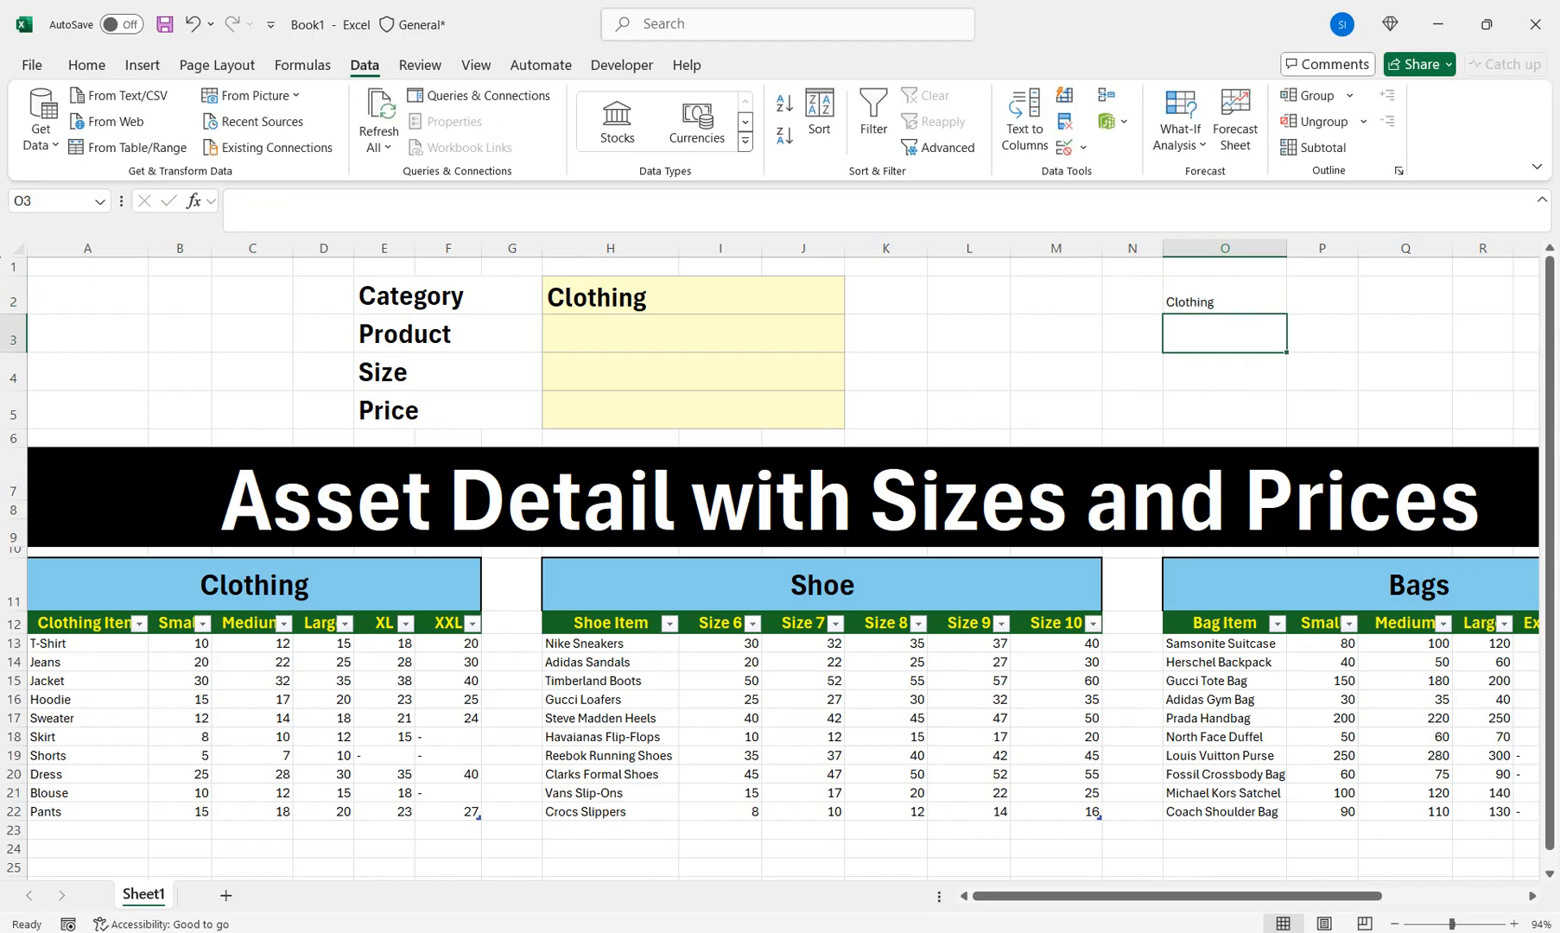
{"action": "type", "text": "Shoe"}
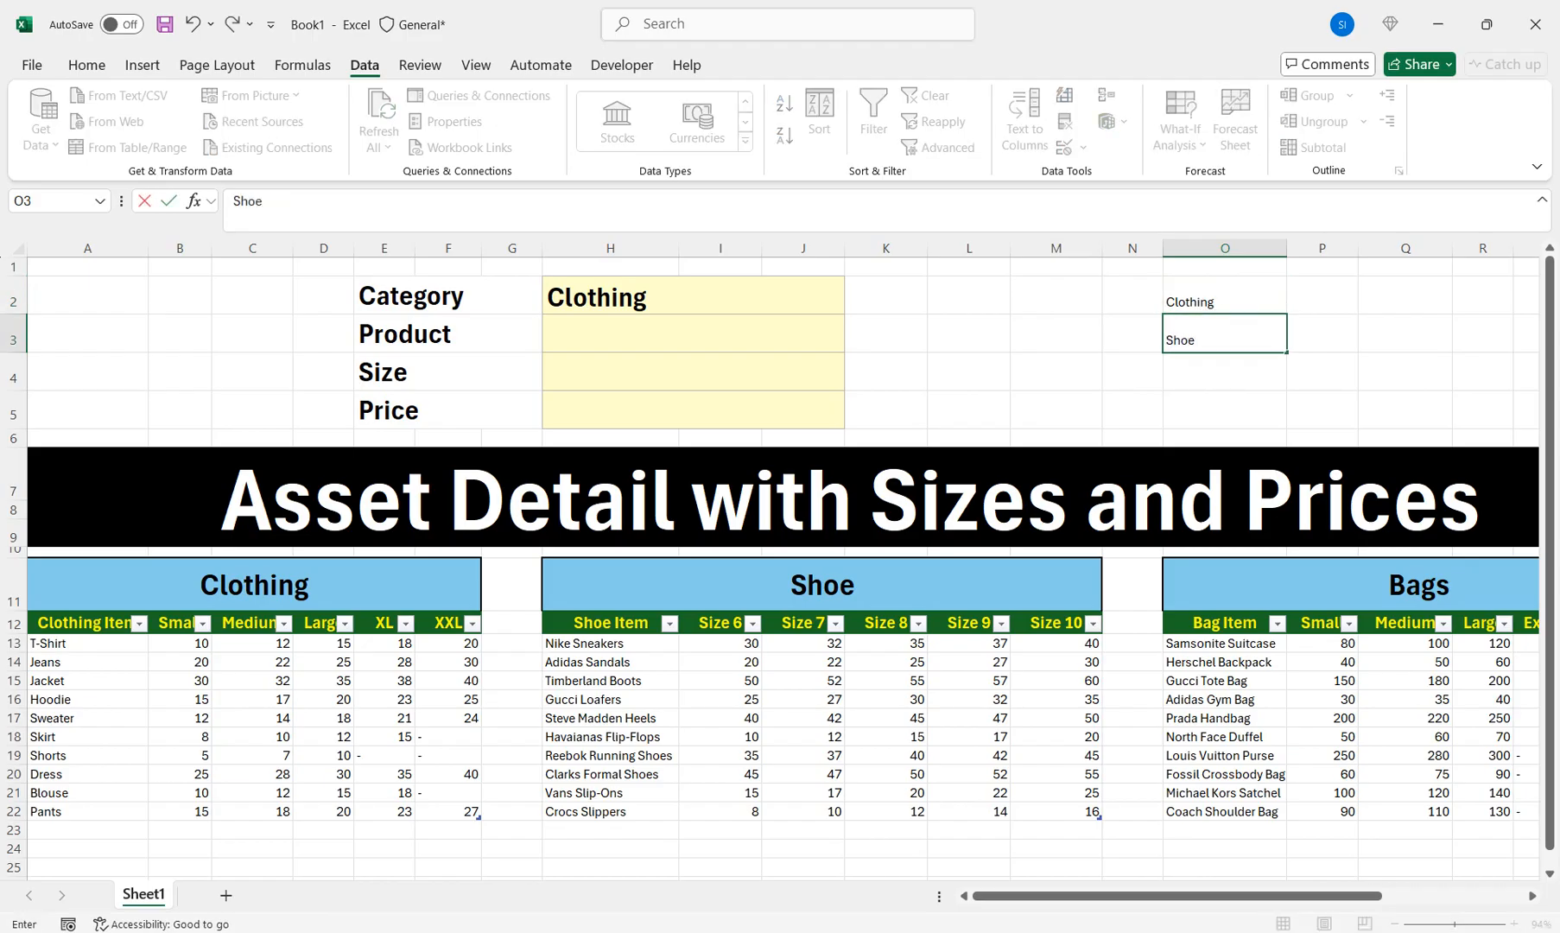
{"action": "key", "text": "Return"}
{"action": "type", "text": "Bags"}
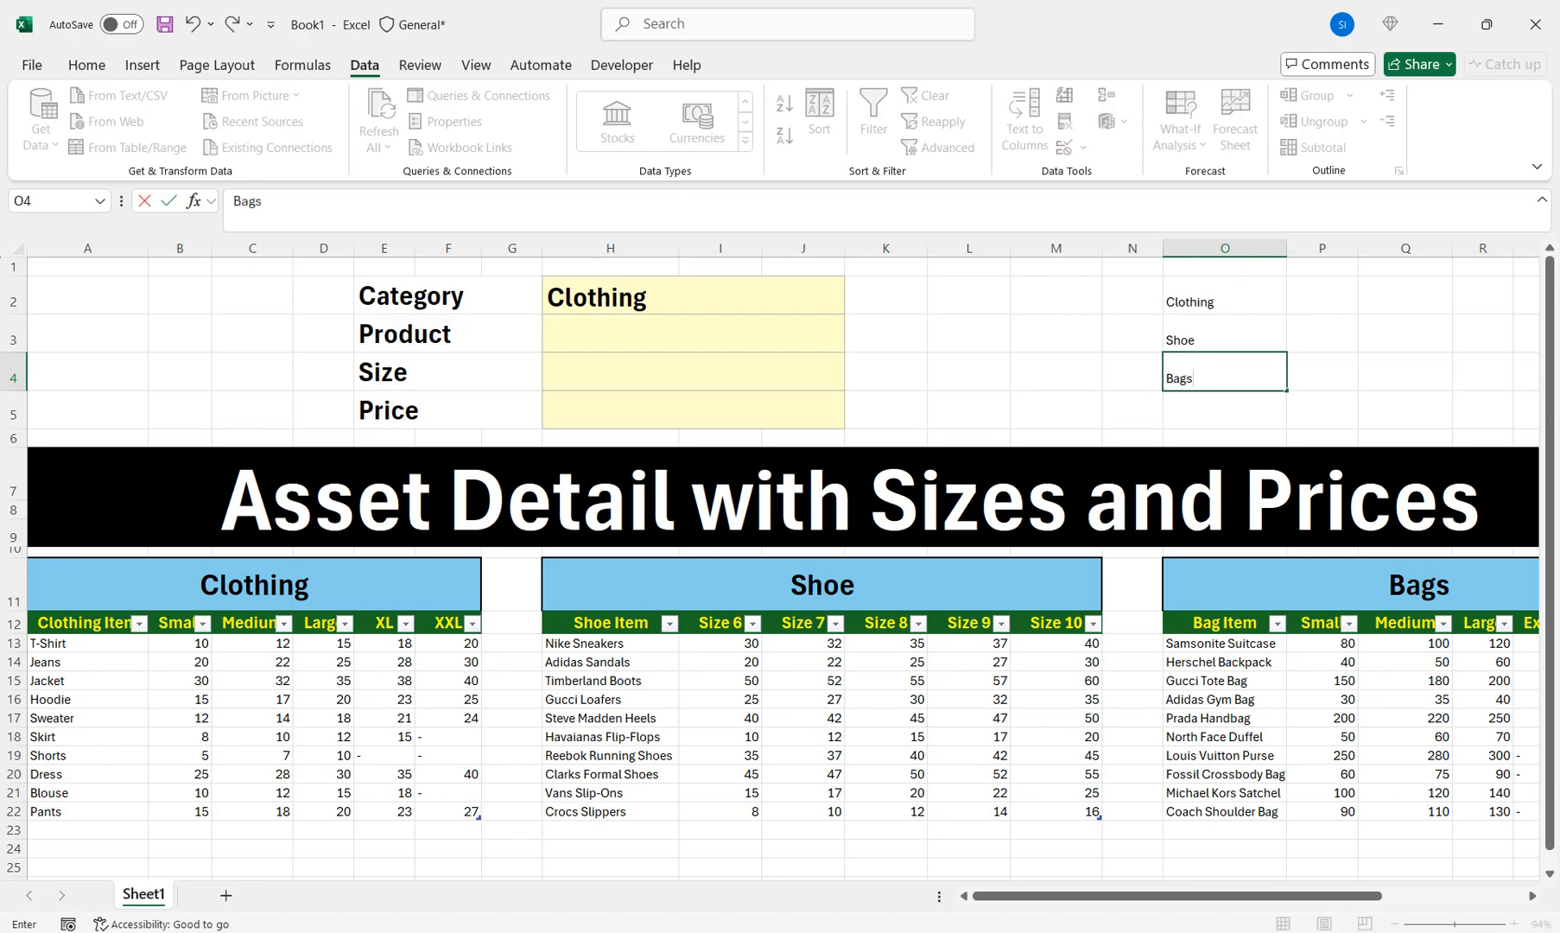
{"action": "key", "text": "Return"}
Enter Data1 in P2 and fill Data2 and Data3 down to P4
{"action": "left_click", "coordinate": [1322, 295]}
{"action": "type", "text": "Data"}
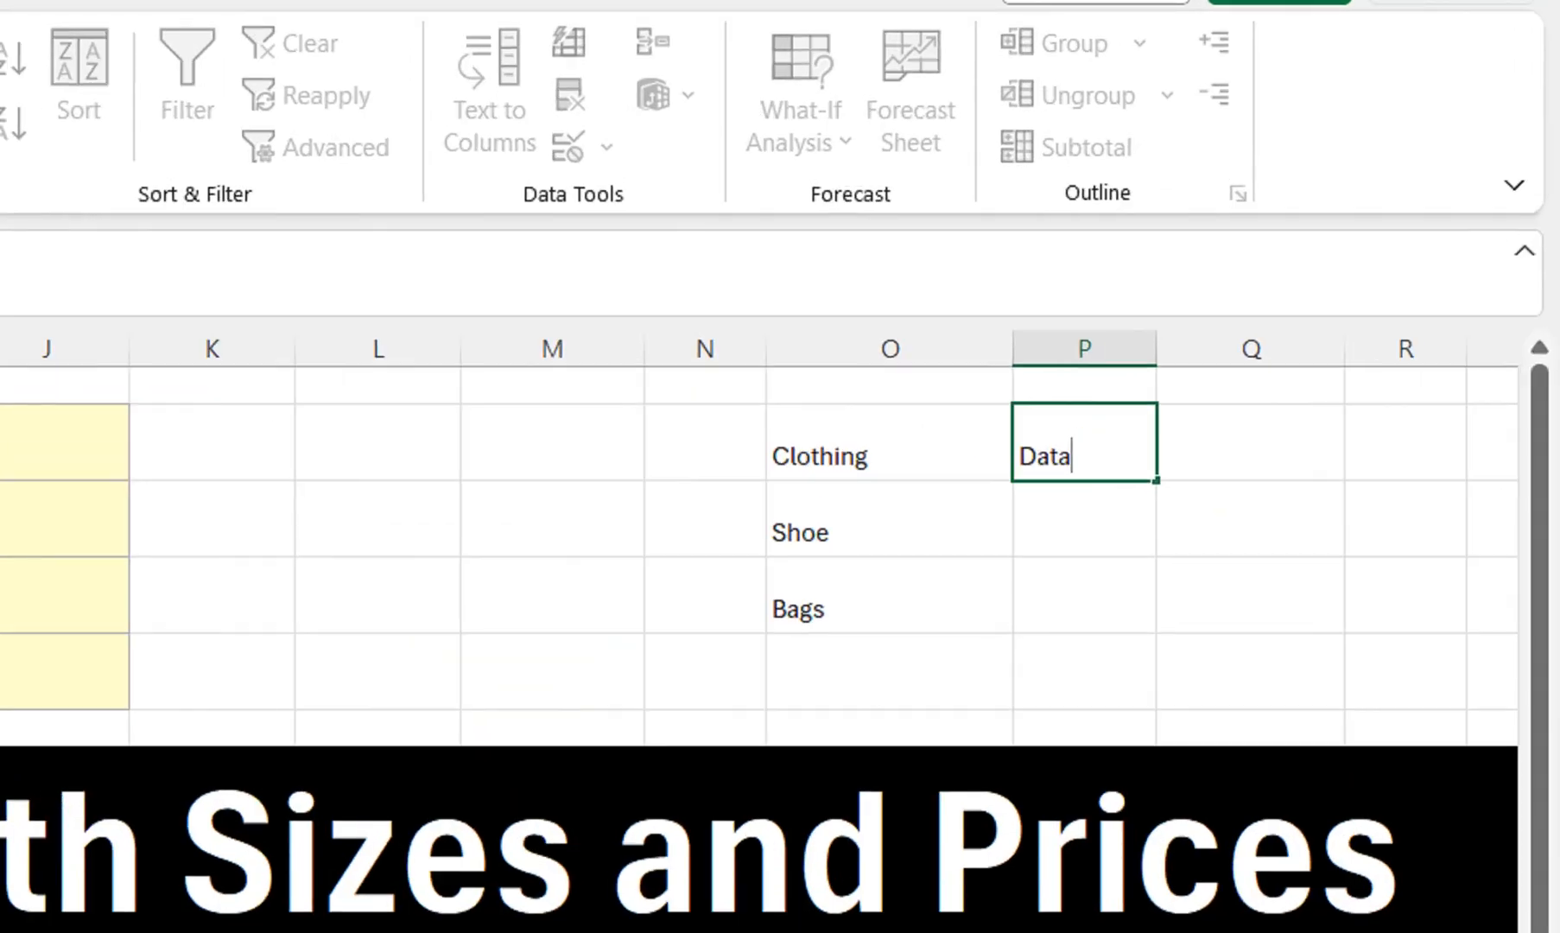
{"action": "type", "text": "1"}
{"action": "key", "text": "Return"}
{"action": "left_click", "coordinate": [890, 518]}
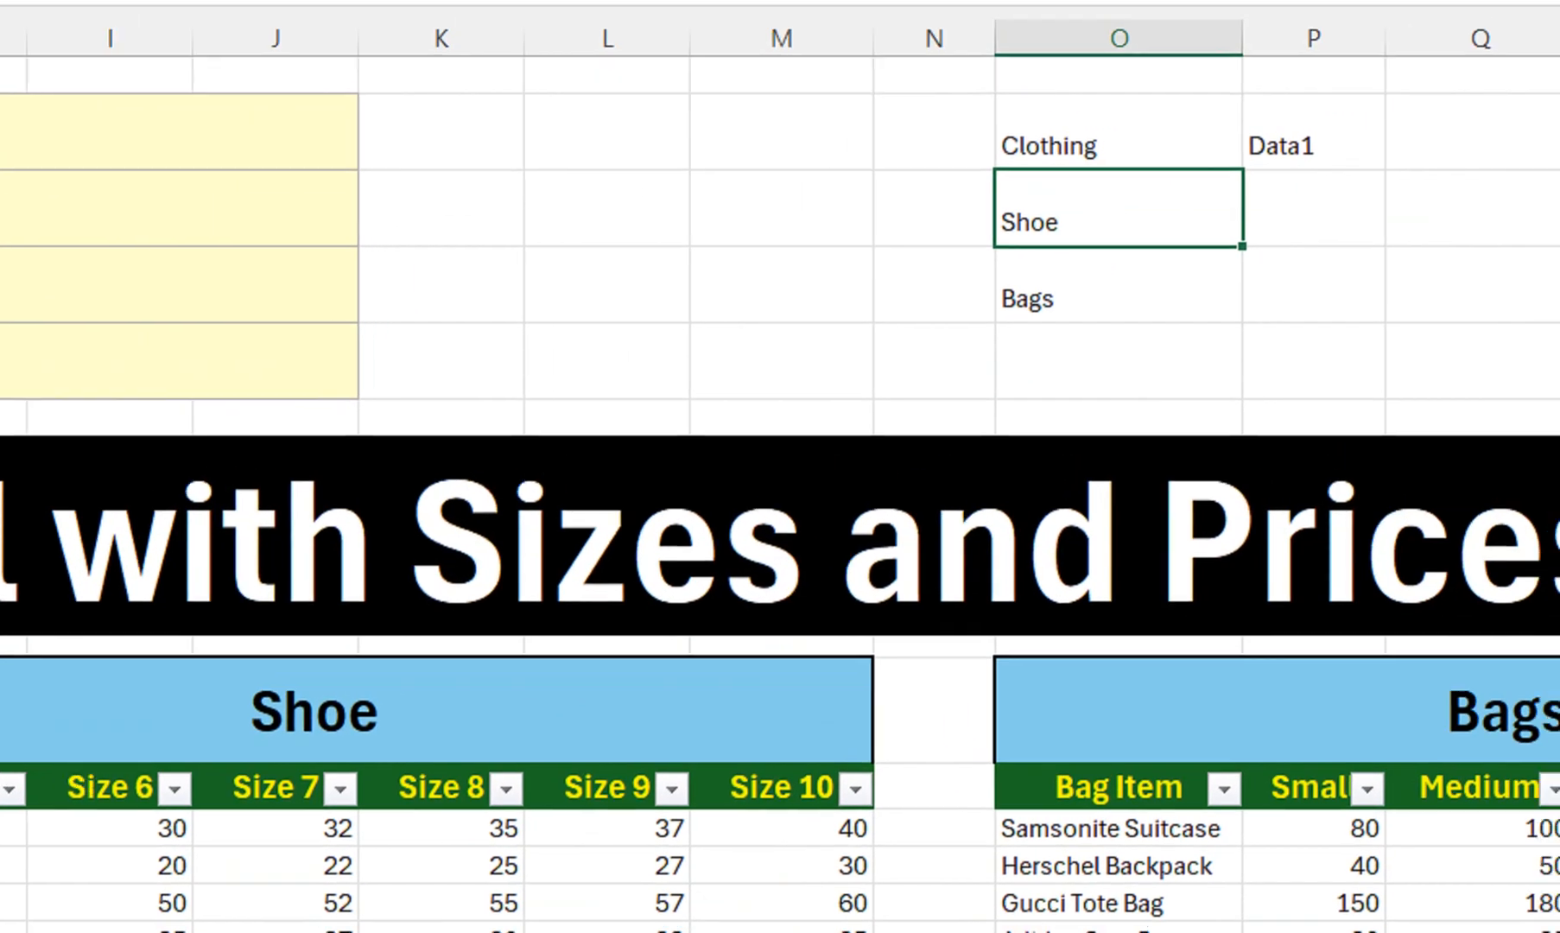
{"action": "left_click", "coordinate": [1534, 36]}
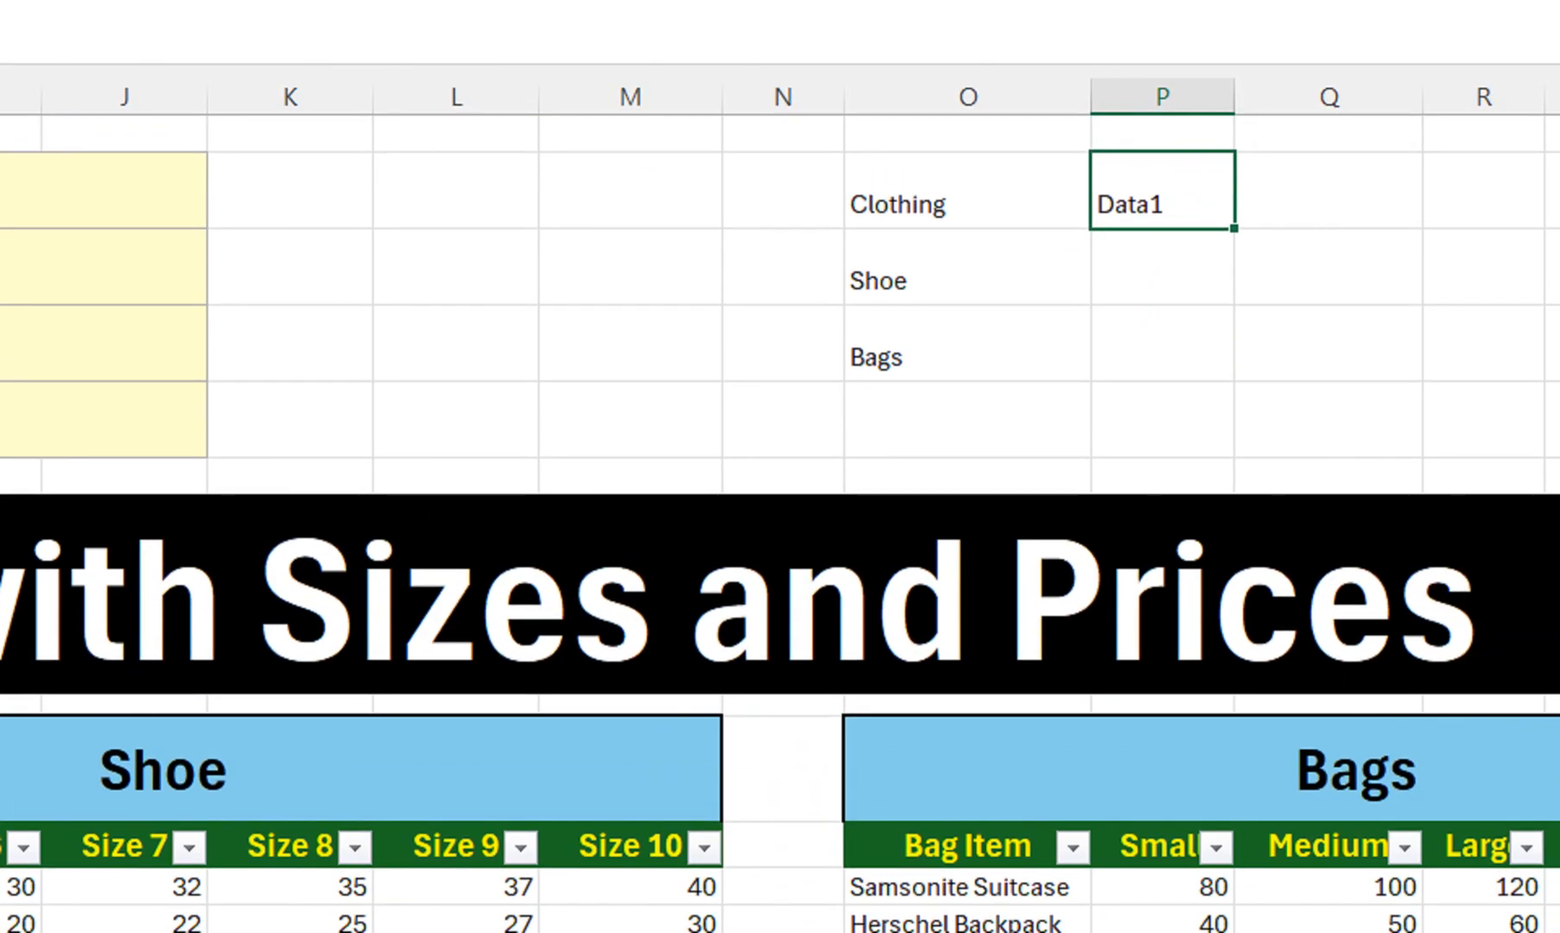
{"action": "left_click_drag", "start_coordinate": [1234, 228], "coordinate": [1232, 380]}
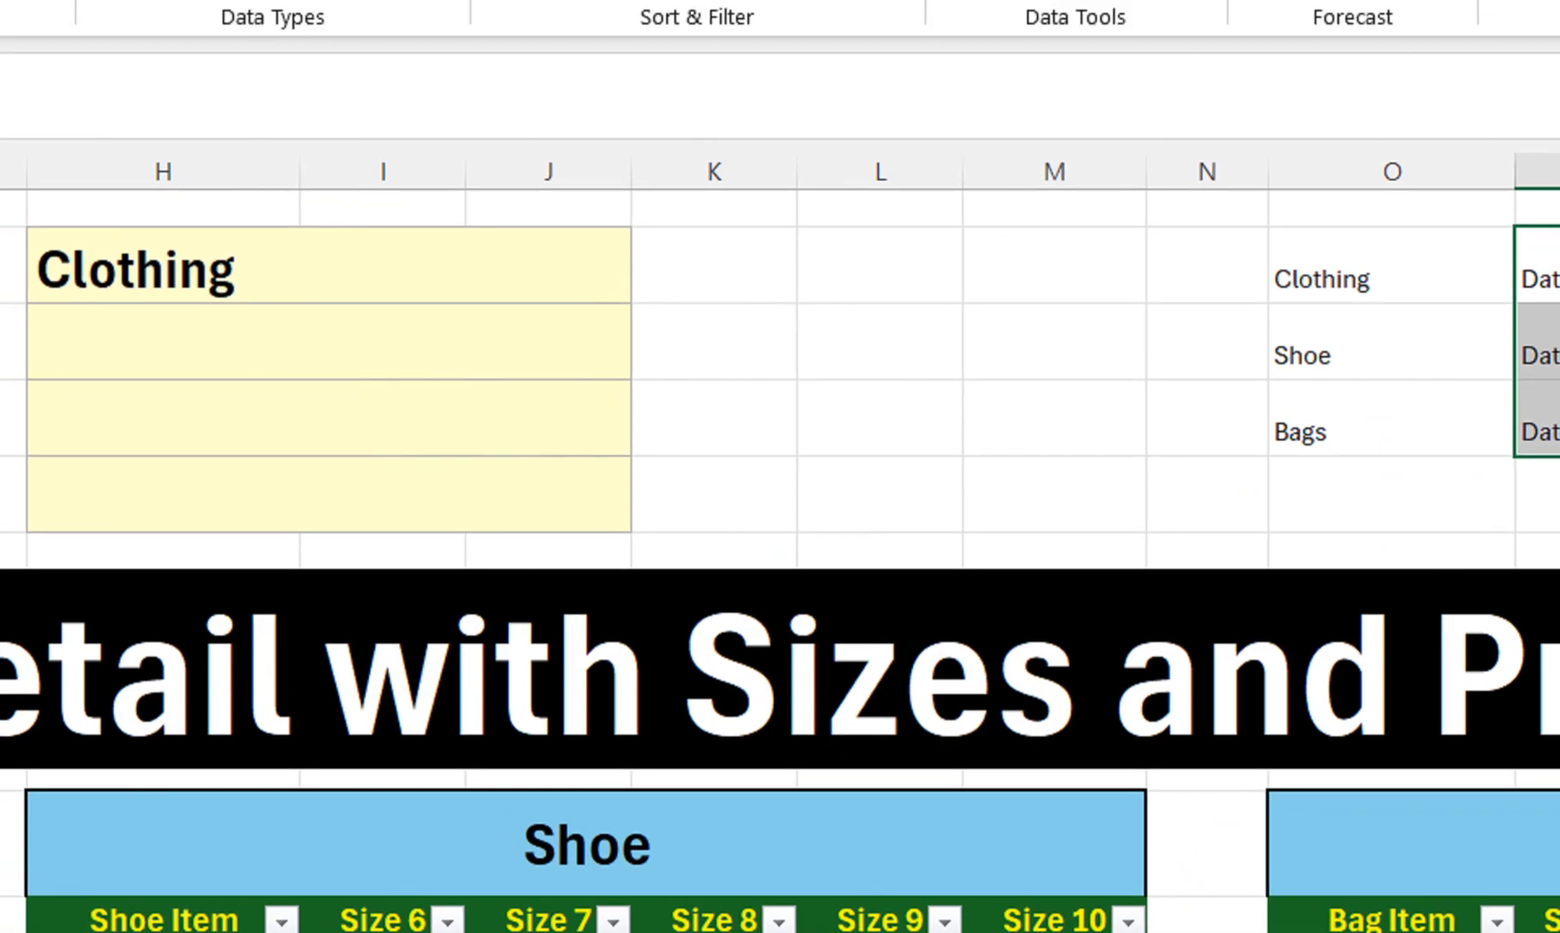
Switch the Category in H2 to Bags
{"action": "left_click", "coordinate": [536, 272]}
{"action": "left_click", "coordinate": [649, 283]}
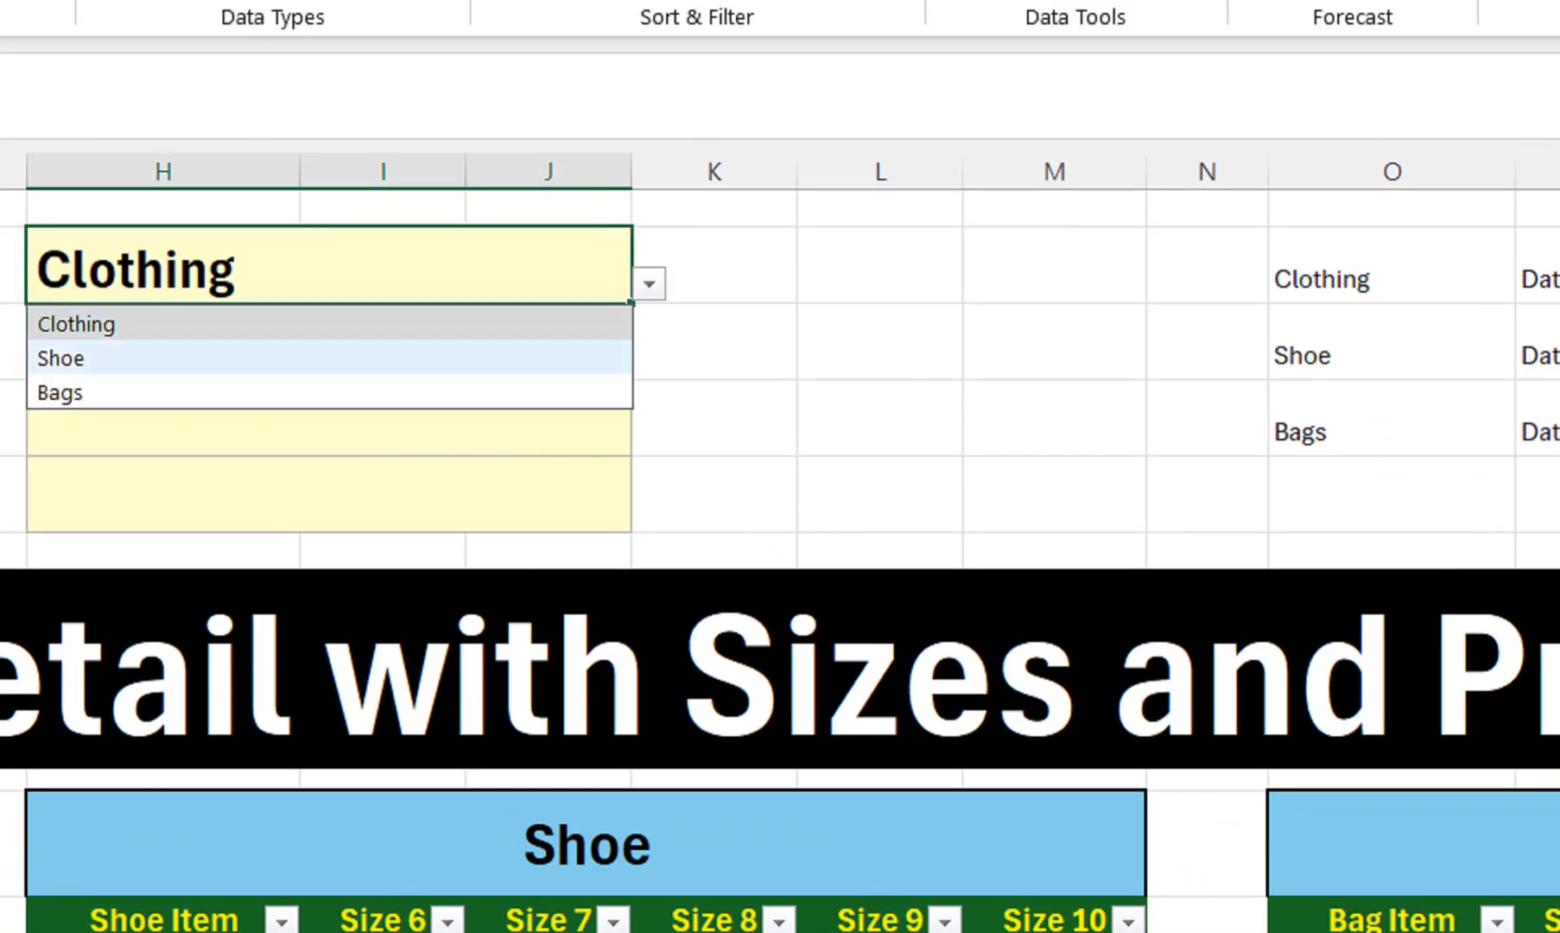
{"action": "left_click", "coordinate": [519, 357]}
{"action": "left_click", "coordinate": [649, 283]}
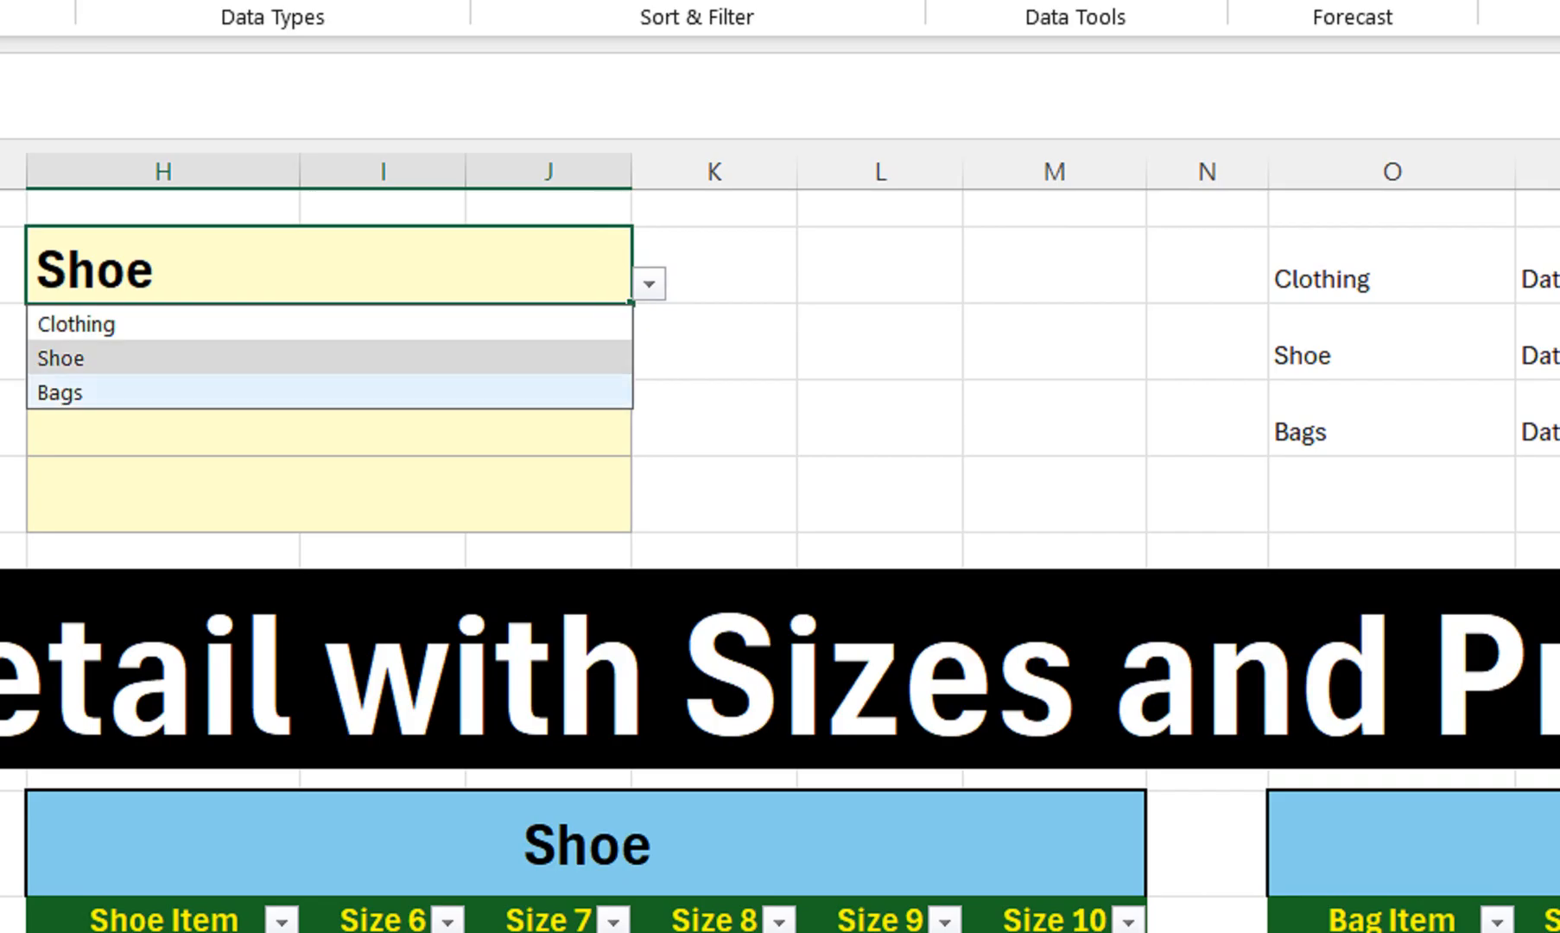
{"action": "left_click", "coordinate": [518, 391]}
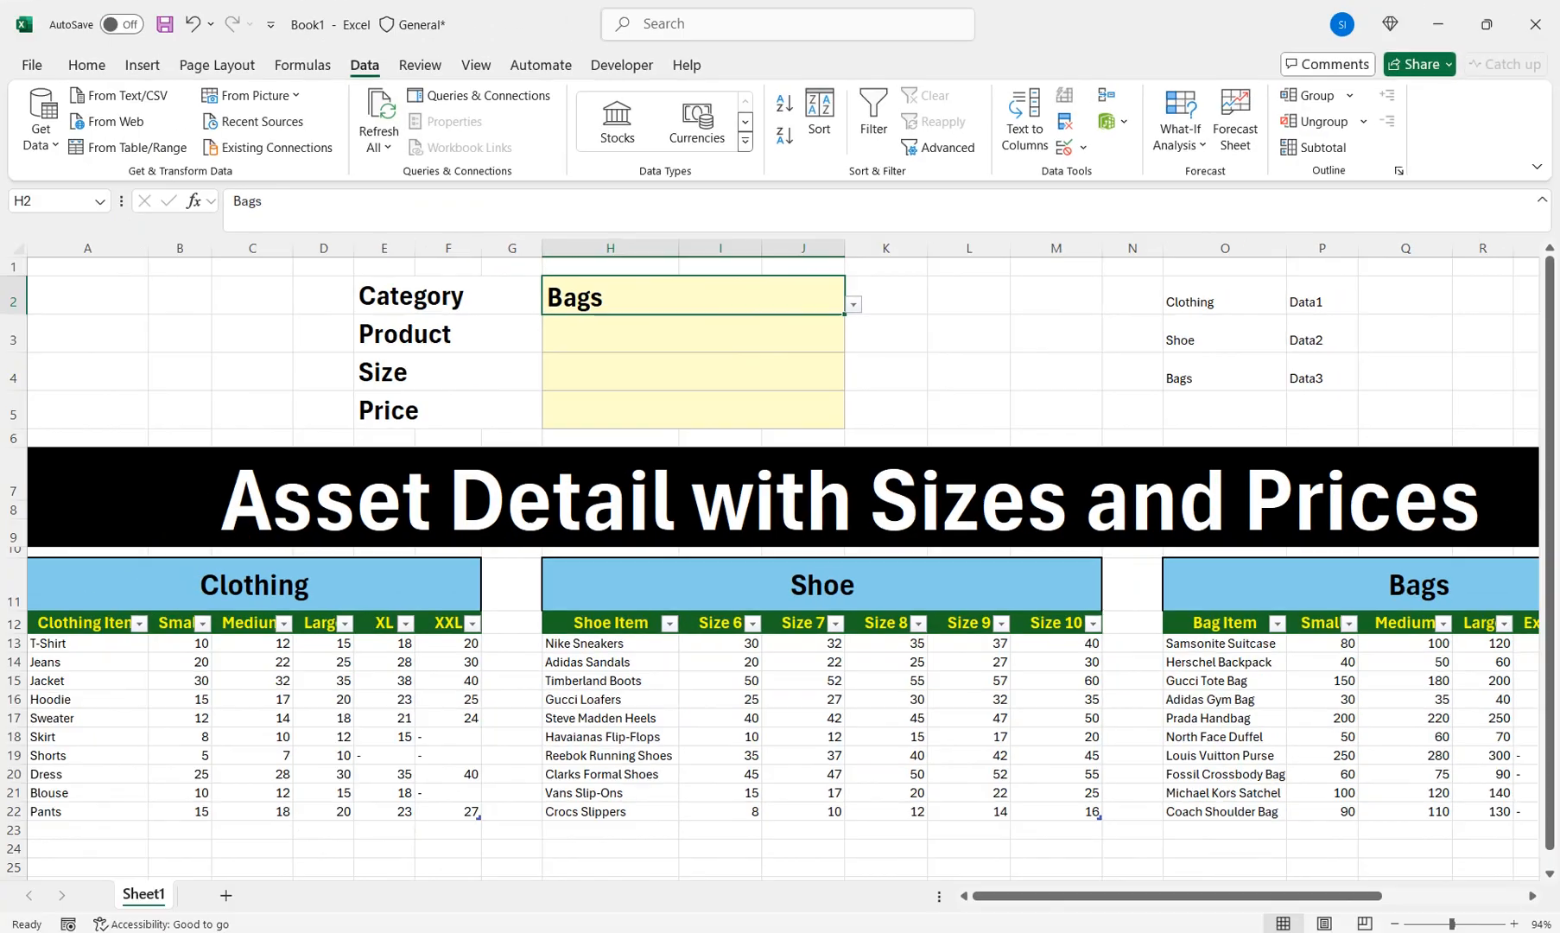
Abandon a first formula attempt and set K2's font colour to Automatic
{"action": "left_click", "coordinate": [714, 265]}
{"action": "type", "text": "="}
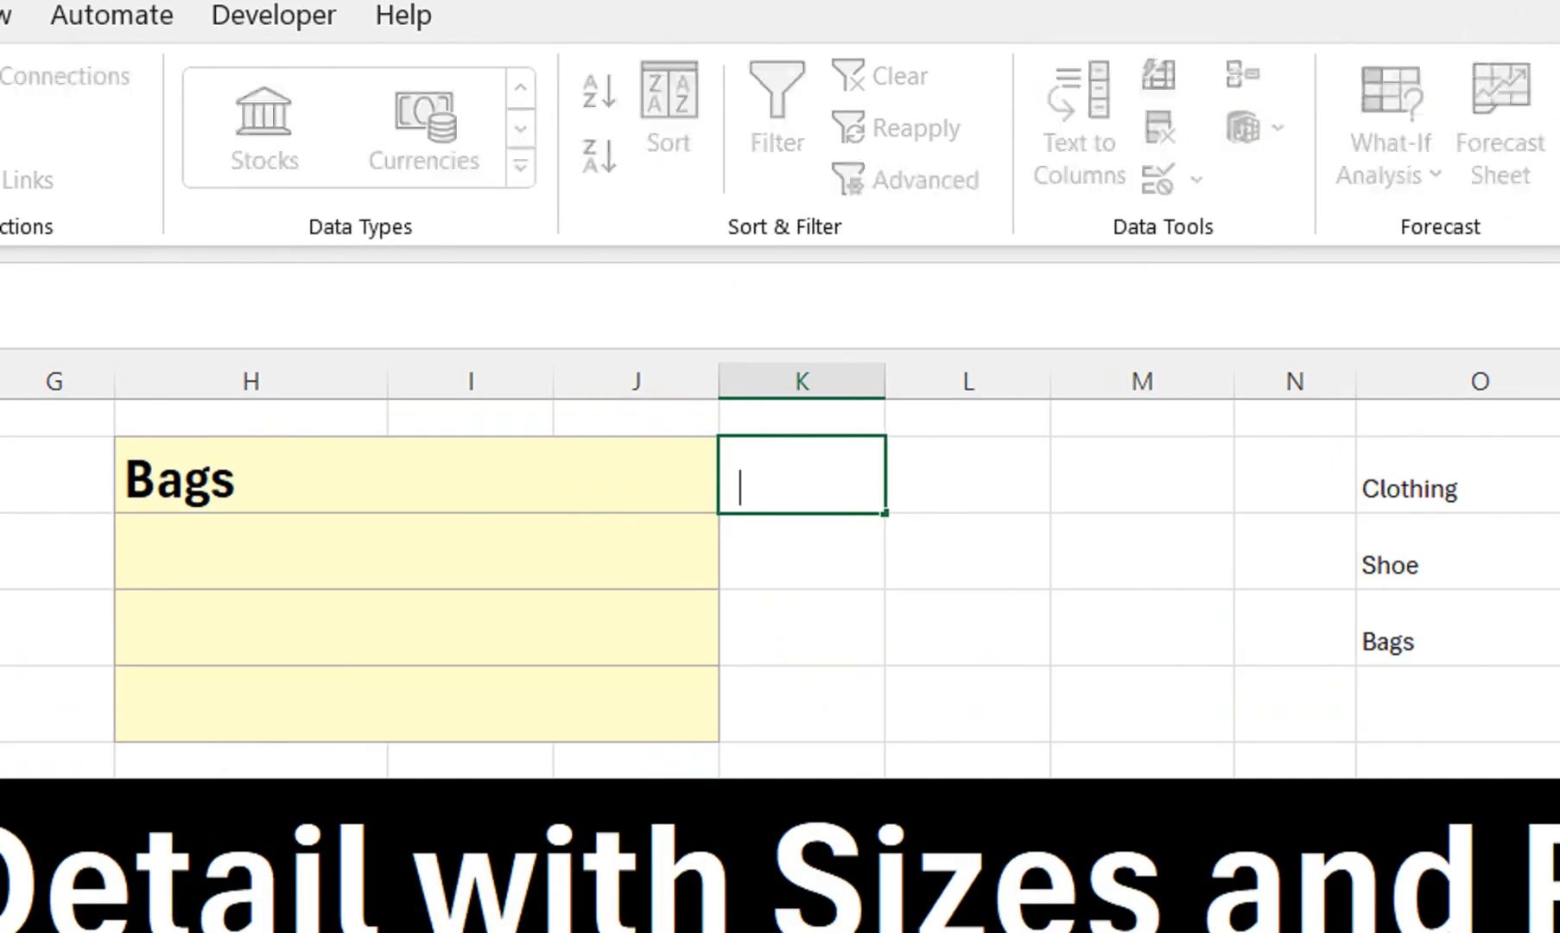
{"action": "type", "text": "xl"}
{"action": "key", "text": "Tab"}
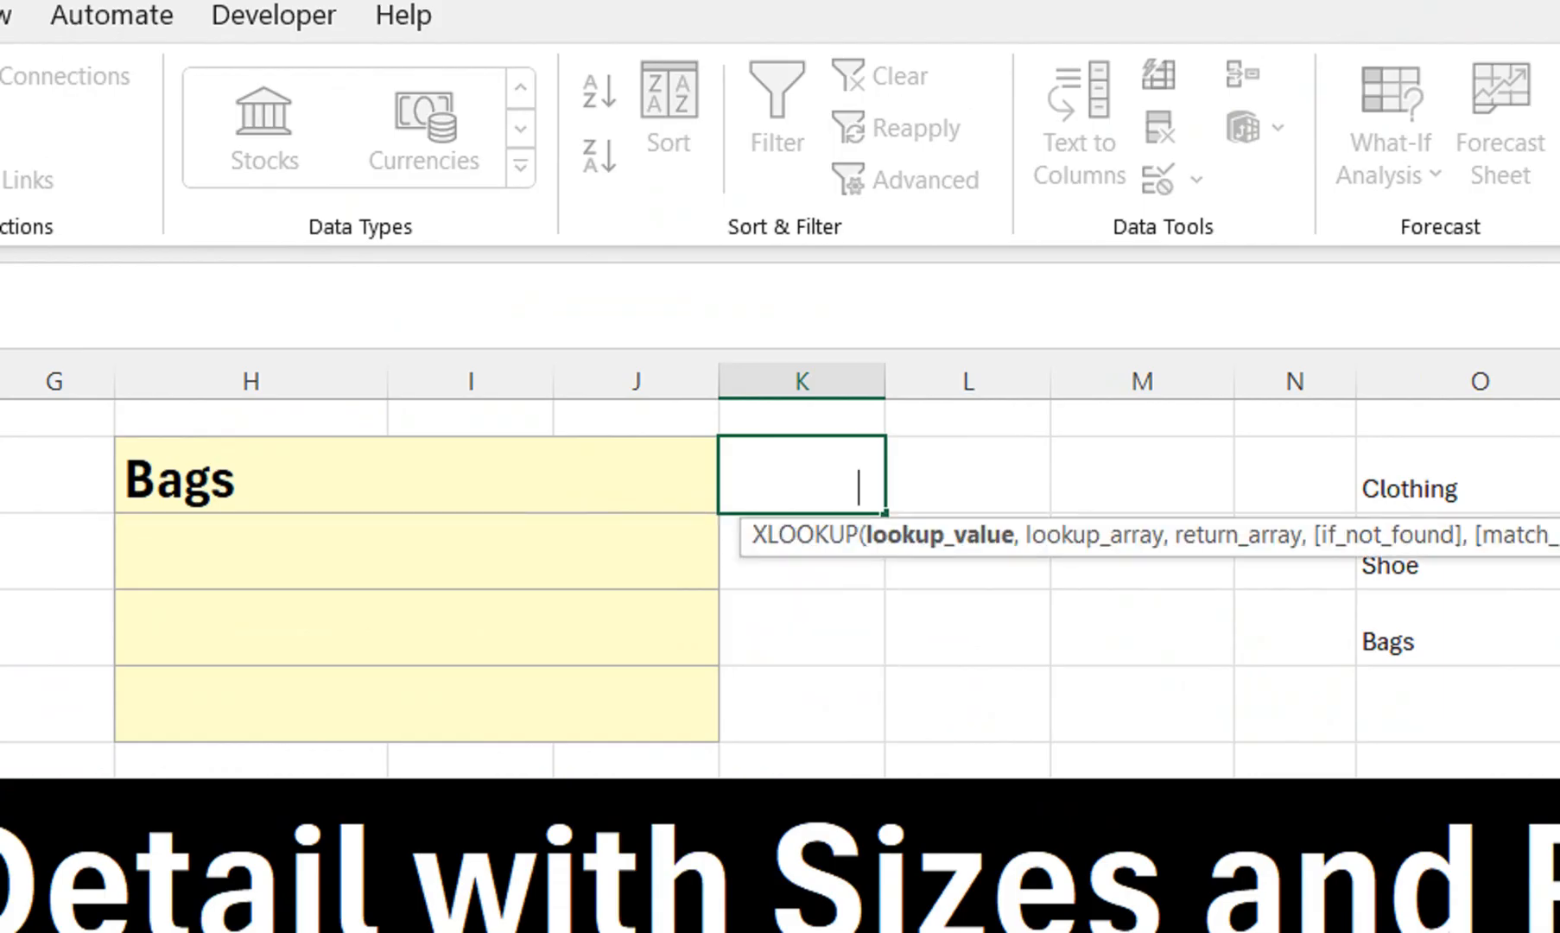
{"action": "key", "text": "BackSpace"}
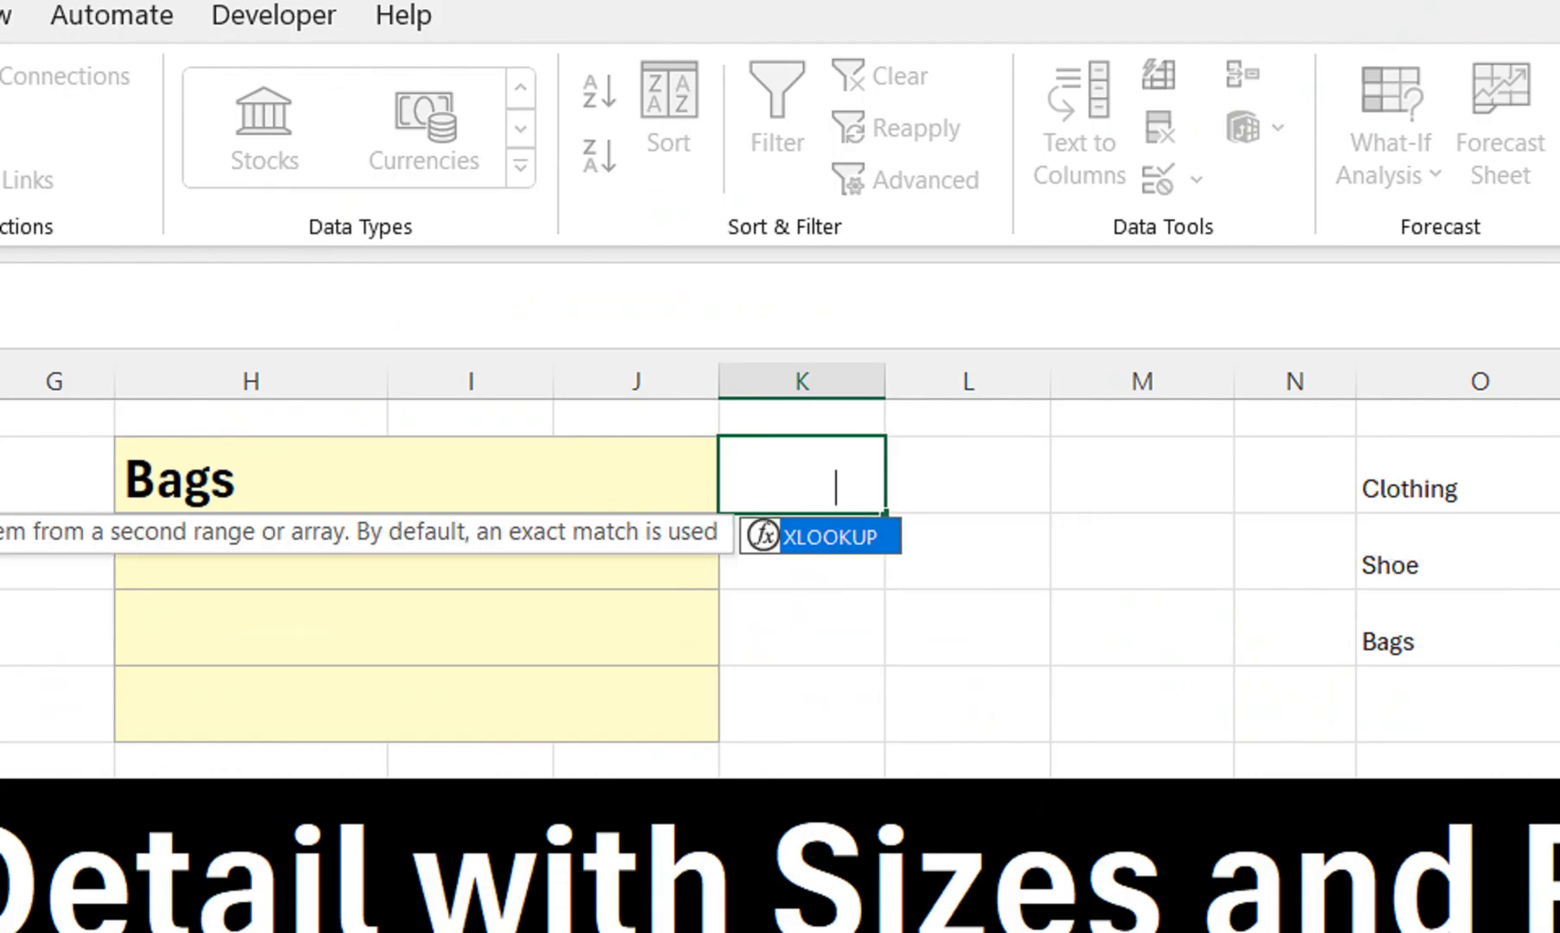
{"action": "key", "text": "Escape"}
{"action": "key", "text": "Escape"}
{"action": "key", "text": "Down"}
{"action": "key", "text": "Down"}
{"action": "key", "text": "Up"}
{"action": "key", "text": "Up"}
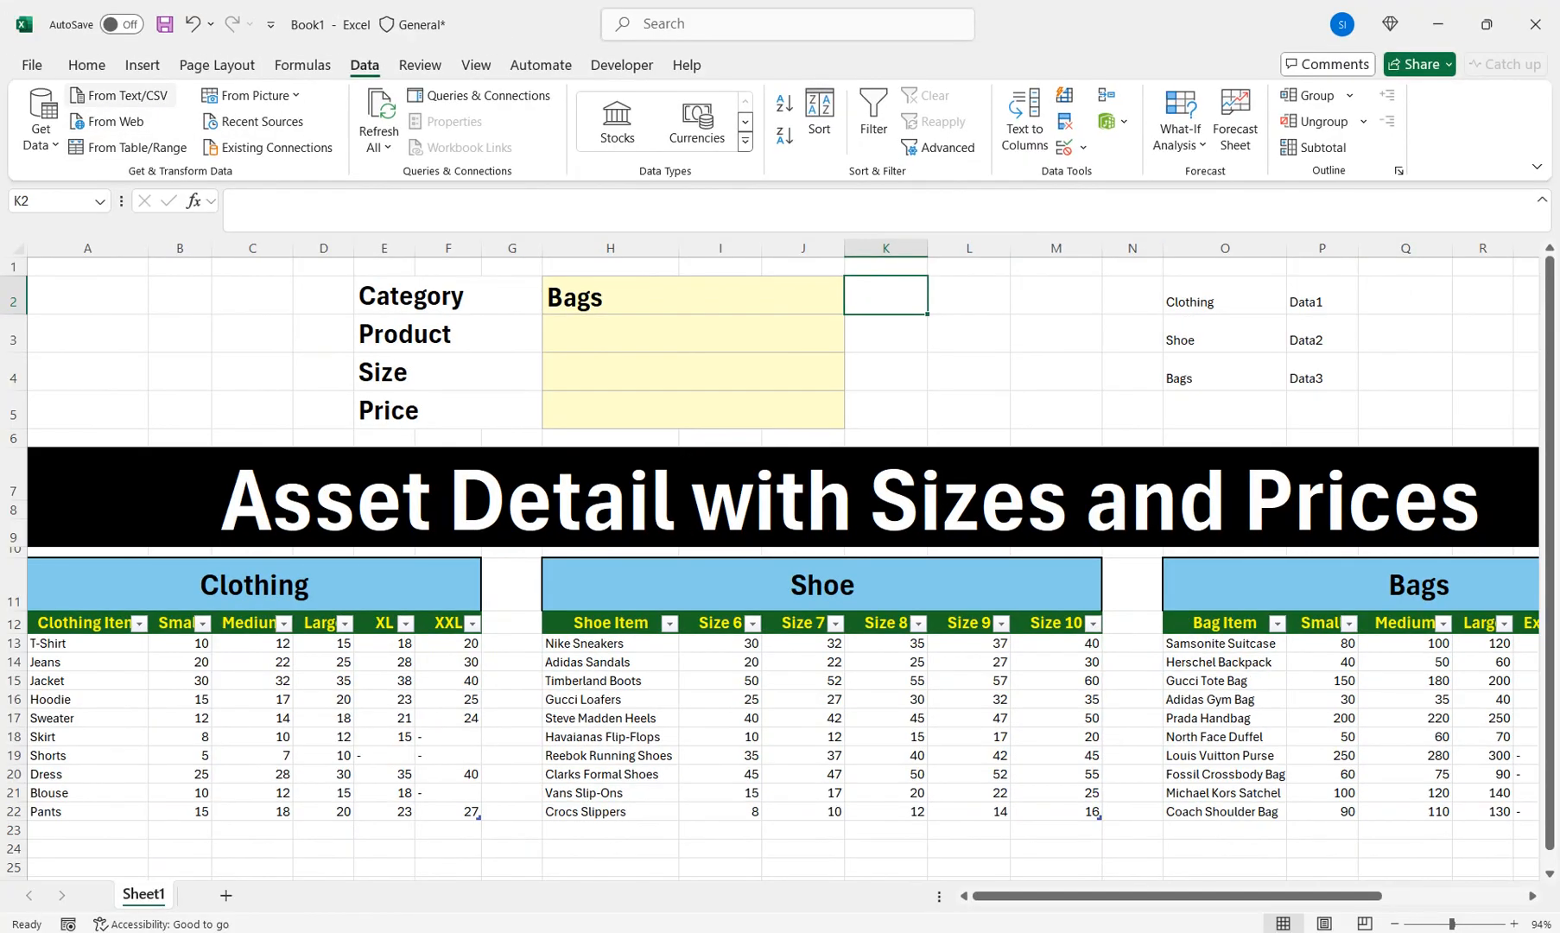
{"action": "left_click", "coordinate": [87, 65]}
{"action": "left_click", "coordinate": [333, 136]}
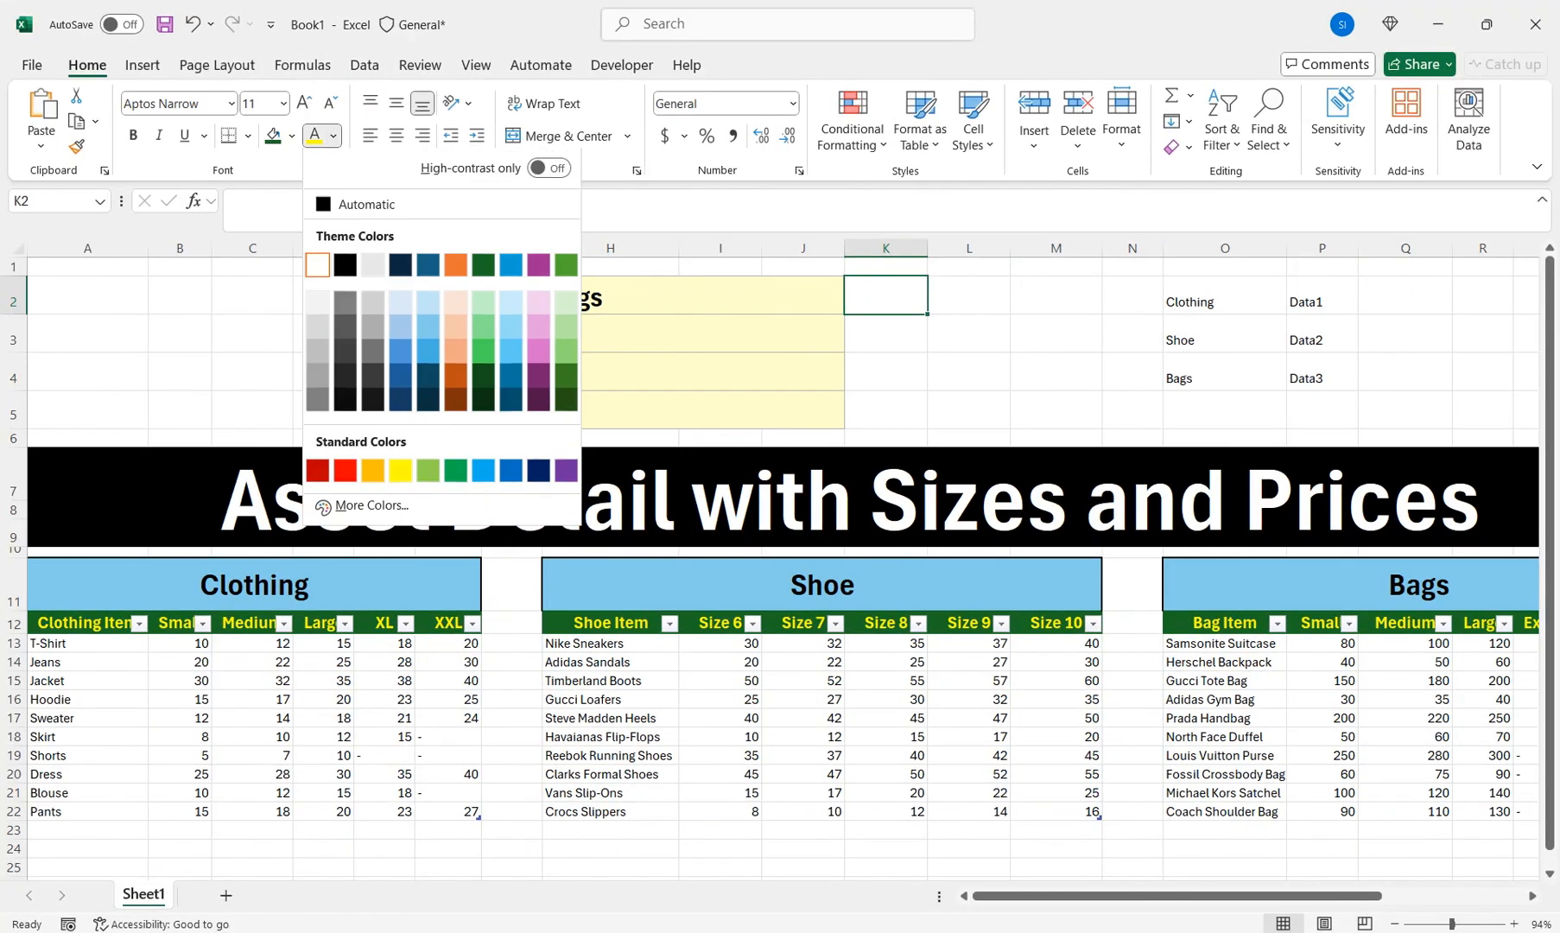
{"action": "left_click", "coordinate": [365, 205]}
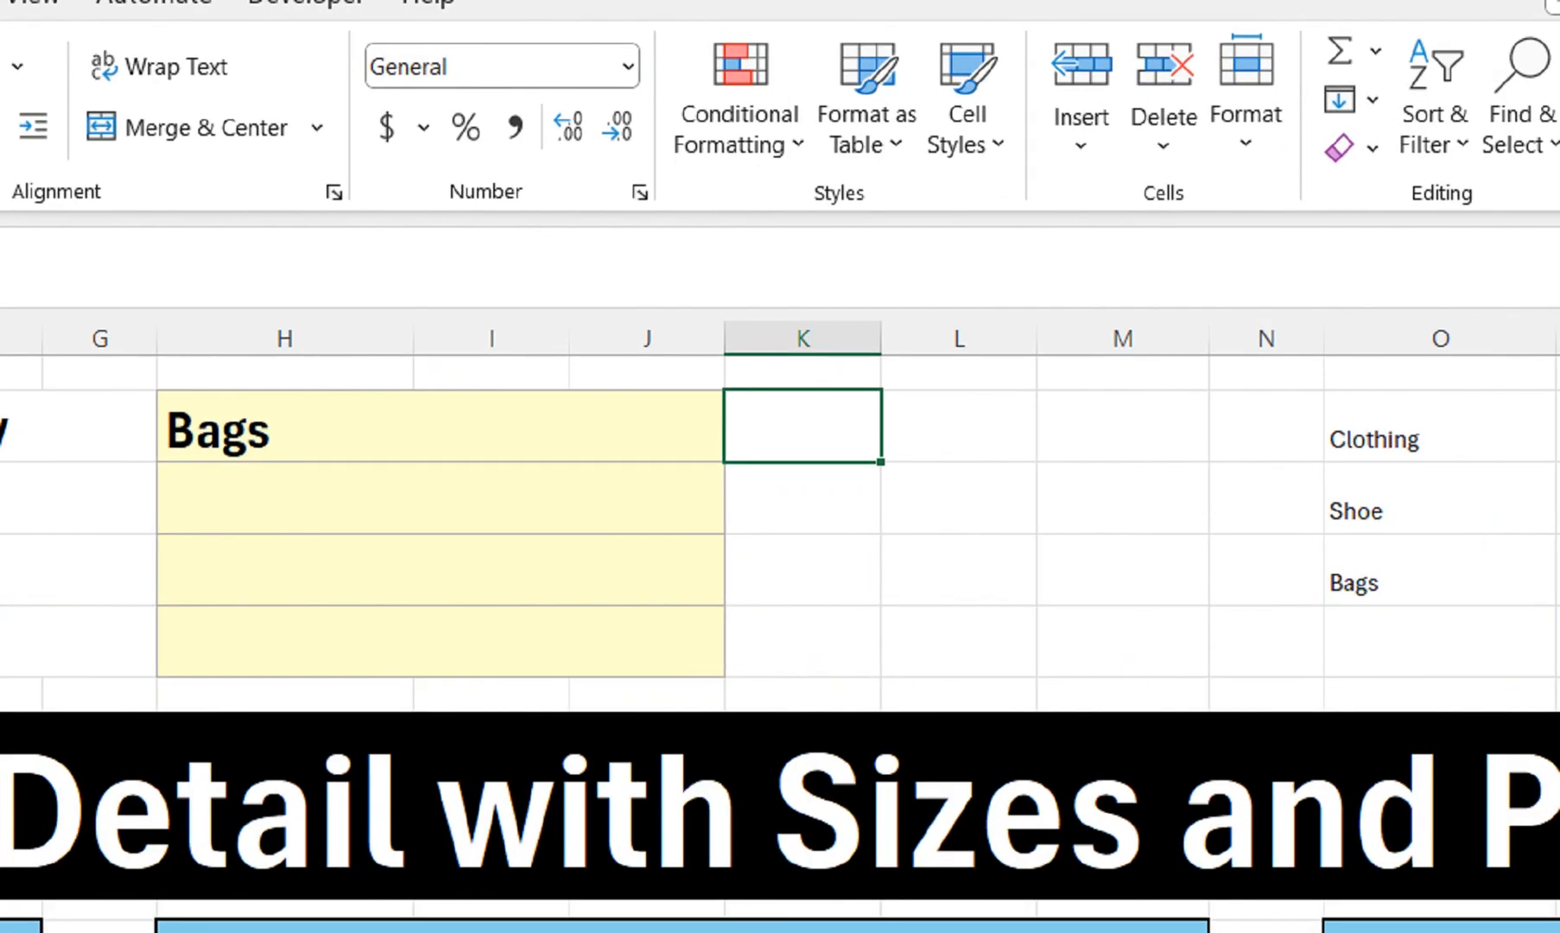
Enter =XLOOKUP(H2,O2:O4,P2:P4) in K2
{"action": "type", "text": "=XLOOKUP("}
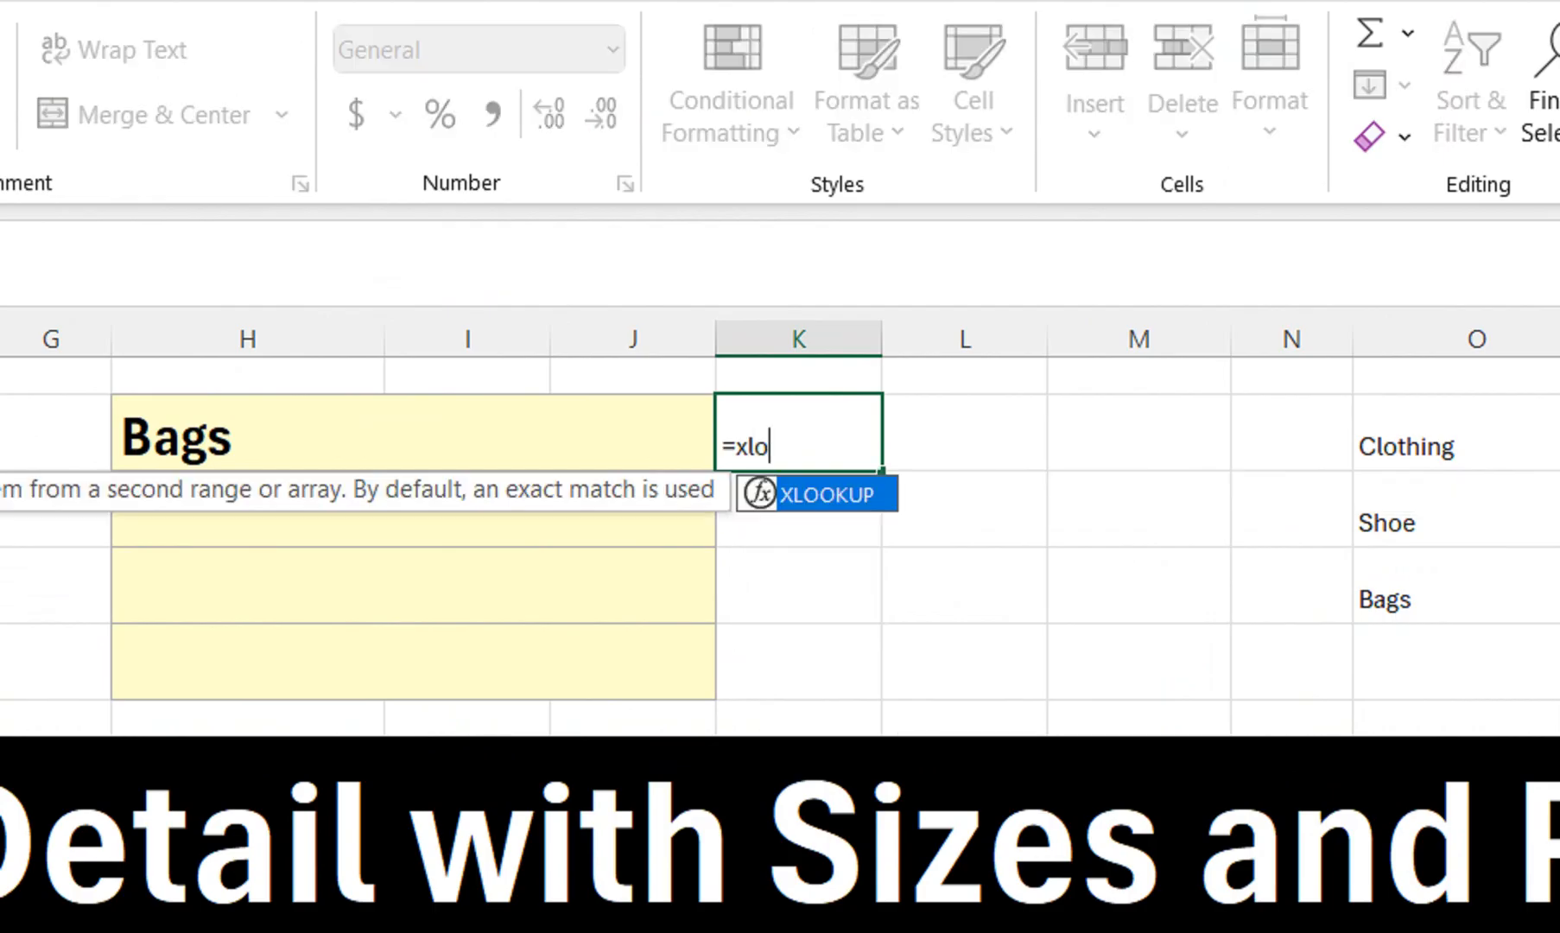
{"action": "key", "text": "Left"}
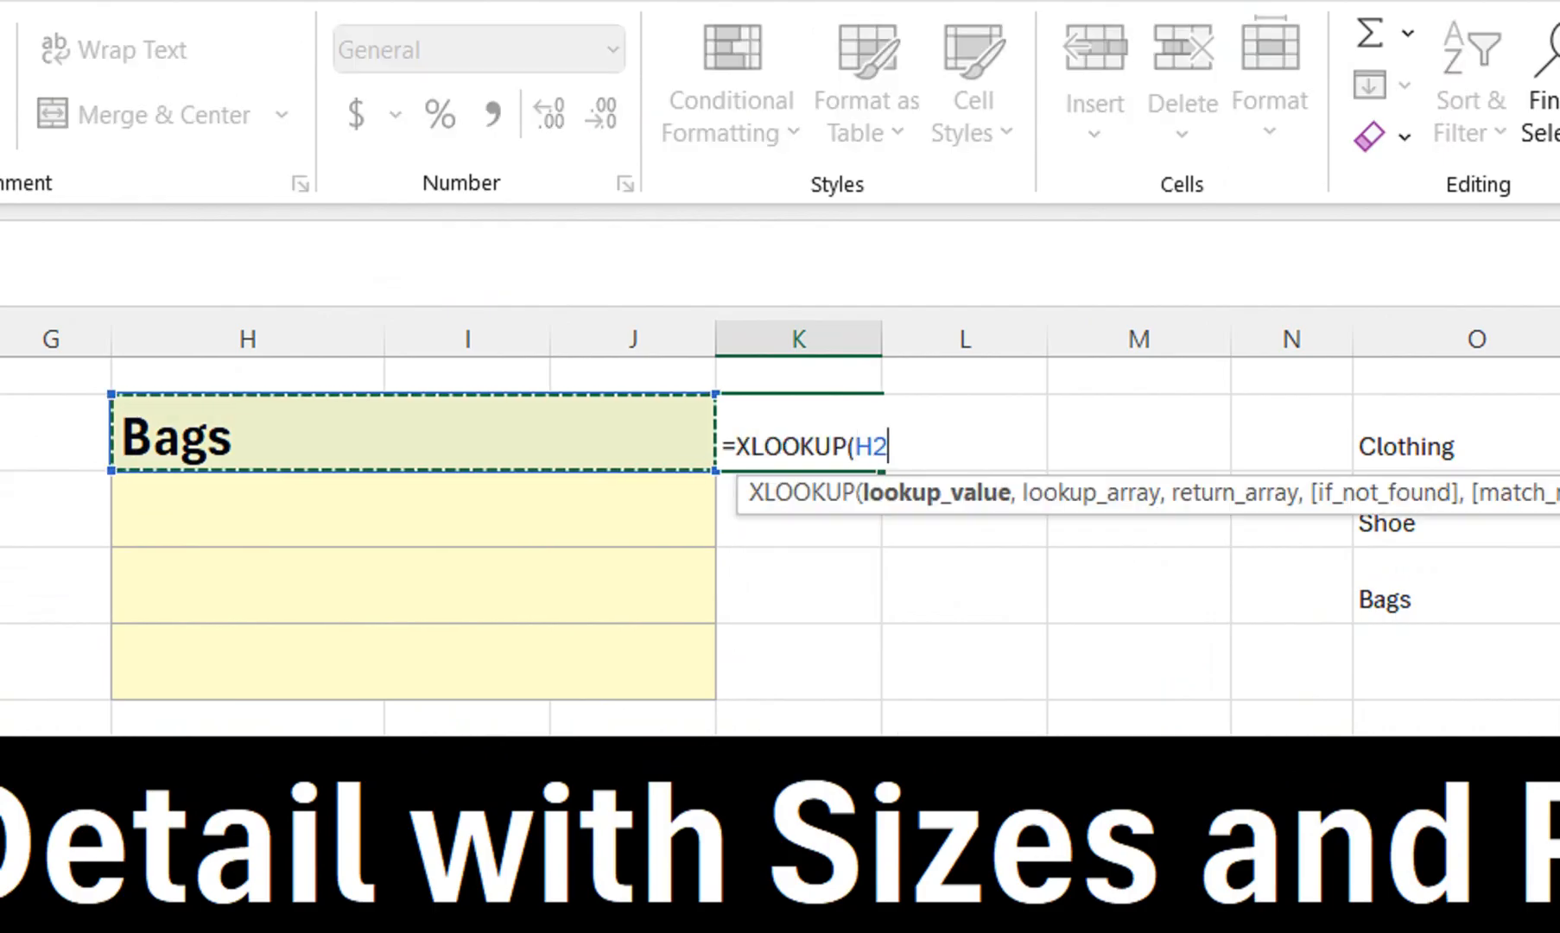
{"action": "type", "text": ","}
{"action": "left_click_drag", "start_coordinate": [1477, 446], "coordinate": [1477, 599]}
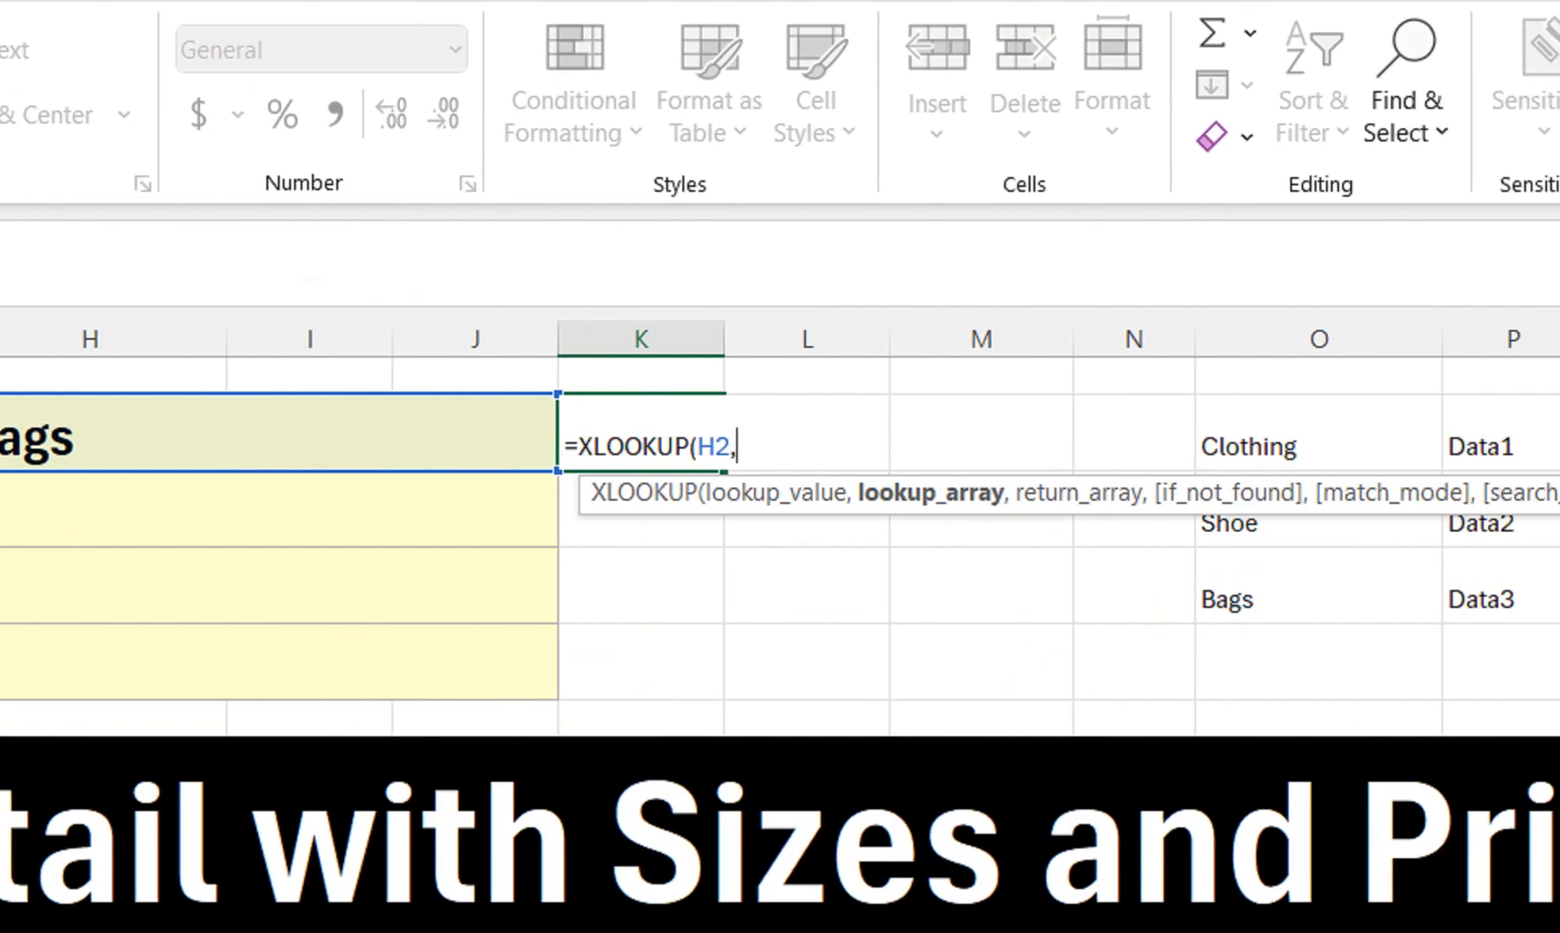
{"action": "type", "text": ","}
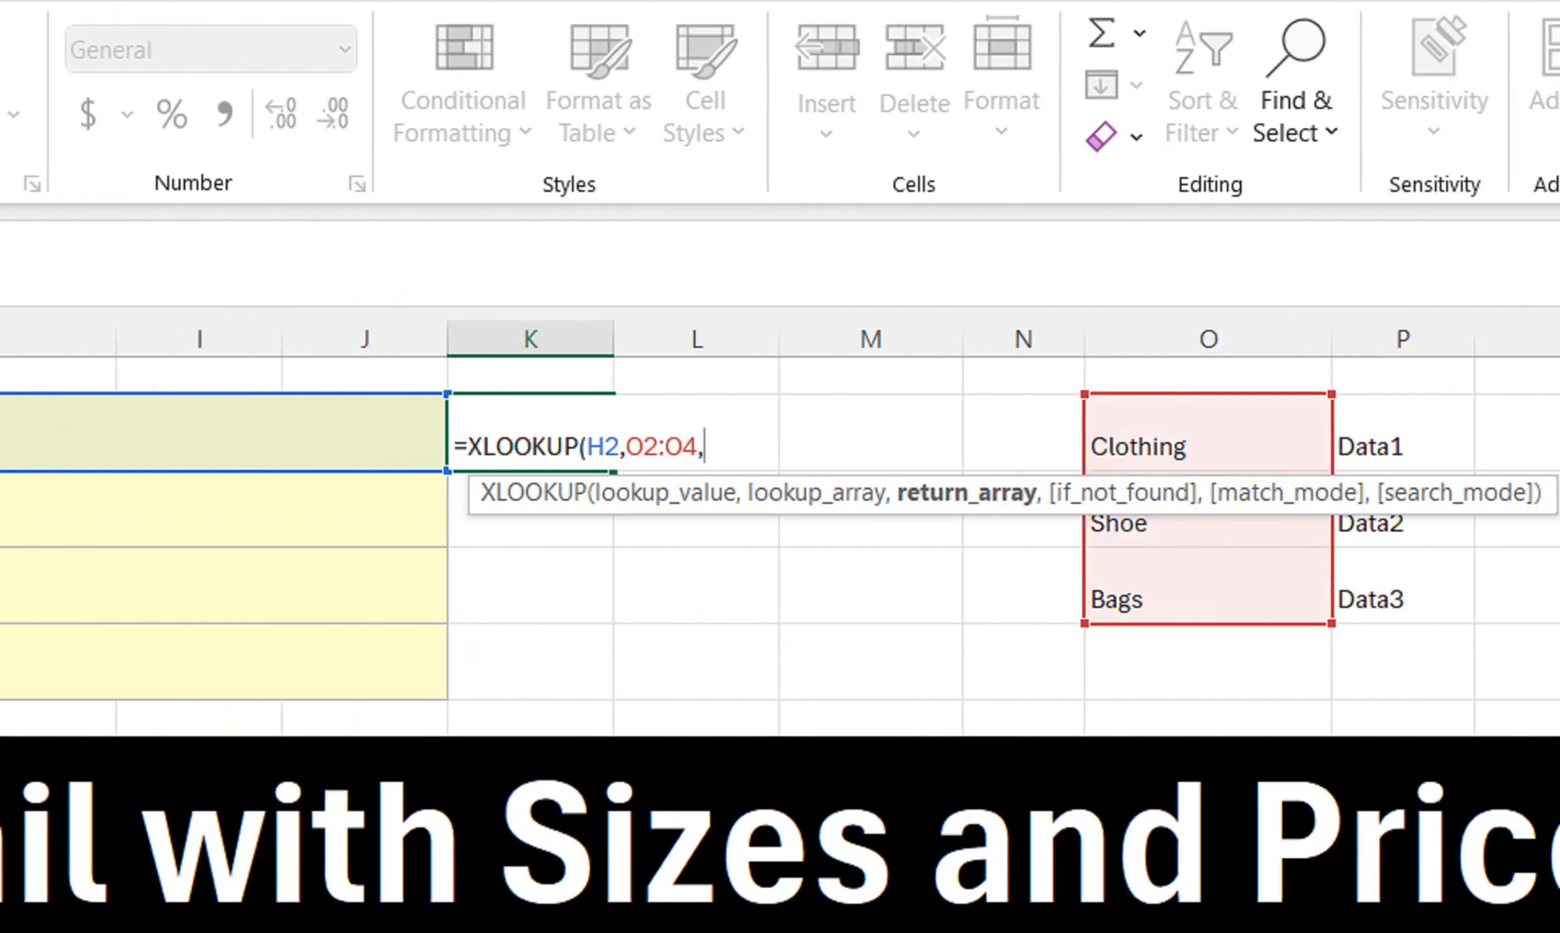
{"action": "left_click_drag", "start_coordinate": [1403, 445], "coordinate": [1403, 600]}
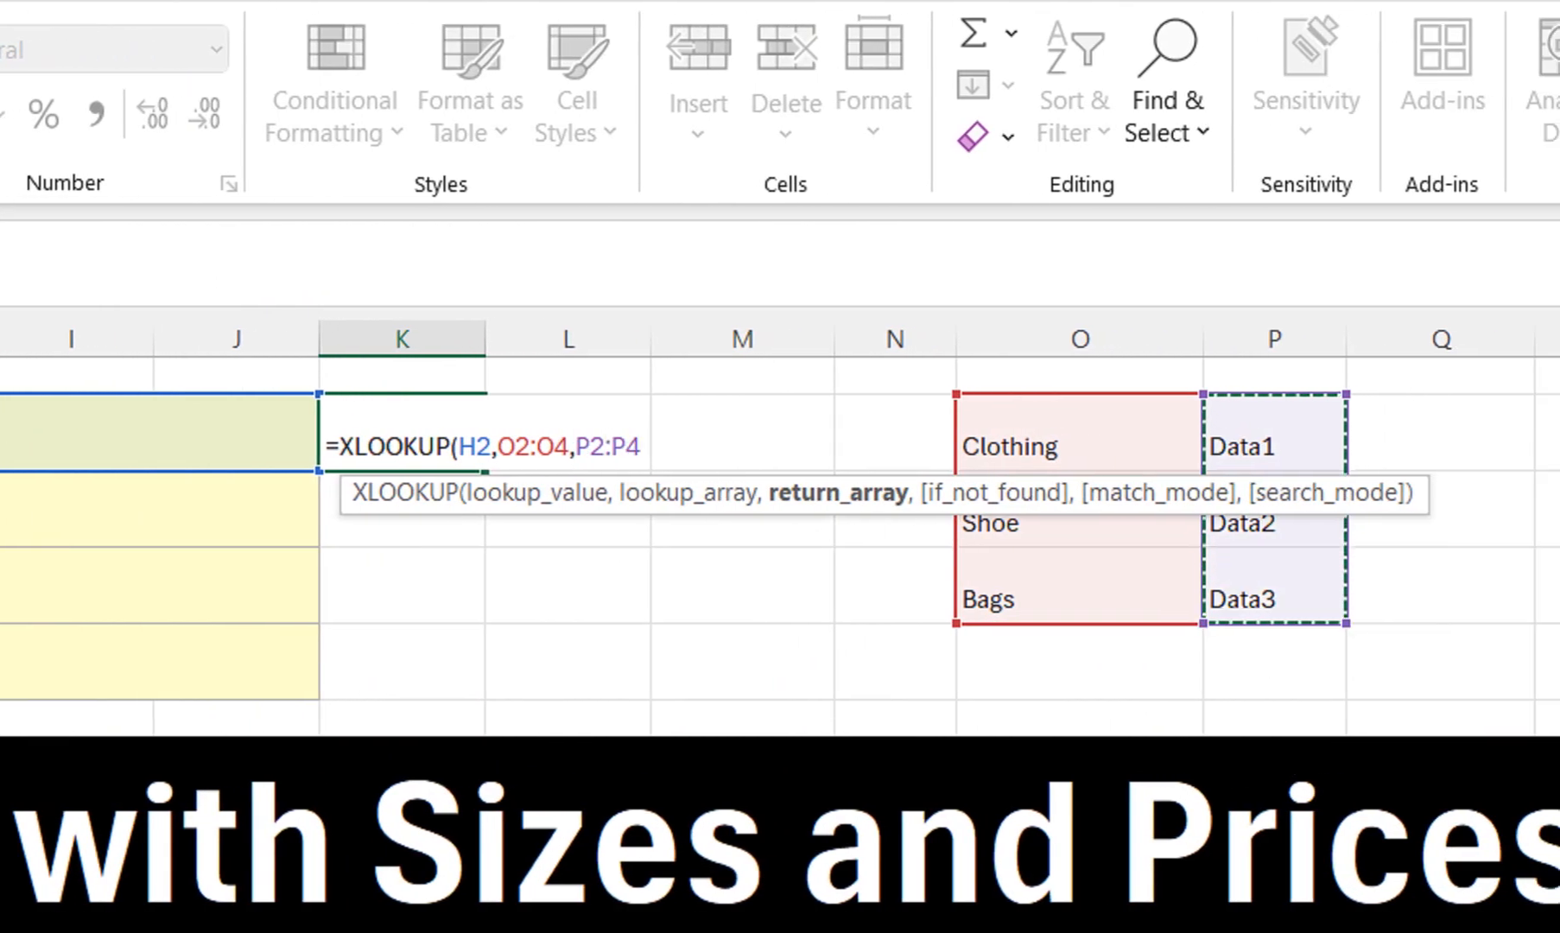
{"action": "type", "text": ")"}
{"action": "key", "text": "Return"}
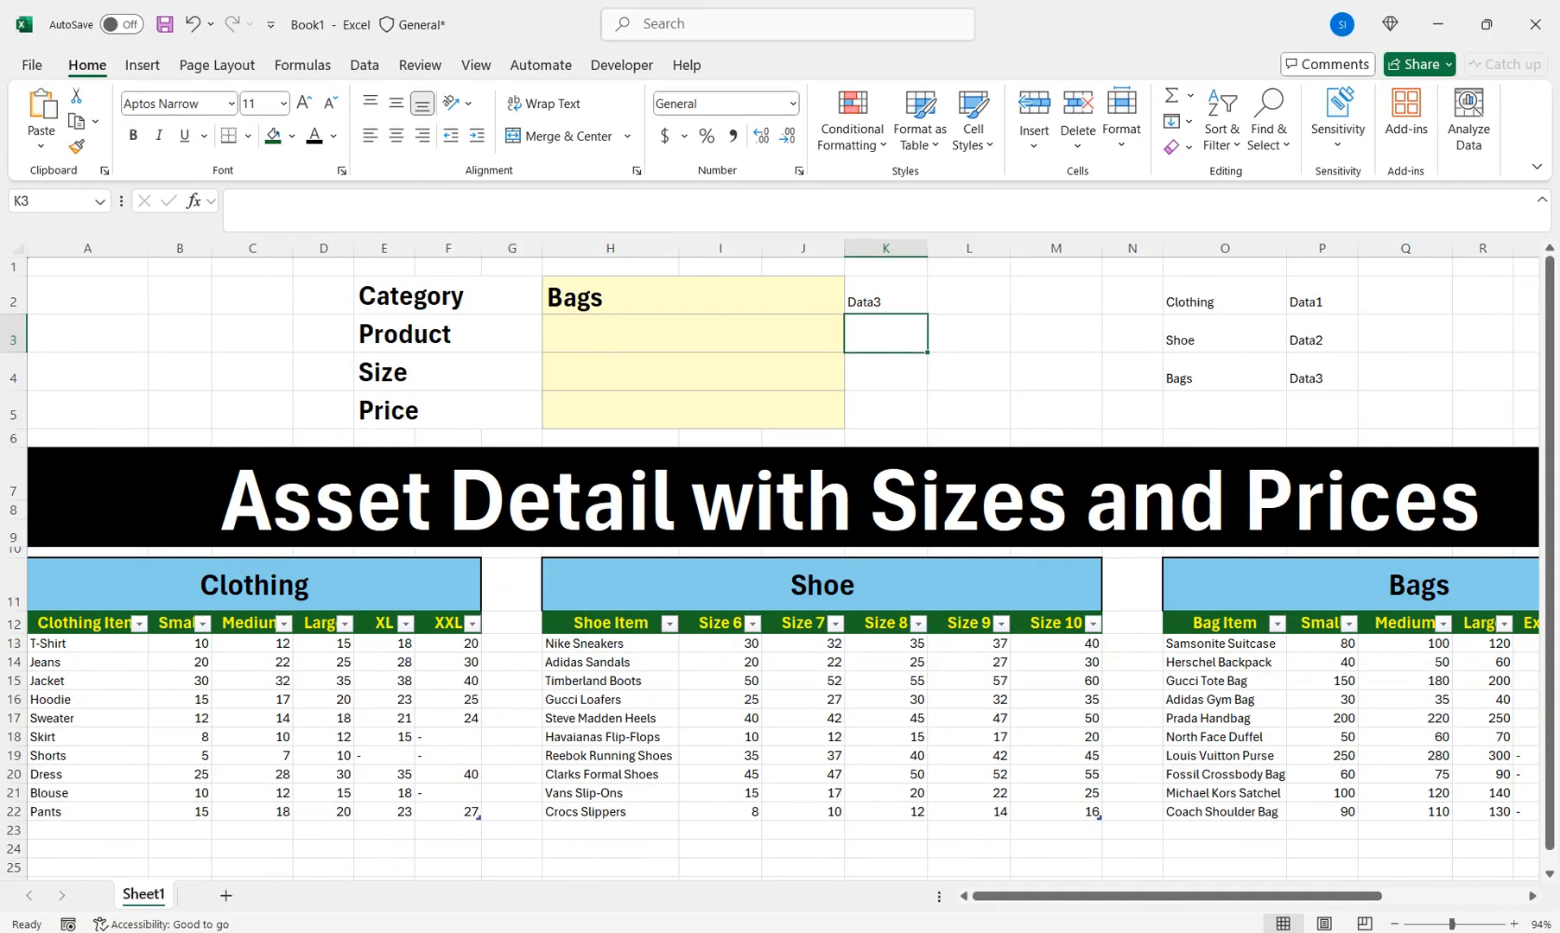
Pick Shoe in the Category drop-down to test the lookup
{"action": "left_click", "coordinate": [799, 297]}
{"action": "left_click", "coordinate": [854, 304]}
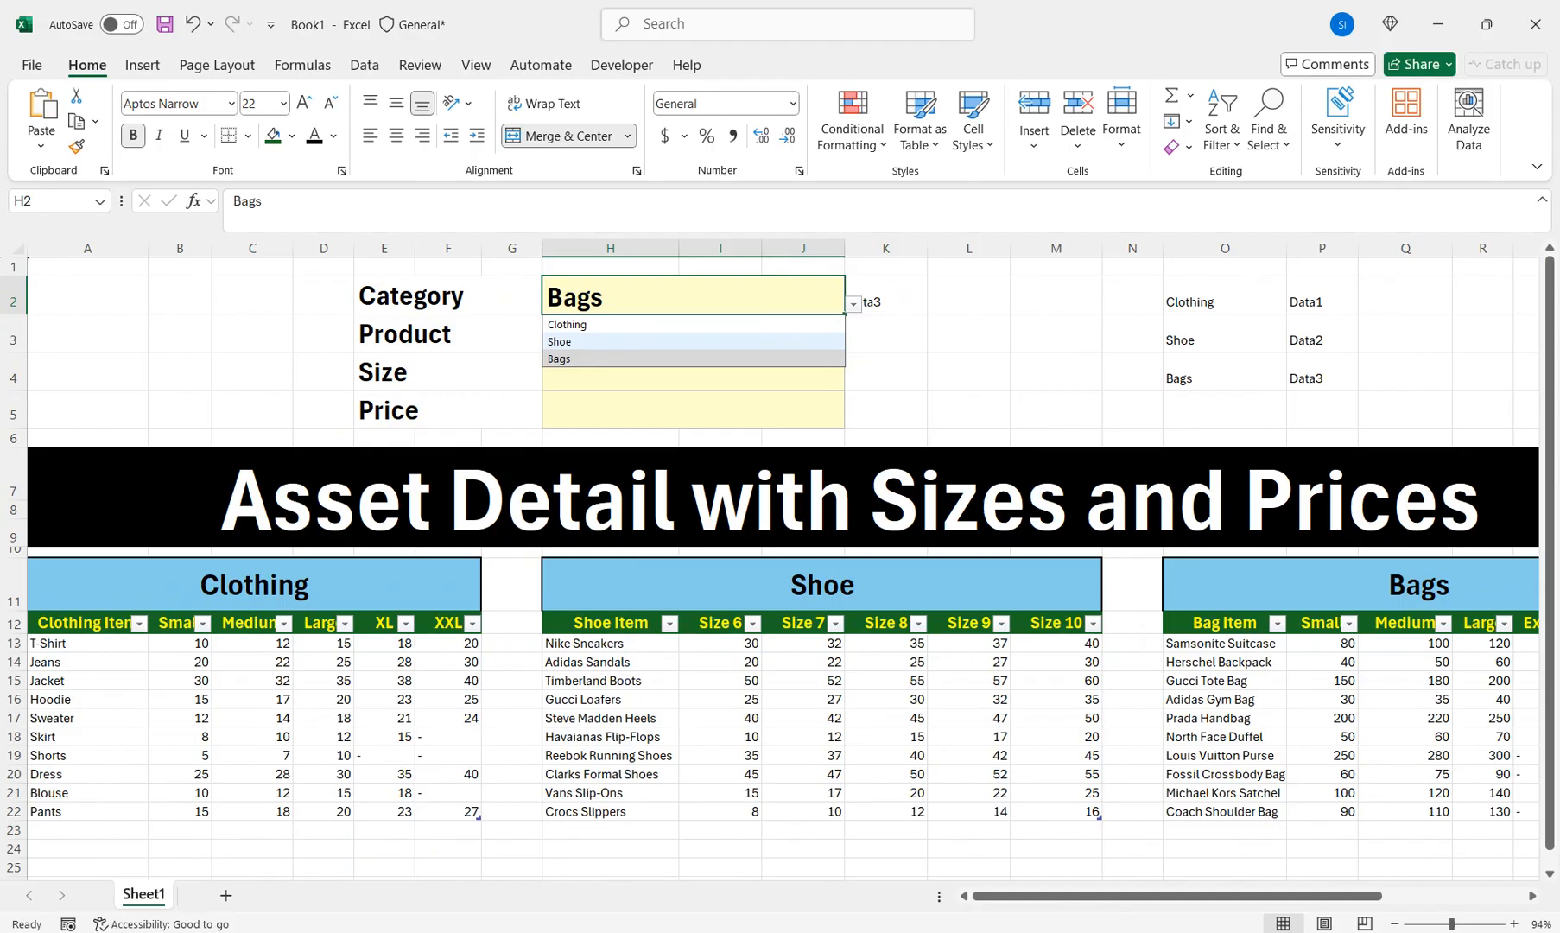
{"action": "left_click", "coordinate": [760, 343]}
Increase the font size of K2 and the helper list O2:P4
{"action": "left_click", "coordinate": [885, 296]}
{"action": "left_click", "coordinate": [304, 104]}
{"action": "left_click", "coordinate": [304, 104]}
{"action": "left_click", "coordinate": [304, 103]}
{"action": "left_click", "coordinate": [304, 104]}
{"action": "left_click", "coordinate": [304, 104]}
{"action": "left_click", "coordinate": [304, 103]}
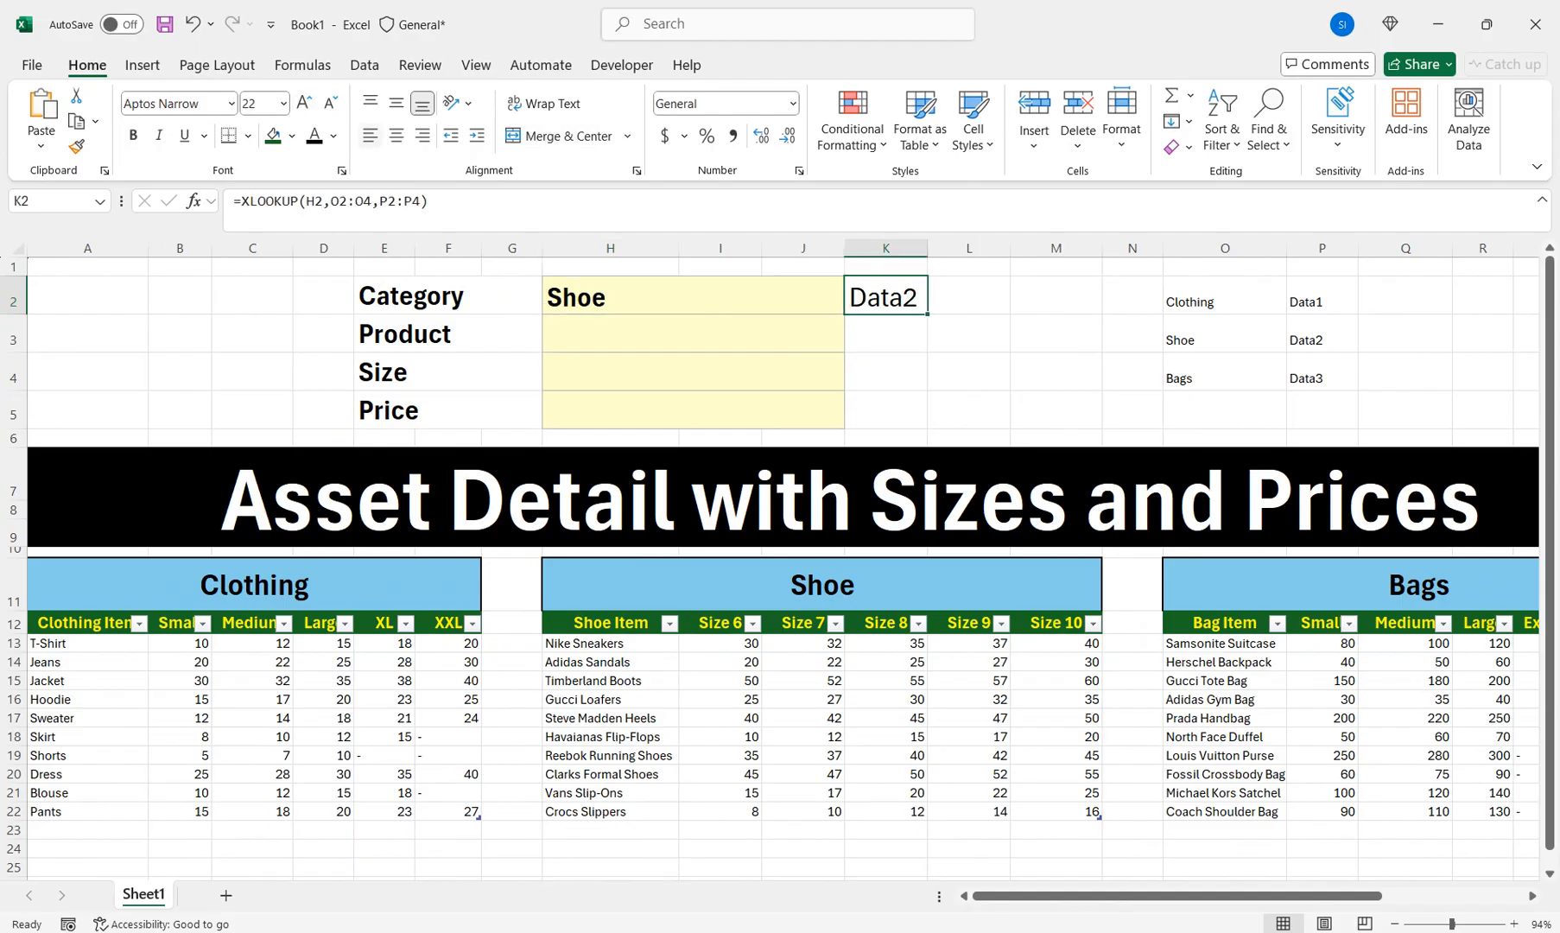
{"action": "left_click_drag", "start_coordinate": [1224, 298], "coordinate": [1321, 375]}
{"action": "left_click", "coordinate": [305, 104]}
{"action": "left_click", "coordinate": [304, 104]}
{"action": "left_click", "coordinate": [304, 103]}
{"action": "left_click", "coordinate": [304, 104]}
{"action": "left_click", "coordinate": [304, 103]}
Set the Category in H2 to Clothing
{"action": "left_click", "coordinate": [1224, 267]}
{"action": "left_click", "coordinate": [1224, 298]}
{"action": "left_click", "coordinate": [693, 296]}
{"action": "left_click", "coordinate": [853, 304]}
{"action": "left_click", "coordinate": [567, 324]}
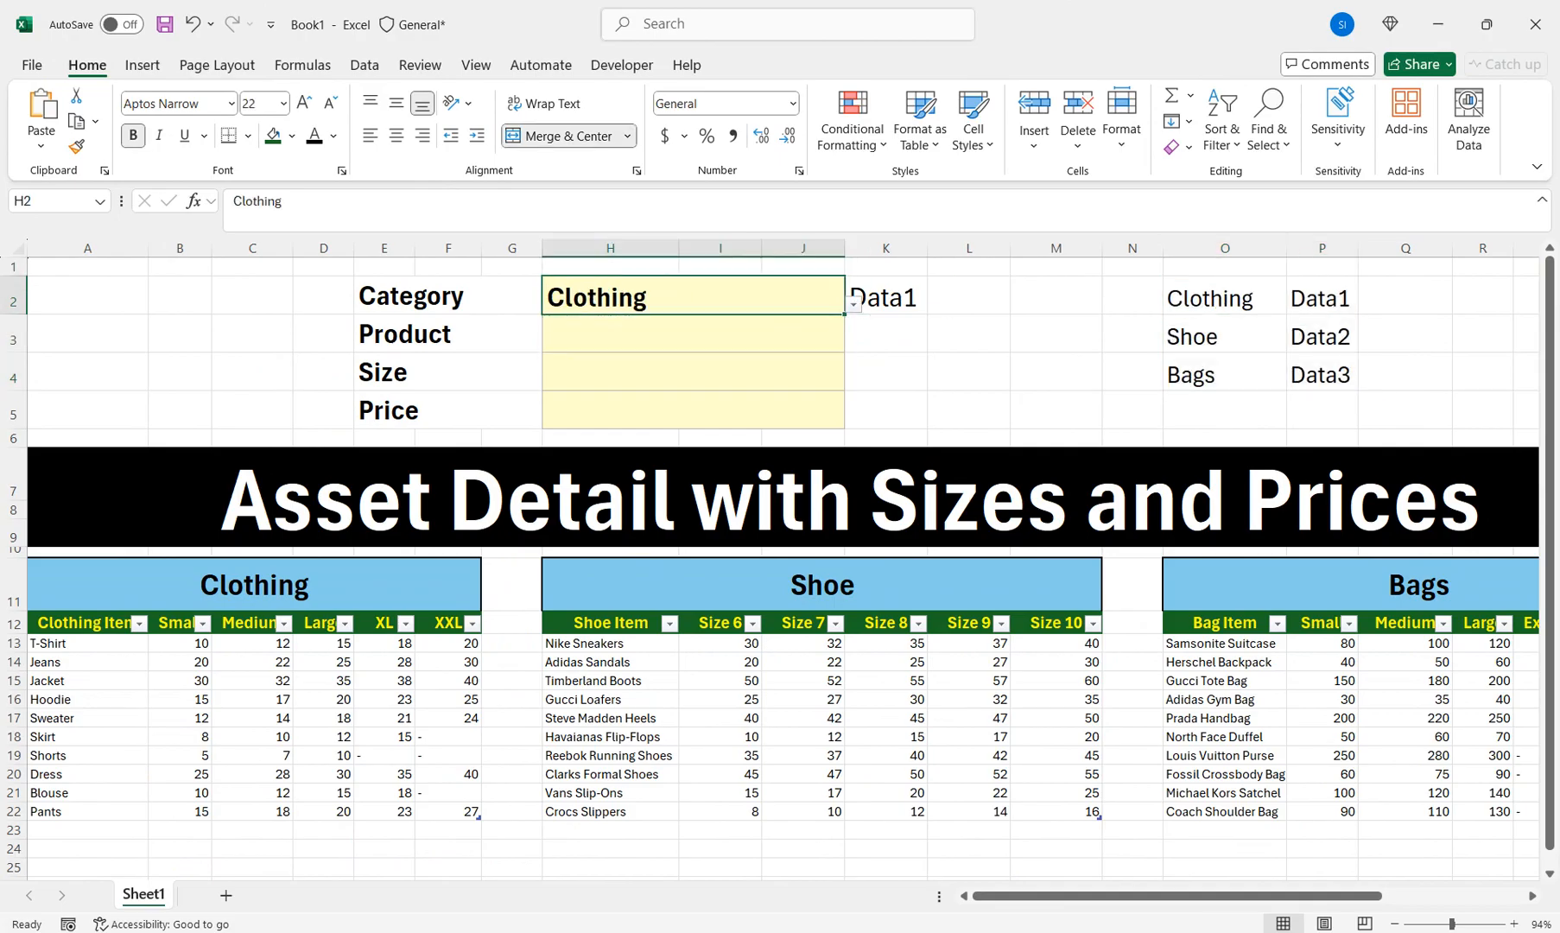
{"action": "left_click", "coordinate": [968, 372]}
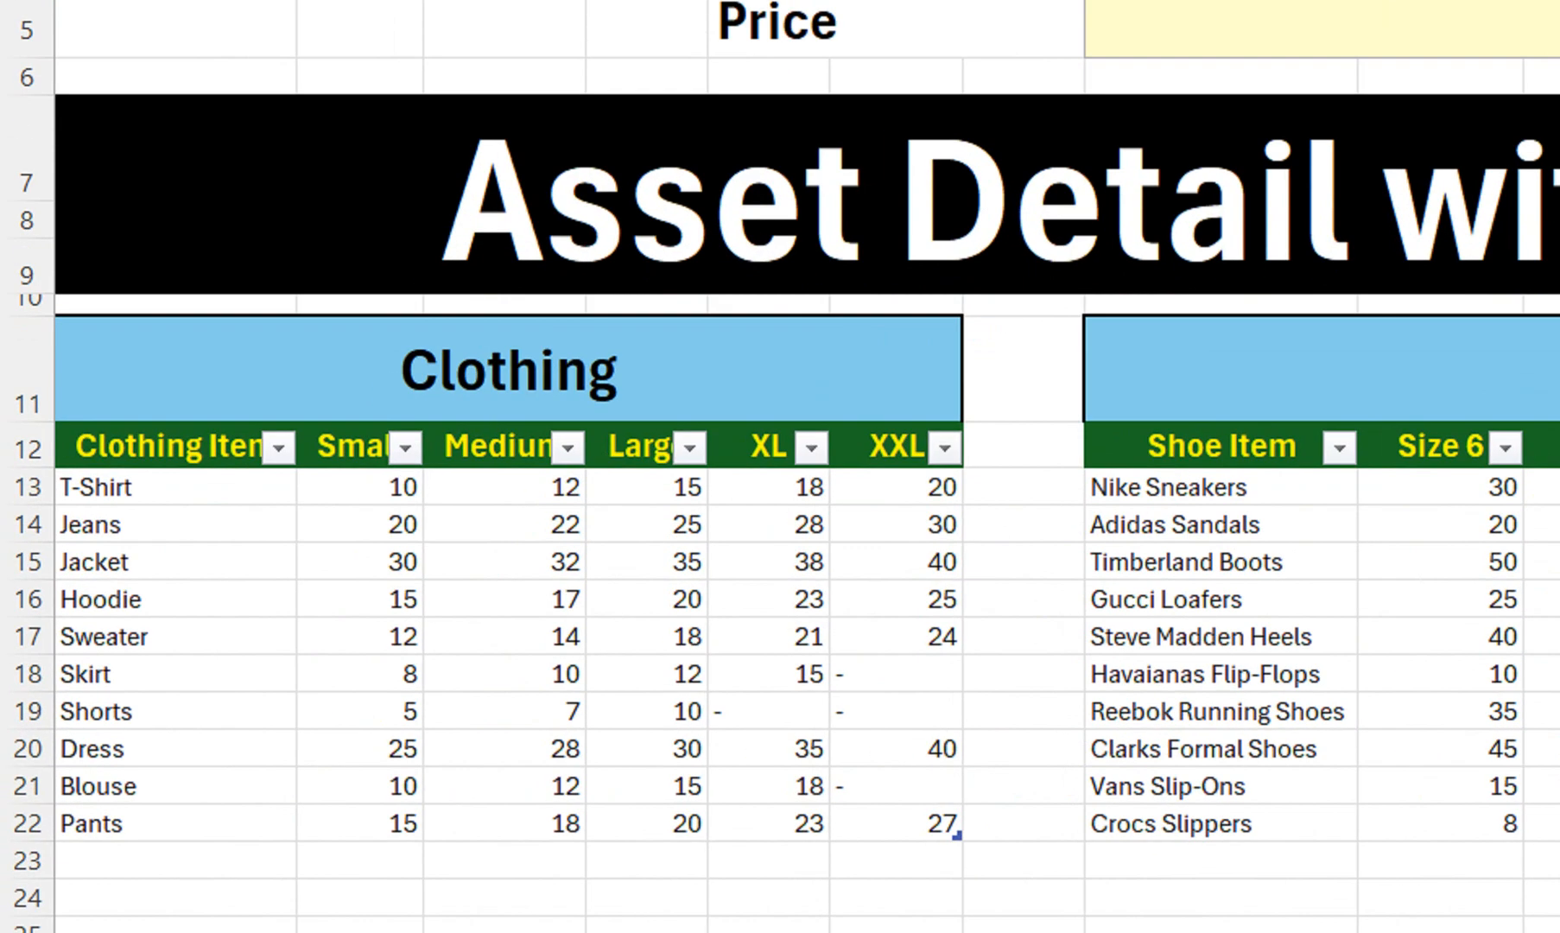
Name the clothing item range, T-Shirt through Pants, 'Data' in the Name Box
{"action": "left_click_drag", "start_coordinate": [86, 642], "coordinate": [86, 736]}
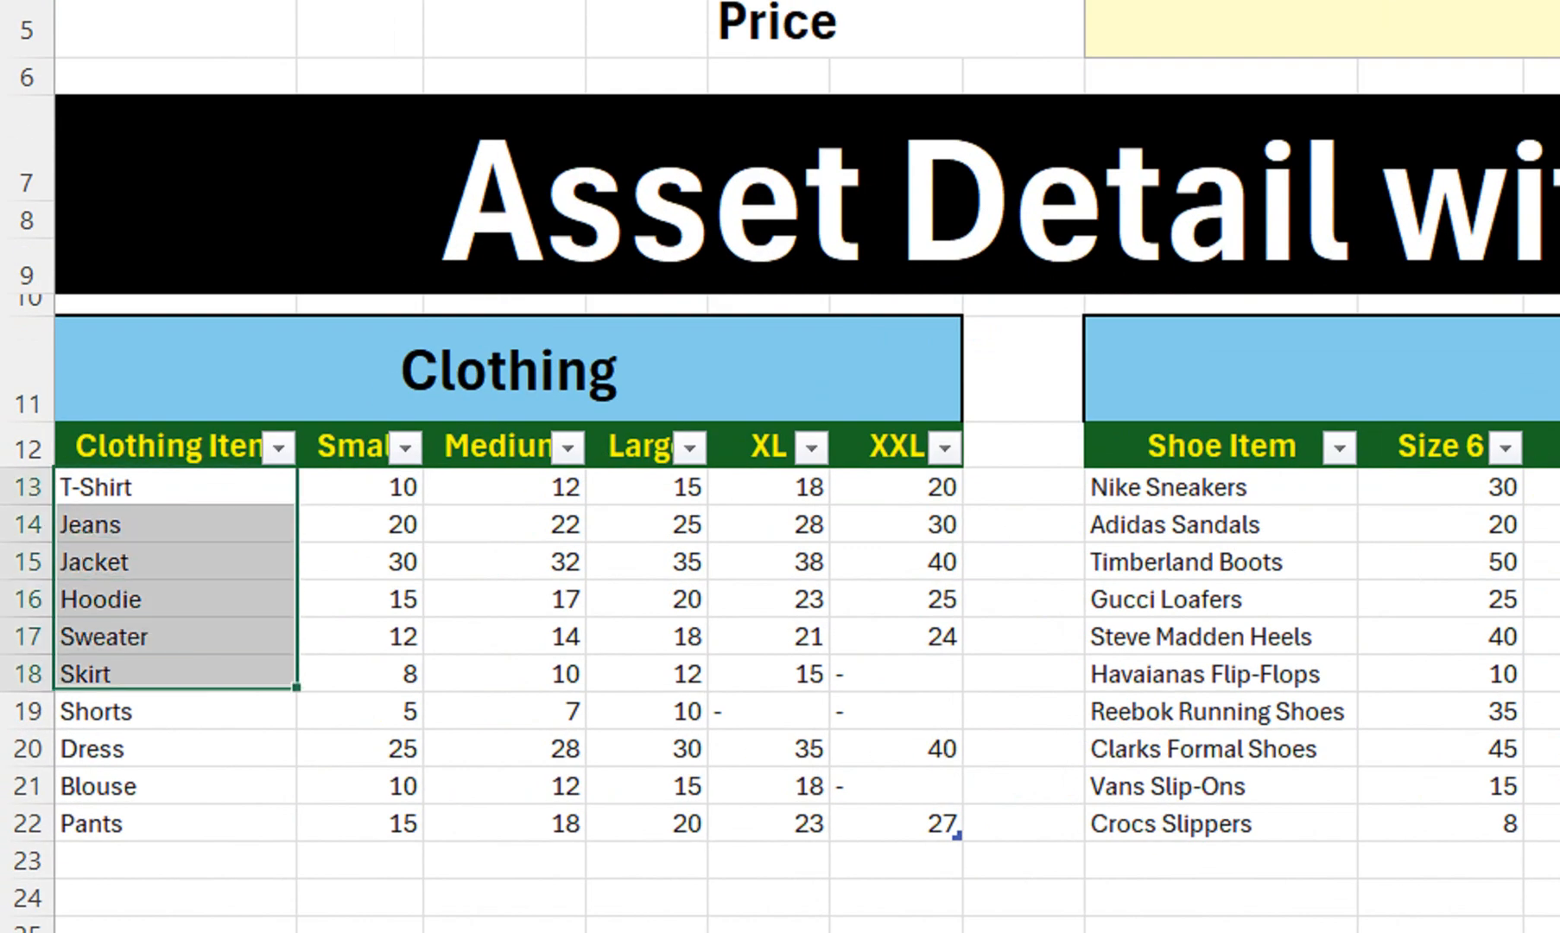
{"action": "left_click_drag", "start_coordinate": [86, 674], "coordinate": [87, 823]}
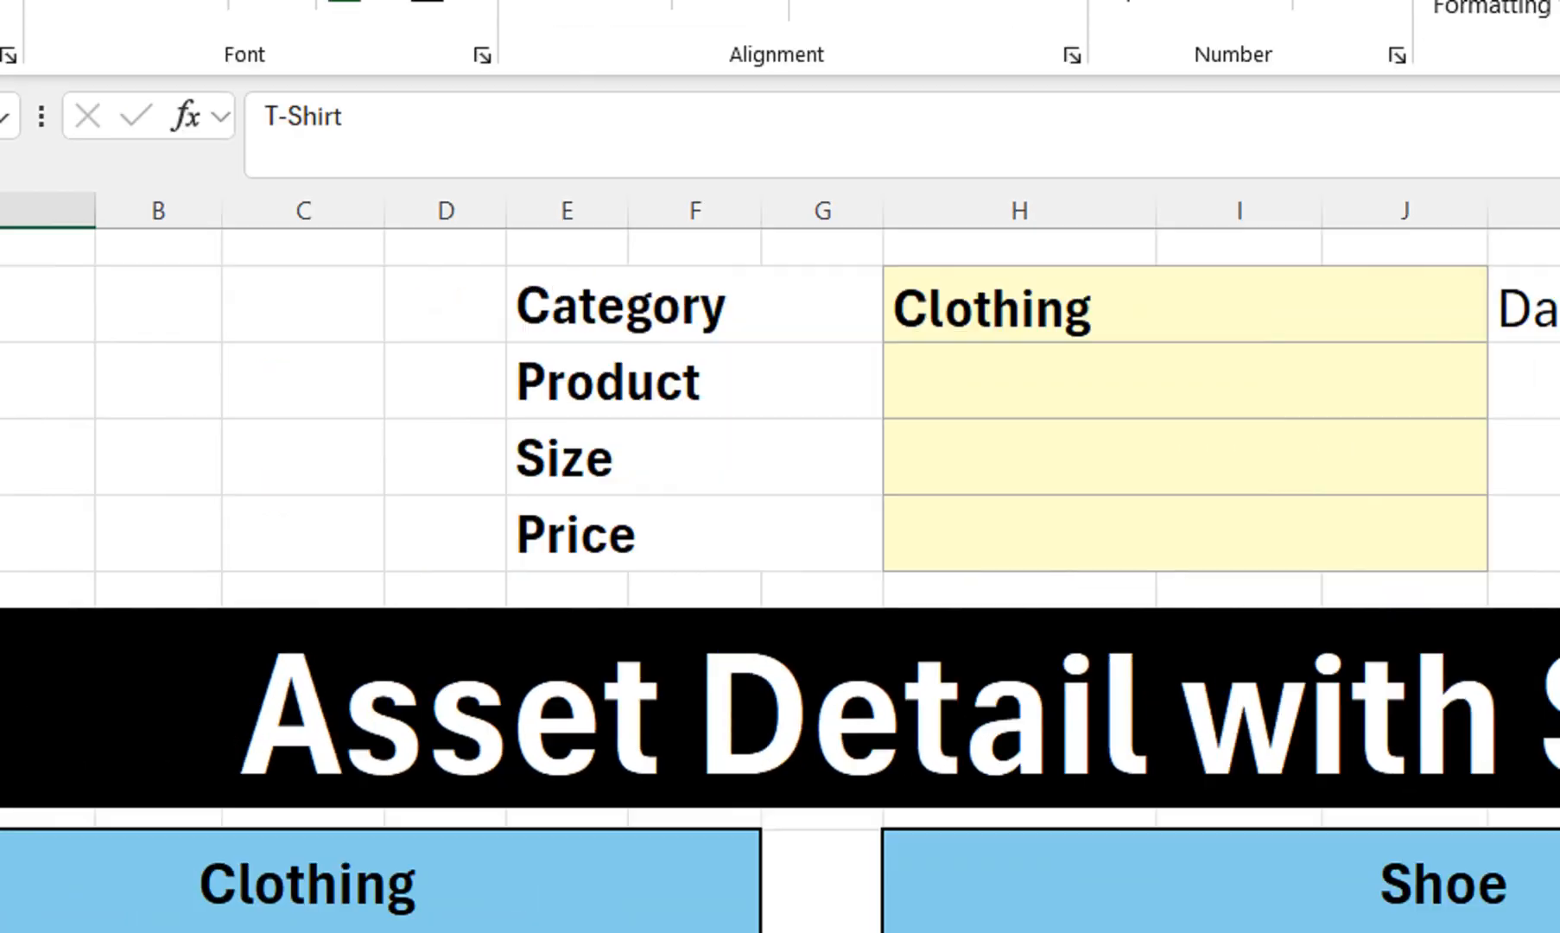
{"action": "left_click", "coordinate": [112, 229]}
{"action": "type", "text": "Data1"}
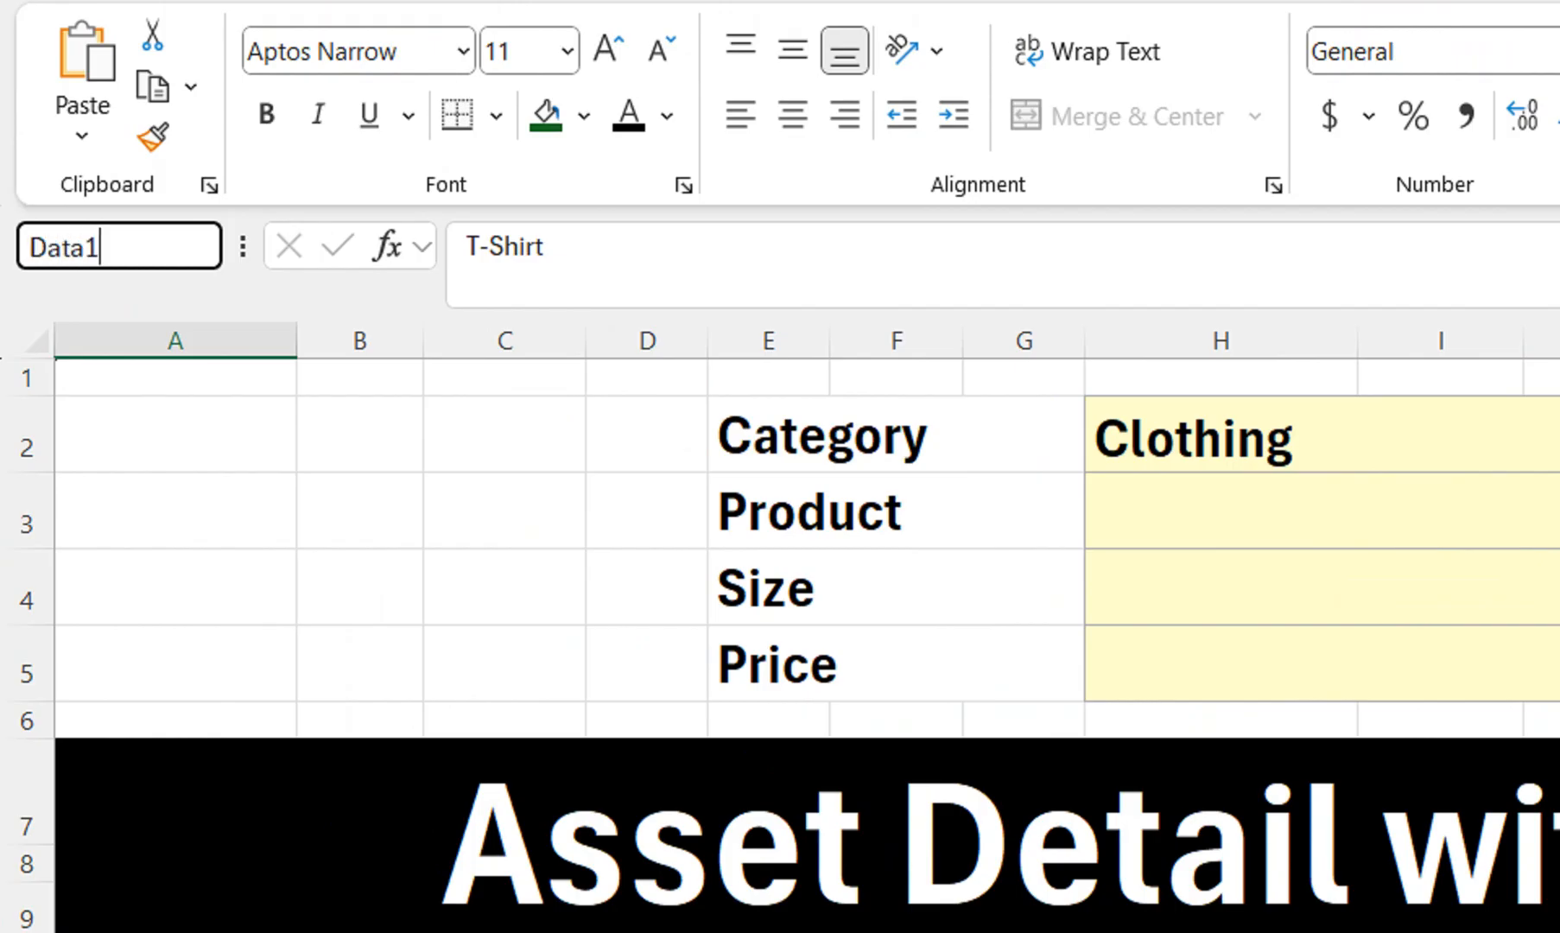
{"action": "key", "text": "Return"}
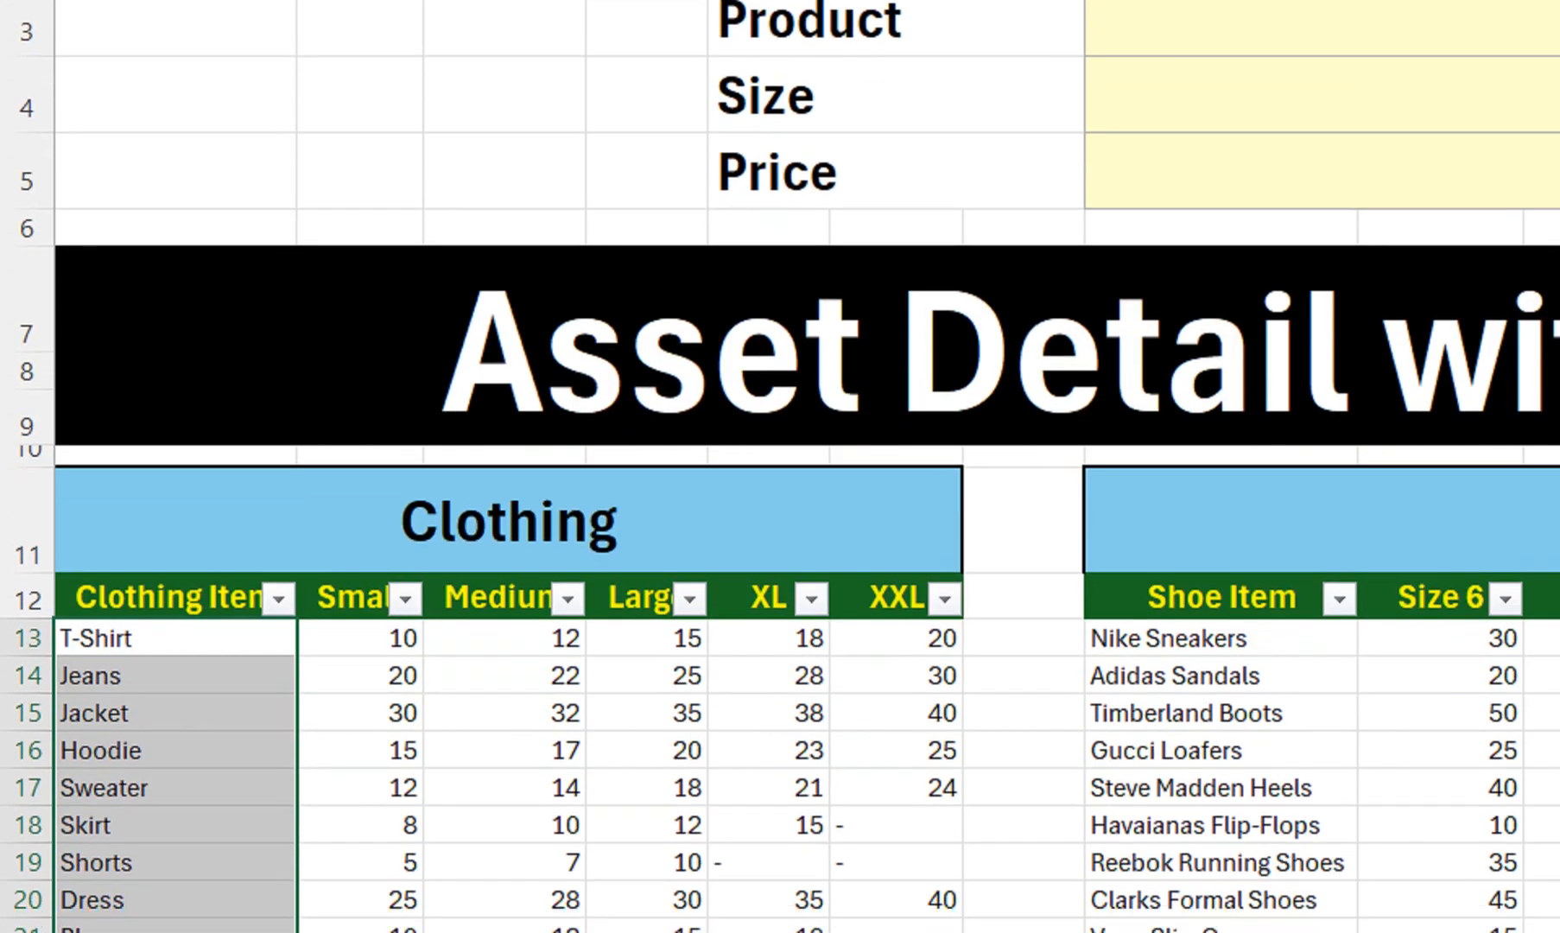
Name the shoe item range Data2 and the bag item range Data3
{"action": "left_click_drag", "start_coordinate": [1214, 622], "coordinate": [1218, 757]}
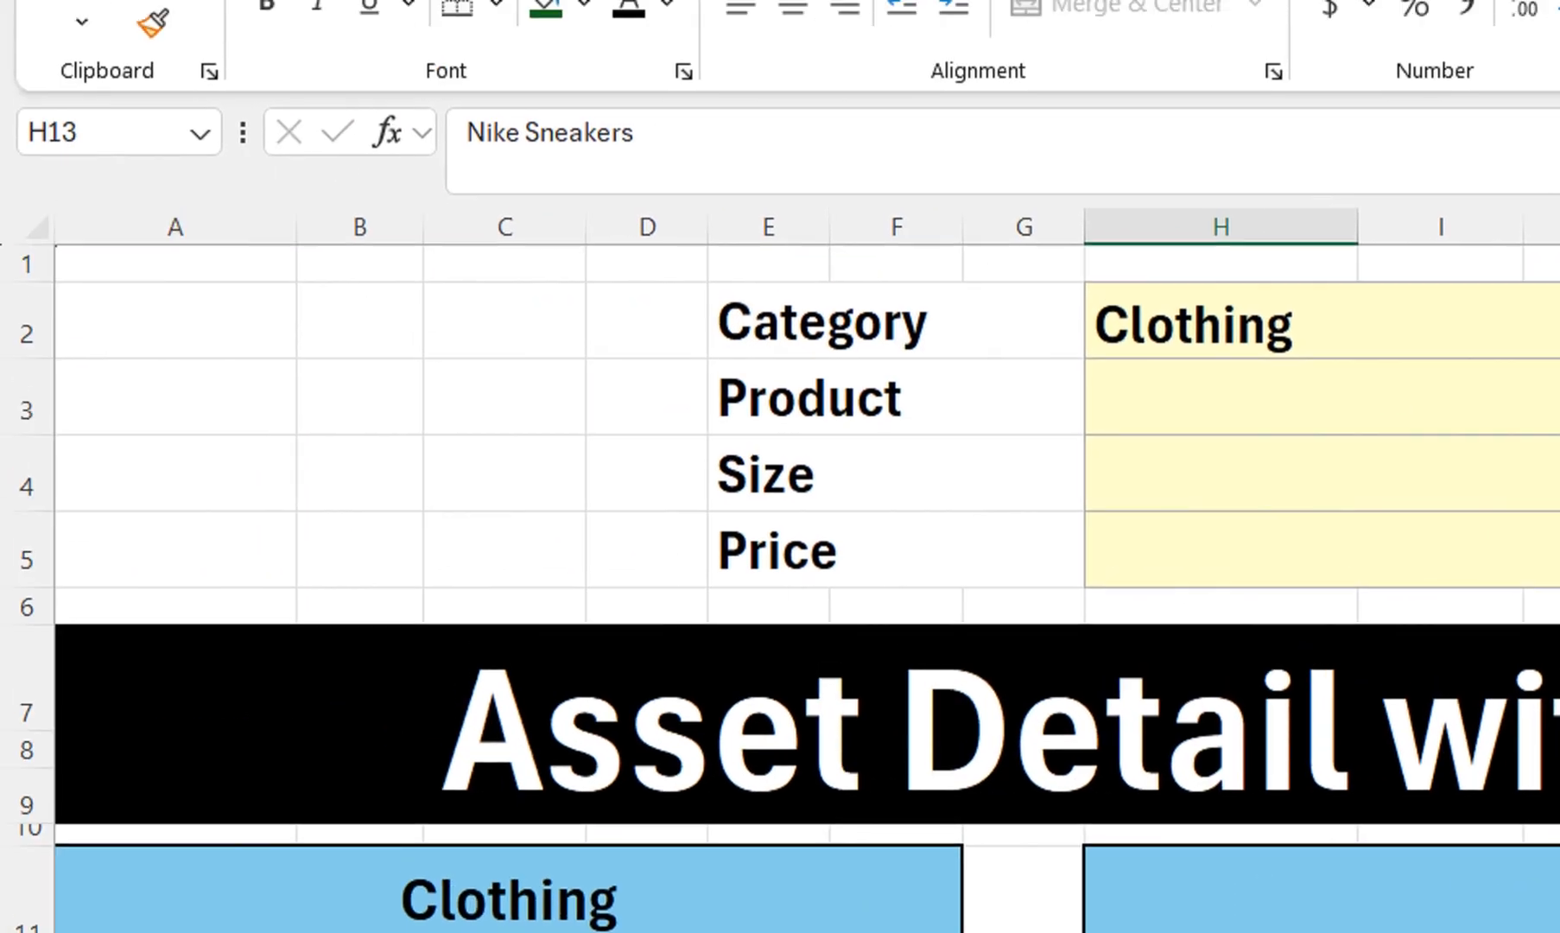
{"action": "left_click", "coordinate": [95, 133]}
{"action": "type", "text": "Da"}
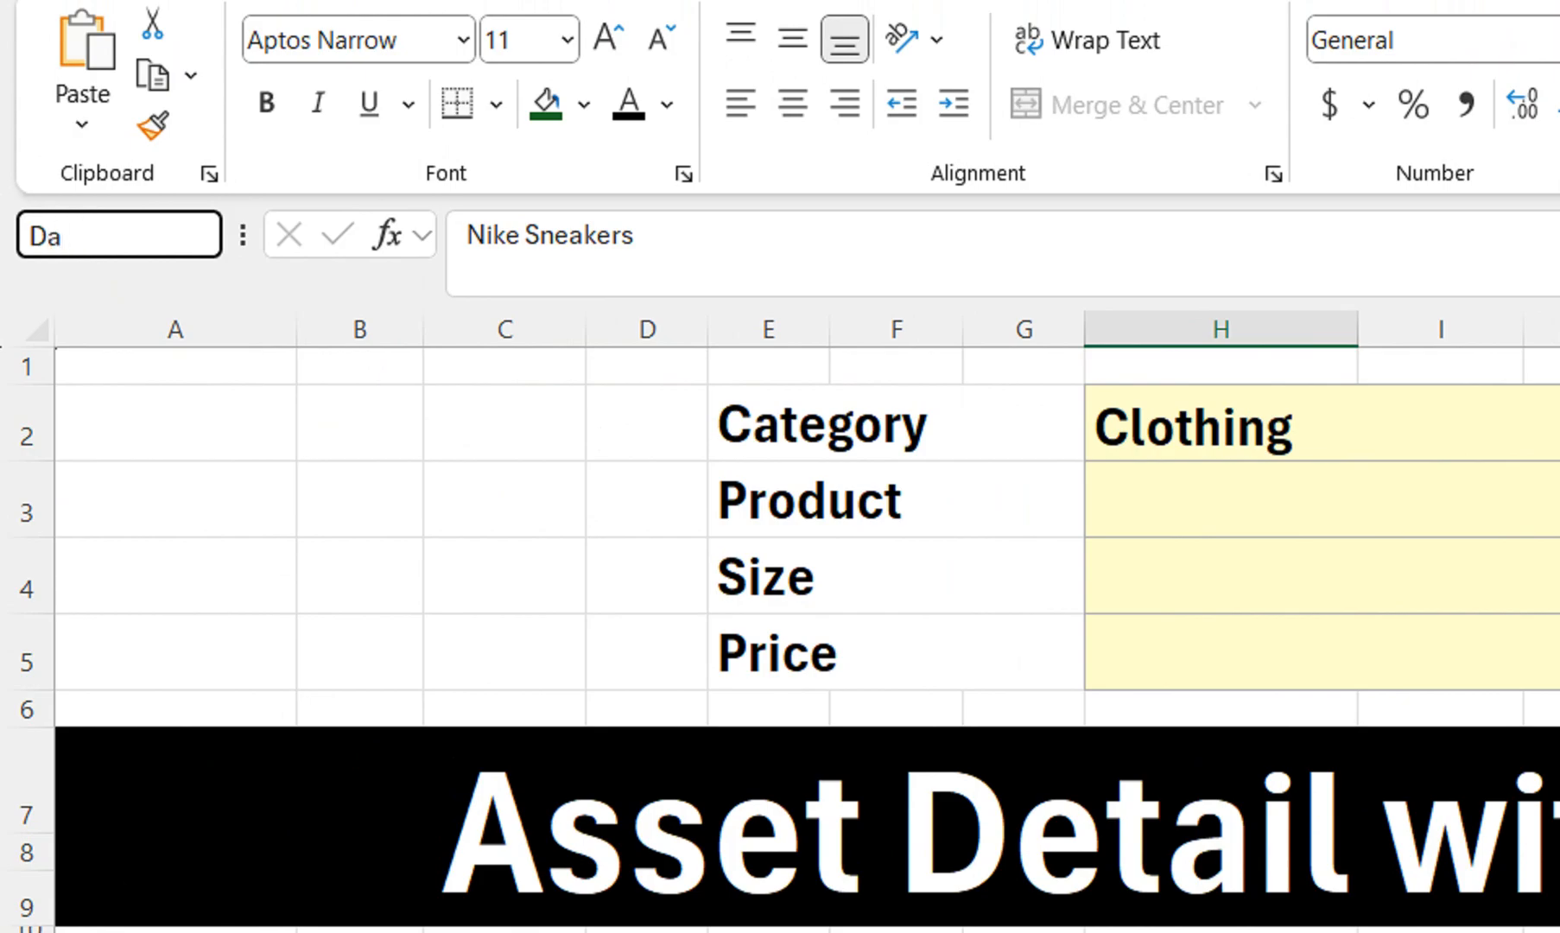
{"action": "type", "text": "ta2"}
{"action": "key", "text": "Return"}
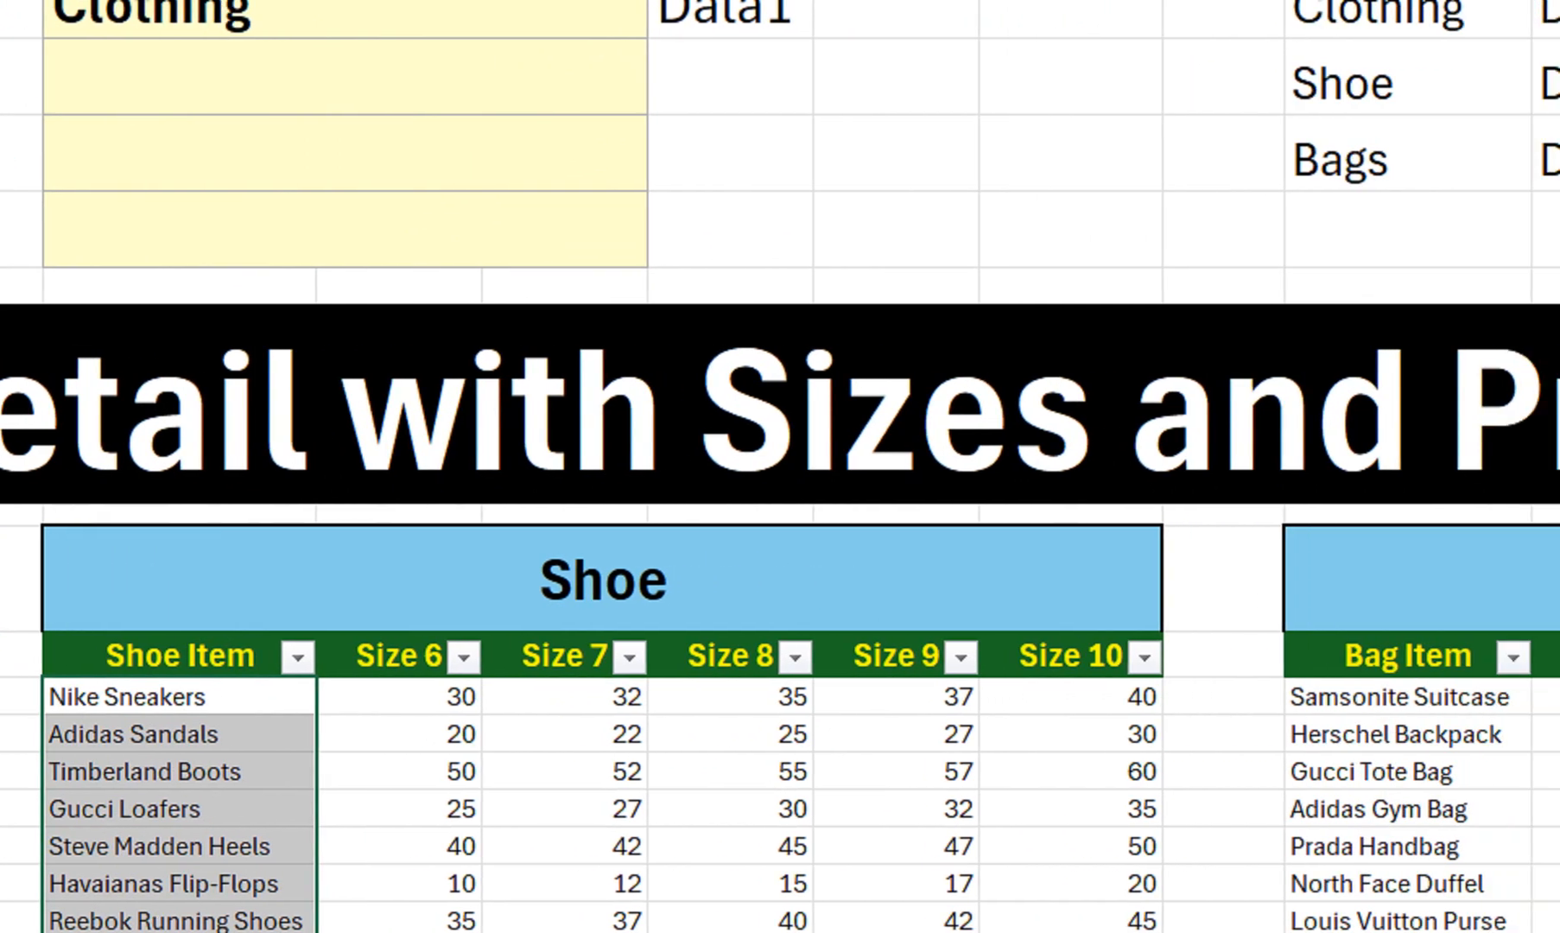
{"action": "left_click_drag", "start_coordinate": [1400, 697], "coordinate": [1559, 921]}
{"action": "left_click_drag", "start_coordinate": [1556, 771], "coordinate": [1252, 884]}
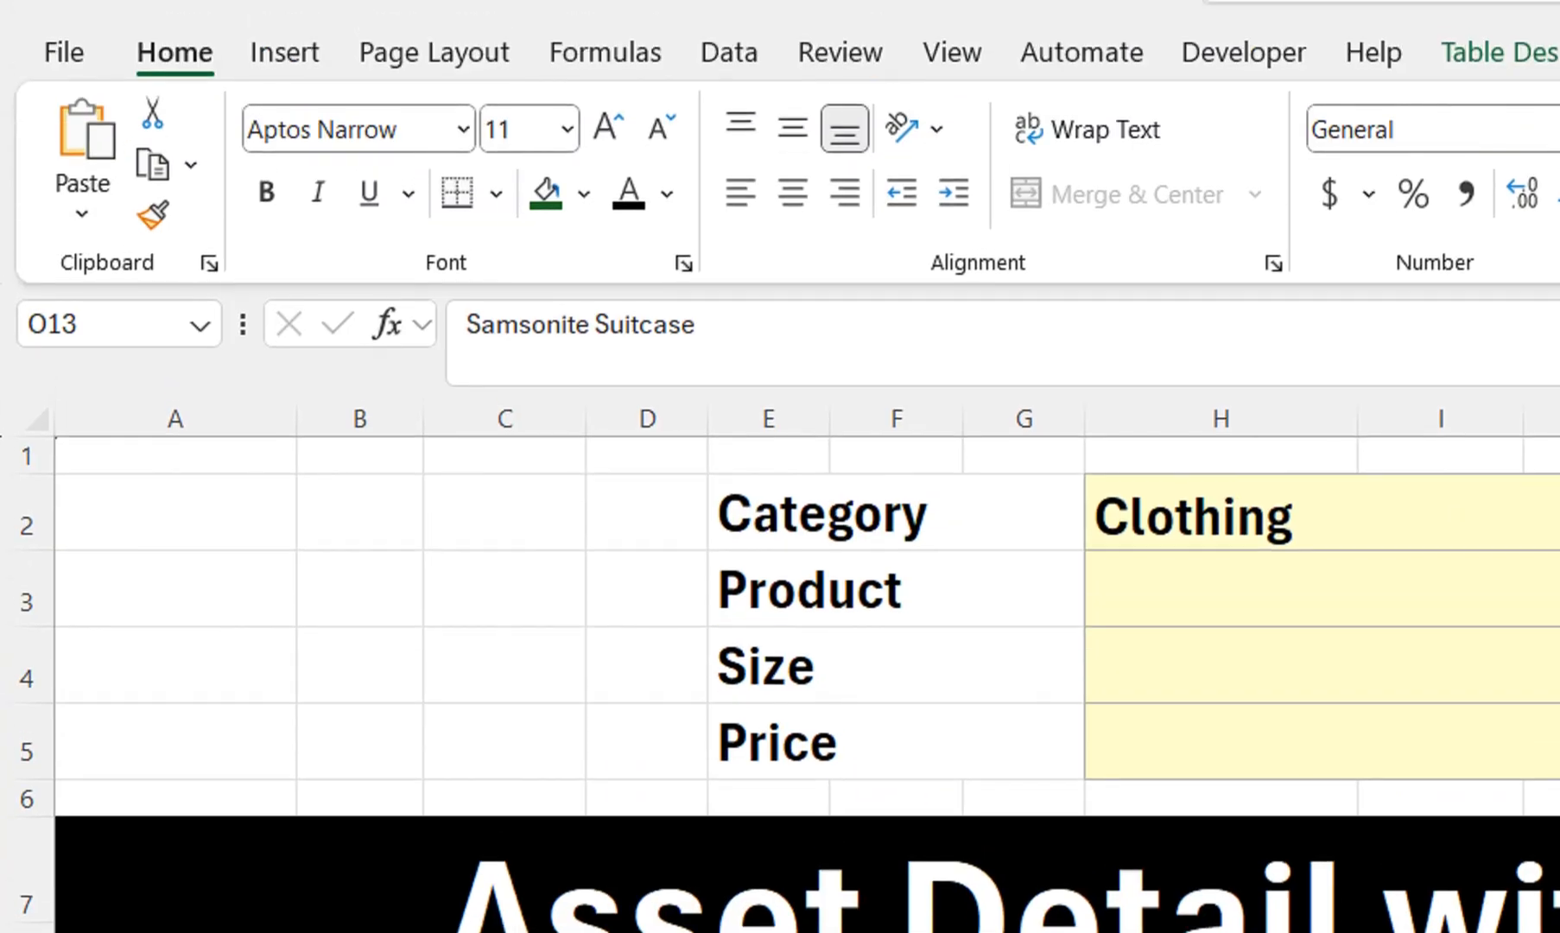
{"action": "left_click", "coordinate": [99, 325]}
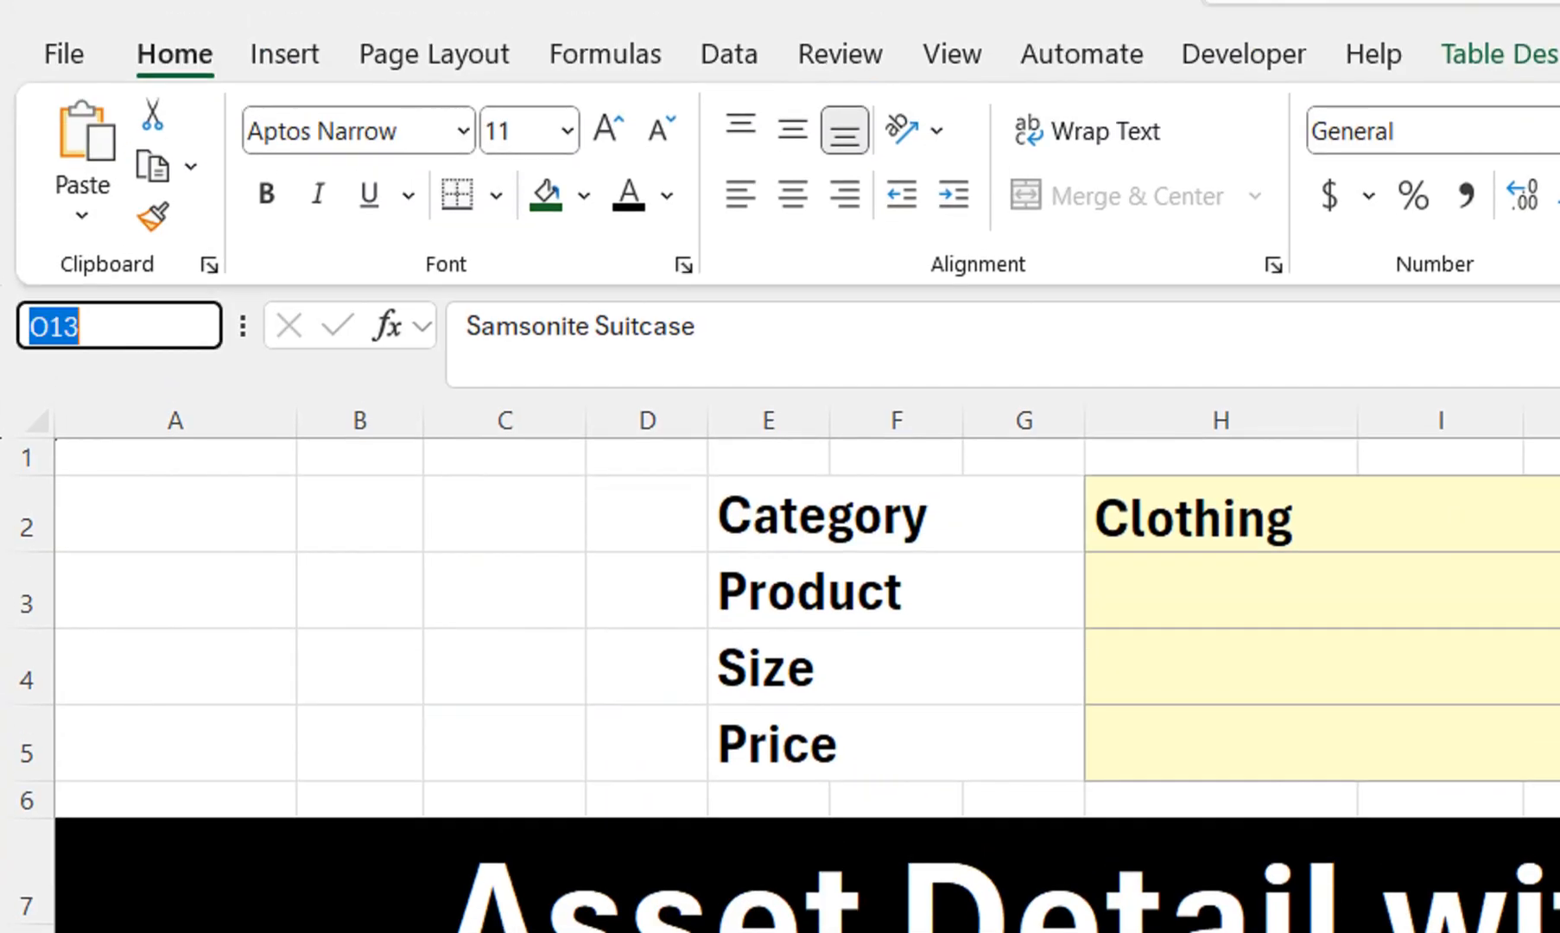
{"action": "type", "text": "Data3"}
{"action": "key", "text": "Escape"}
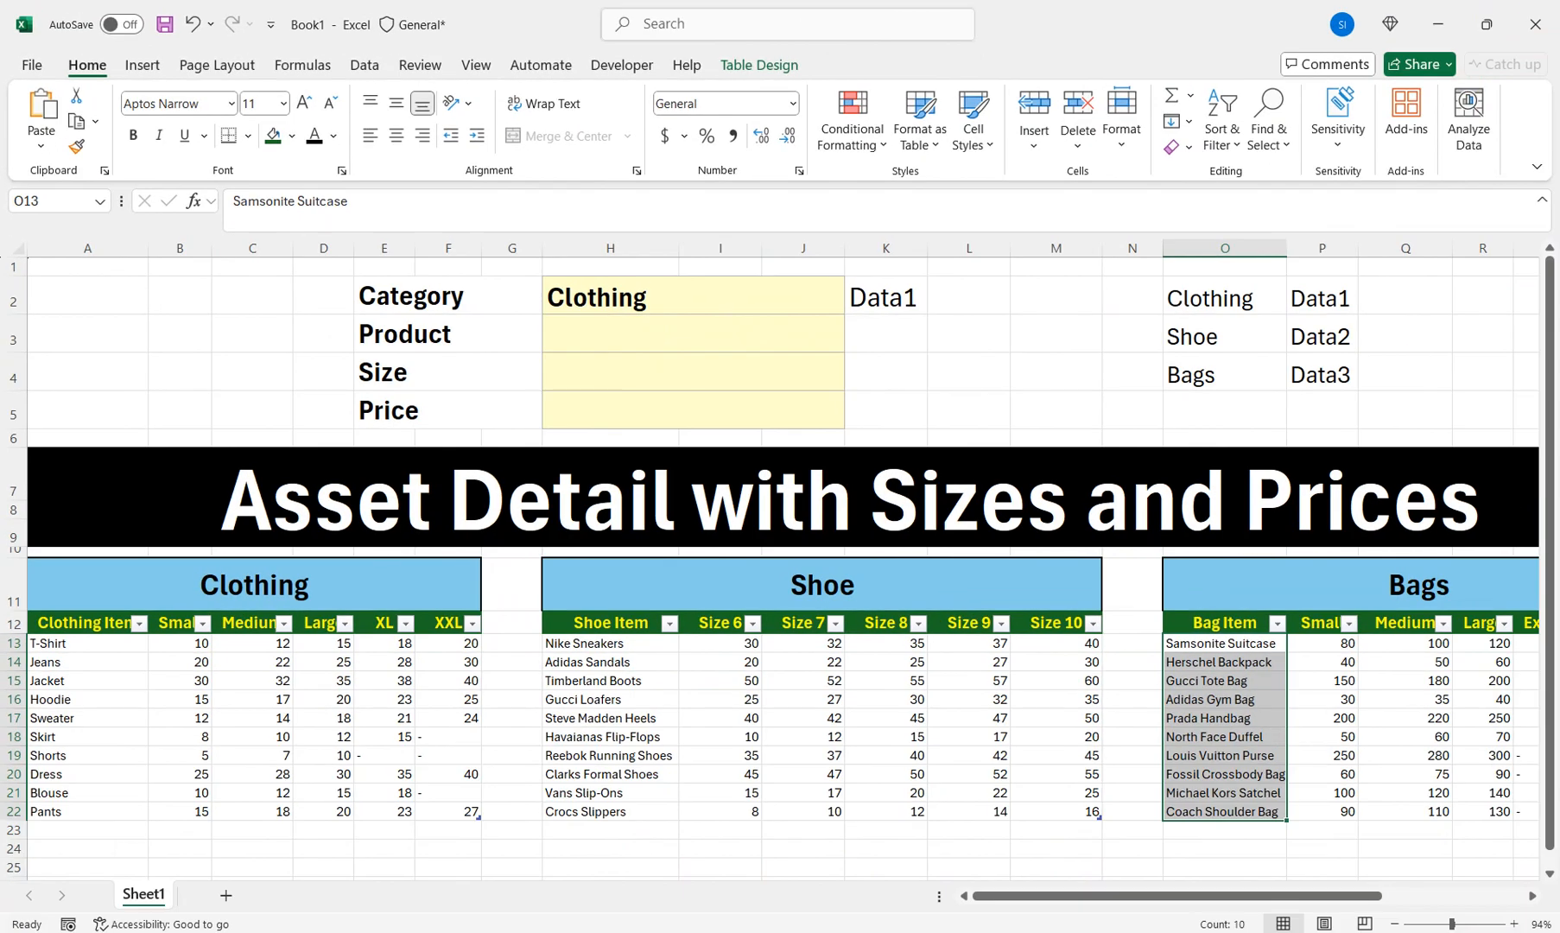
Switch the Category to Shoe, then Bags, checking K2's result each time
{"action": "left_click", "coordinate": [1347, 517]}
{"action": "left_click", "coordinate": [853, 304]}
{"action": "left_click", "coordinate": [735, 341]}
{"action": "left_click", "coordinate": [886, 298]}
{"action": "left_click", "coordinate": [743, 297]}
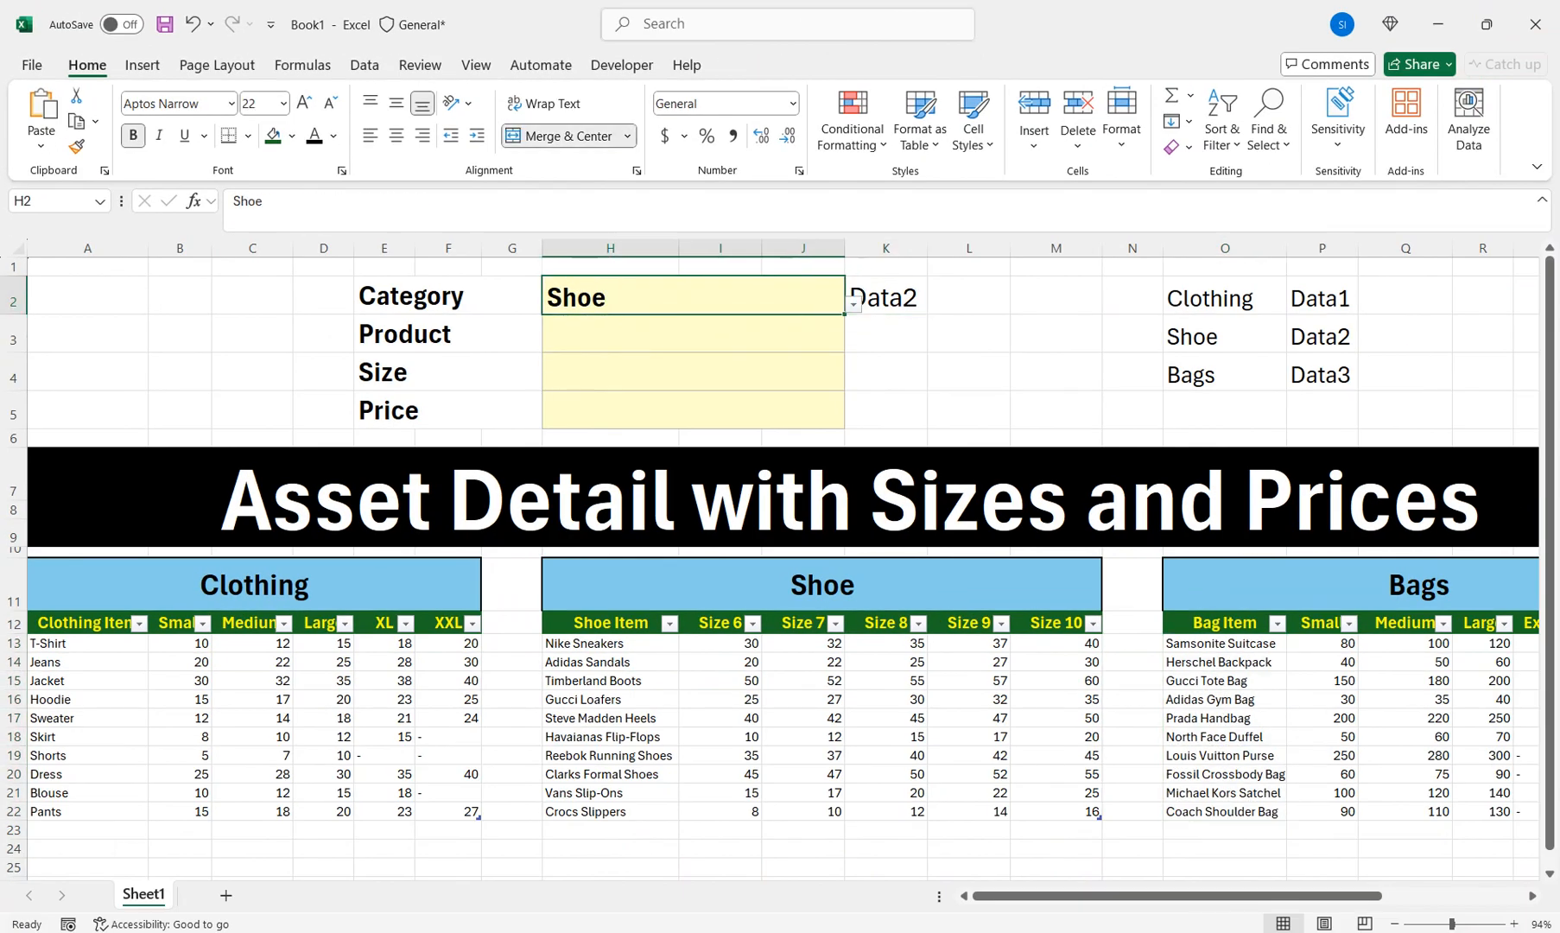
{"action": "key", "text": "alt+Down"}
{"action": "key", "text": "Down"}
{"action": "key", "text": "Down"}
{"action": "key", "text": "Return"}
{"action": "left_click", "coordinate": [886, 298]}
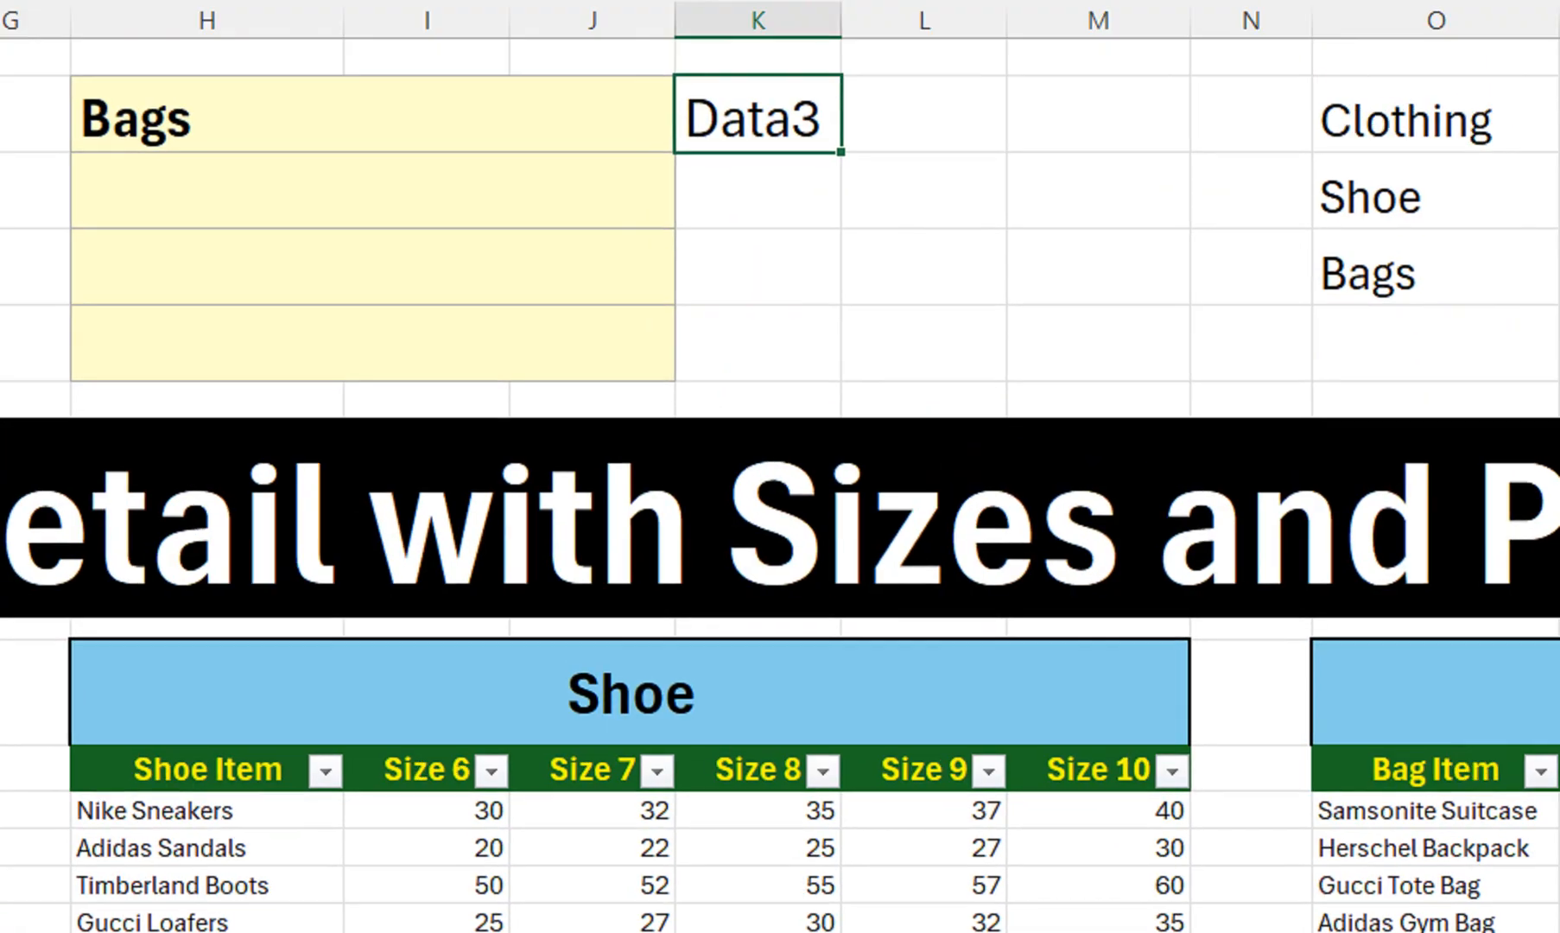
Choose Shoe in the Category cell H2, then select the Product cell H3
{"action": "left_click", "coordinate": [373, 117]}
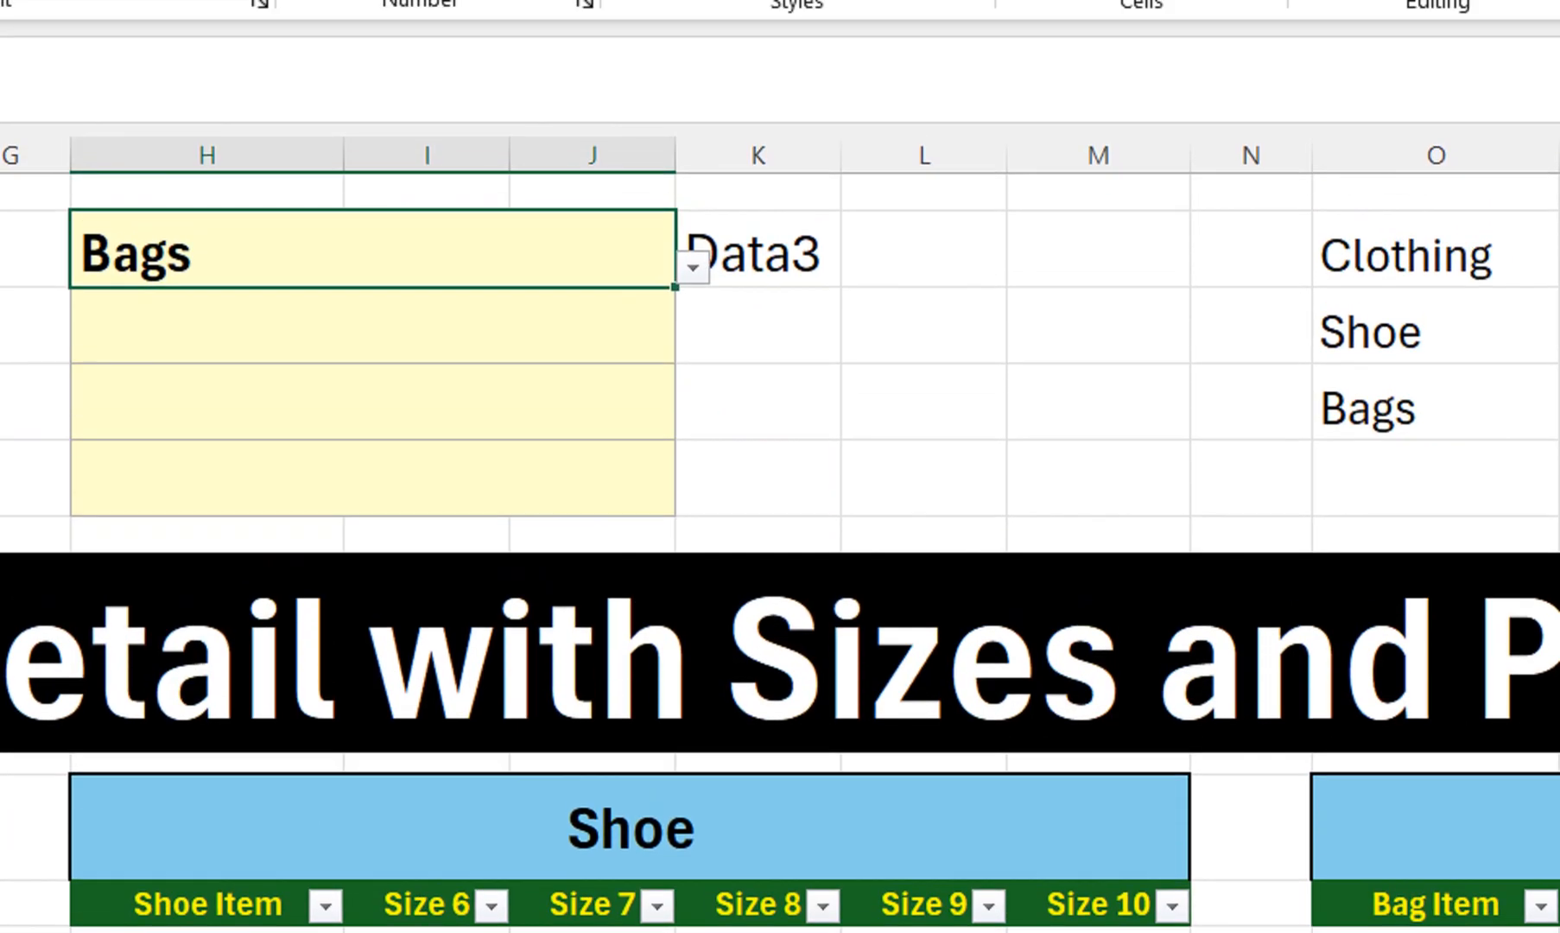
{"action": "left_click", "coordinate": [693, 268]}
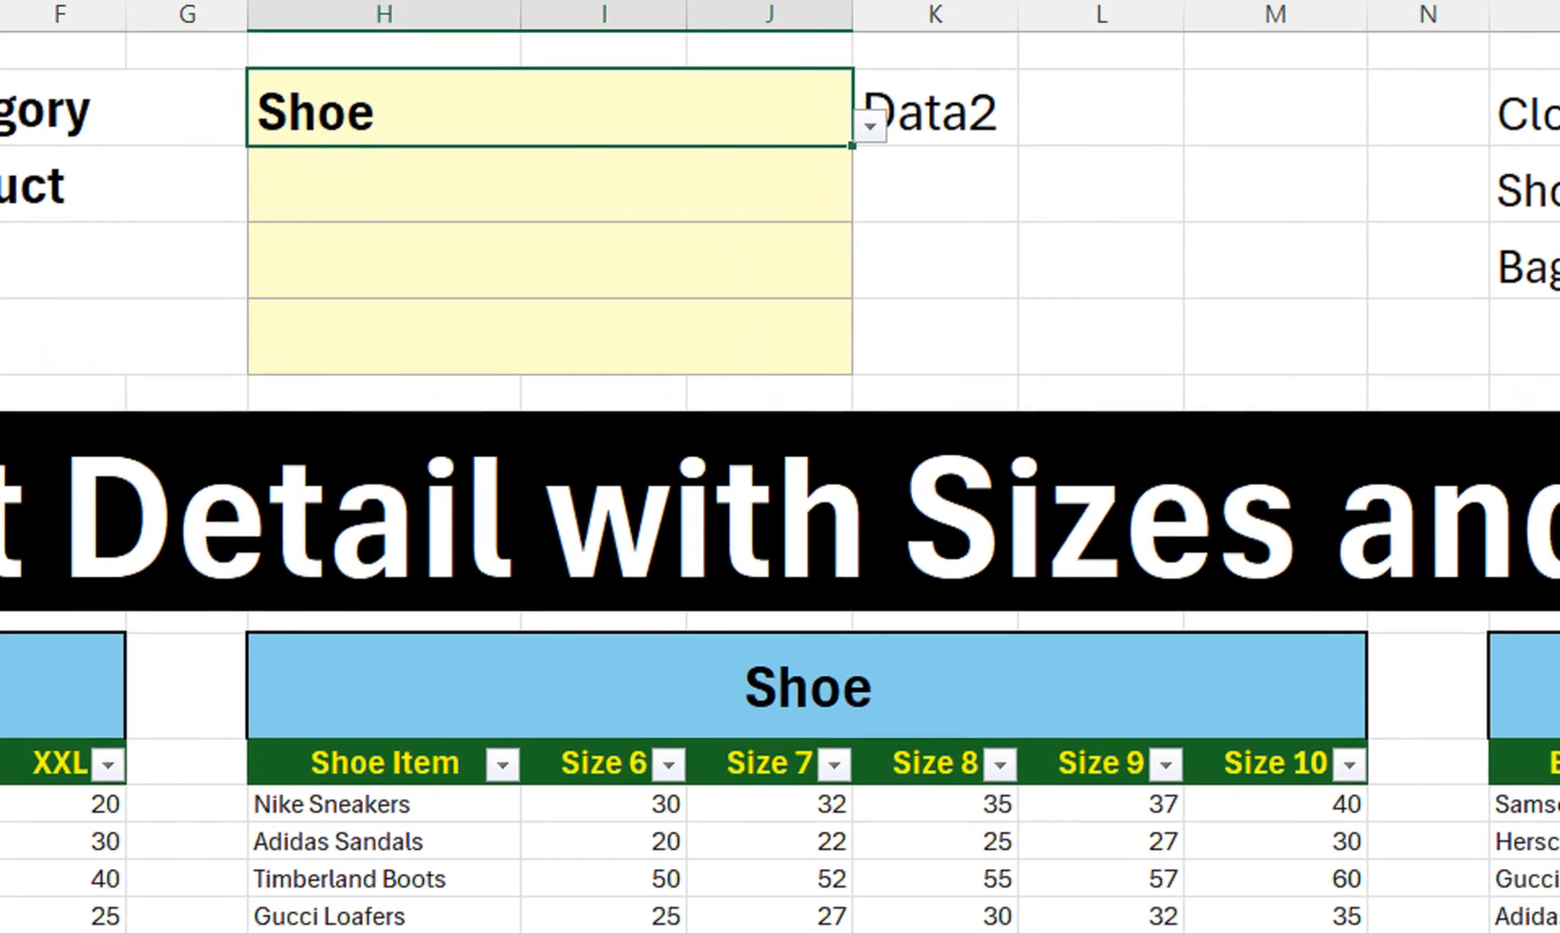
{"action": "left_click", "coordinate": [517, 29]}
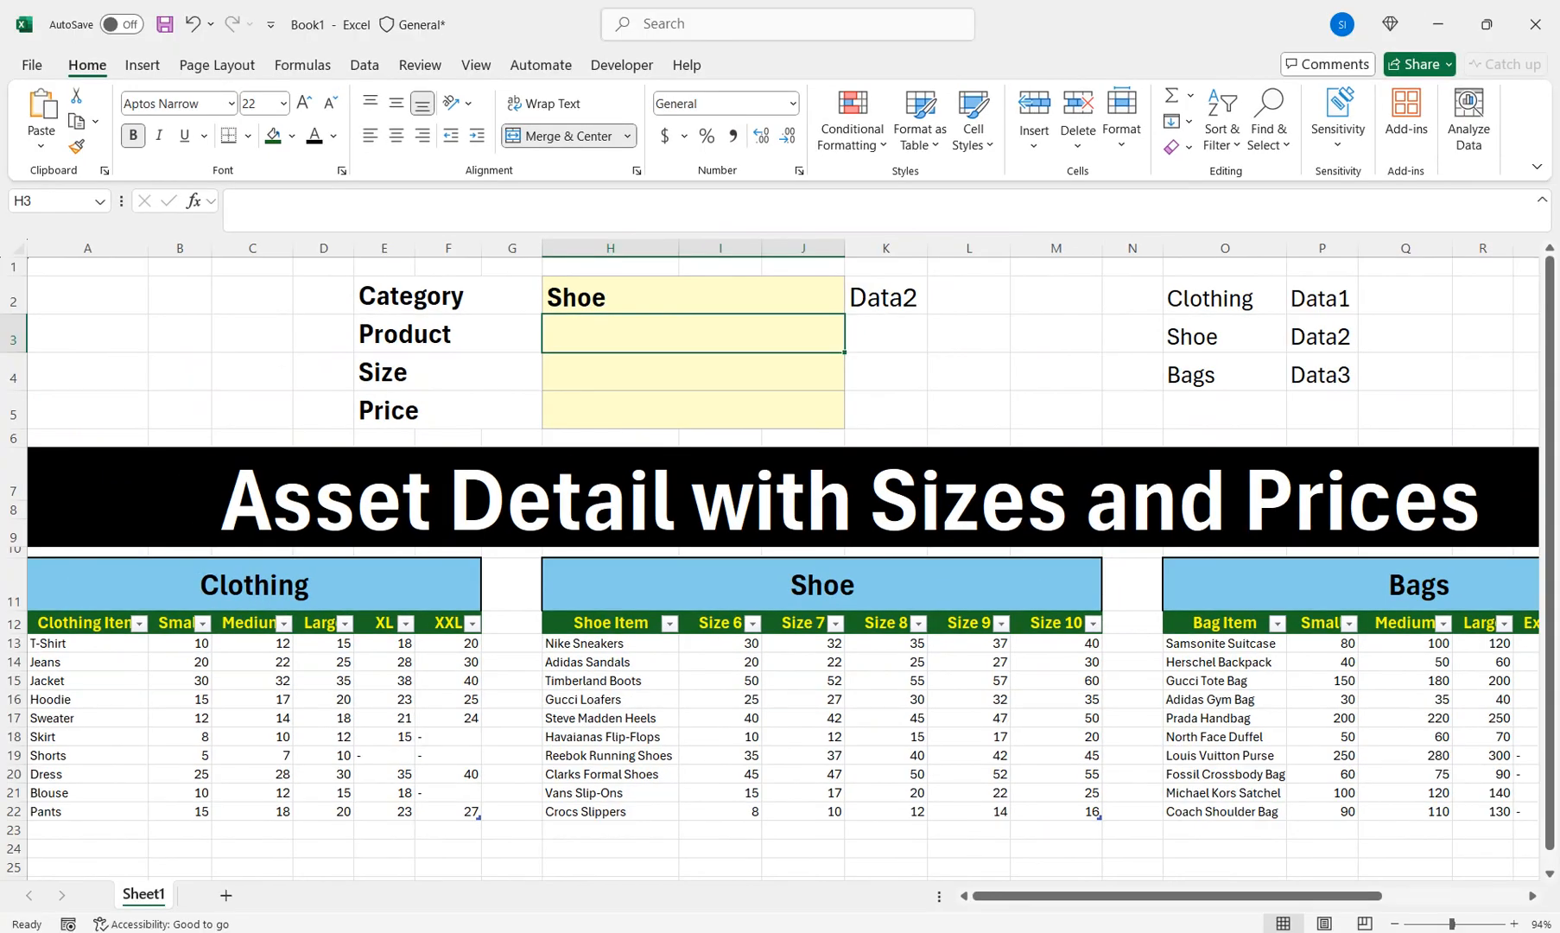
{"action": "key", "text": "Up"}
{"action": "key", "text": "Down"}
Give H3 list data validation with source =indirect($K$2)
{"action": "left_click", "coordinate": [365, 65]}
{"action": "left_click", "coordinate": [1083, 147]}
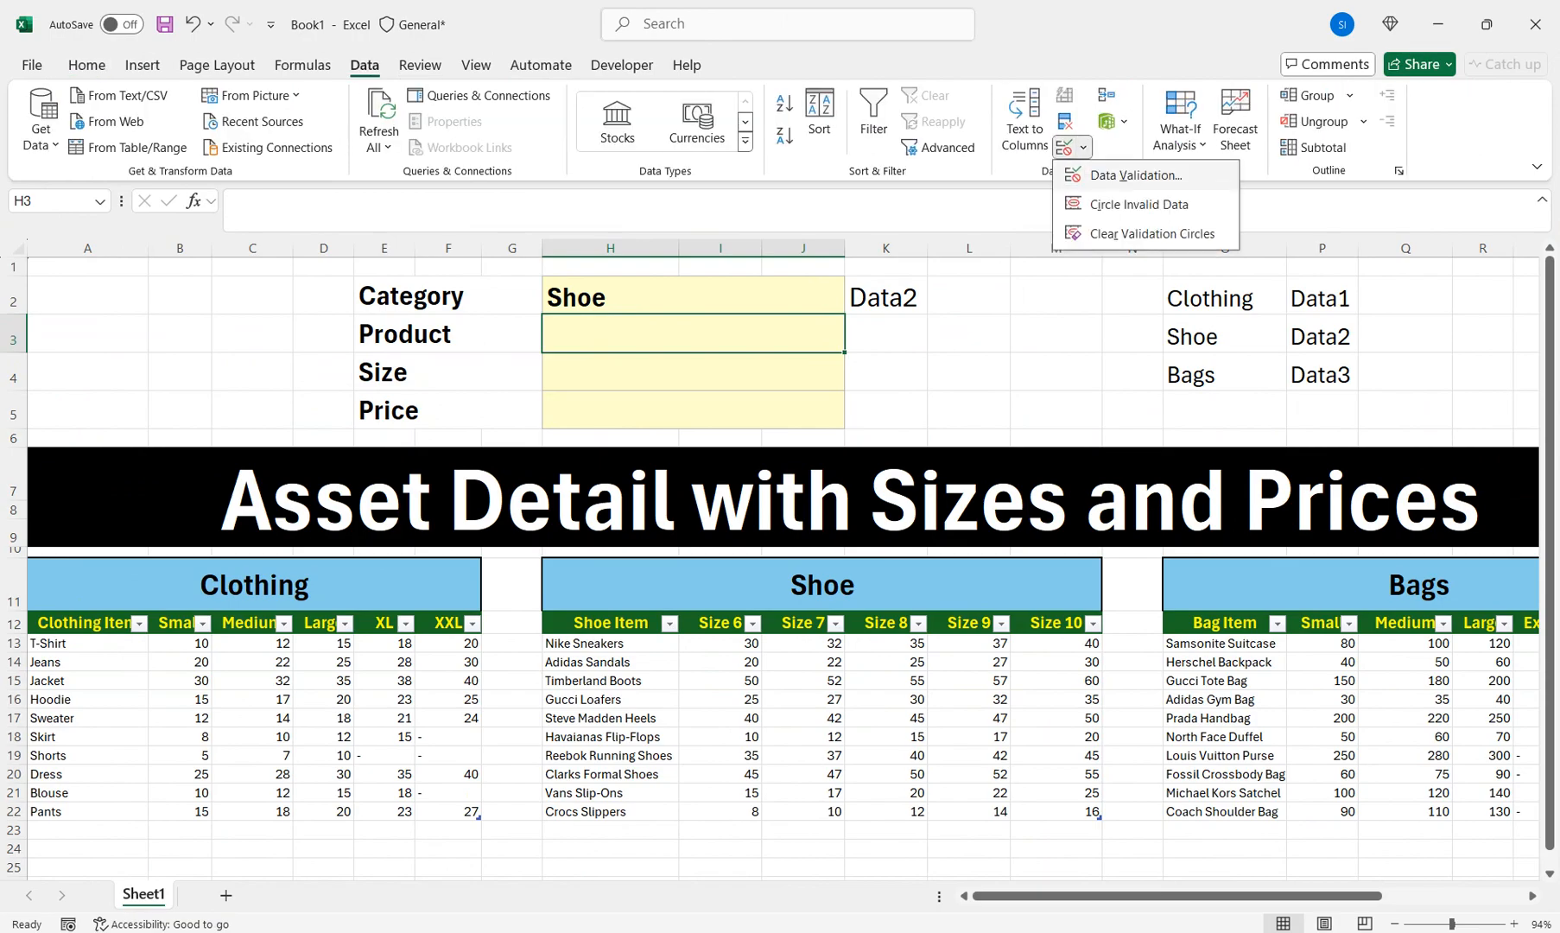
{"action": "left_click", "coordinate": [1135, 176]}
{"action": "left_click", "coordinate": [971, 516]}
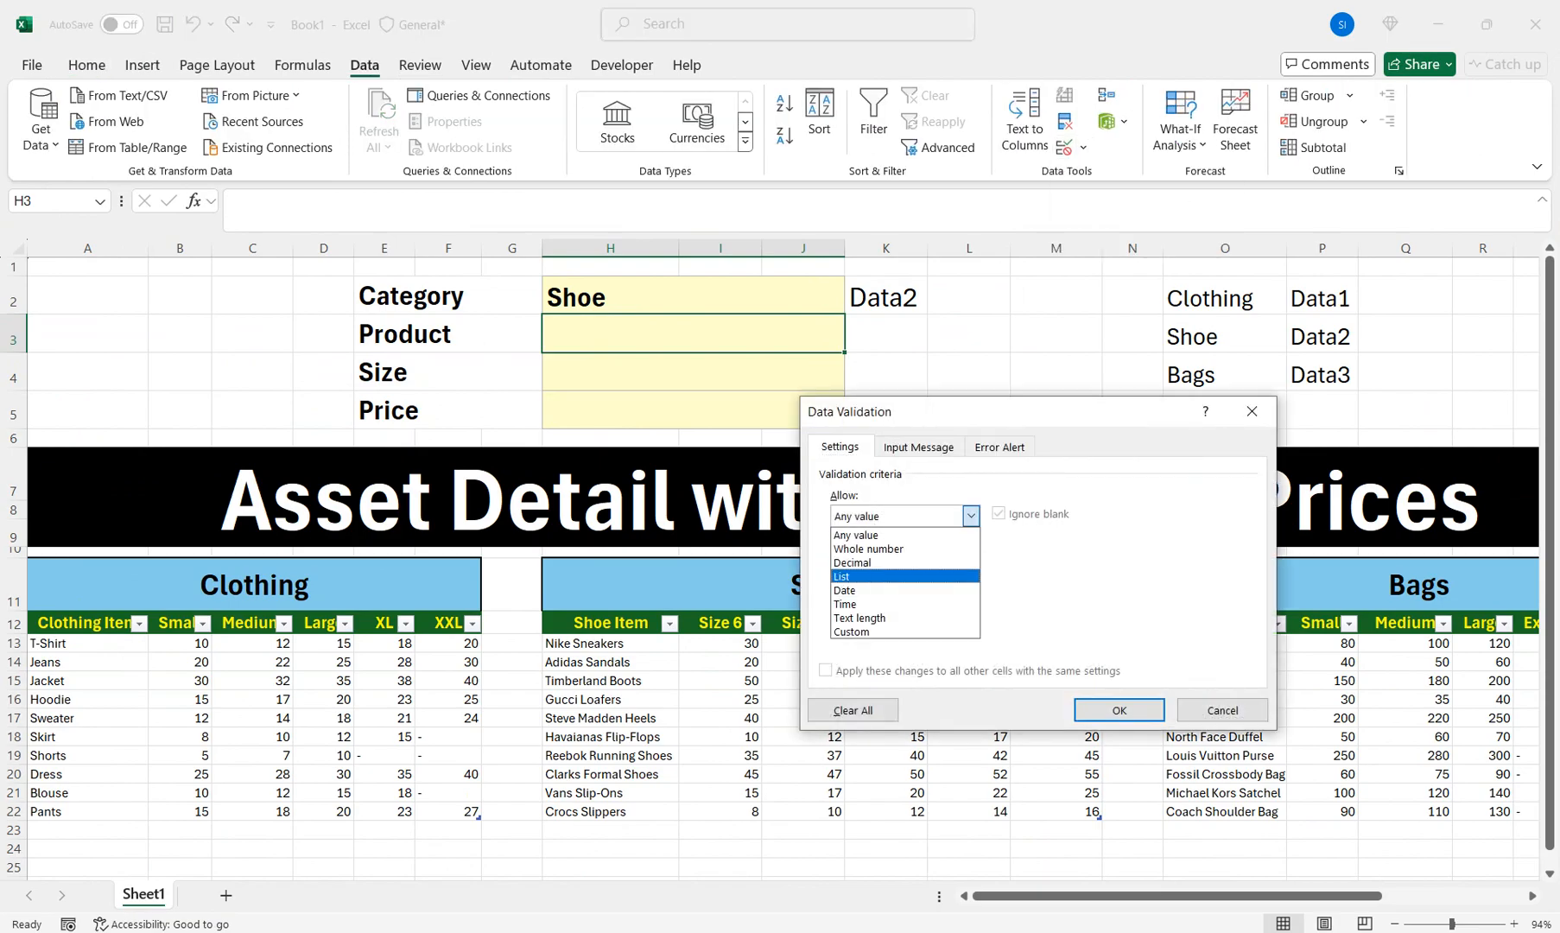
{"action": "left_click", "coordinate": [904, 576]}
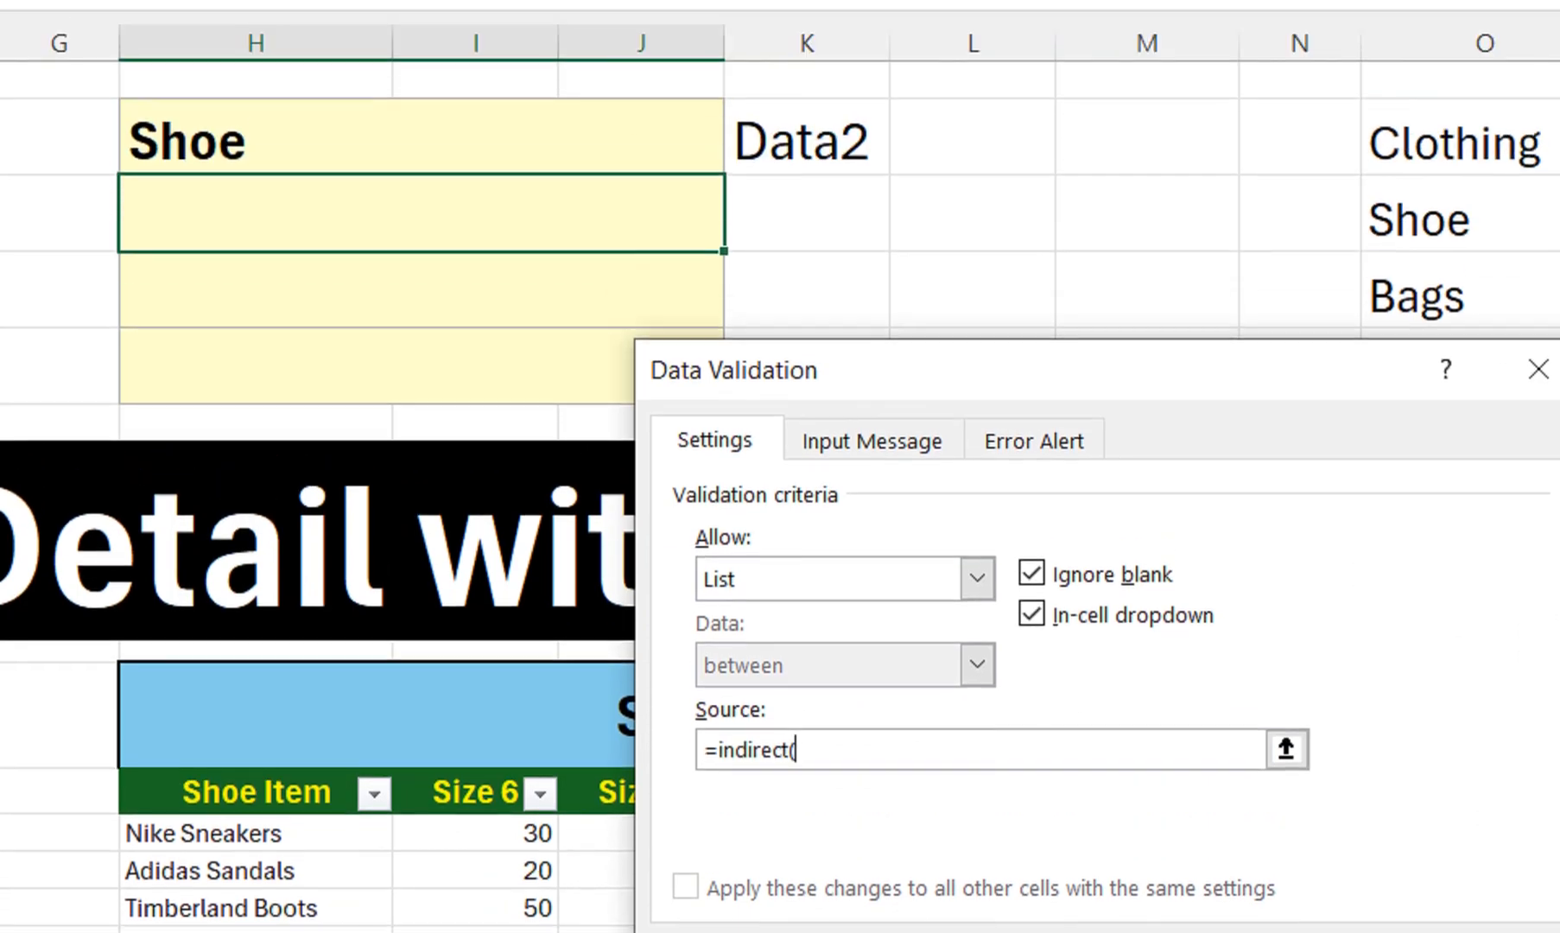
{"action": "left_click", "coordinate": [804, 216]}
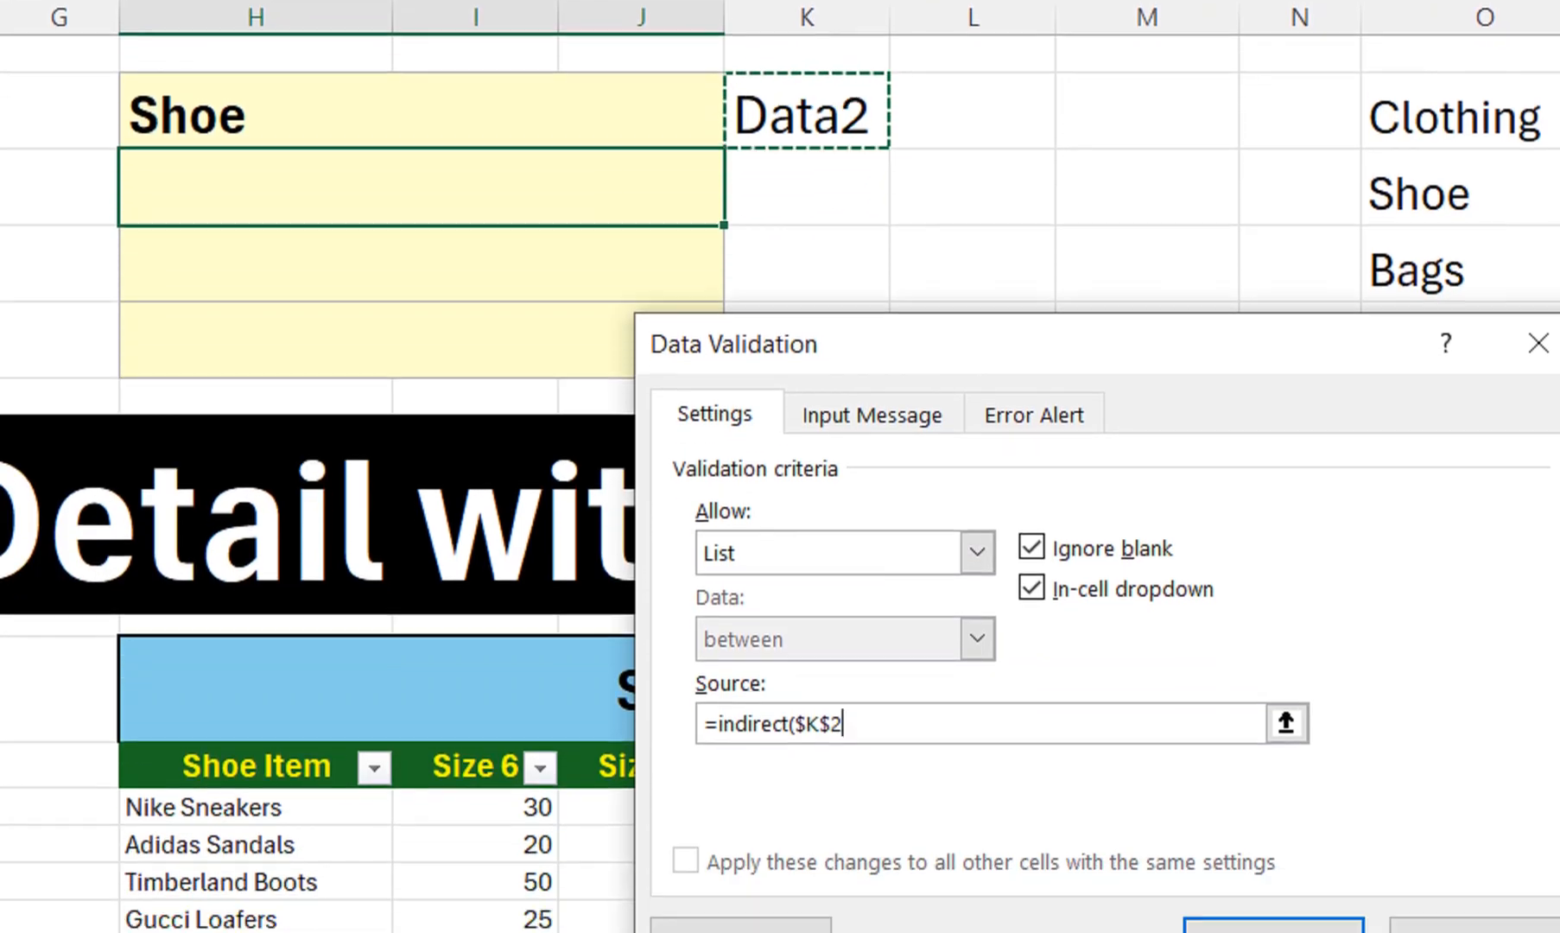
{"action": "type", "text": ")"}
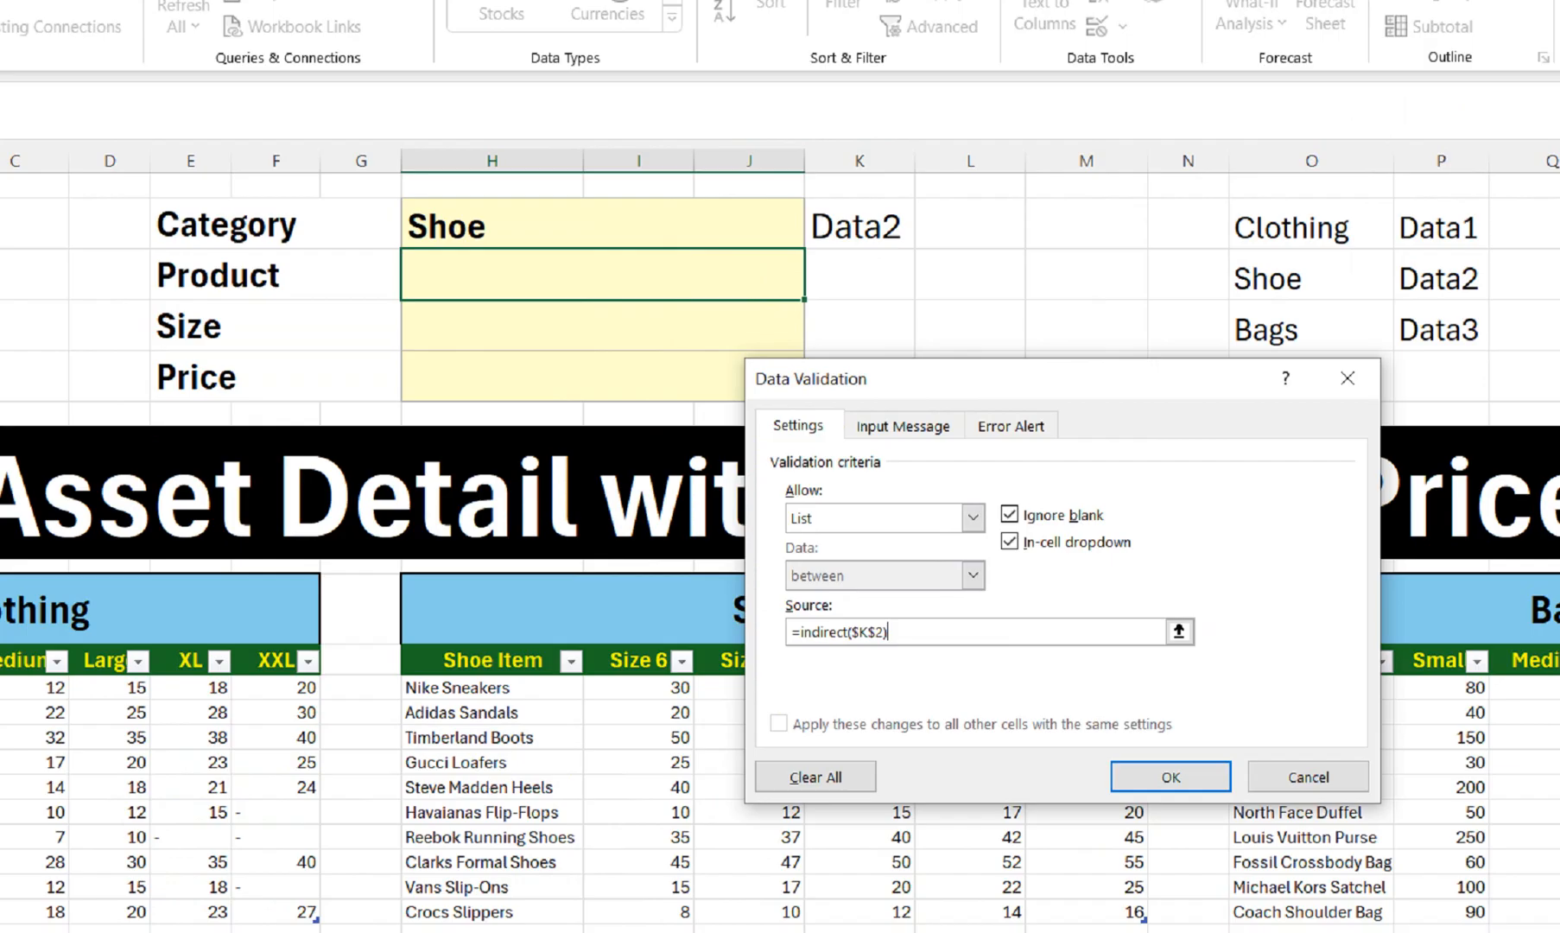
{"action": "key", "text": "Return"}
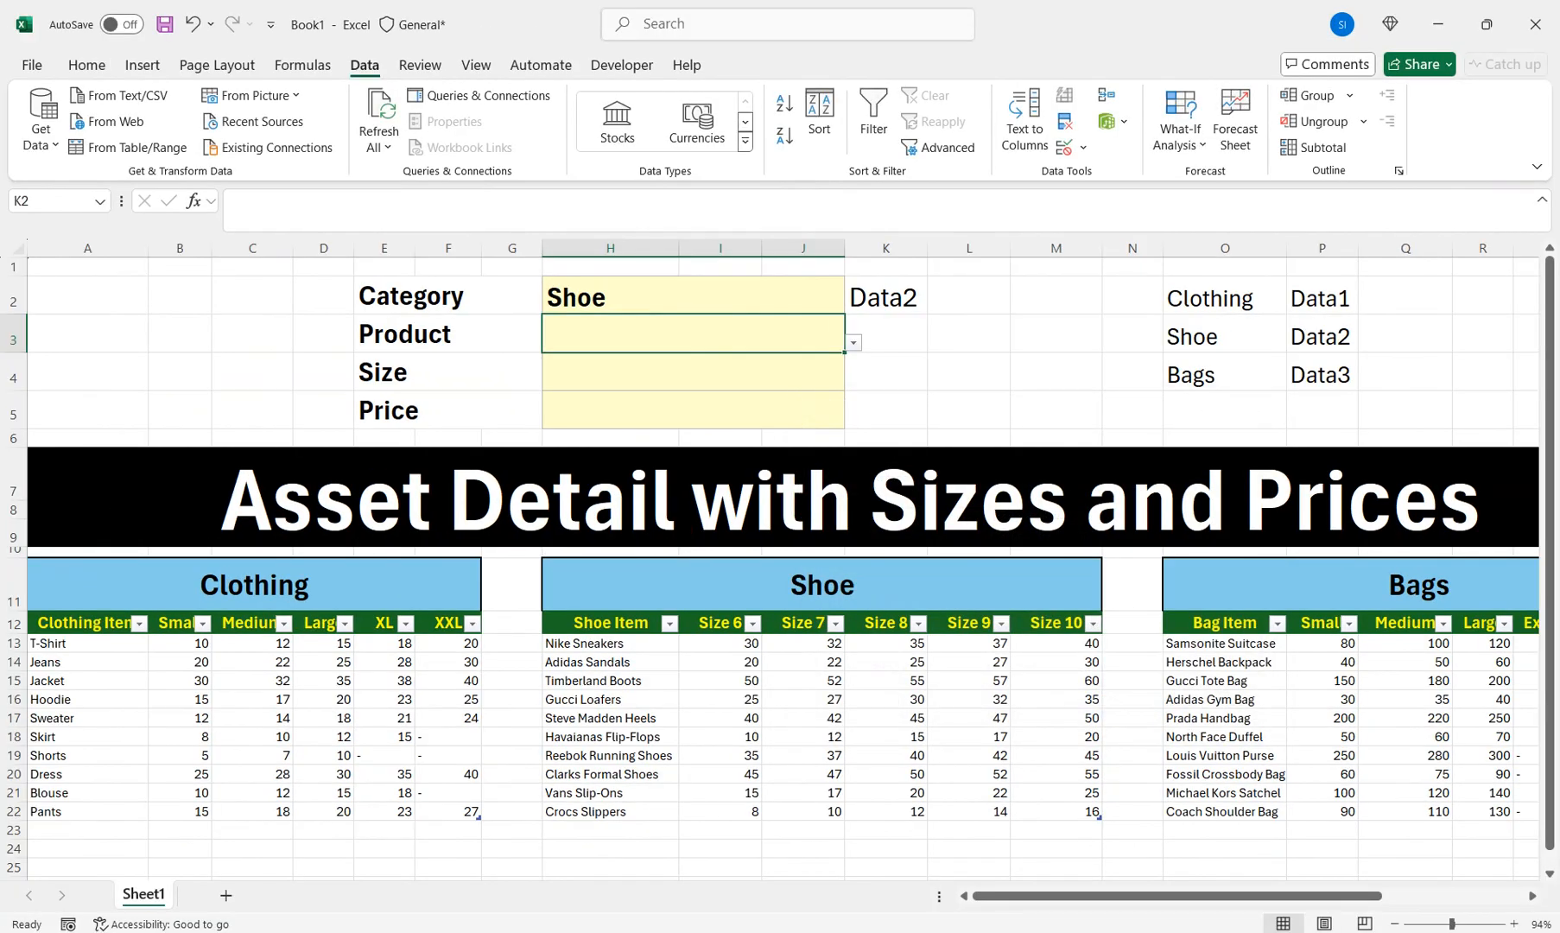
Check the Product list for Shoe, then change Category to Clothing and check it again
{"action": "left_click", "coordinate": [853, 343]}
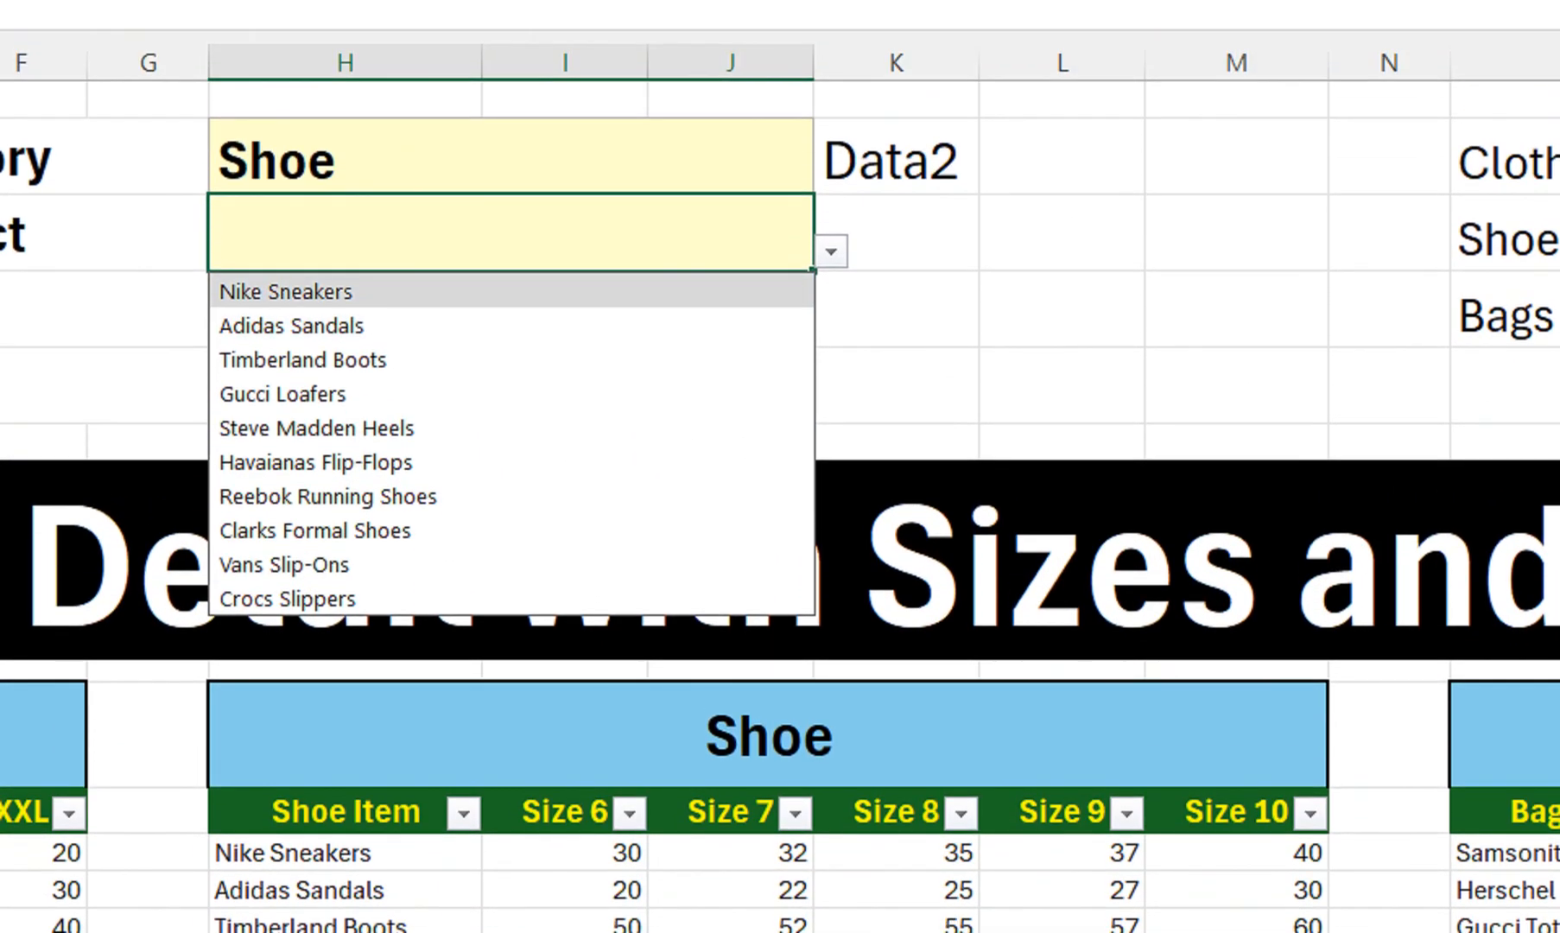
{"action": "left_click", "coordinate": [605, 22]}
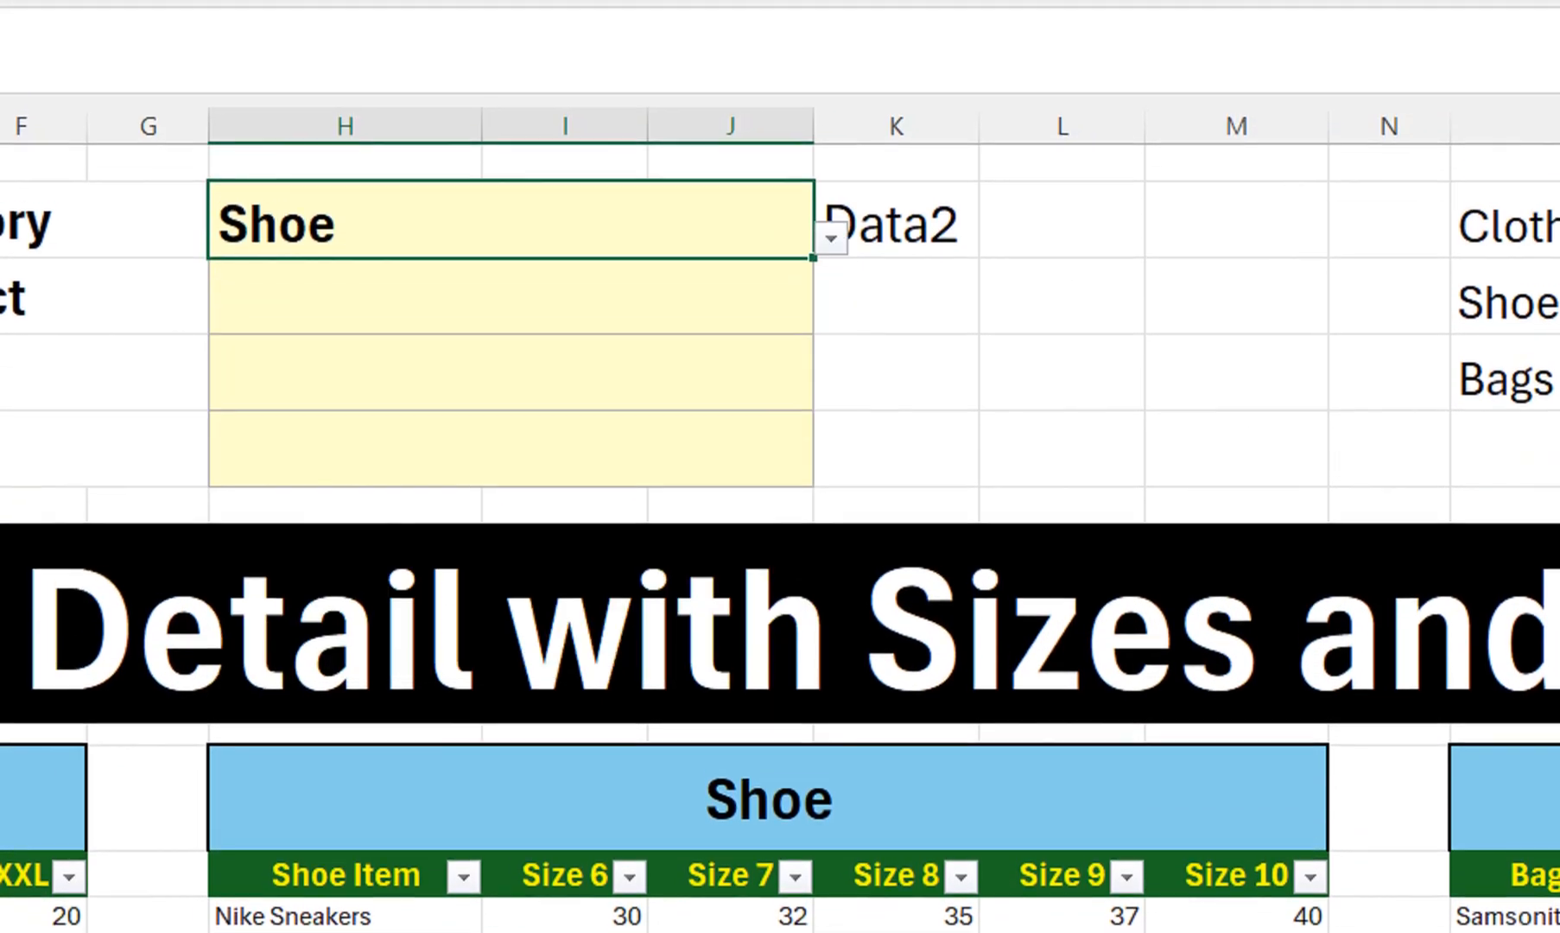
{"action": "left_click", "coordinate": [831, 33]}
{"action": "left_click", "coordinate": [604, 279]}
{"action": "left_click", "coordinate": [647, 297]}
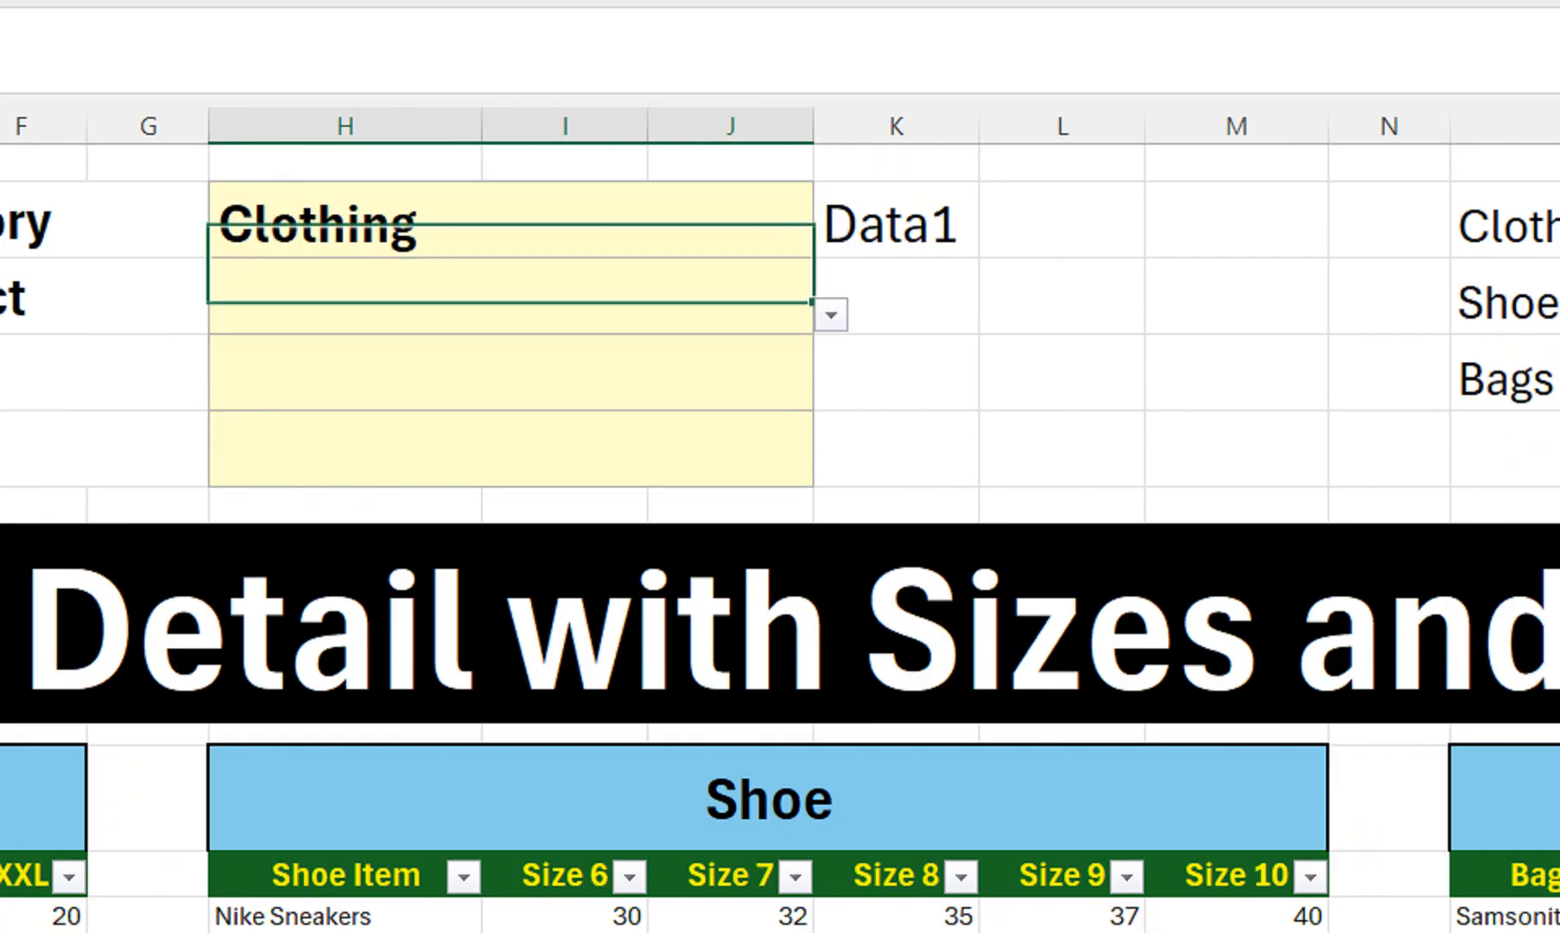
{"action": "left_click", "coordinate": [831, 315]}
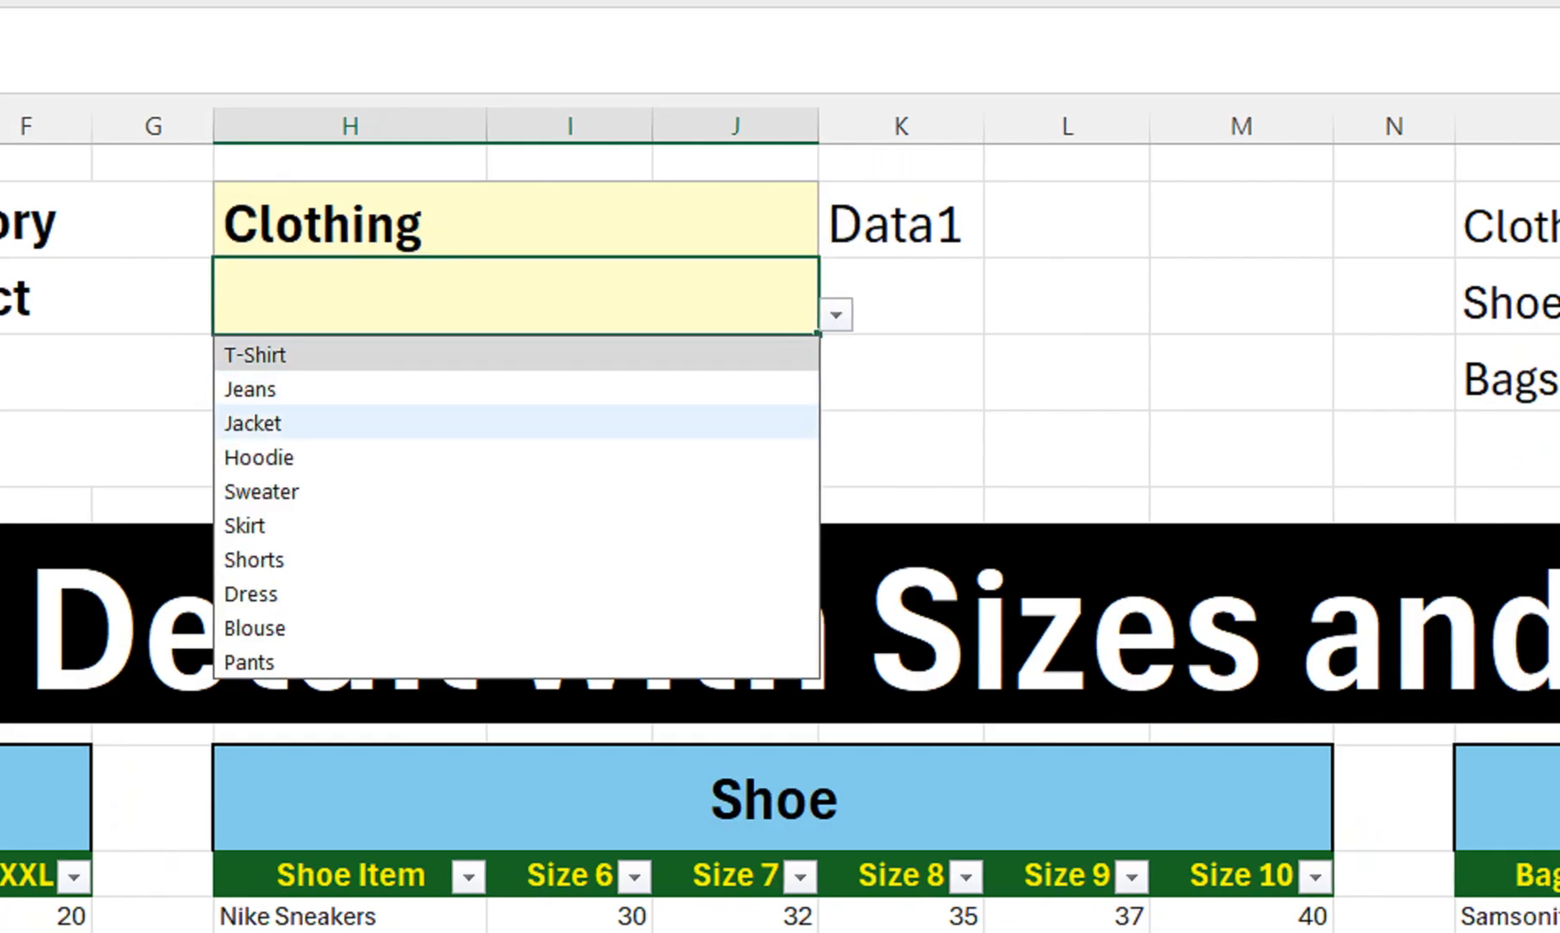
{"action": "left_click", "coordinate": [622, 222]}
{"action": "left_click", "coordinate": [571, 324]}
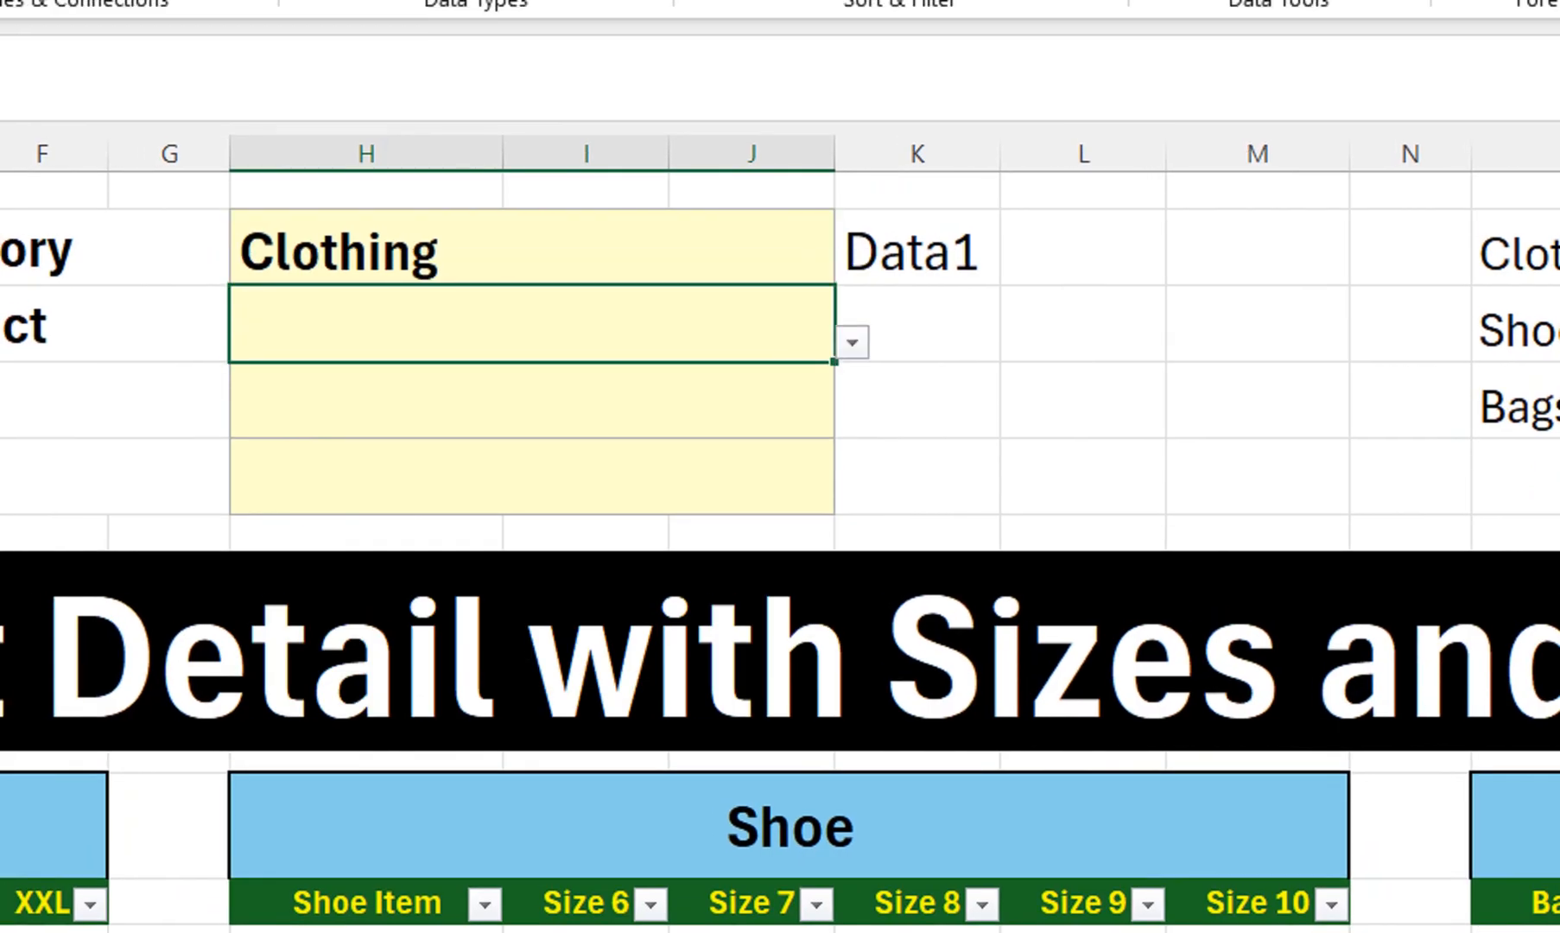
{"action": "left_click", "coordinate": [853, 343]}
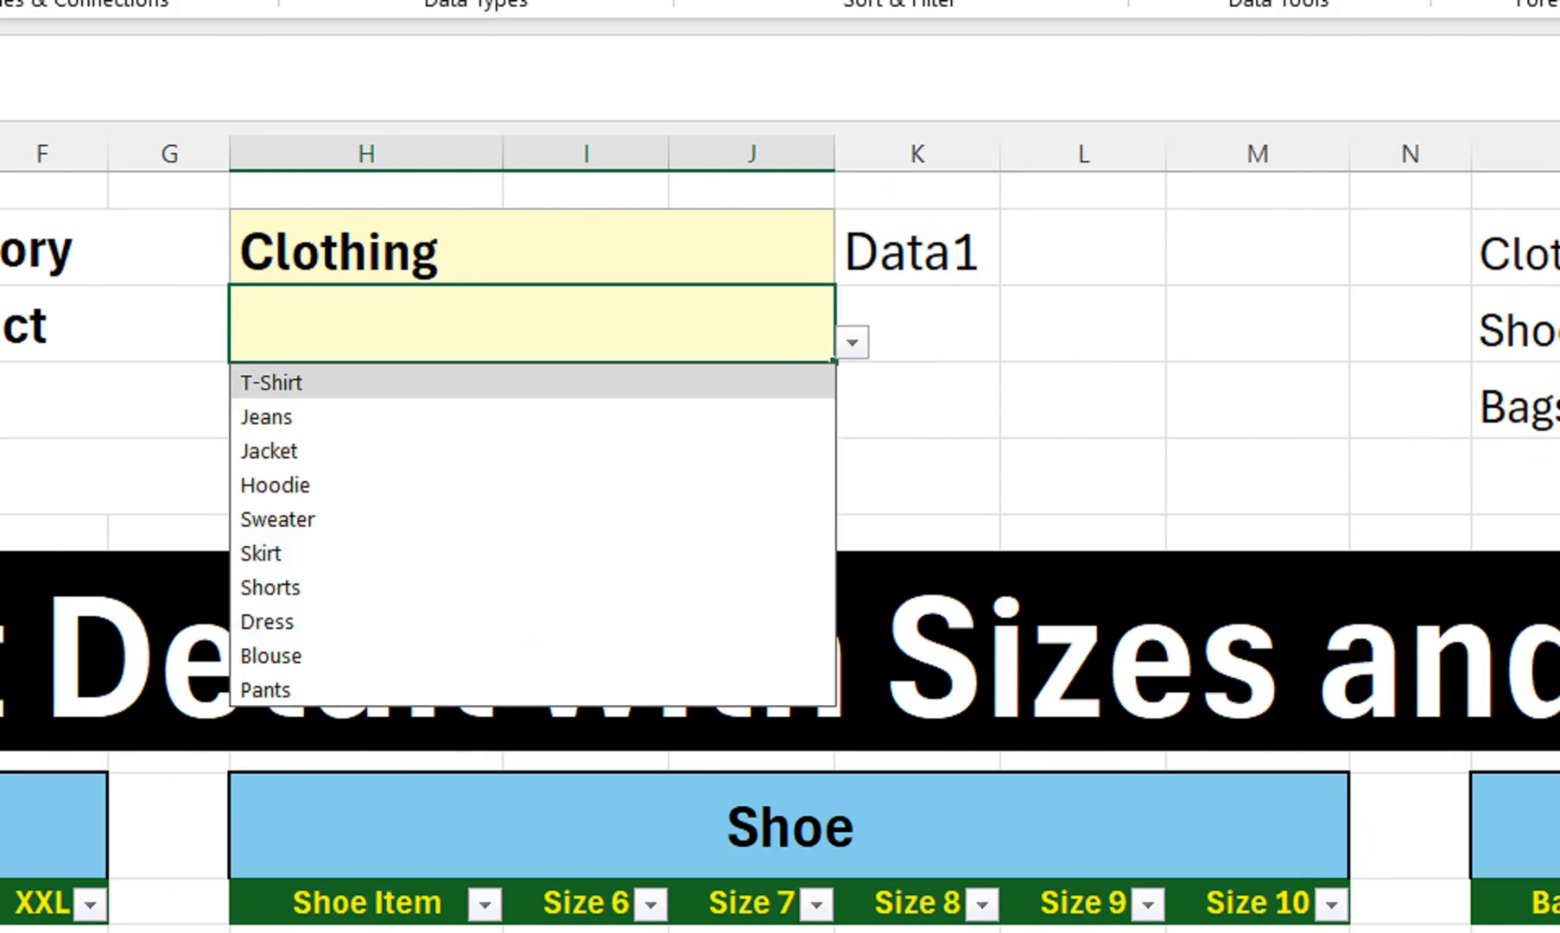
Set Category to Bags and view the bag products without choosing one
{"action": "left_click", "coordinate": [621, 251]}
{"action": "left_click", "coordinate": [852, 266]}
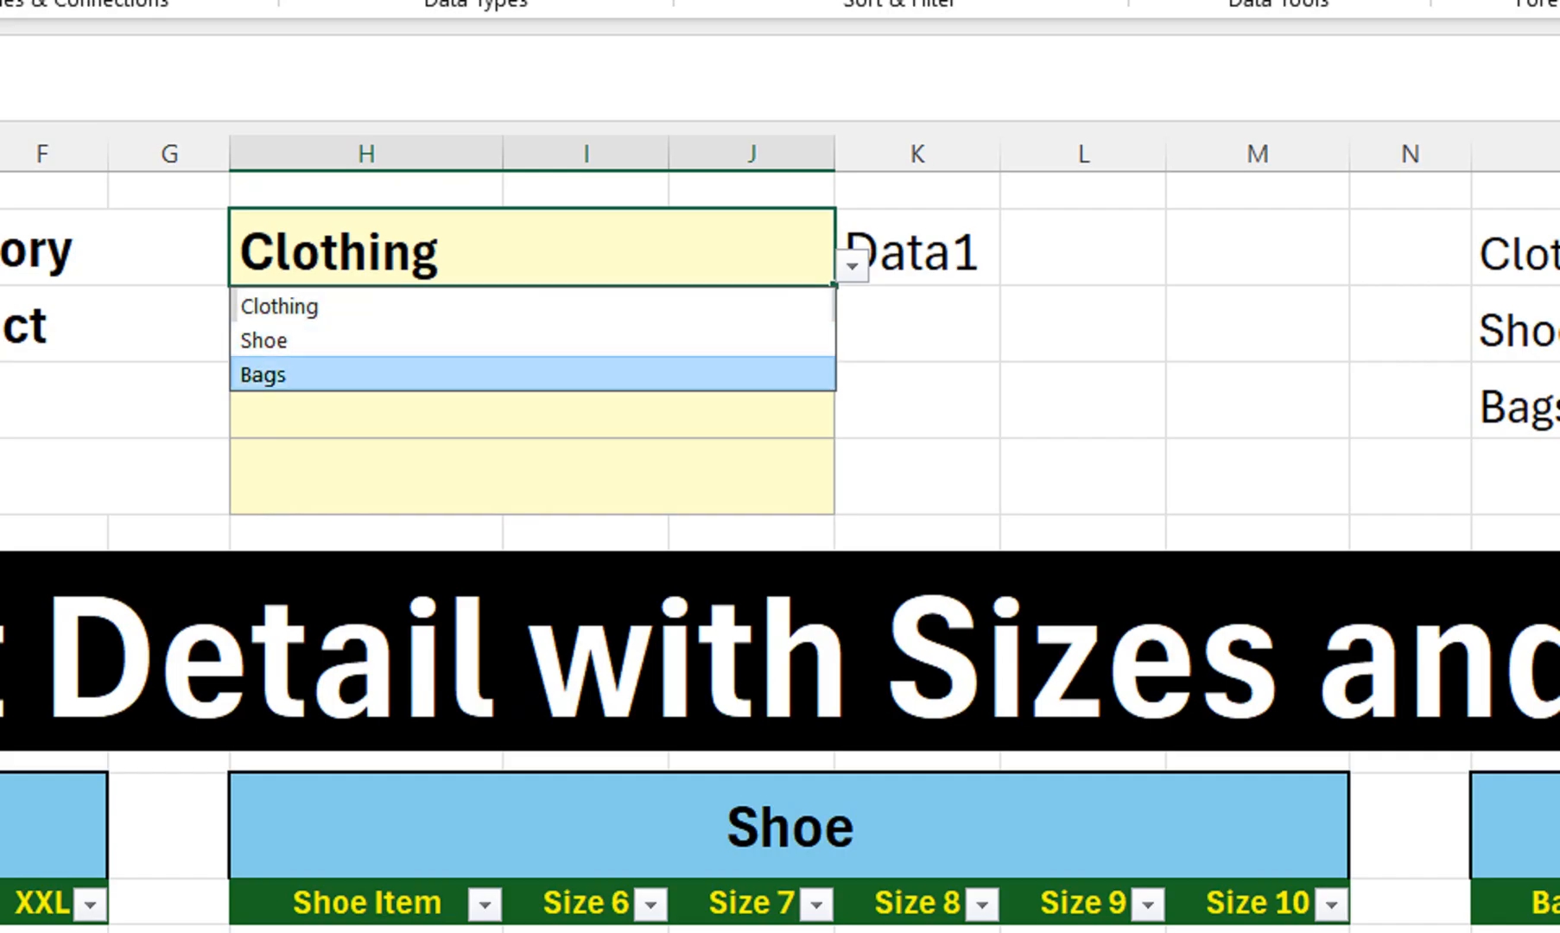
{"action": "left_click", "coordinate": [533, 374]}
{"action": "left_click", "coordinate": [622, 325]}
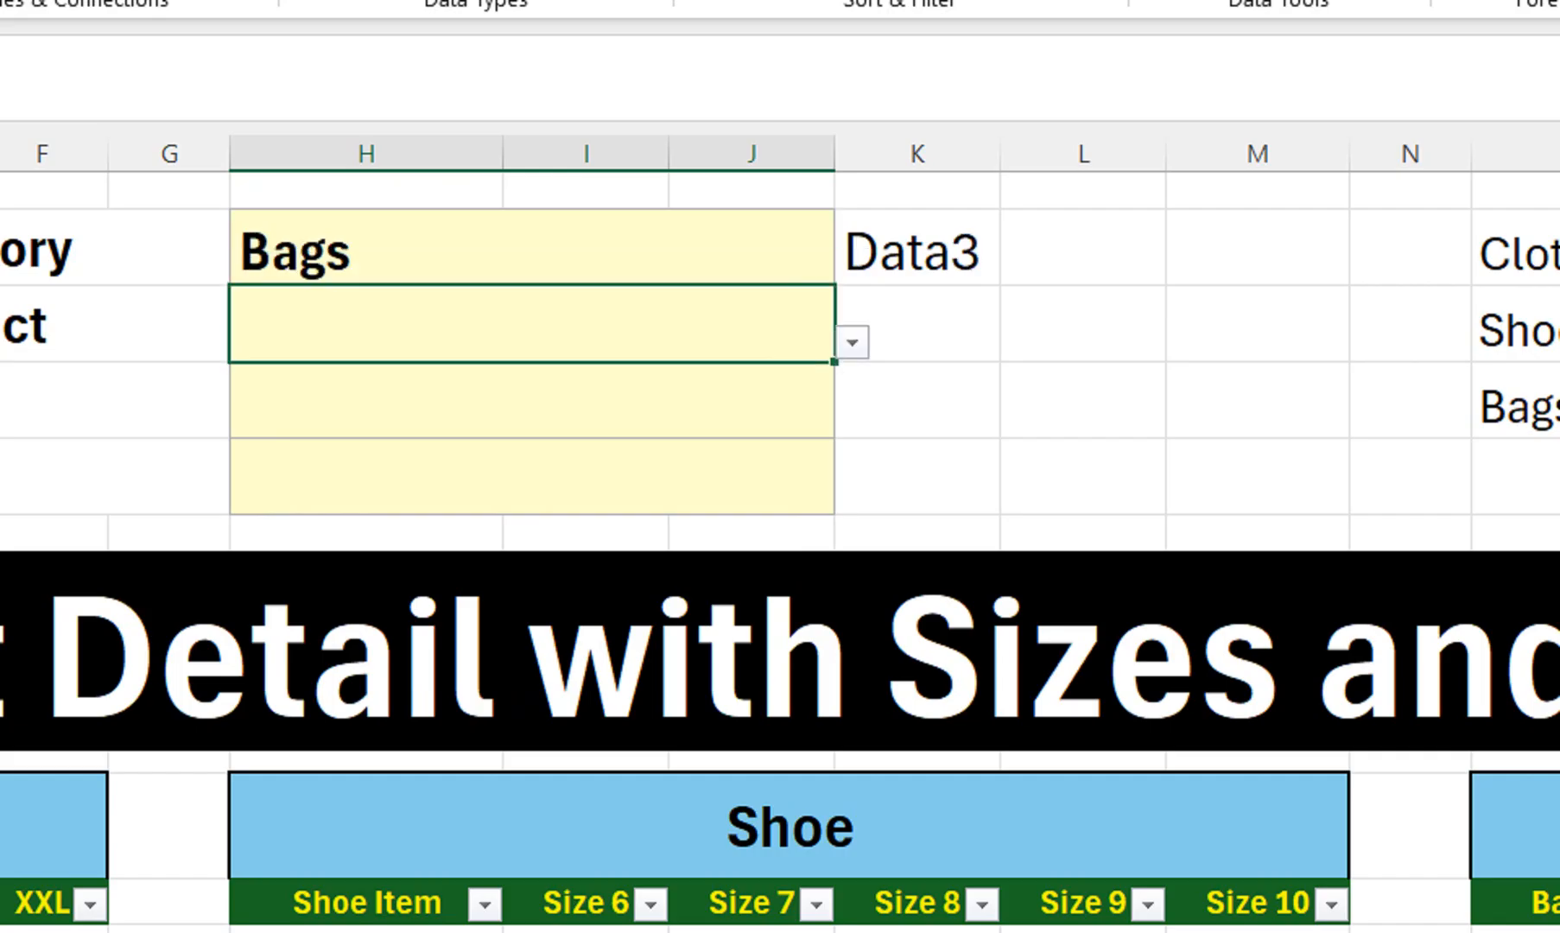
{"action": "left_click", "coordinate": [853, 343]}
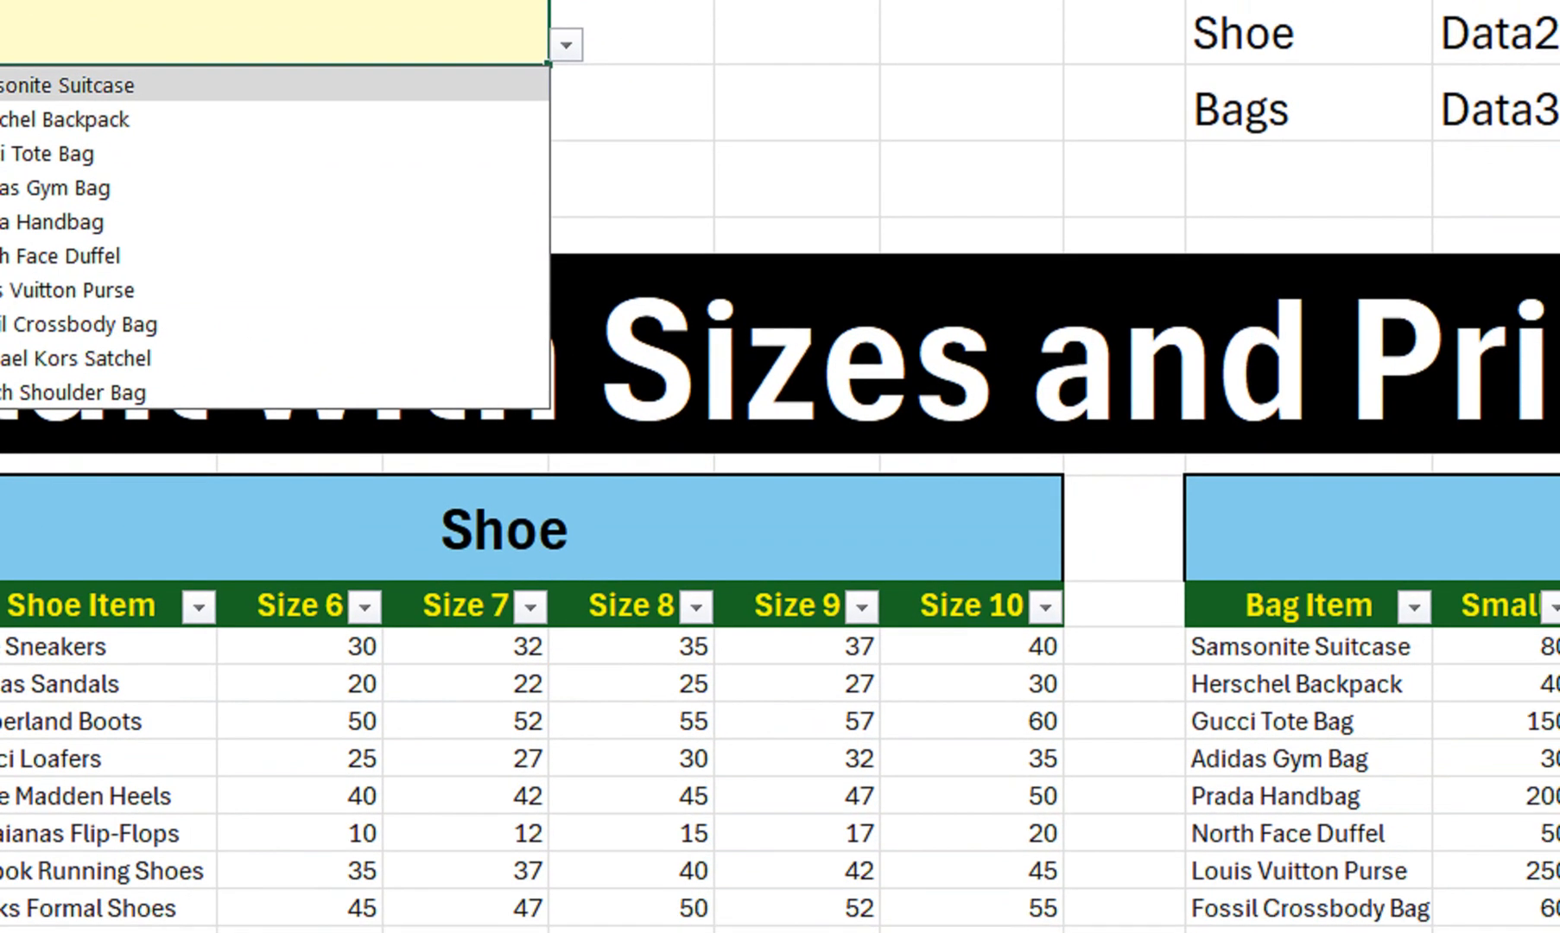
{"action": "key", "text": "Escape"}
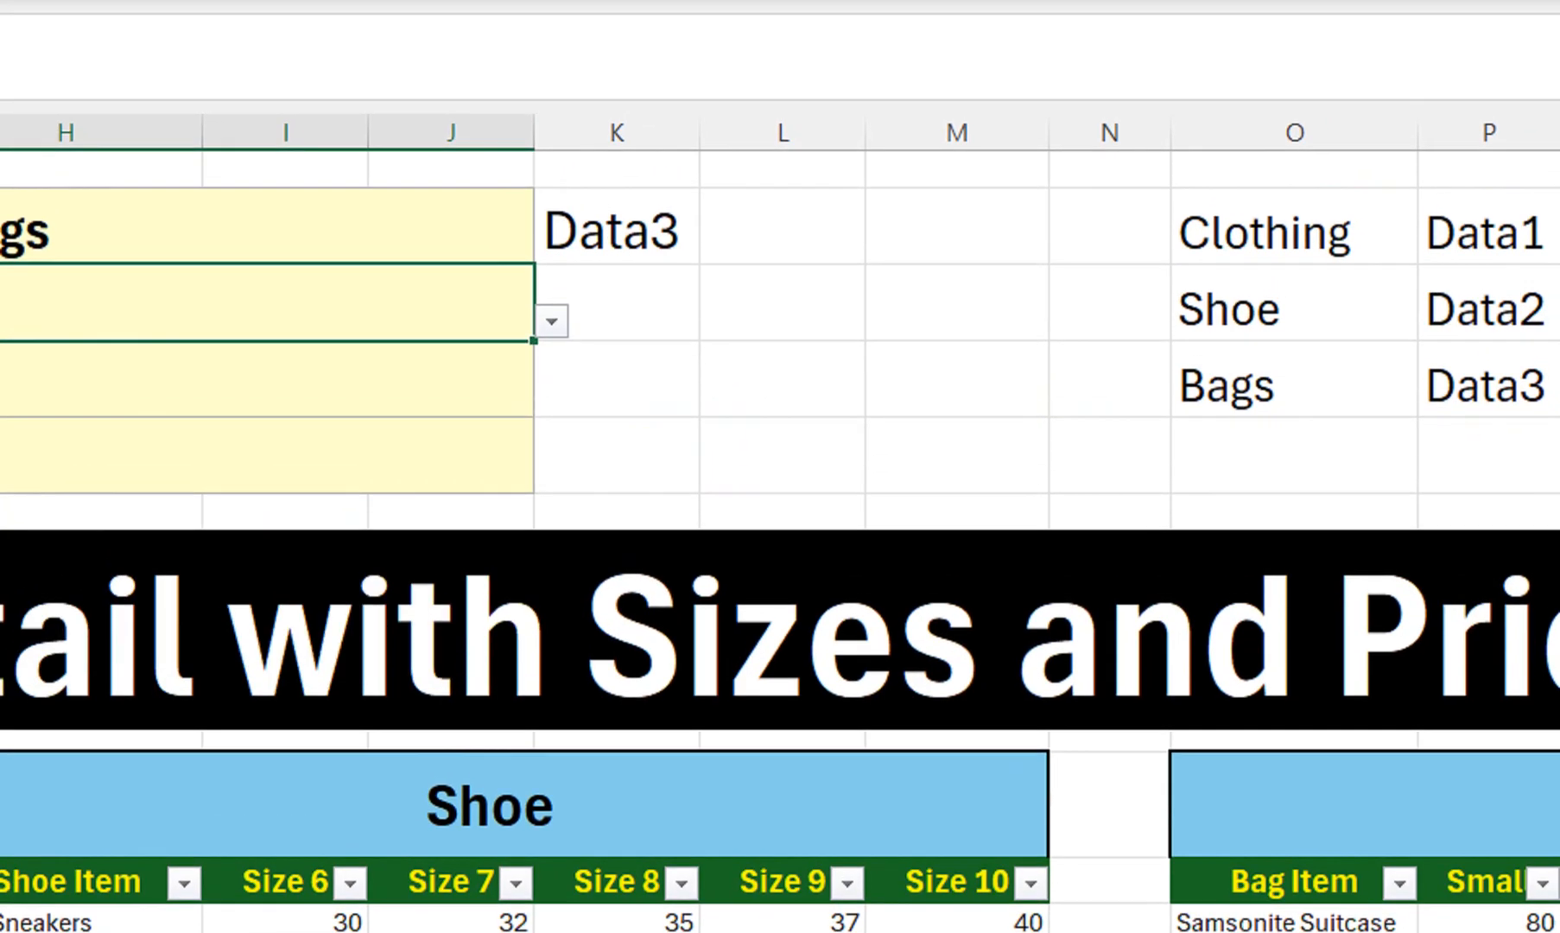
Move the category-to-data lookup table O2:P4 off to the far right
{"action": "left_click_drag", "start_coordinate": [1270, 197], "coordinate": [1481, 354]}
{"action": "left_click_drag", "start_coordinate": [1162, 302], "coordinate": [1153, 375]}
{"action": "left_click_drag", "start_coordinate": [1231, 896], "coordinate": [991, 896]}
Try white font colour on K2, then restore it to black
{"action": "left_click", "coordinate": [886, 297]}
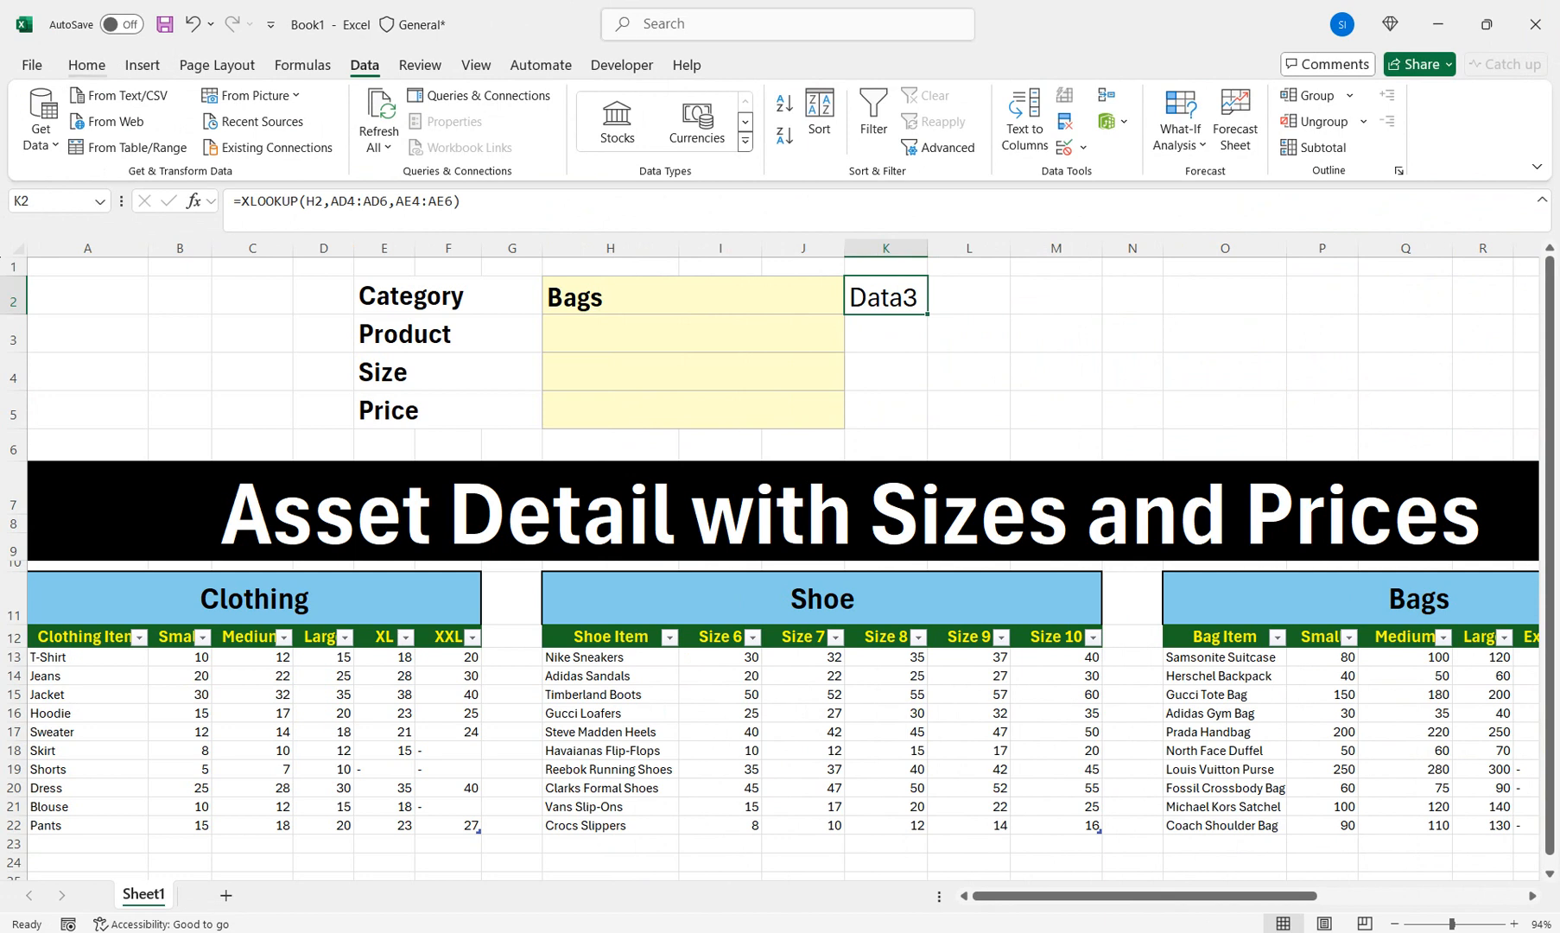
{"action": "left_click", "coordinate": [86, 65]}
{"action": "left_click", "coordinate": [334, 137]}
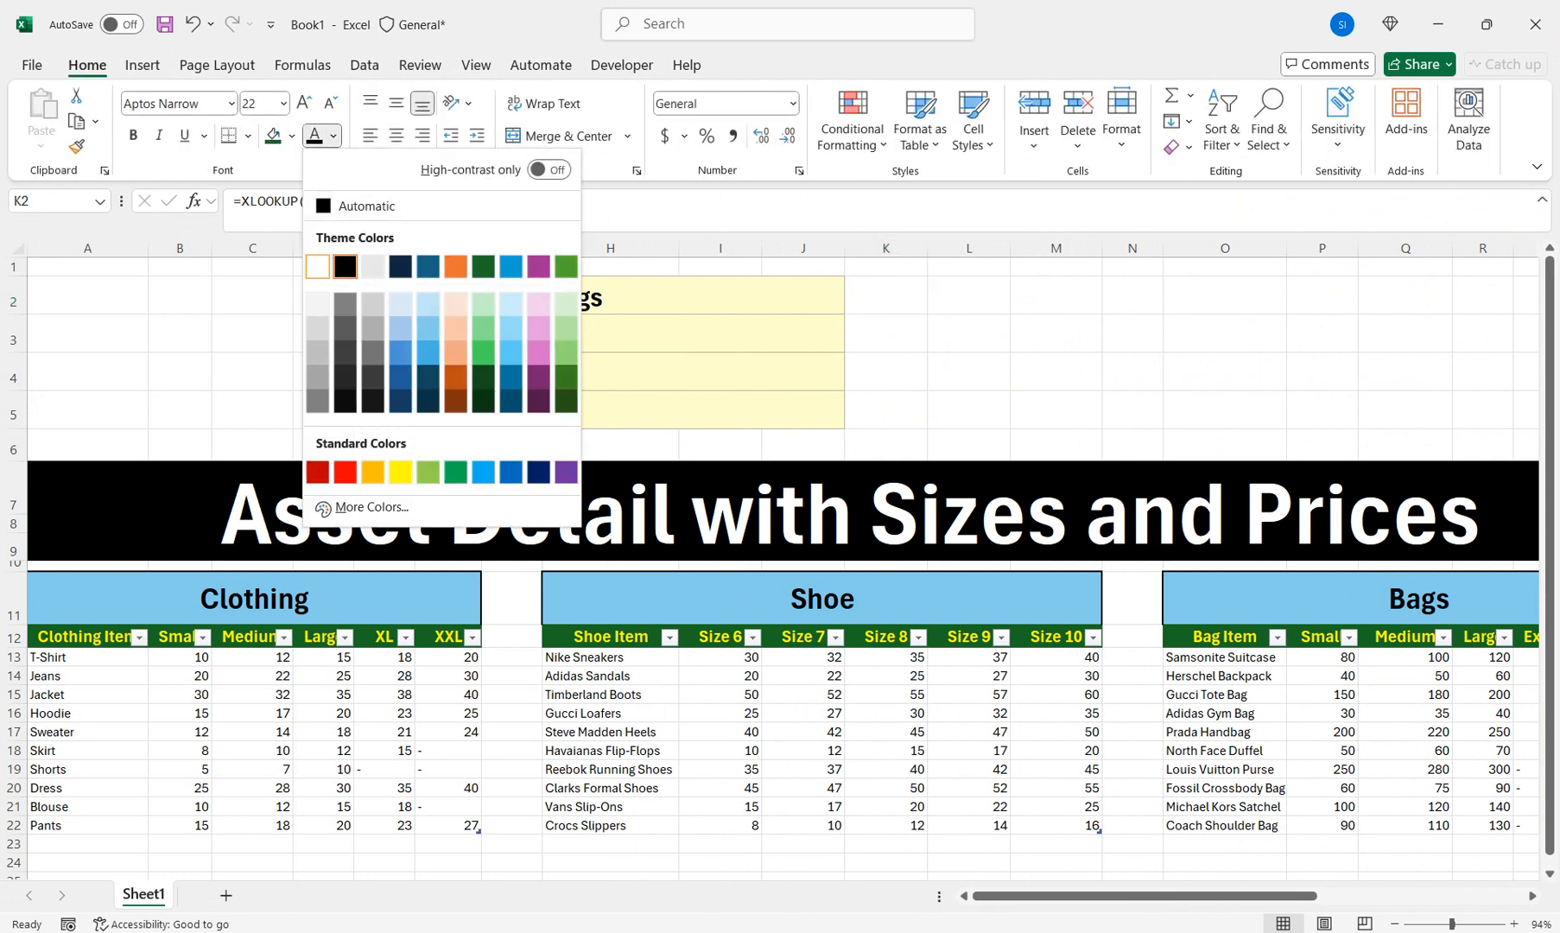
{"action": "left_click", "coordinate": [317, 266]}
{"action": "left_click", "coordinate": [333, 136]}
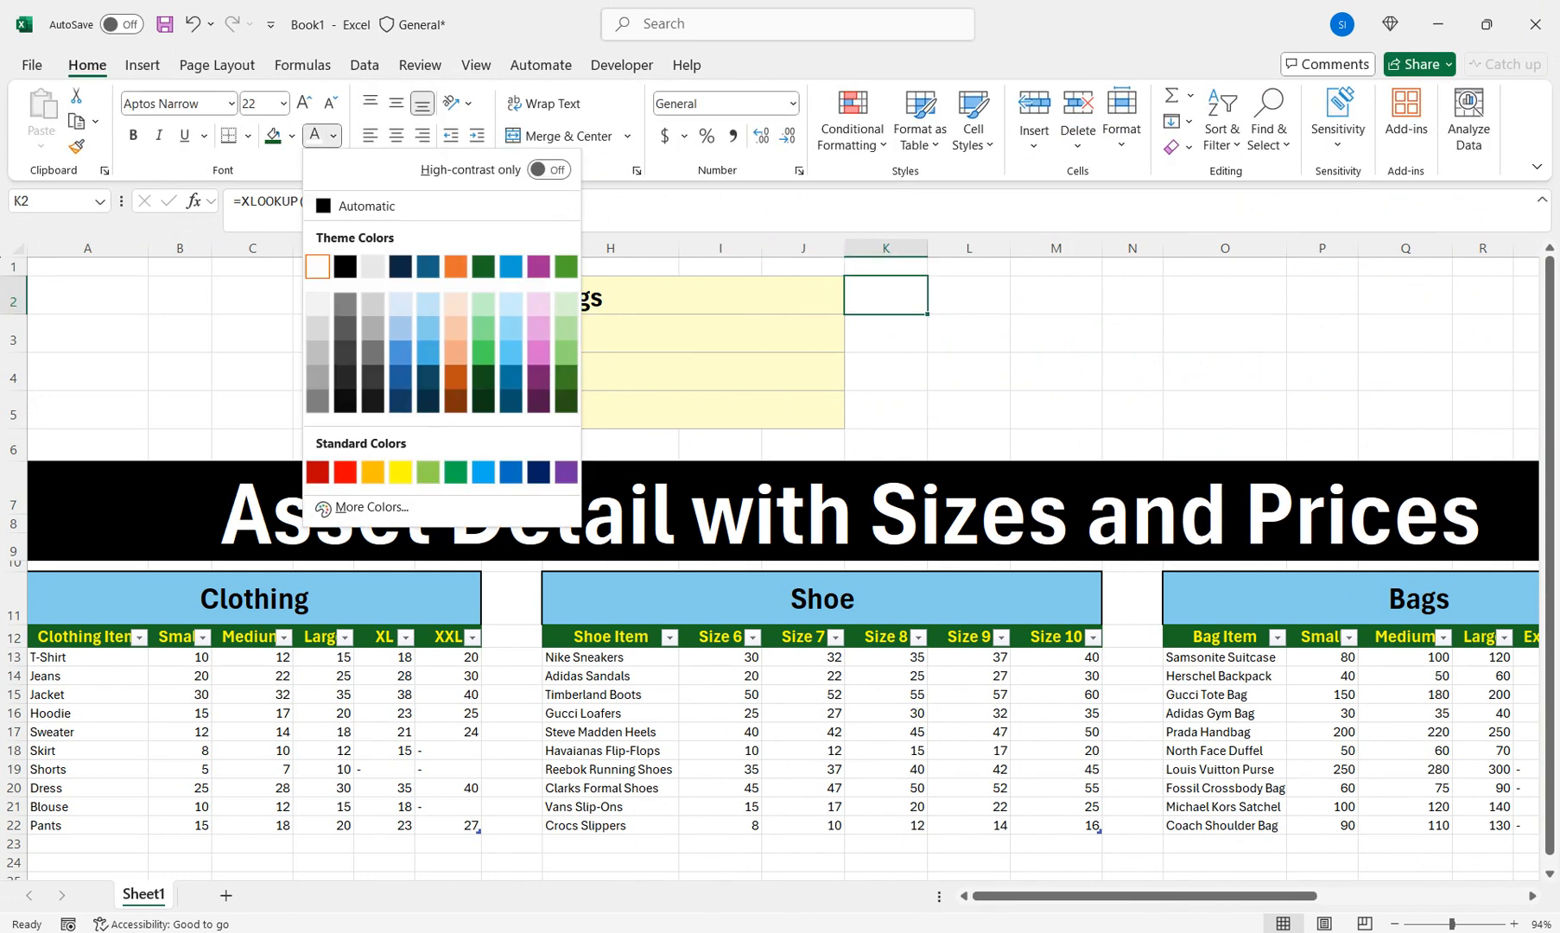
{"action": "left_click", "coordinate": [337, 266]}
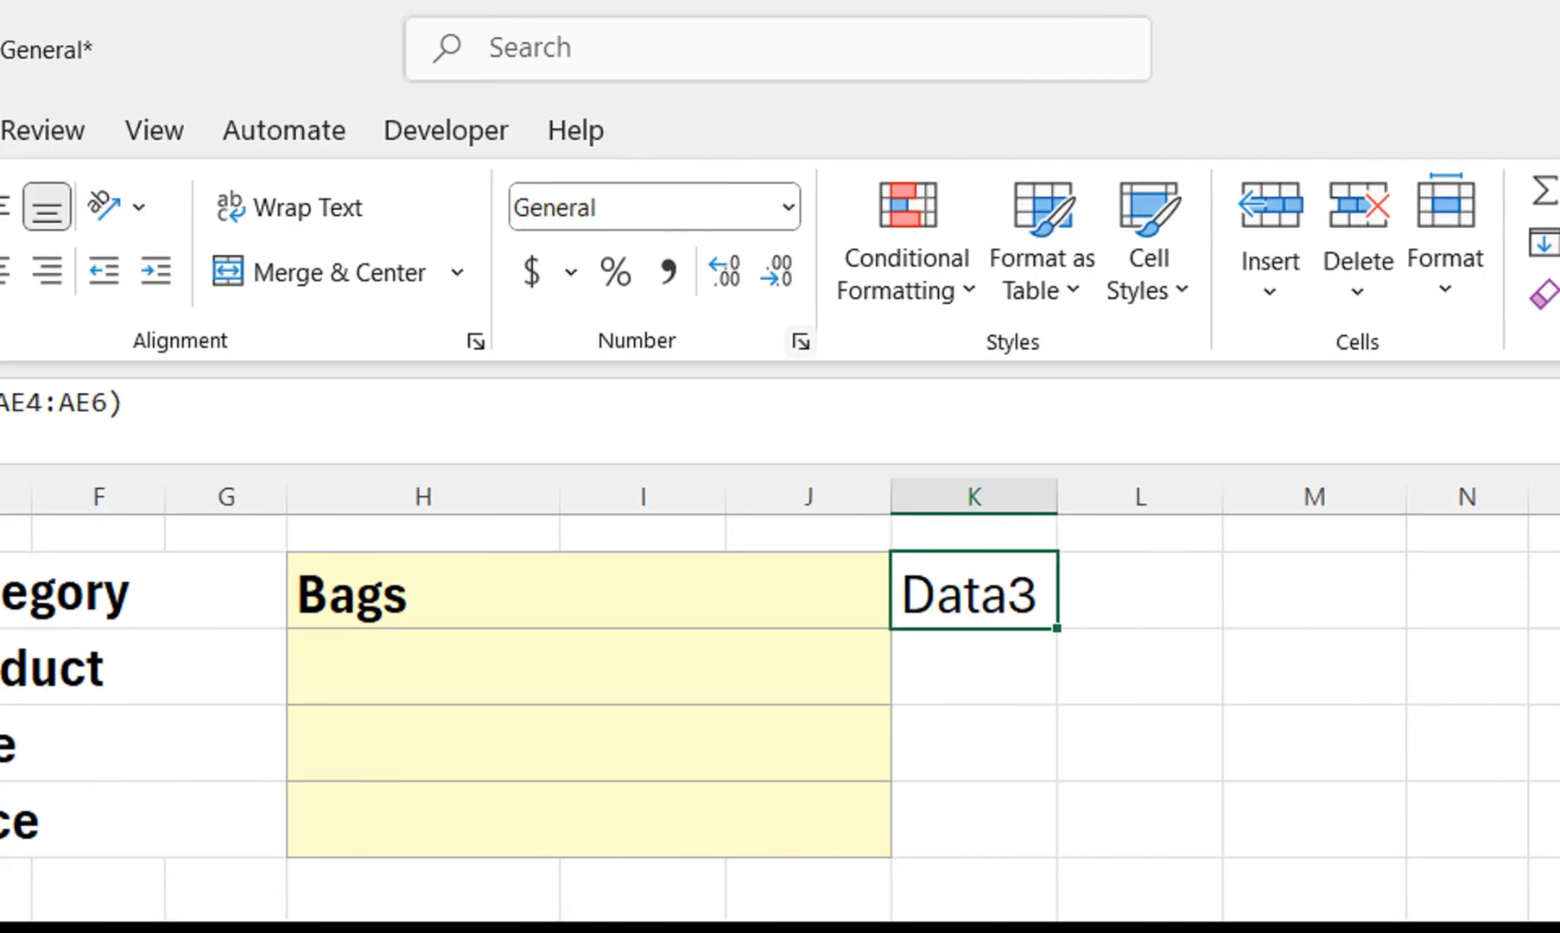
Hide K2's Data label with the ;;; custom number format
{"action": "left_click", "coordinate": [863, 322]}
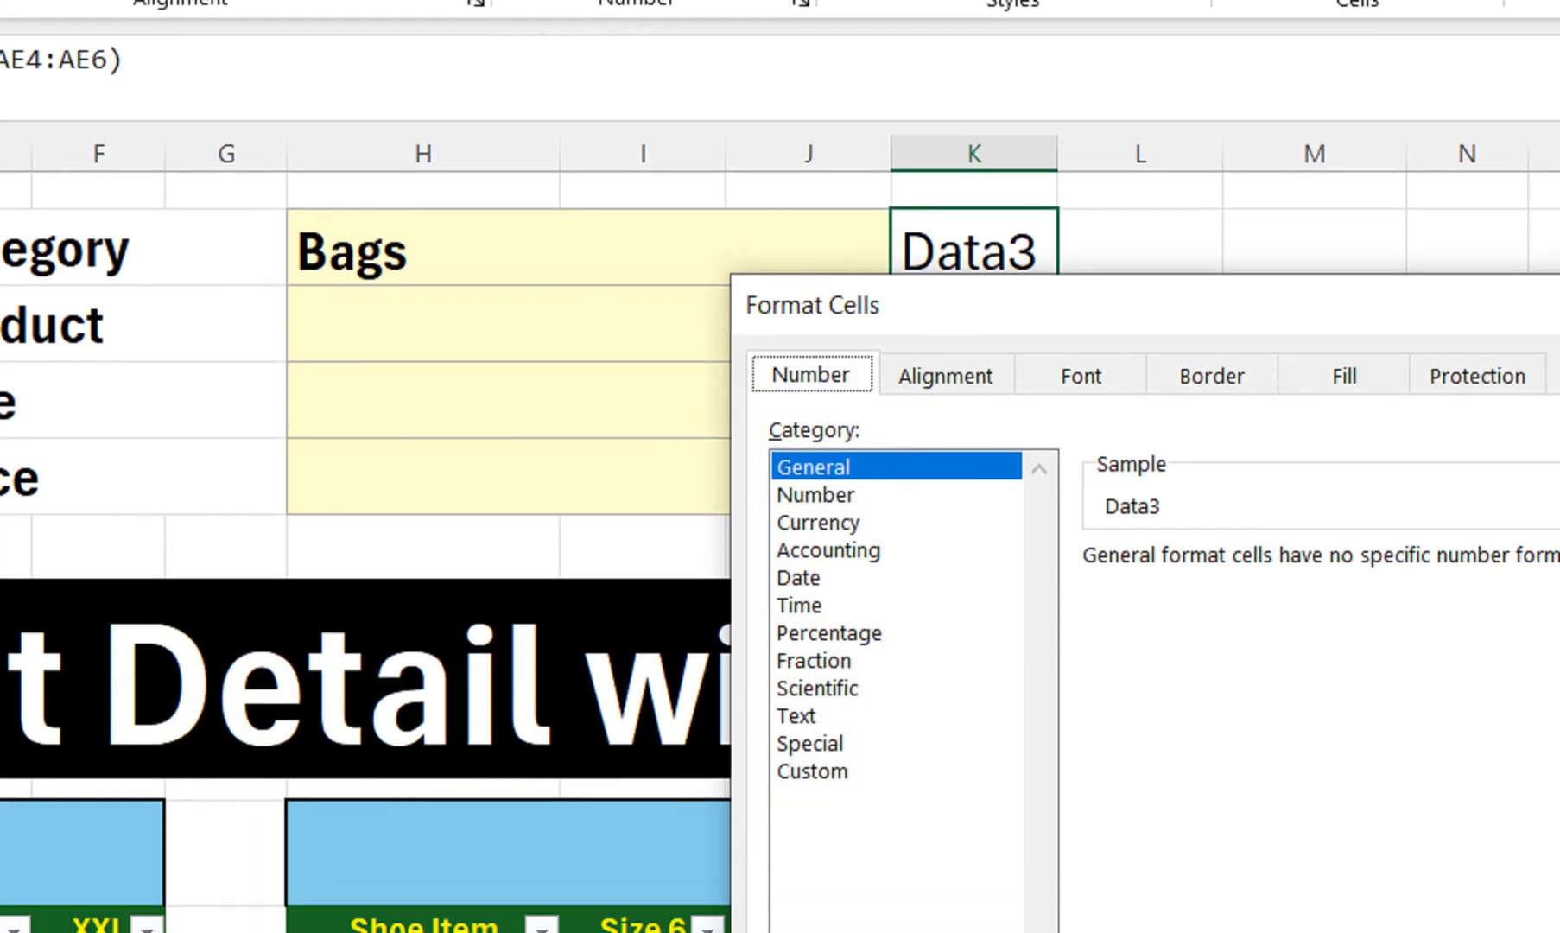
{"action": "left_click", "coordinate": [812, 771]}
{"action": "double_click", "coordinate": [1126, 594]}
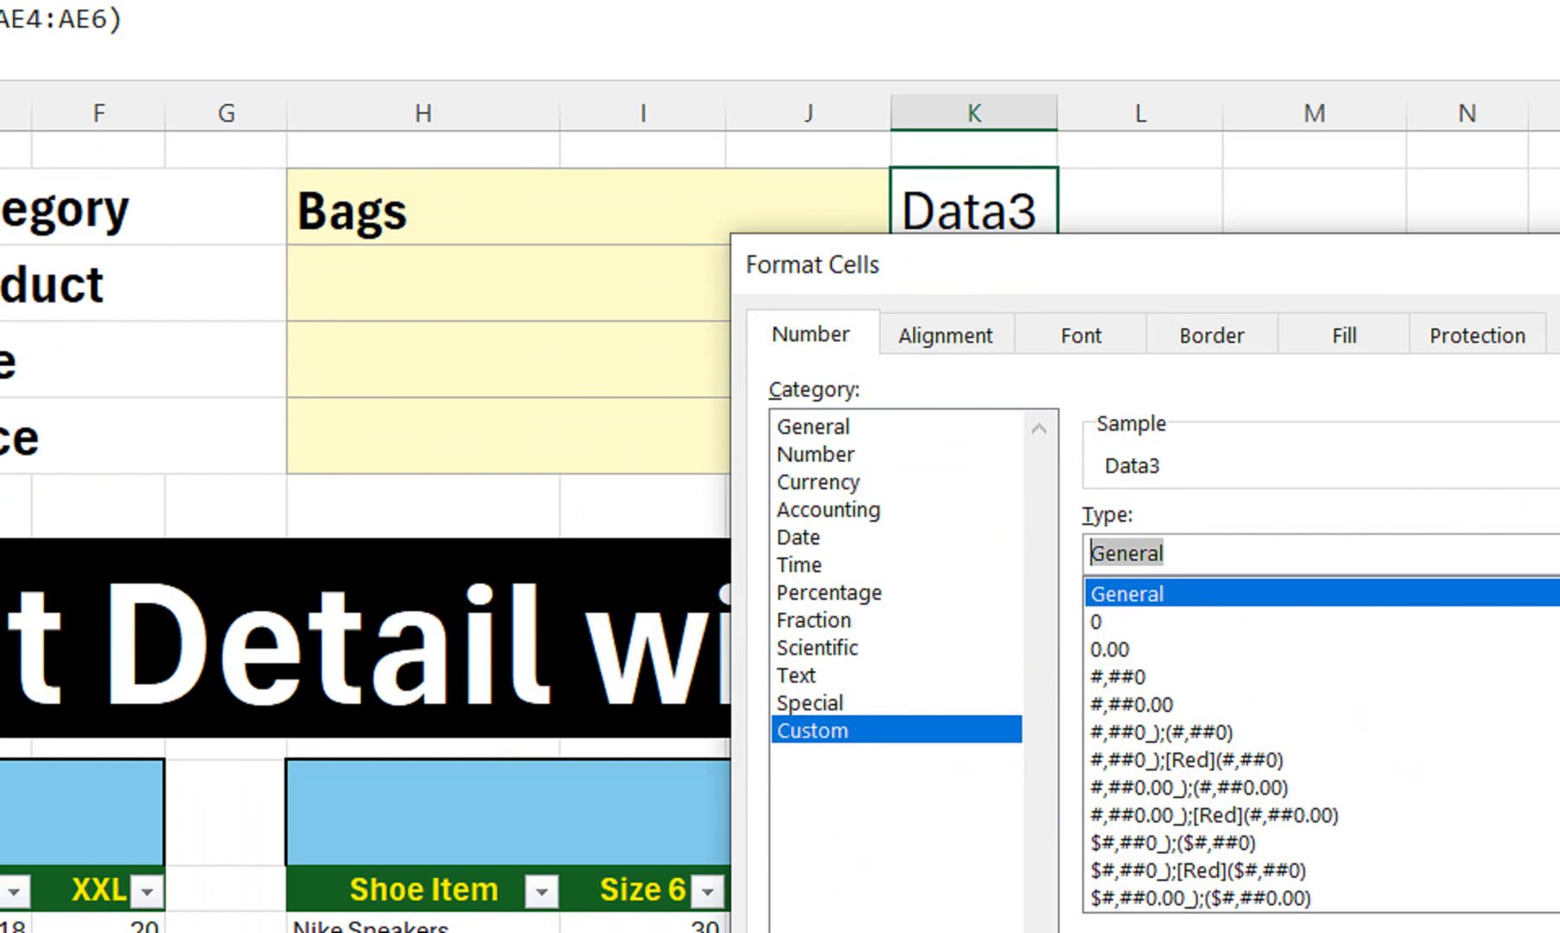
{"action": "type", "text": ";;;"}
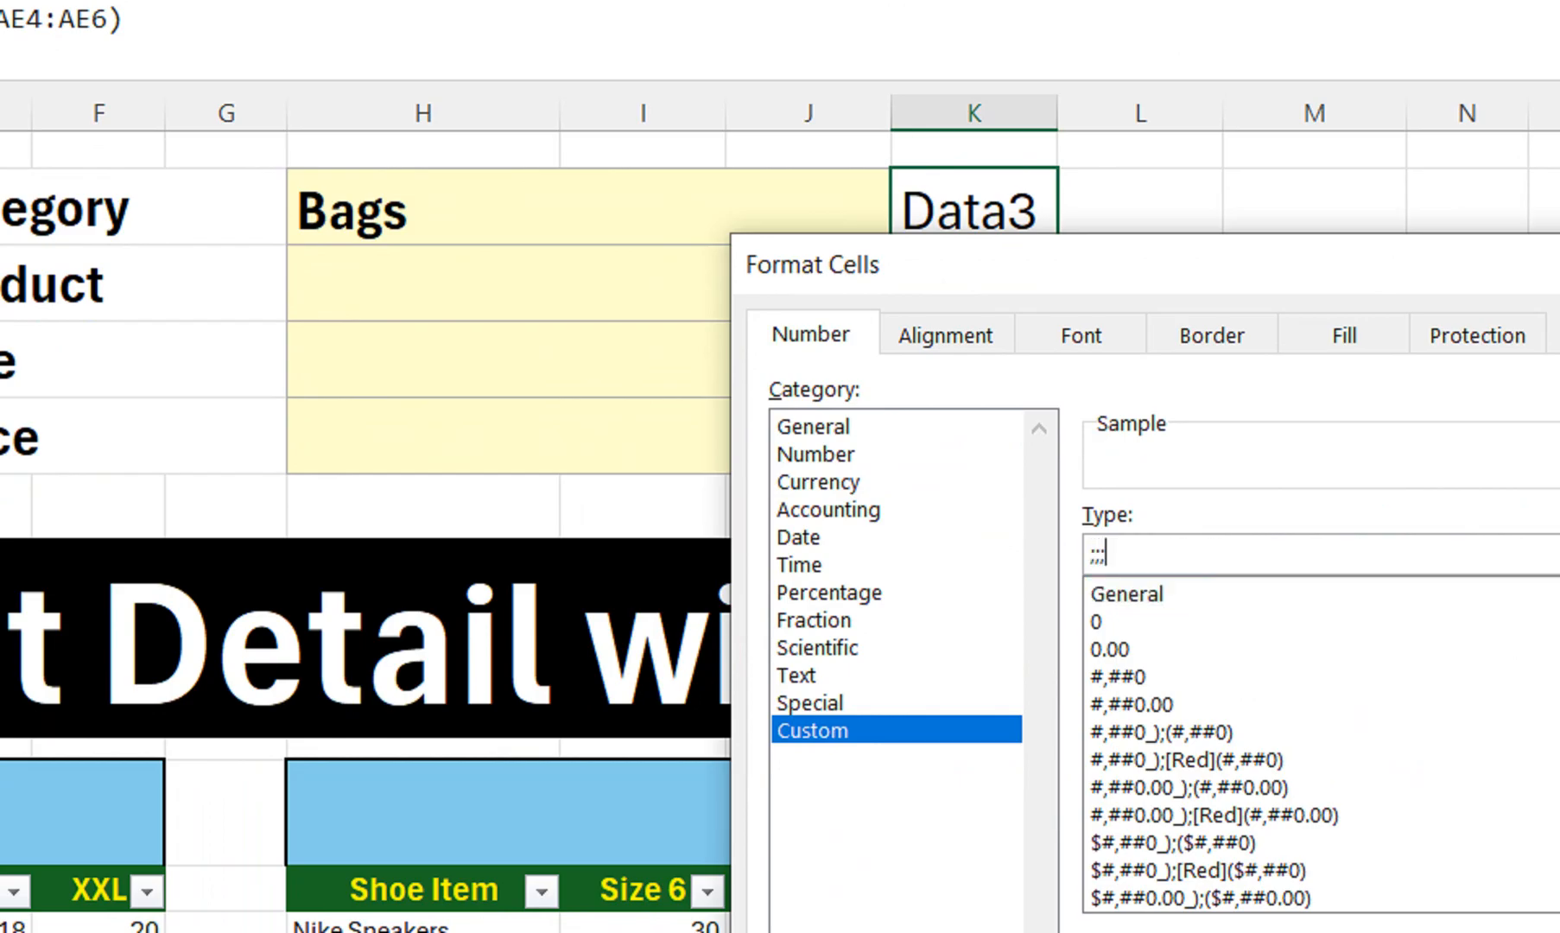
{"action": "left_click_drag", "start_coordinate": [1122, 264], "coordinate": [235, 62]}
{"action": "left_click", "coordinate": [804, 814]}
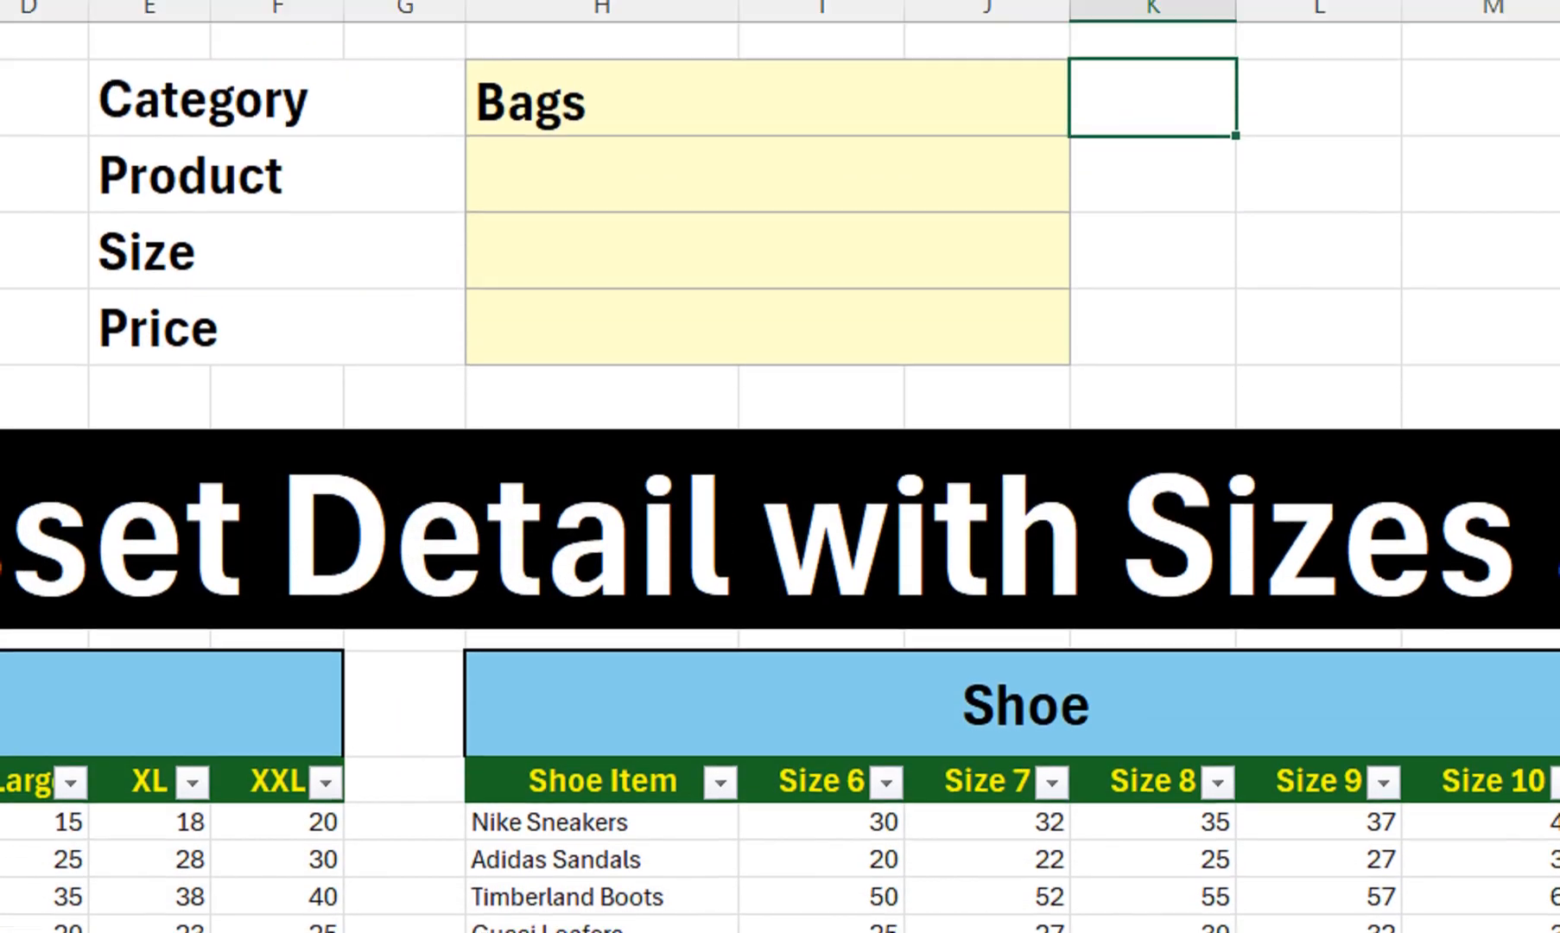
{"action": "left_click", "coordinate": [768, 451]}
{"action": "left_click", "coordinate": [1087, 210]}
Pick Clothing in the H2 Category drop-down and Hoodie in the H3 Product drop-down
{"action": "left_click", "coordinate": [768, 251]}
{"action": "left_click", "coordinate": [768, 269]}
{"action": "left_click", "coordinate": [1087, 305]}
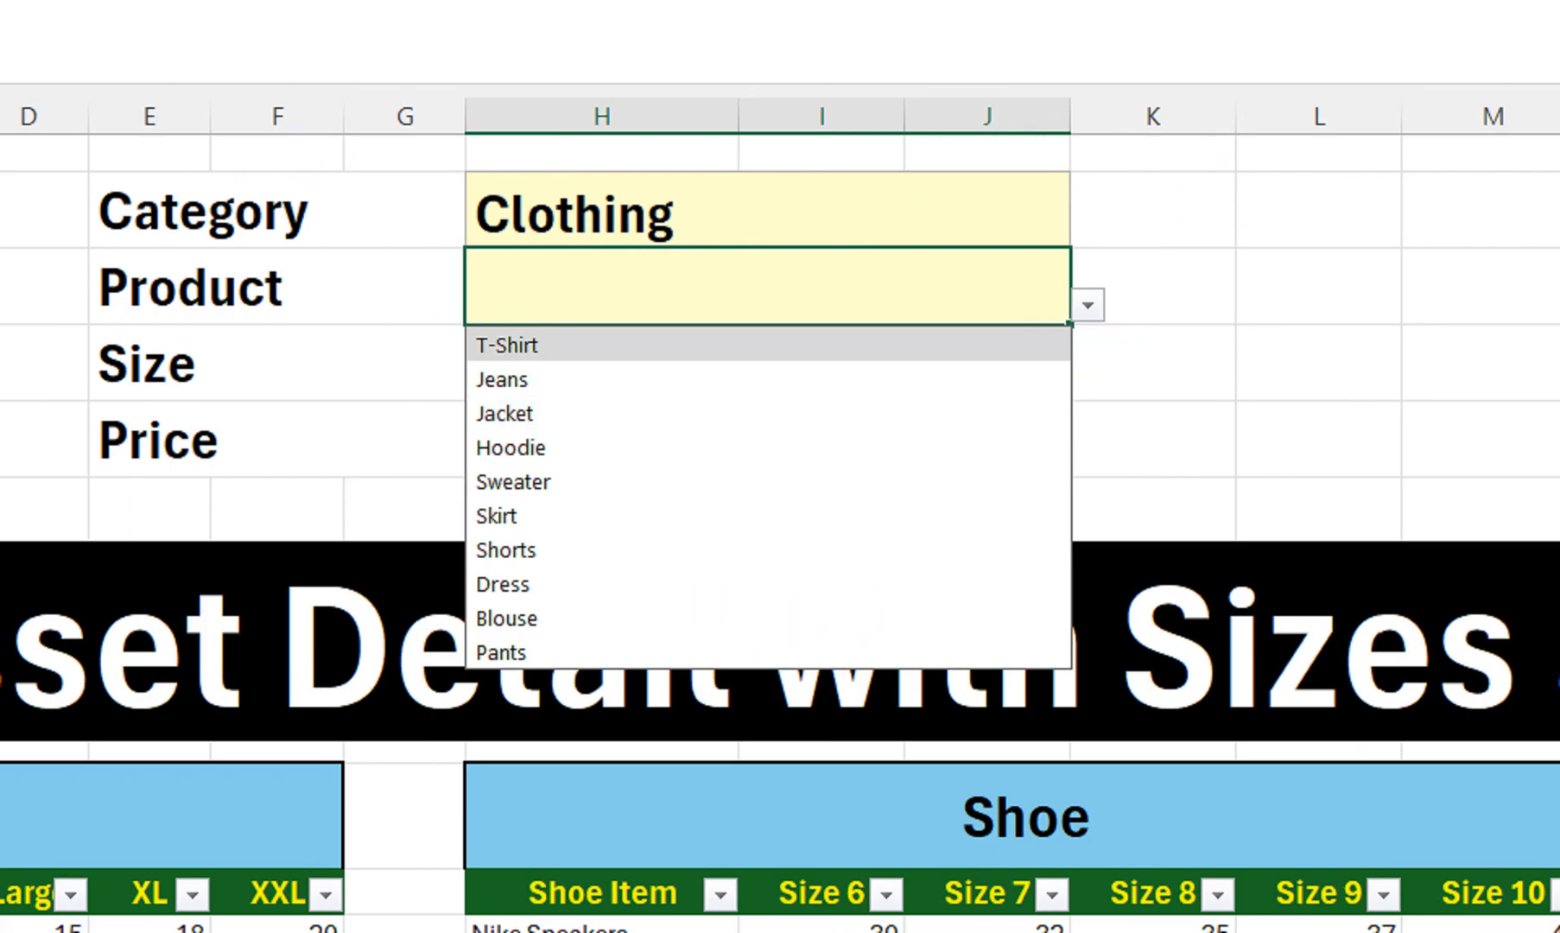
{"action": "left_click", "coordinate": [1087, 305]}
{"action": "left_click", "coordinate": [1087, 305]}
{"action": "left_click", "coordinate": [768, 447]}
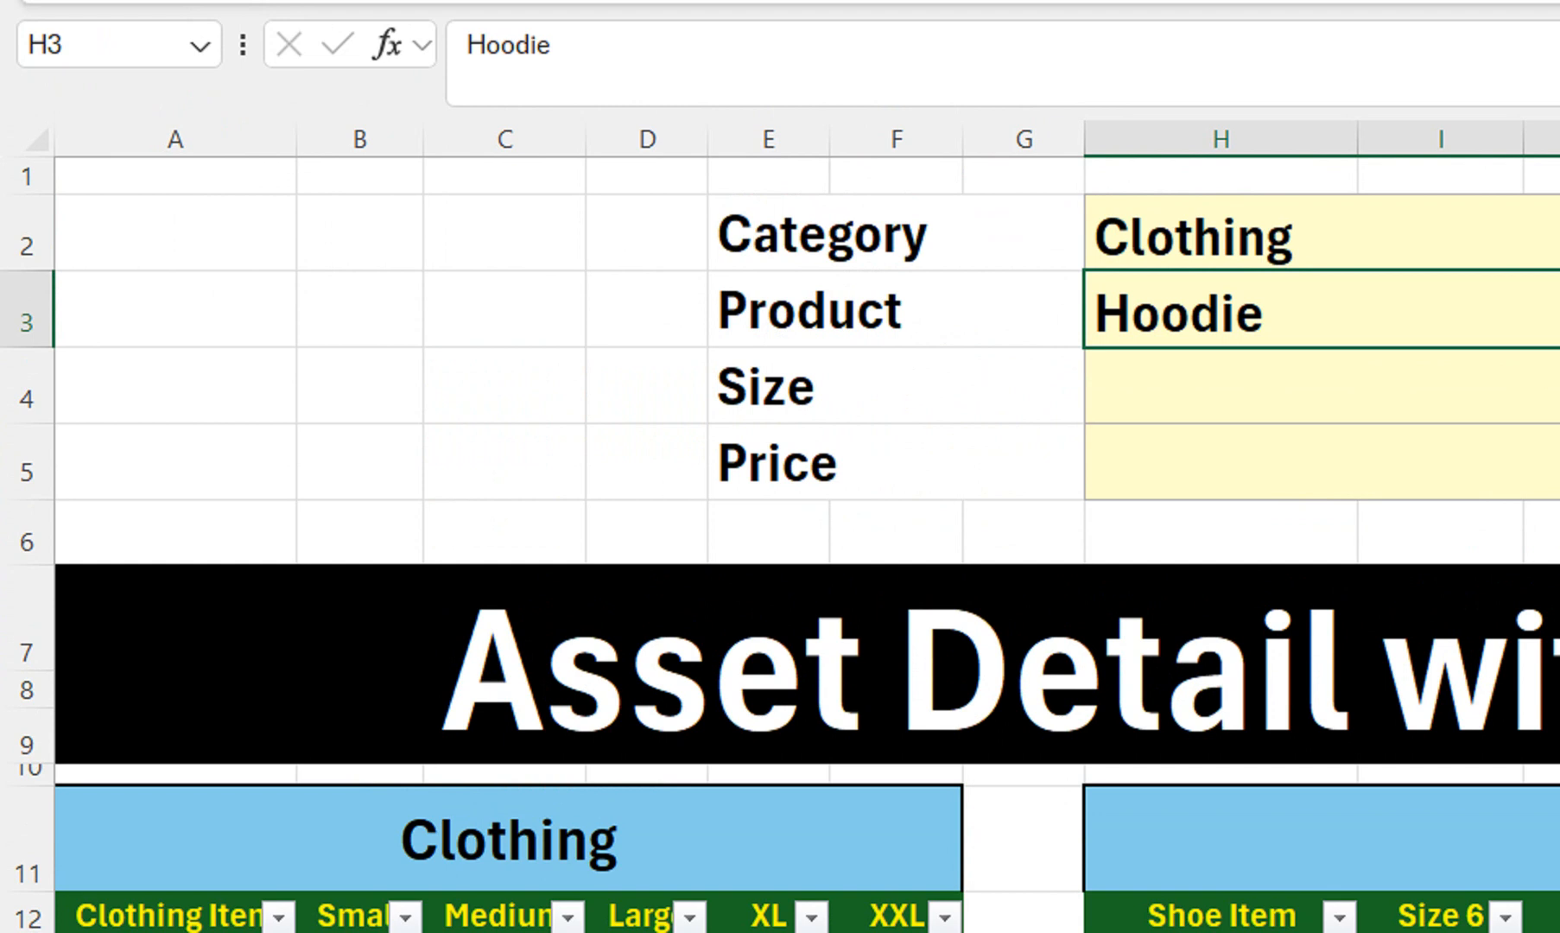
{"action": "left_click", "coordinate": [1321, 386]}
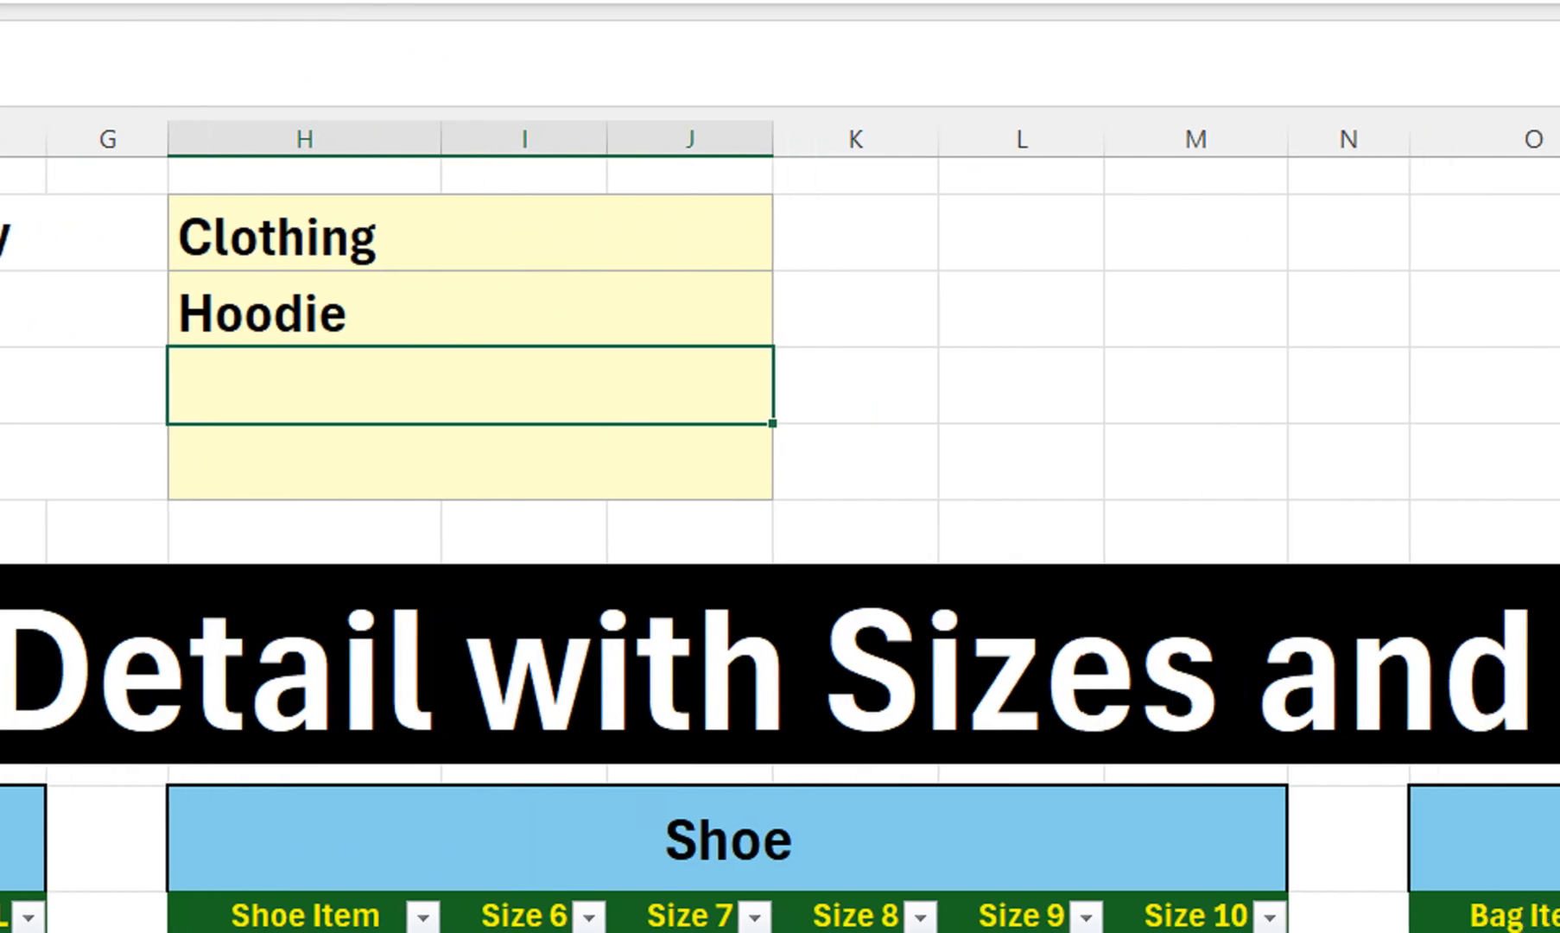
{"action": "left_click", "coordinate": [1195, 309]}
Start M3's IF formula returning Clothing headers Small to XXL when H2 is "Clothing"
{"action": "type", "text": "=i"}
{"action": "key", "text": "Tab"}
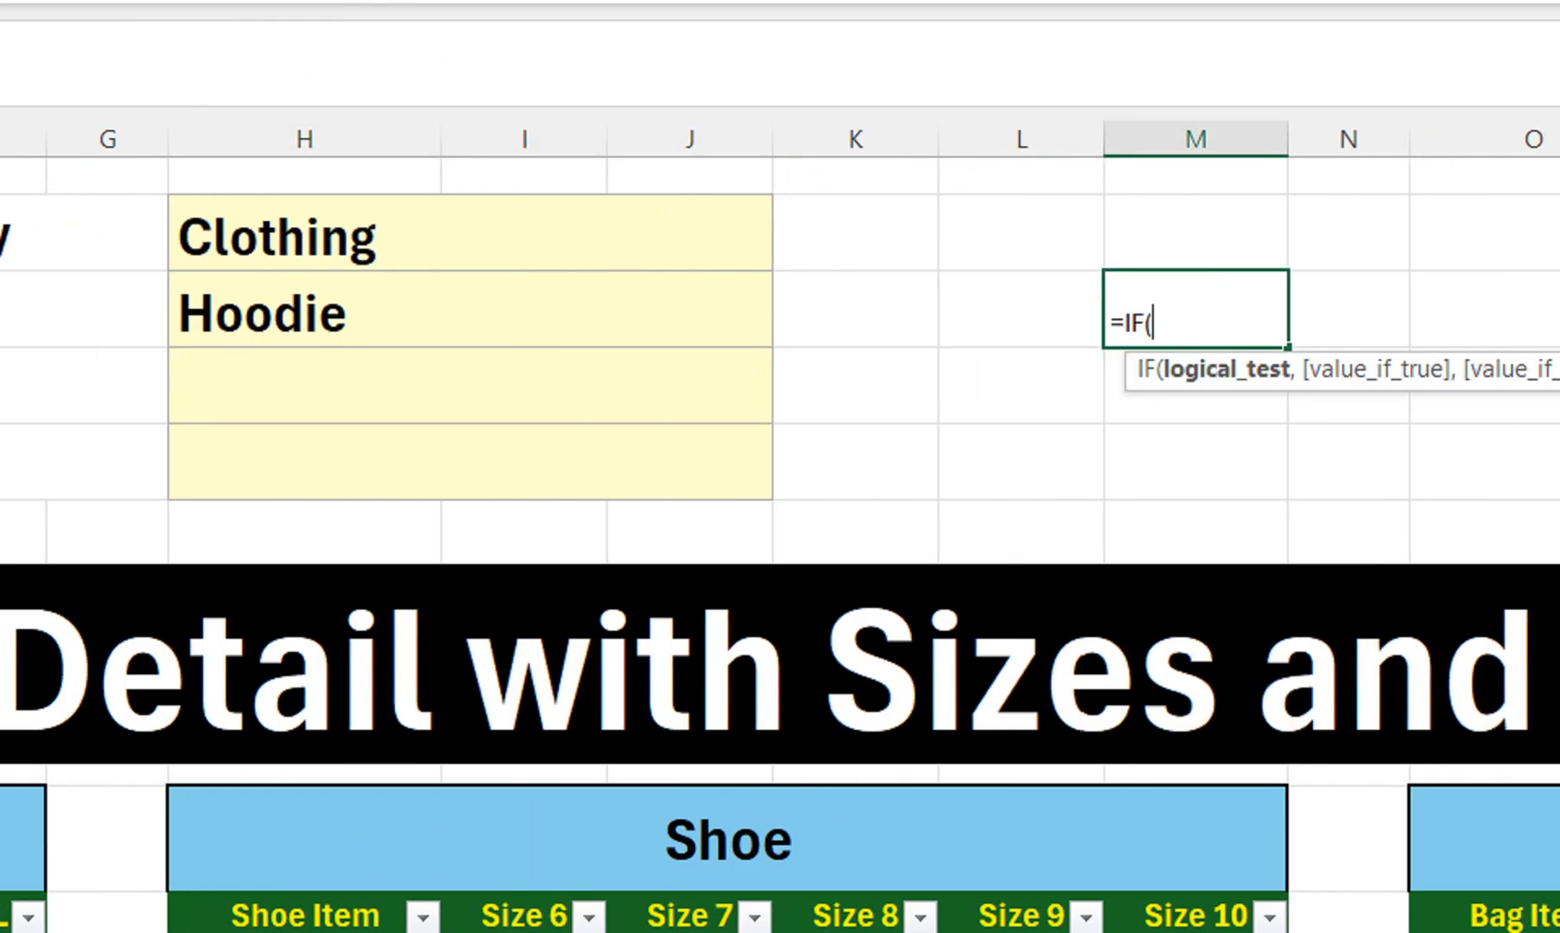
{"action": "left_click", "coordinate": [470, 233]}
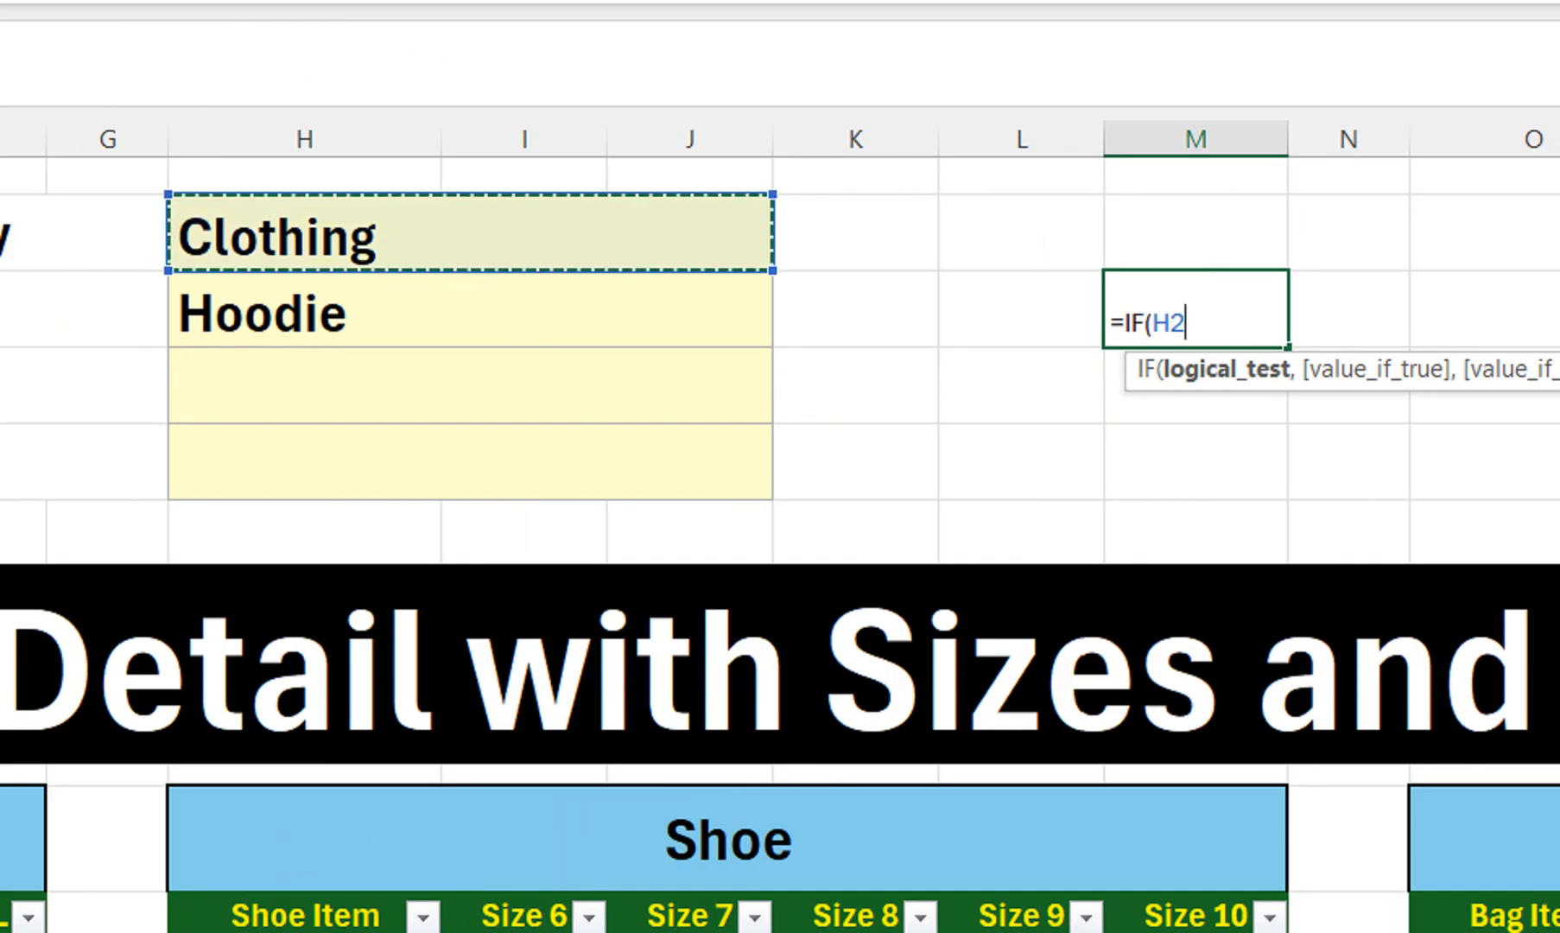
{"action": "type", "text": "="}
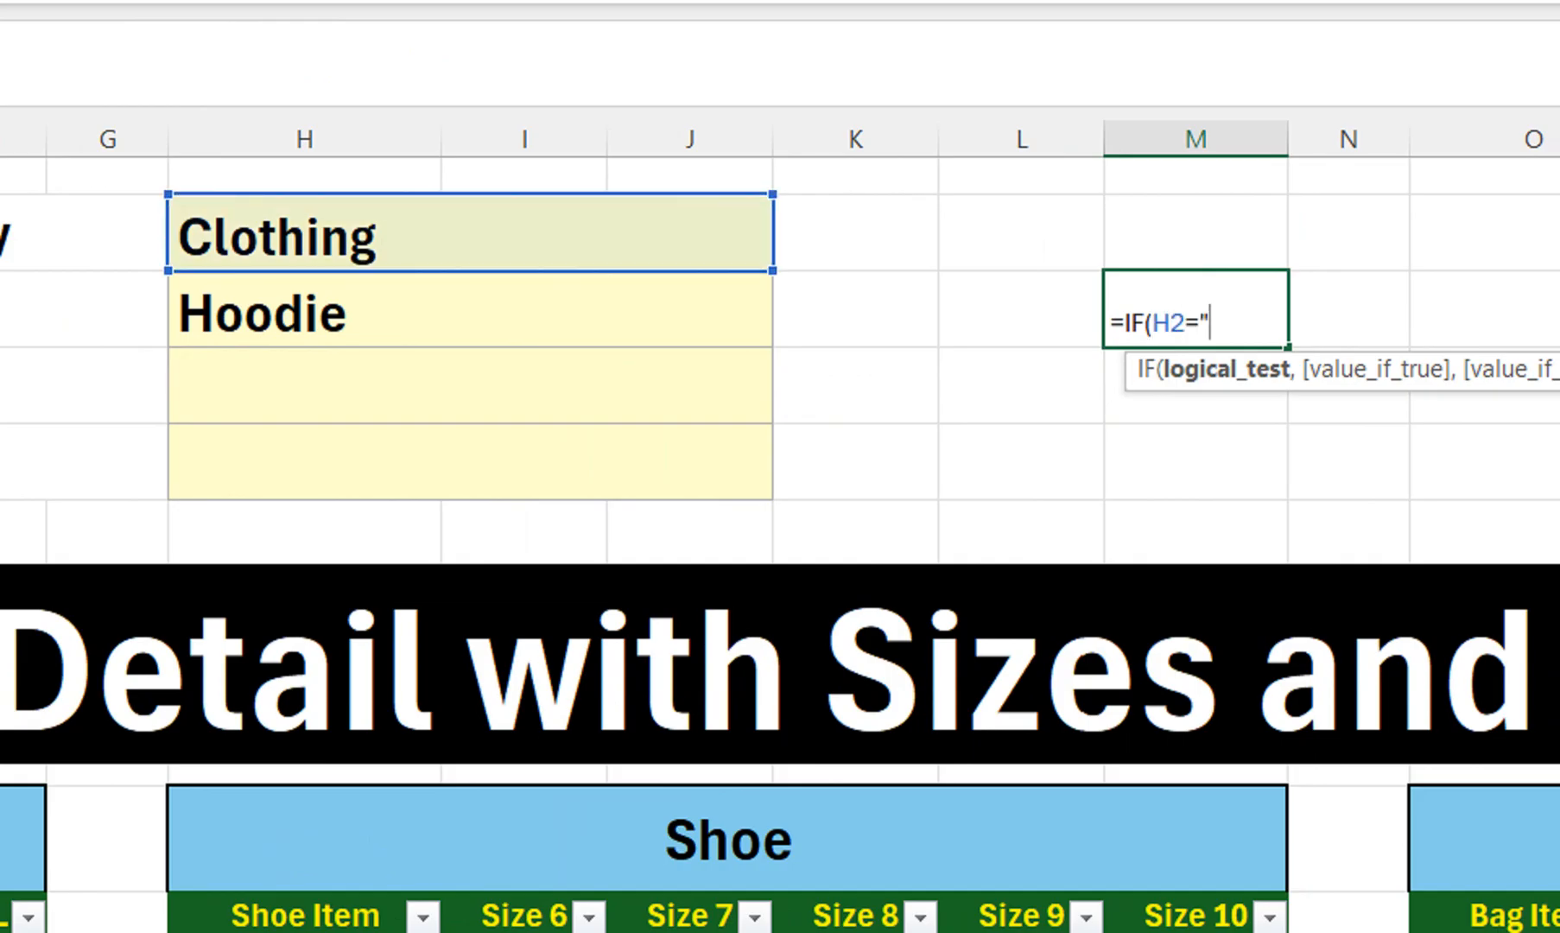
{"action": "type", "text": "\"Clothing\","}
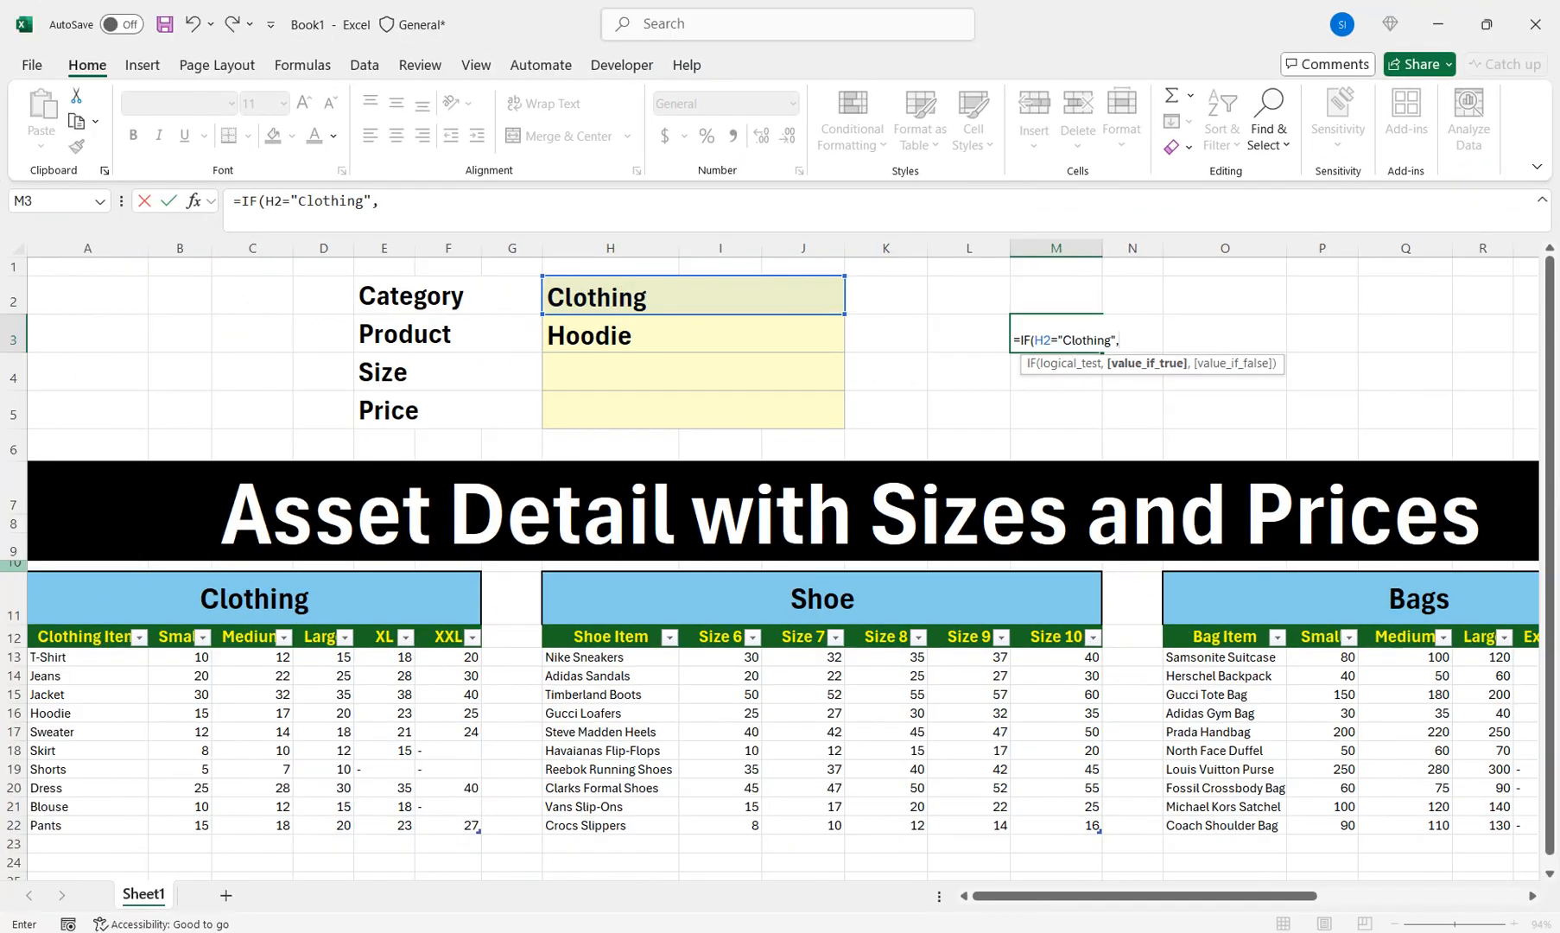
{"action": "left_click", "coordinate": [177, 637]}
{"action": "left_click_drag", "start_coordinate": [177, 637], "coordinate": [473, 638]}
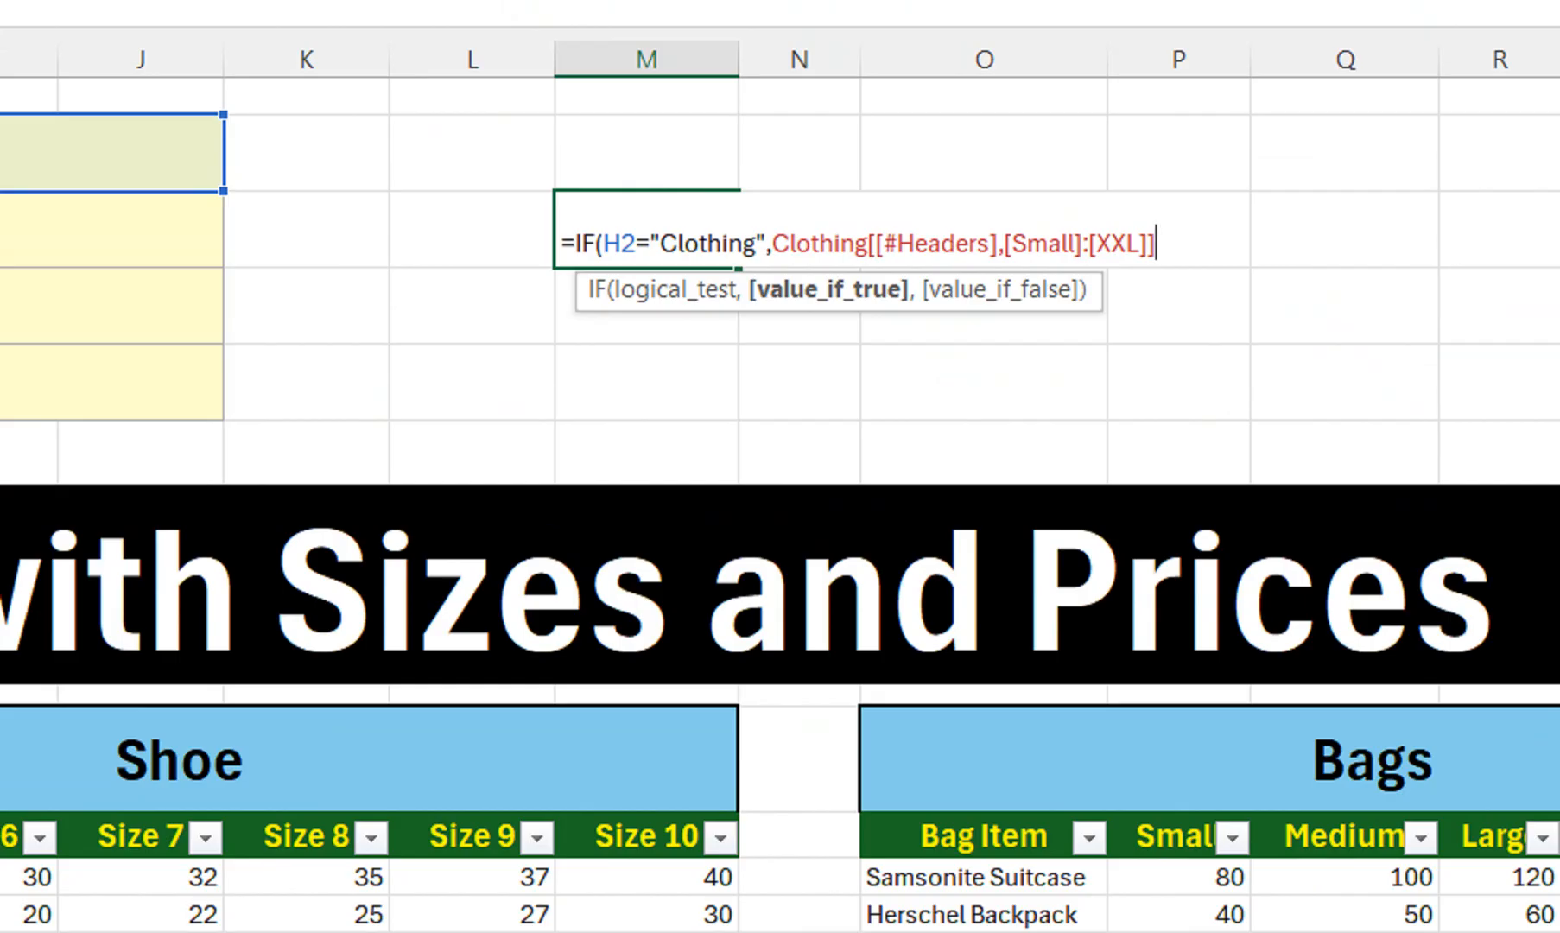
Nest an IF returning Shoe headers Size 6–Size 10, otherwise Bags headers, and enter it
{"action": "type", "text": ",IF("}
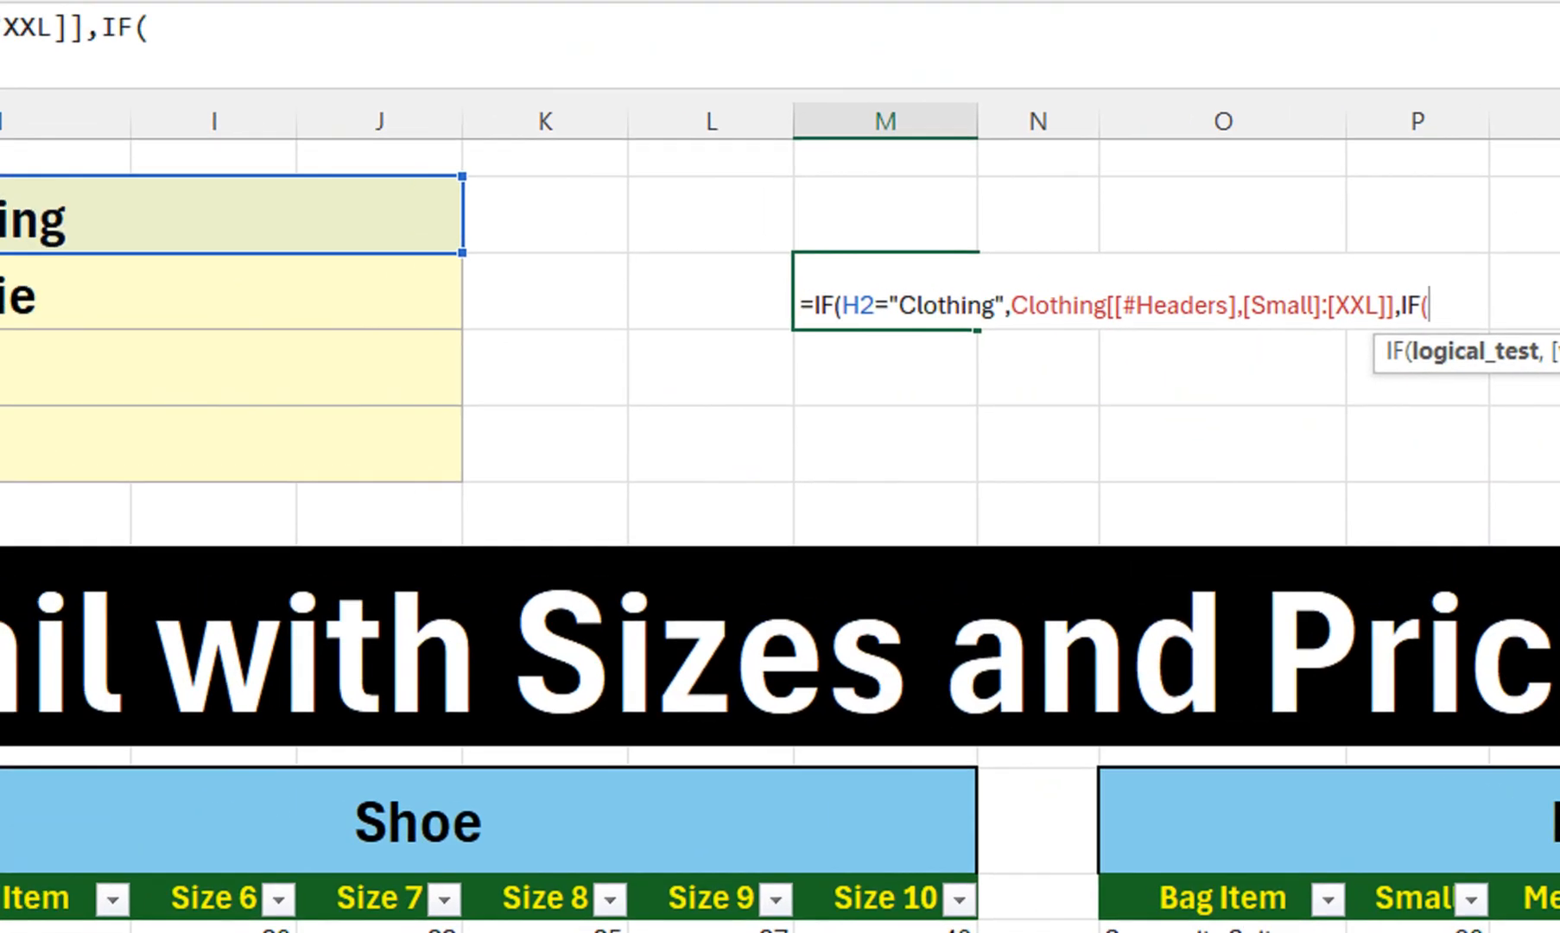
{"action": "left_click", "coordinate": [112, 153]}
{"action": "type", "text": "="}
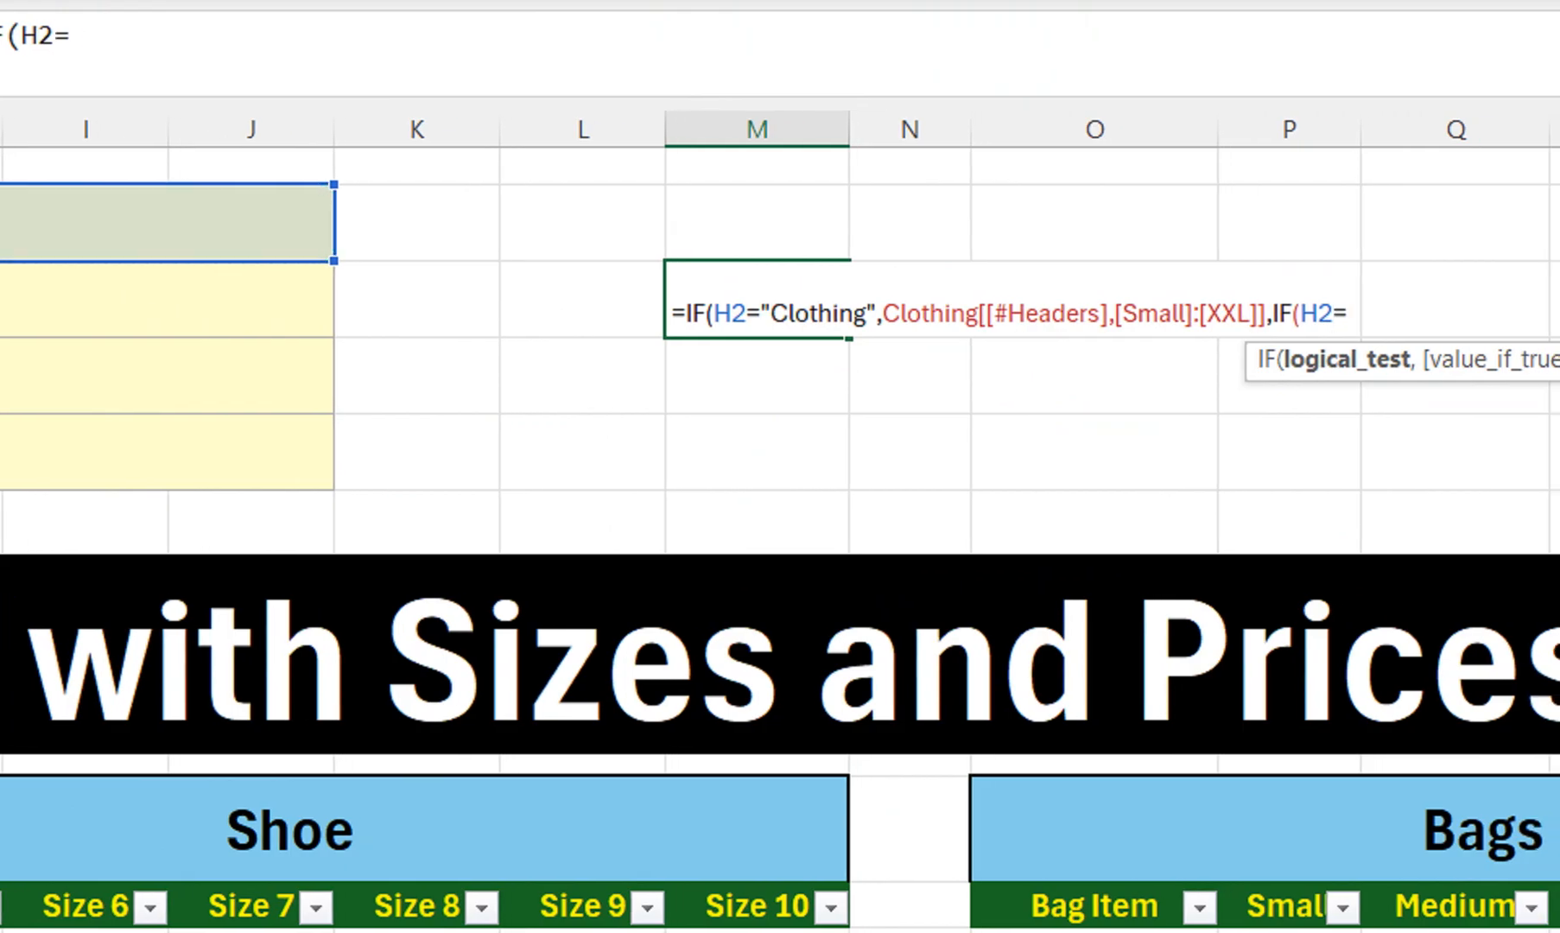
{"action": "type", "text": "\"Shoe"}
{"action": "type", "text": ","}
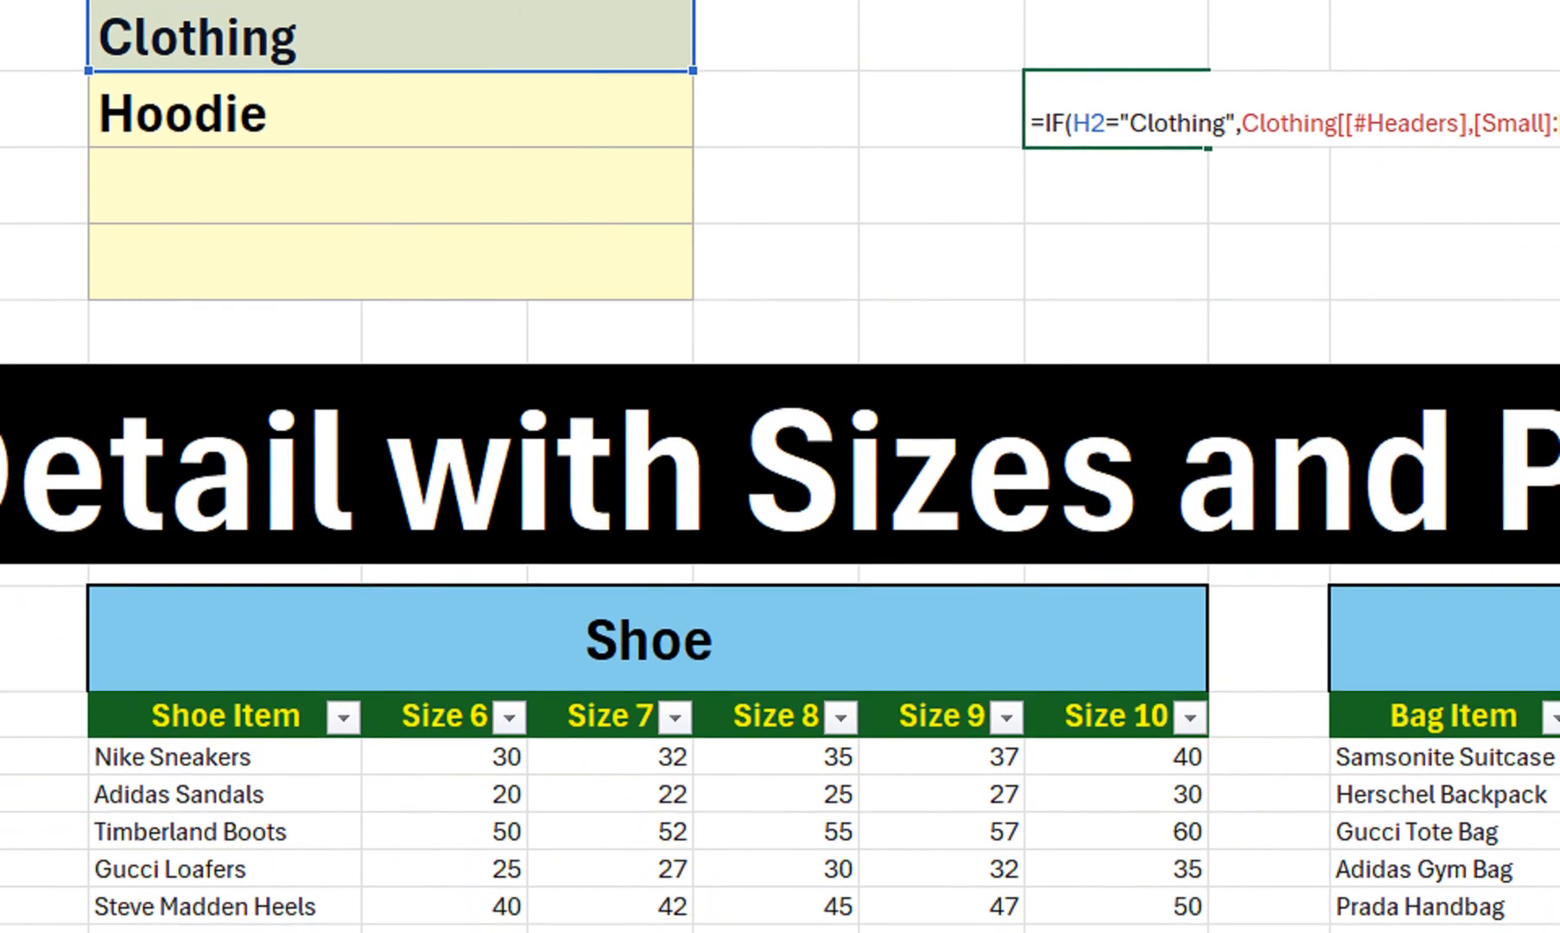
{"action": "left_click_drag", "start_coordinate": [445, 715], "coordinate": [1123, 717]}
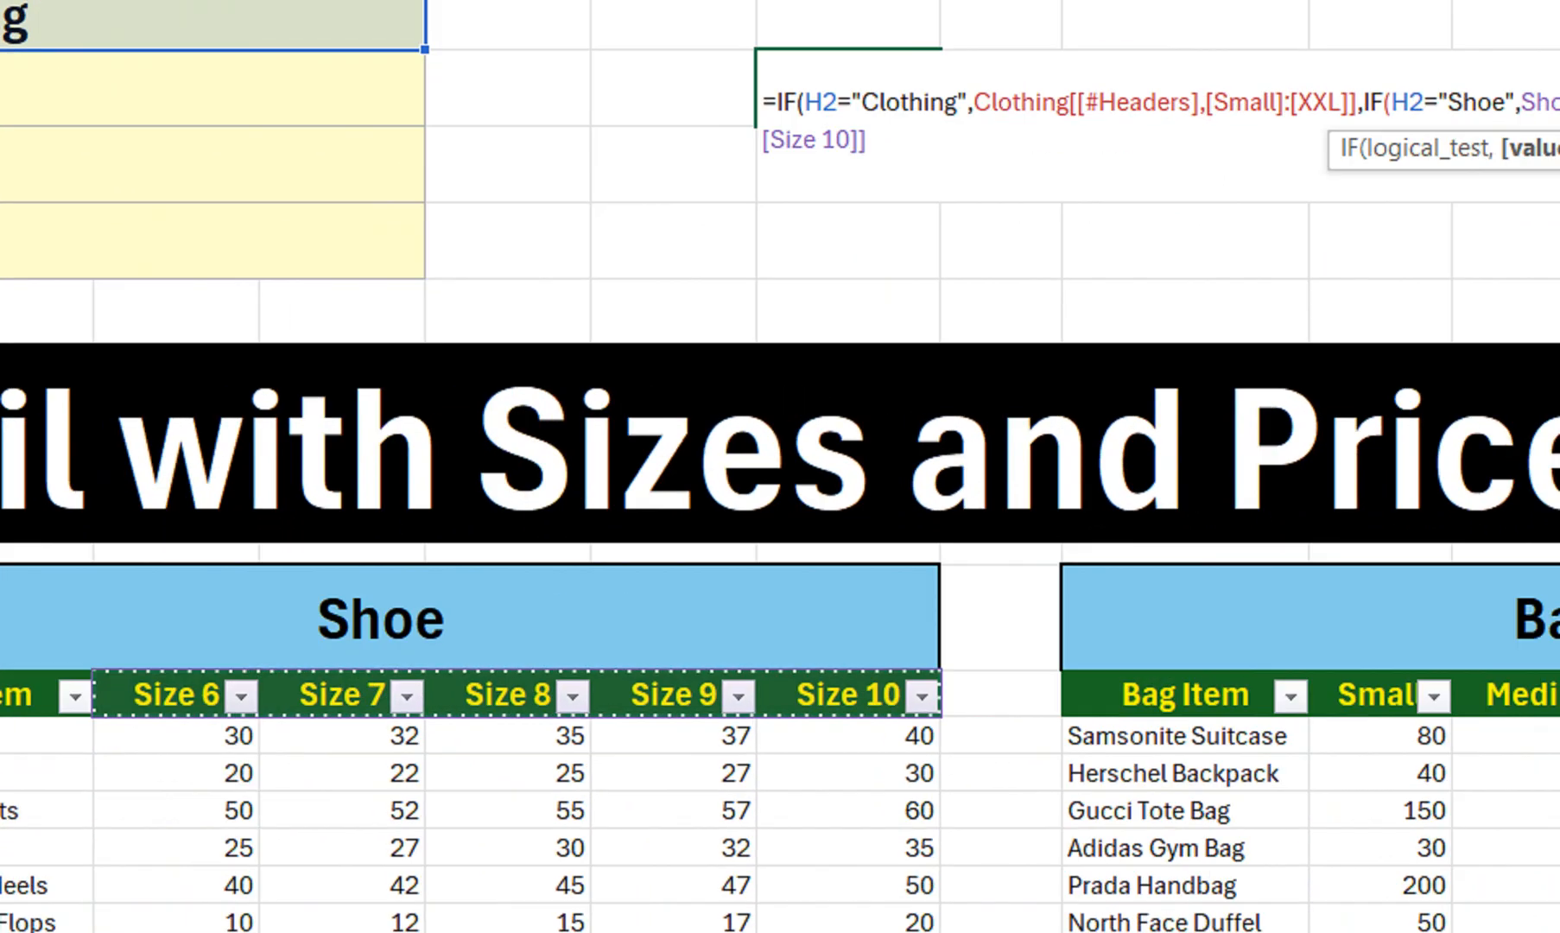
{"action": "type", "text": ","}
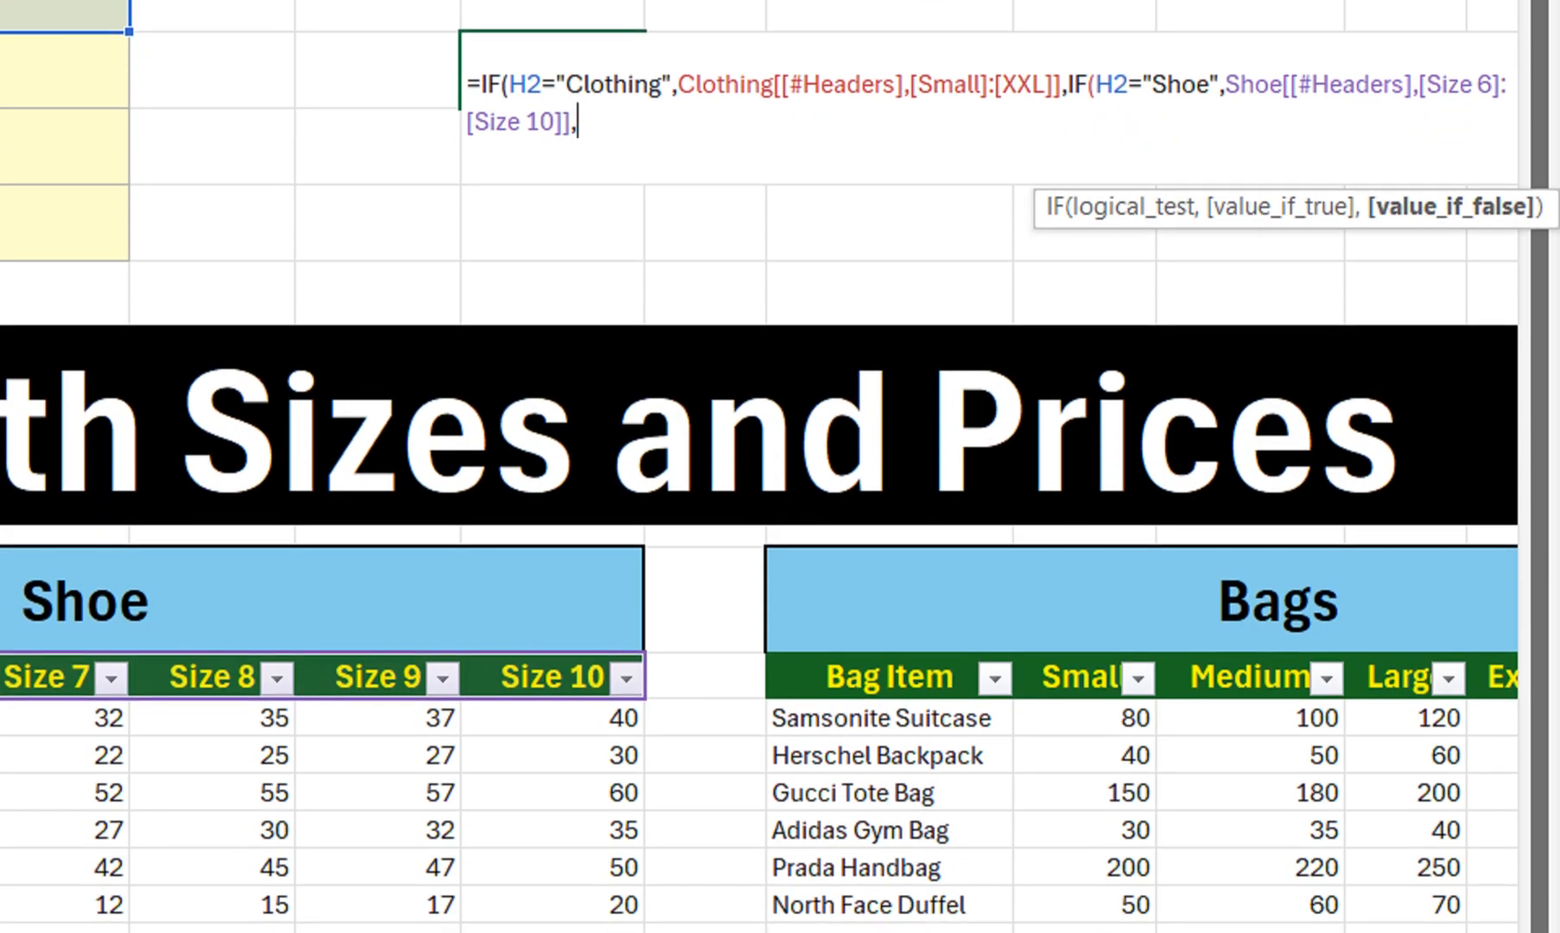
{"action": "left_click_drag", "start_coordinate": [1071, 676], "coordinate": [1244, 683]}
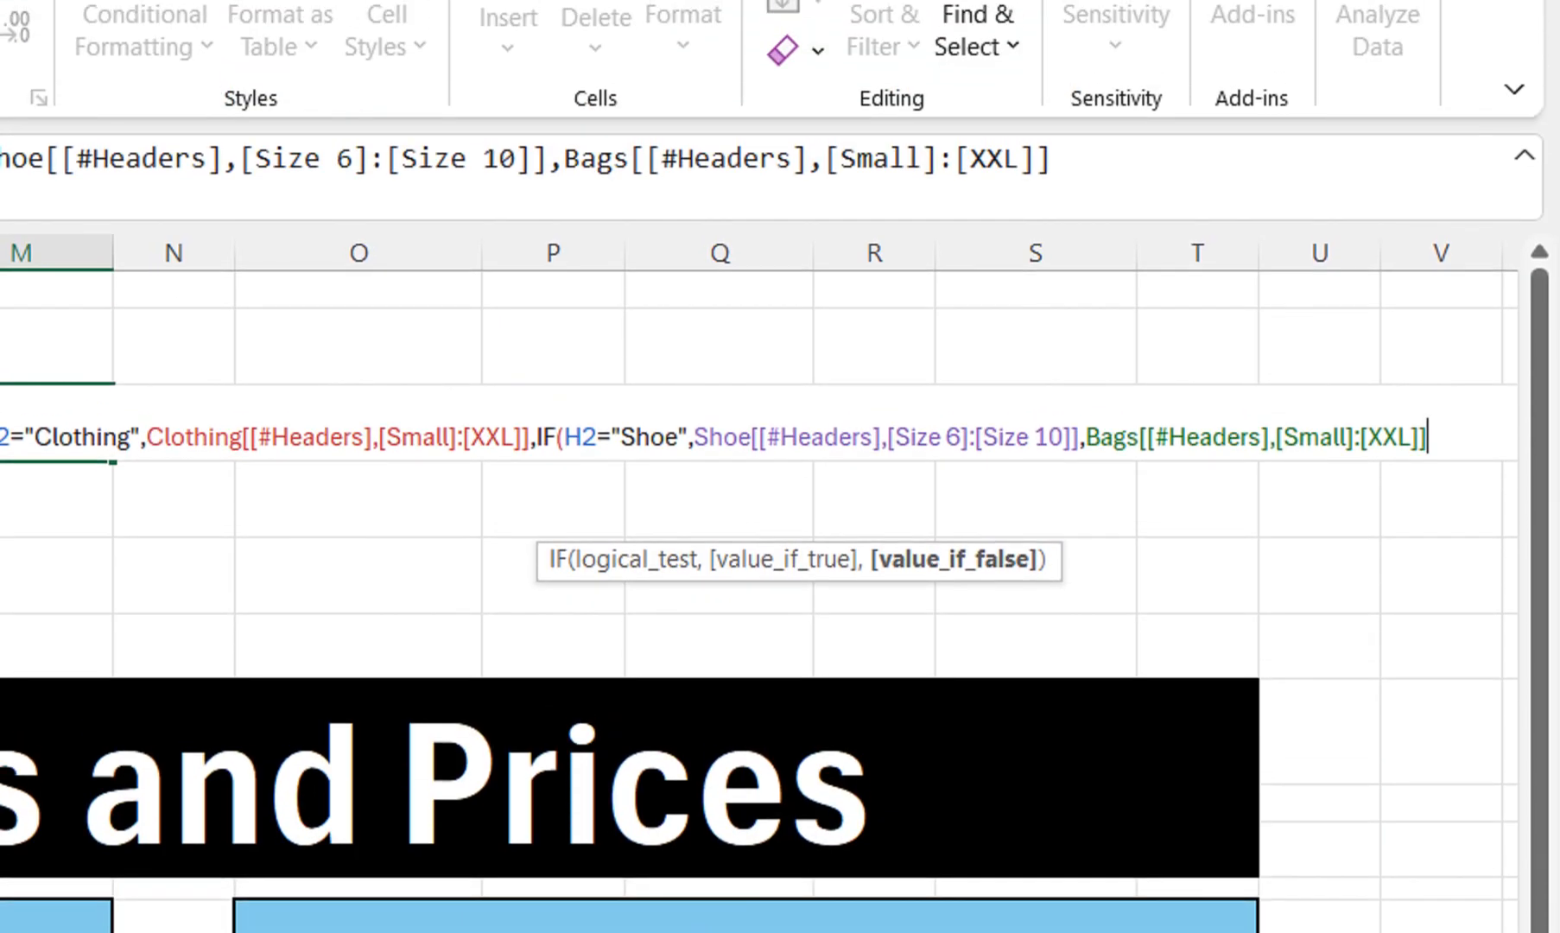
{"action": "type", "text": "))"}
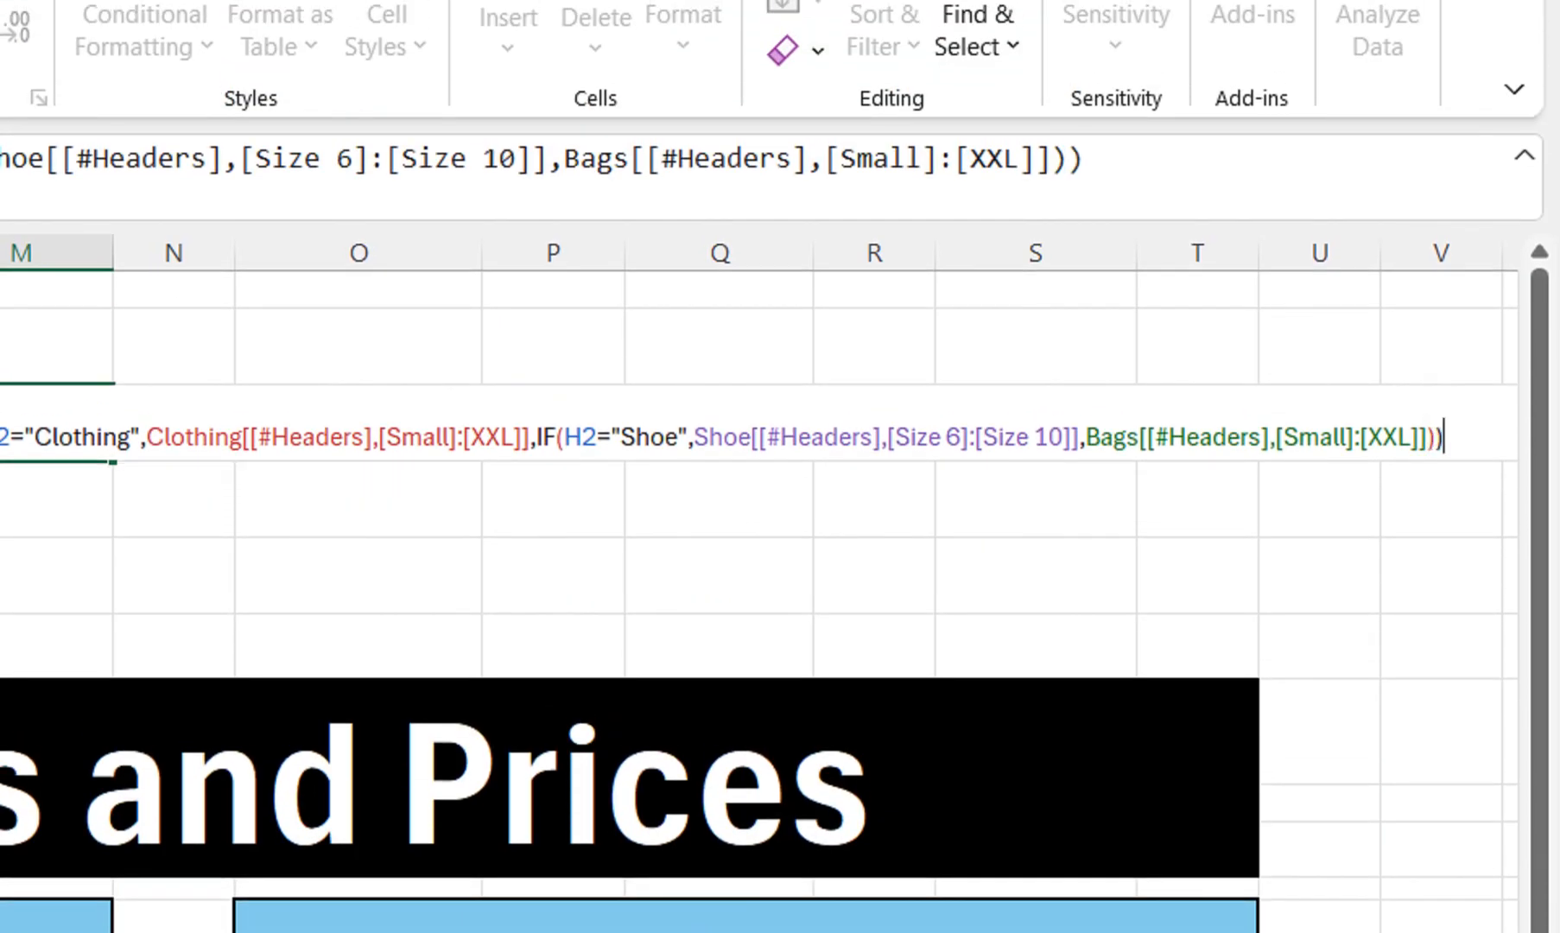
{"action": "key", "text": "Return"}
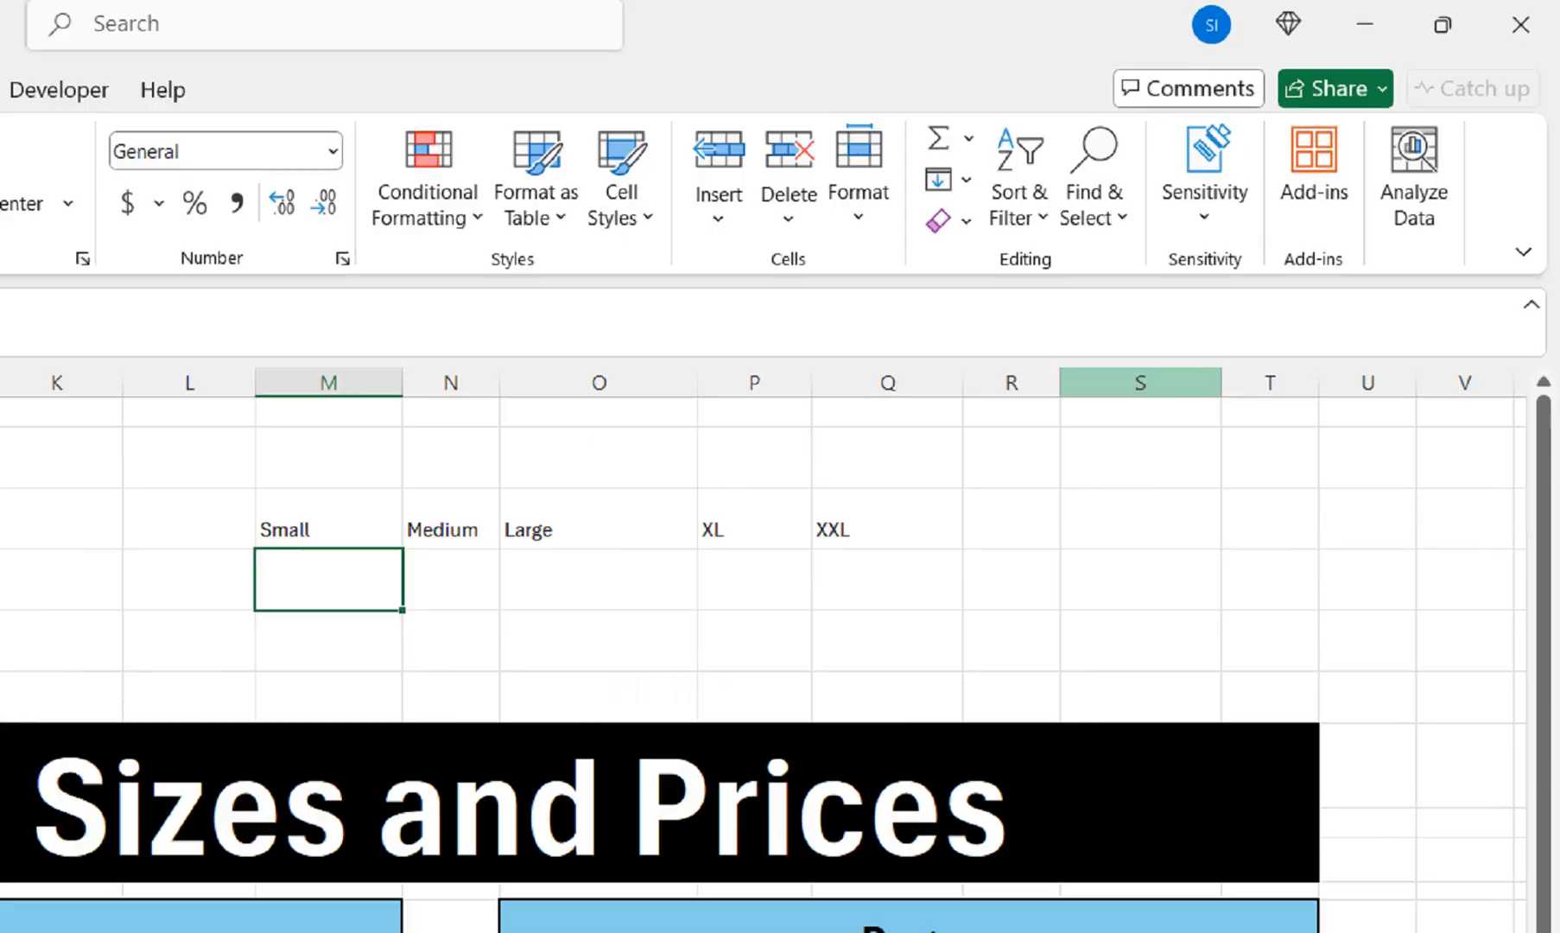
Switch Category to Shoe to check the spilled headers become Size 6–Size 10
{"action": "left_click_drag", "start_coordinate": [328, 520], "coordinate": [887, 520]}
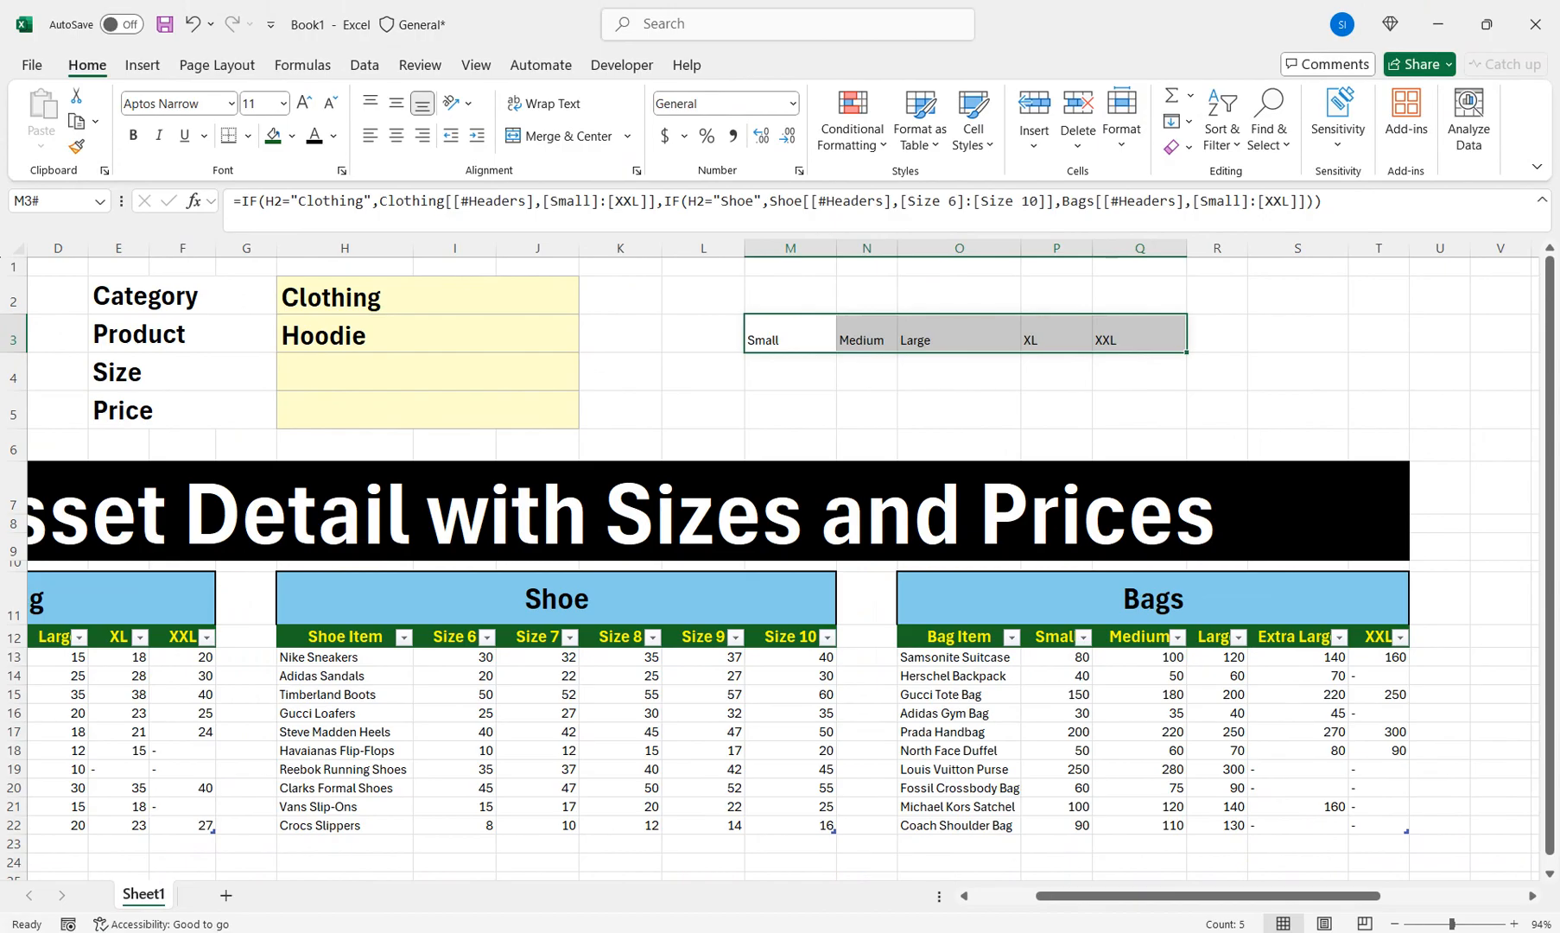
{"action": "scroll", "coordinate": [777, 562], "scroll_direction": "left", "scroll_amount": 3}
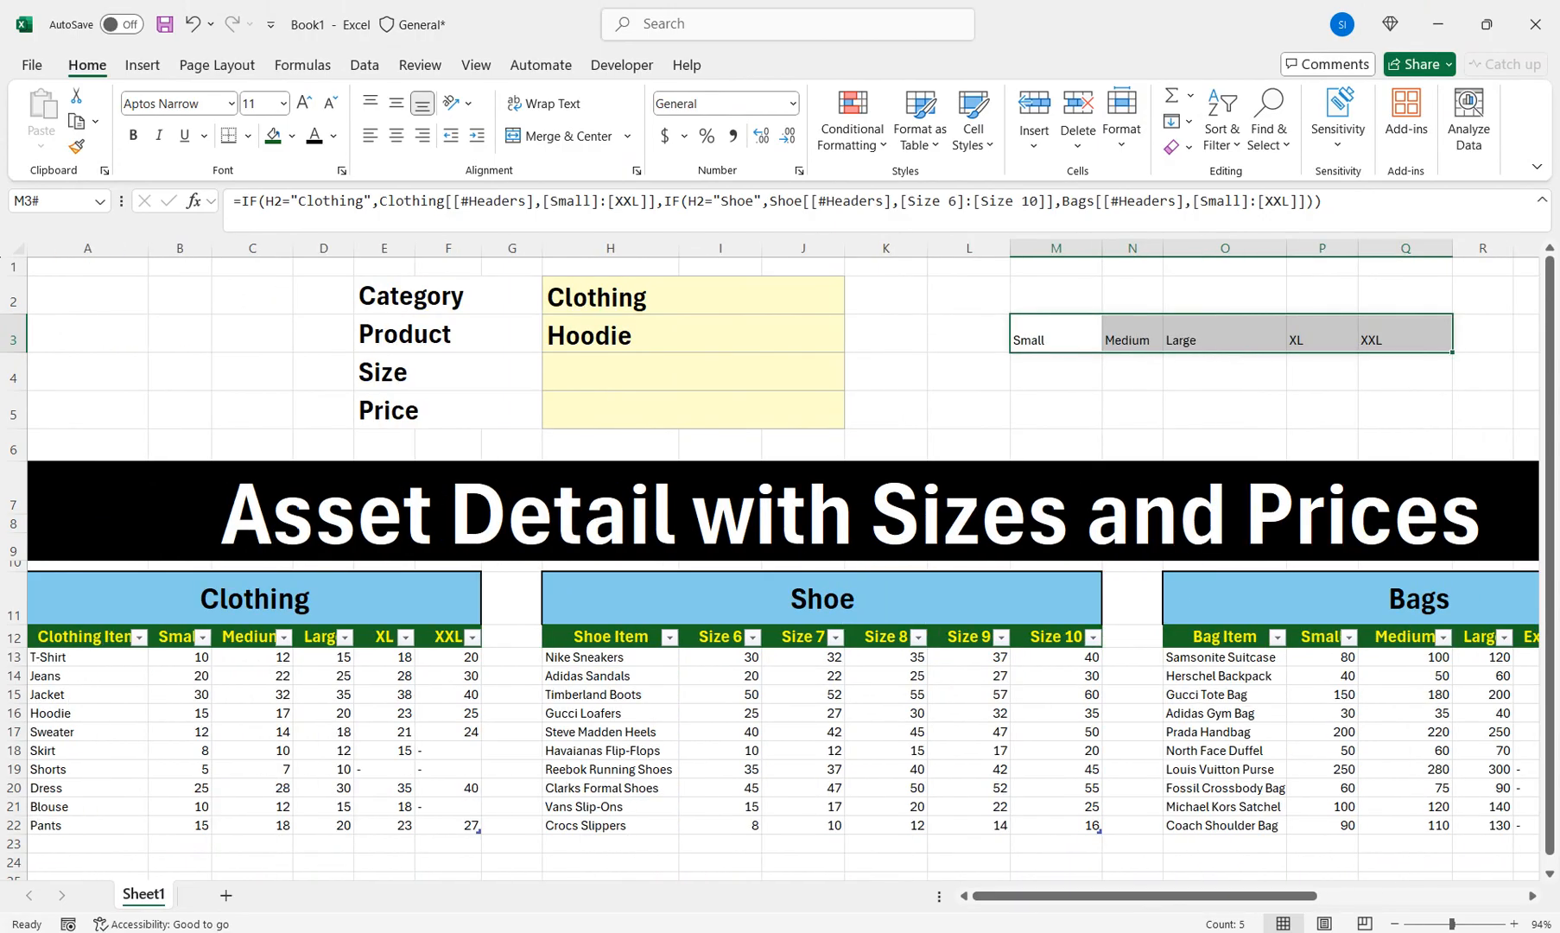
{"action": "left_click", "coordinate": [693, 296]}
{"action": "key", "text": "alt+Down"}
{"action": "key", "text": "Down"}
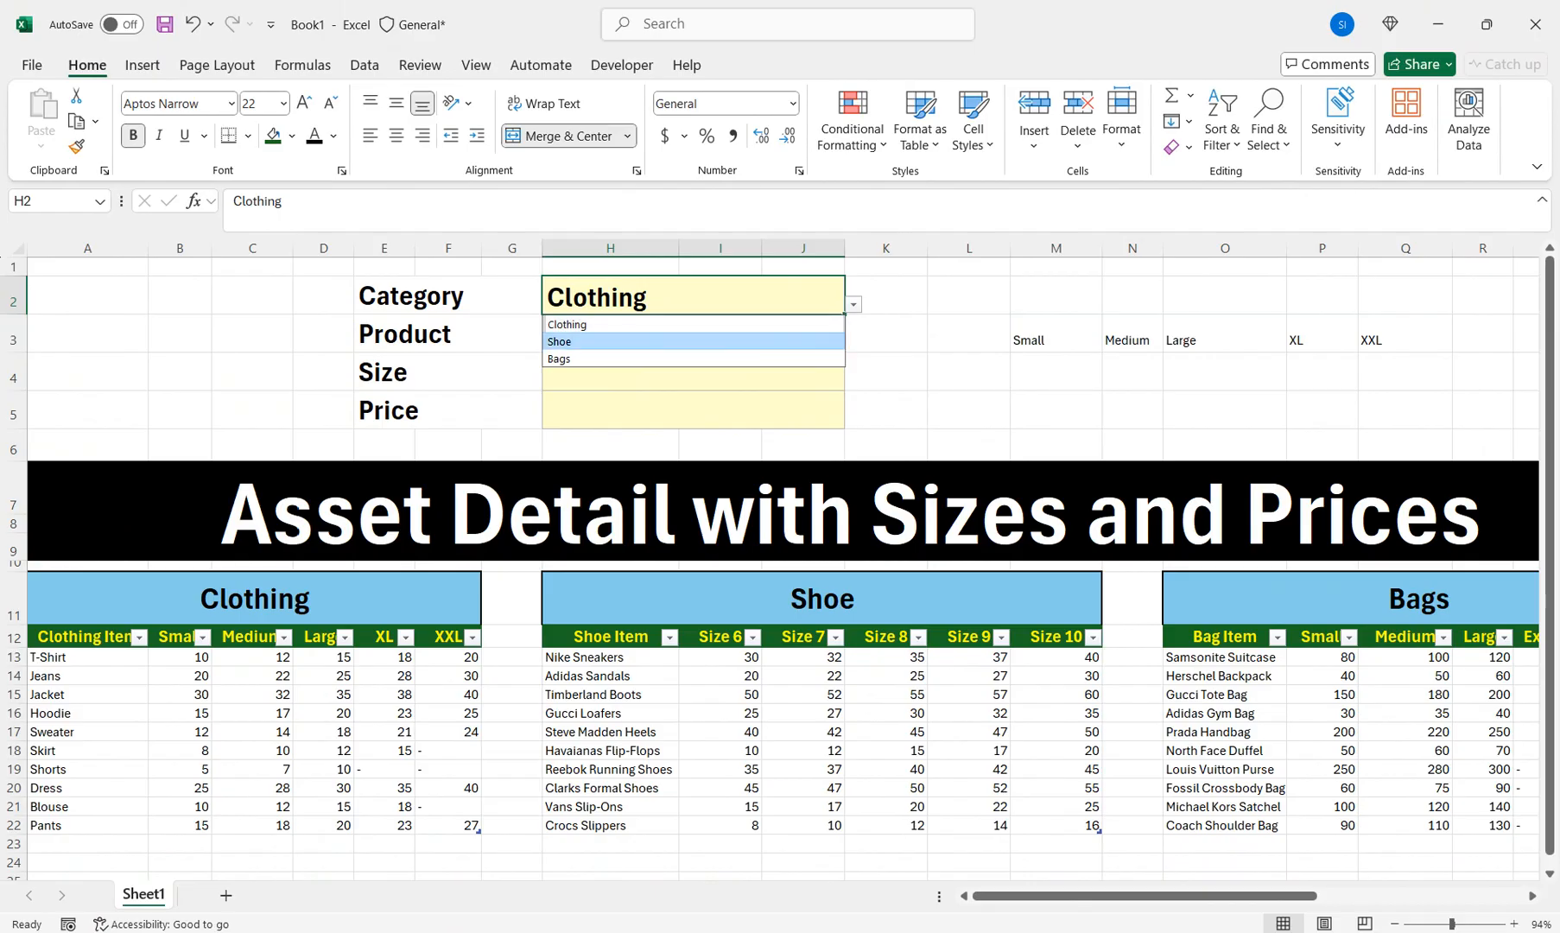
{"action": "key", "text": "Return"}
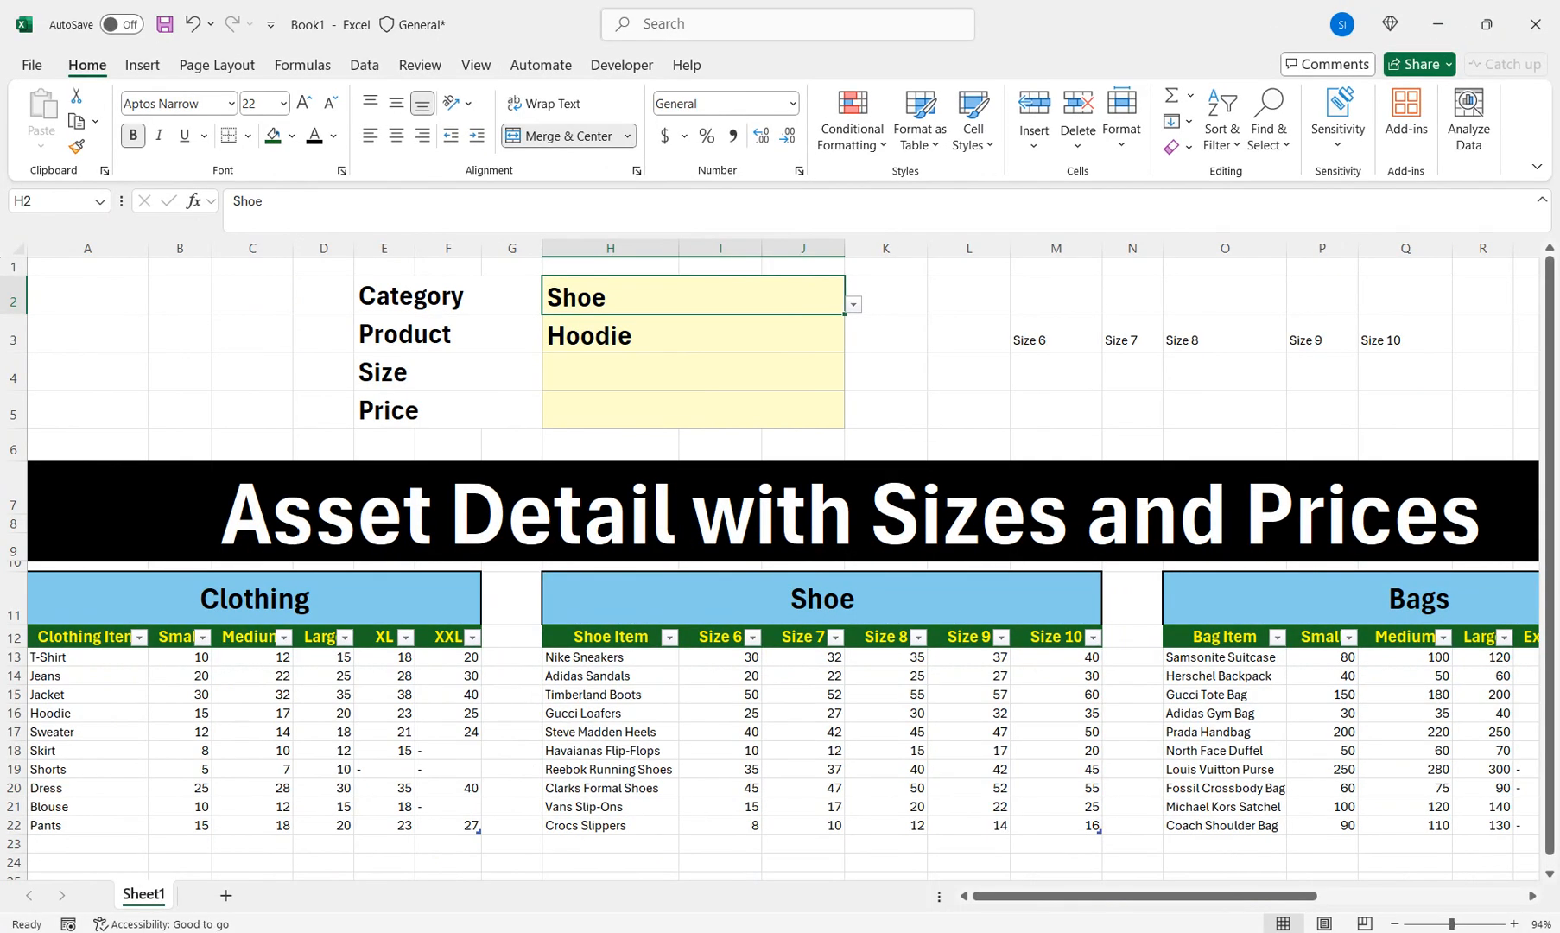
Copy M3's IF formula text and start Data Validation on the Size cell H4
{"action": "left_click", "coordinate": [1056, 333]}
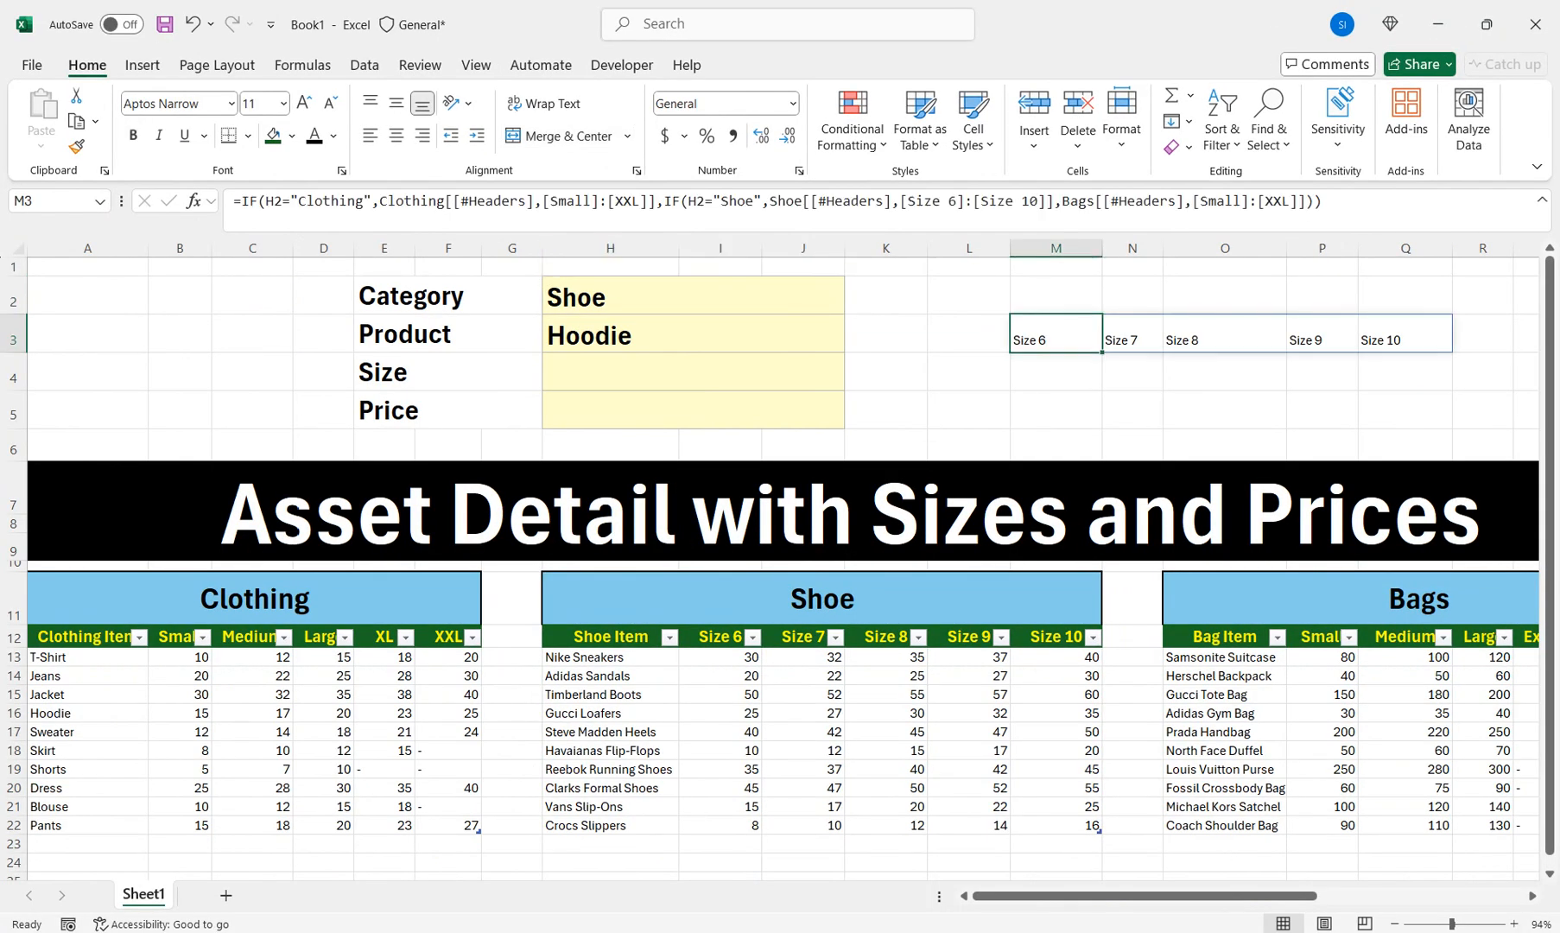
{"action": "left_click_drag", "start_coordinate": [1327, 204], "coordinate": [231, 203]}
{"action": "key", "text": "ctrl+c"}
{"action": "key", "text": "Return"}
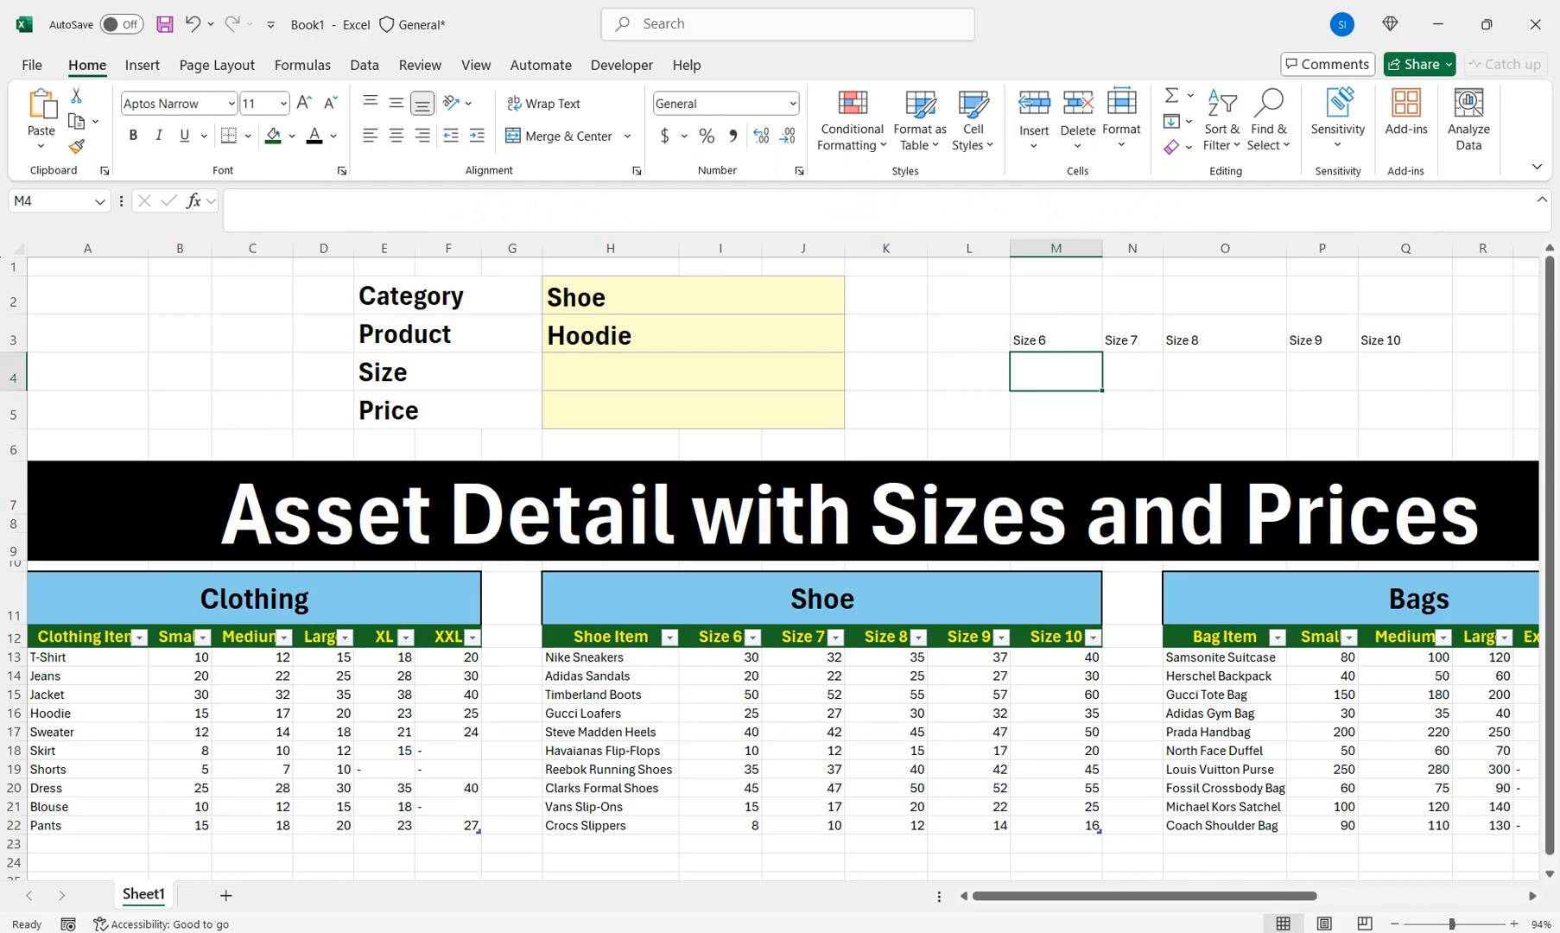
{"action": "left_click", "coordinate": [693, 372]}
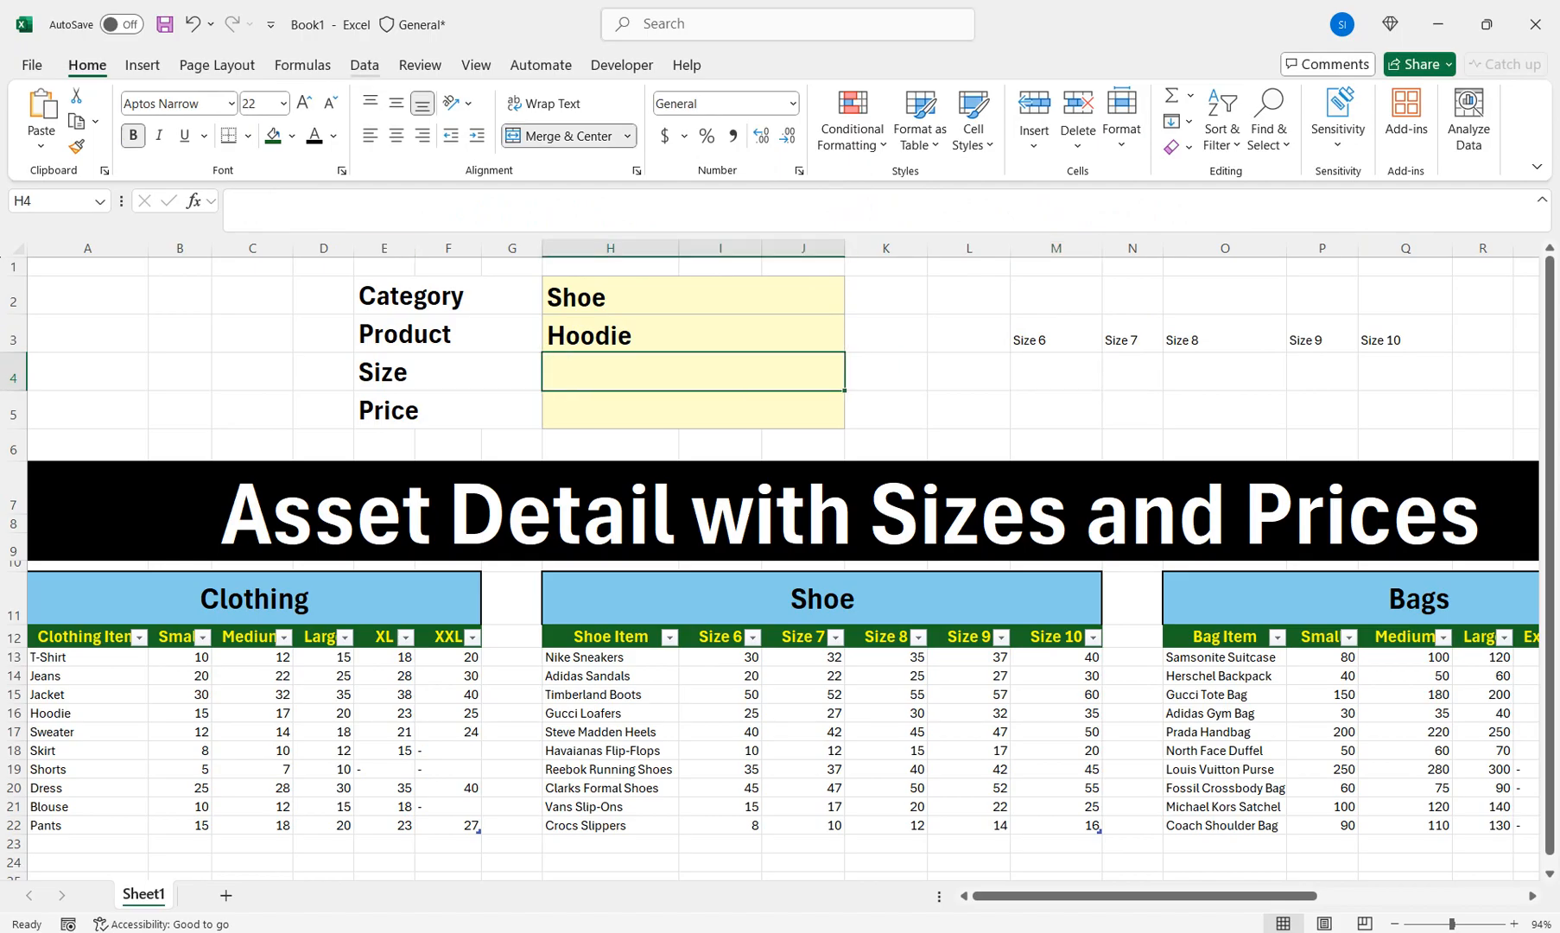
{"action": "key", "text": "alt+a"}
Set Size validation to List with the pasted IF formula as source, which Excel rejects
{"action": "key", "text": "v"}
{"action": "key", "text": "v"}
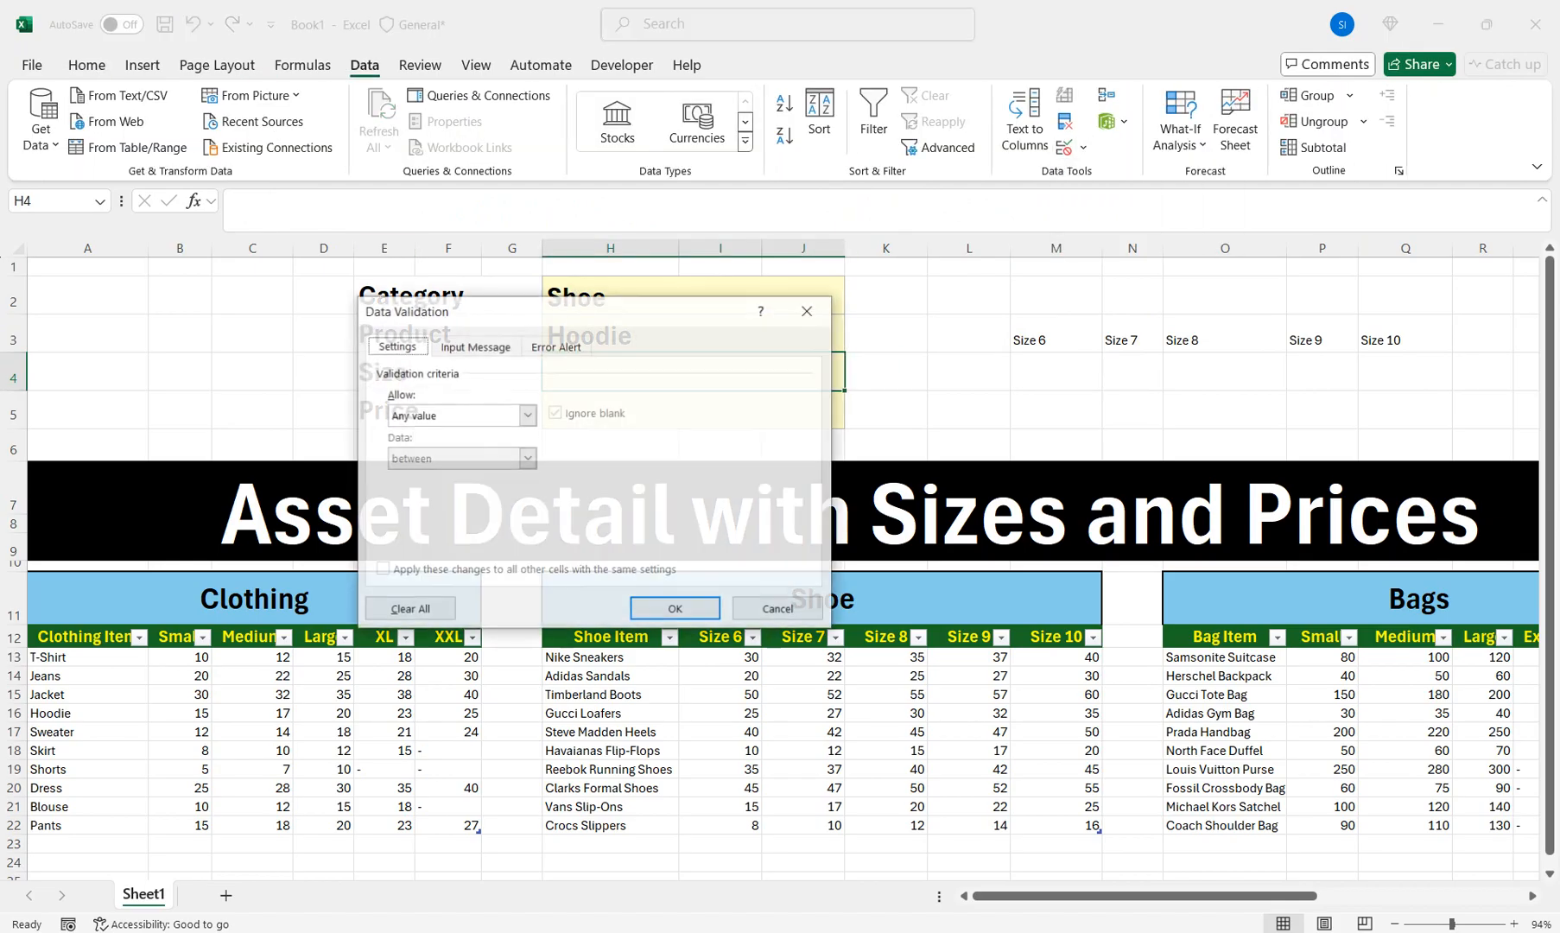
{"action": "left_click", "coordinate": [527, 416]}
{"action": "left_click", "coordinate": [462, 475]}
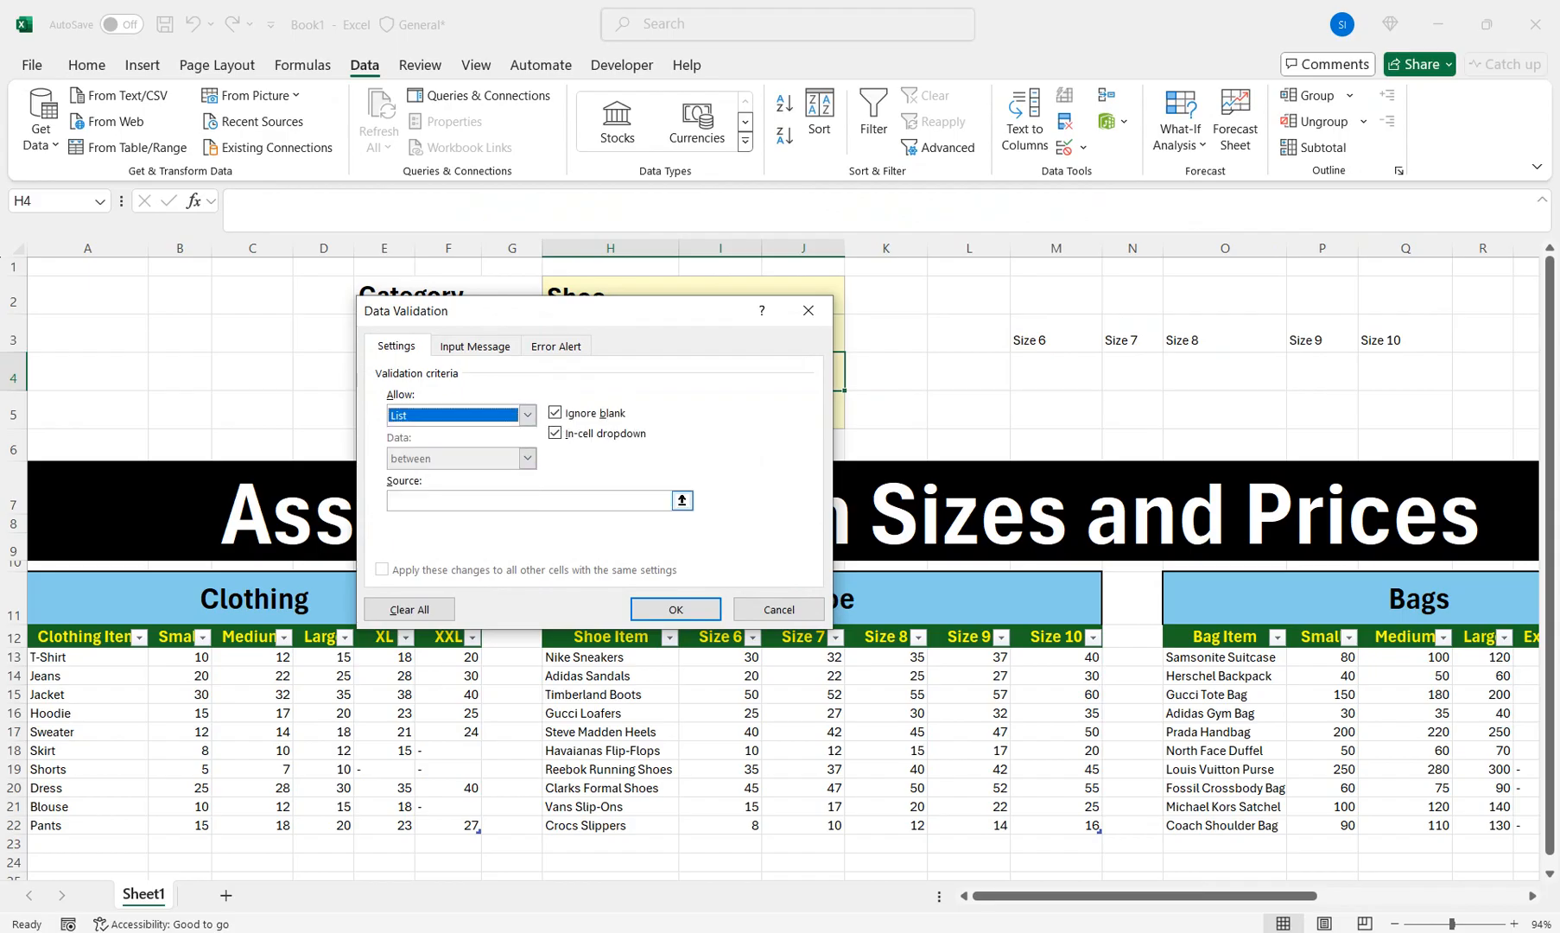
{"action": "left_click", "coordinate": [529, 501]}
{"action": "key", "text": "ctrl+v"}
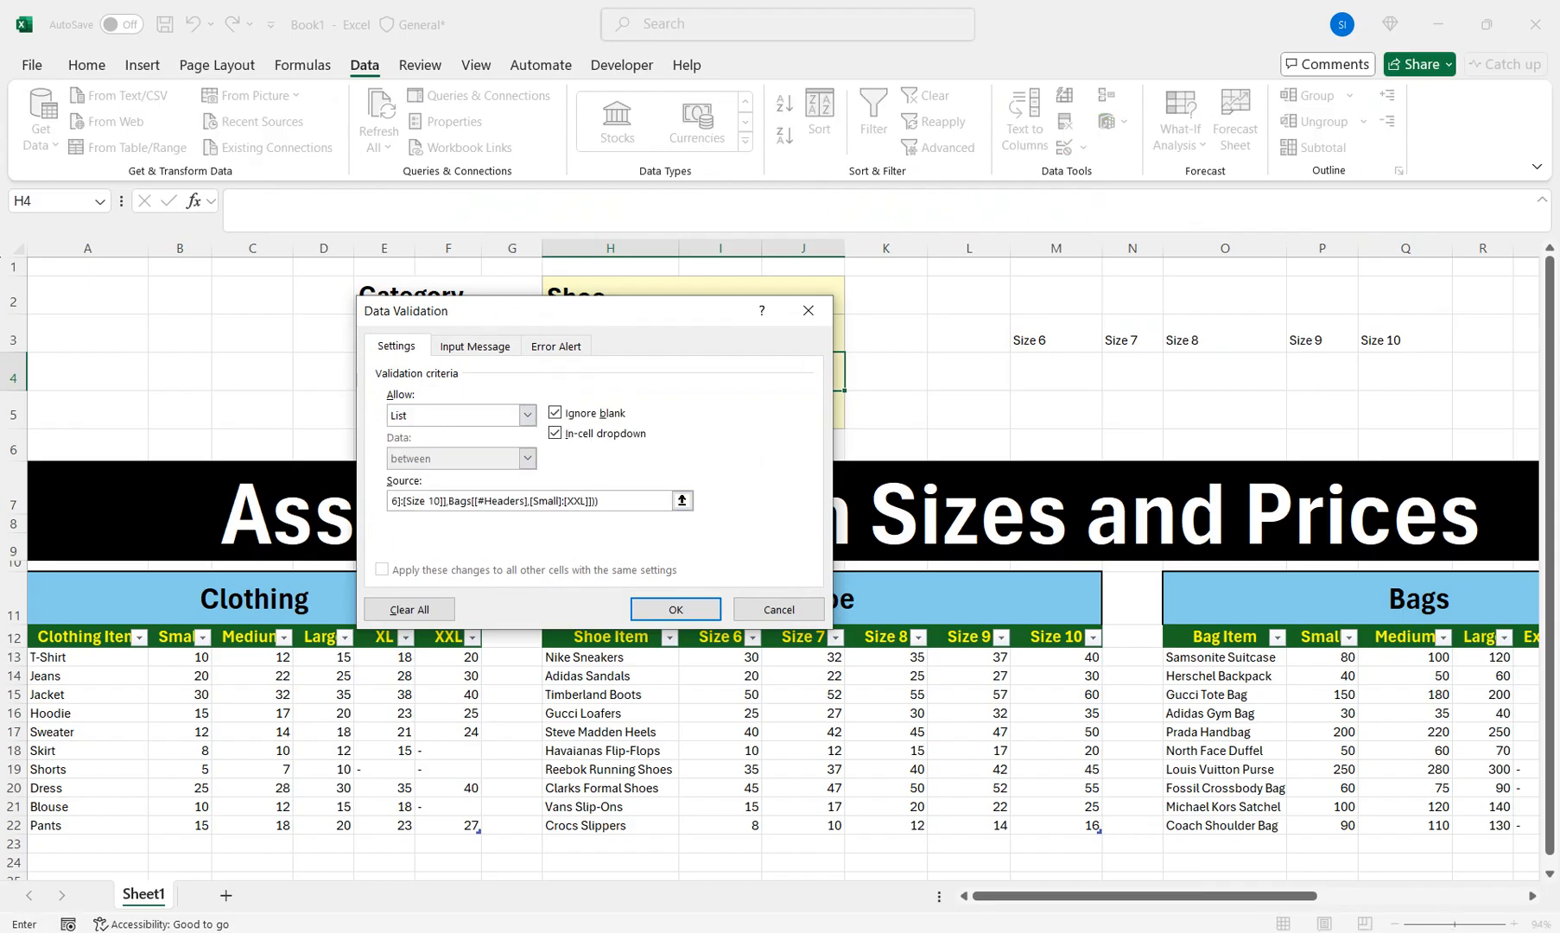
{"action": "left_click", "coordinate": [675, 609]}
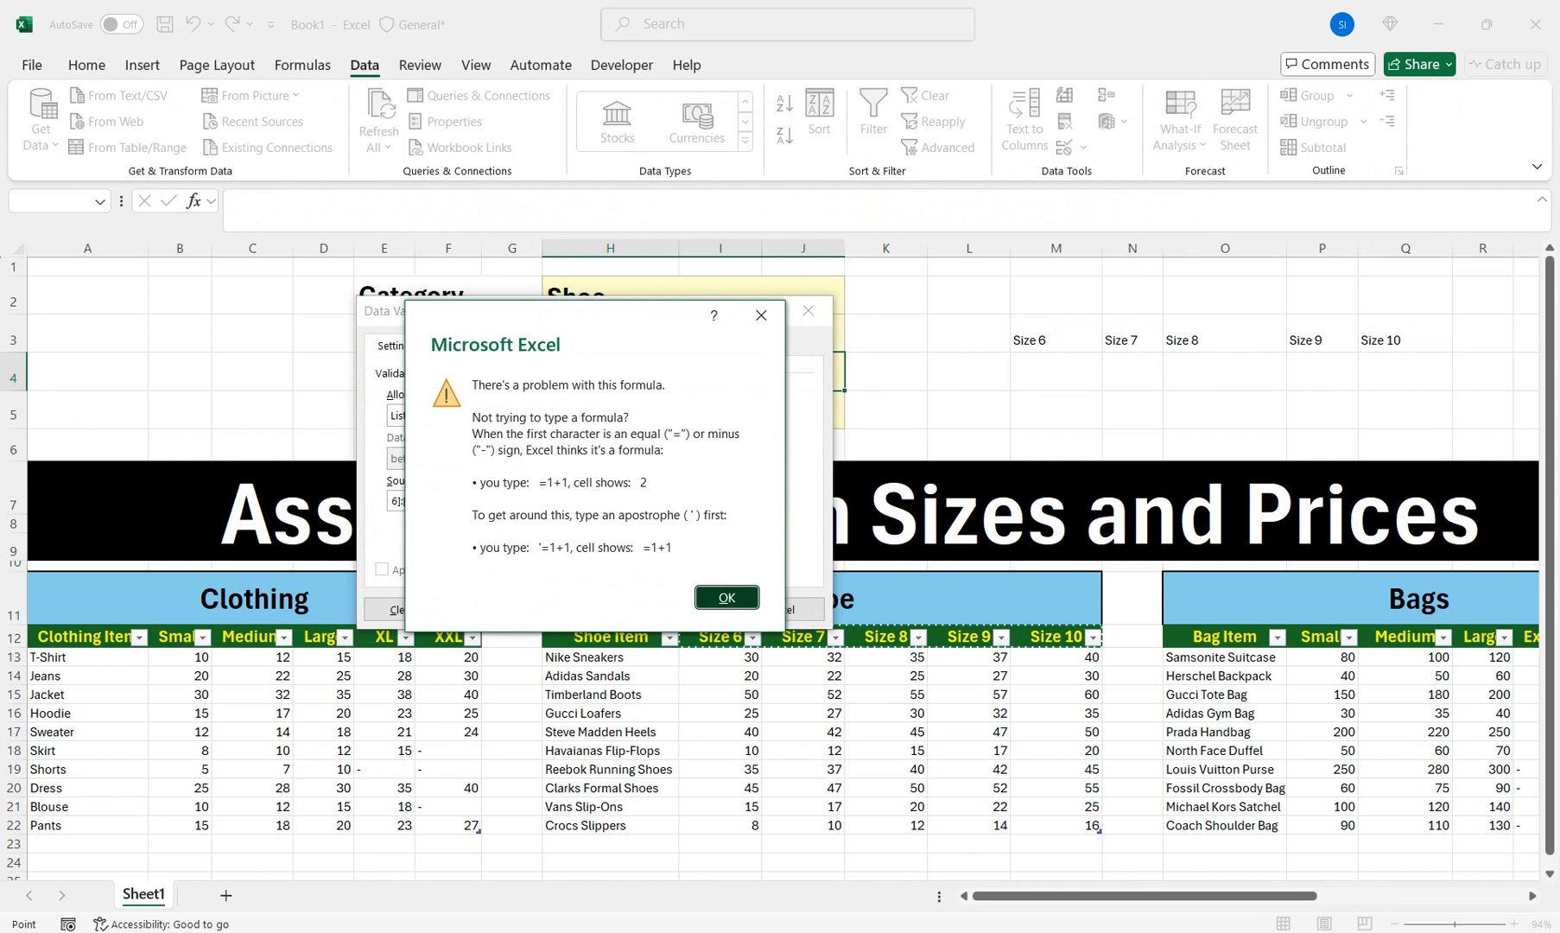
{"action": "key", "text": "Return"}
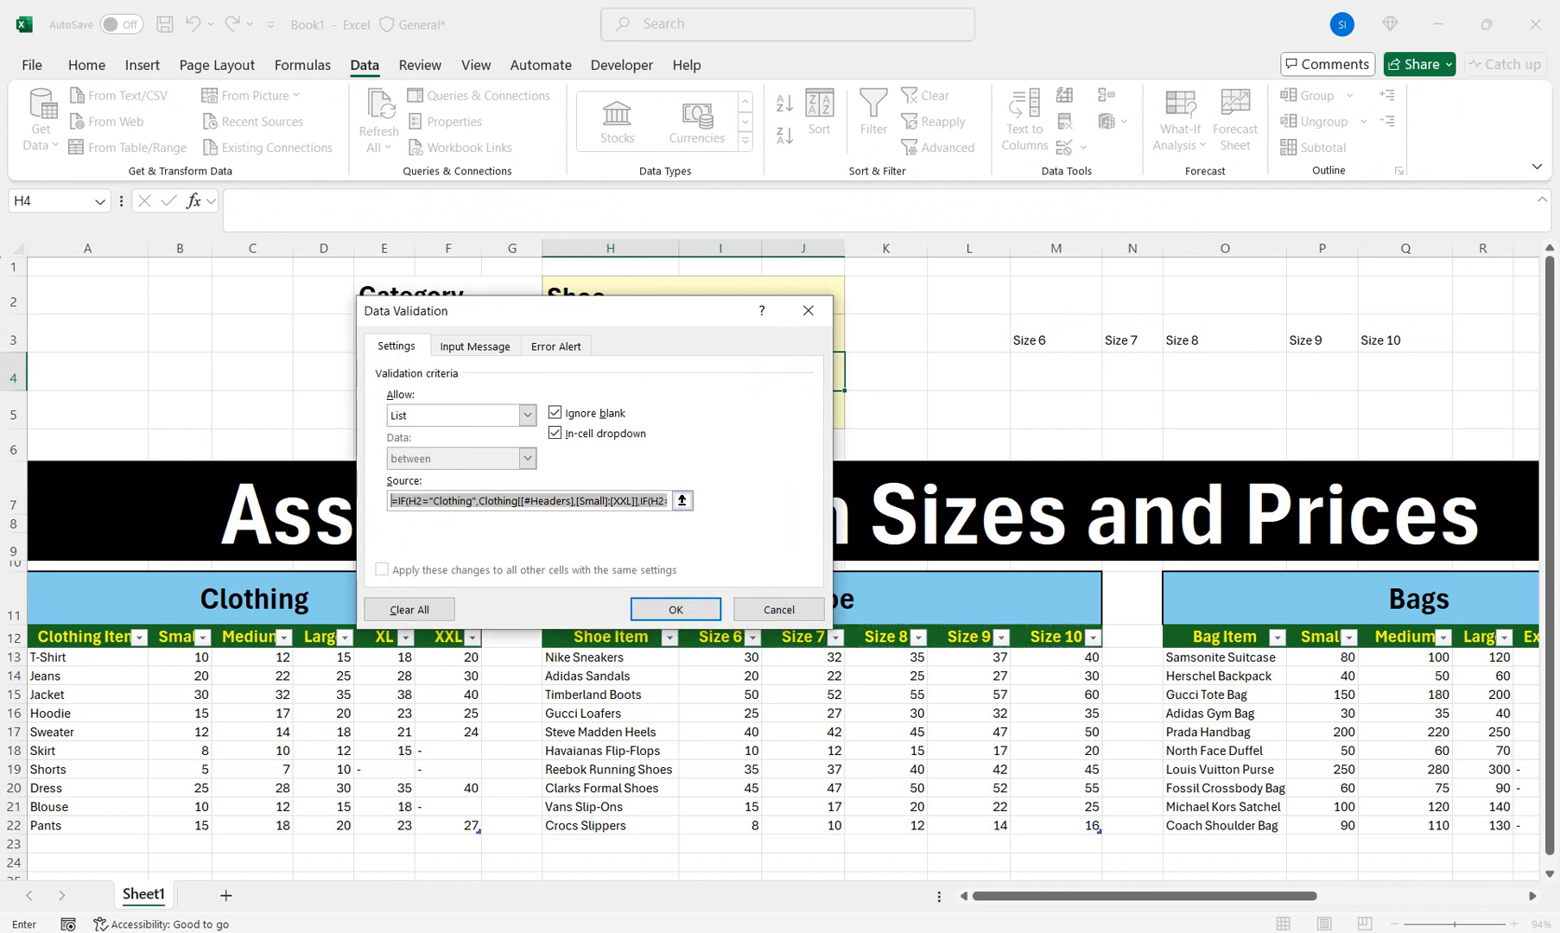
Reposition the validation dialog and select the rejected source formula
{"action": "left_click", "coordinate": [553, 501]}
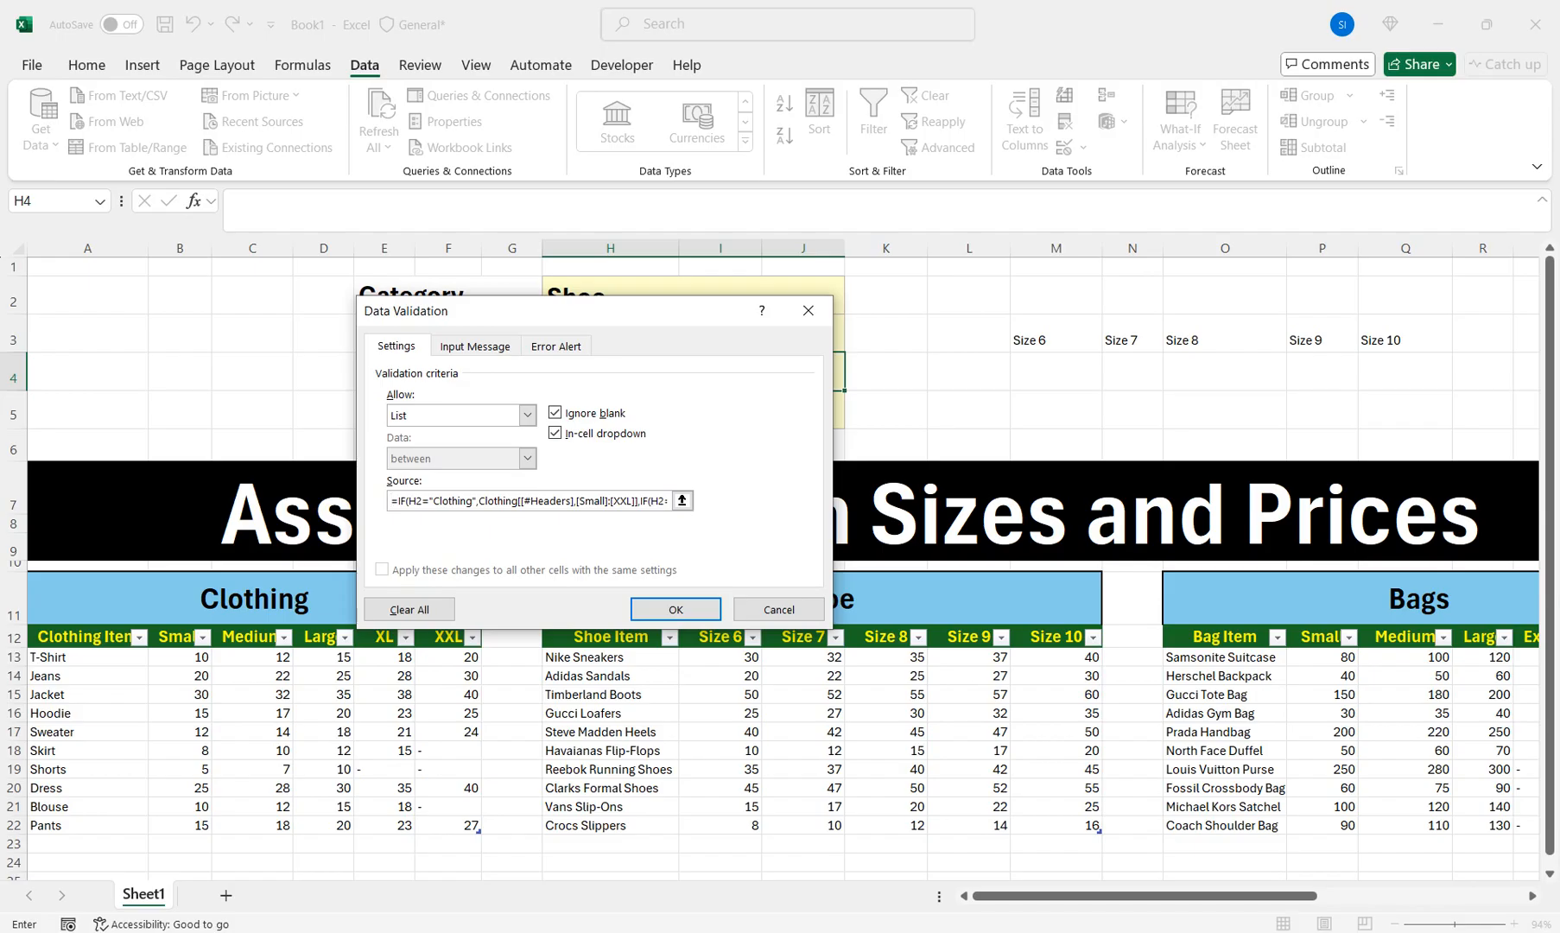
{"action": "left_click_drag", "start_coordinate": [570, 311], "coordinate": [570, 326]}
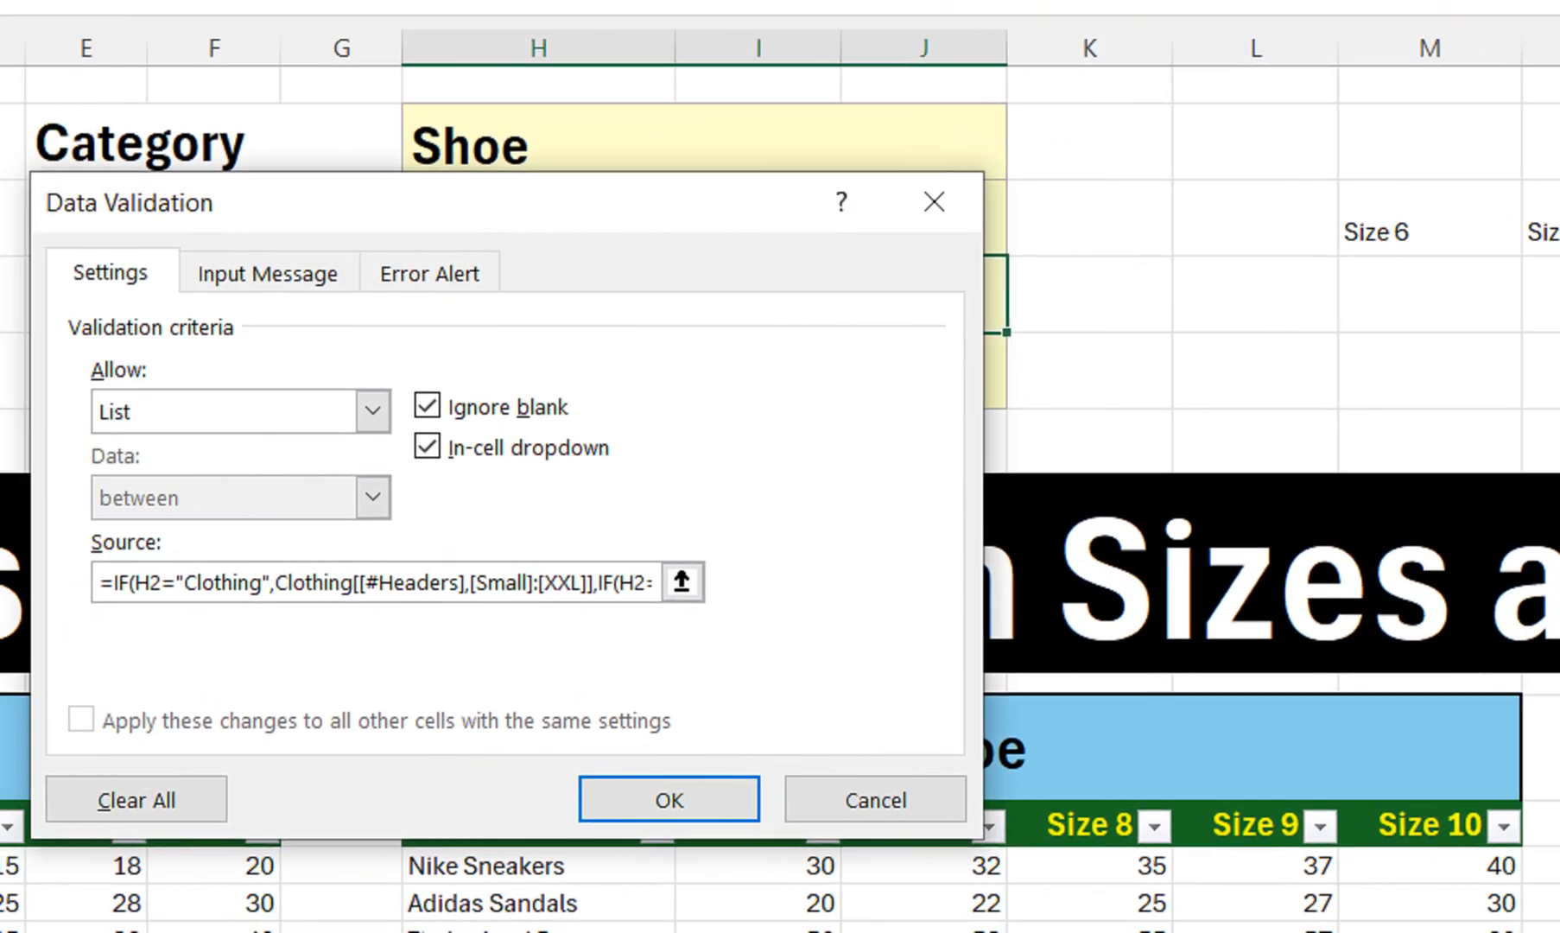
{"action": "left_click_drag", "start_coordinate": [316, 583], "coordinate": [899, 583]}
Replace the source with =IF($H$2="Clothing",$B$12:$F$12, picking the Clothing header range
{"action": "key", "text": "BackSpace"}
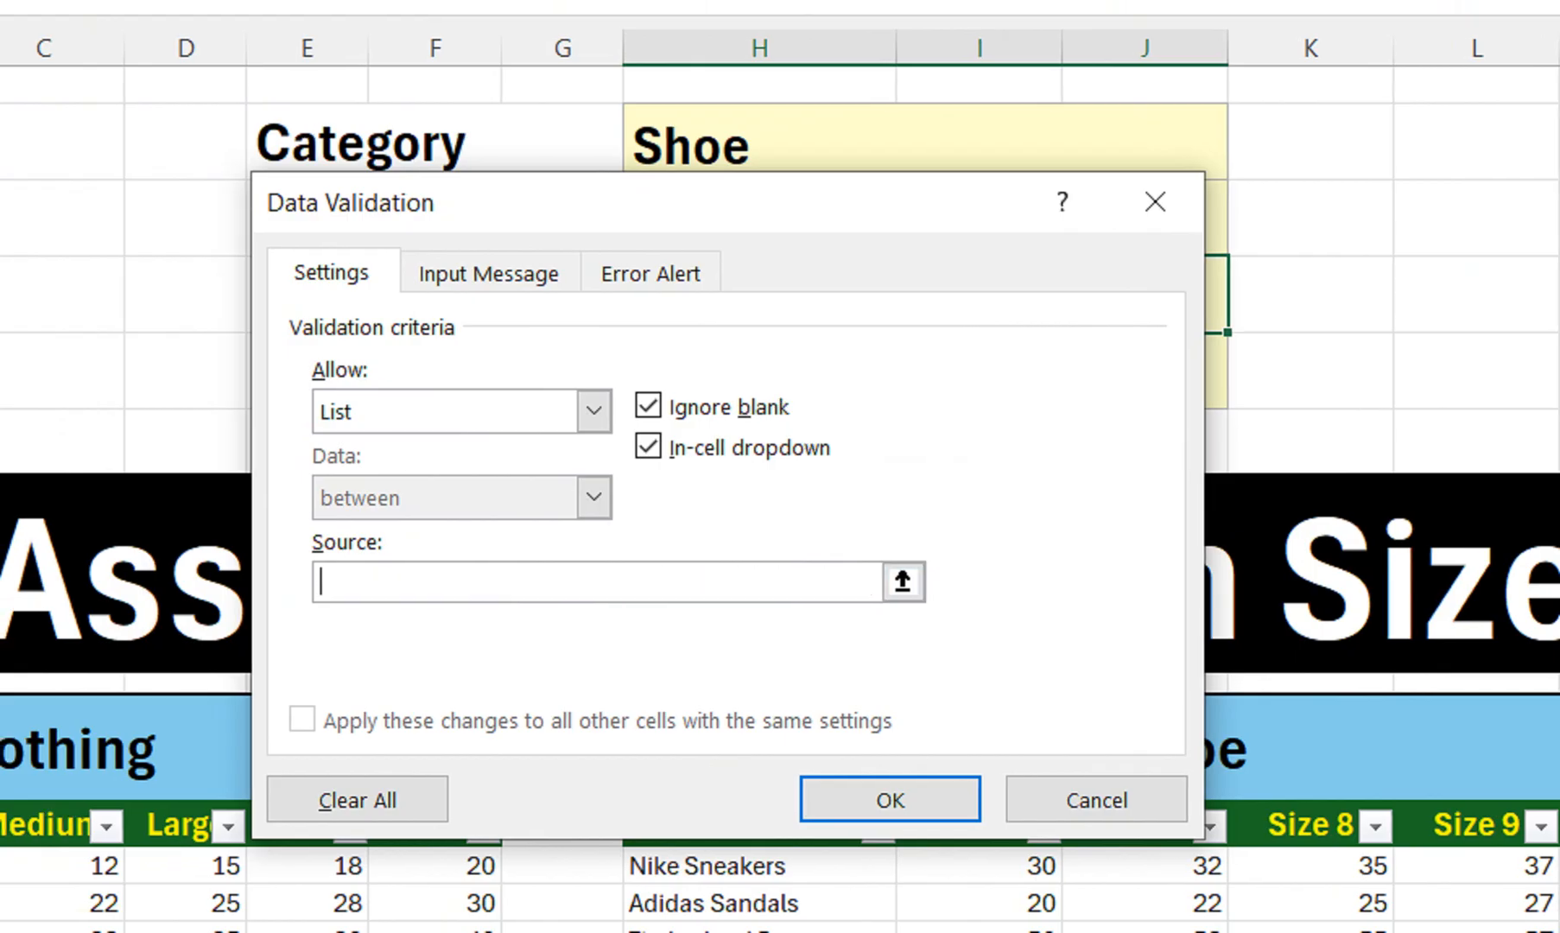
{"action": "type", "text": "=IF"}
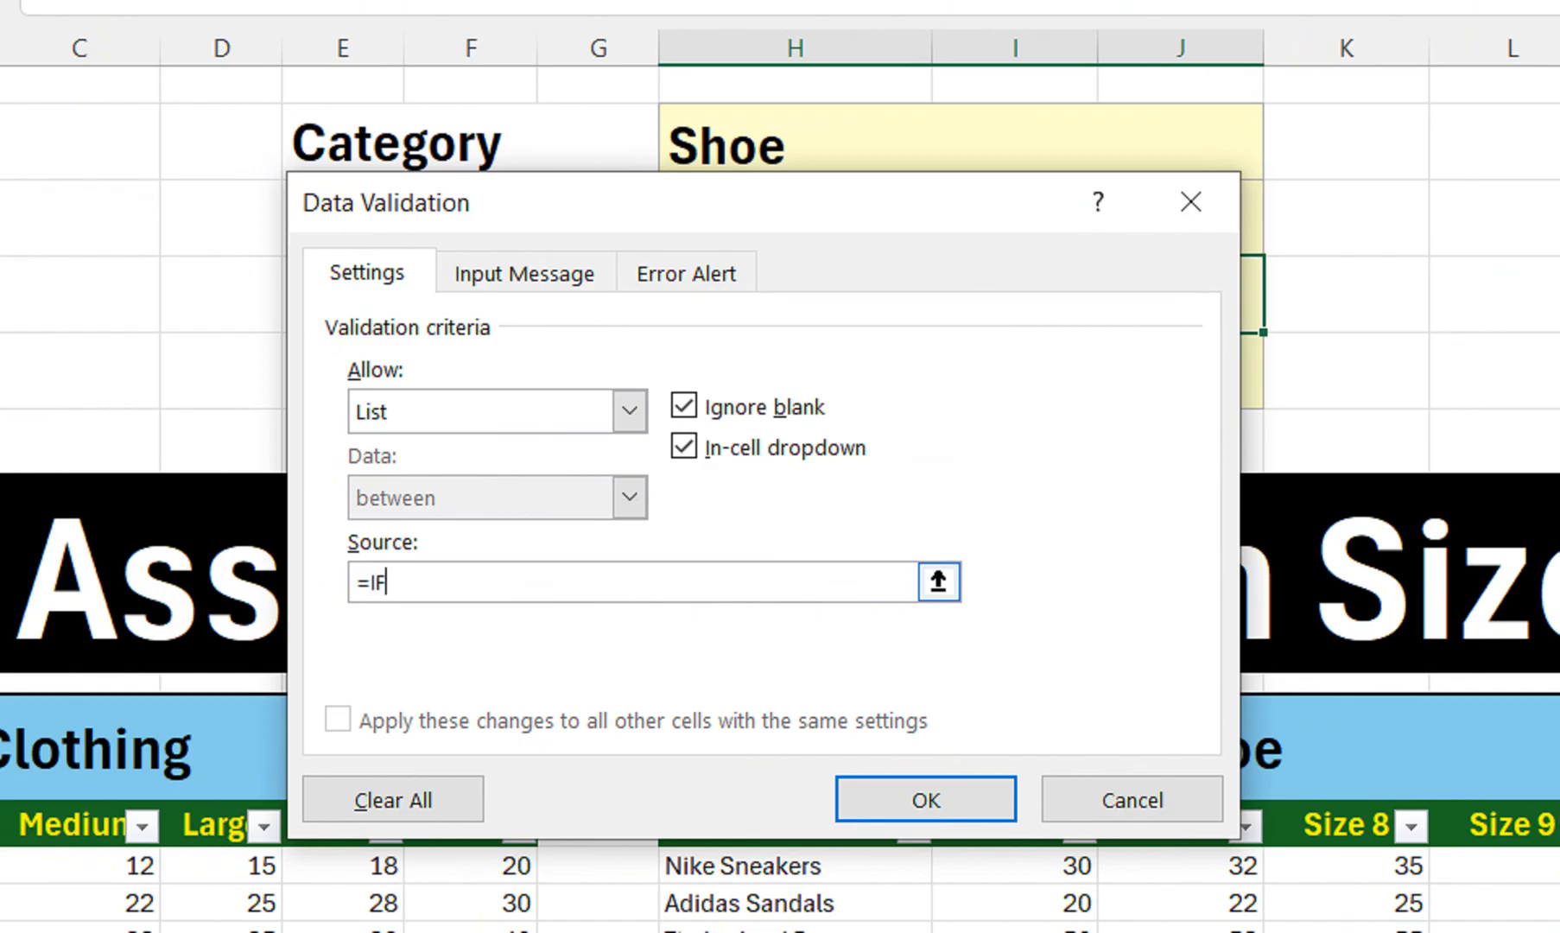
{"action": "type", "text": "("}
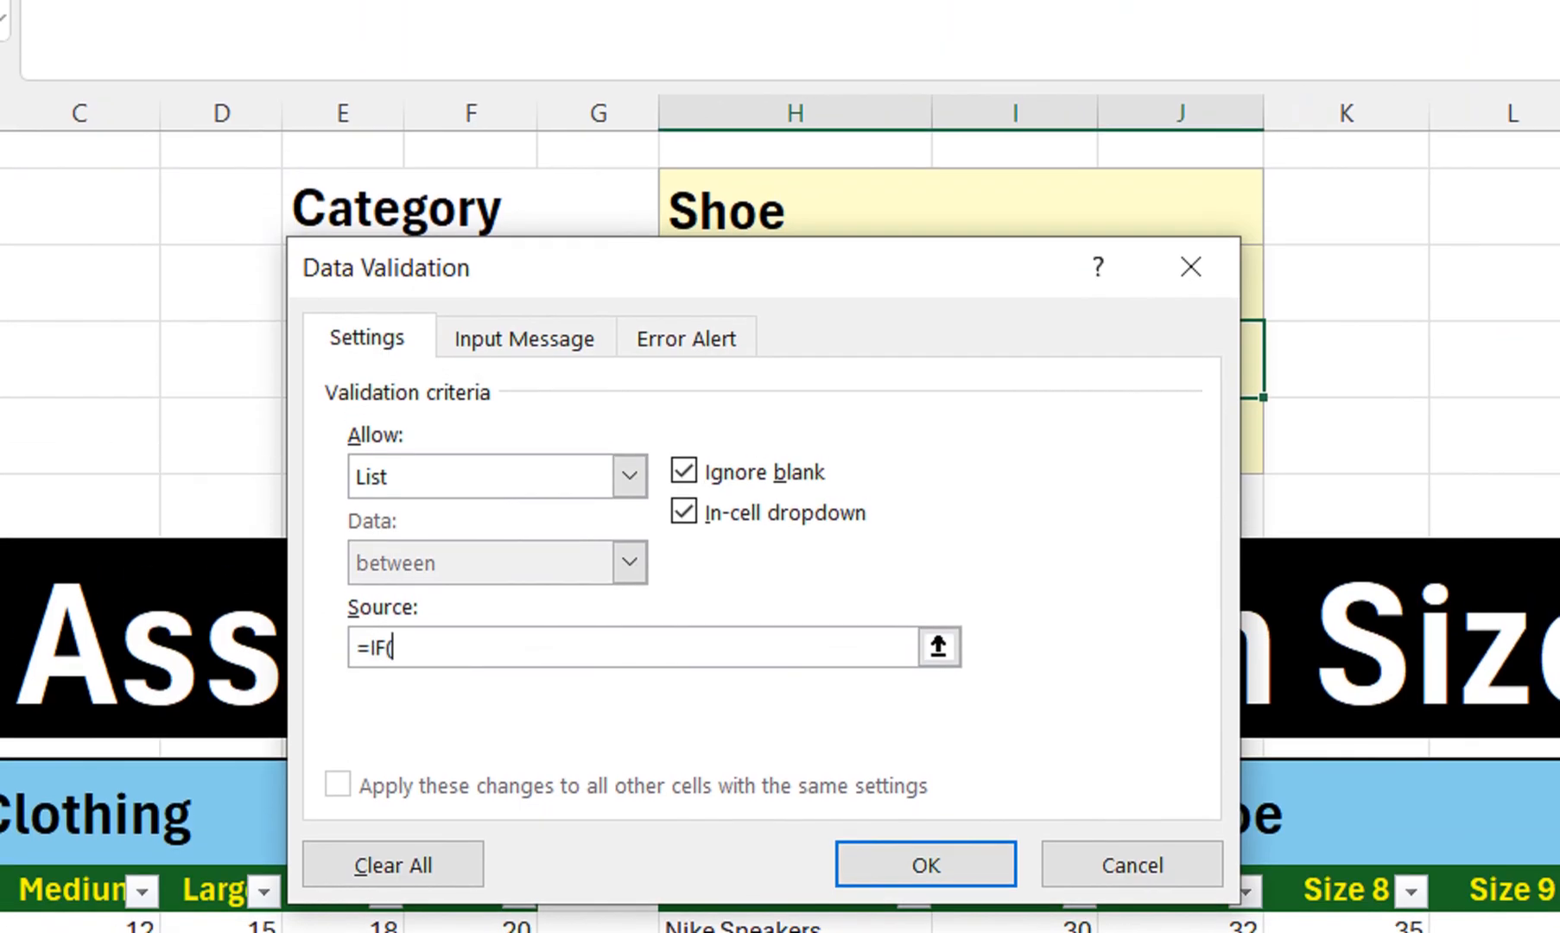
{"action": "left_click_drag", "start_coordinate": [760, 202], "coordinate": [786, 243]}
{"action": "left_click", "coordinate": [864, 141]}
{"action": "type", "text": "="}
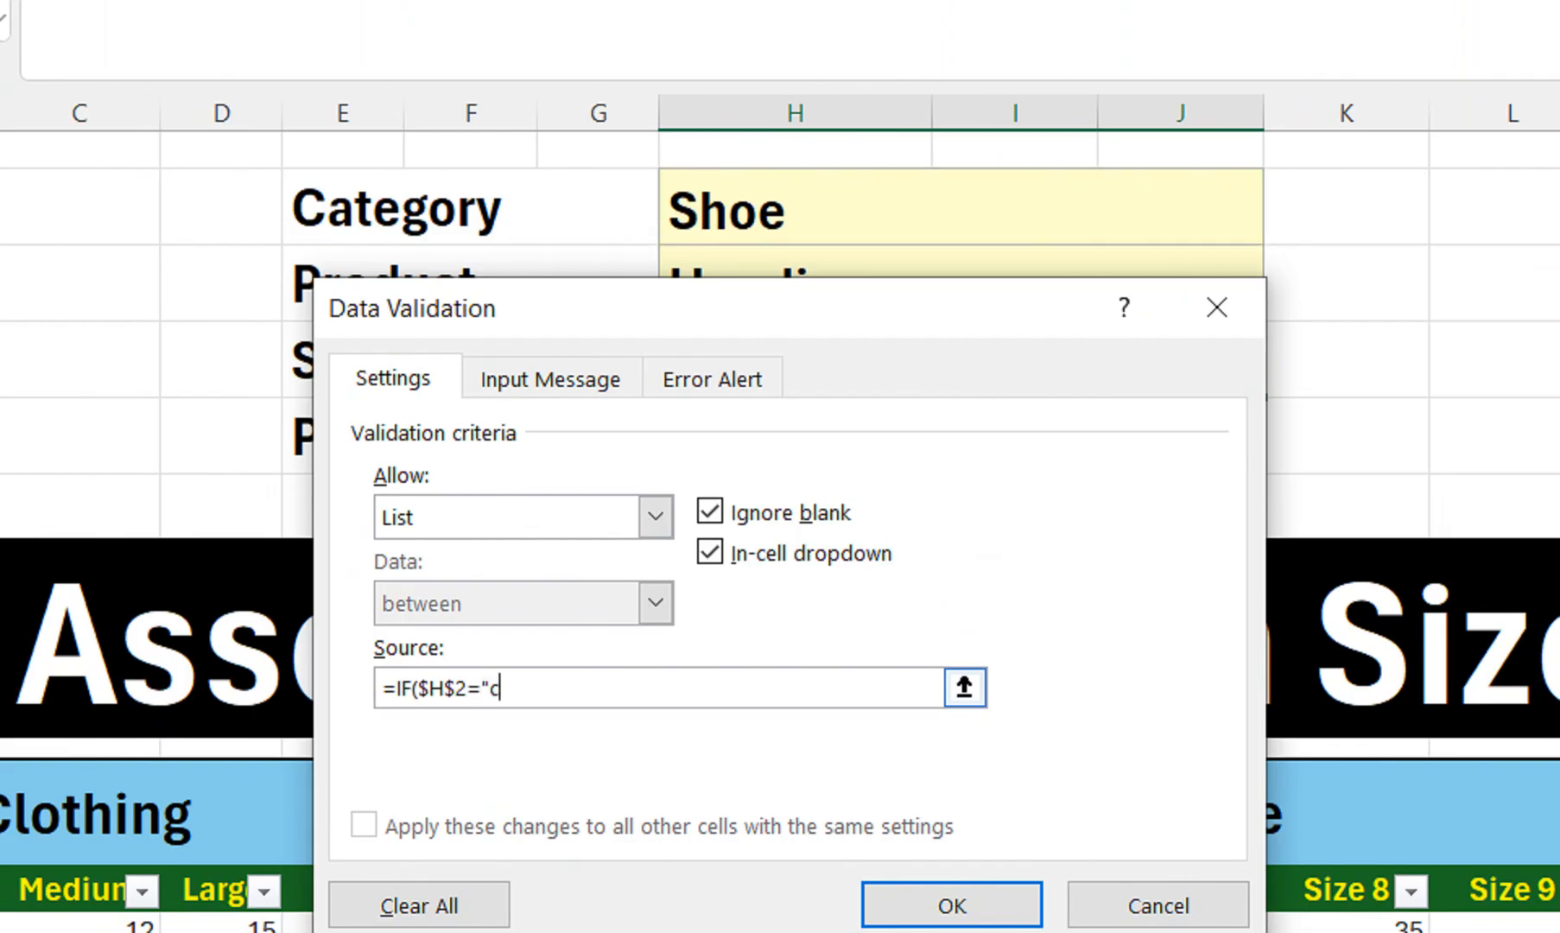
{"action": "type", "text": "\"c"}
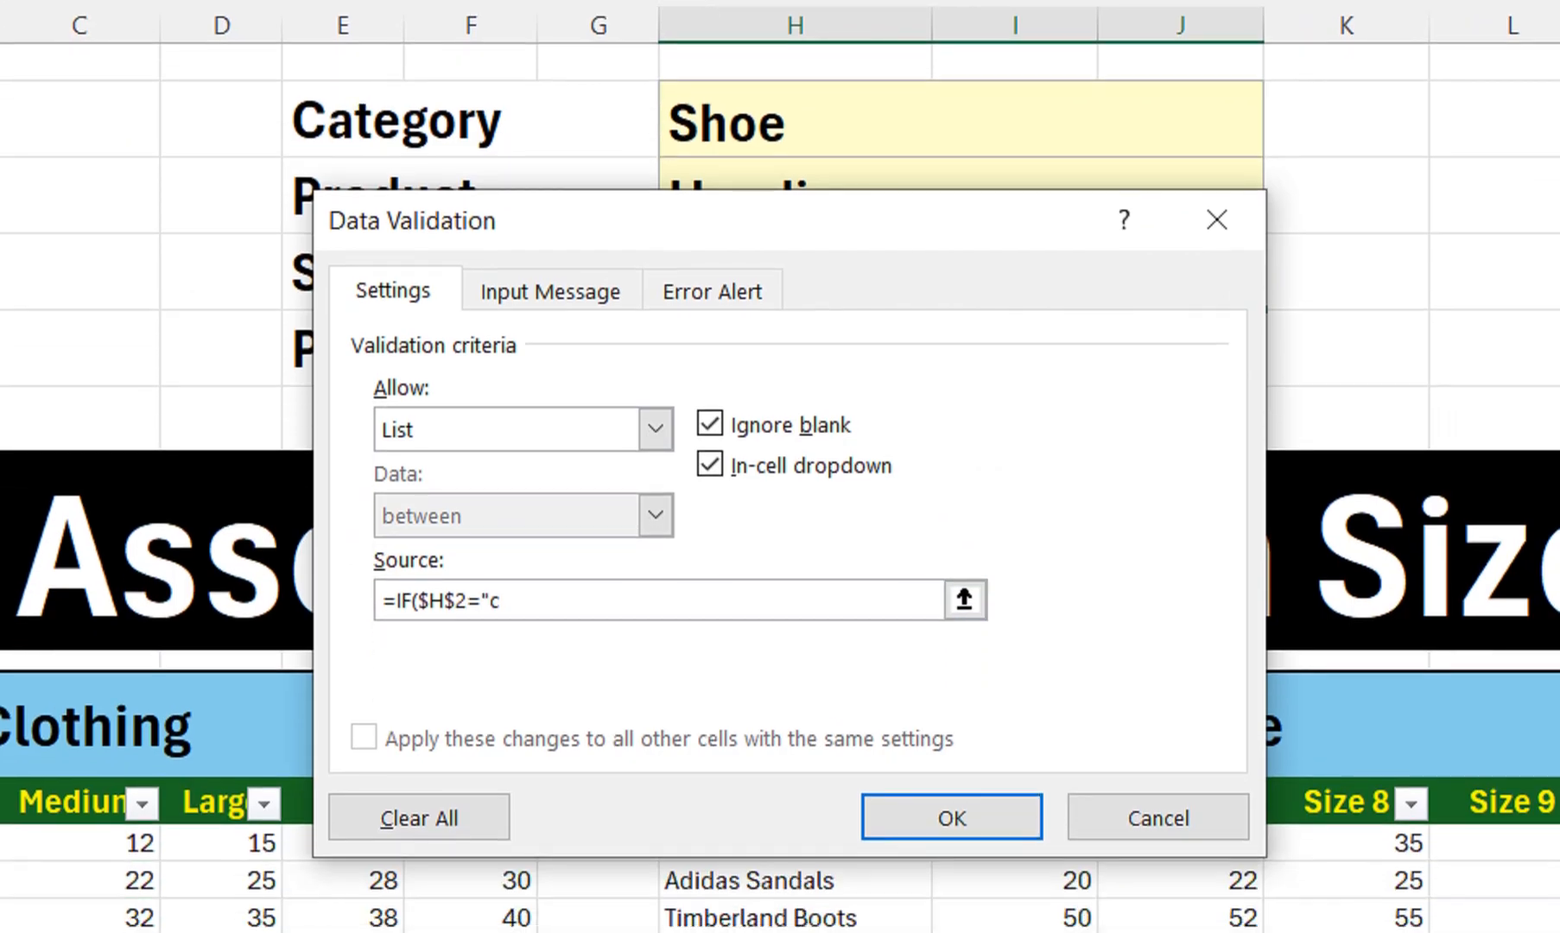
{"action": "key", "text": "BackSpace"}
{"action": "type", "text": "Clothing\","}
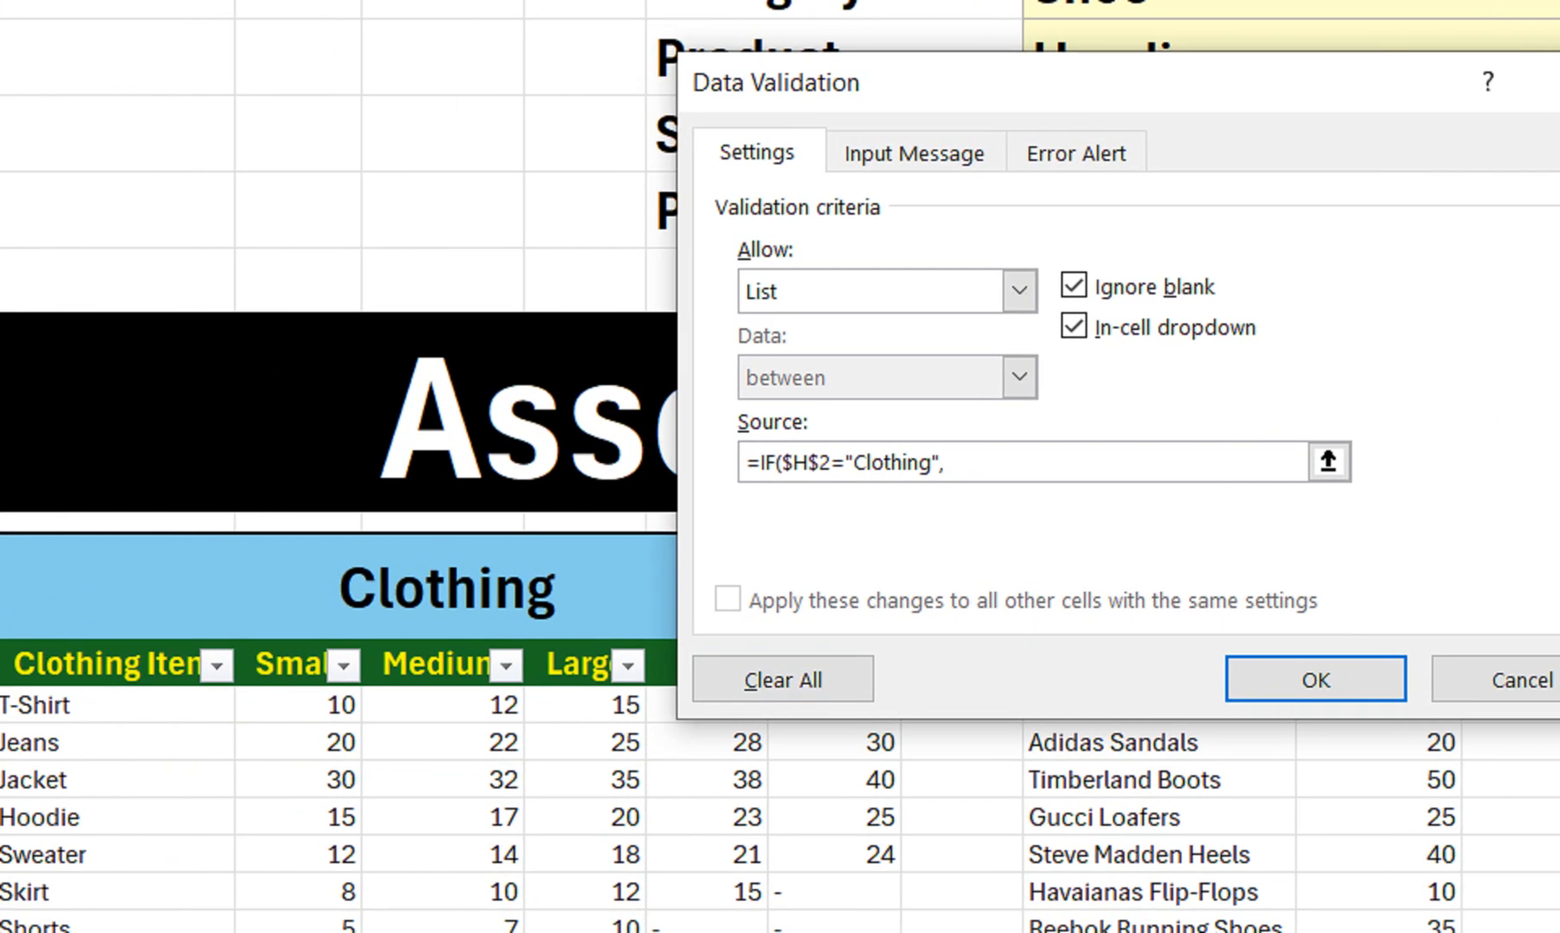
{"action": "left_click_drag", "start_coordinate": [295, 664], "coordinate": [914, 682]}
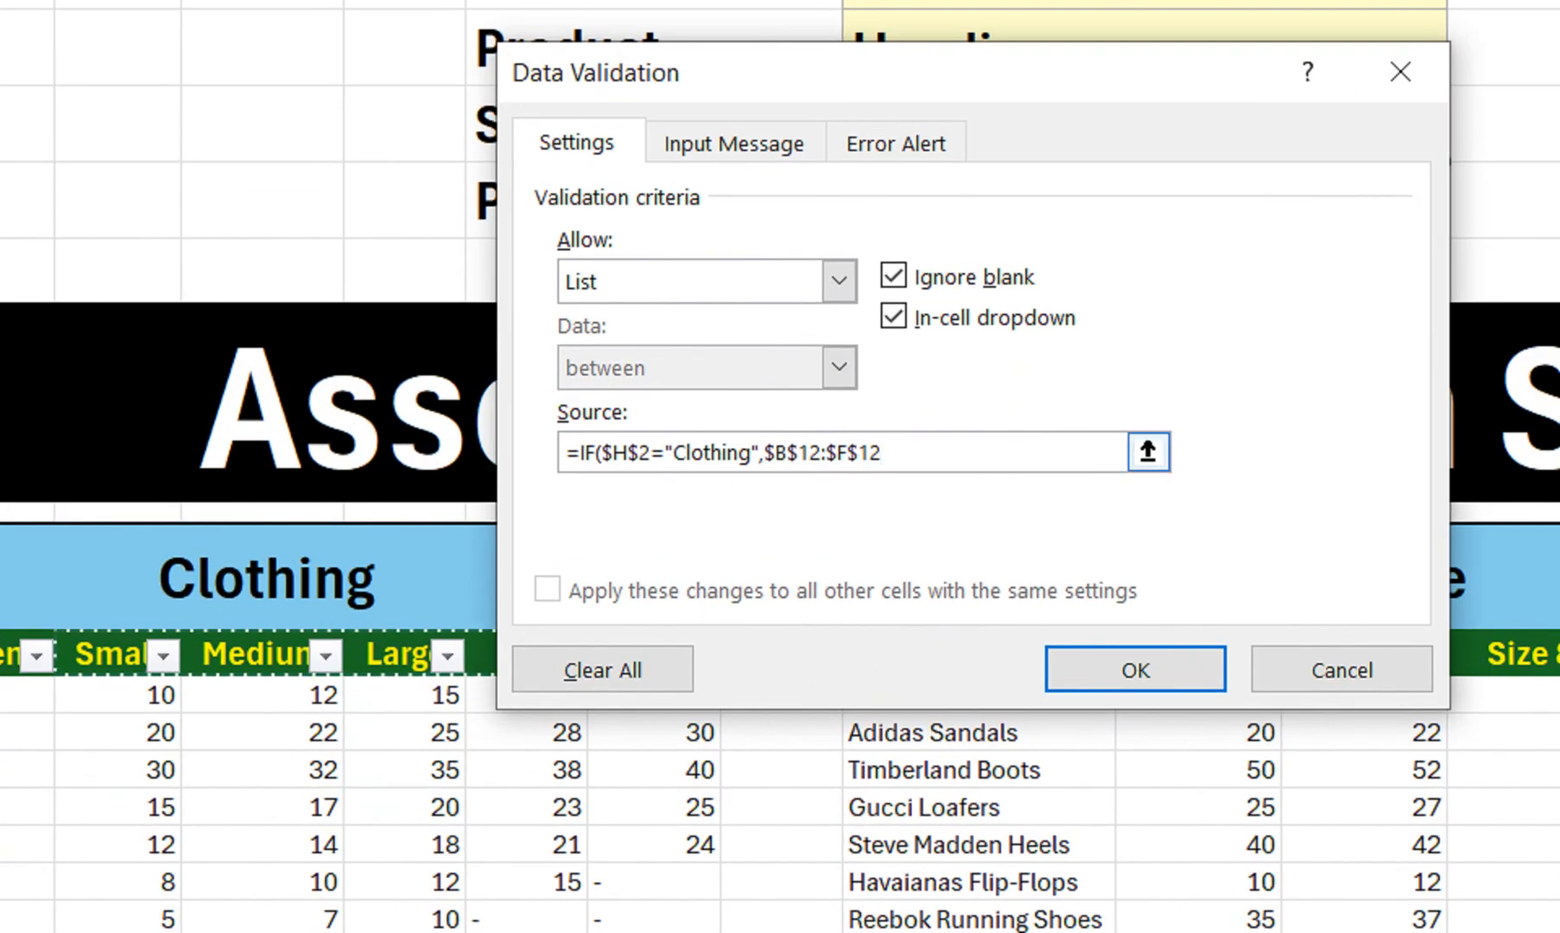
Add IF($H$2="Shoe",$I$12:$M$12,$P$12:$T$12) for Shoe and Bags sizes, and confirm
{"action": "type", "text": ","}
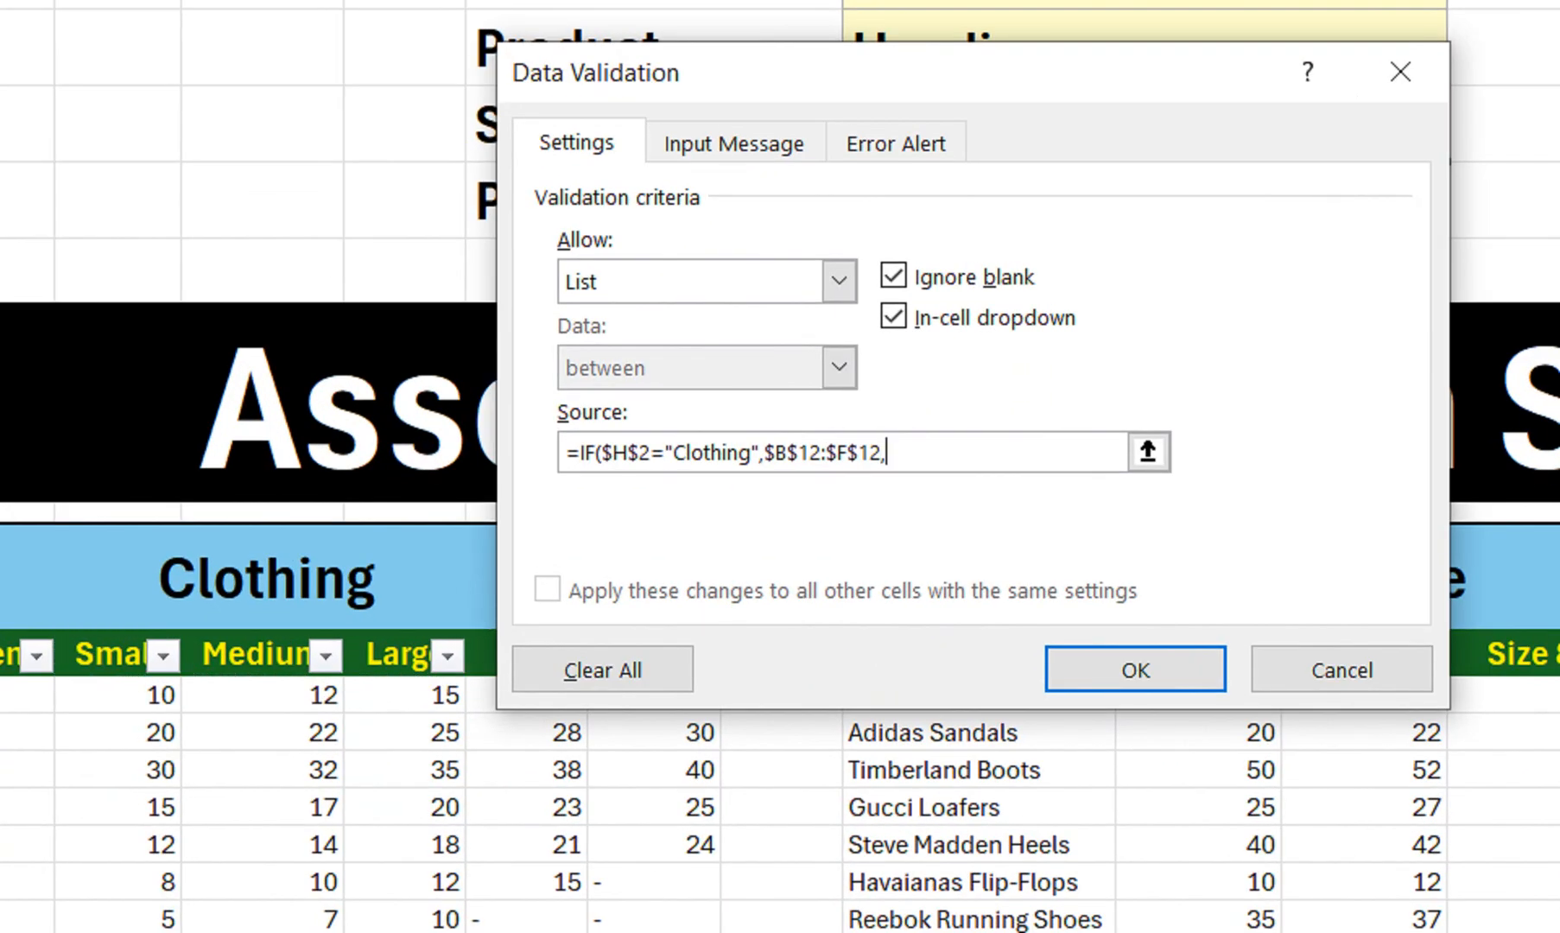
{"action": "type", "text": "IF("}
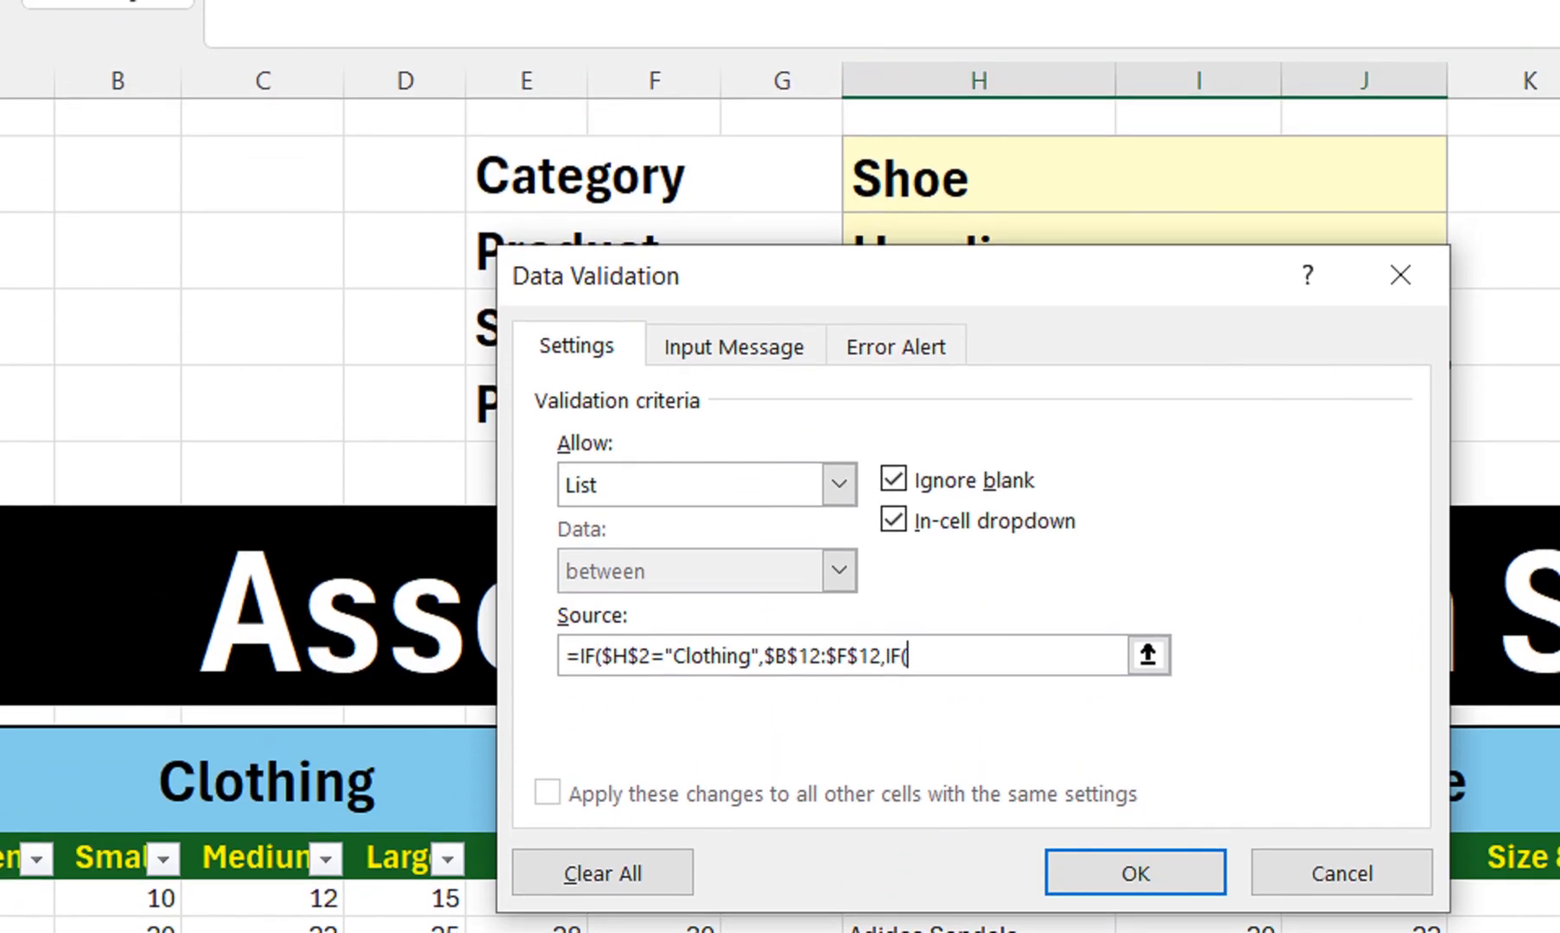
{"action": "left_click", "coordinate": [993, 202]}
{"action": "type", "text": "=\"Shoe\","}
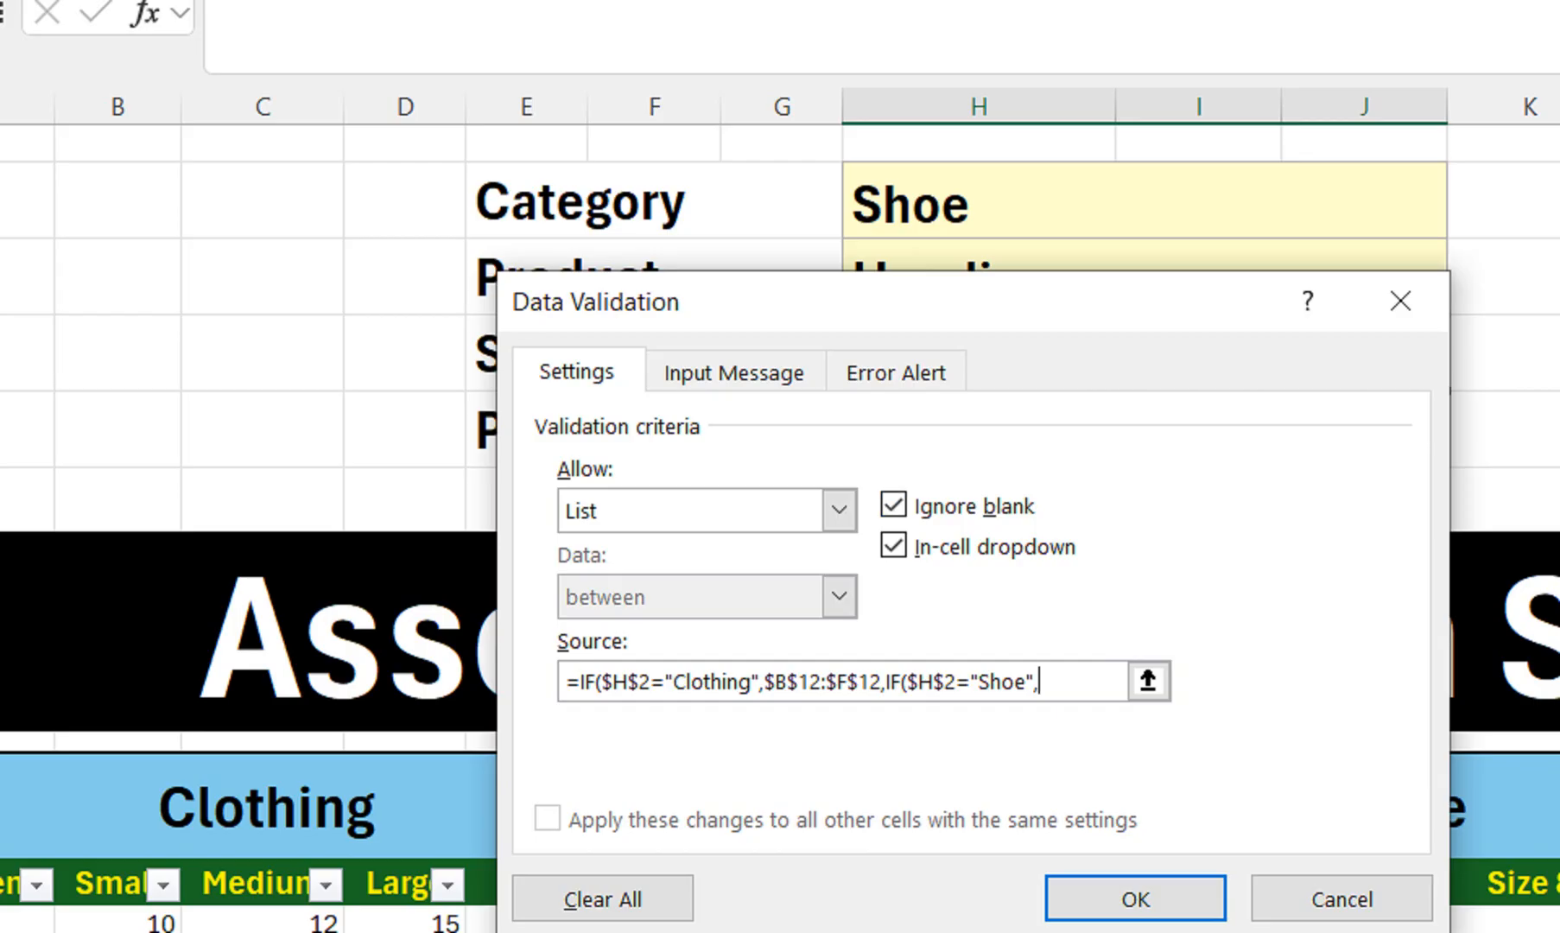
{"action": "left_click_drag", "start_coordinate": [950, 301], "coordinate": [940, 201]}
{"action": "left_click_drag", "start_coordinate": [1101, 729], "coordinate": [1441, 927]}
{"action": "left_click_drag", "start_coordinate": [821, 639], "coordinate": [1551, 656]}
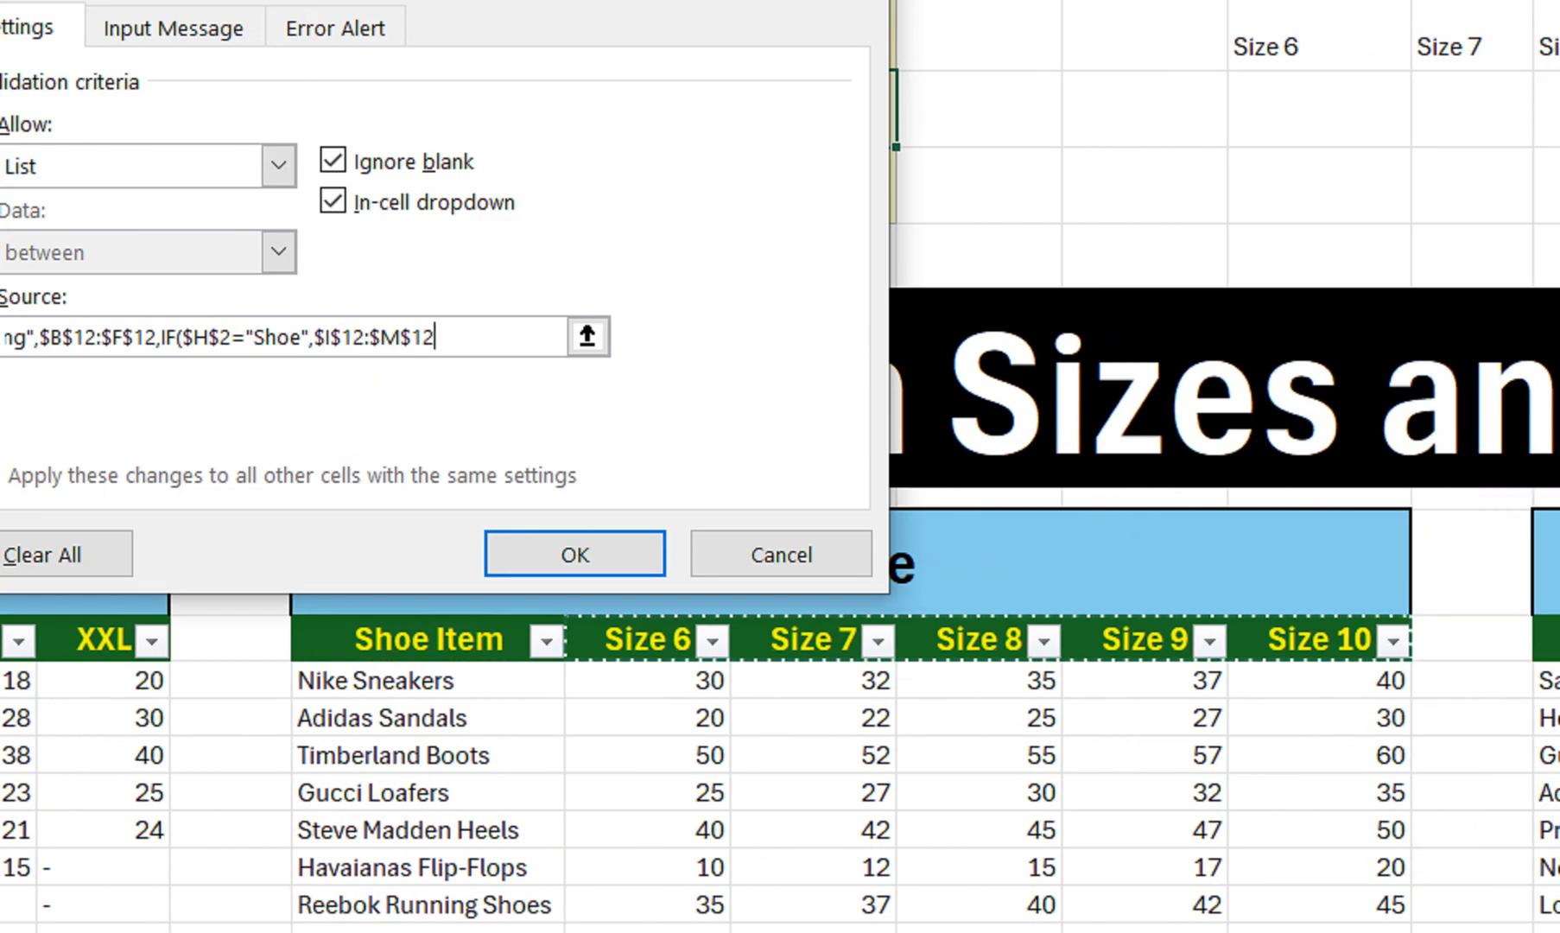
{"action": "type", "text": ","}
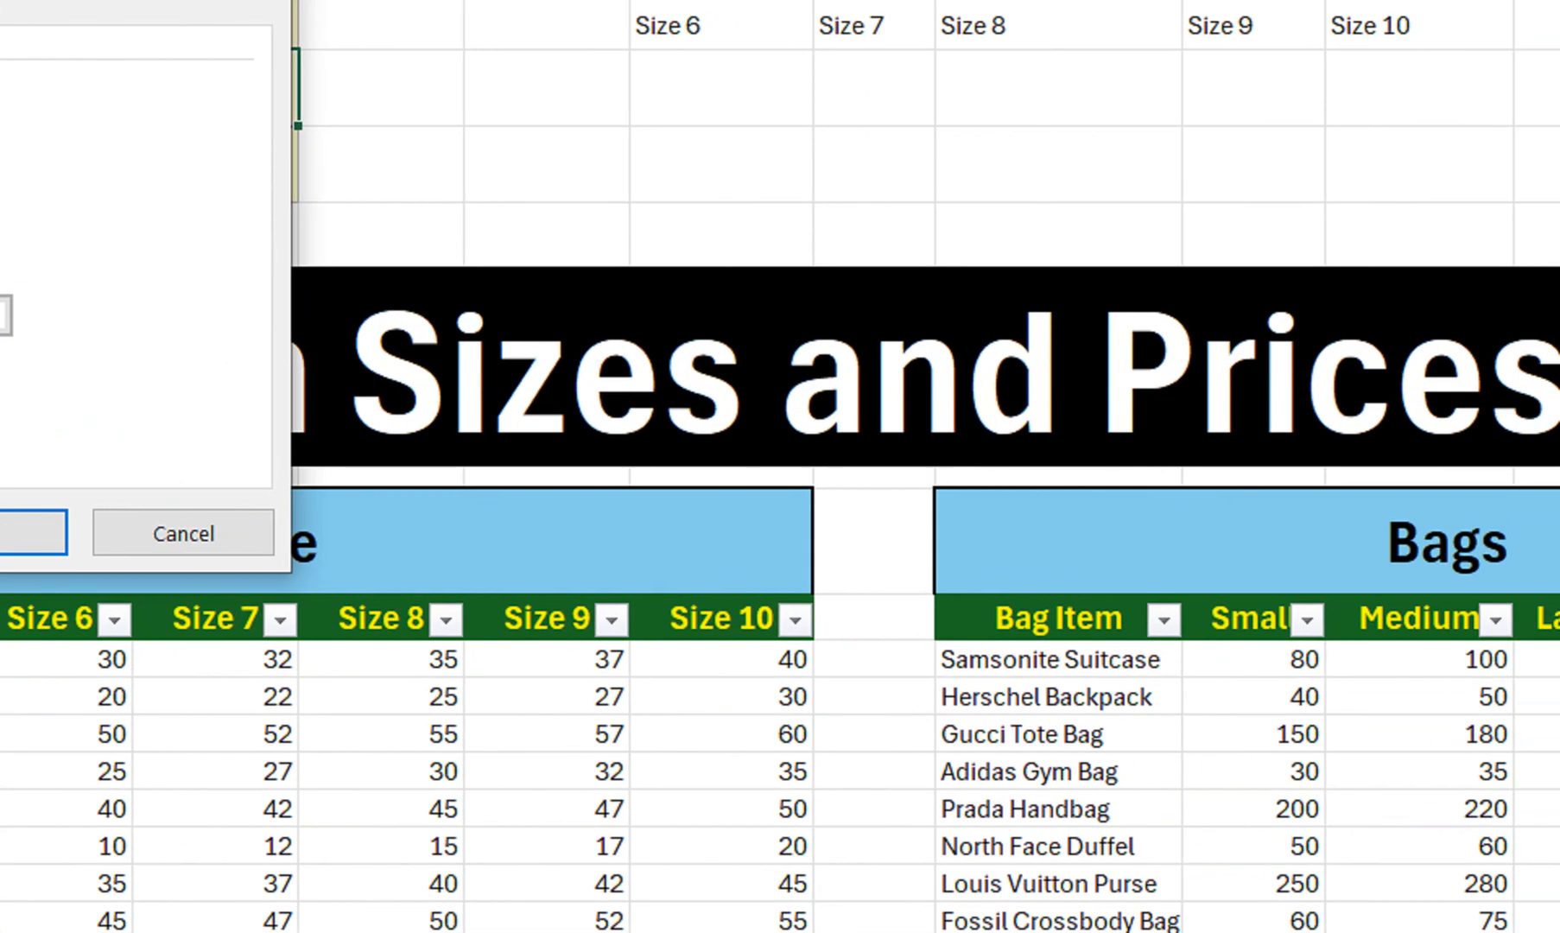
{"action": "mouse_move", "coordinate": [1235, 619]}
{"action": "left_mouse_down"}
{"action": "mouse_move", "coordinate": [1492, 623]}
{"action": "mouse_move", "coordinate": [1244, 624]}
{"action": "mouse_move", "coordinate": [1365, 691]}
{"action": "mouse_move", "coordinate": [259, 518]}
{"action": "mouse_move", "coordinate": [1244, 635]}
{"action": "left_mouse_up"}
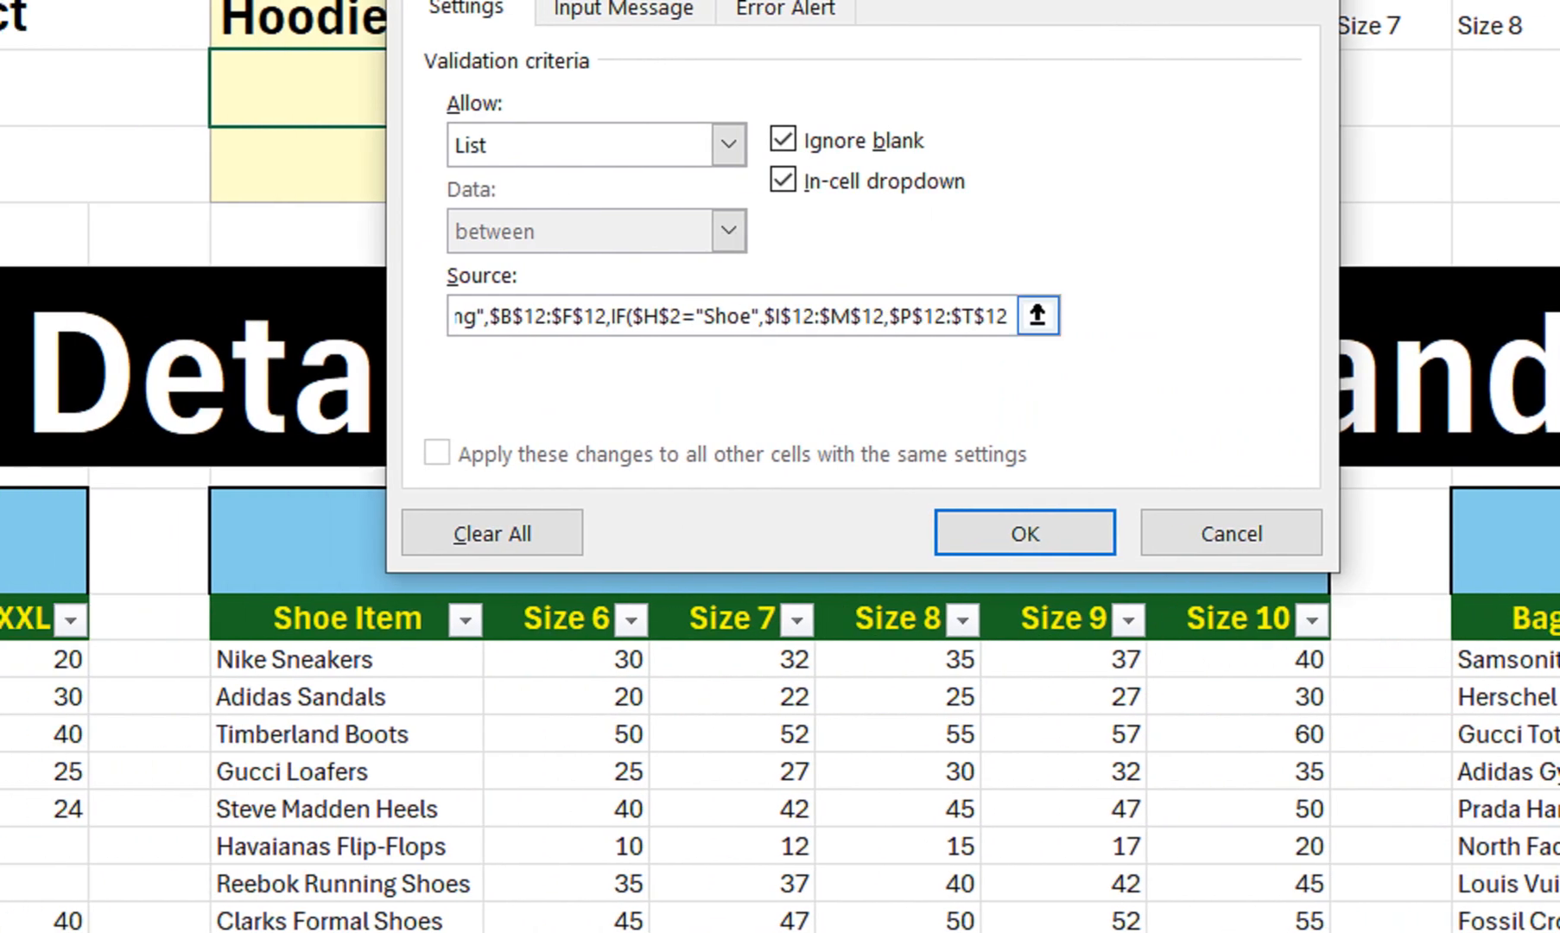
{"action": "type", "text": ")"}
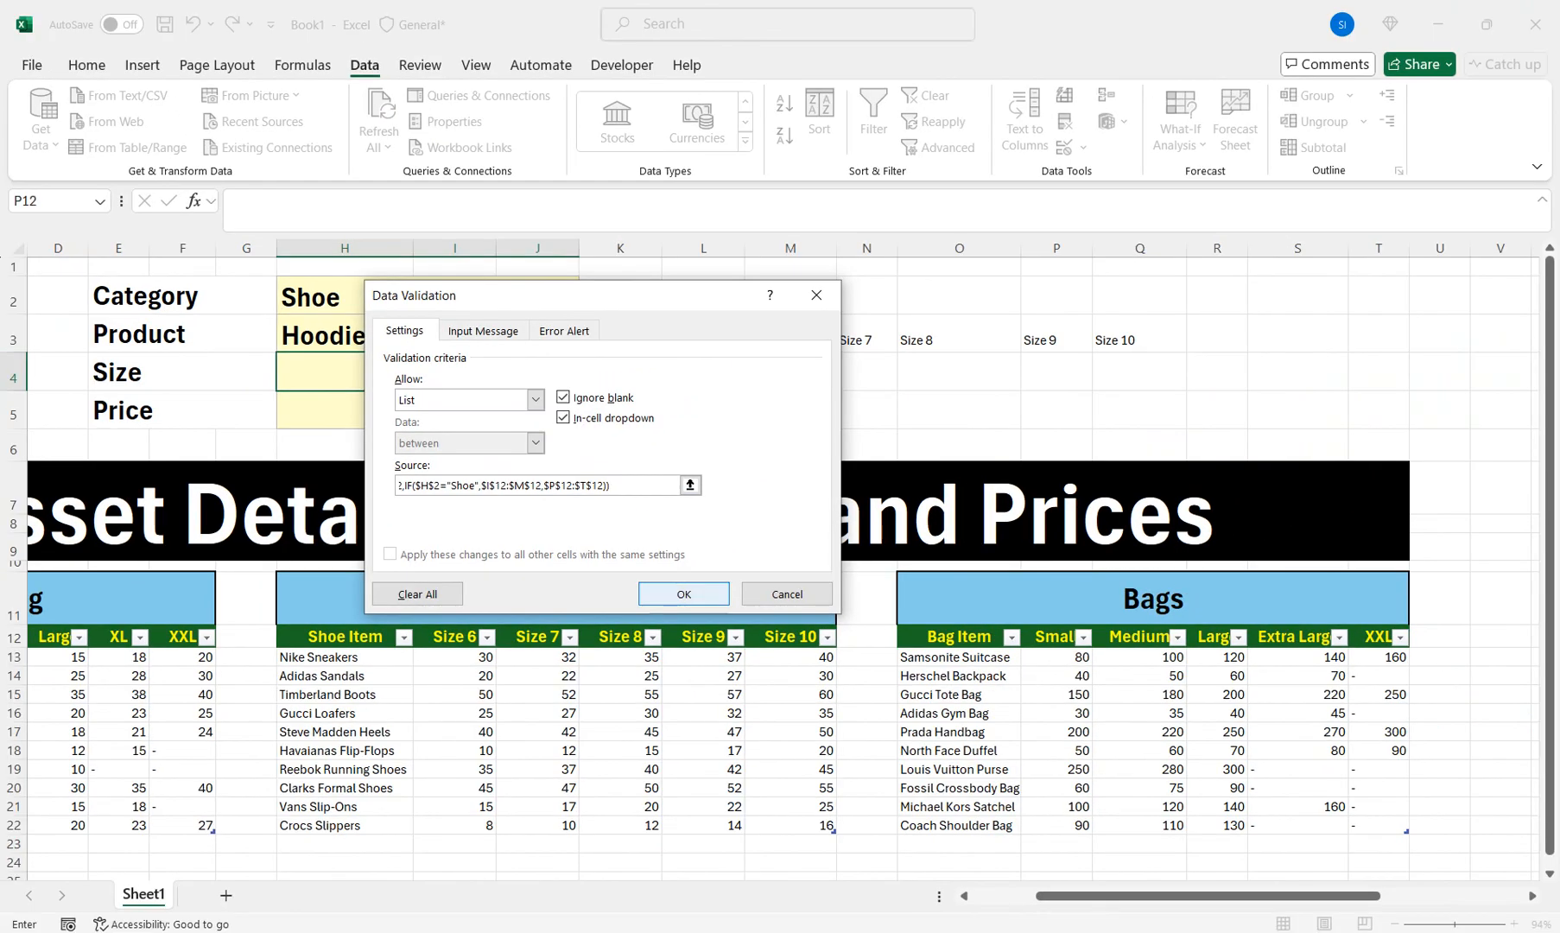
{"action": "left_click", "coordinate": [1025, 533]}
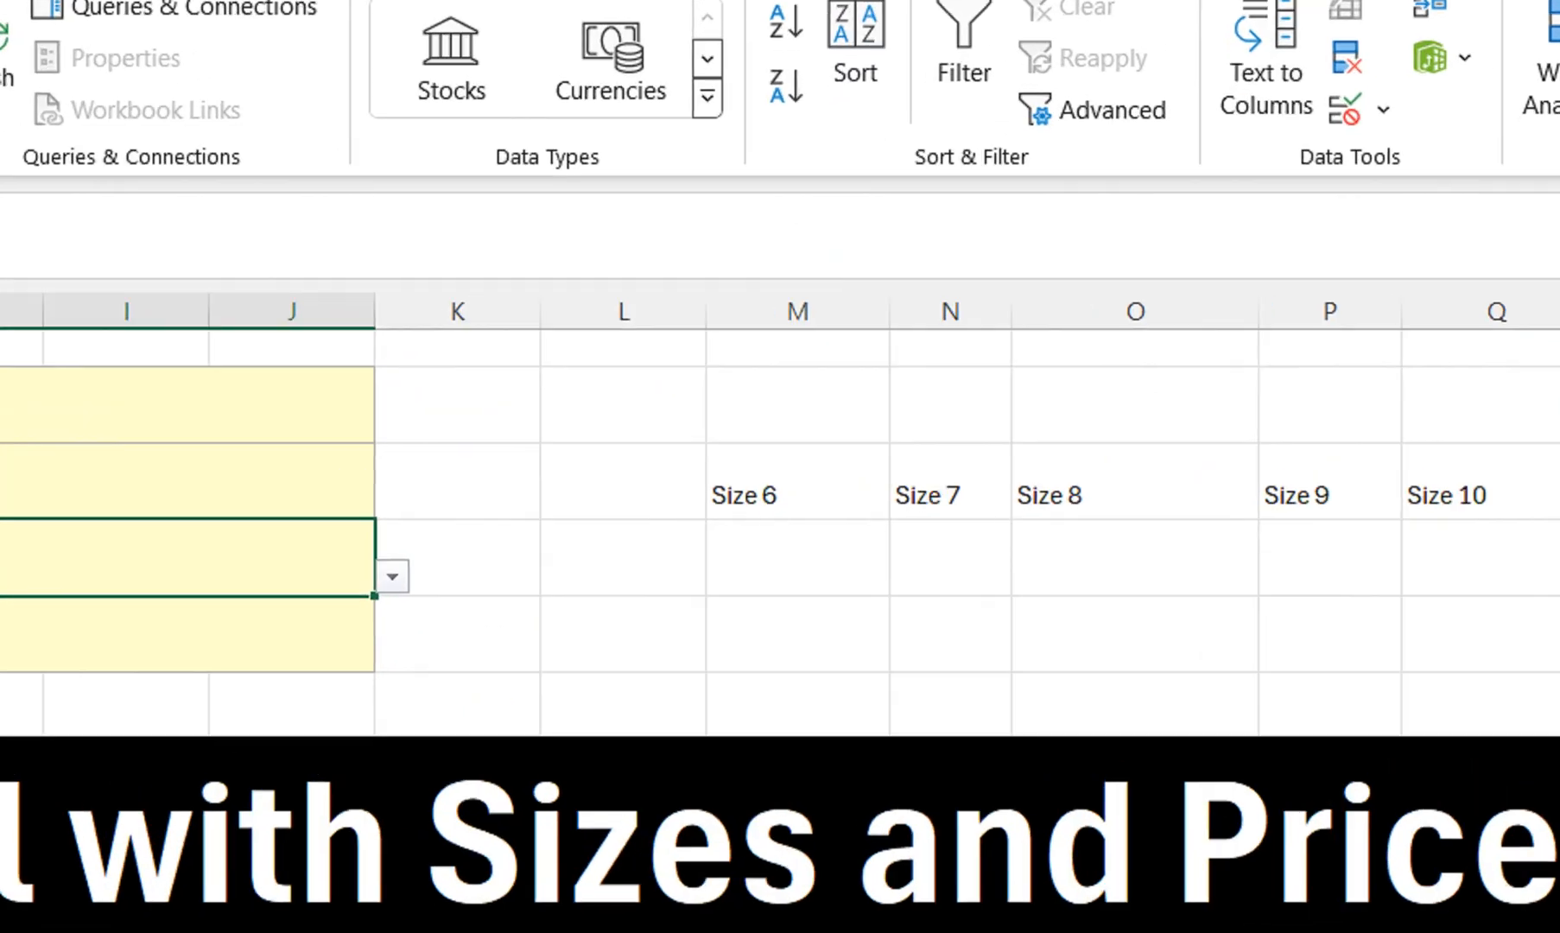
Delete the M3 helper formula and test the Size list with Gucci Loafers, Size 7
{"action": "left_click", "coordinate": [790, 337]}
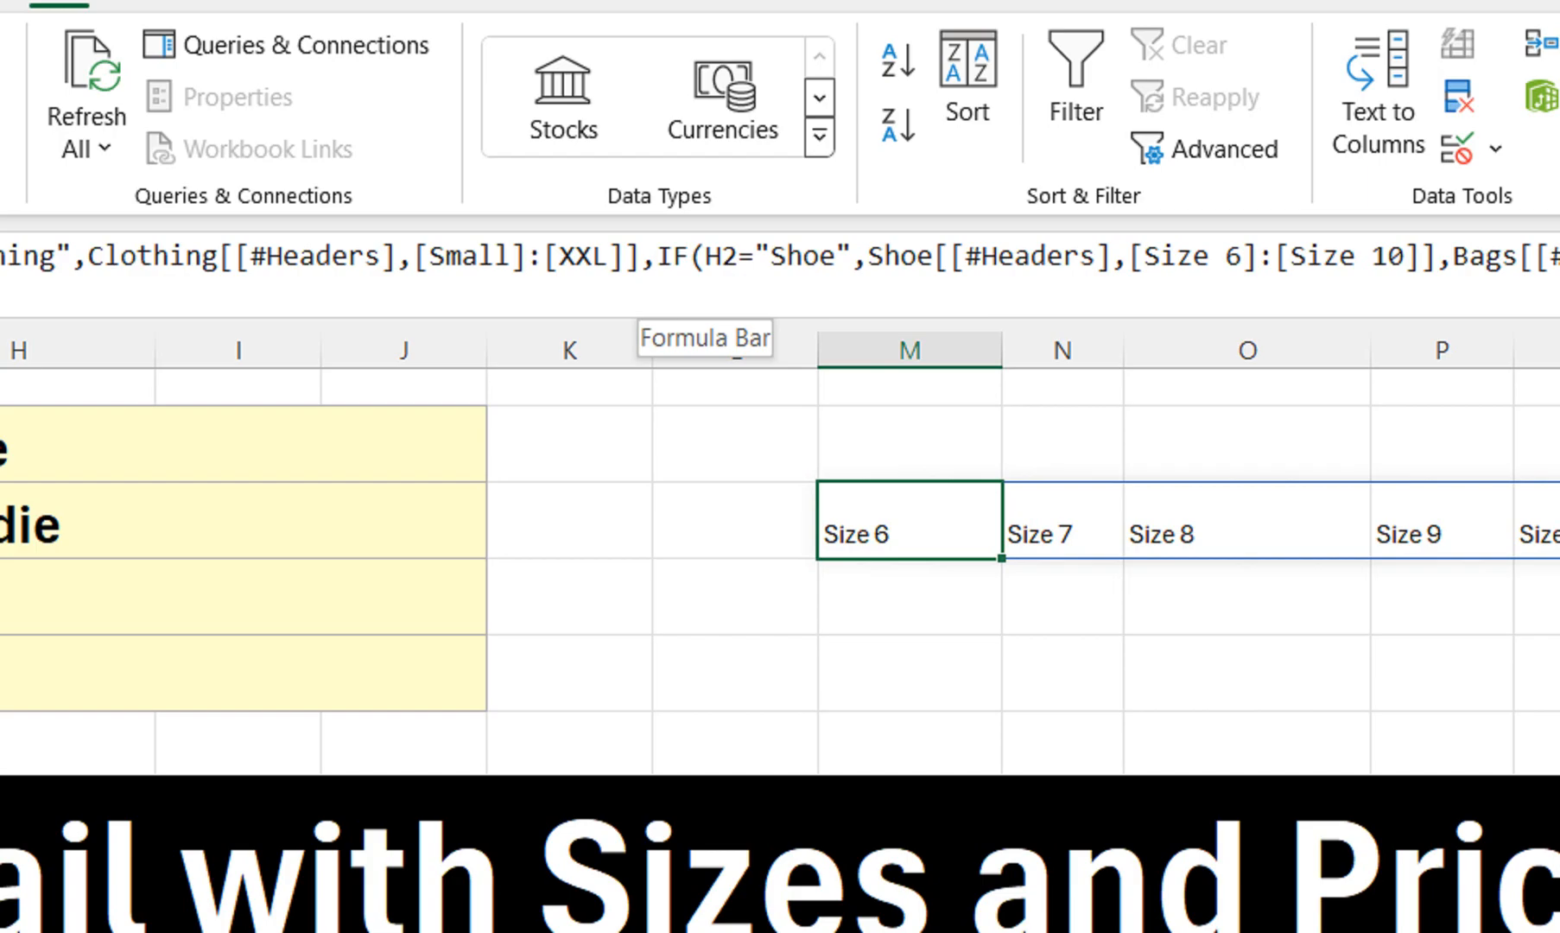
{"action": "key", "text": "Delete"}
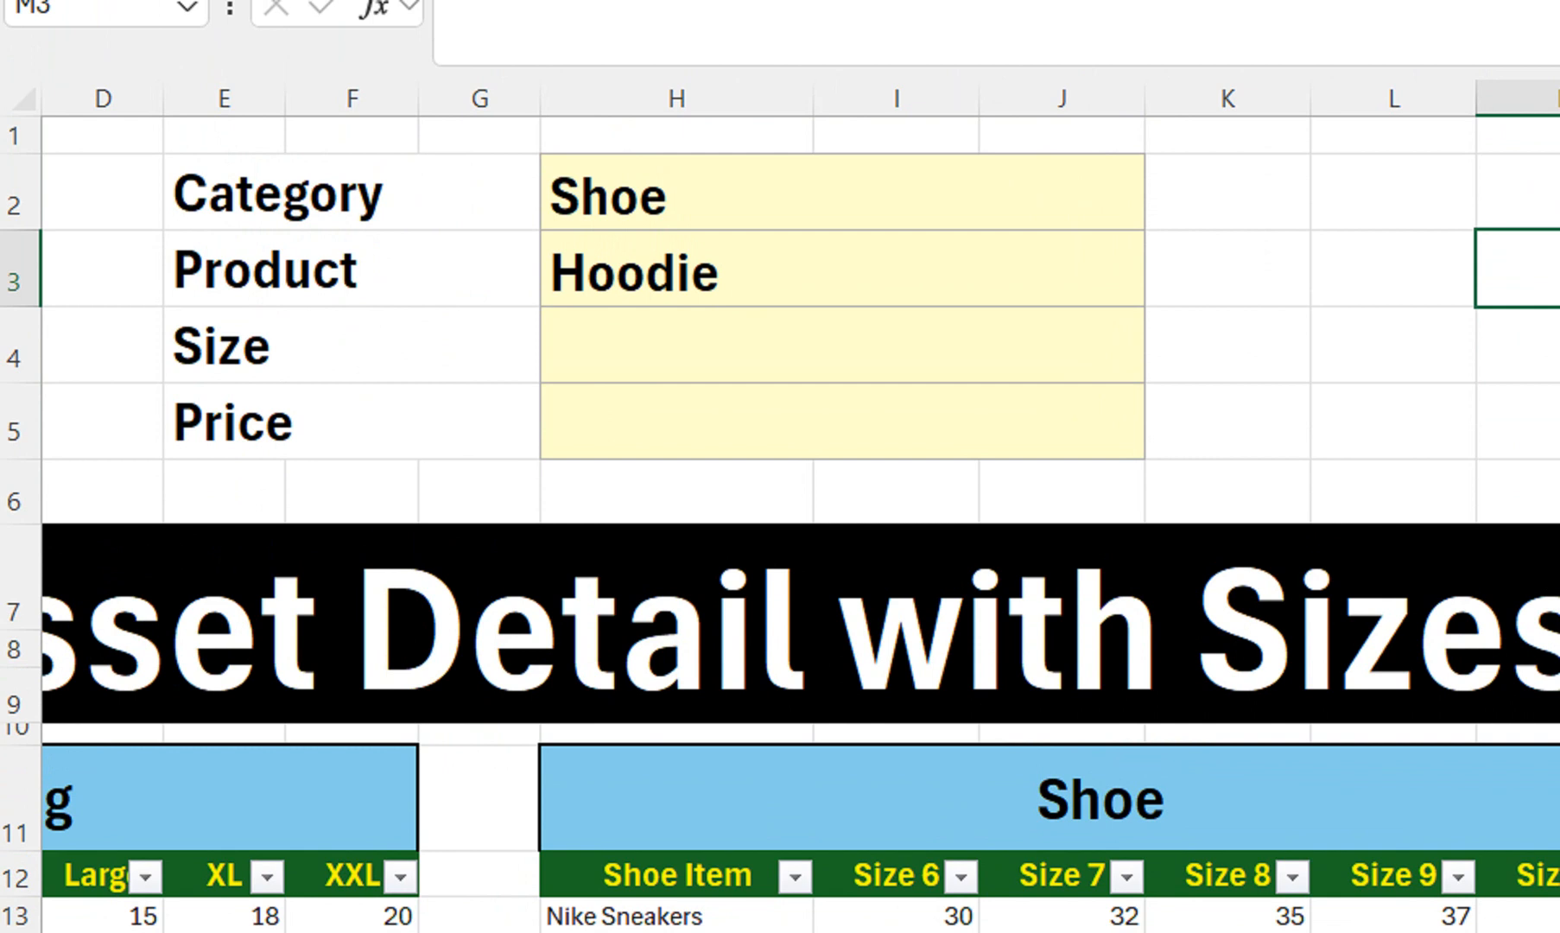
{"action": "left_click", "coordinate": [898, 269]}
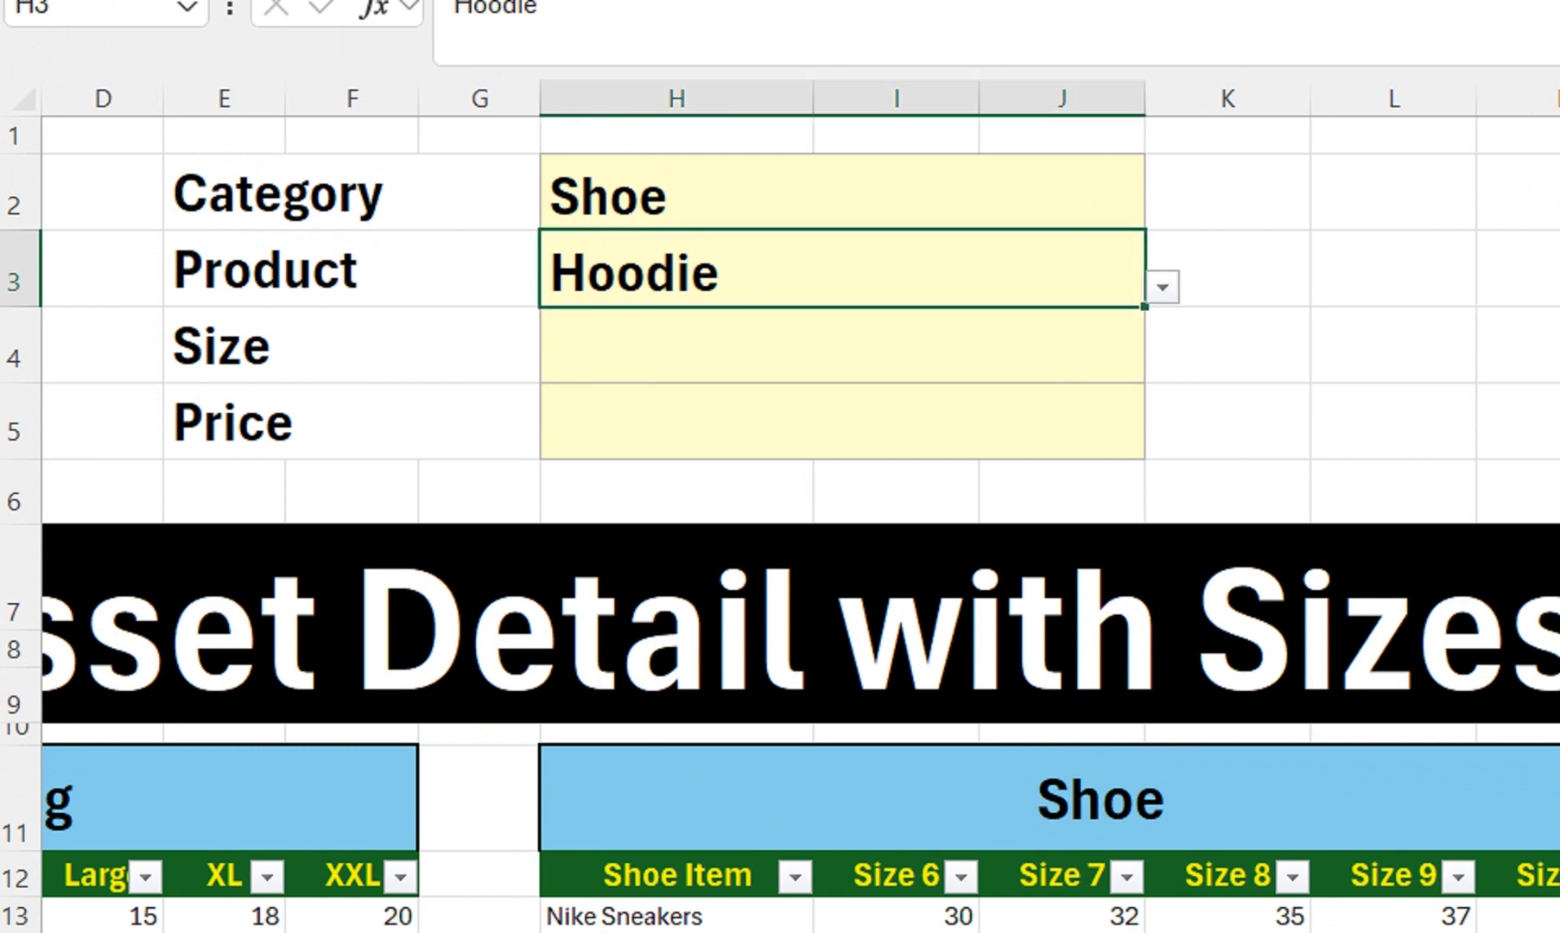
{"action": "left_click", "coordinate": [1162, 287]}
{"action": "left_click", "coordinate": [691, 429]}
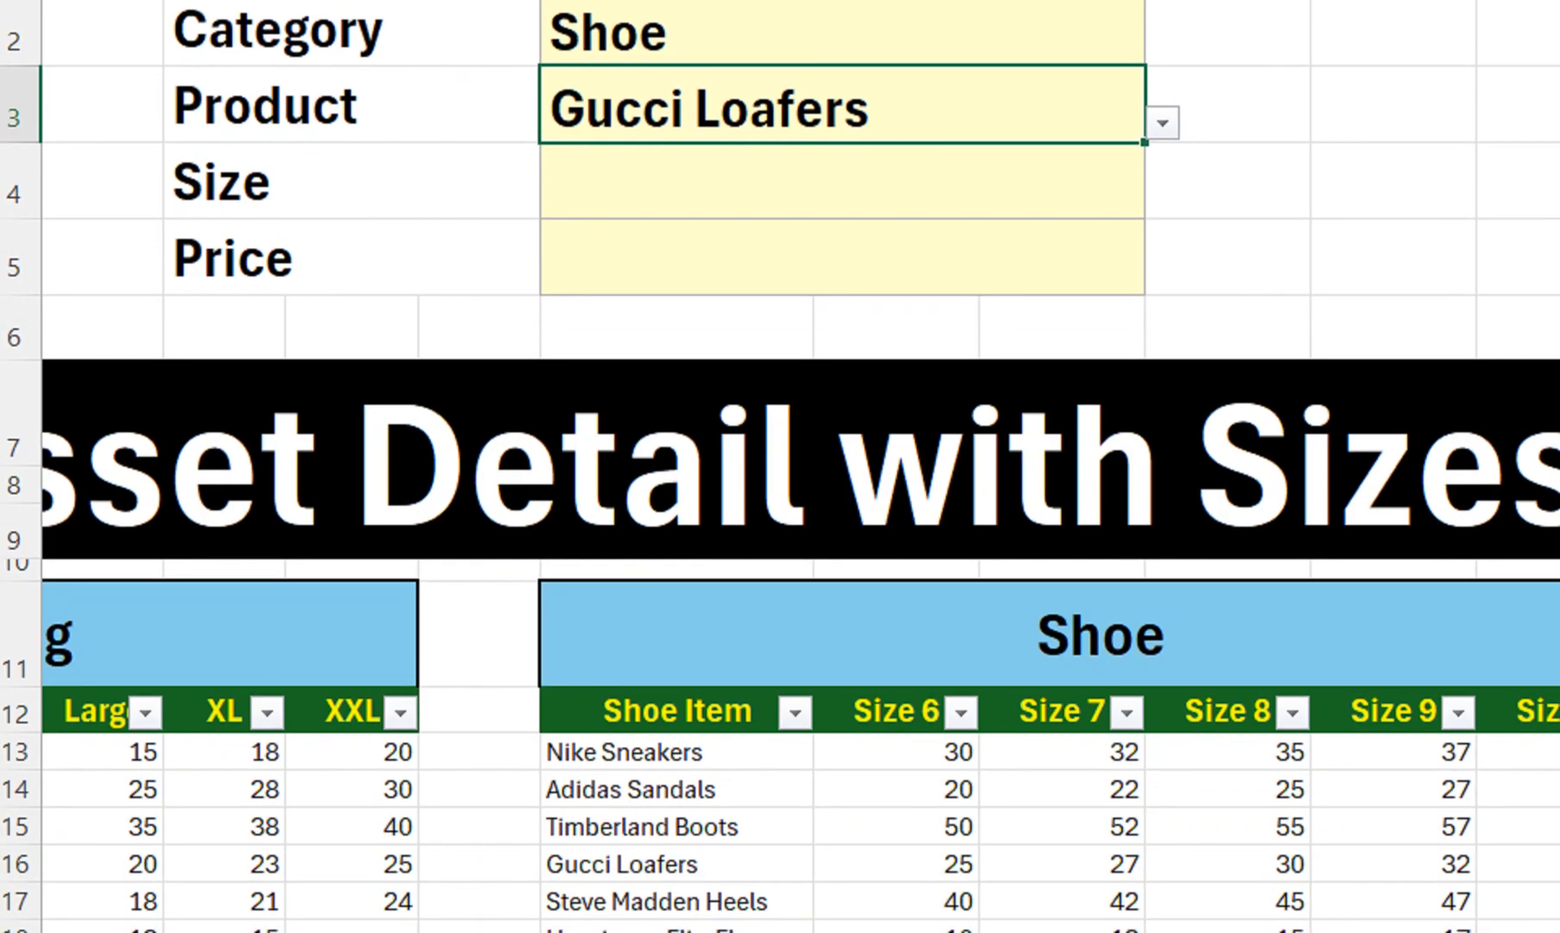
{"action": "left_click", "coordinate": [842, 181]}
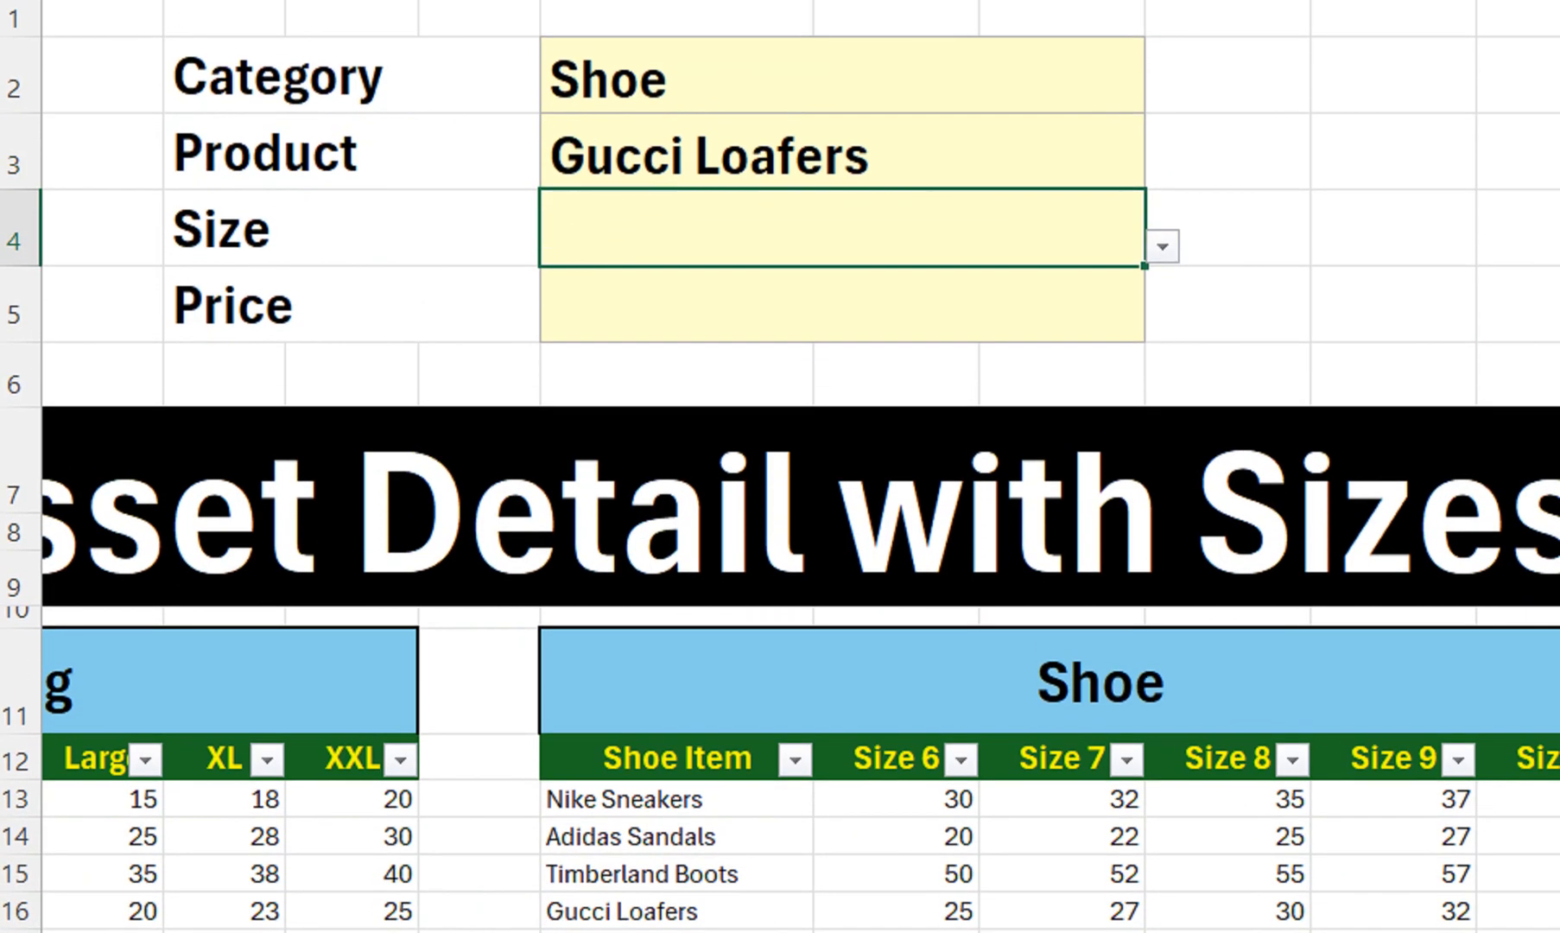
{"action": "left_click", "coordinate": [1163, 247]}
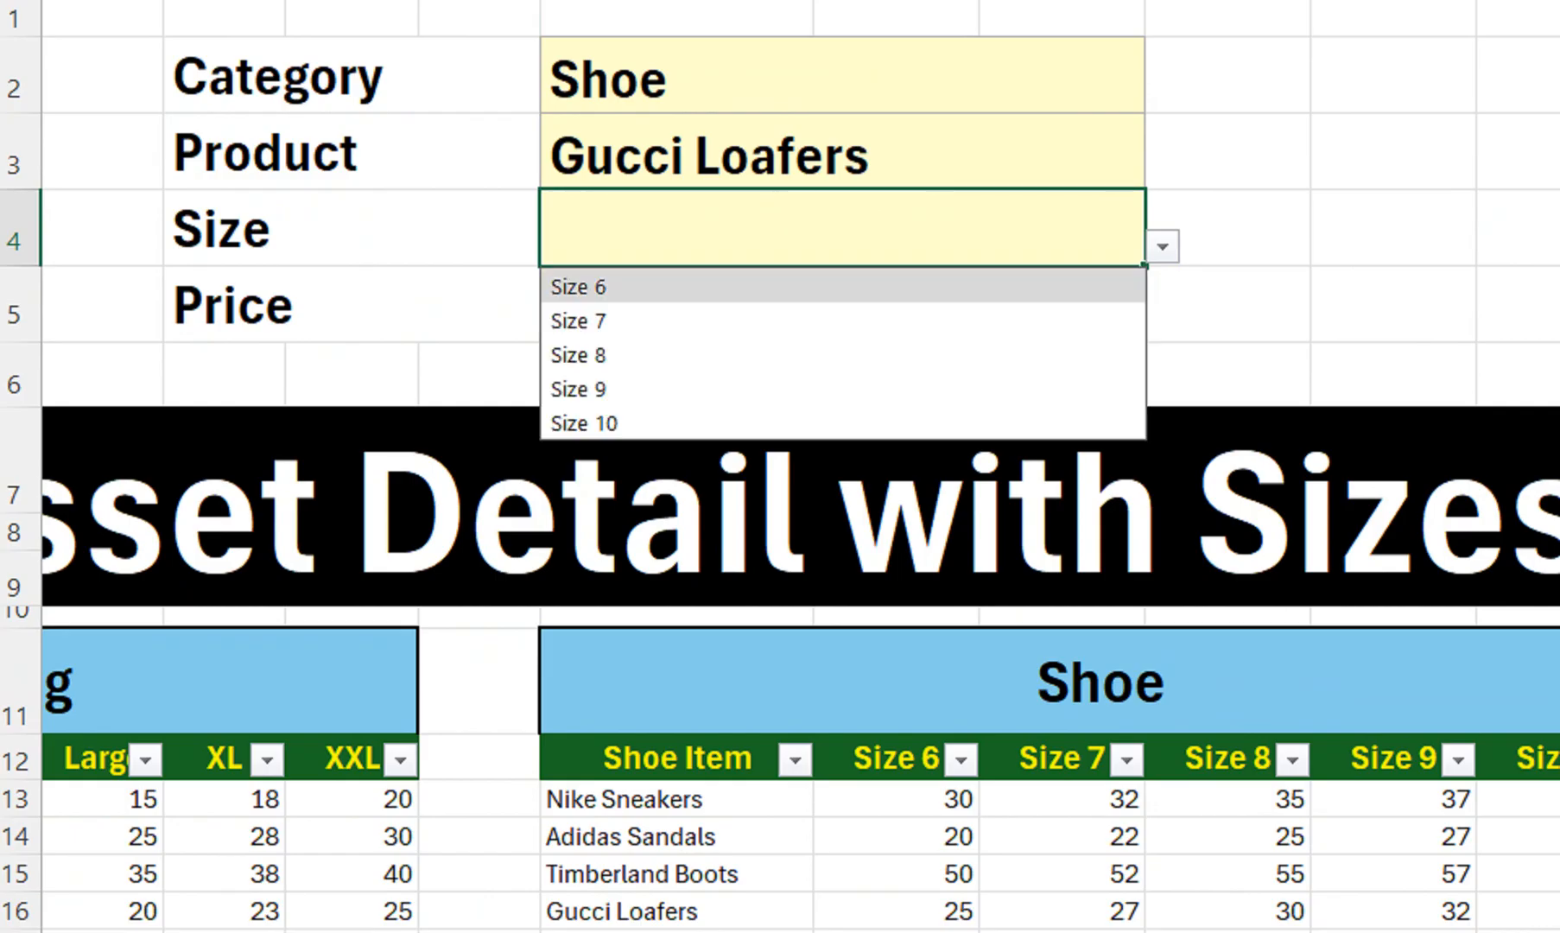
{"action": "left_click", "coordinate": [843, 319]}
Choose Bags in H2, Fossil Crossbody Bag in H3 and Medium in H4
{"action": "left_click", "coordinate": [842, 79]}
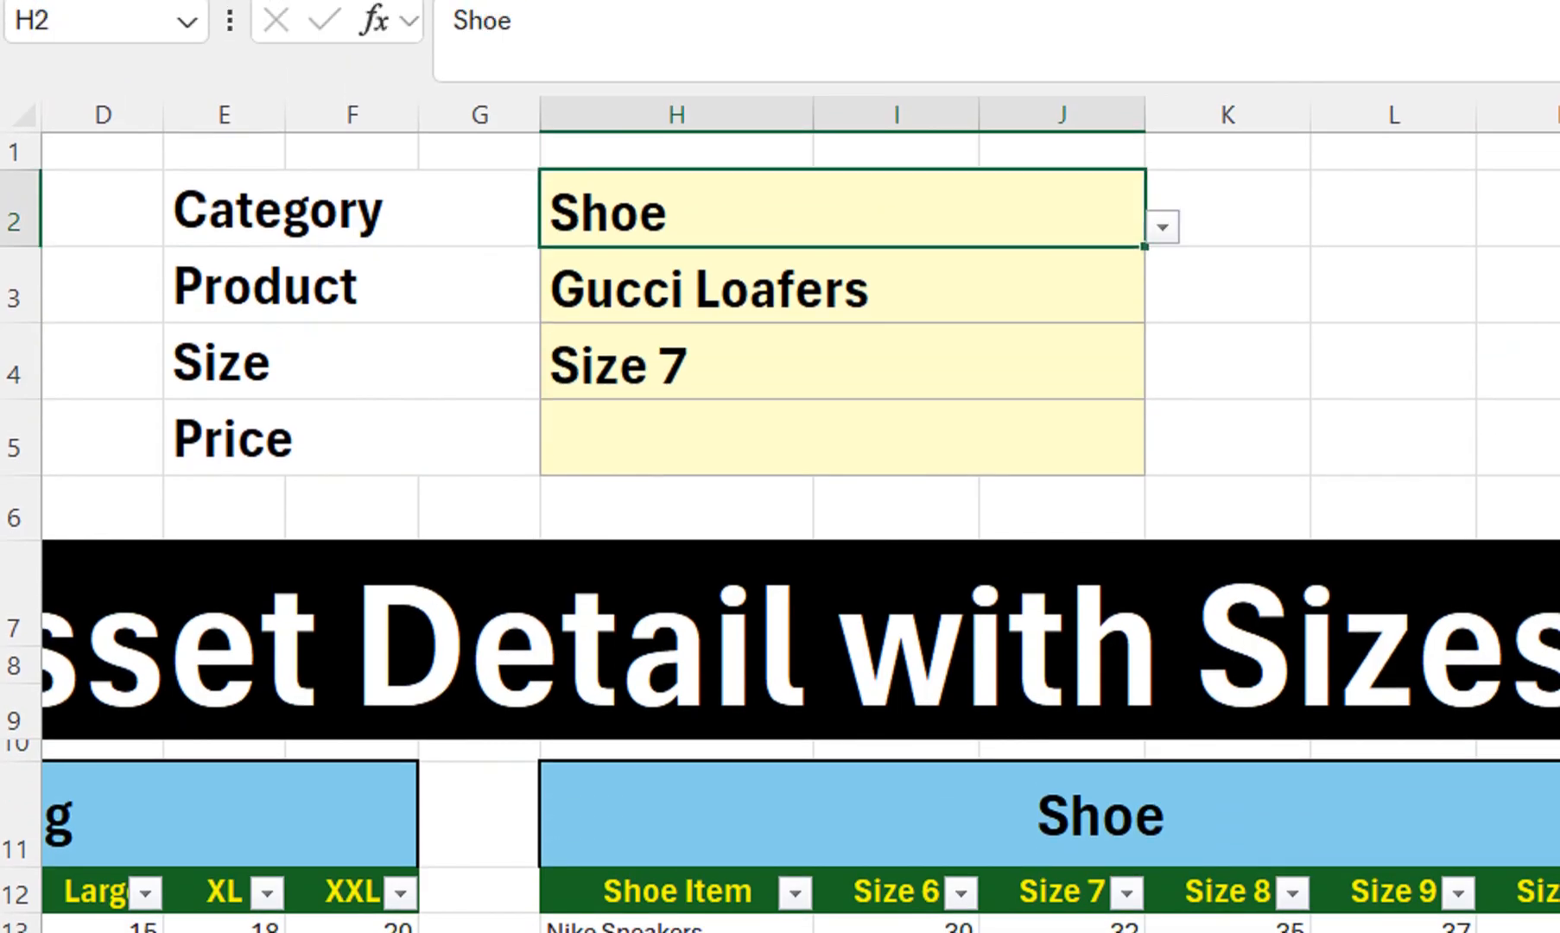
{"action": "left_click", "coordinate": [1163, 98]}
{"action": "left_click", "coordinate": [842, 208]}
{"action": "left_click", "coordinate": [842, 342]}
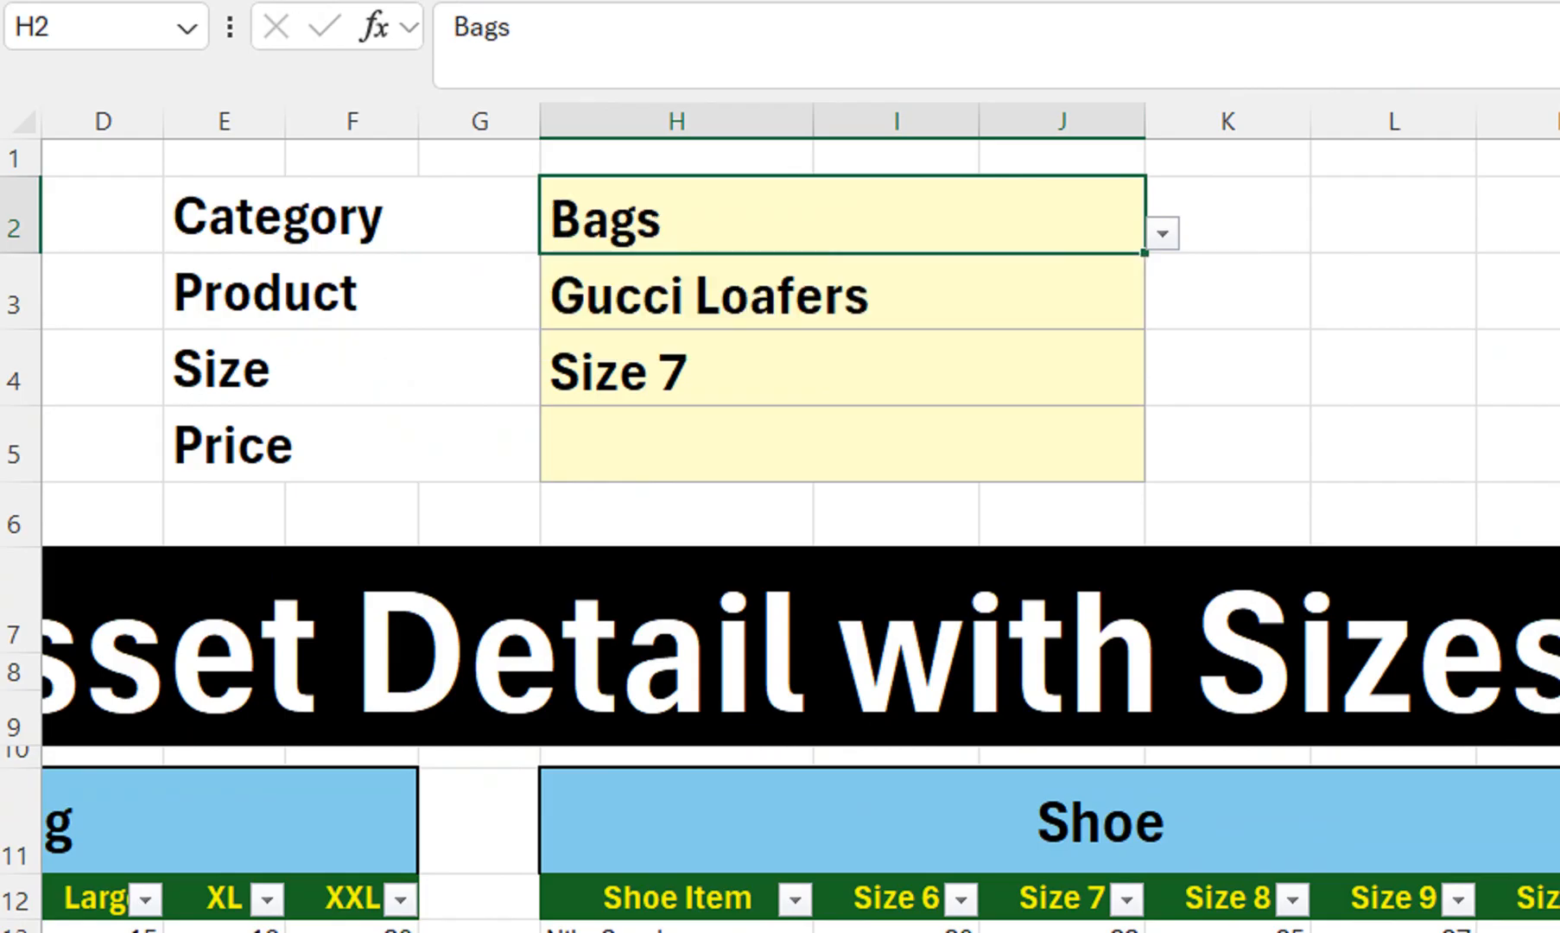
{"action": "left_click", "coordinate": [842, 292]}
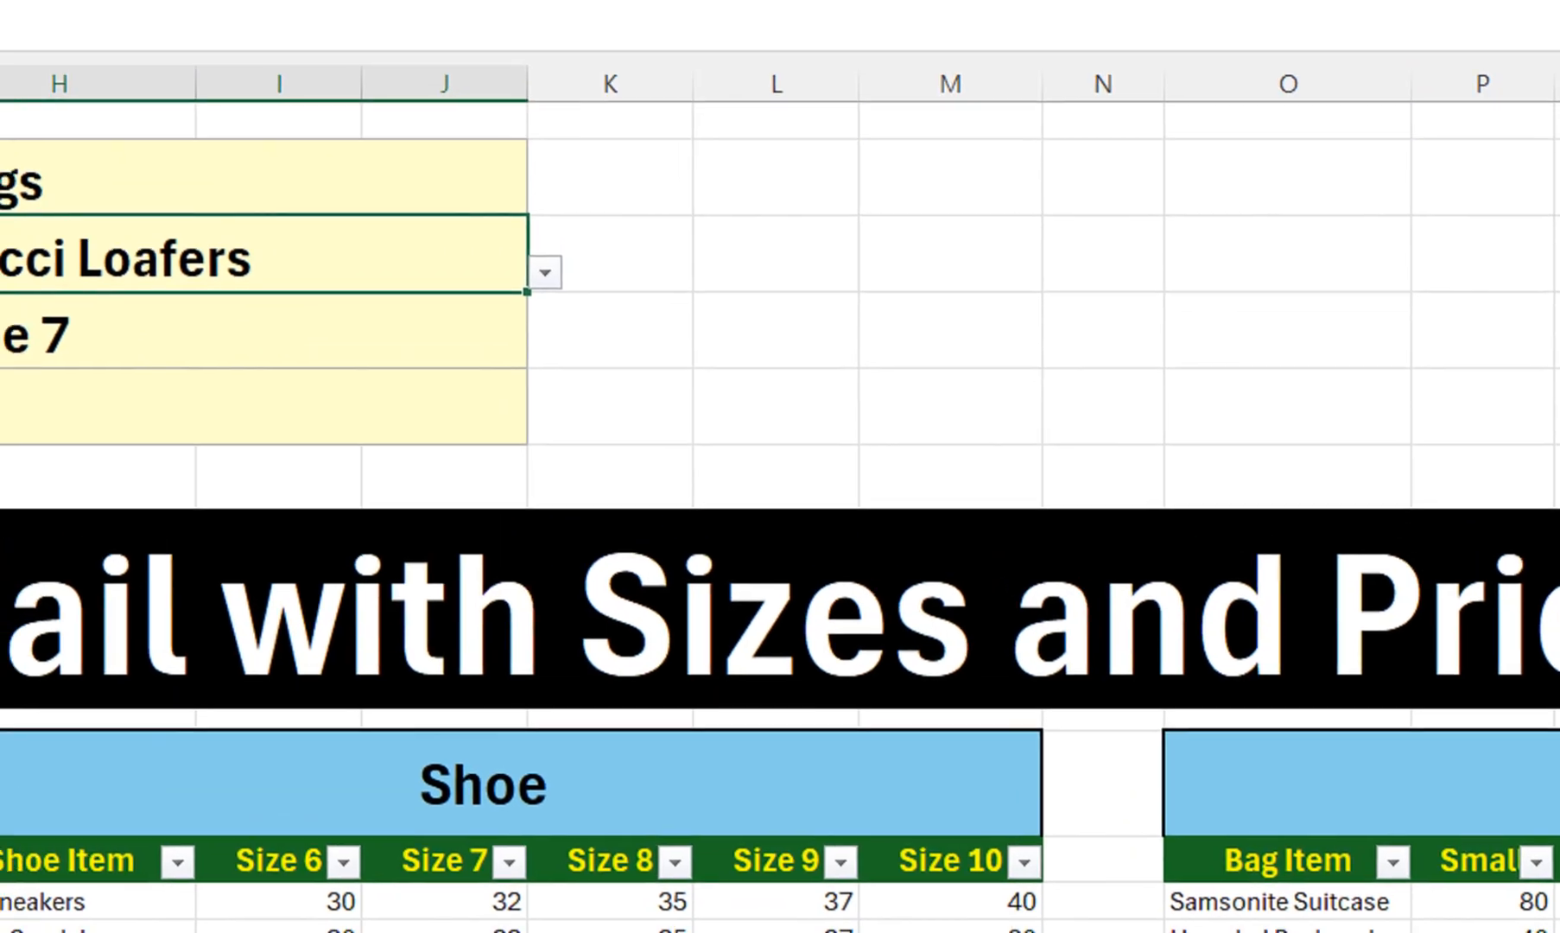
{"action": "left_click", "coordinate": [545, 273]}
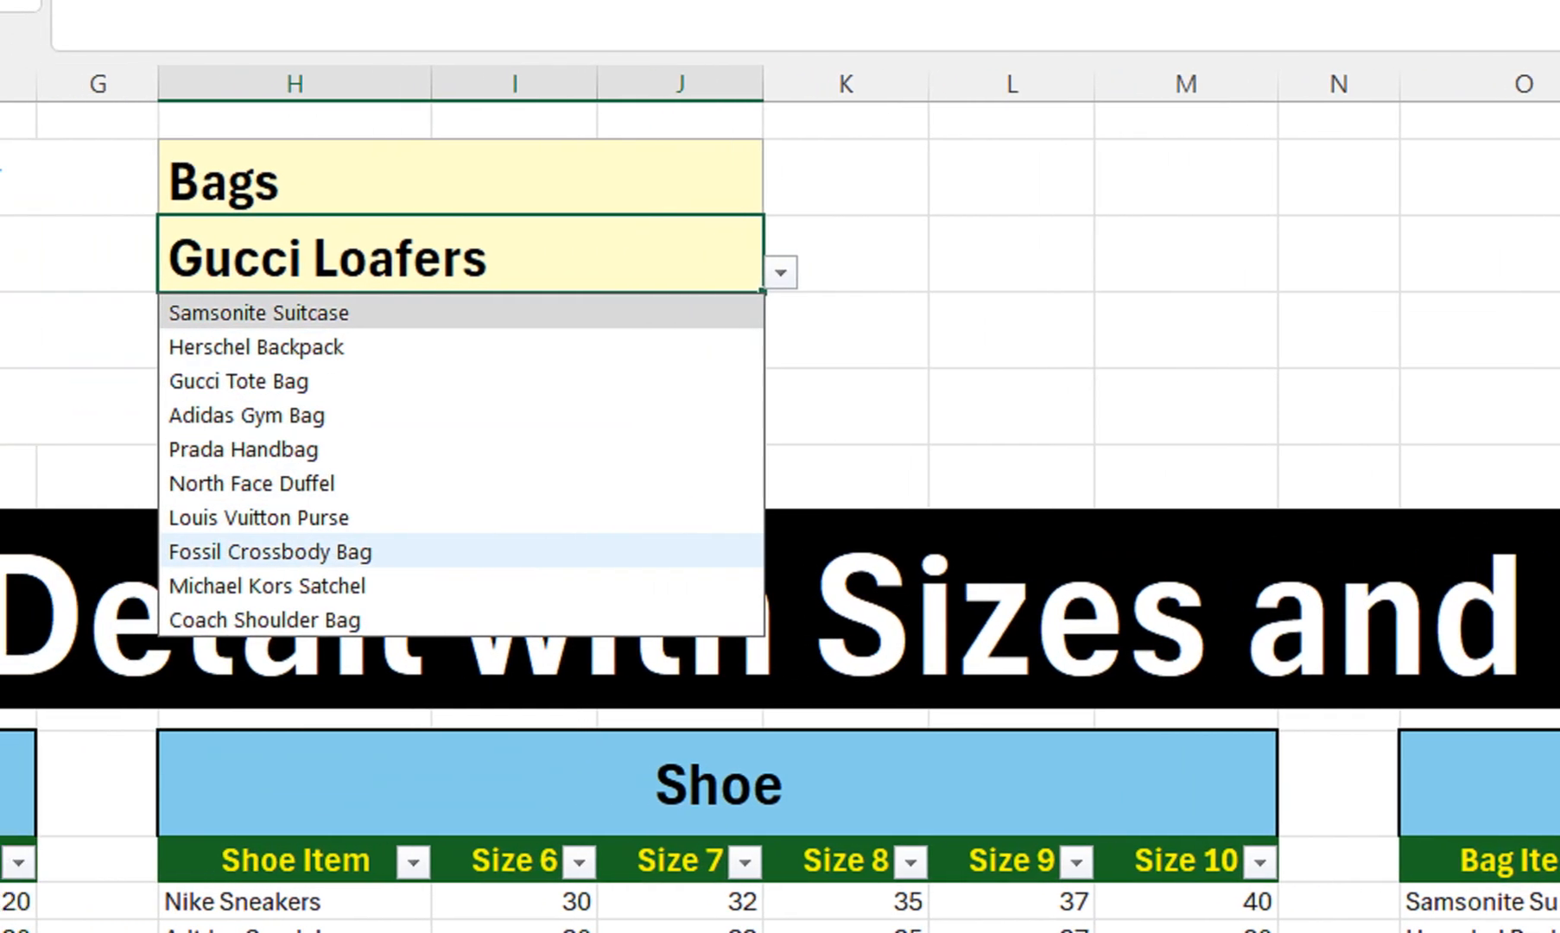
{"action": "left_click", "coordinate": [270, 551]}
{"action": "left_click", "coordinate": [462, 331]}
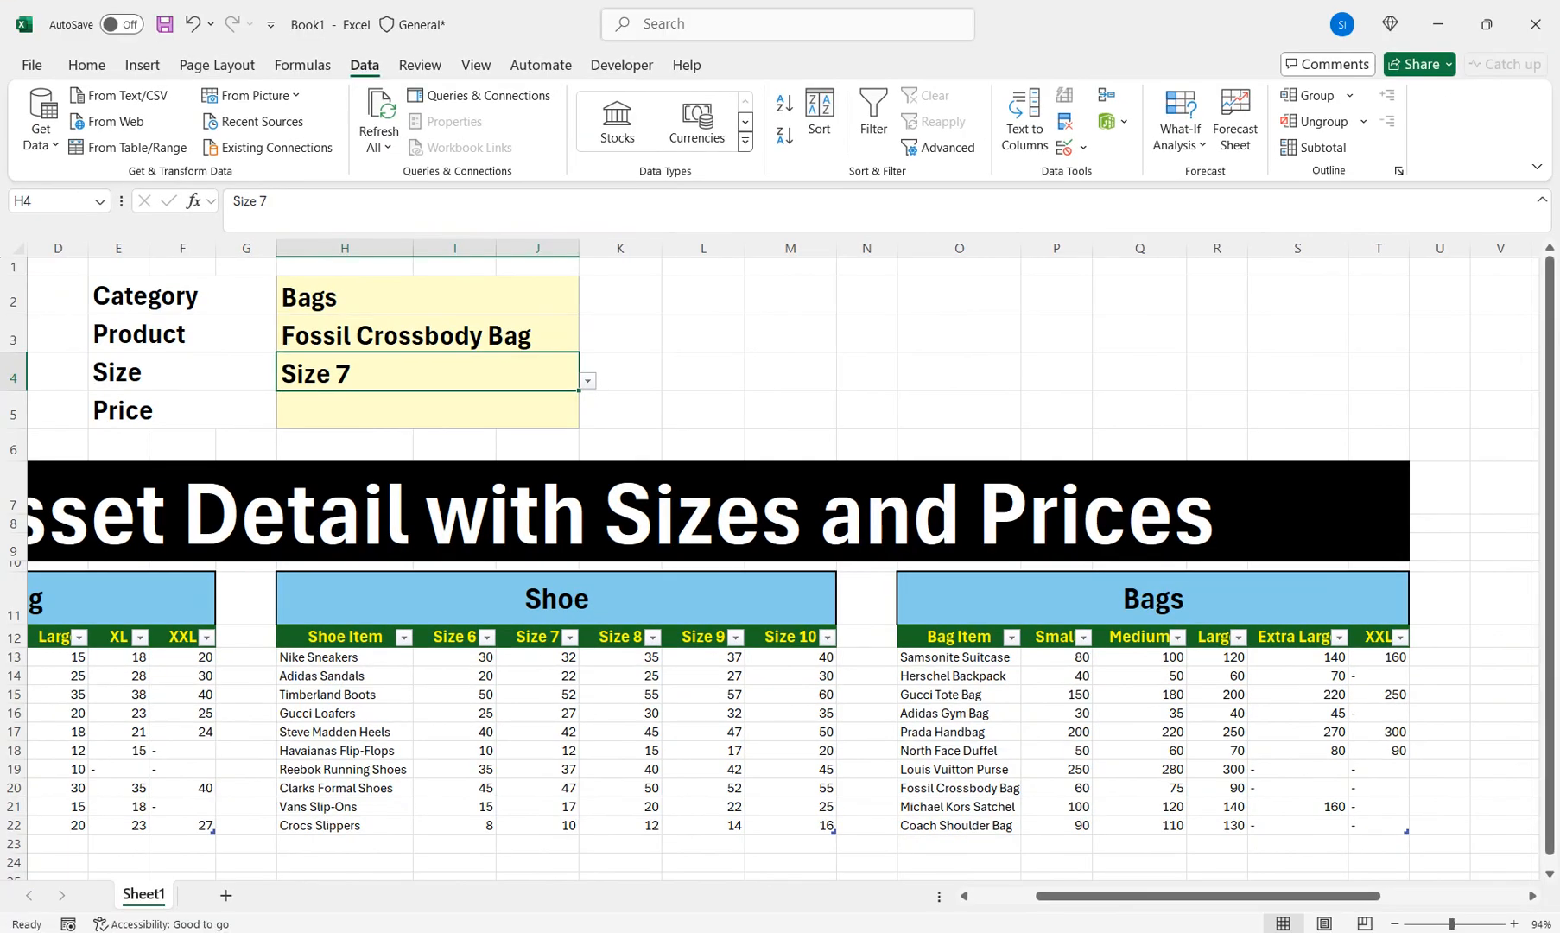
{"action": "left_click", "coordinate": [588, 381]}
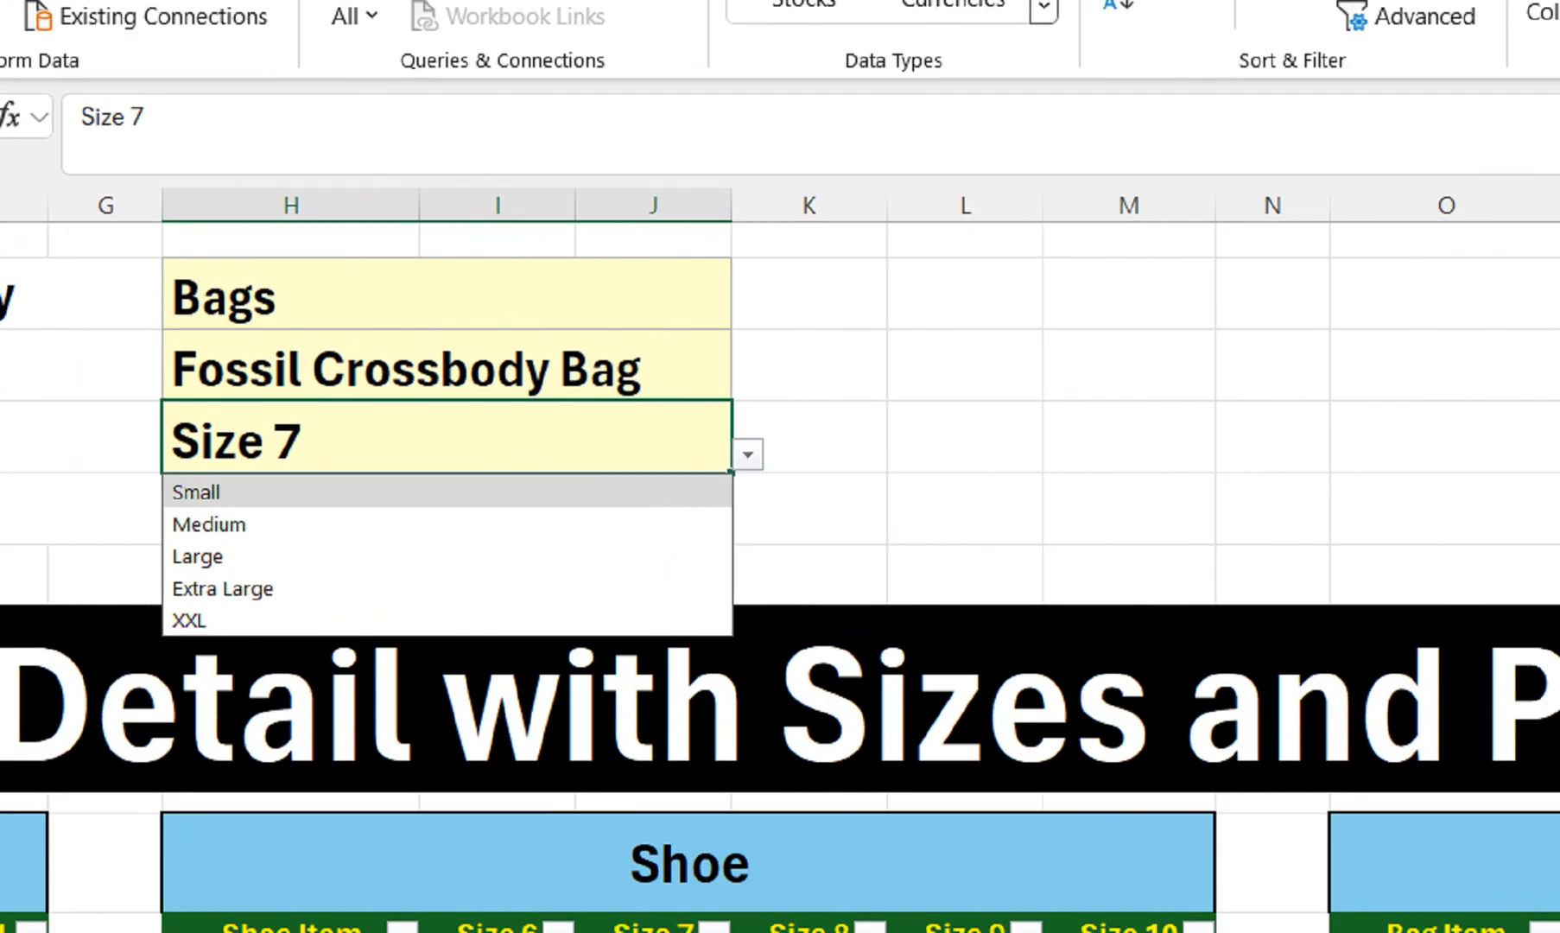
{"action": "left_click", "coordinate": [337, 418]}
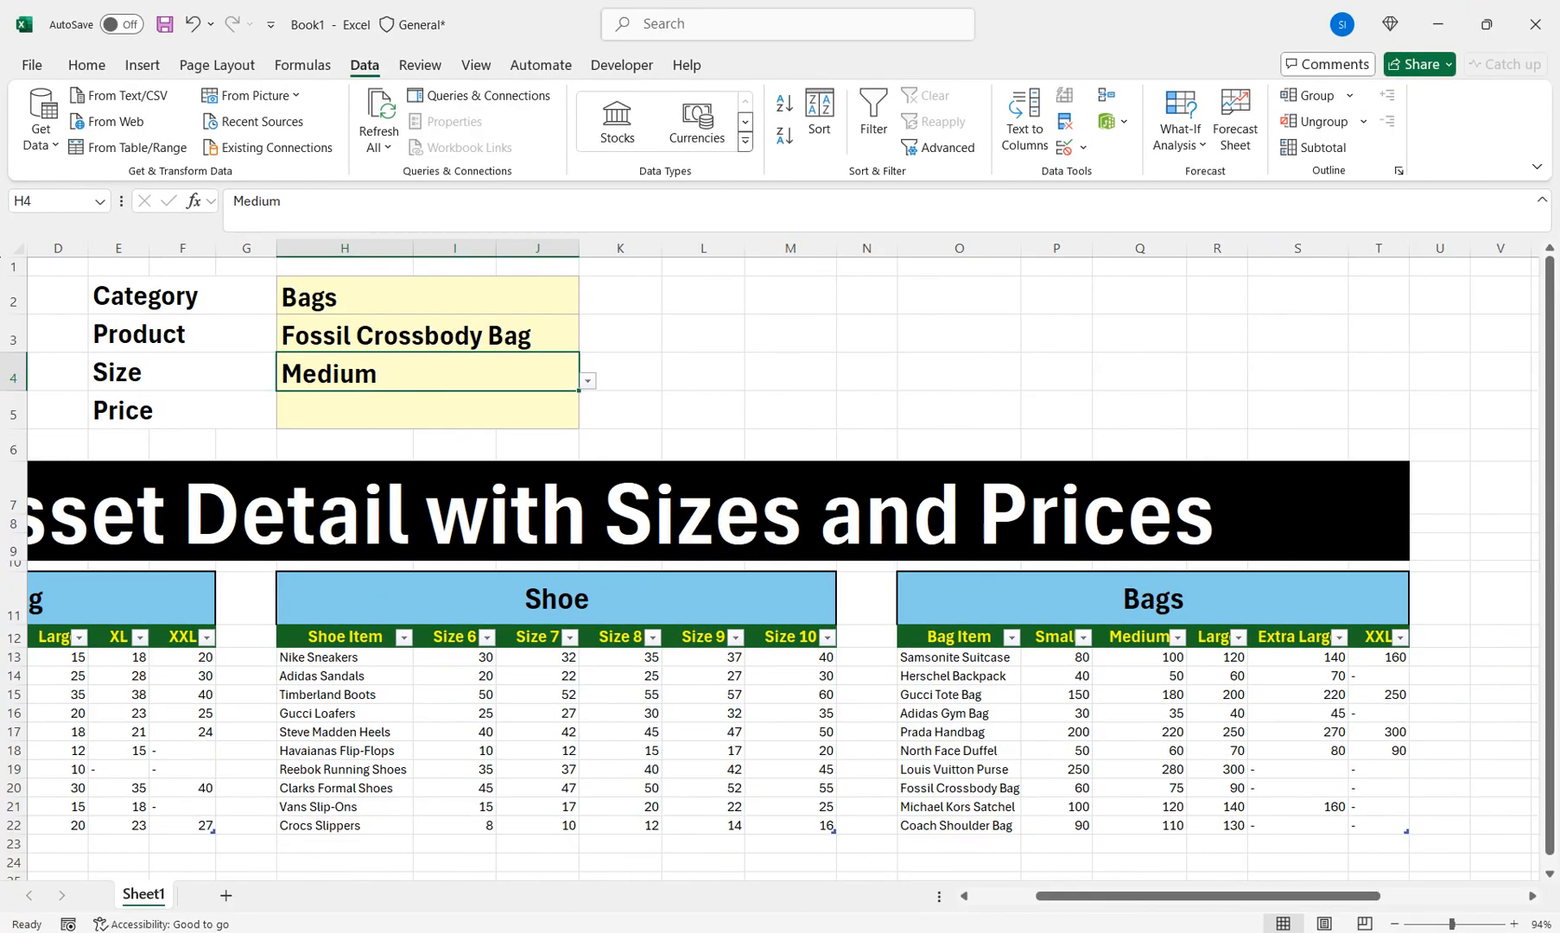
Scroll left and check a price in the Clothing table against the empty Price cell
{"action": "left_click_drag", "start_coordinate": [1177, 896], "coordinate": [1161, 895]}
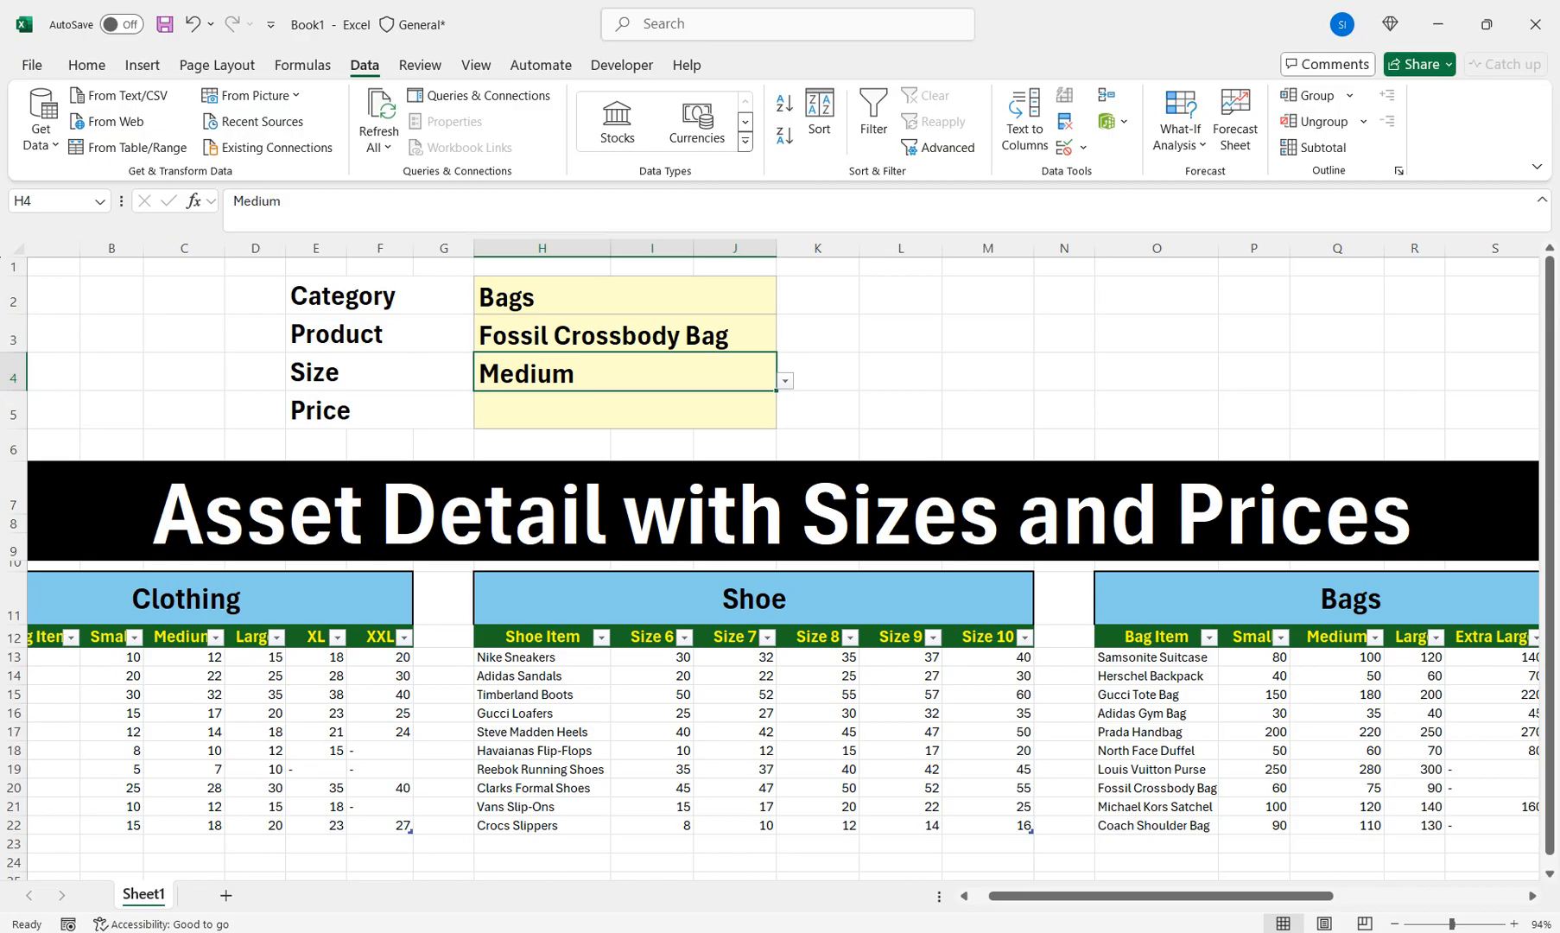
{"action": "left_click_drag", "start_coordinate": [1081, 896], "coordinate": [1065, 895]}
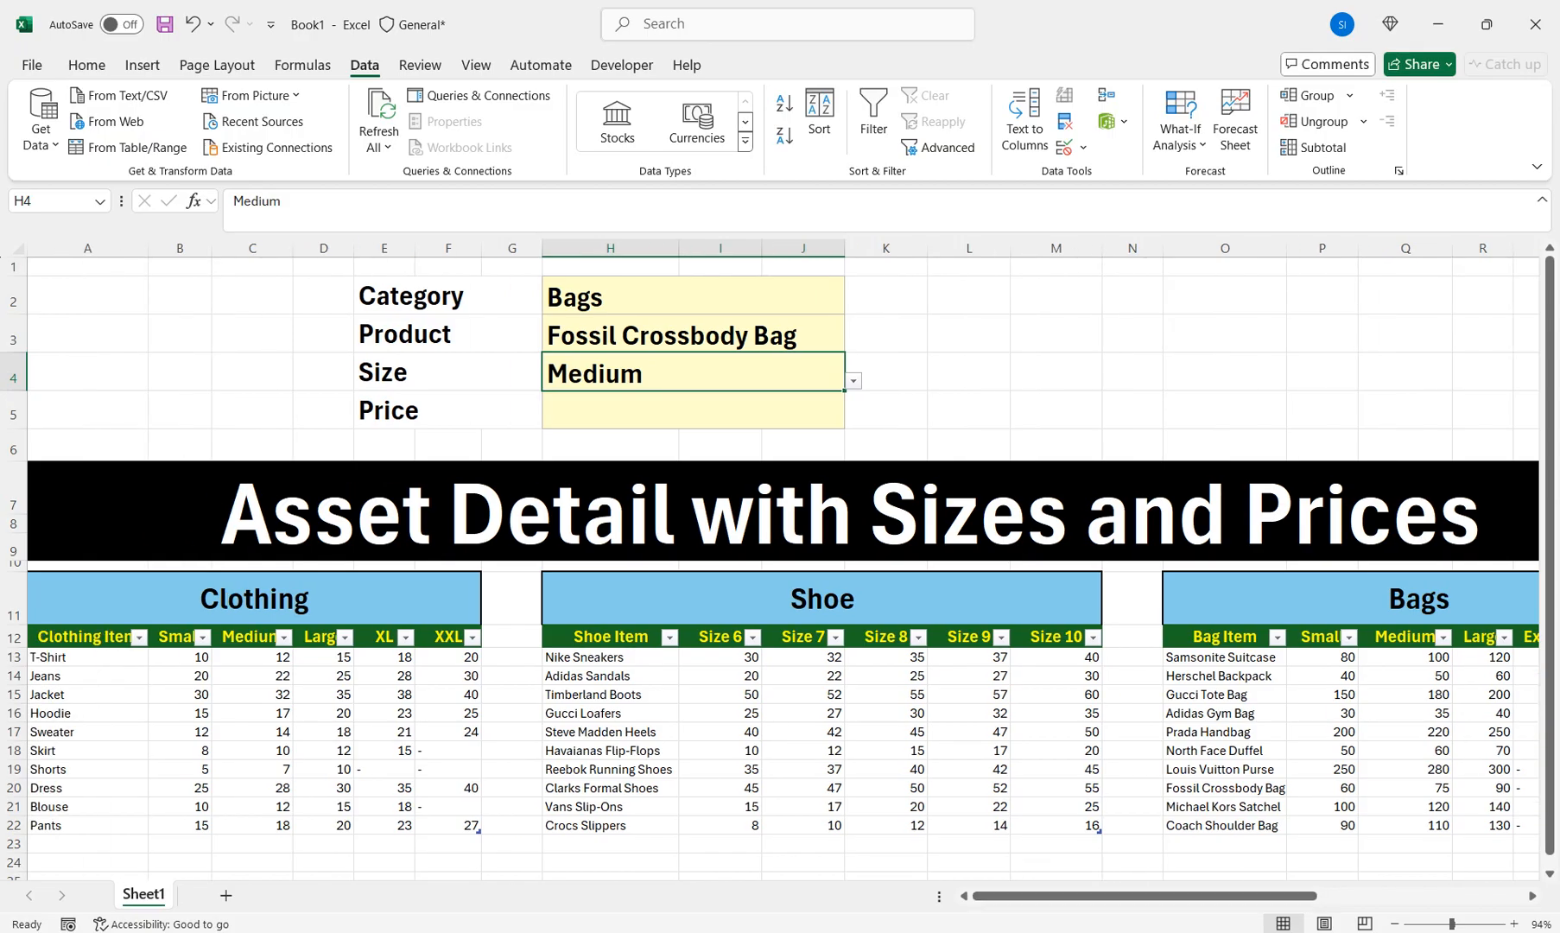
{"action": "left_click", "coordinate": [179, 657]}
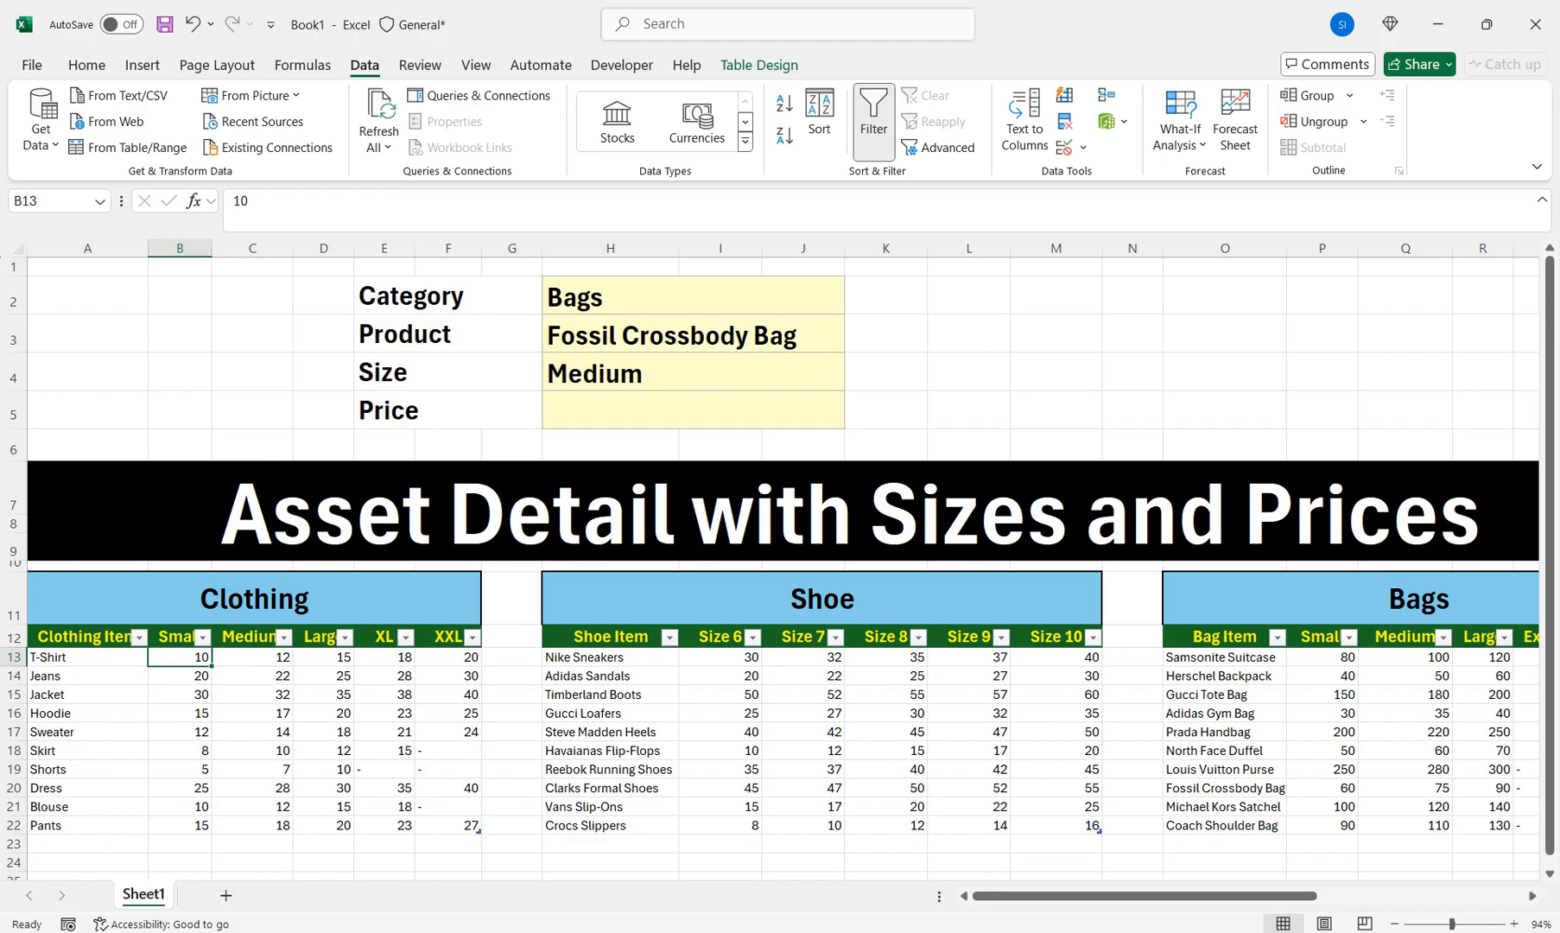
{"action": "left_click", "coordinate": [692, 410]}
Choose Clothing, size Large and product Jacket, whose Large price is 35
{"action": "left_click", "coordinate": [760, 297]}
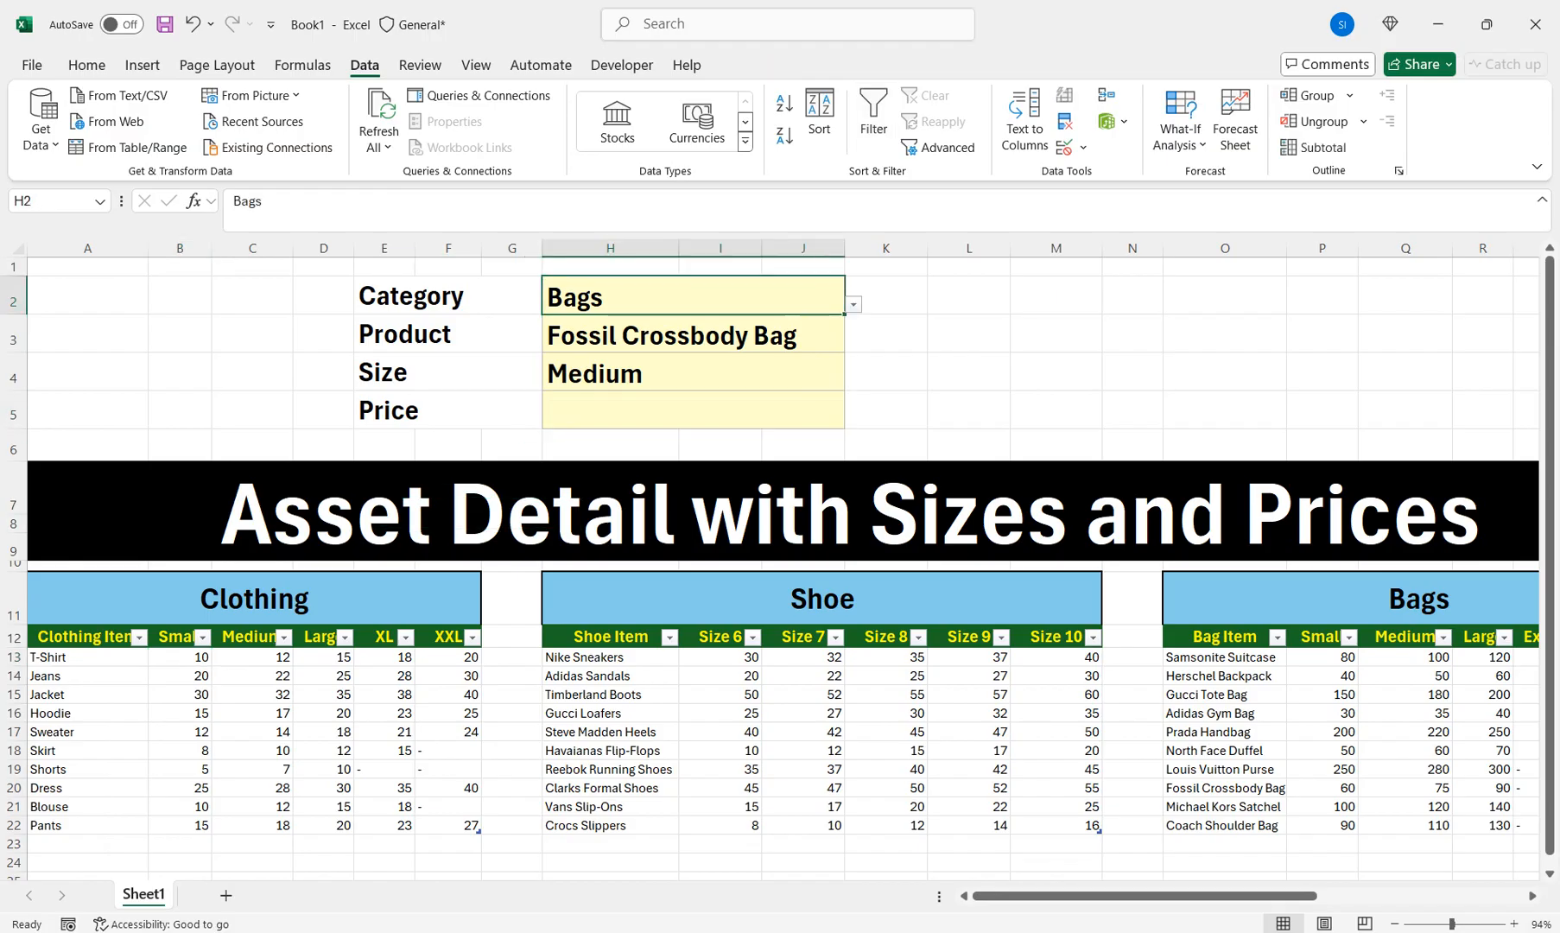
{"action": "left_click", "coordinate": [854, 304]}
{"action": "left_click", "coordinate": [777, 323]}
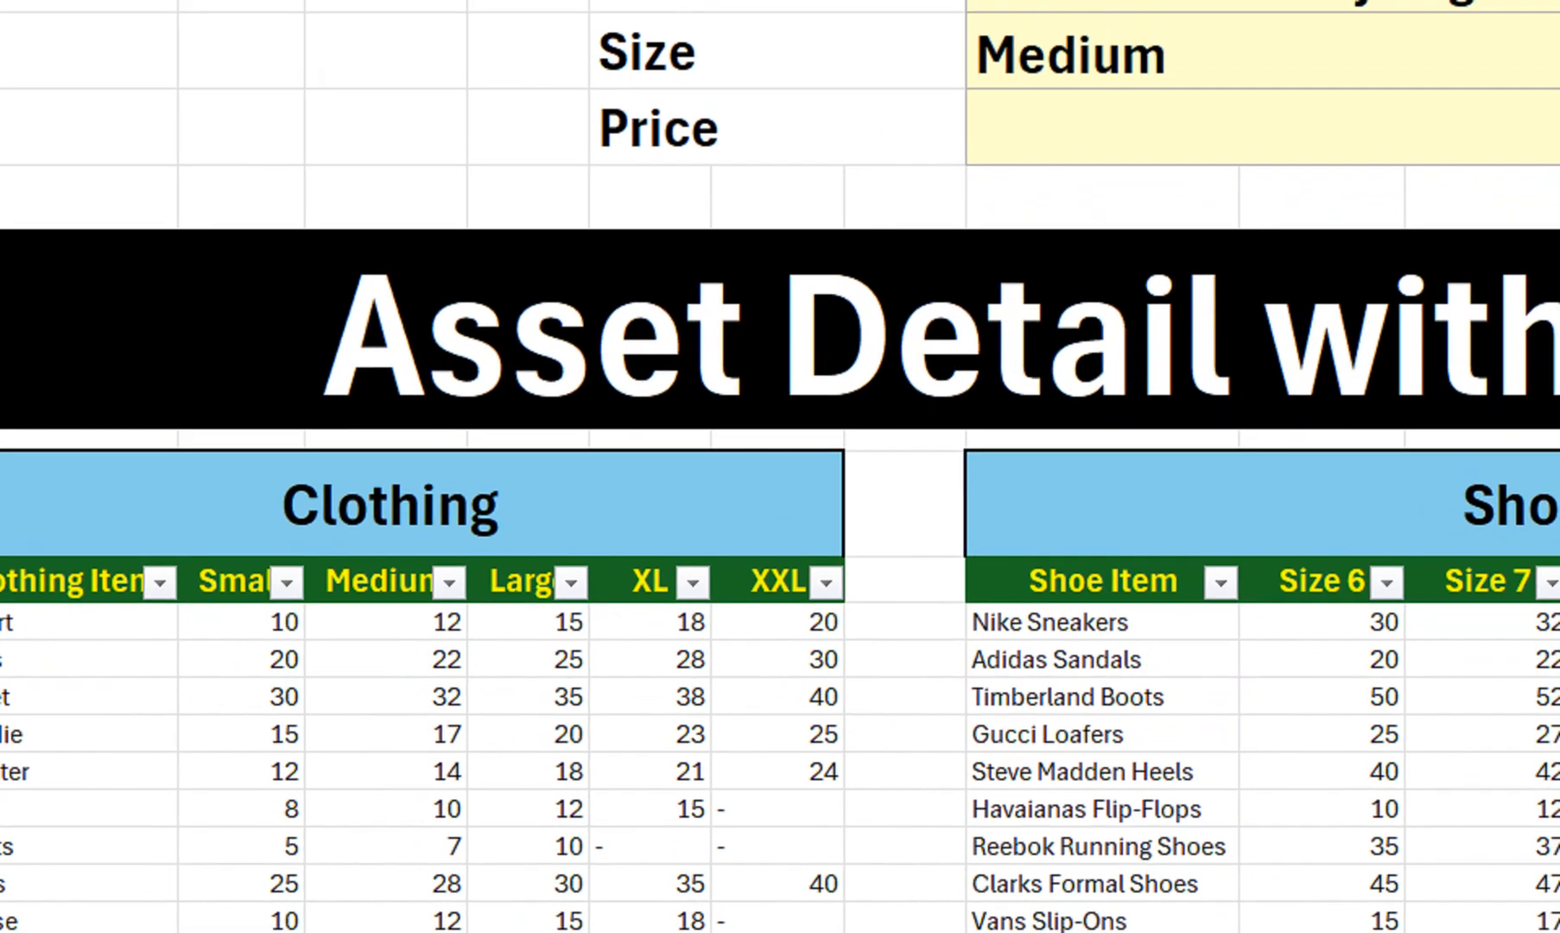
{"action": "left_click", "coordinate": [1209, 52]}
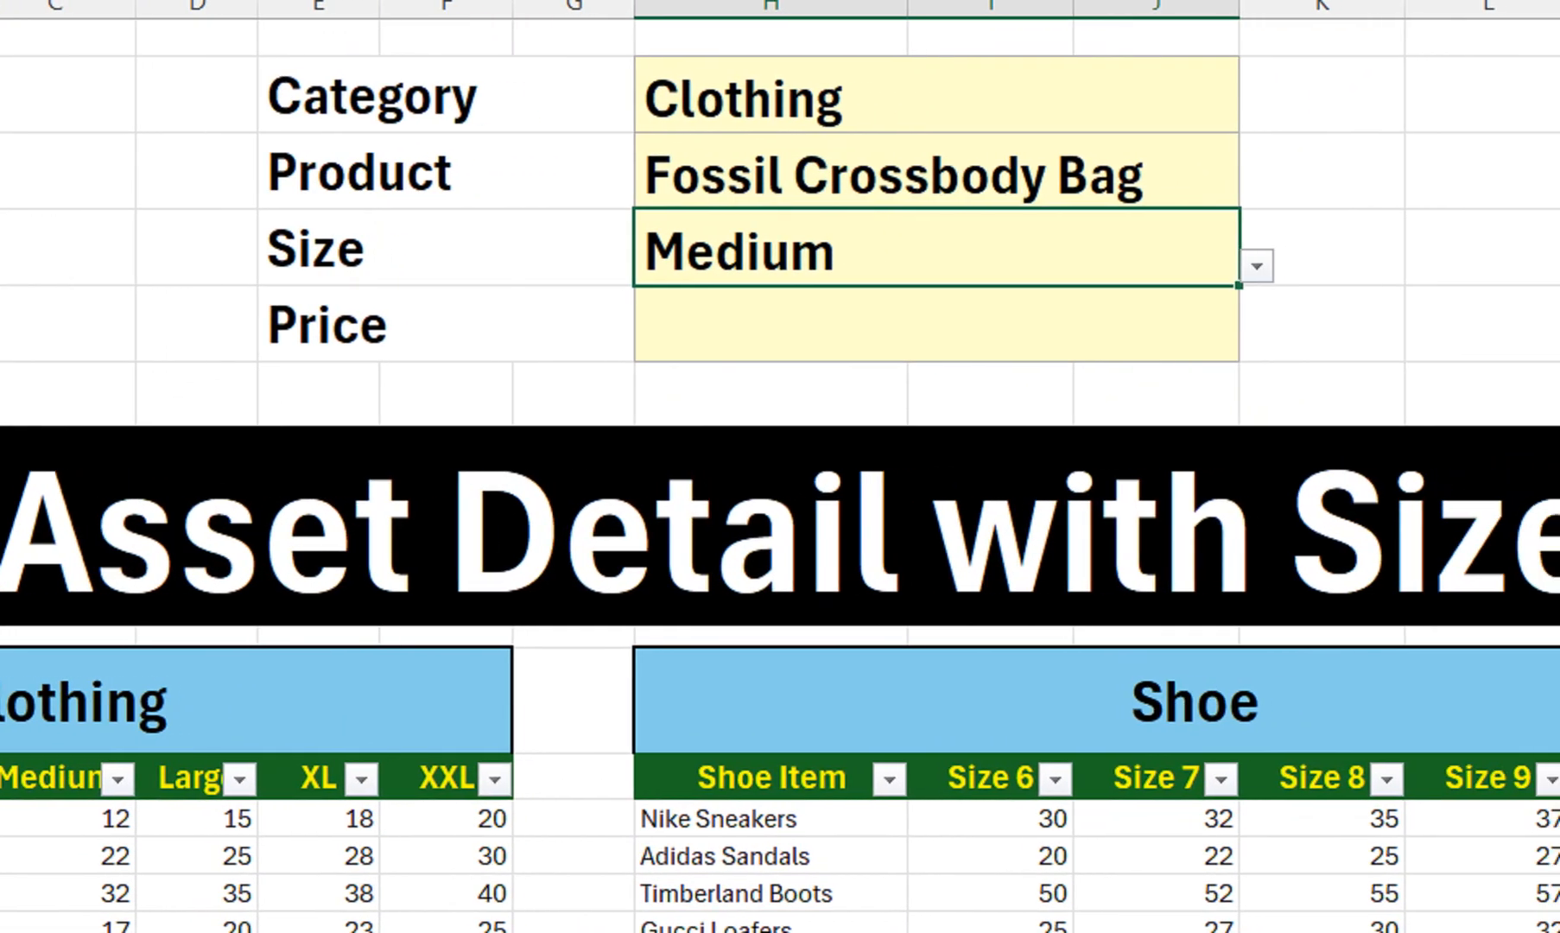
{"action": "left_click", "coordinate": [1257, 266]}
{"action": "left_click", "coordinate": [659, 374]}
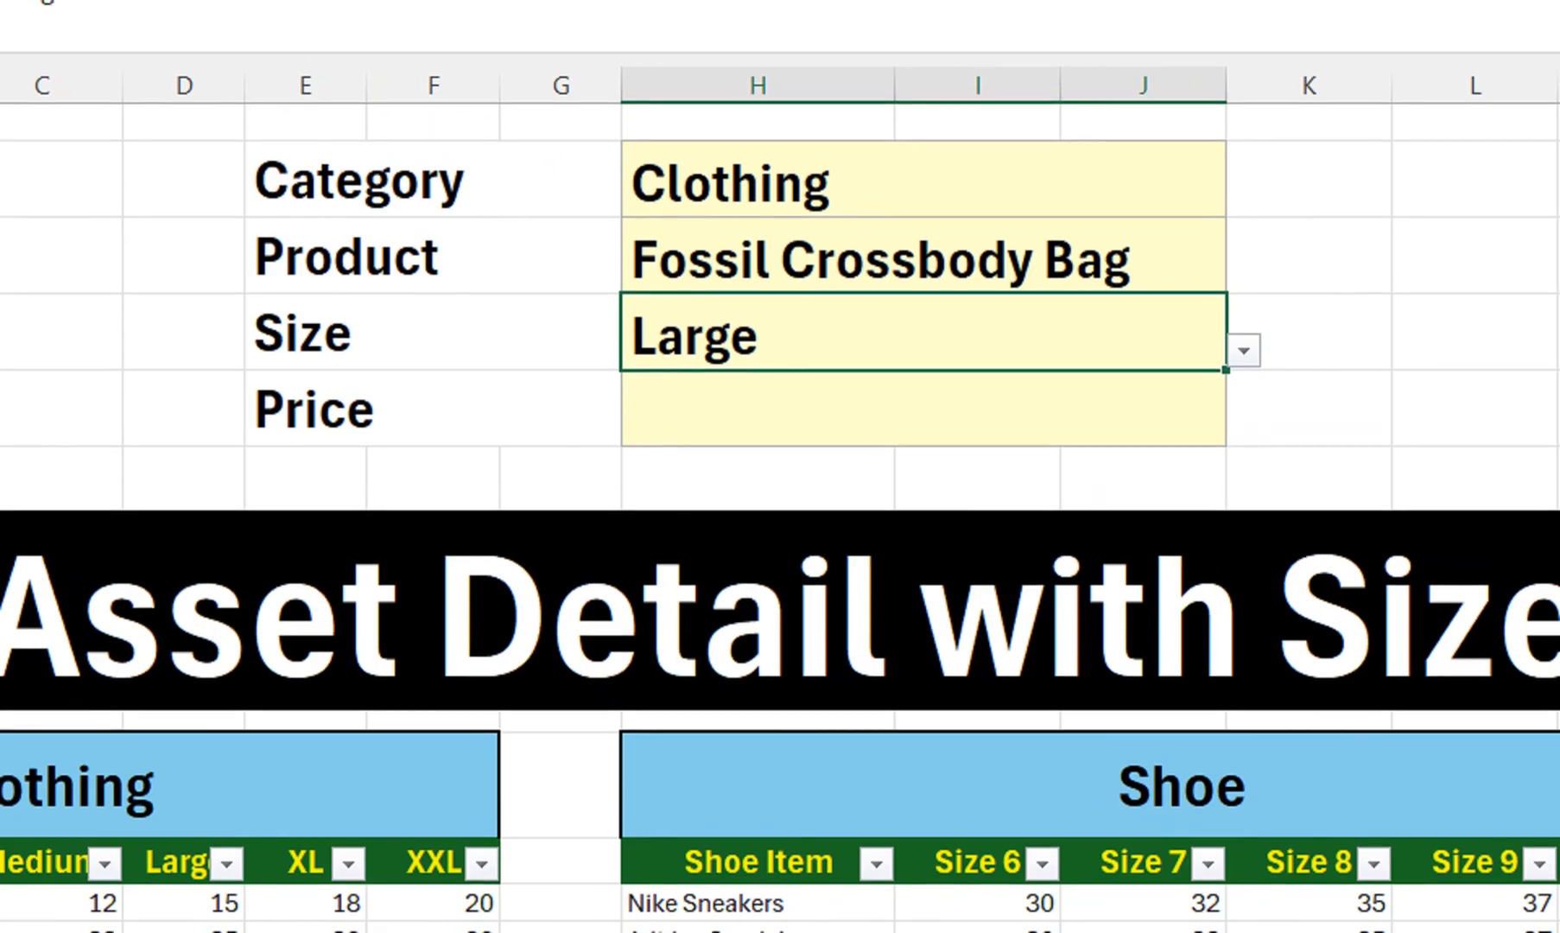
{"action": "left_click", "coordinate": [924, 173]}
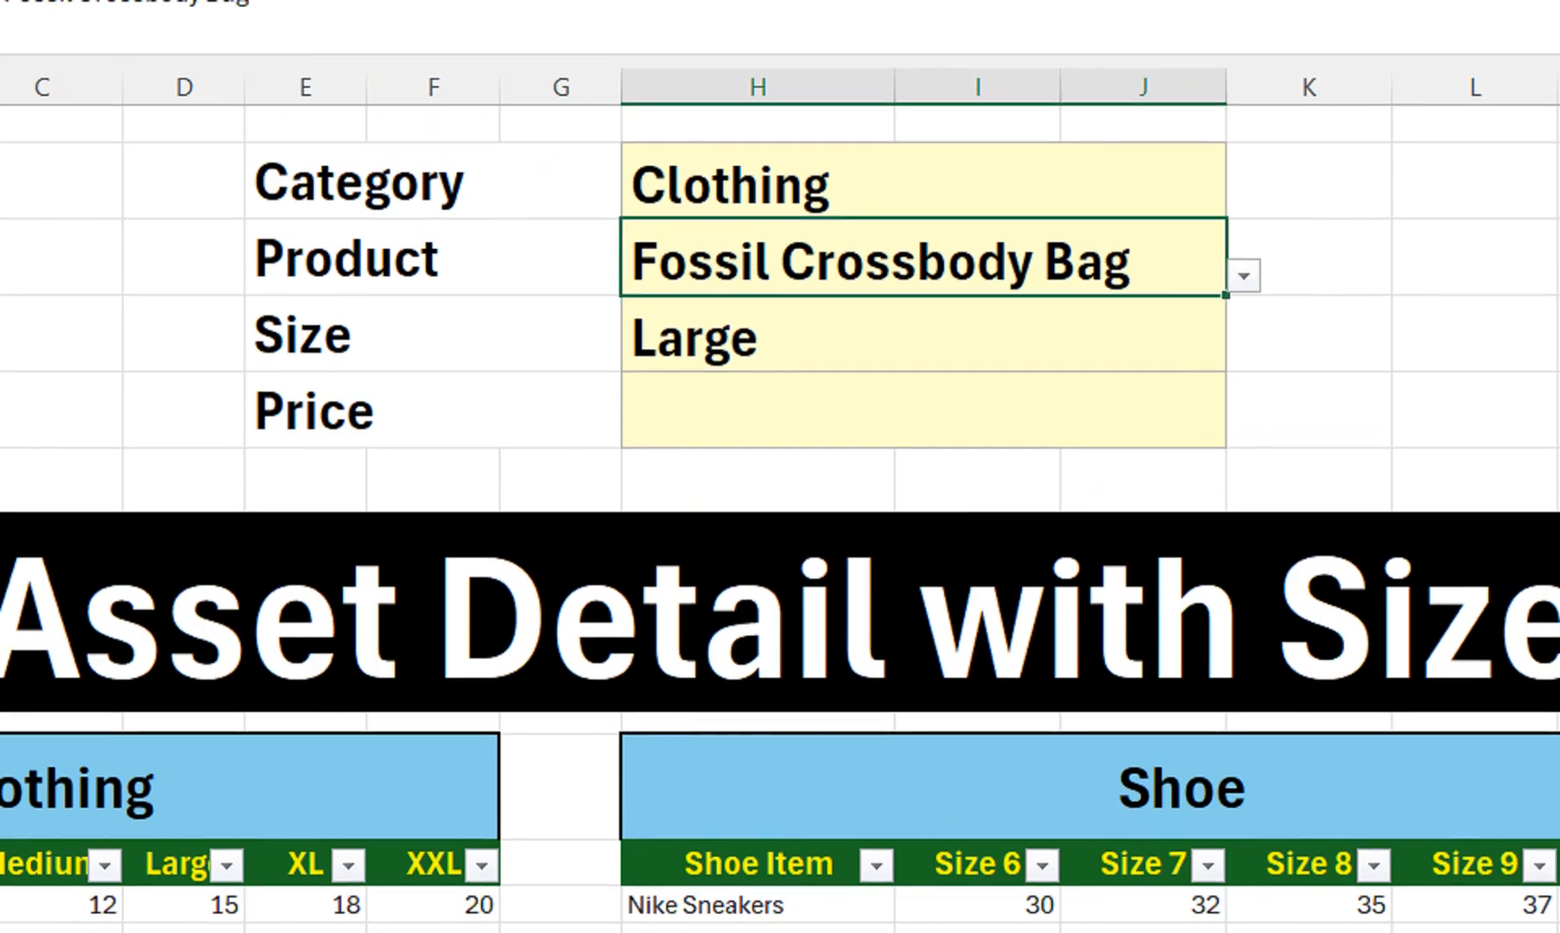
{"action": "left_click", "coordinate": [1244, 275]}
{"action": "left_click", "coordinate": [924, 383]}
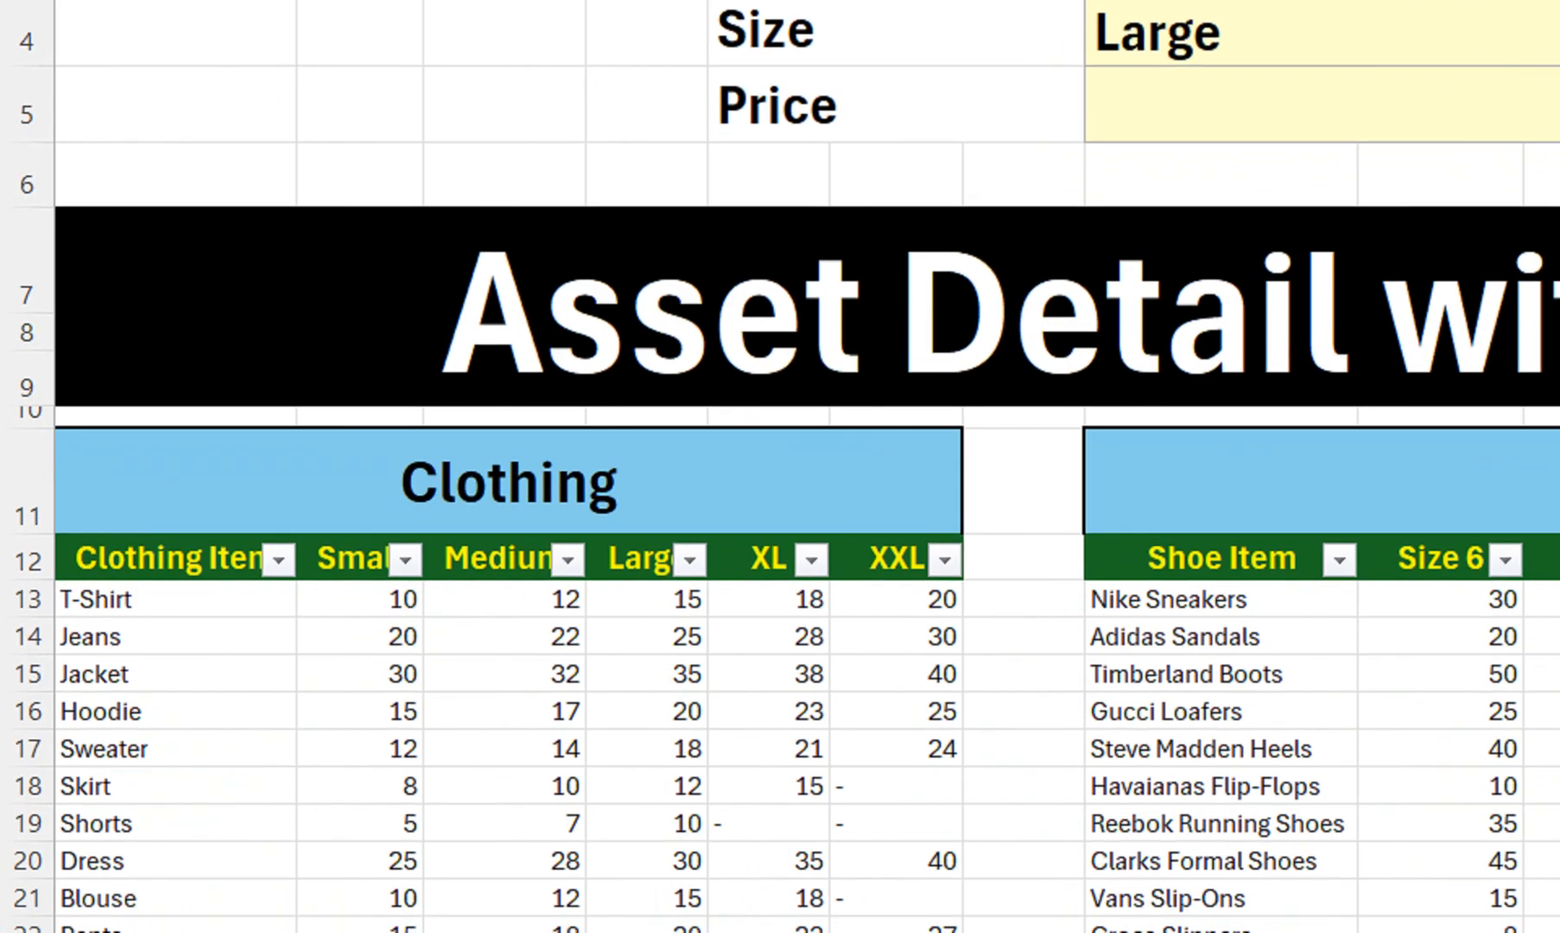
{"action": "left_click", "coordinate": [647, 666]}
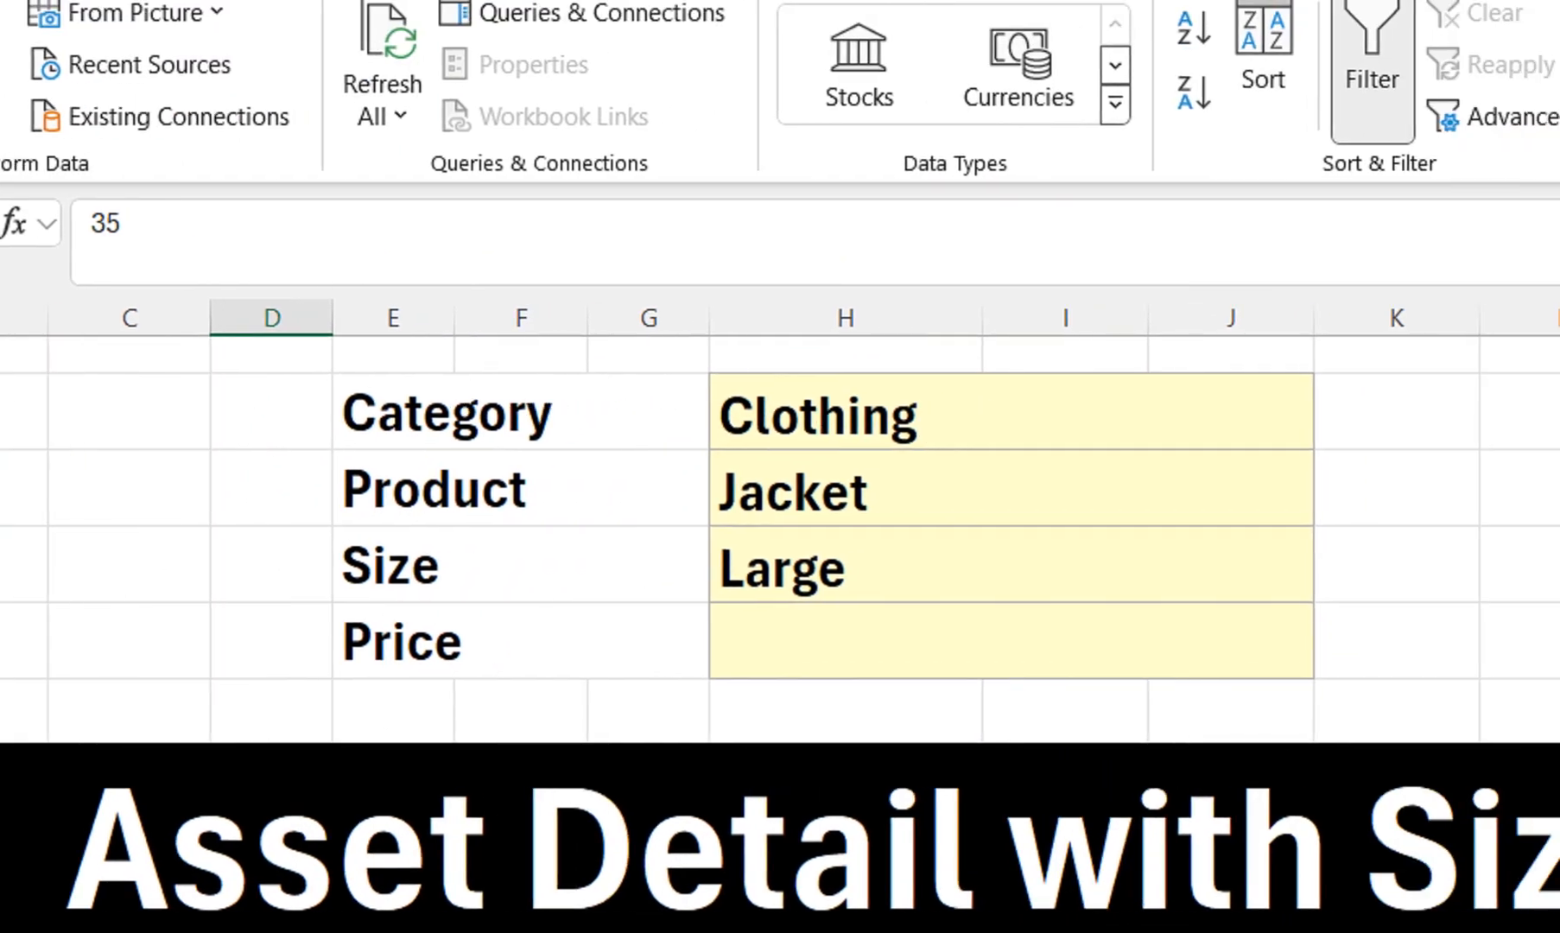
In H5 type =VLOOKUP(H3,INDIRECT(H2),MATCH( using autocomplete for each function
{"action": "left_click", "coordinate": [1010, 641]}
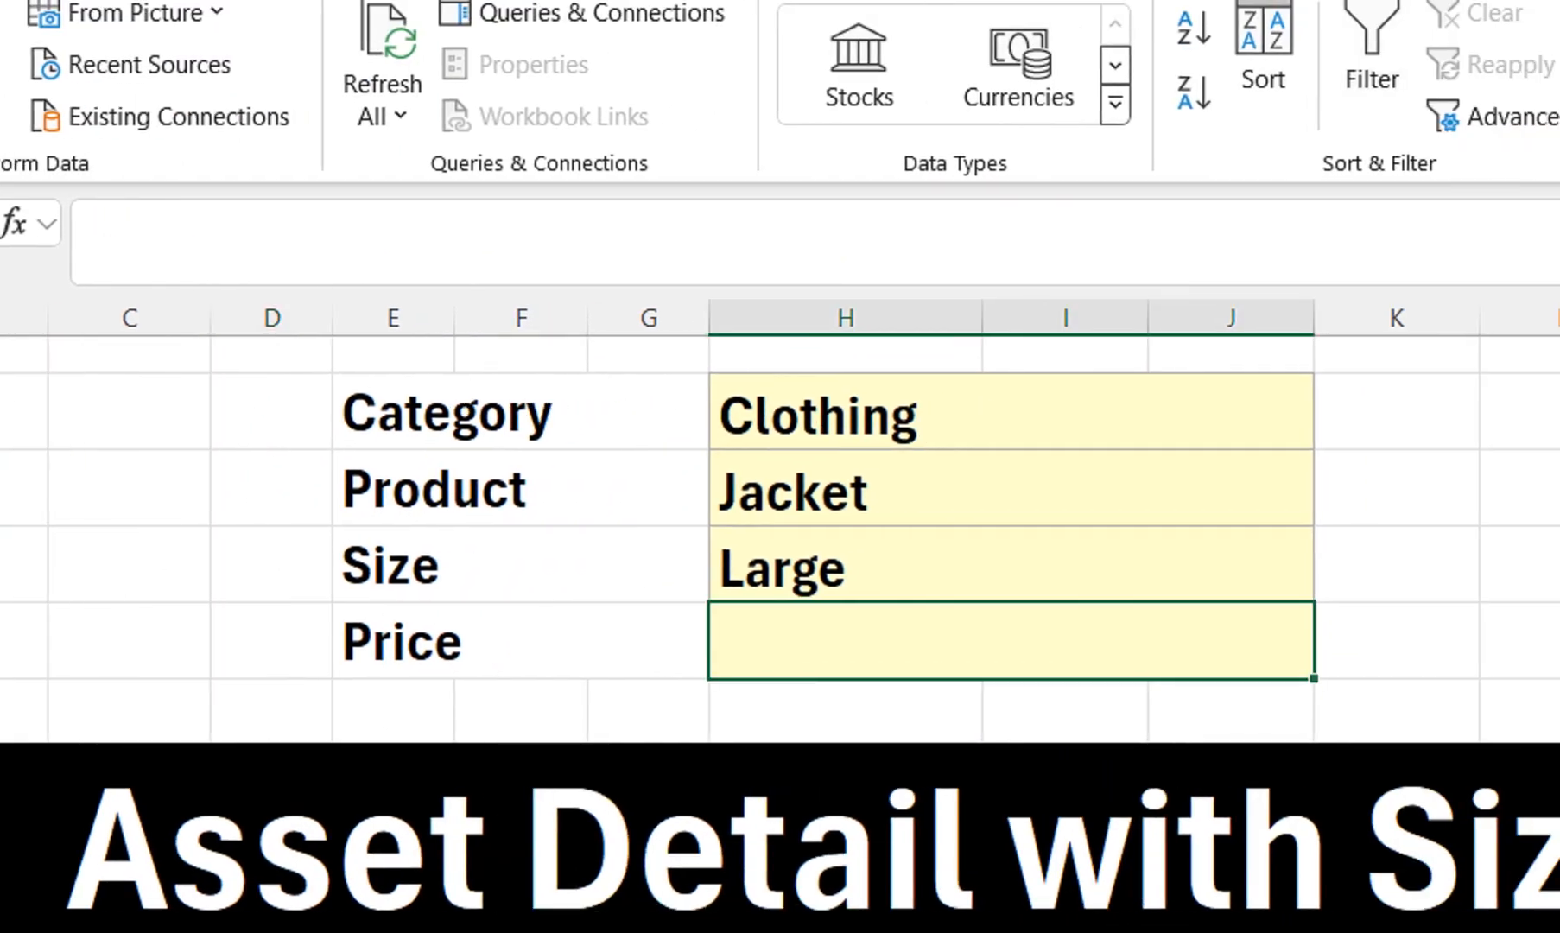
{"action": "type", "text": "=vlo"}
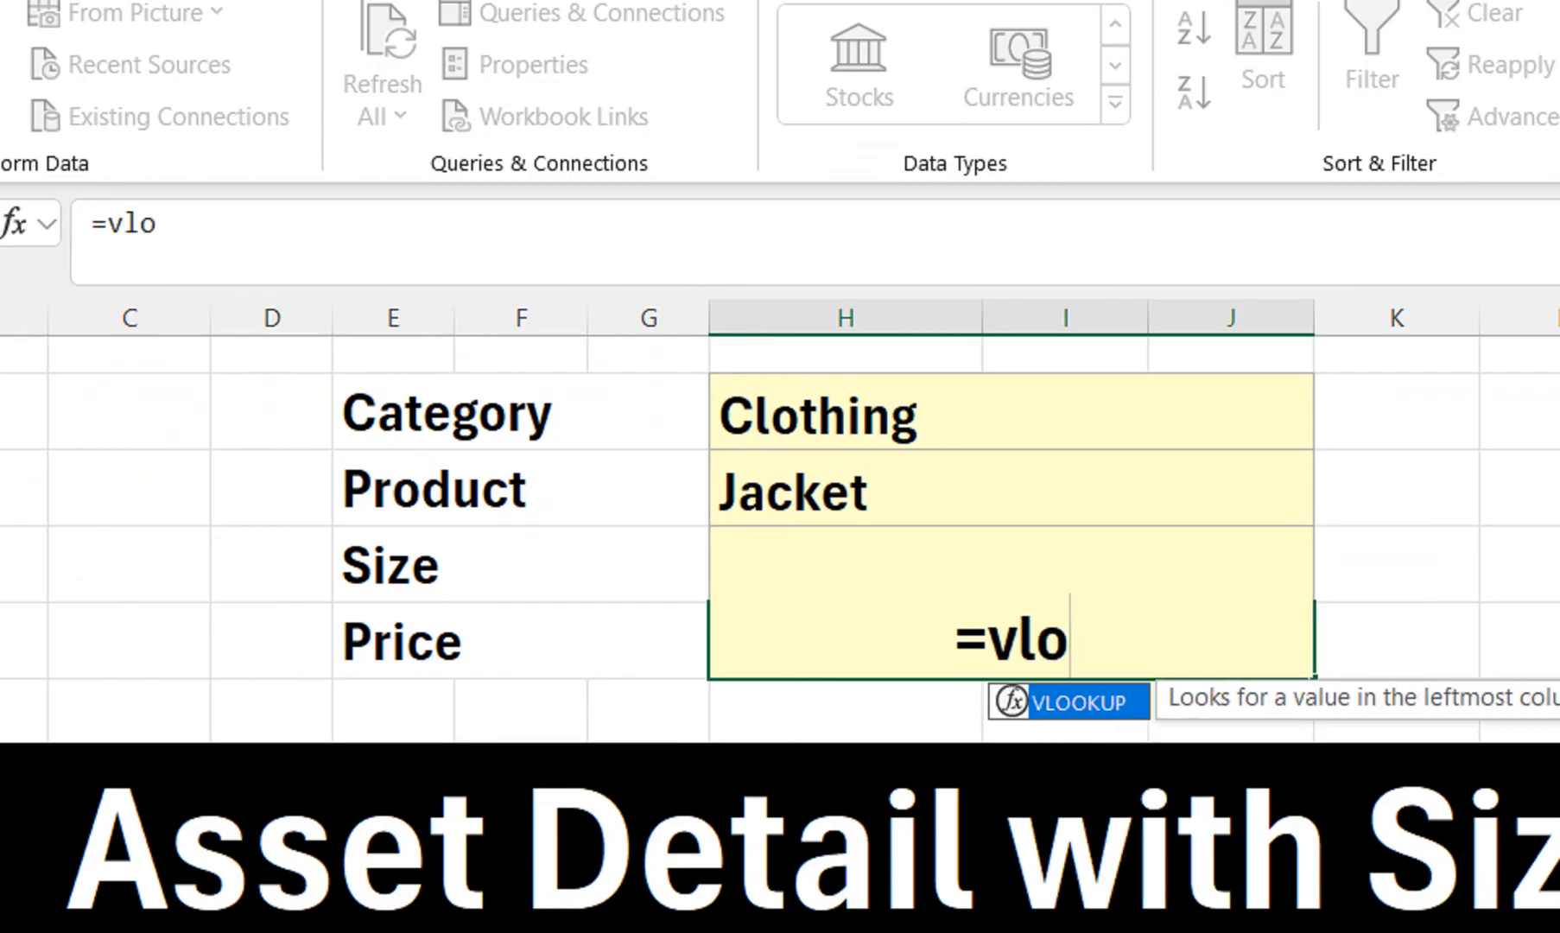
{"action": "key", "text": "Tab"}
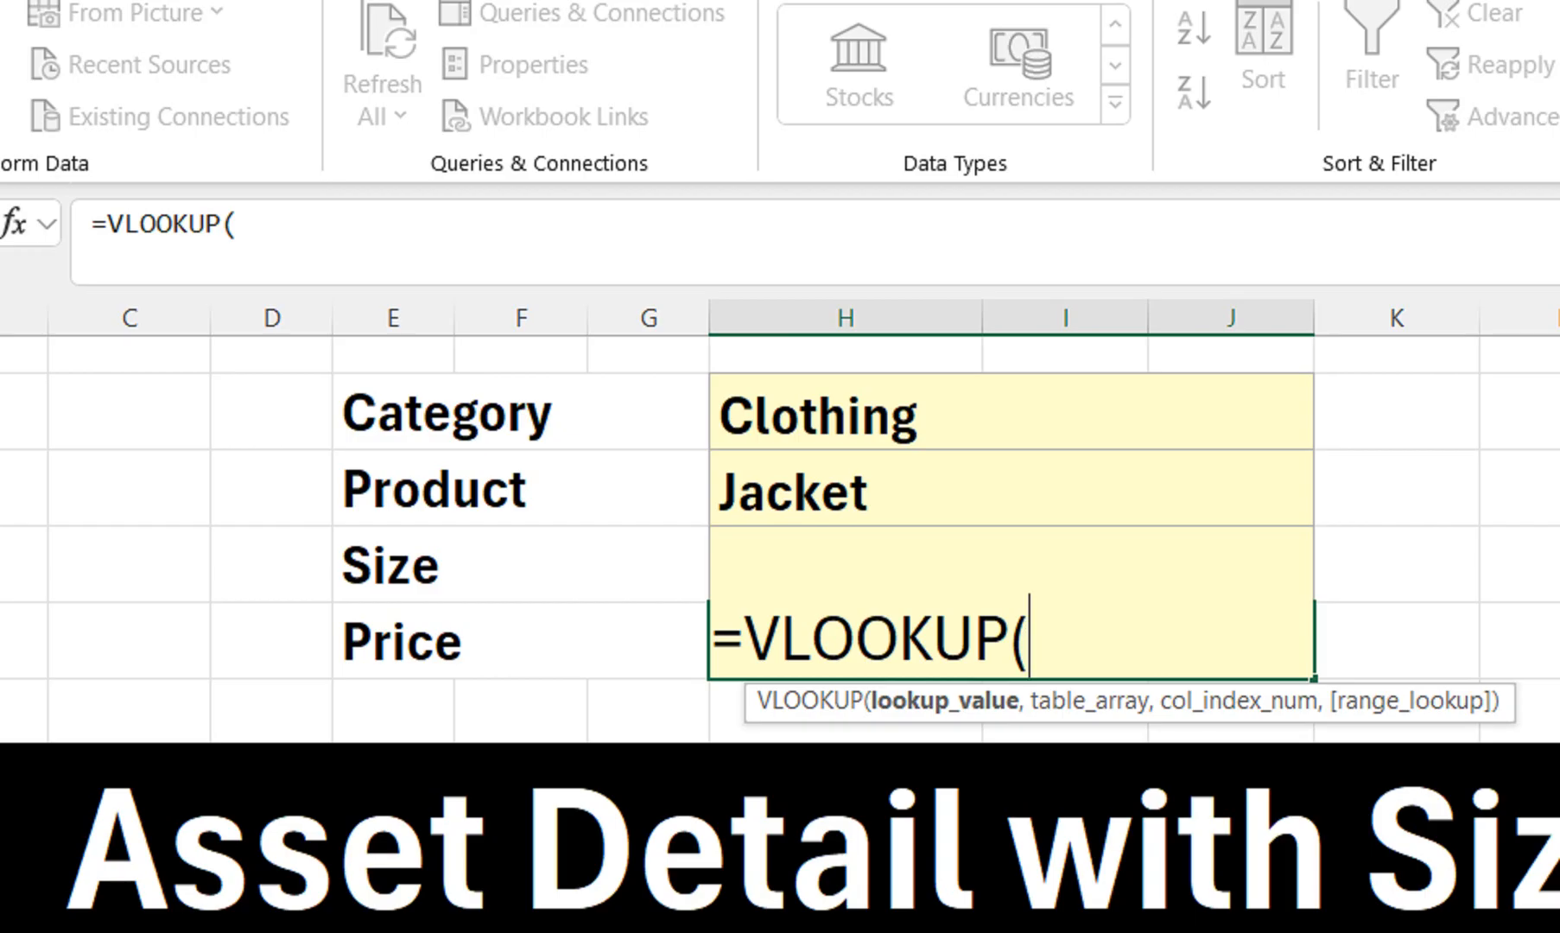
{"action": "left_click", "coordinate": [1011, 488]}
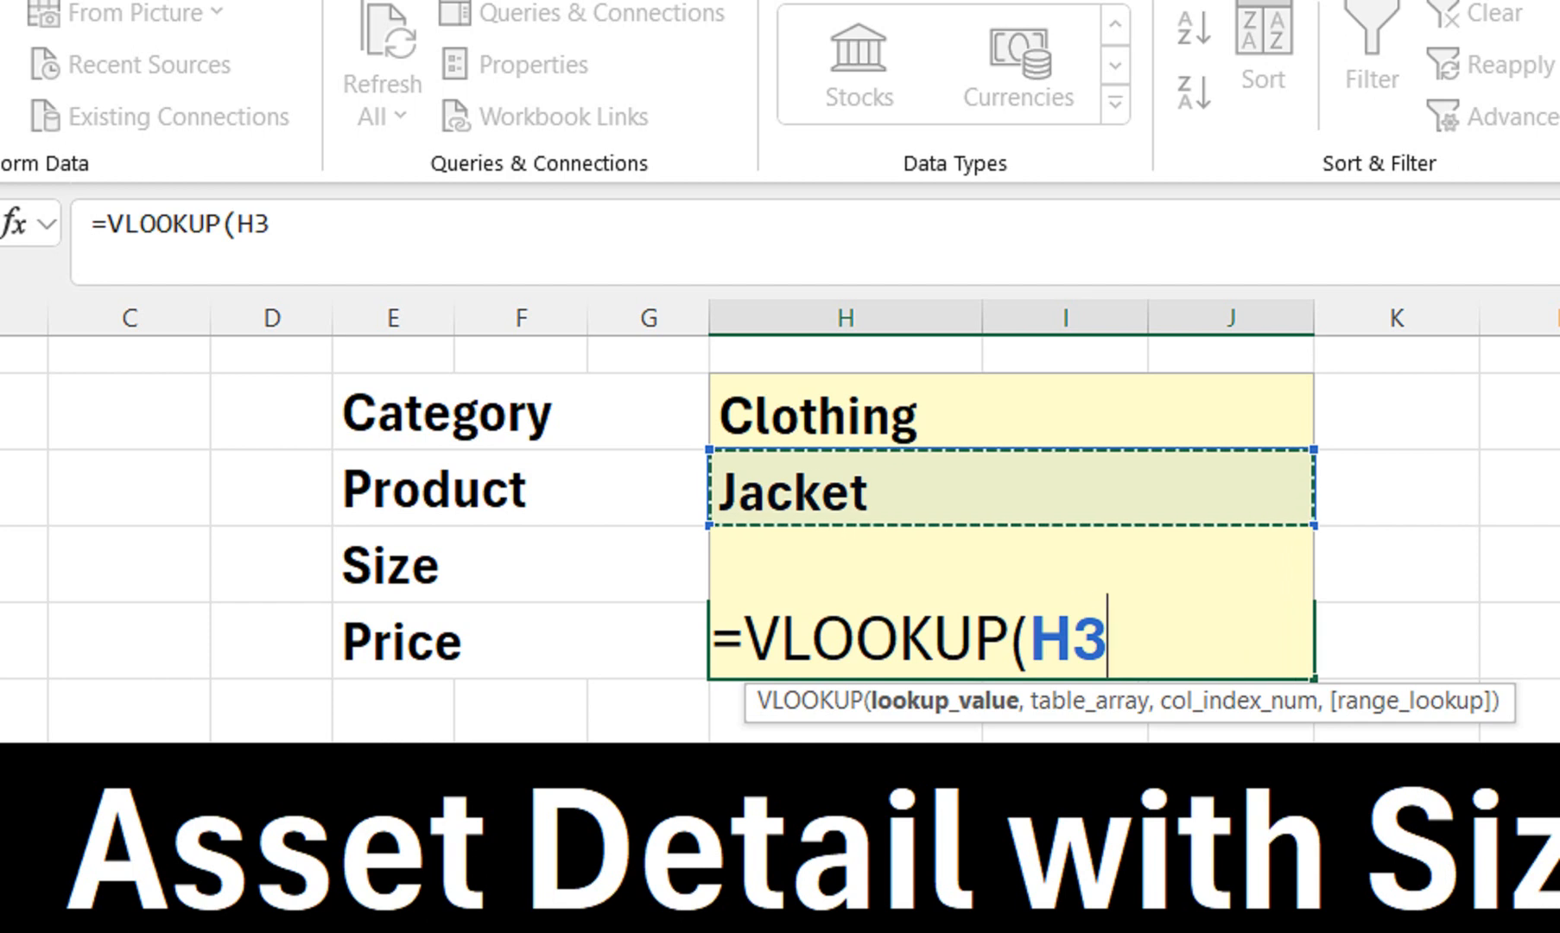
{"action": "type", "text": ",ind"}
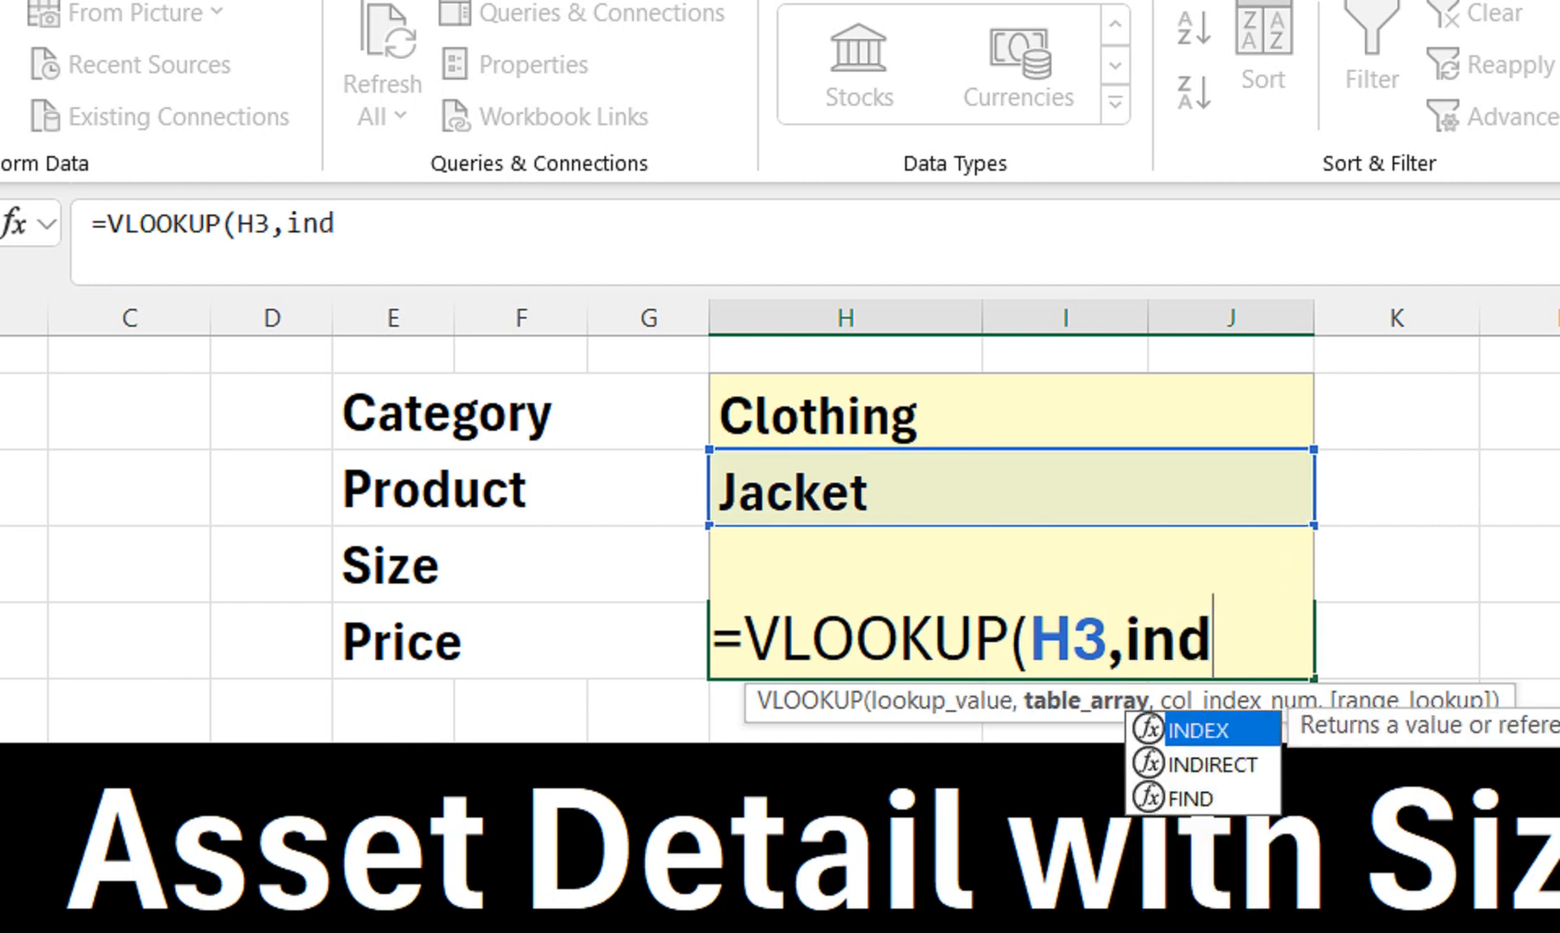
{"action": "key", "text": "Down"}
{"action": "key", "text": "Tab"}
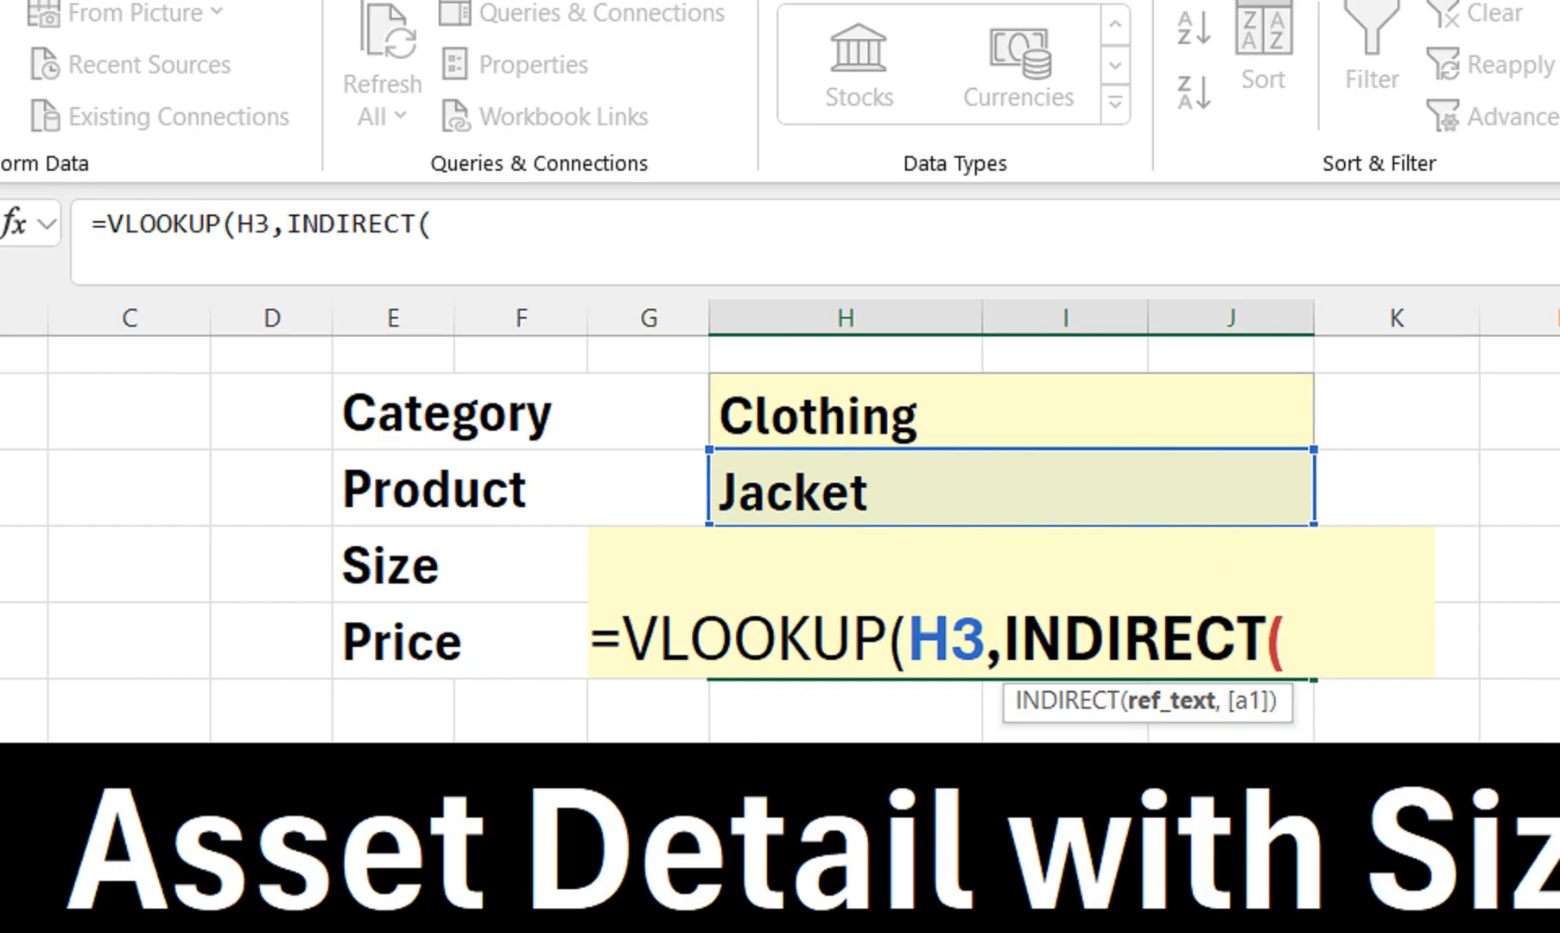
{"action": "left_click", "coordinate": [1012, 412]}
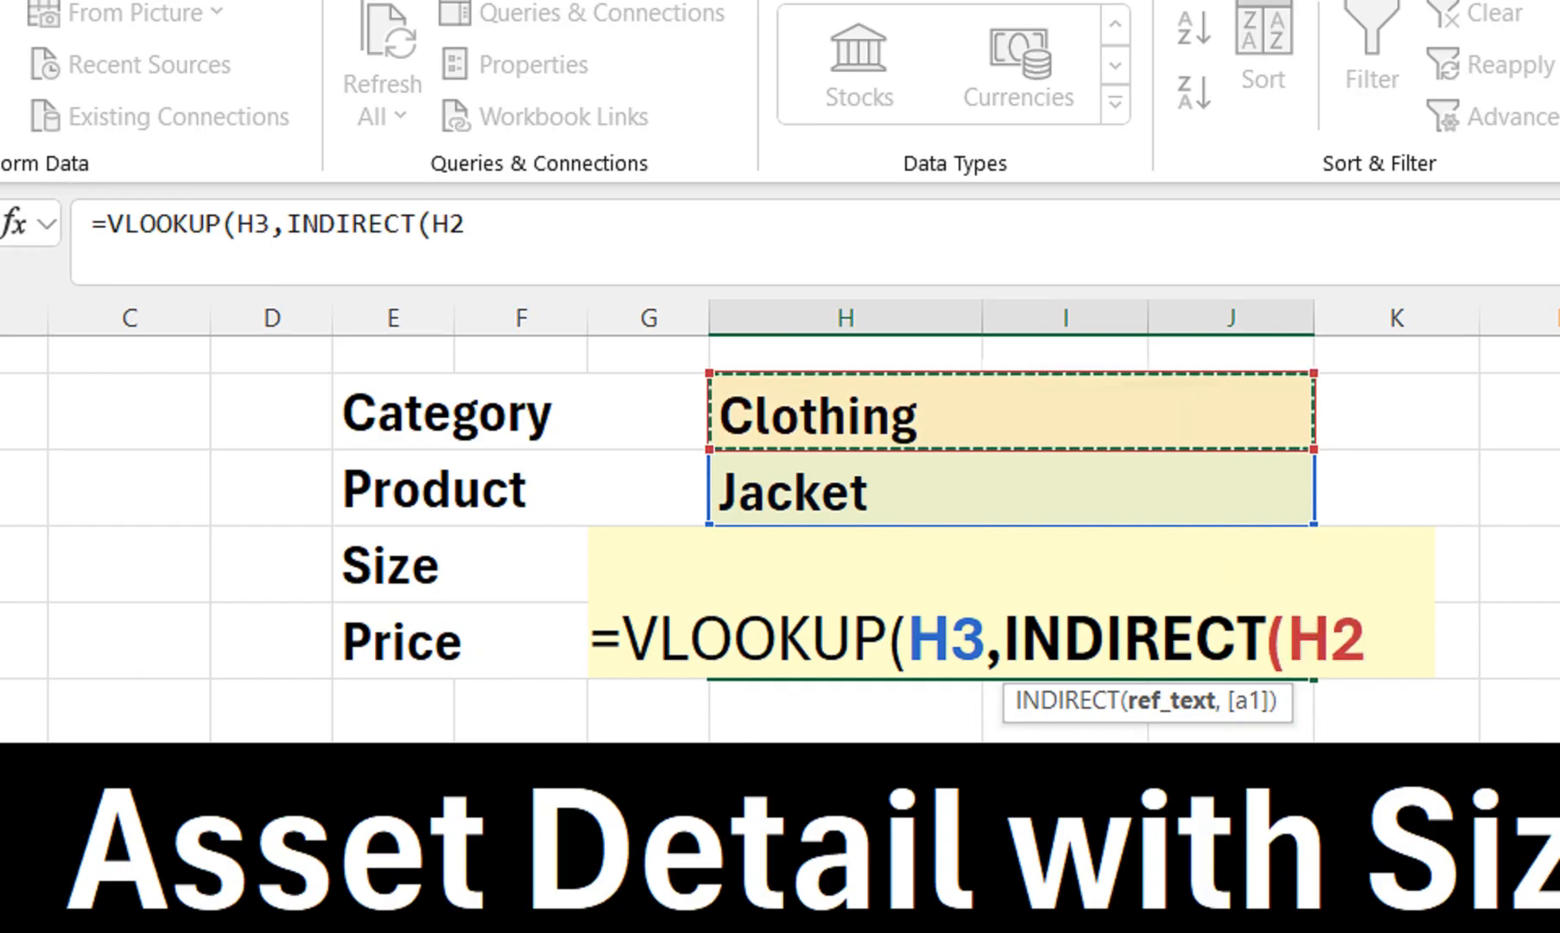
{"action": "type", "text": ")"}
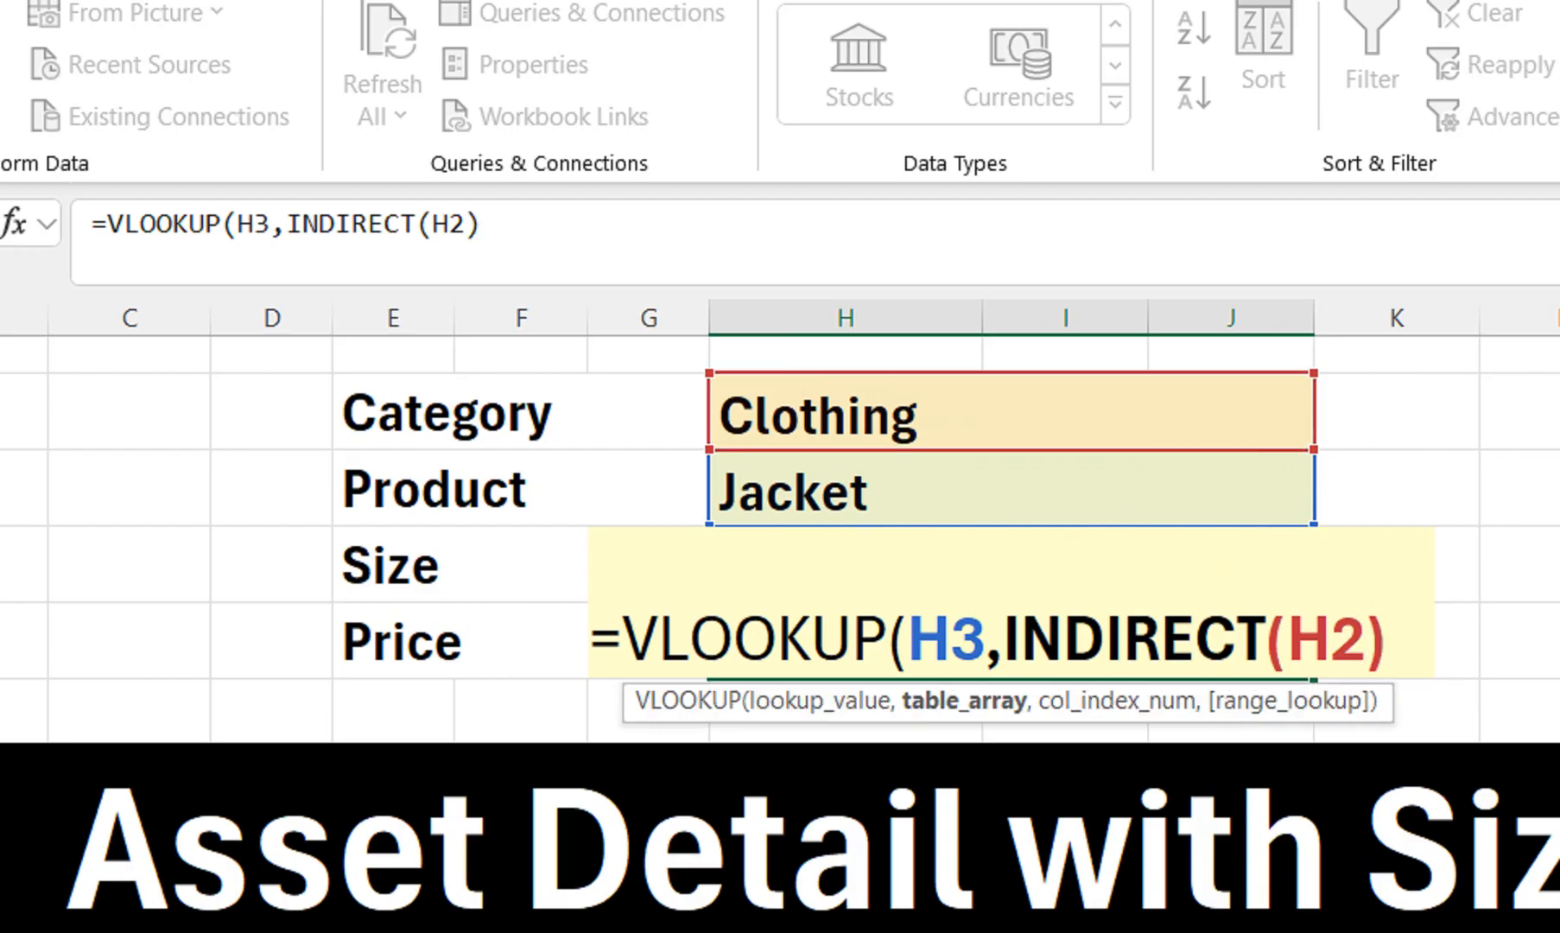
{"action": "type", "text": ","}
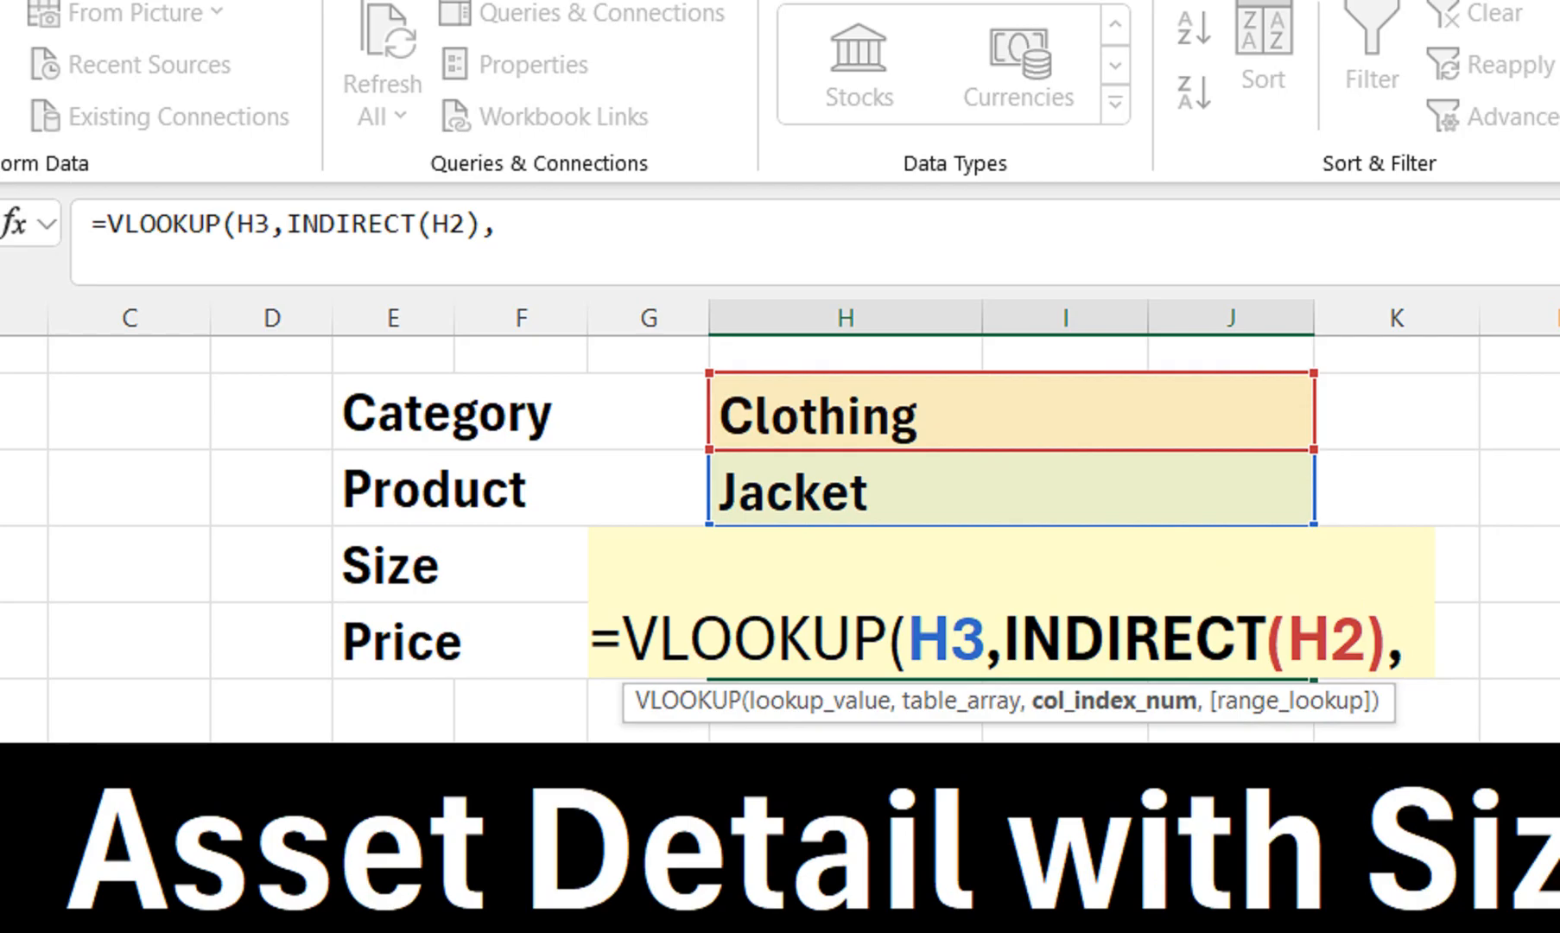
{"action": "type", "text": "mat"}
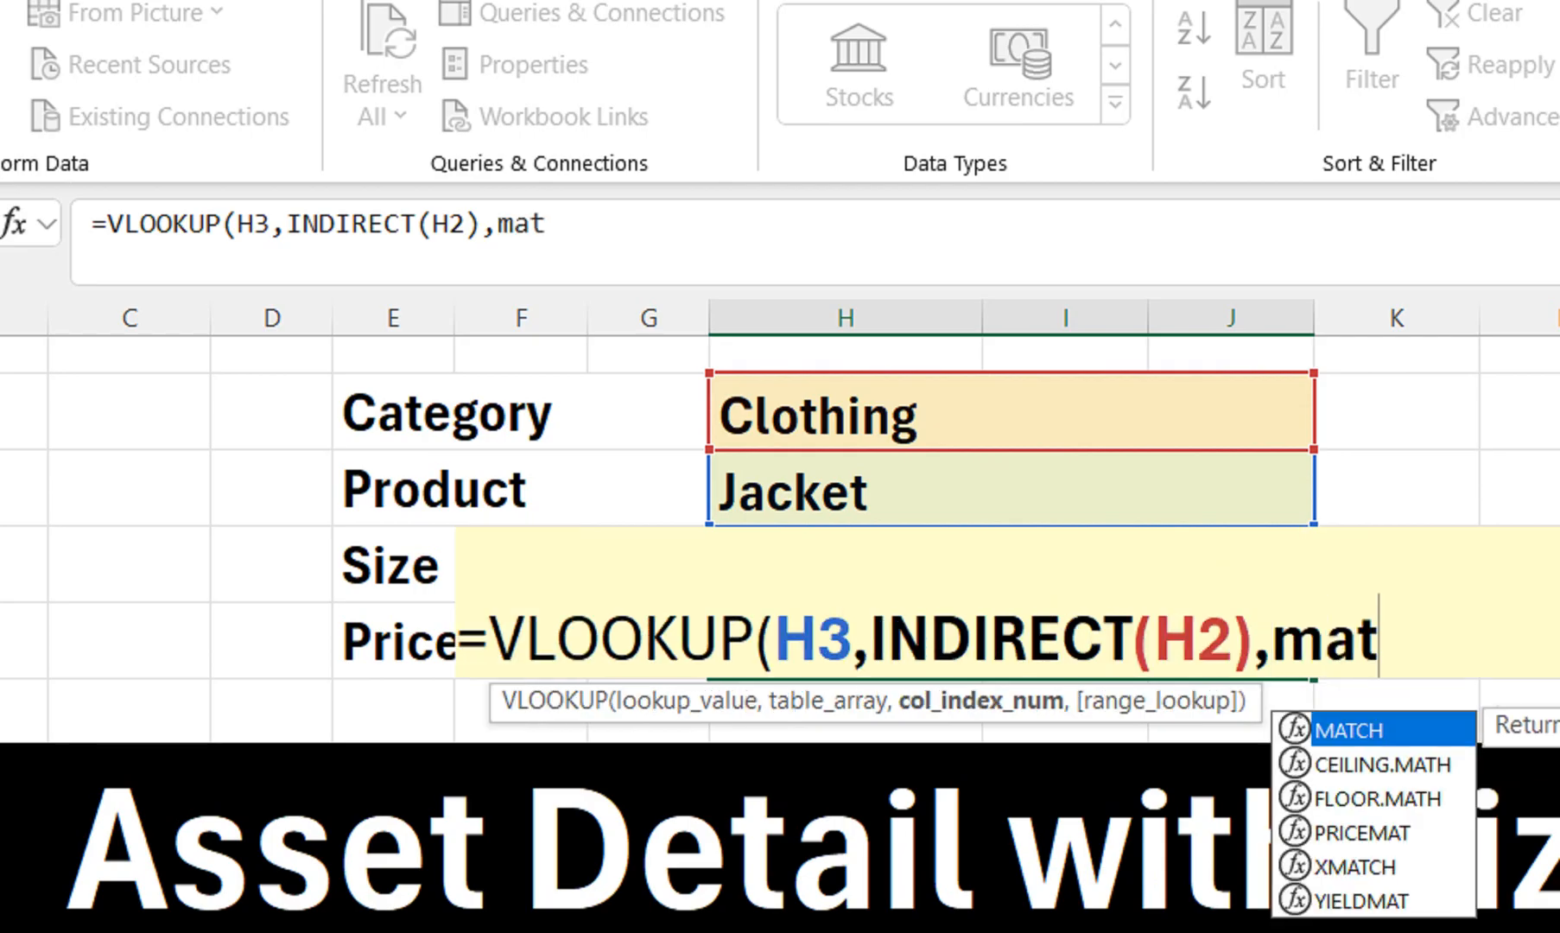
{"action": "key", "text": "Tab"}
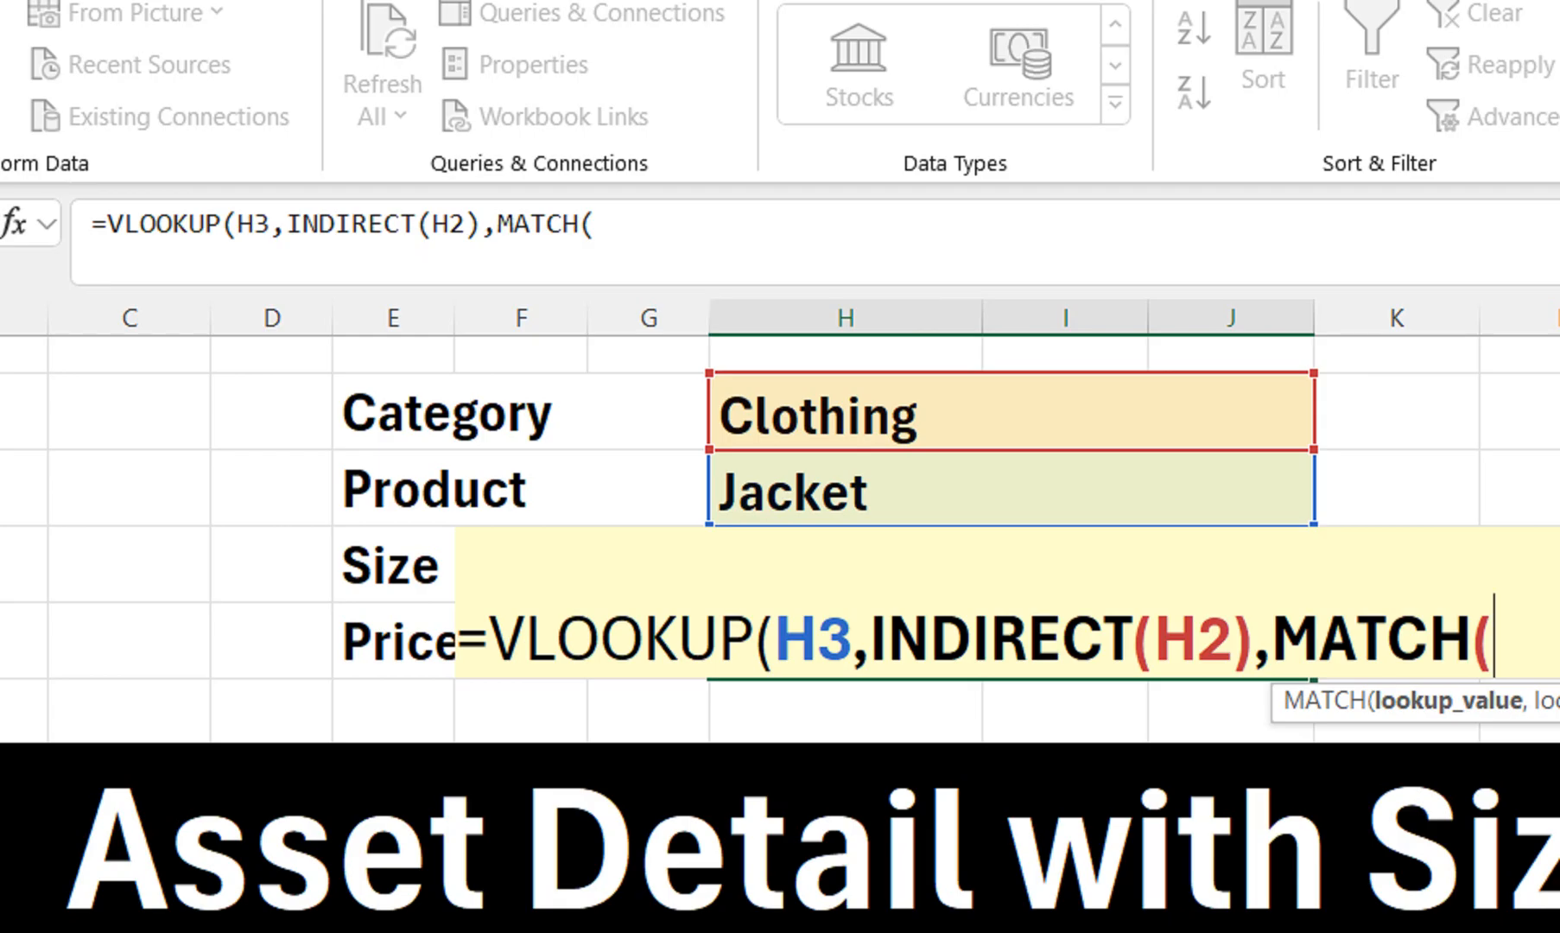
Make MATCH look up Size H4 in INDIRECT(H2&"[Header]")
{"action": "left_click", "coordinate": [493, 489]}
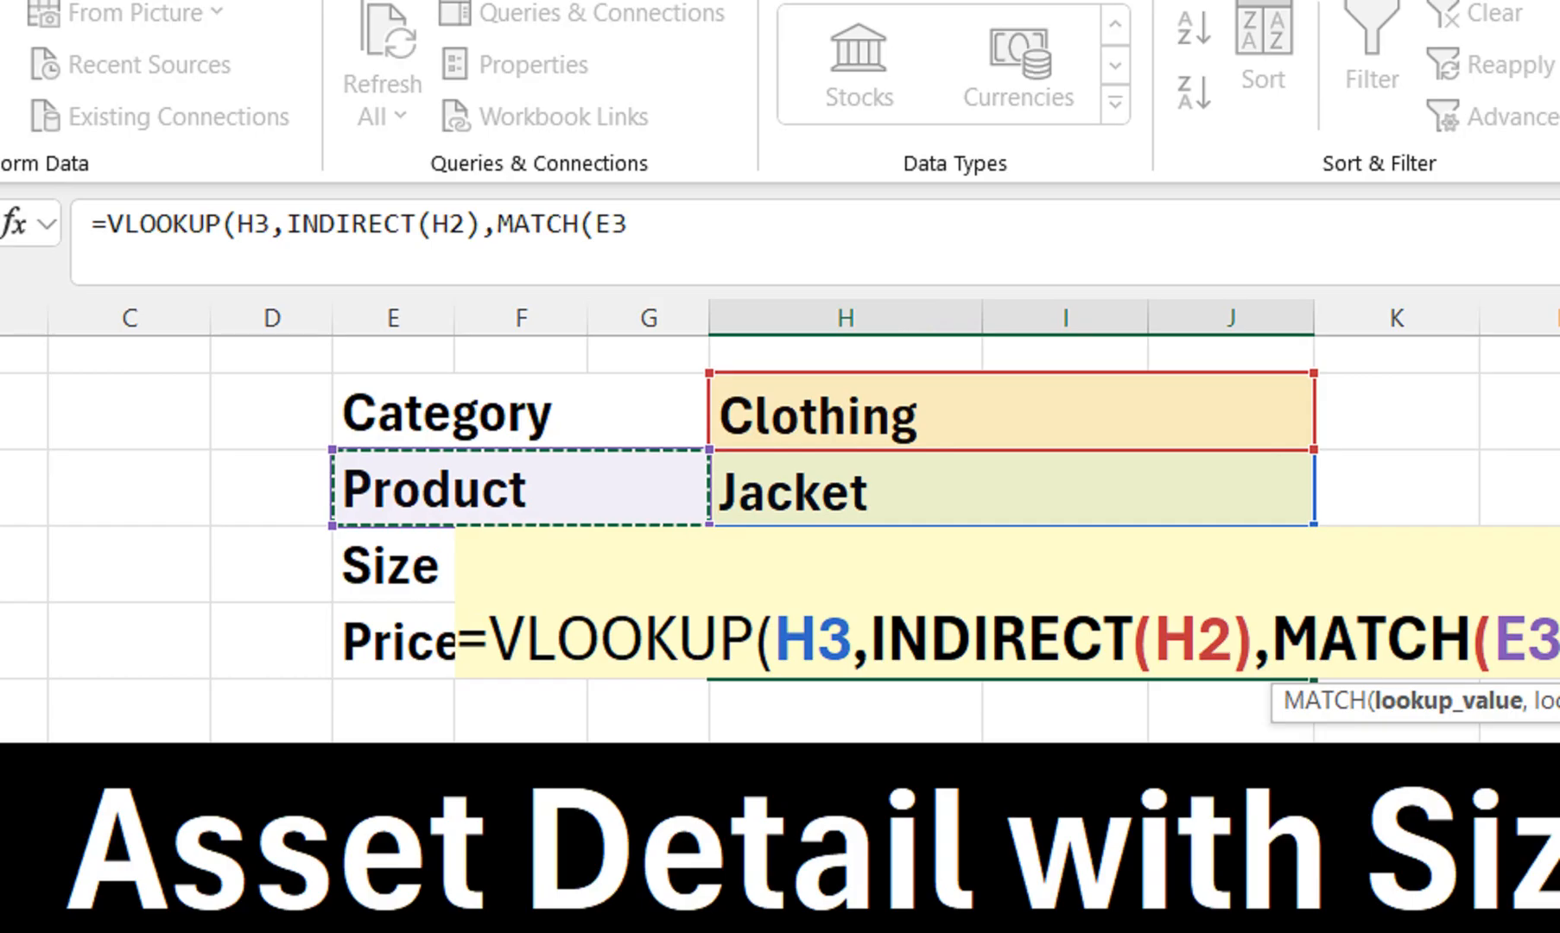
{"action": "key", "text": "Right"}
{"action": "key", "text": "Down"}
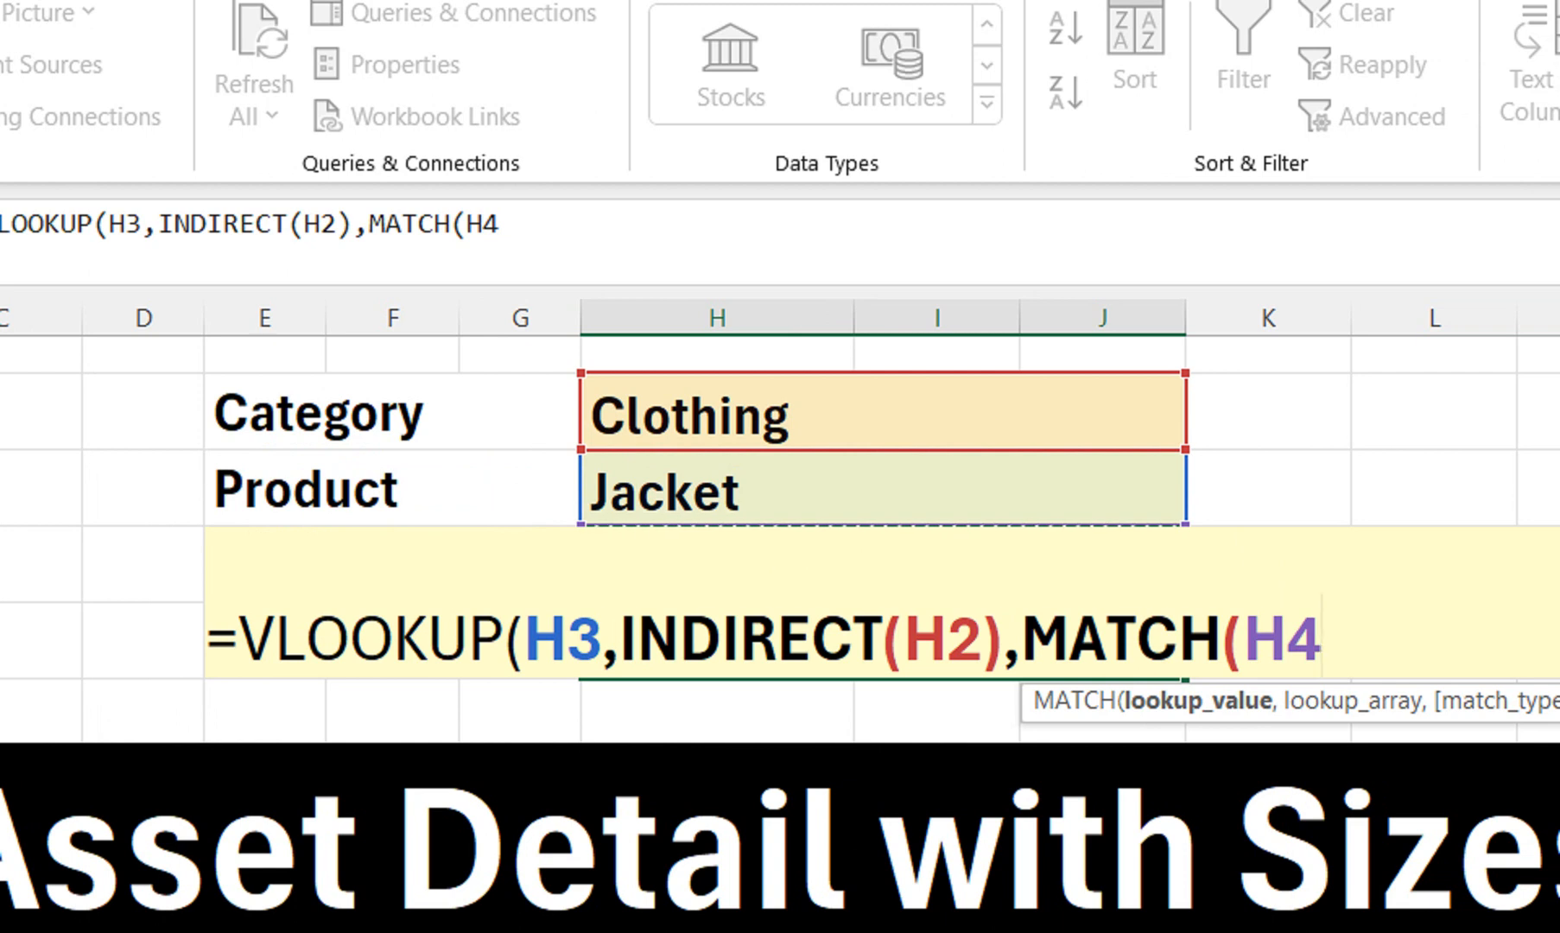
{"action": "type", "text": ",ind"}
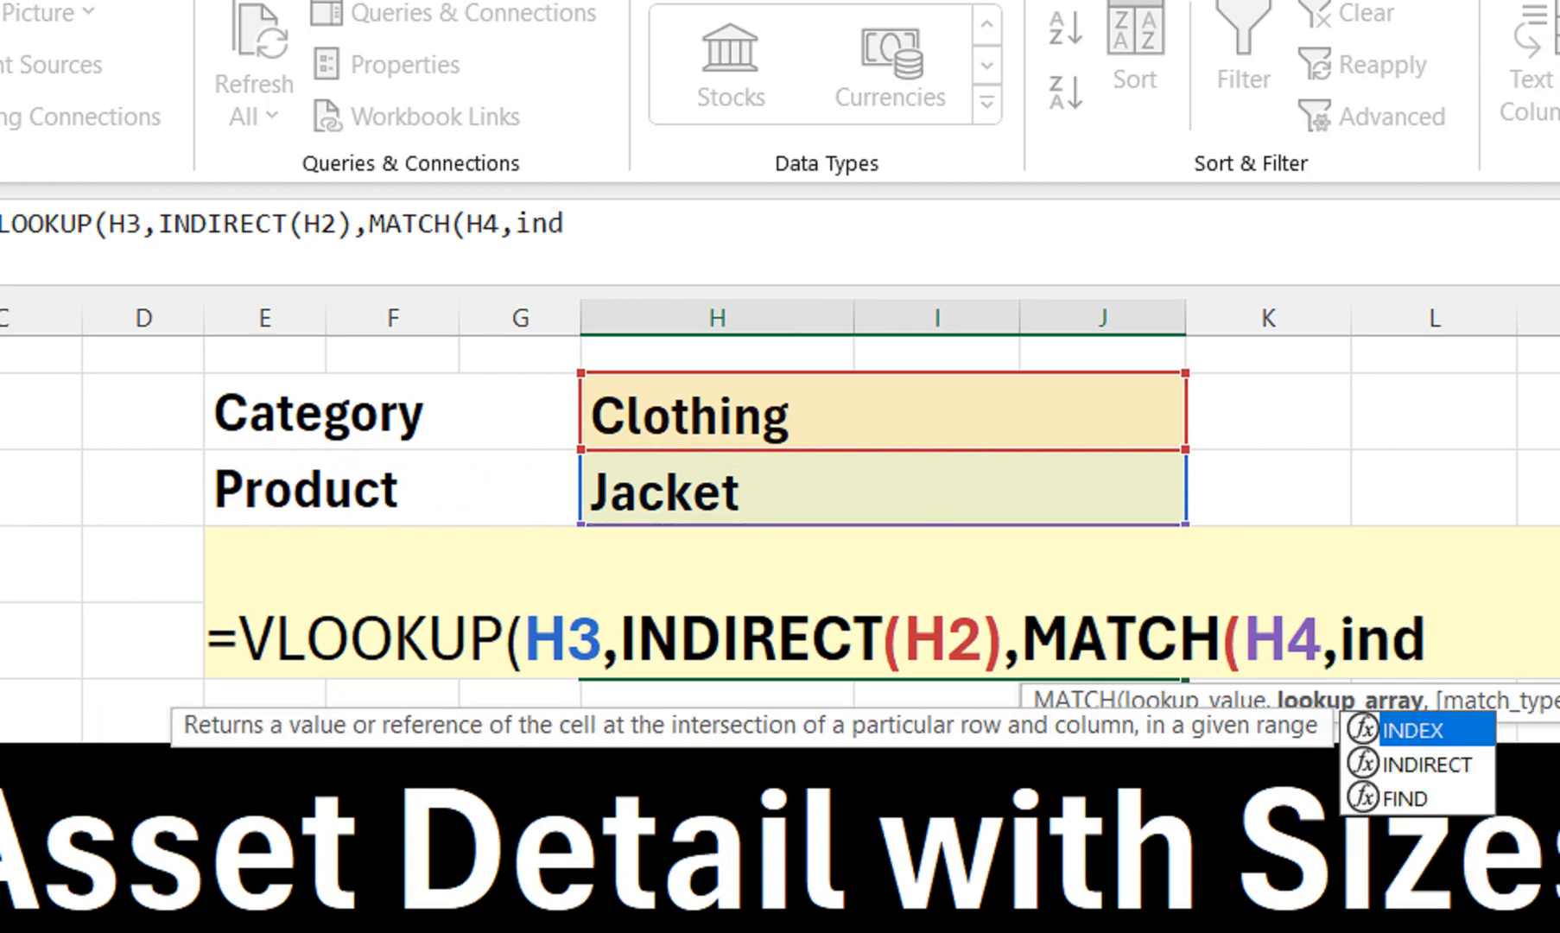
{"action": "key", "text": "Down"}
{"action": "key", "text": "Tab"}
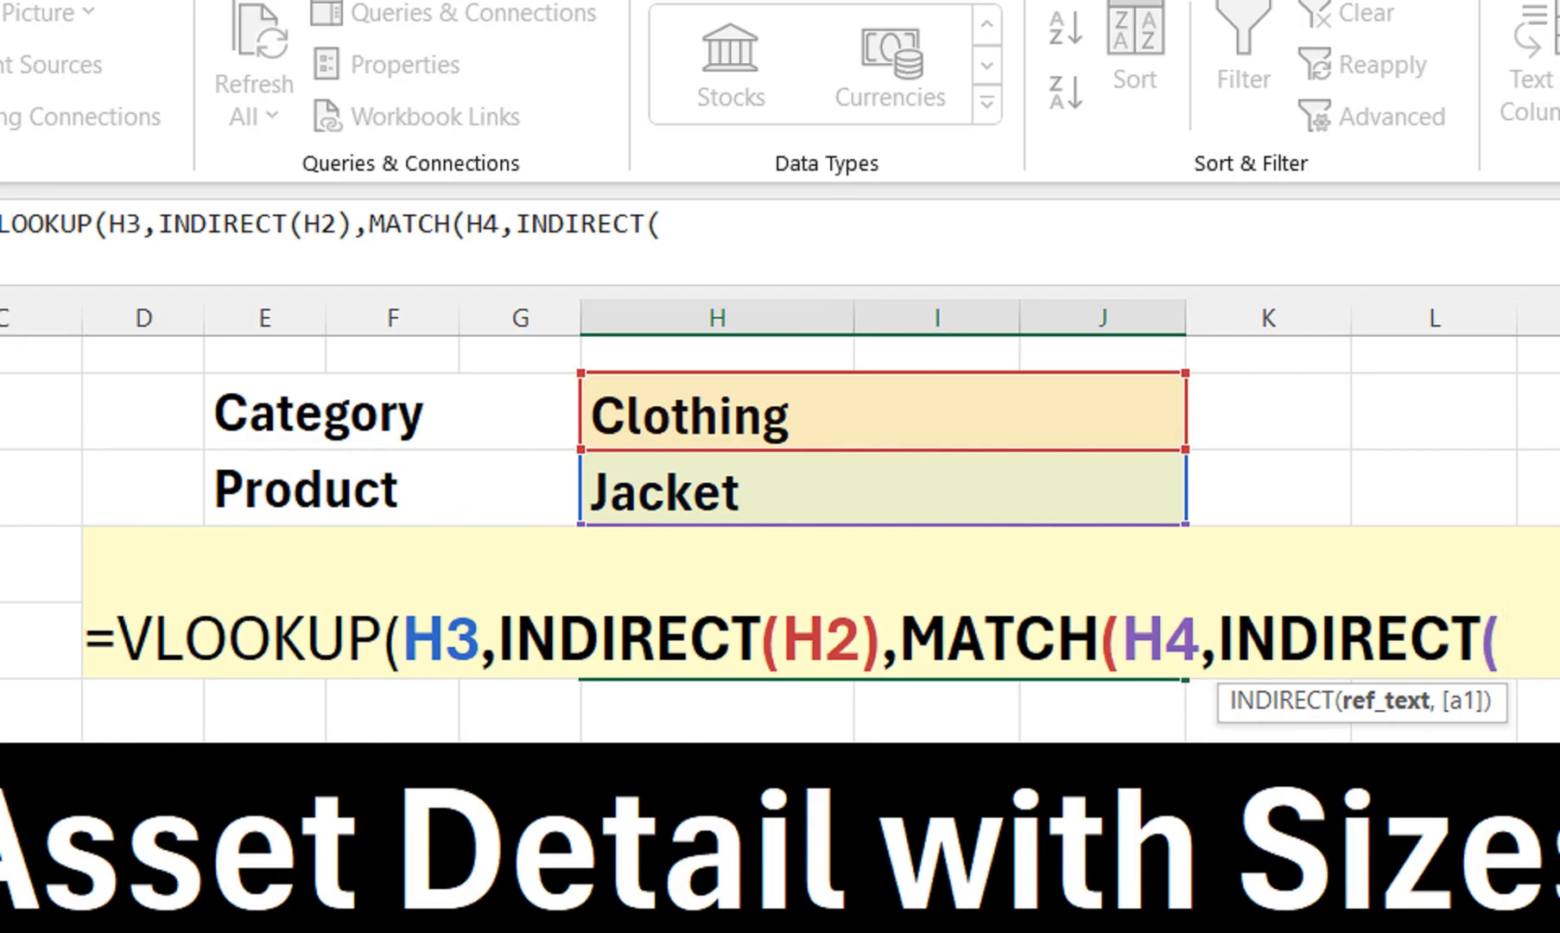
{"action": "left_click", "coordinate": [883, 412]}
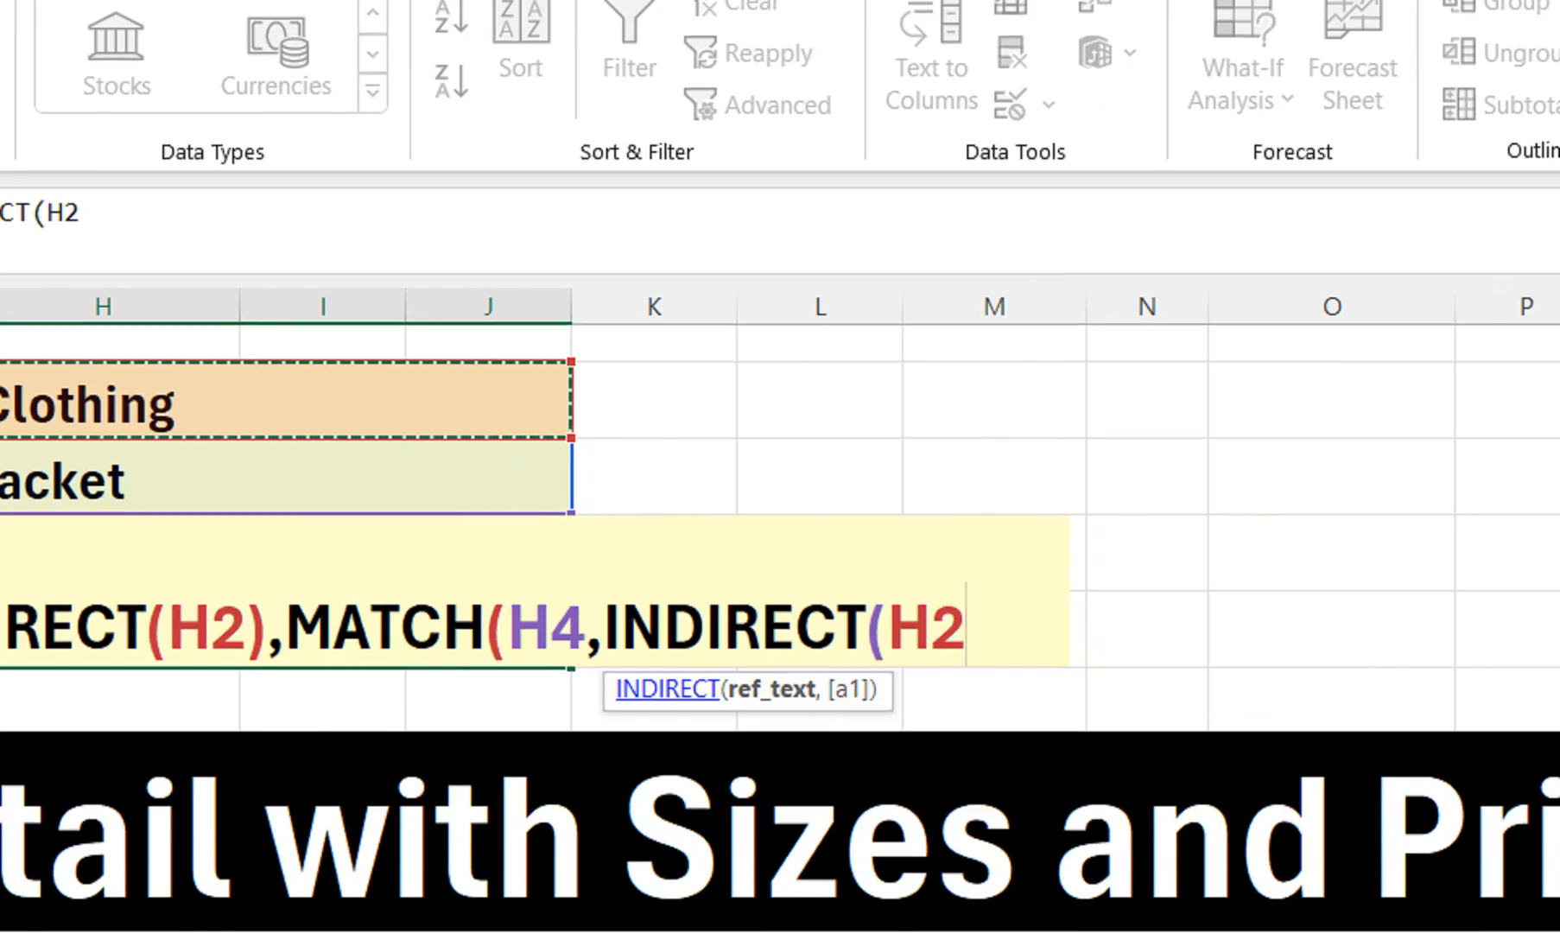
{"action": "type", "text": "&"}
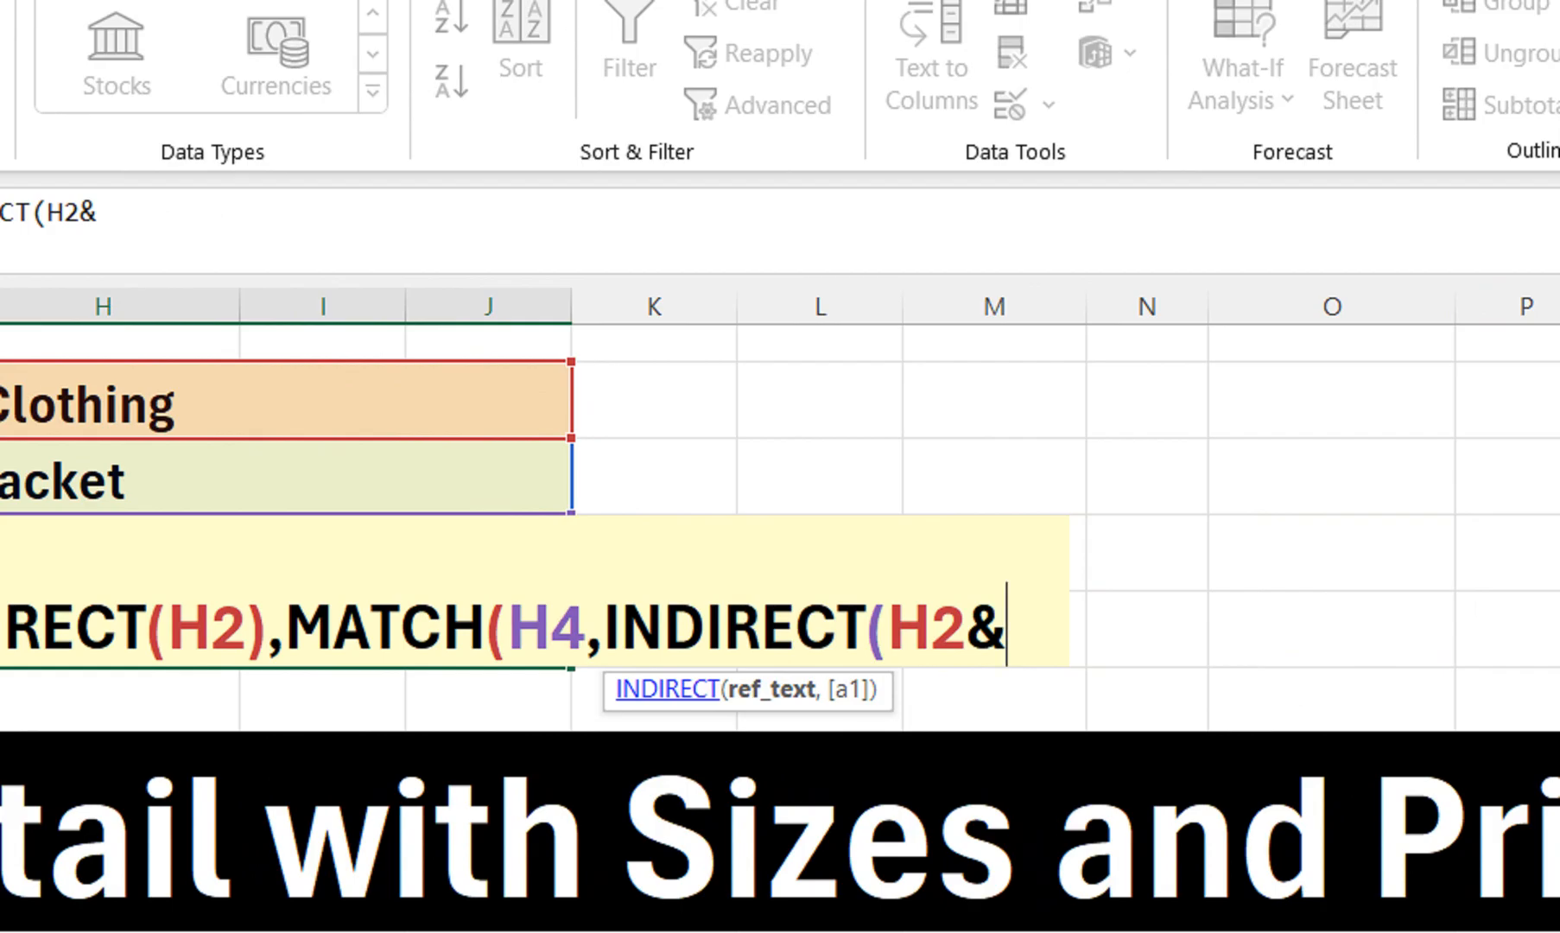
{"action": "type", "text": "\"["}
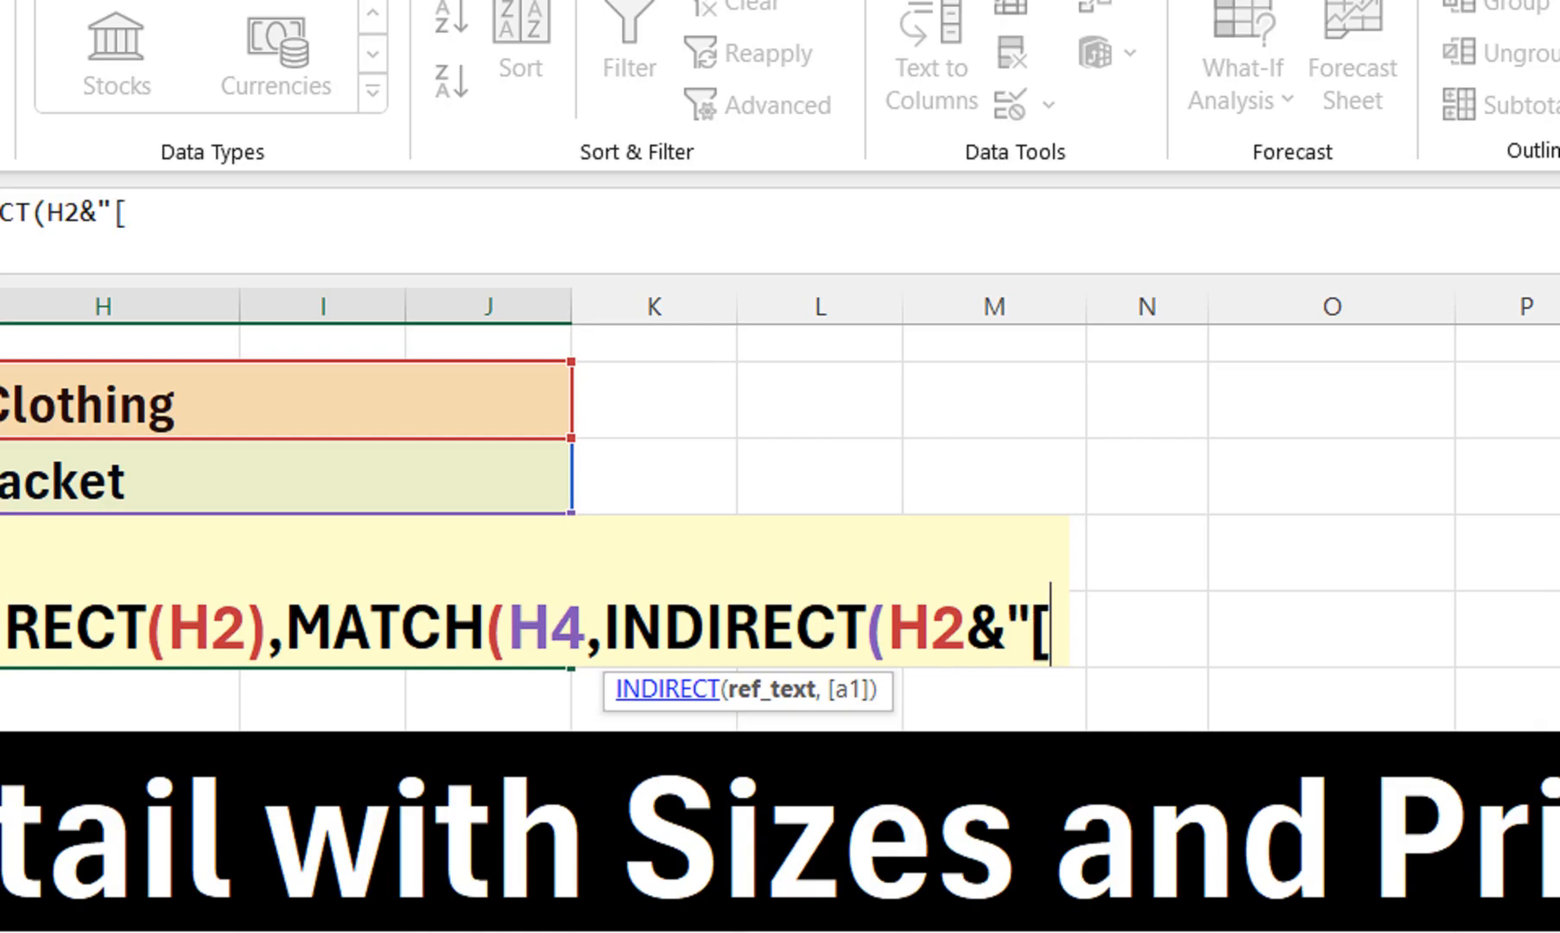
{"action": "type", "text": "H"}
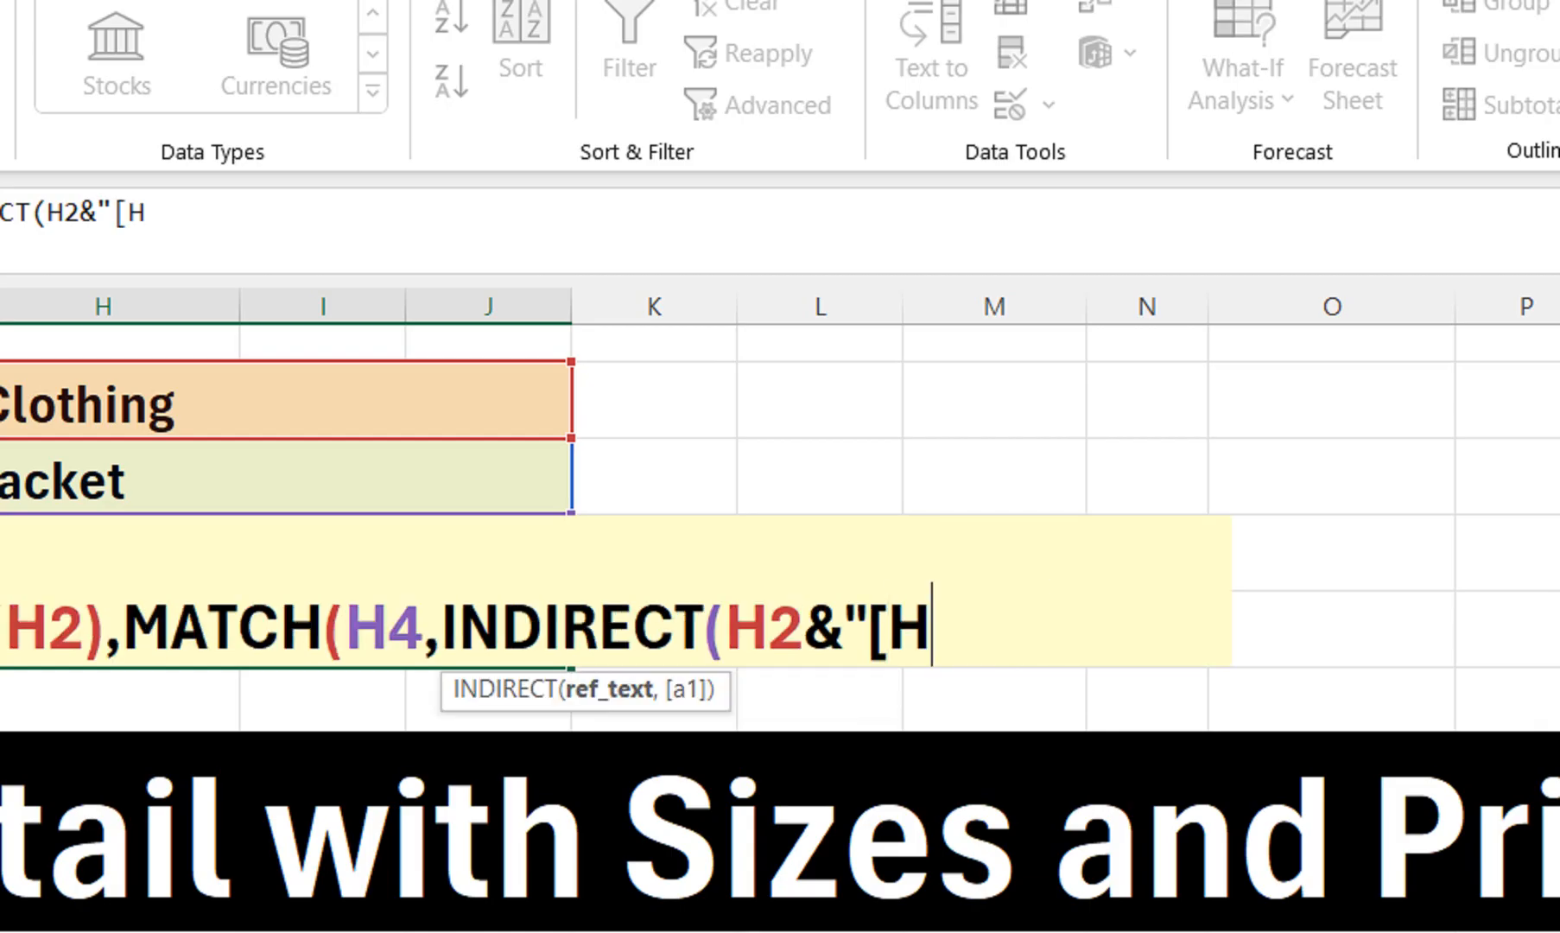
{"action": "type", "text": "eader"}
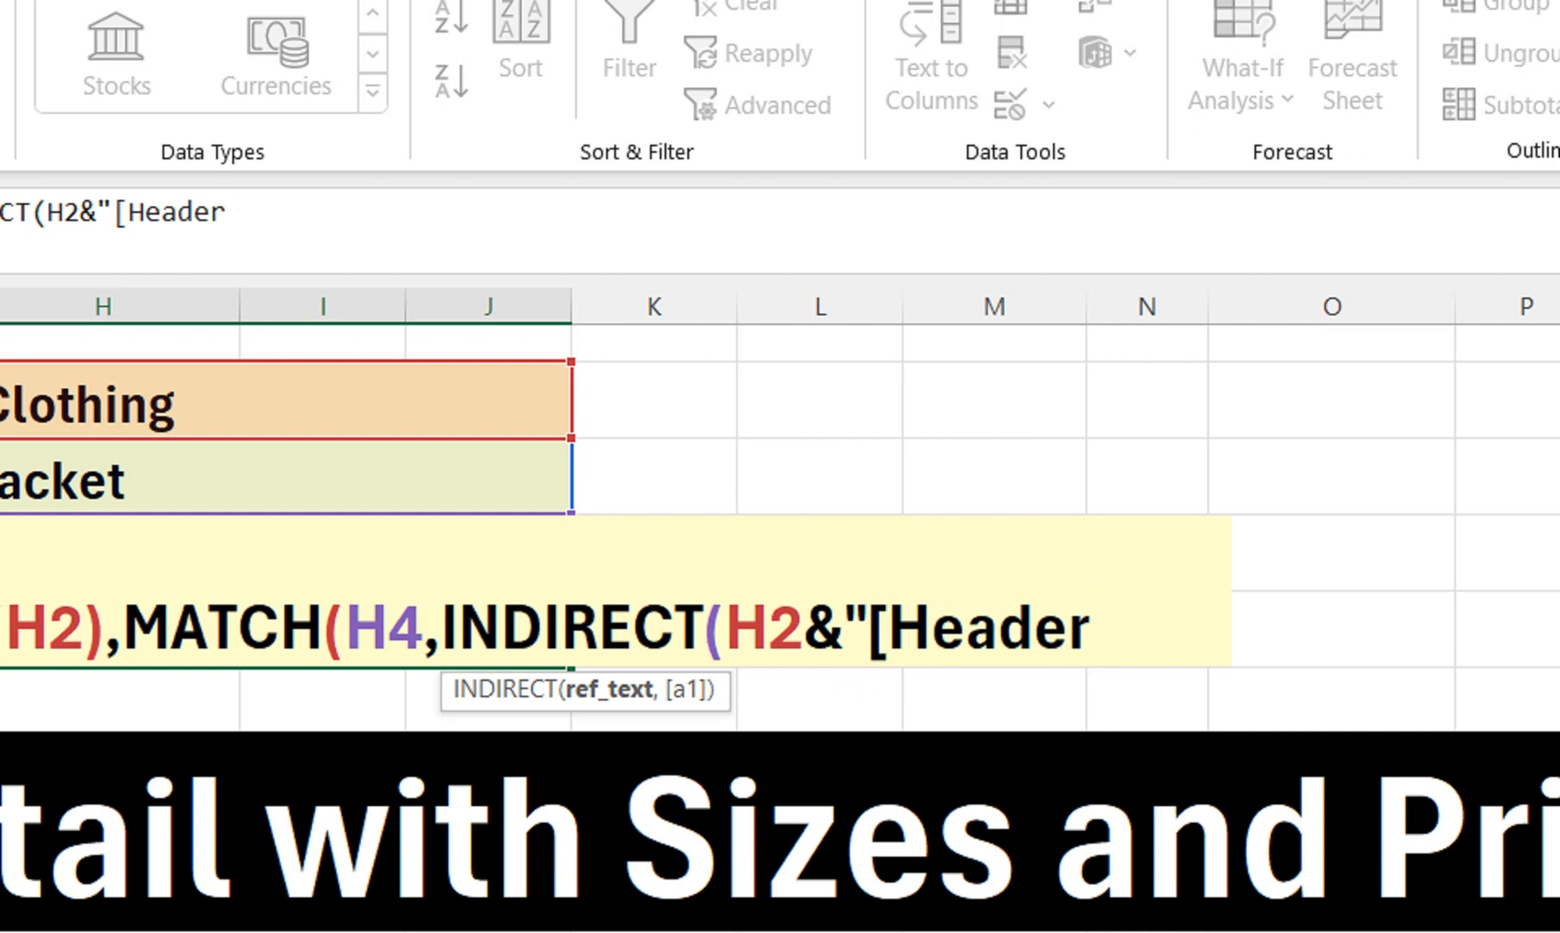
{"action": "type", "text": "]\""}
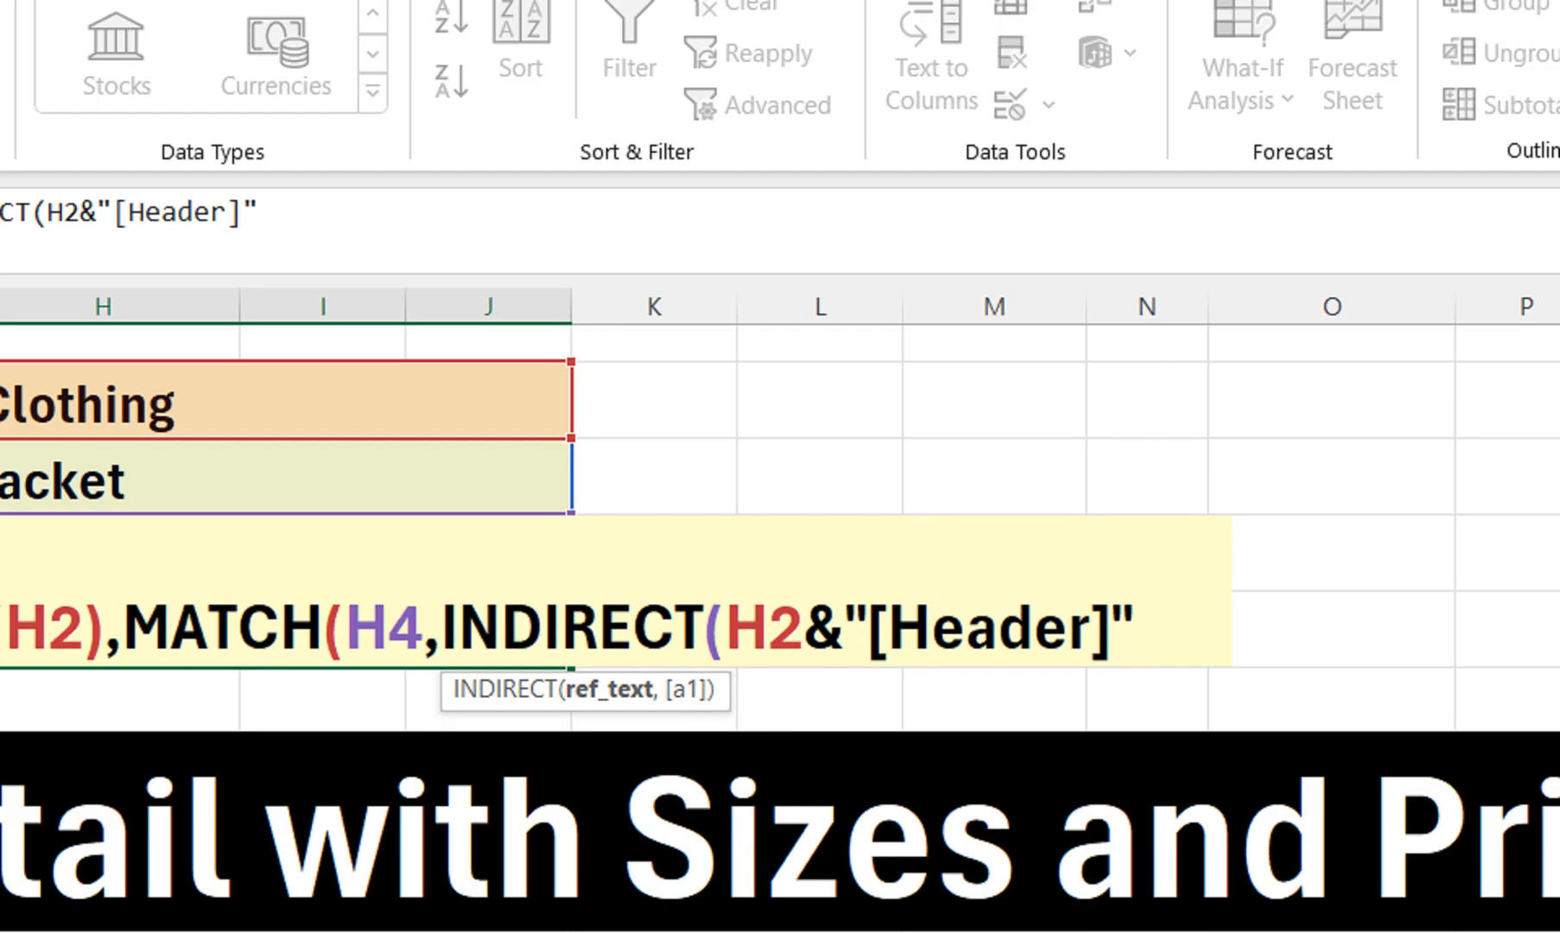
{"action": "type", "text": ")"}
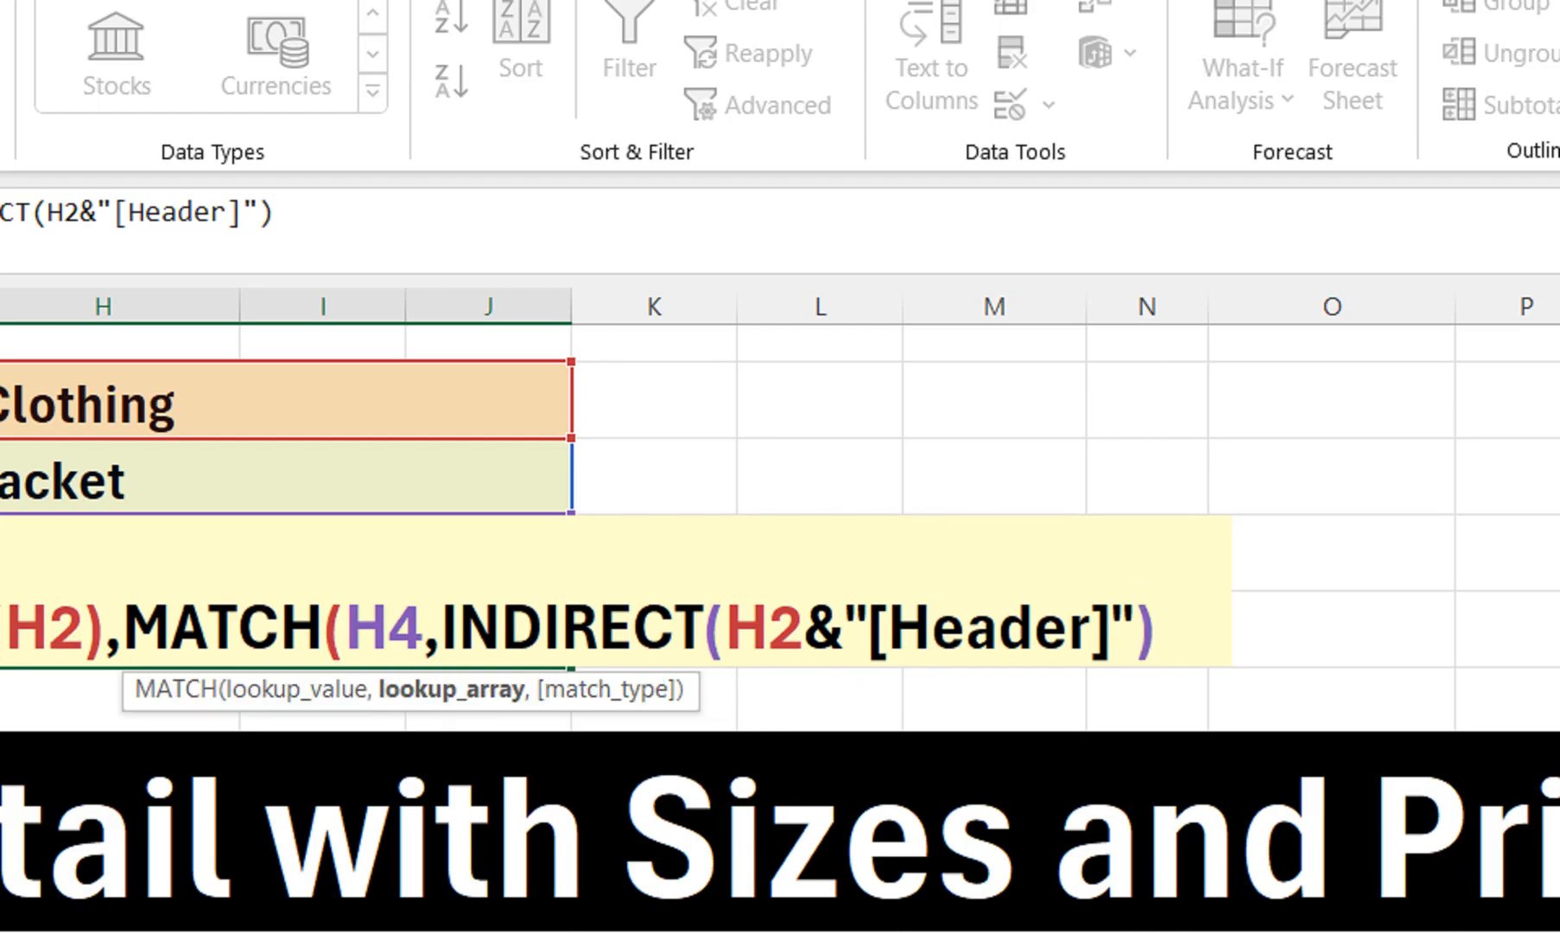
{"action": "type", "text": ","}
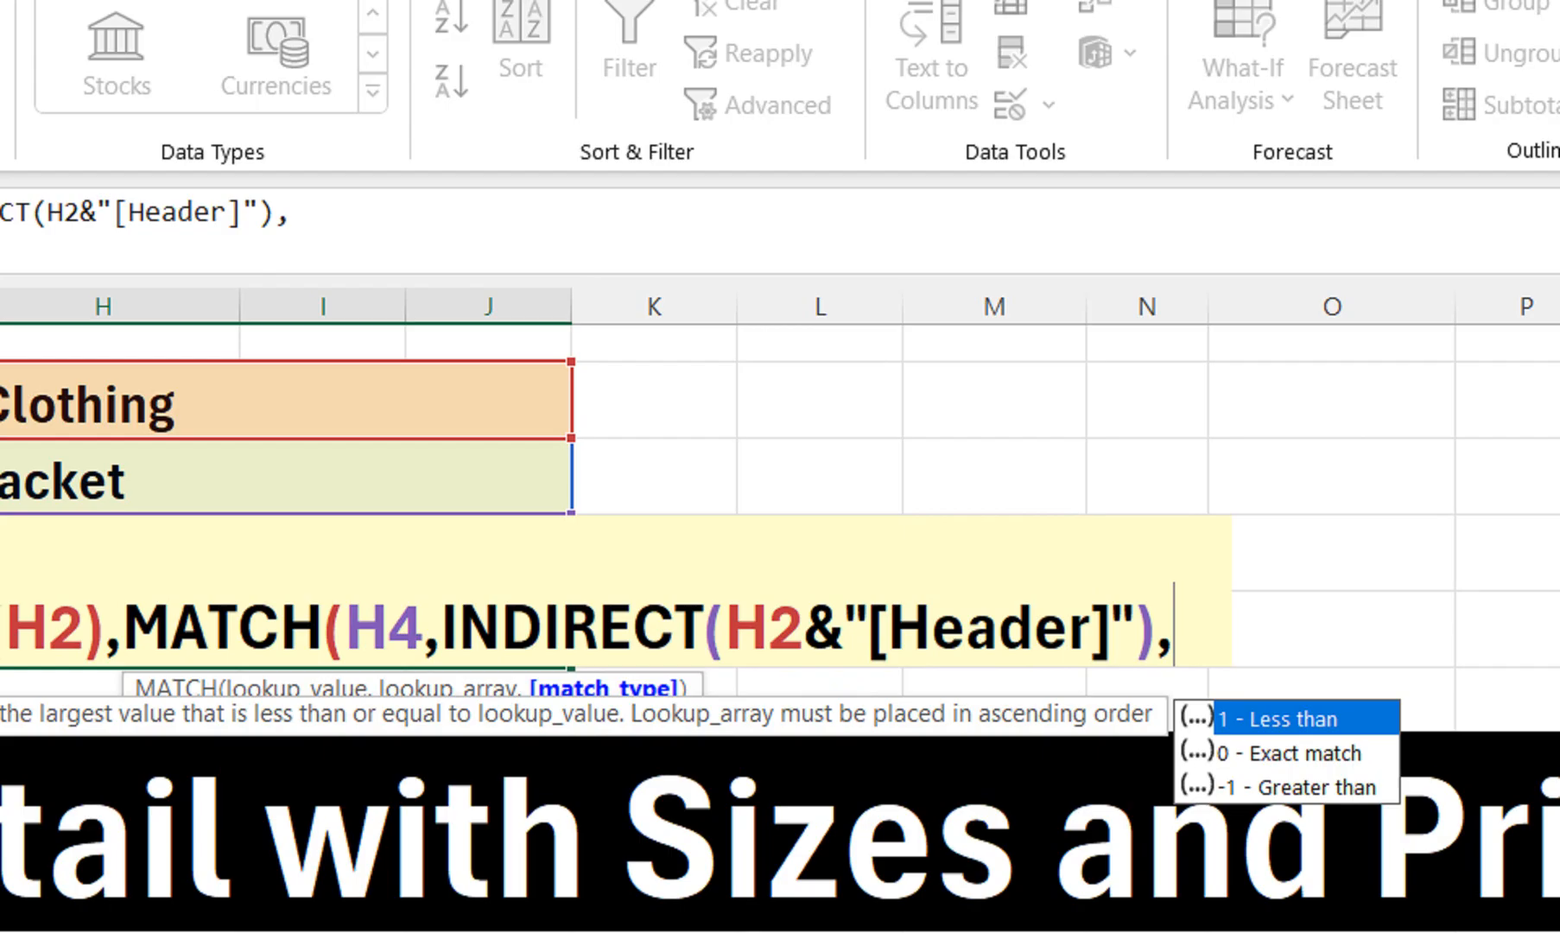
Finish with 0 for exact MATCH and FALSE for exact VLOOKUP, closing the formula
{"action": "left_click", "coordinate": [654, 699]}
{"action": "key", "text": "BackSpace"}
{"action": "key", "text": "BackSpace"}
{"action": "key", "text": "Down"}
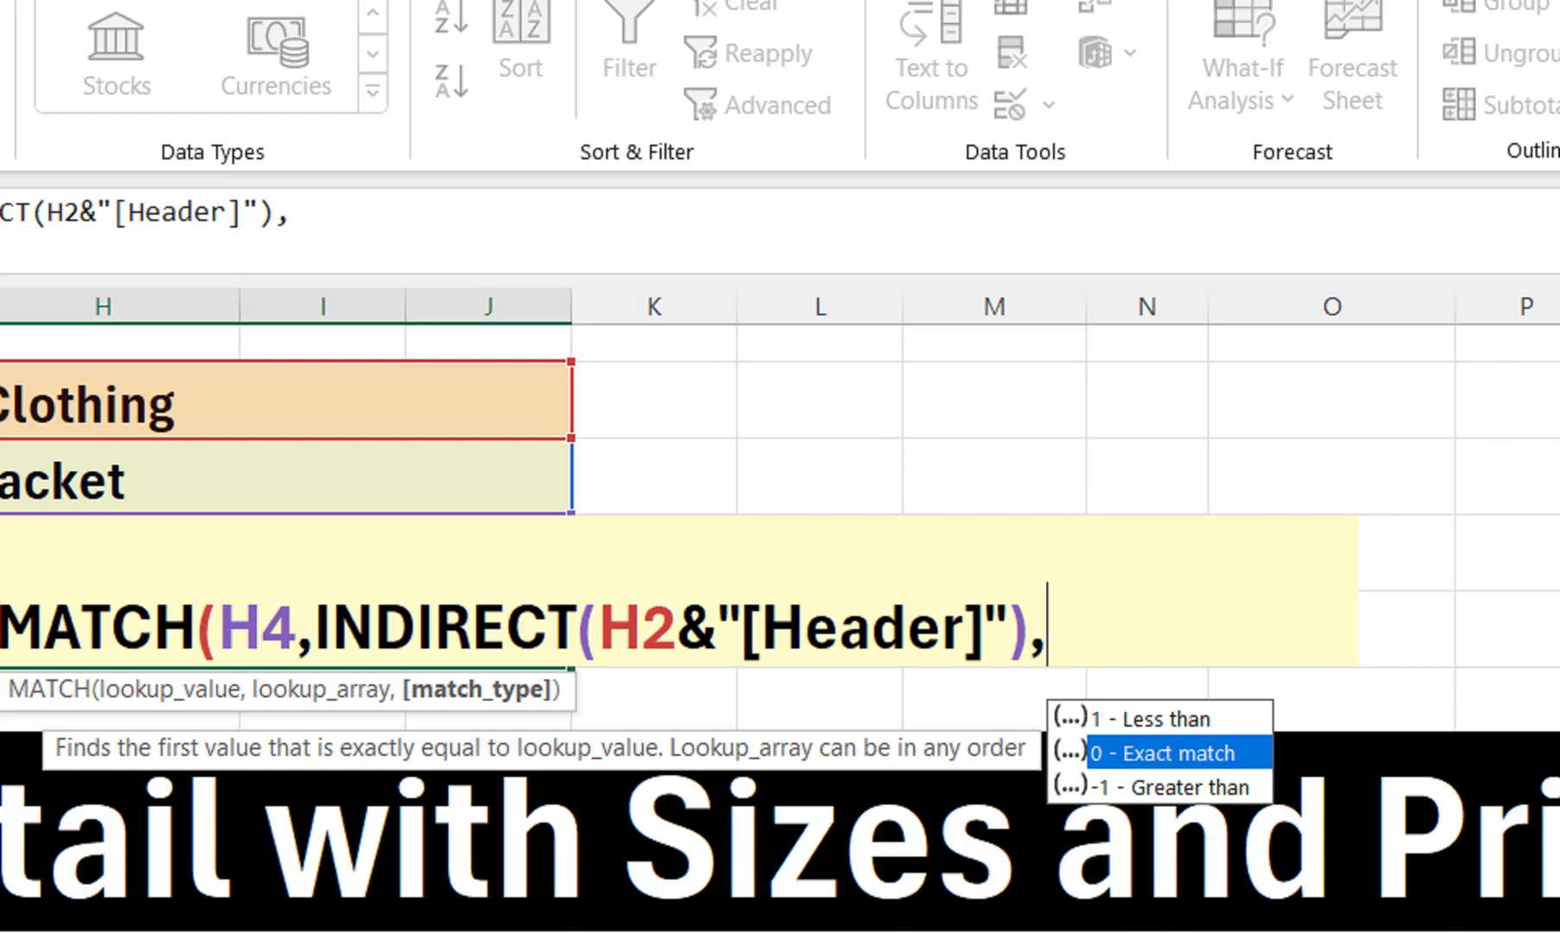
{"action": "key", "text": "Tab"}
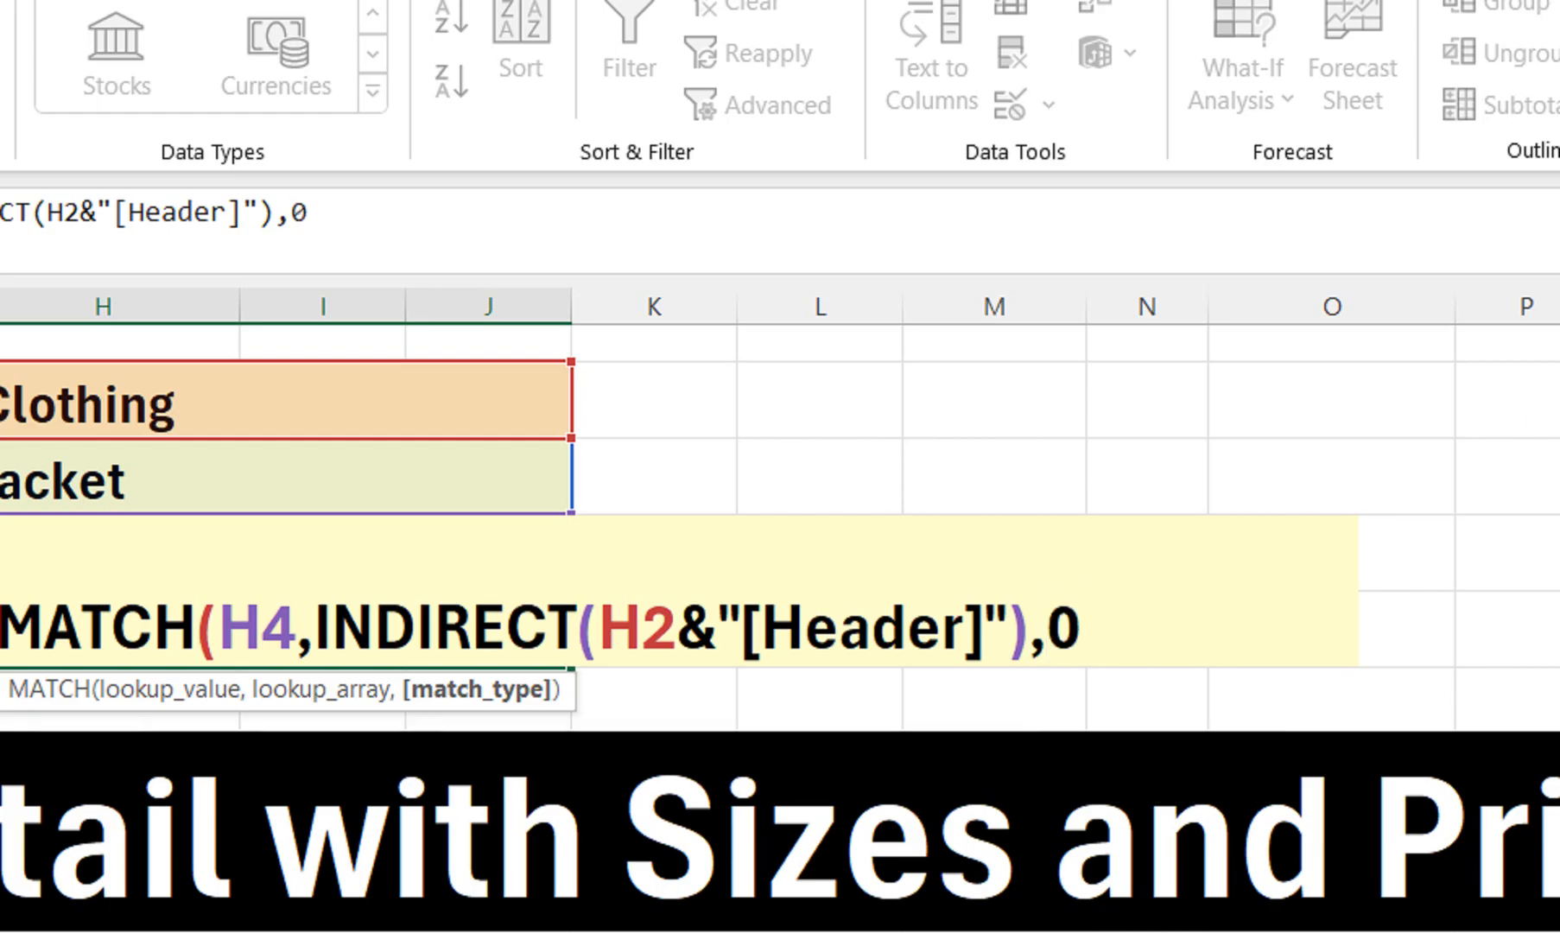
{"action": "type", "text": ")"}
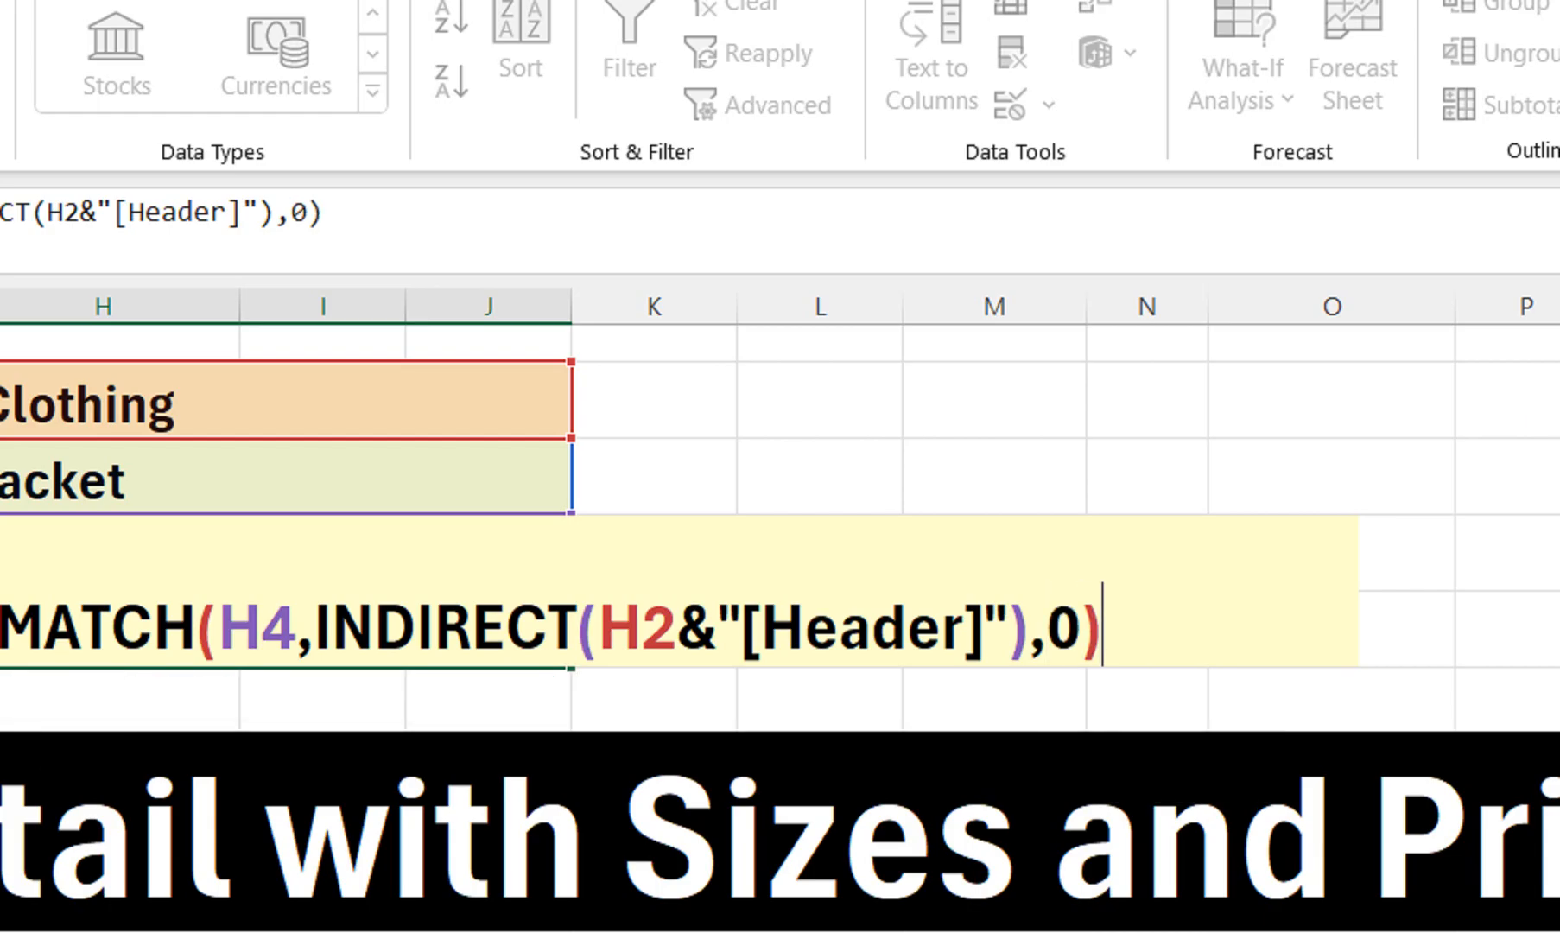
{"action": "type", "text": ","}
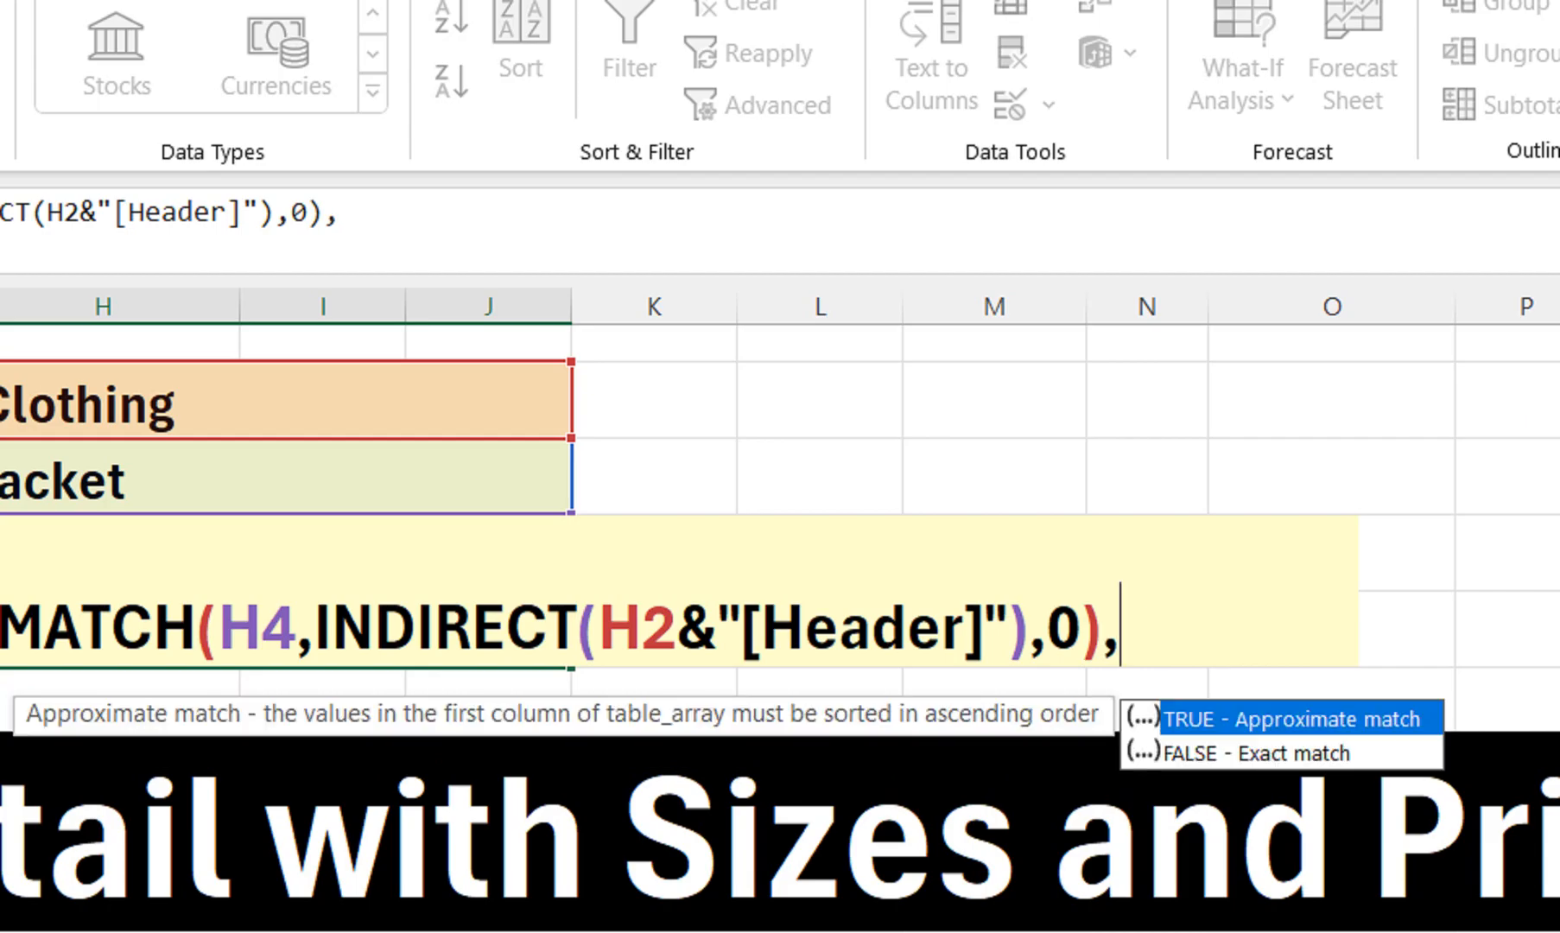
{"action": "key", "text": "Down"}
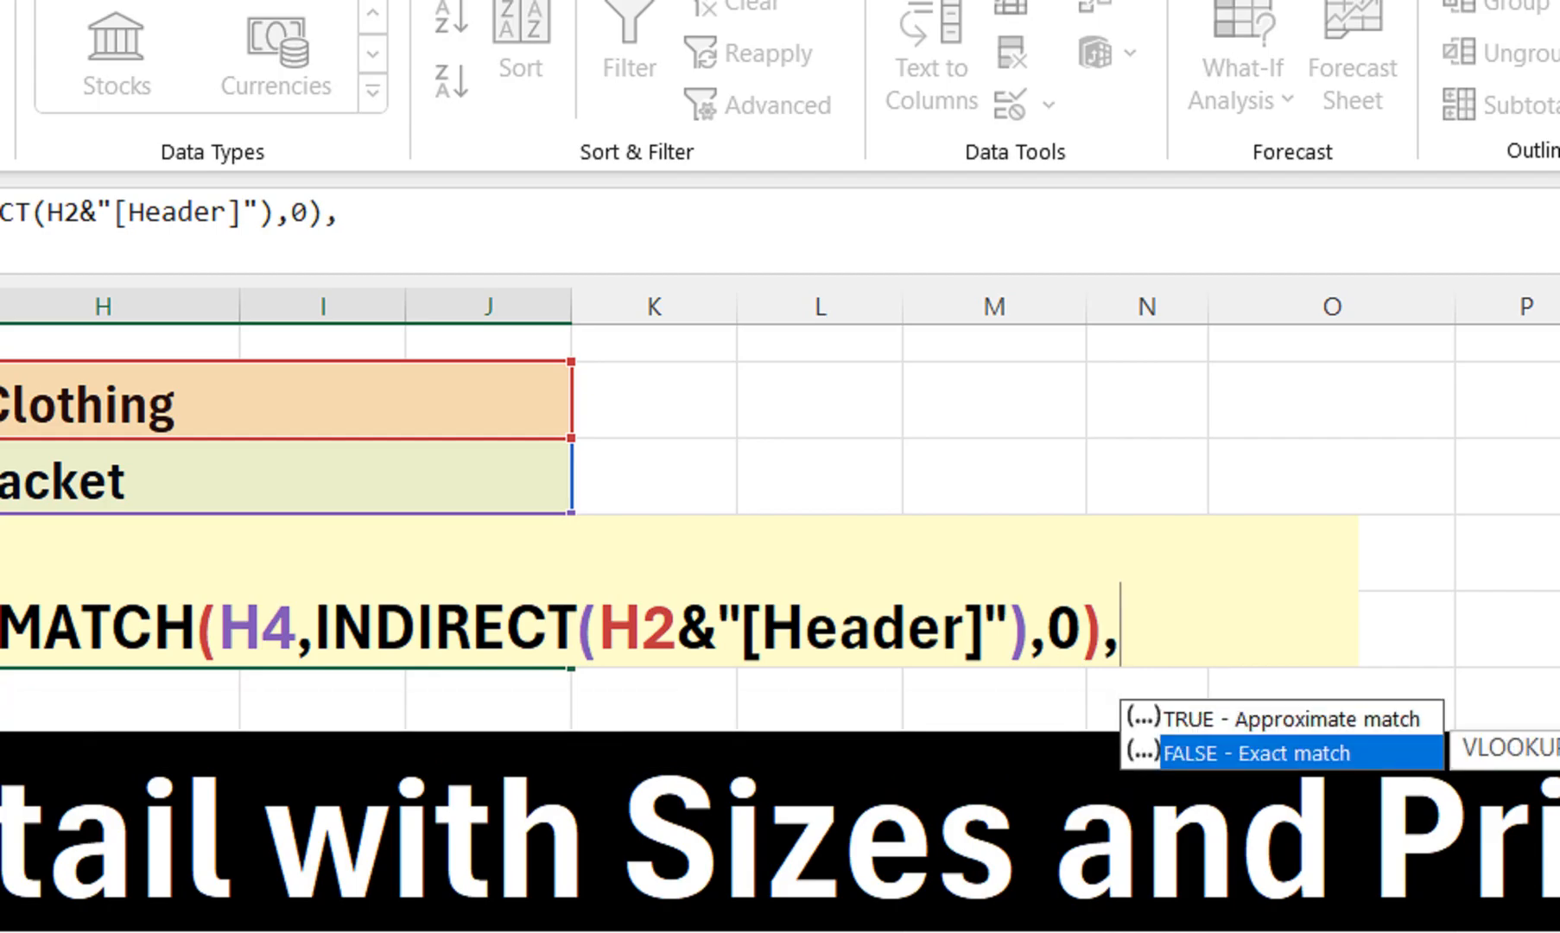
{"action": "key", "text": "Tab"}
{"action": "type", "text": ")"}
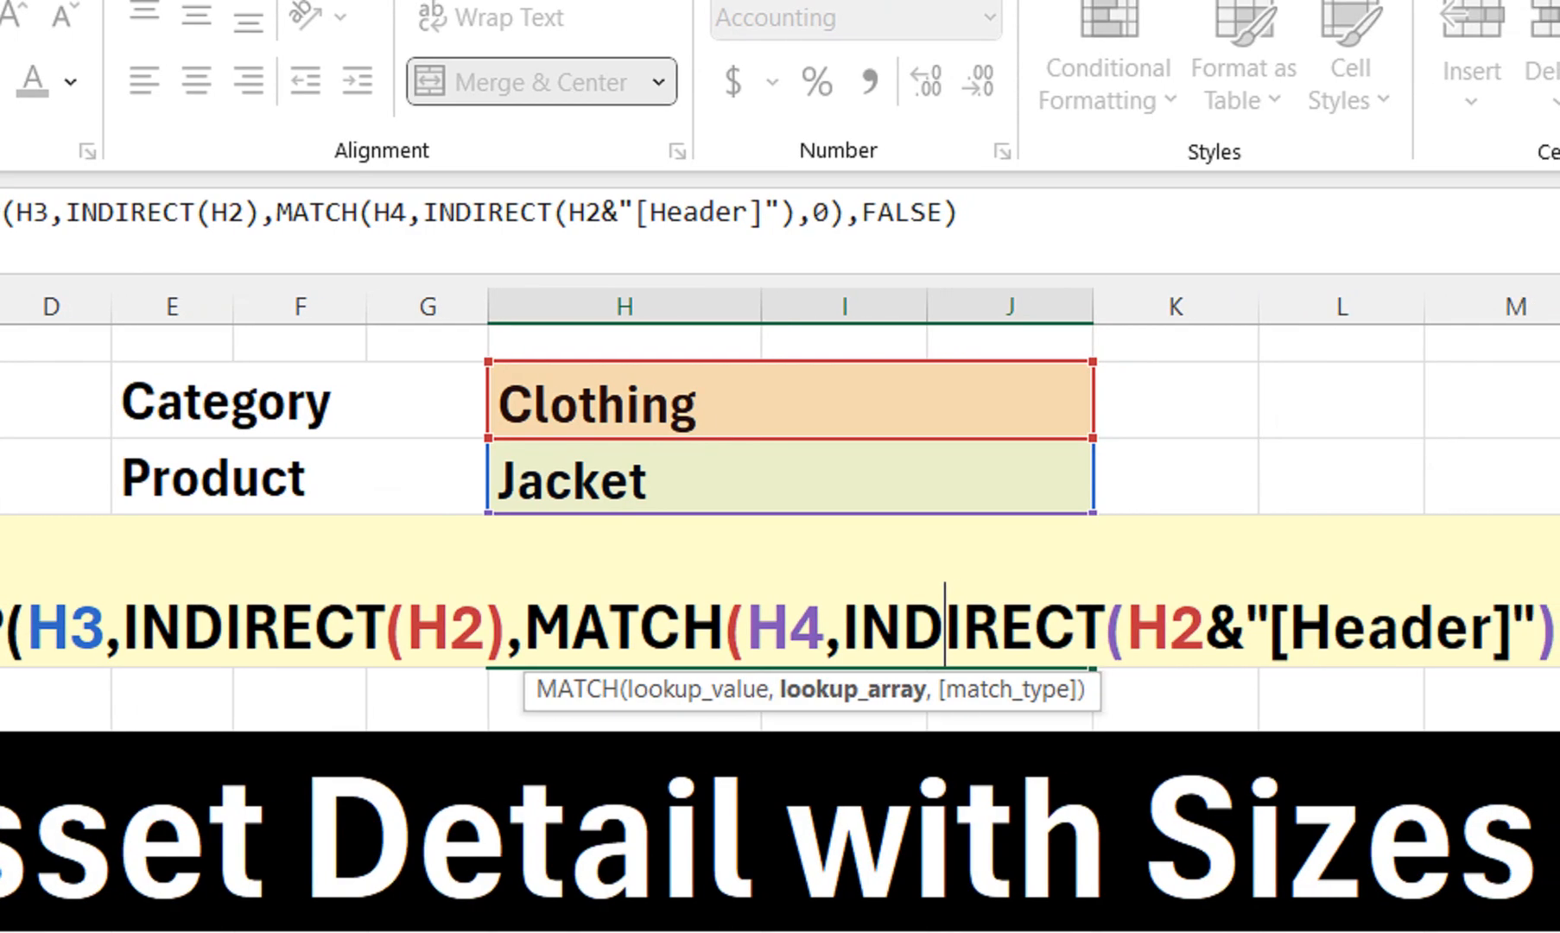
Correct the H5 formula's header reference to "[#Headers]" and commit the Price lookup
{"action": "left_click", "coordinate": [1274, 627]}
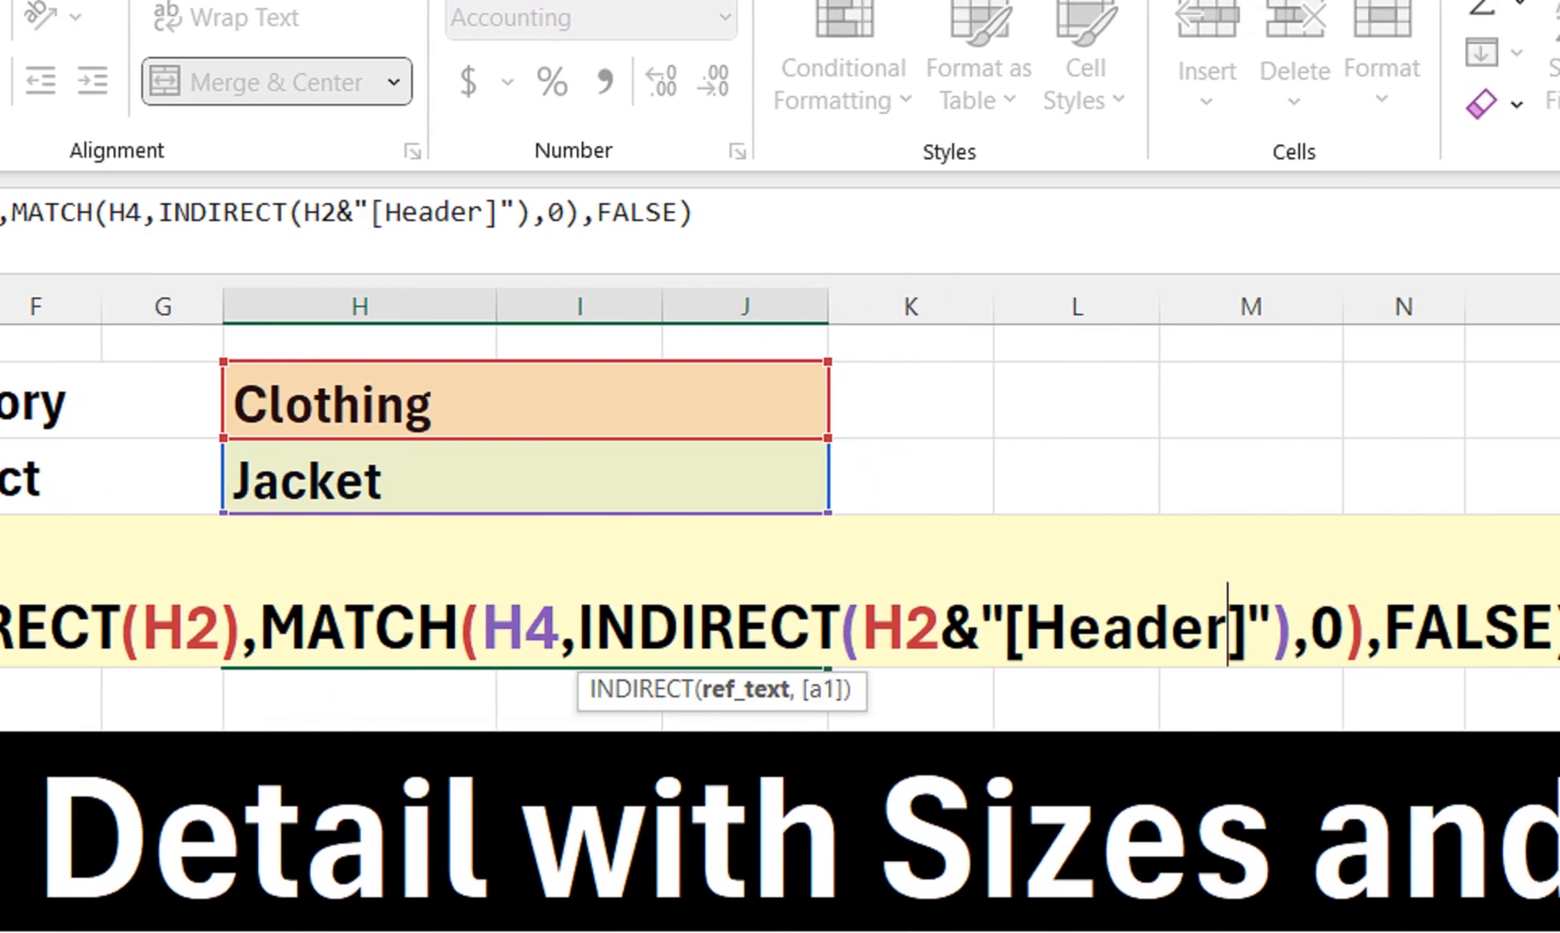
{"action": "type", "text": "s"}
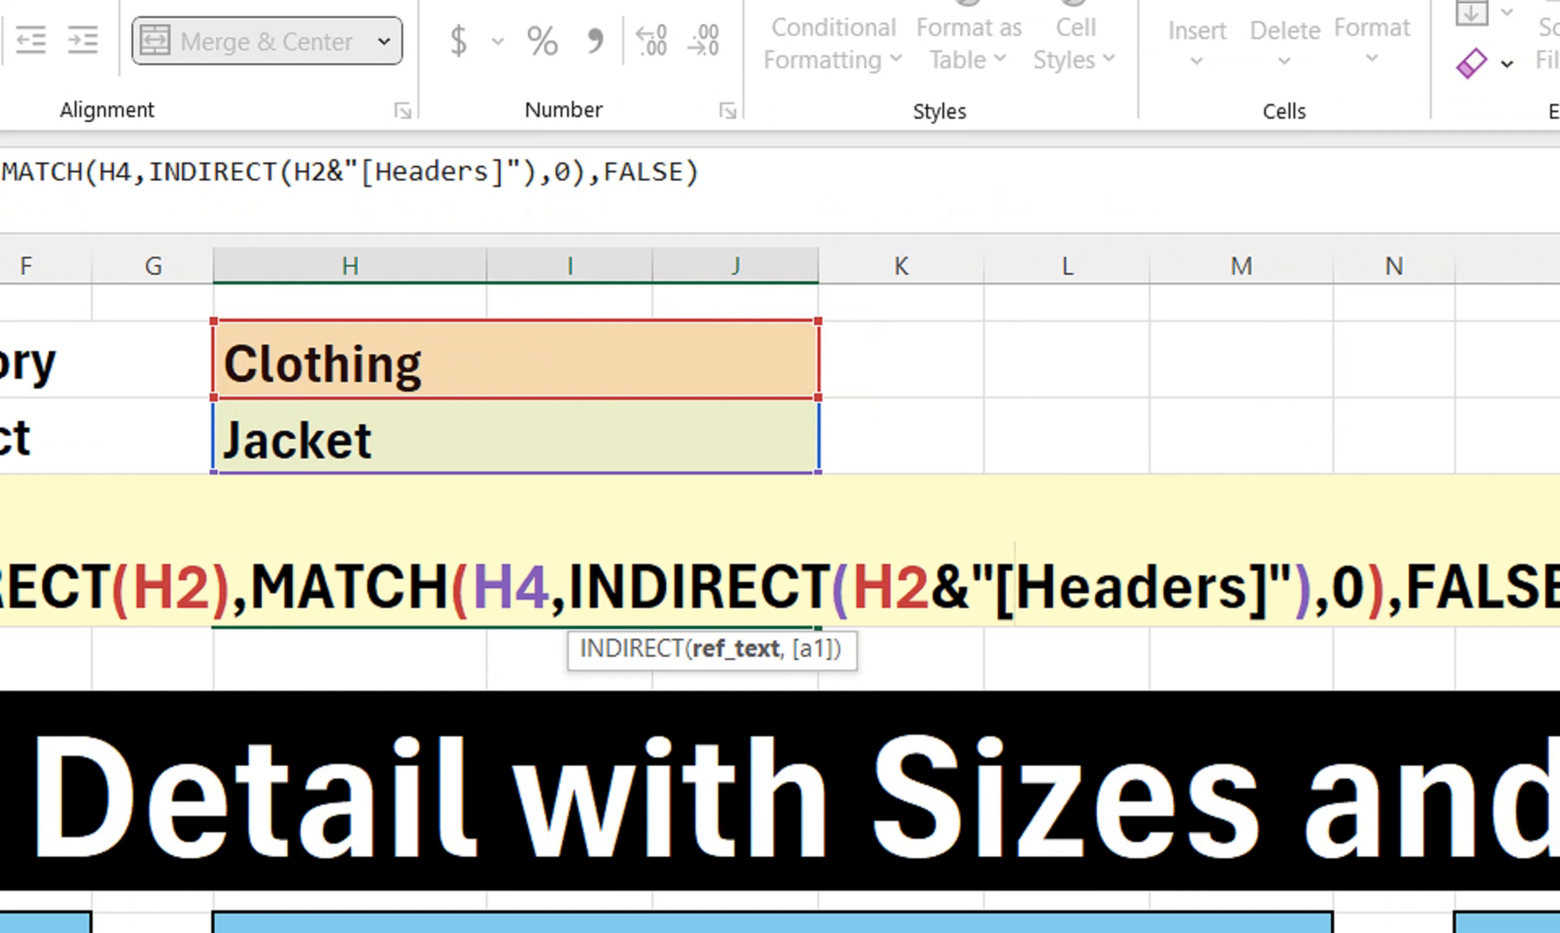
{"action": "type", "text": "#"}
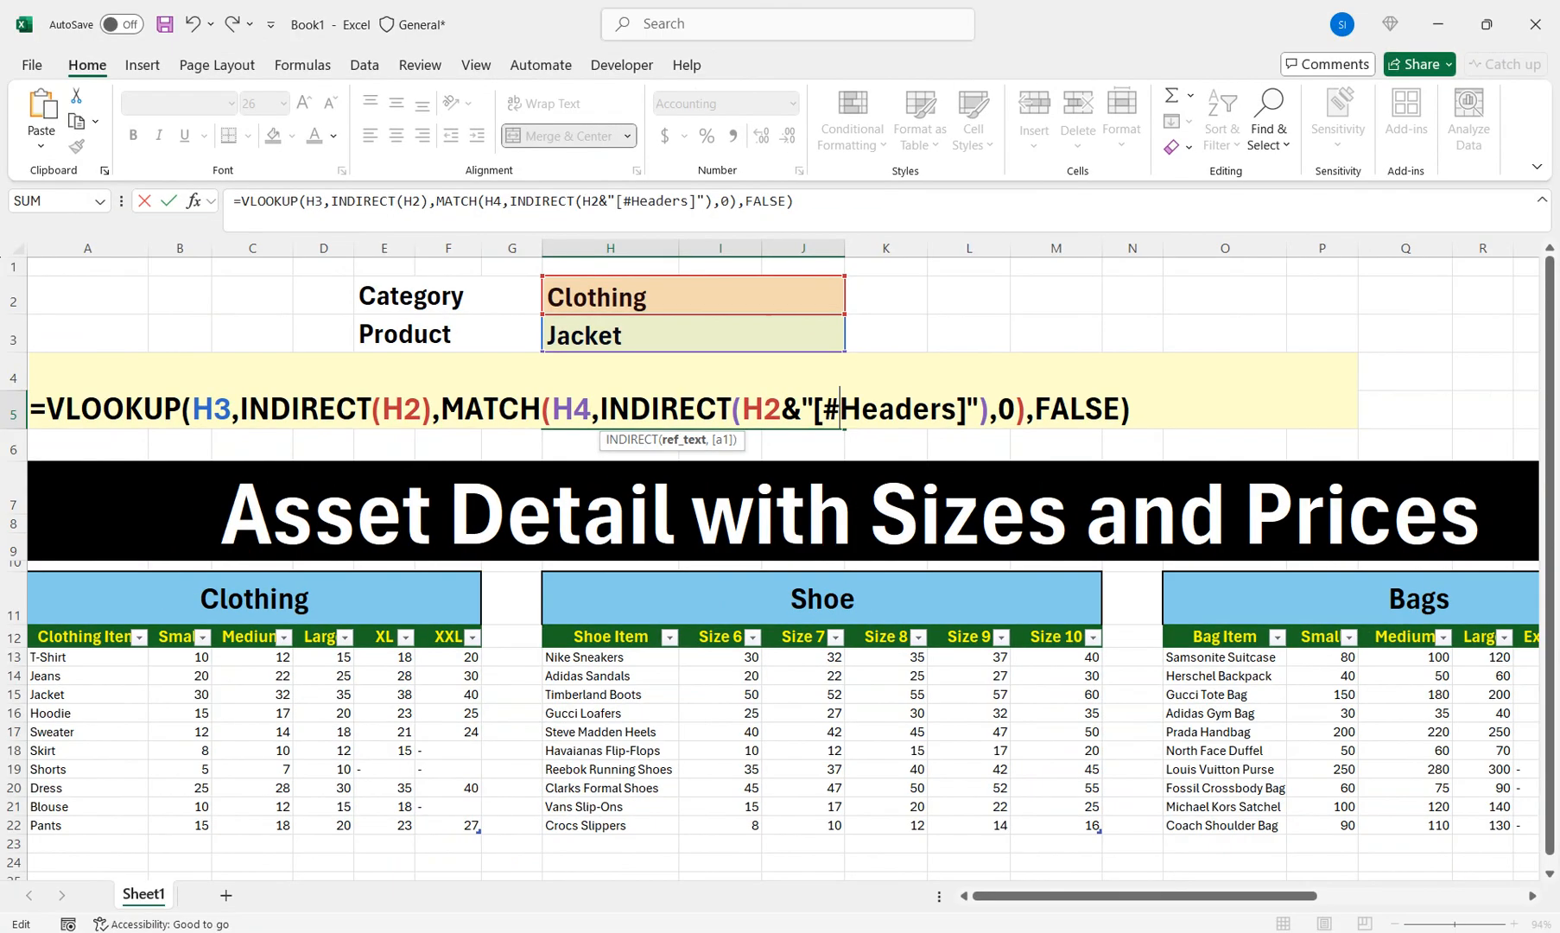
{"action": "key", "text": "Return"}
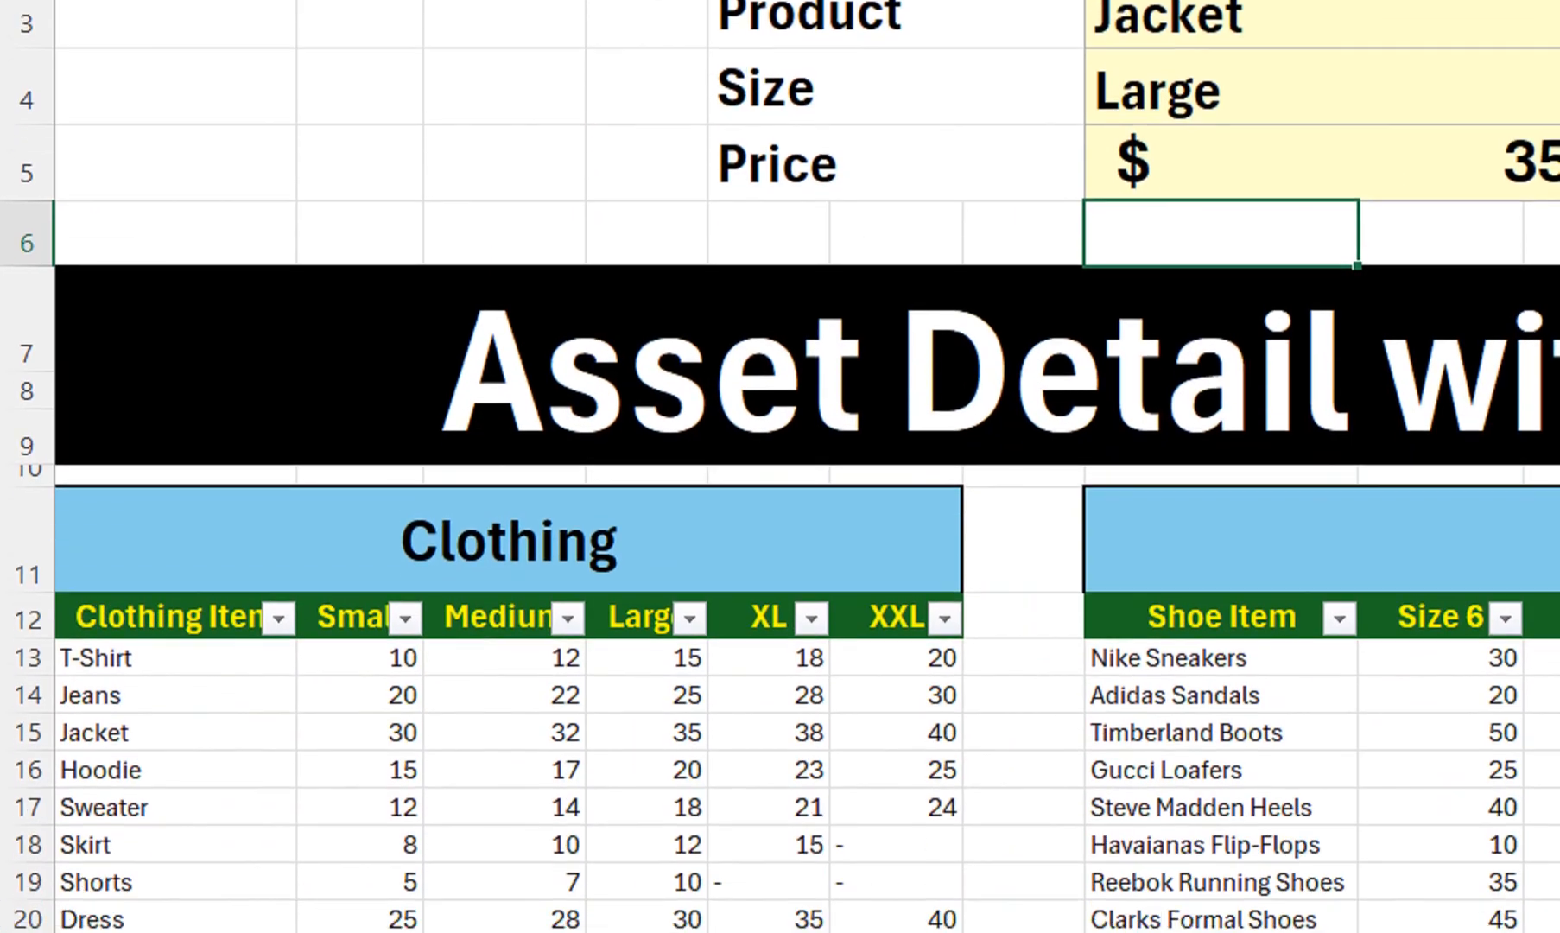
Confirm the Jacket Large price of 35, then try sizes XL ($38.00) and XXL ($40.00)
{"action": "left_click_drag", "start_coordinate": [175, 701], "coordinate": [657, 701]}
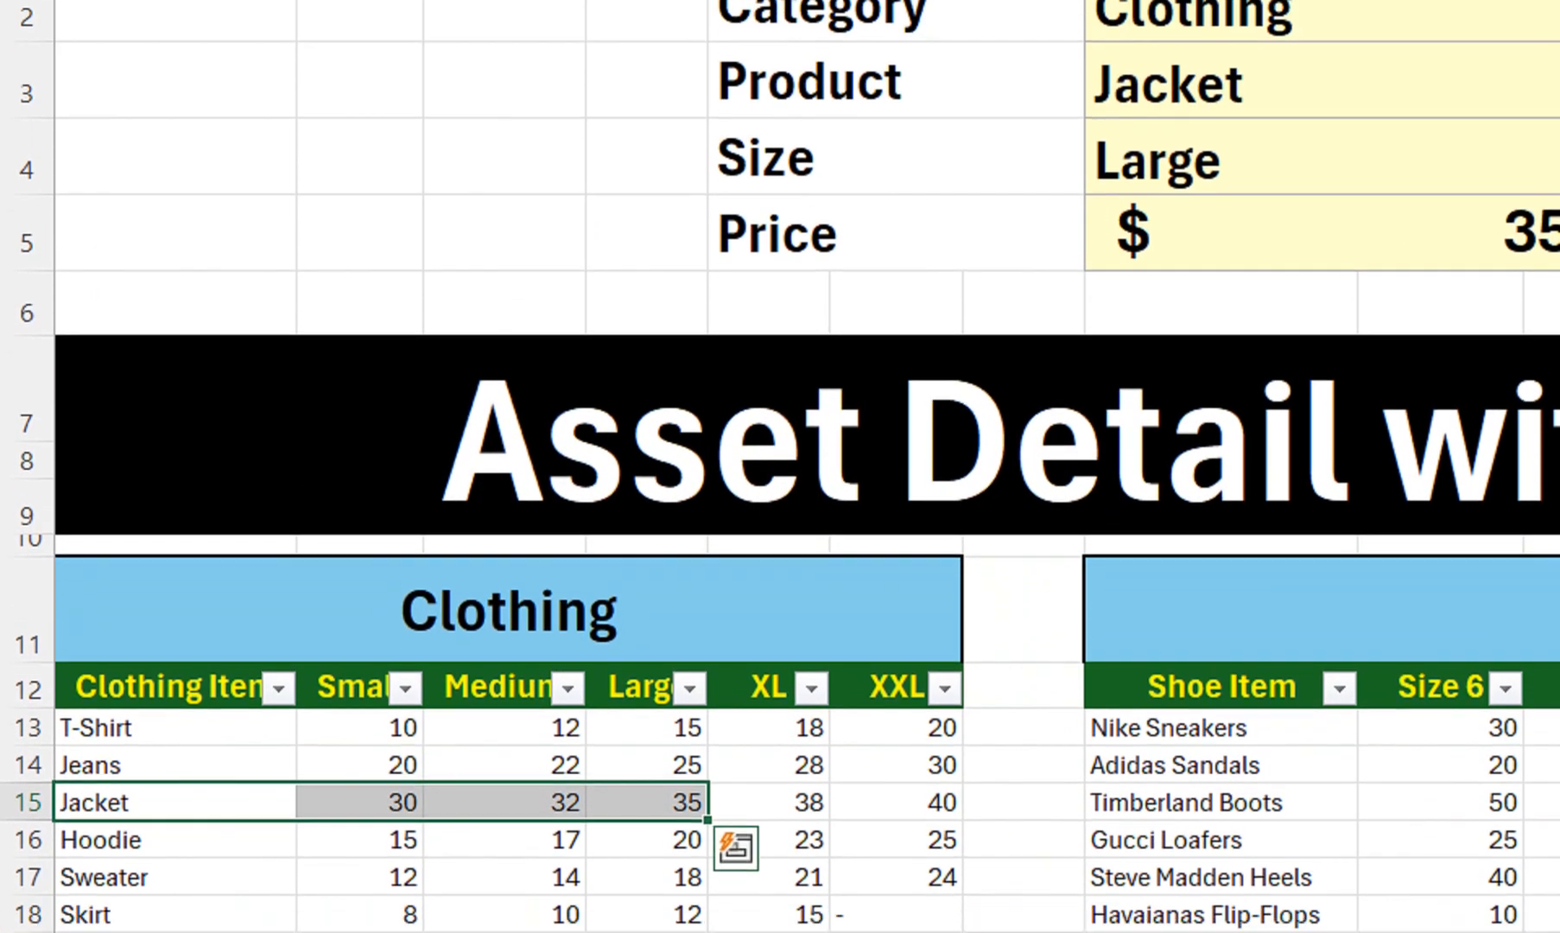
{"action": "scroll", "coordinate": [650, 704], "scroll_direction": "down", "scroll_amount": 1}
{"action": "left_click", "coordinate": [649, 704]}
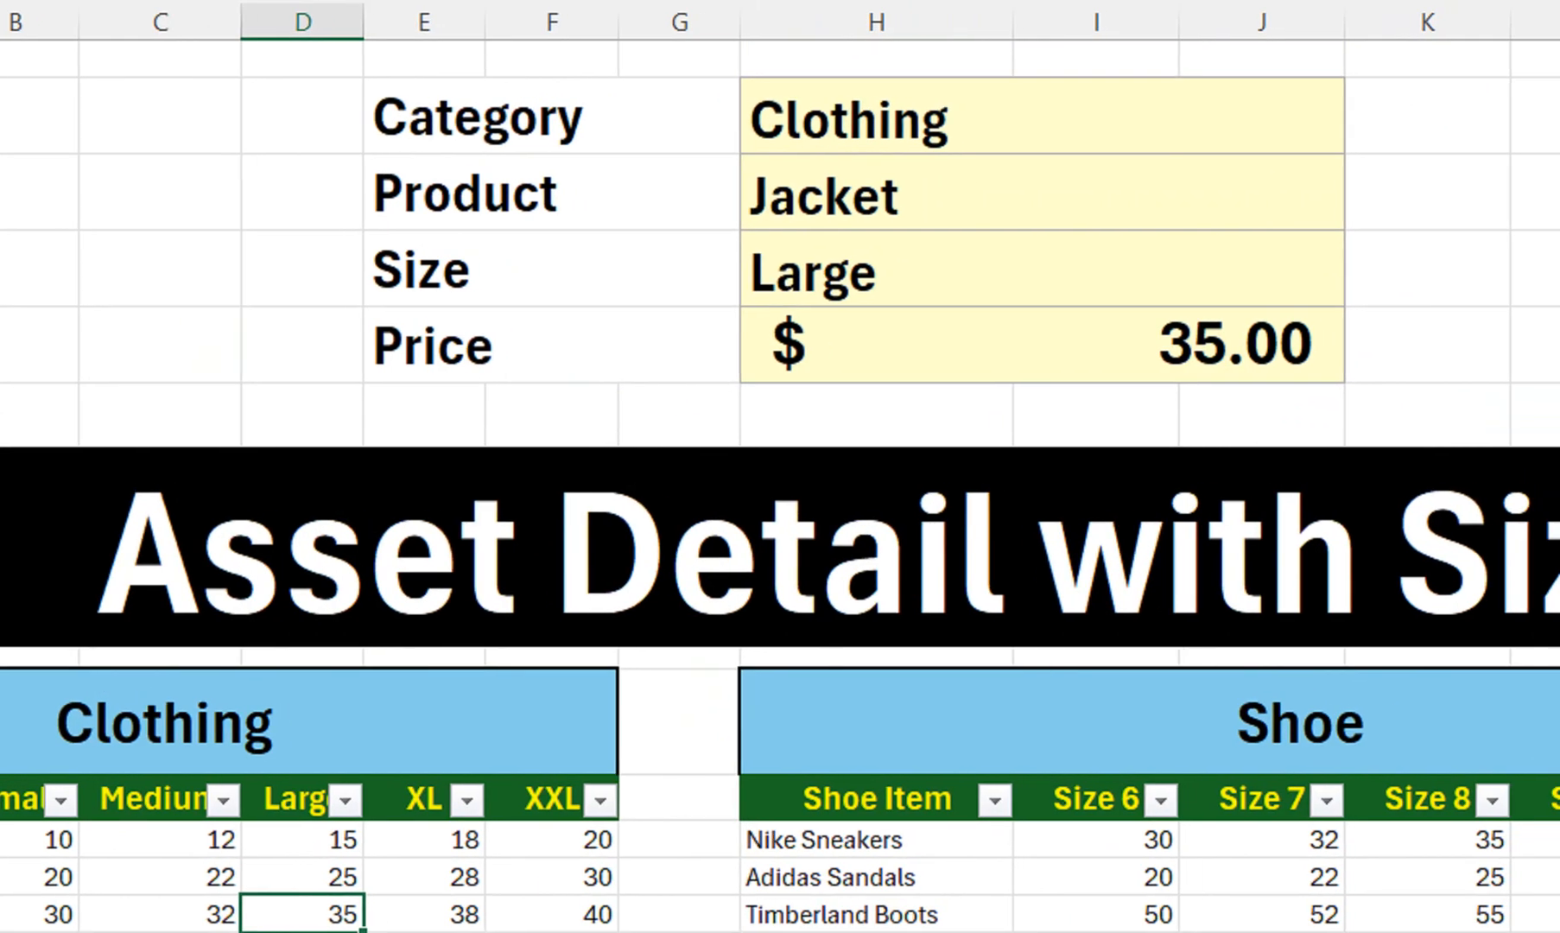
{"action": "left_click", "coordinate": [1348, 59]}
{"action": "left_click", "coordinate": [1321, 286]}
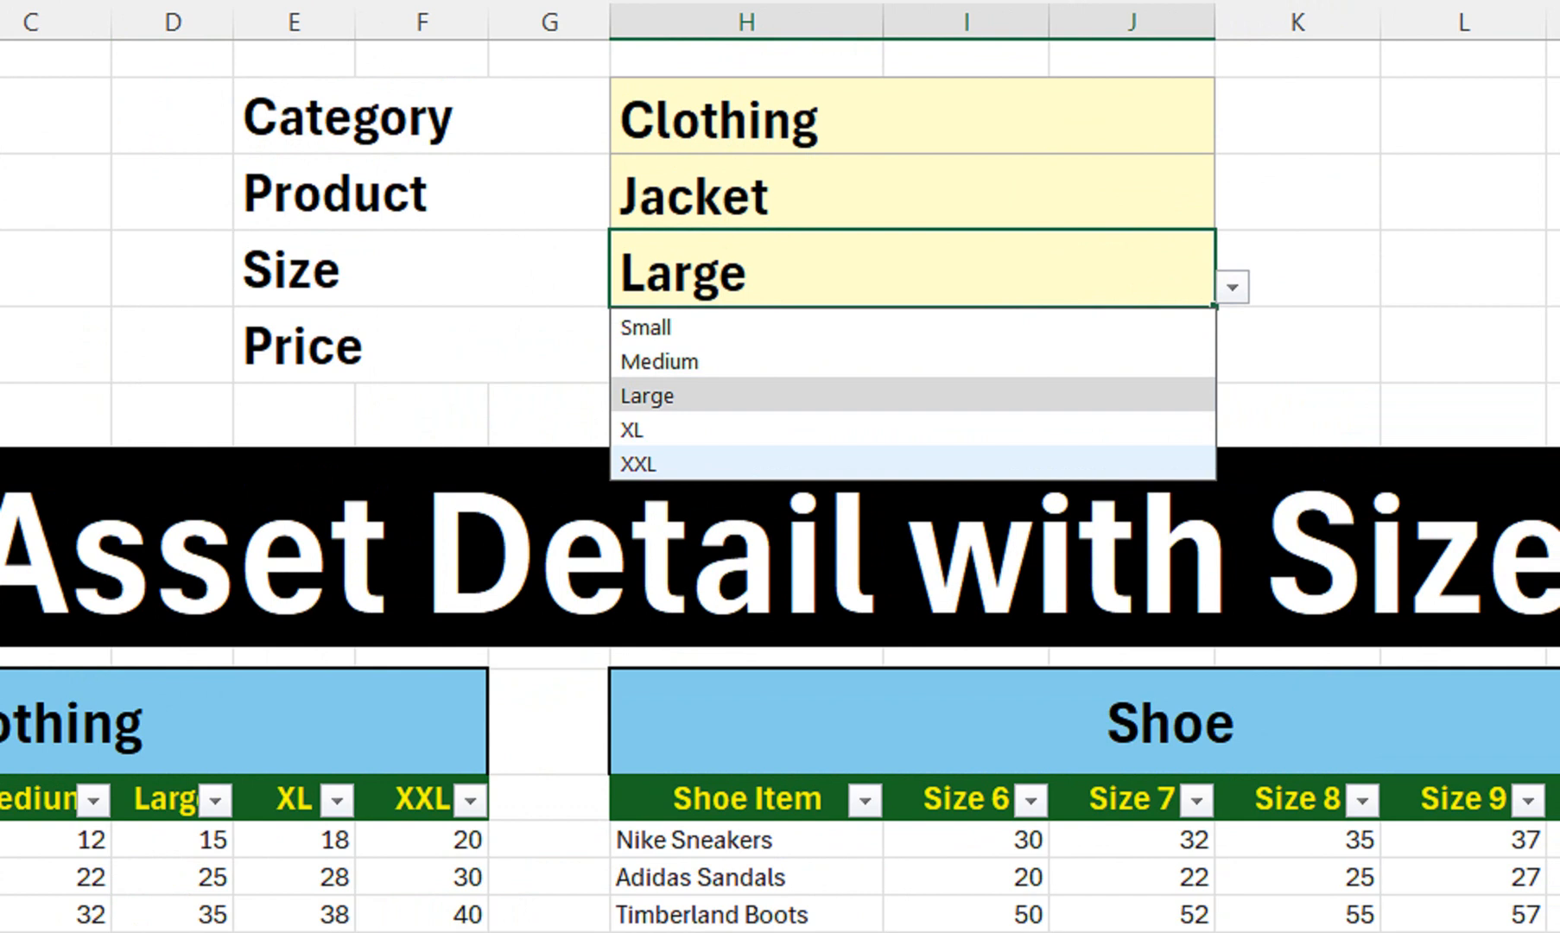
{"action": "left_click", "coordinate": [1123, 429]}
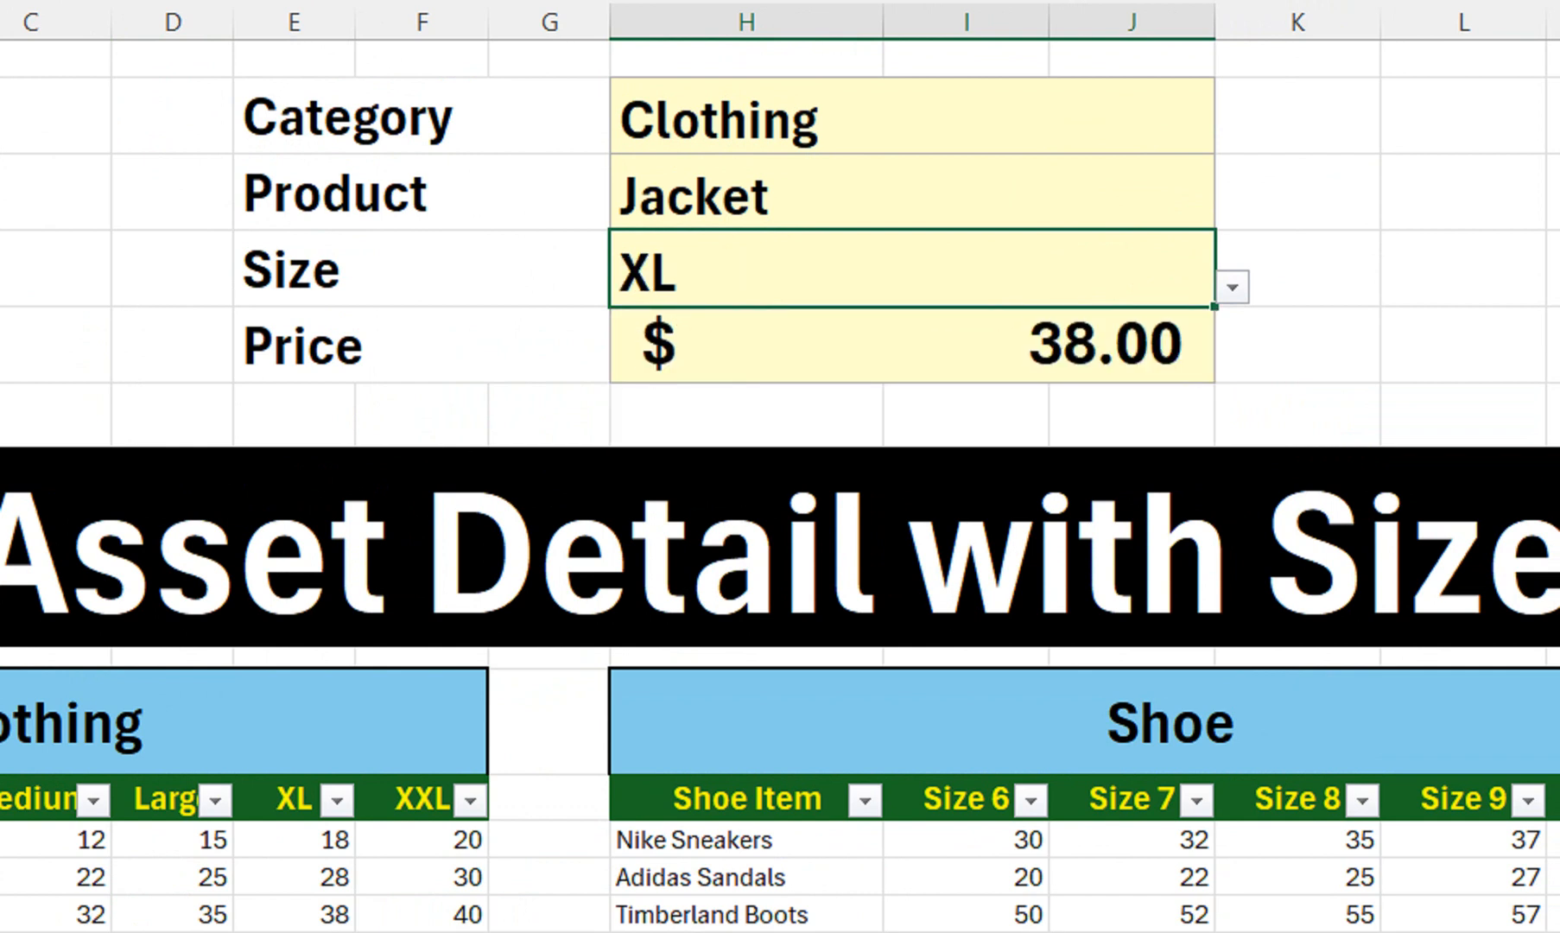
{"action": "left_click", "coordinate": [1232, 287]}
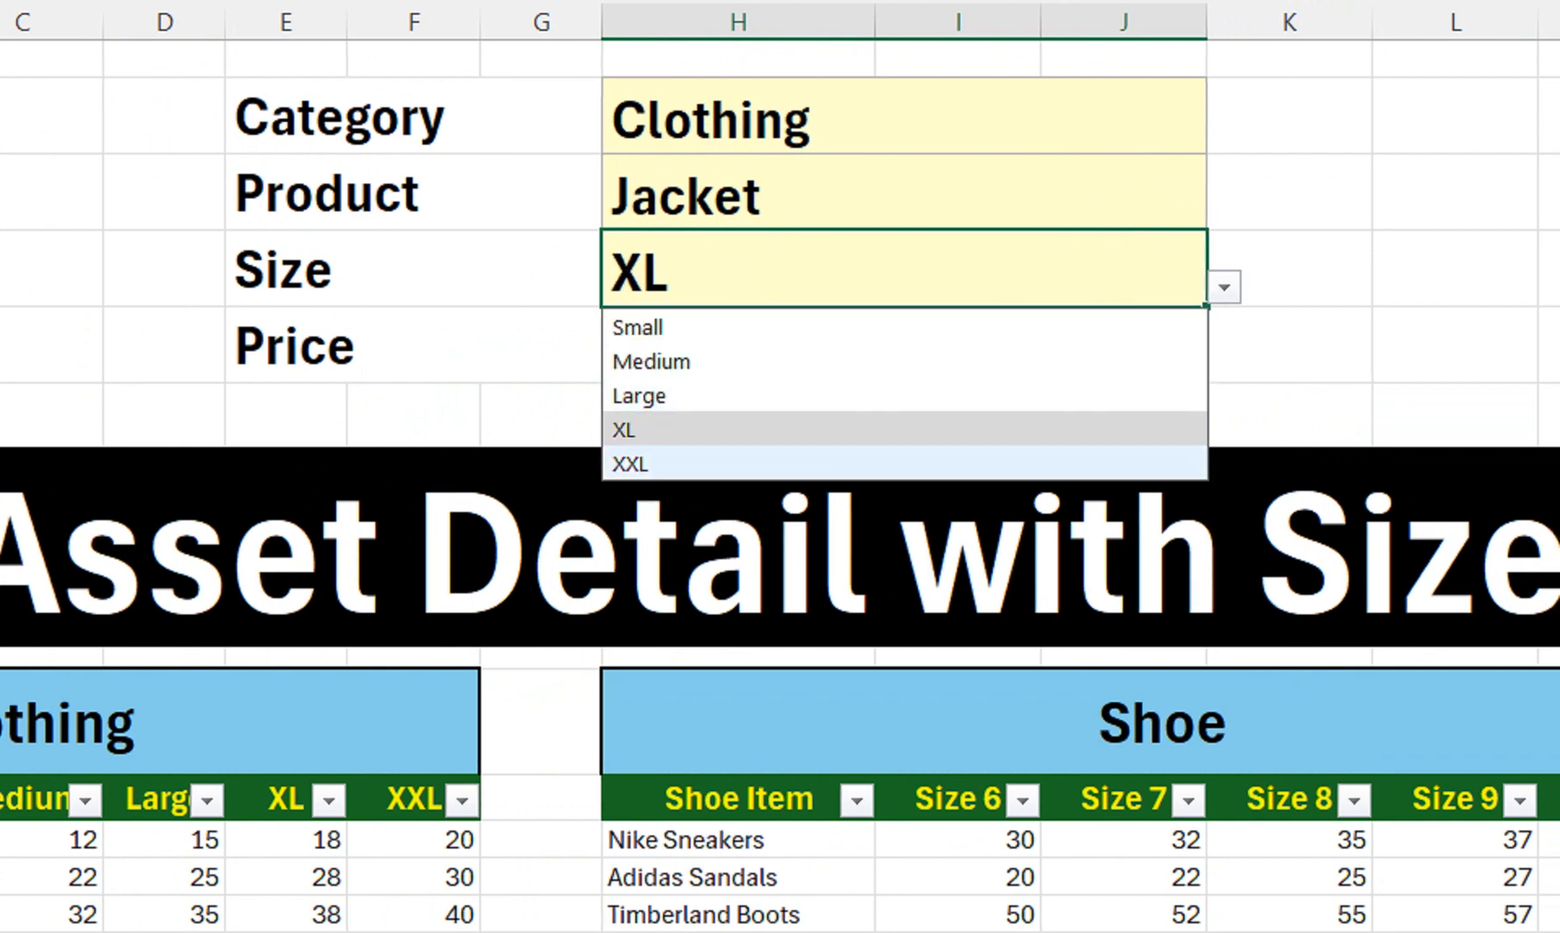
{"action": "left_click", "coordinate": [1123, 464]}
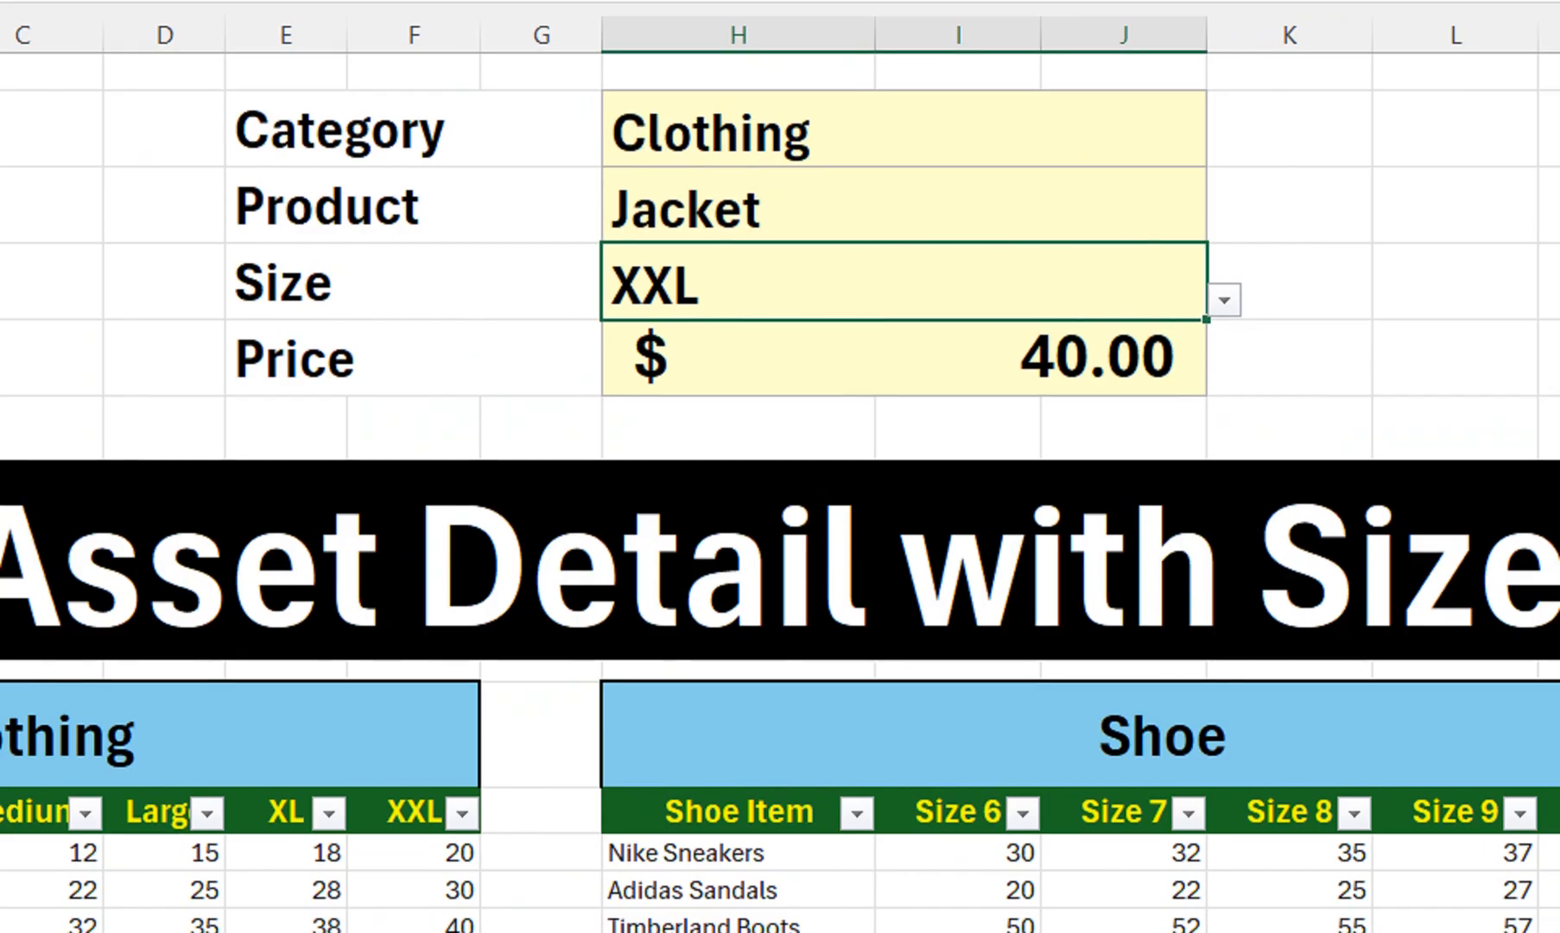
Switch the Category to Shoe, leaving the Jacket product yielding #N/A
{"action": "left_click", "coordinate": [1123, 118]}
{"action": "left_click", "coordinate": [1224, 134]}
{"action": "left_click", "coordinate": [1123, 301]}
{"action": "left_click", "coordinate": [1123, 289]}
{"action": "left_click", "coordinate": [1224, 303]}
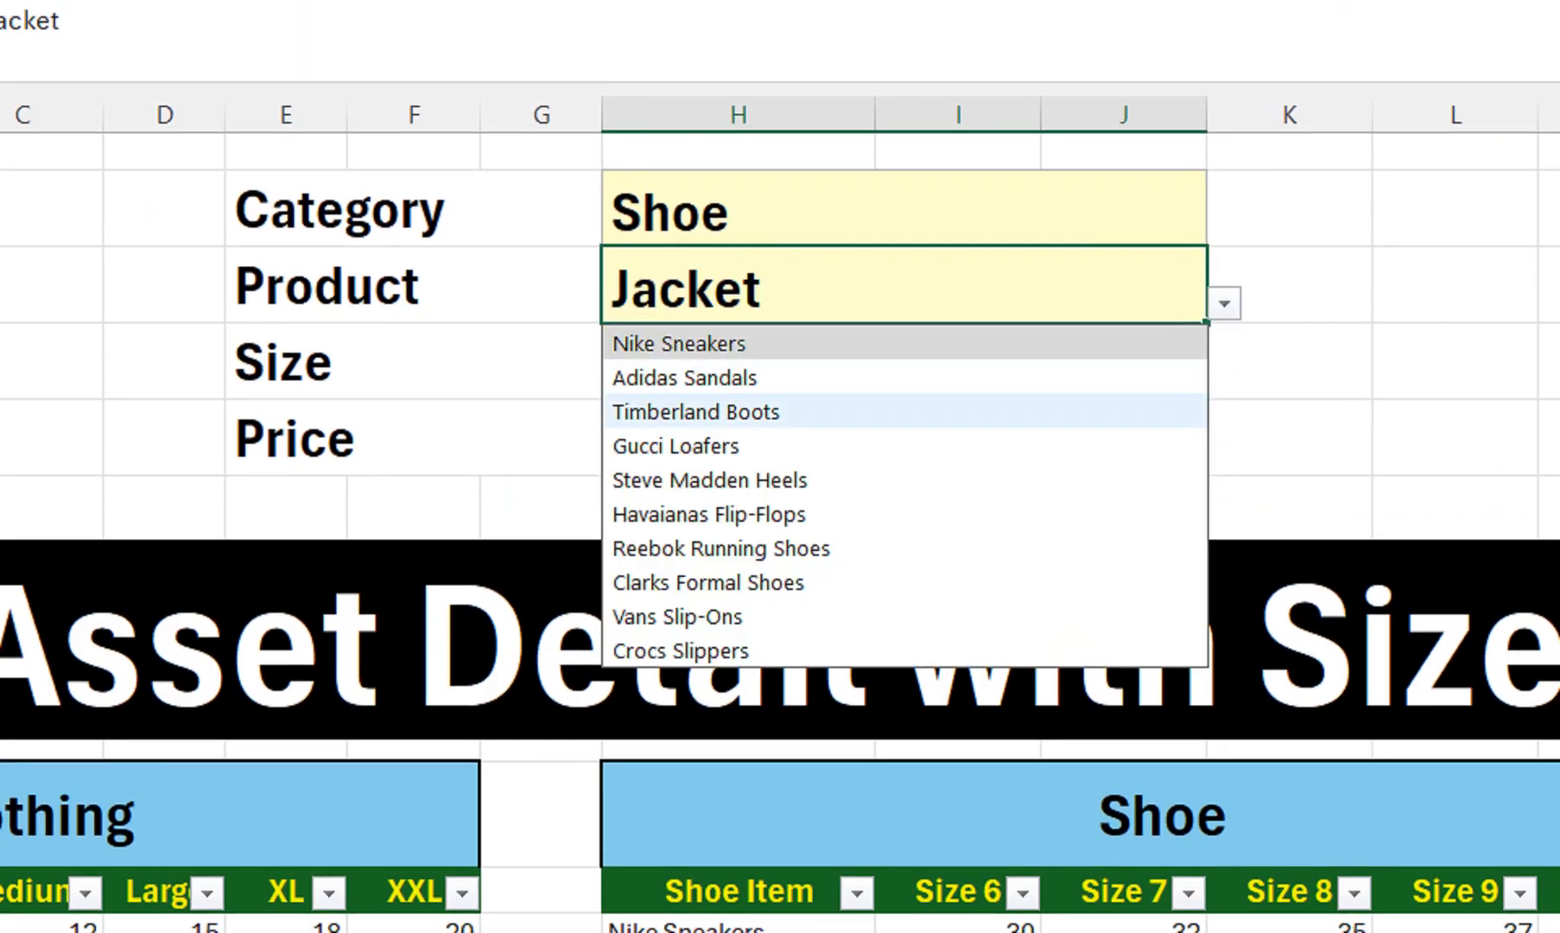
Choose Gucci Loafers in Size 9 and compare its price against the table
{"action": "left_click", "coordinate": [1123, 445]}
{"action": "left_click", "coordinate": [1123, 363]}
{"action": "left_click", "coordinate": [1224, 379]}
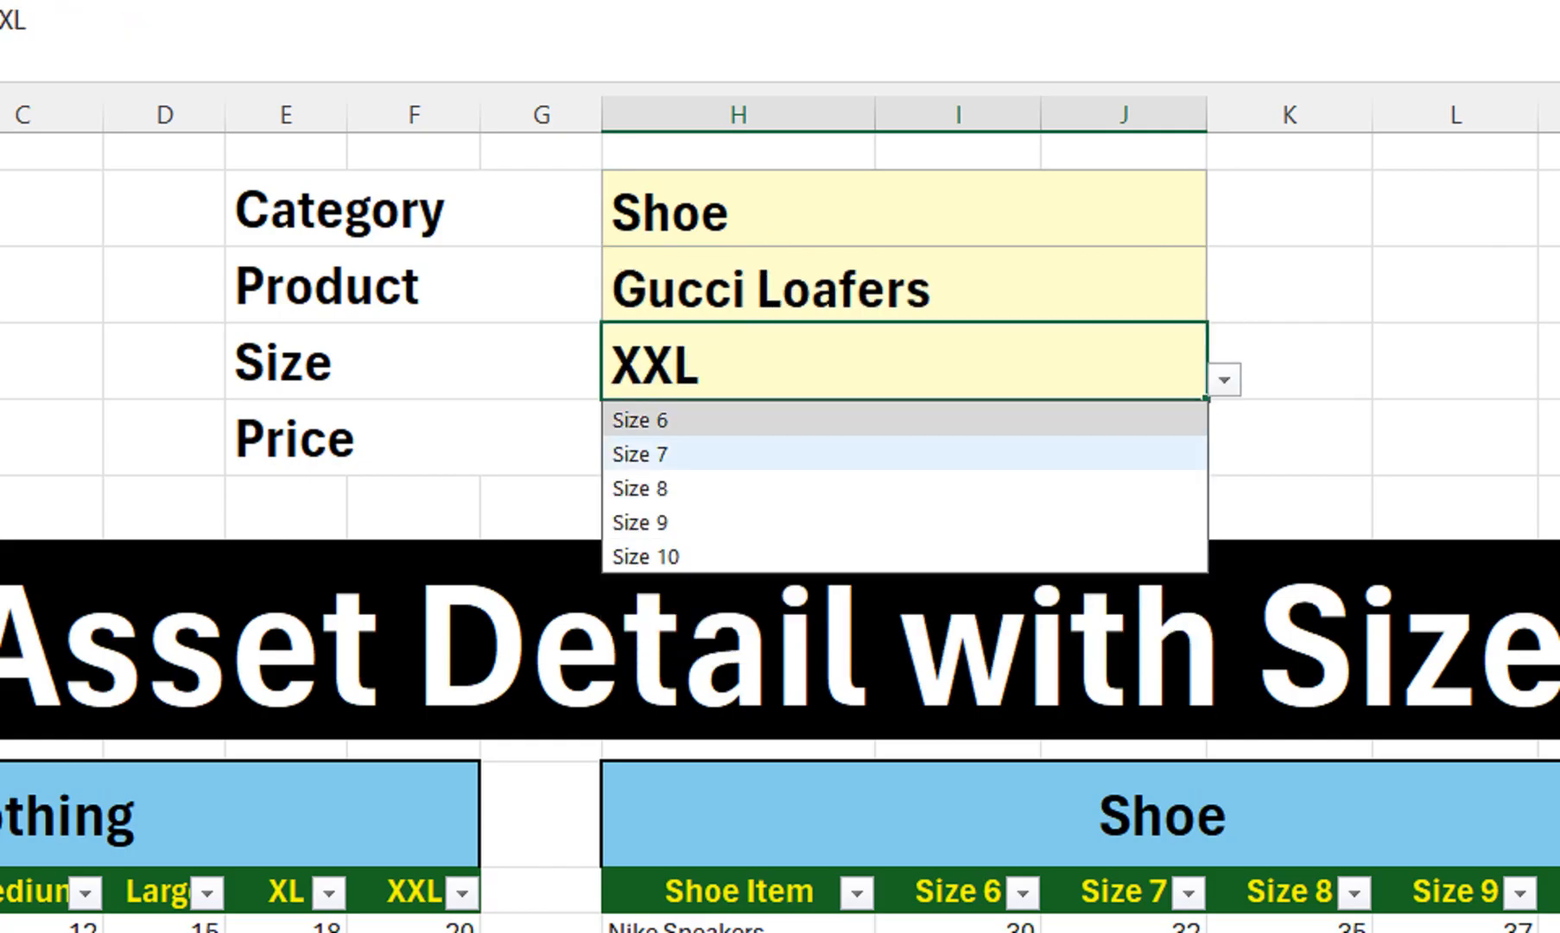
{"action": "left_click", "coordinate": [1123, 522]}
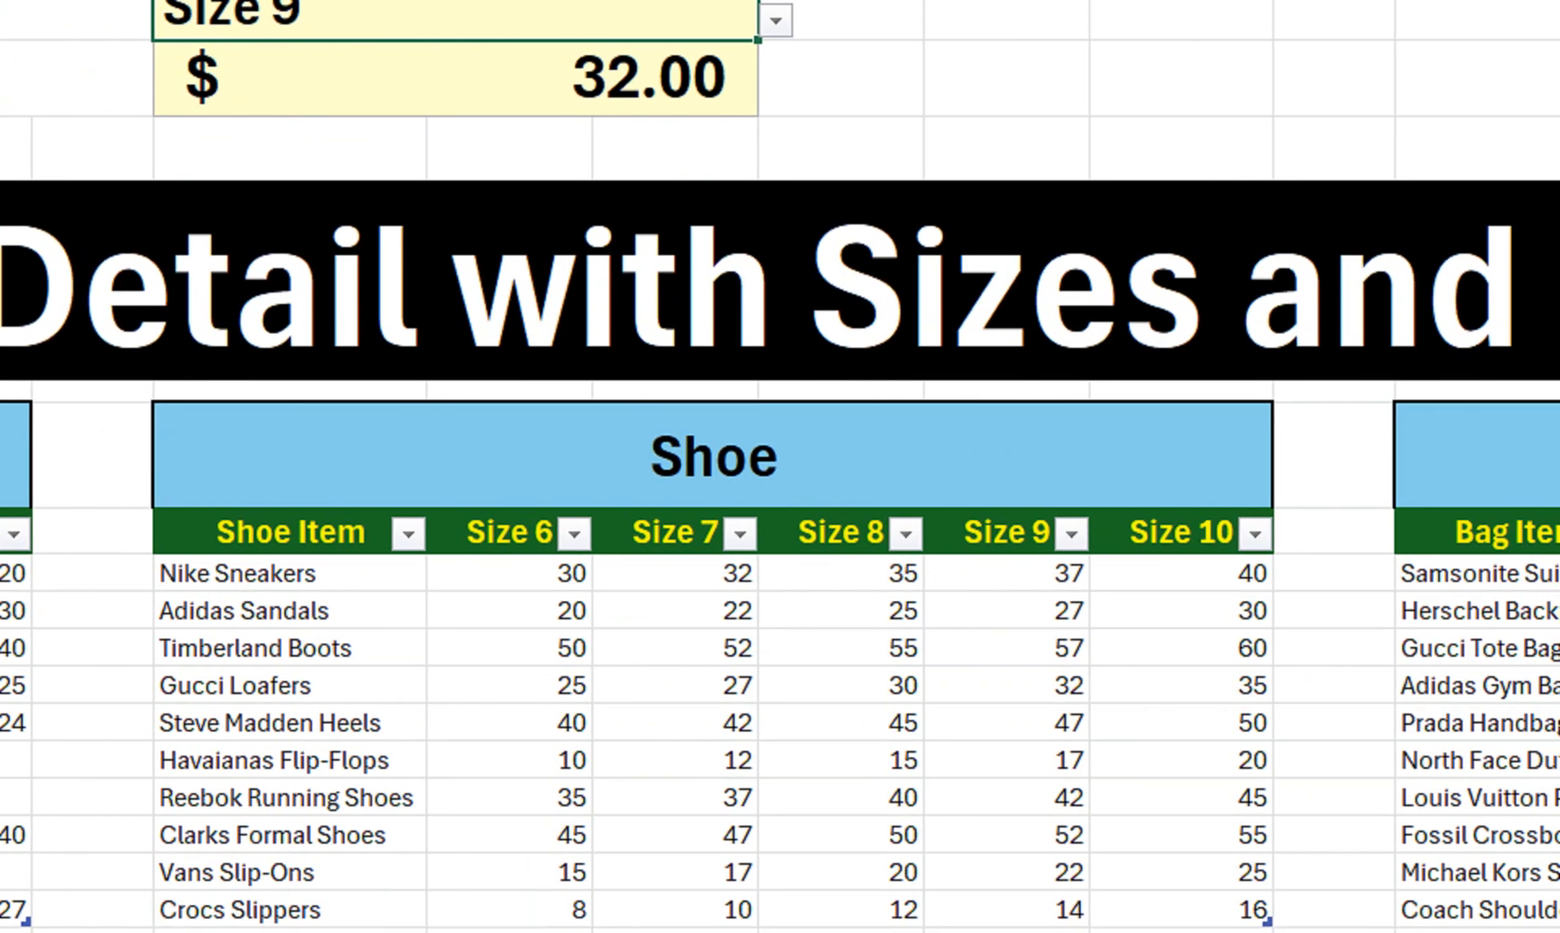
{"action": "left_click", "coordinate": [1036, 685]}
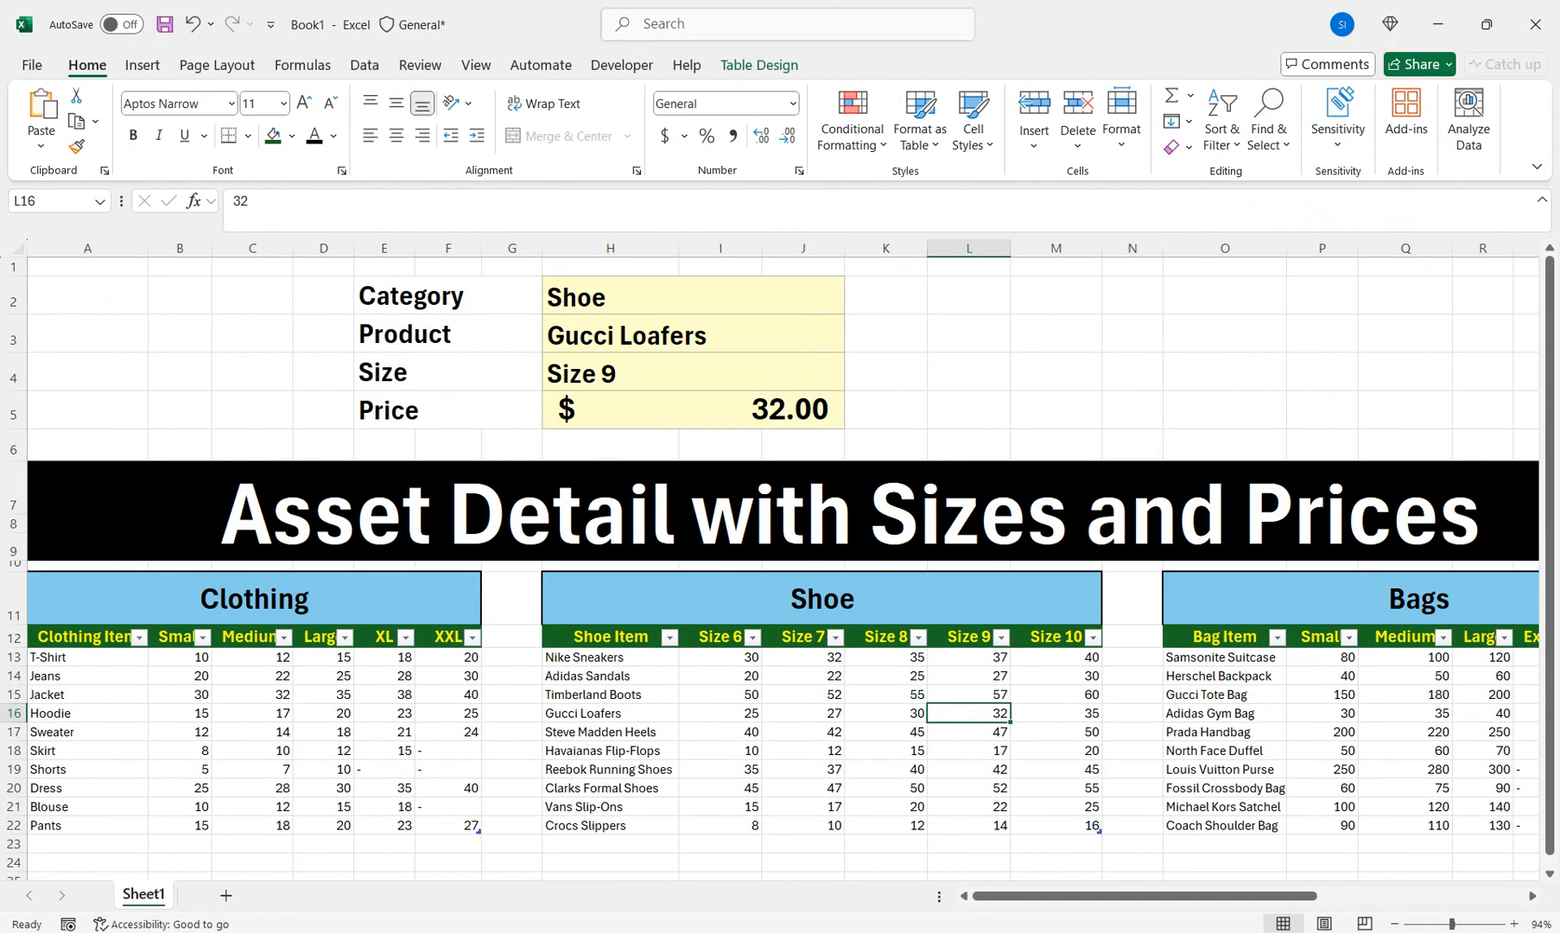
Change the Product to Crocs Slippers, giving $14.00, and inspect the Price lookup formula
{"action": "left_click", "coordinate": [693, 373]}
{"action": "left_click", "coordinate": [692, 335]}
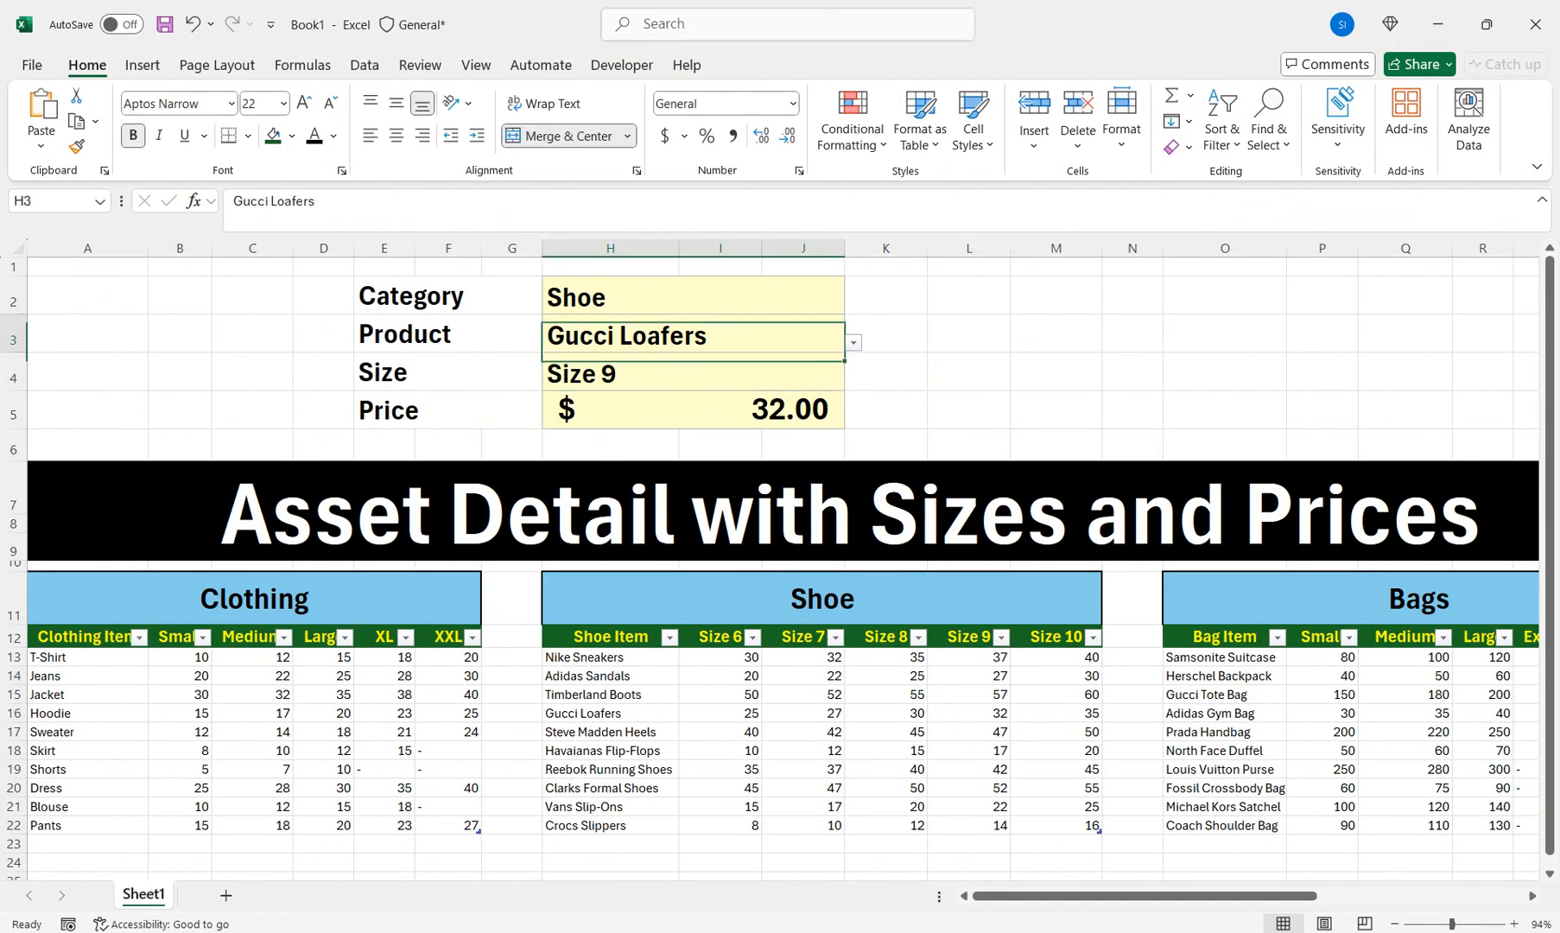
{"action": "left_click", "coordinate": [885, 334]}
{"action": "left_click", "coordinate": [734, 334]}
{"action": "left_click", "coordinate": [853, 343]}
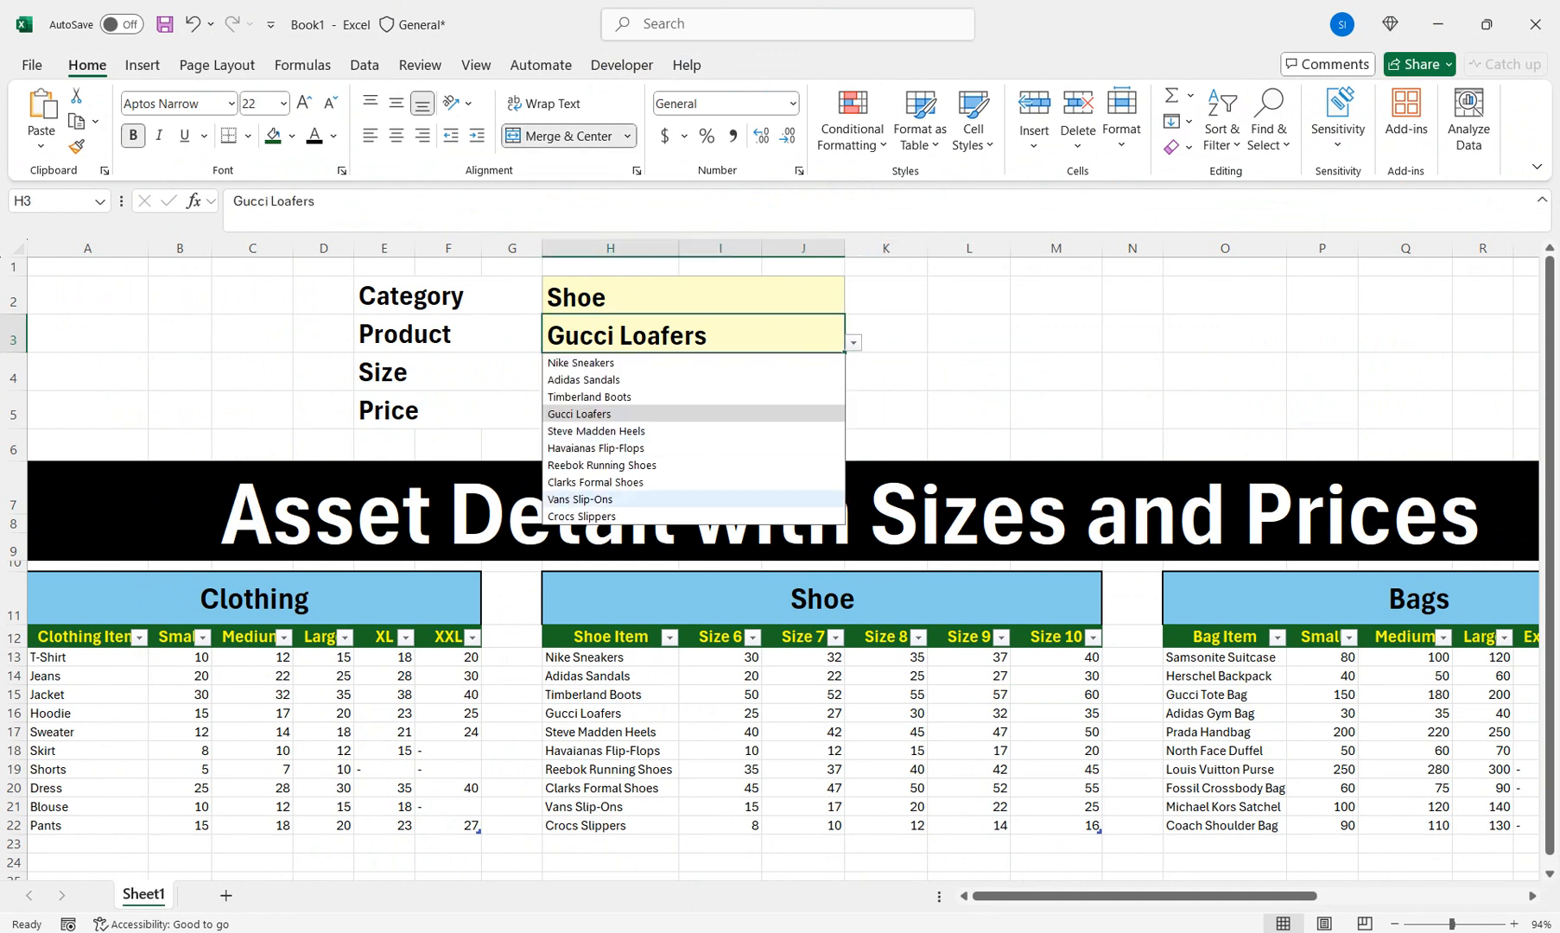
{"action": "left_click", "coordinate": [691, 516]}
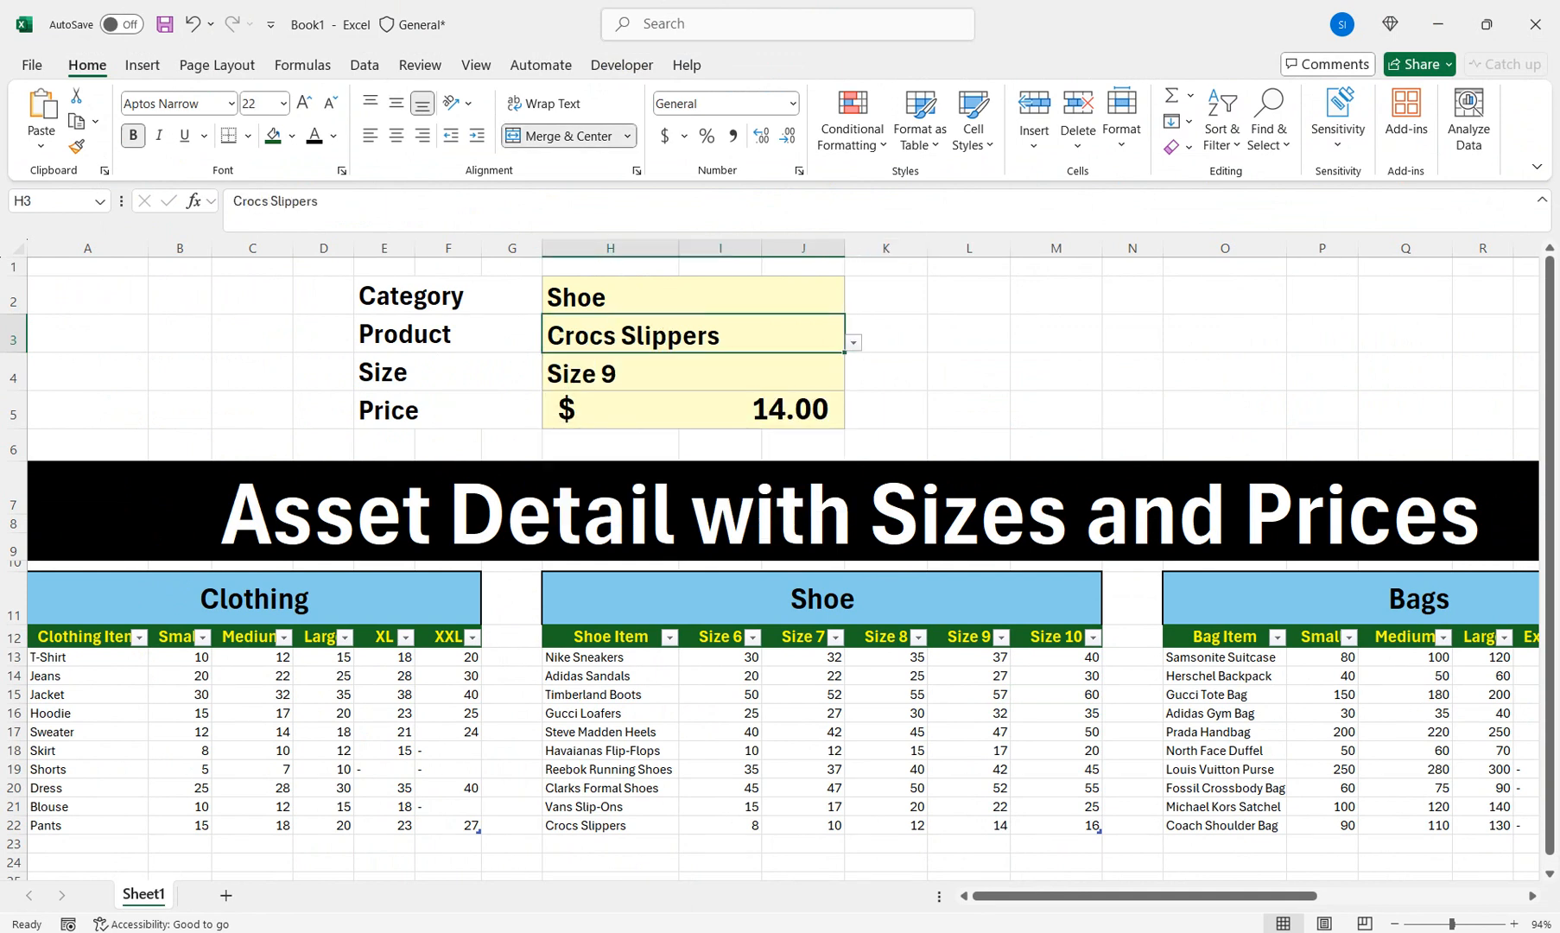
{"action": "left_click", "coordinate": [693, 410]}
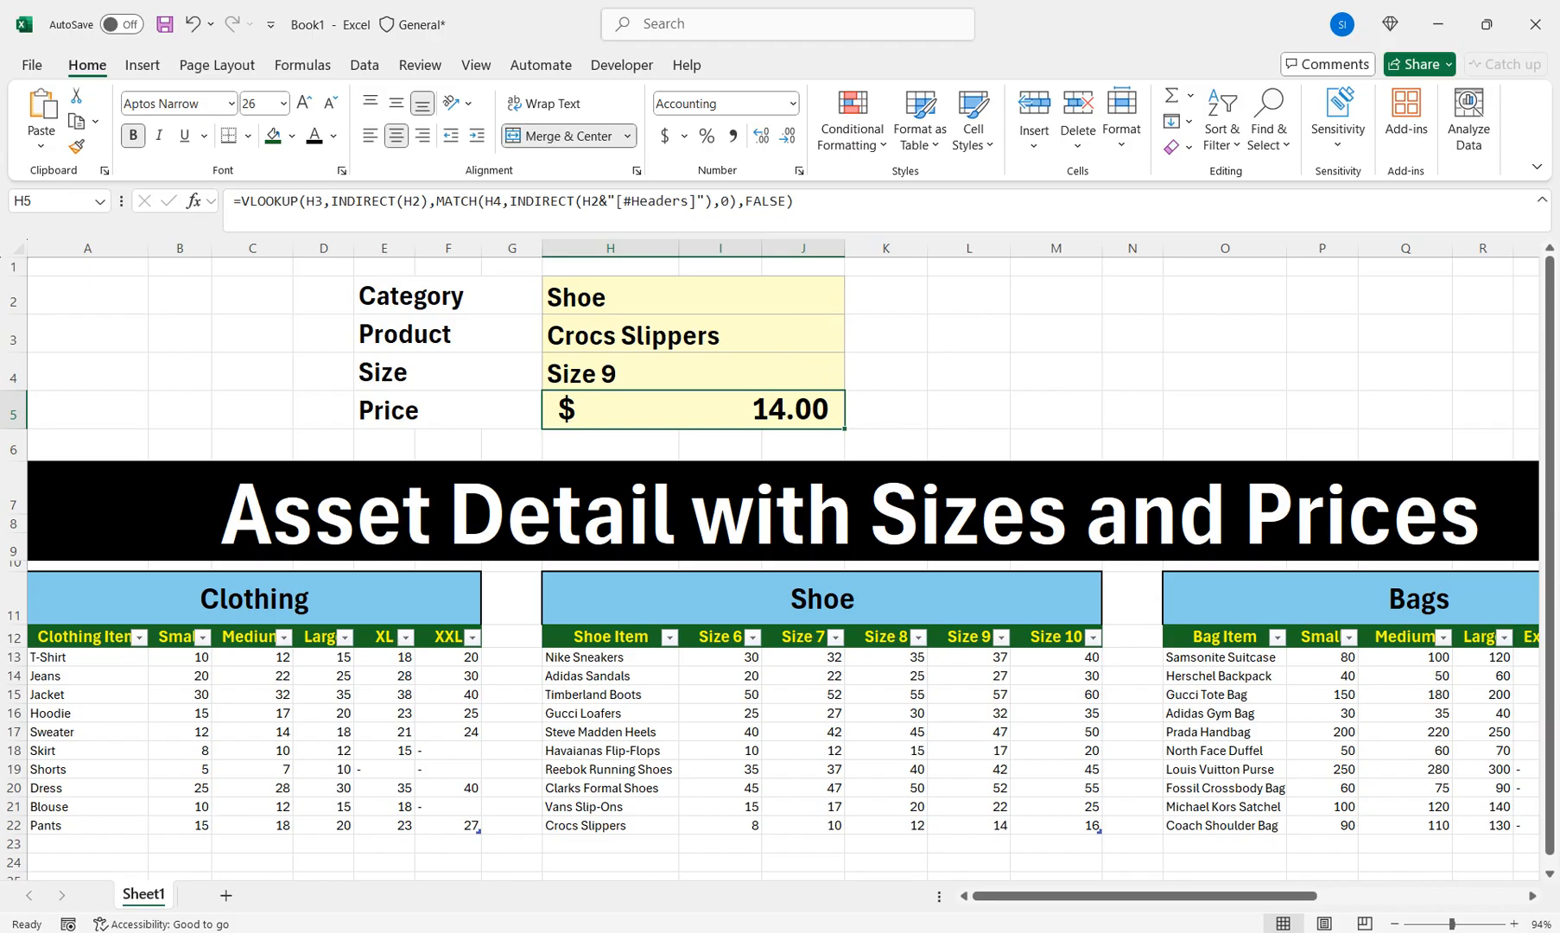
Select Bags, Adidas Gym Bag and size Medium in the drop-downs
{"action": "left_click", "coordinate": [734, 297]}
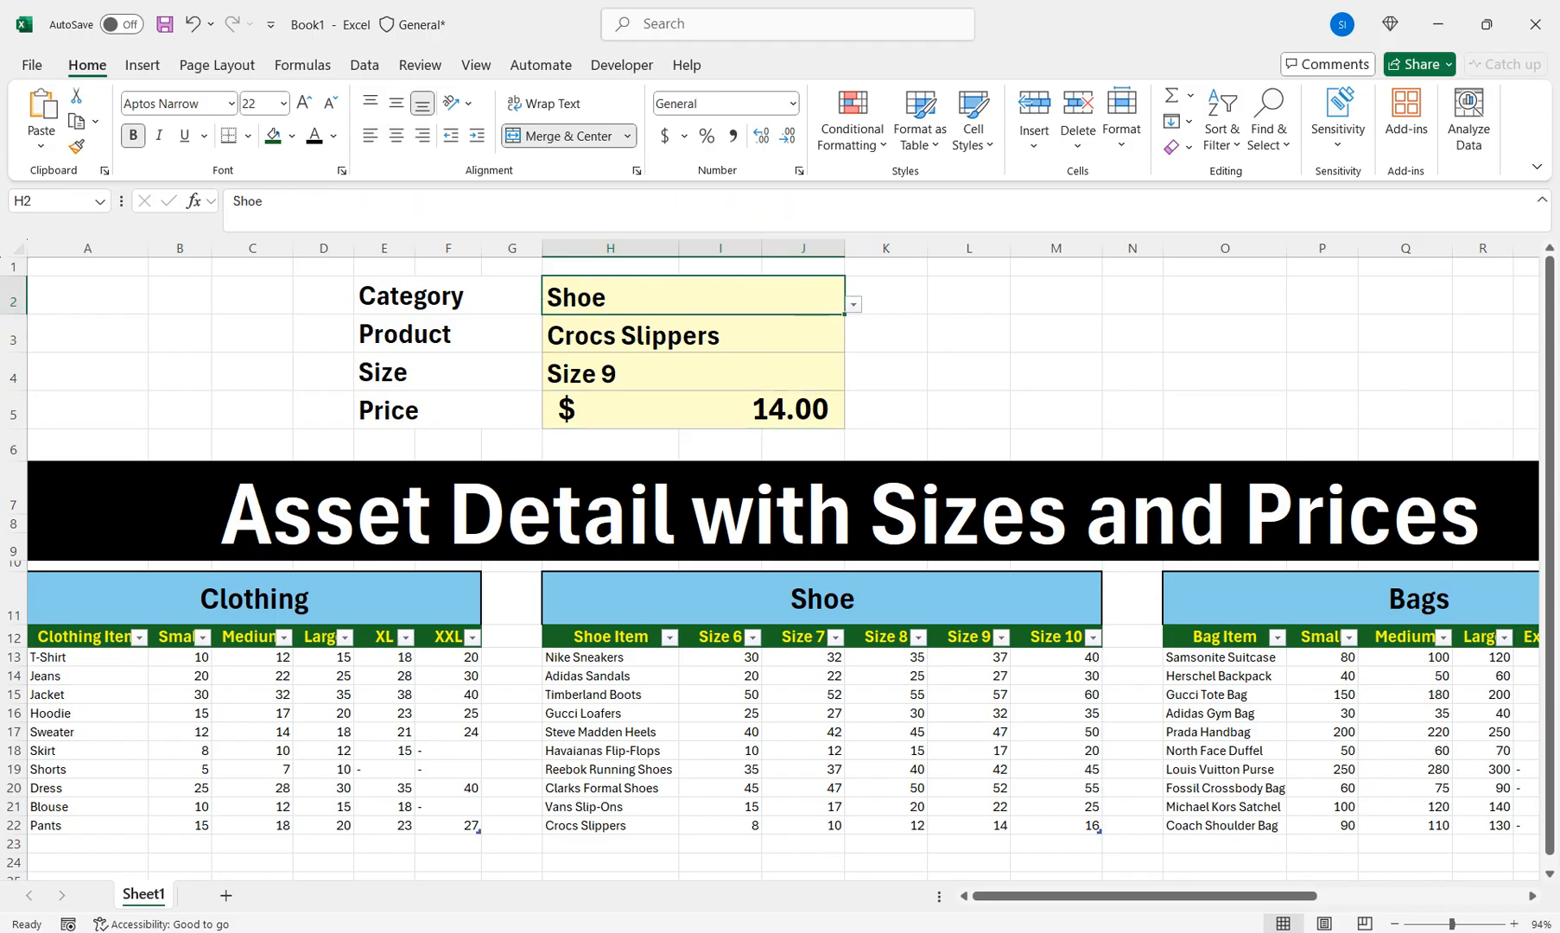
{"action": "left_click", "coordinate": [853, 305]}
{"action": "key", "text": "Down"}
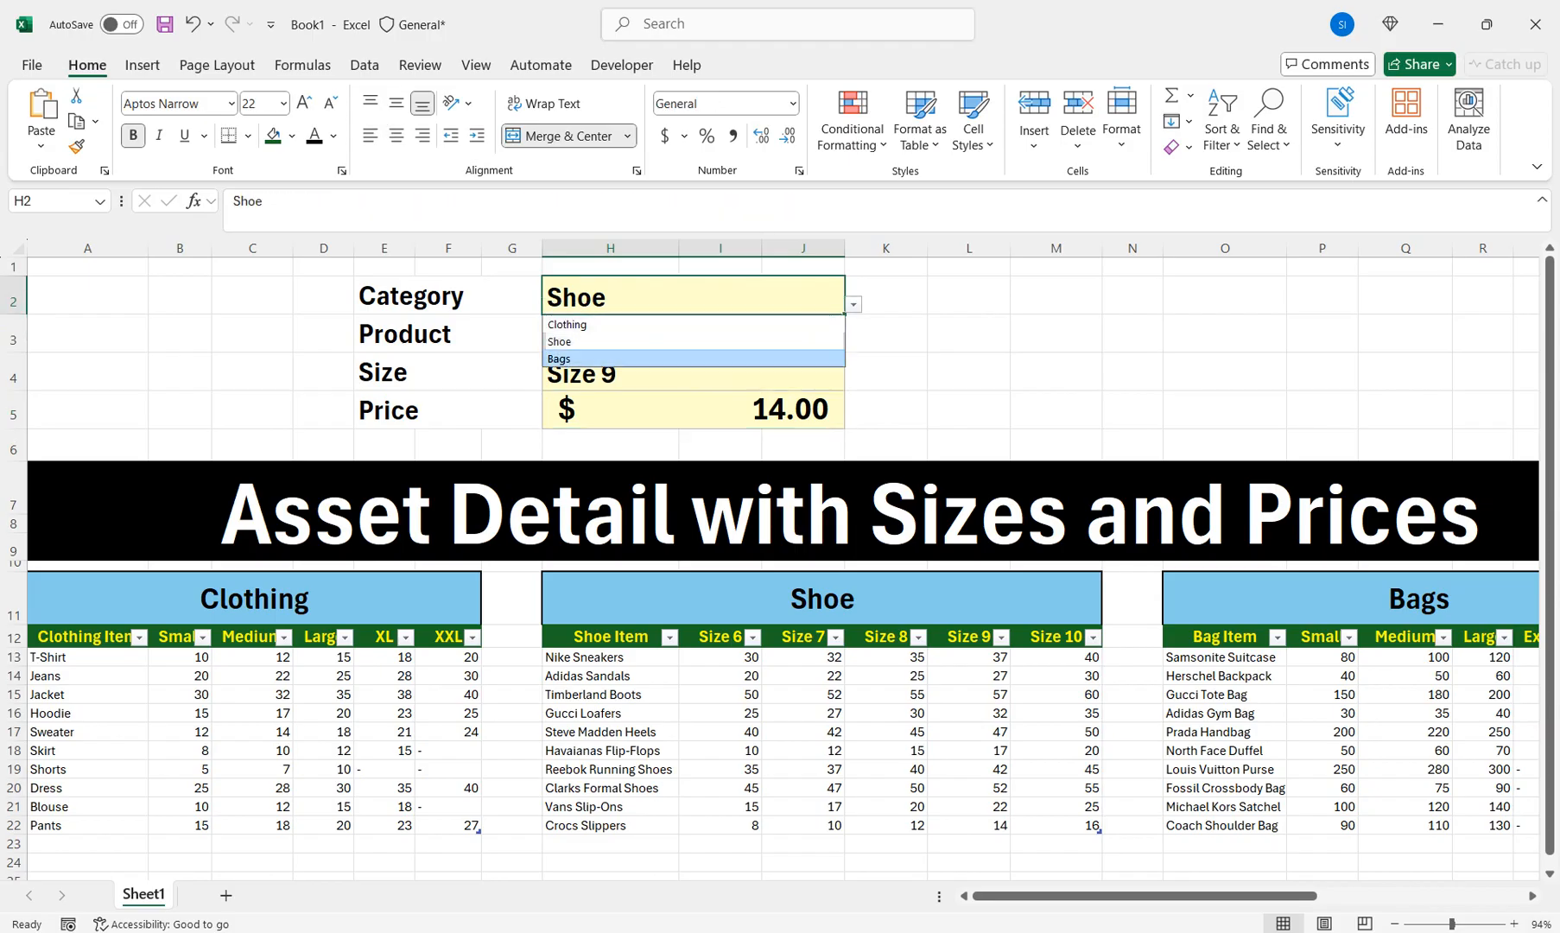
{"action": "key", "text": "Return"}
{"action": "left_click", "coordinate": [854, 343]}
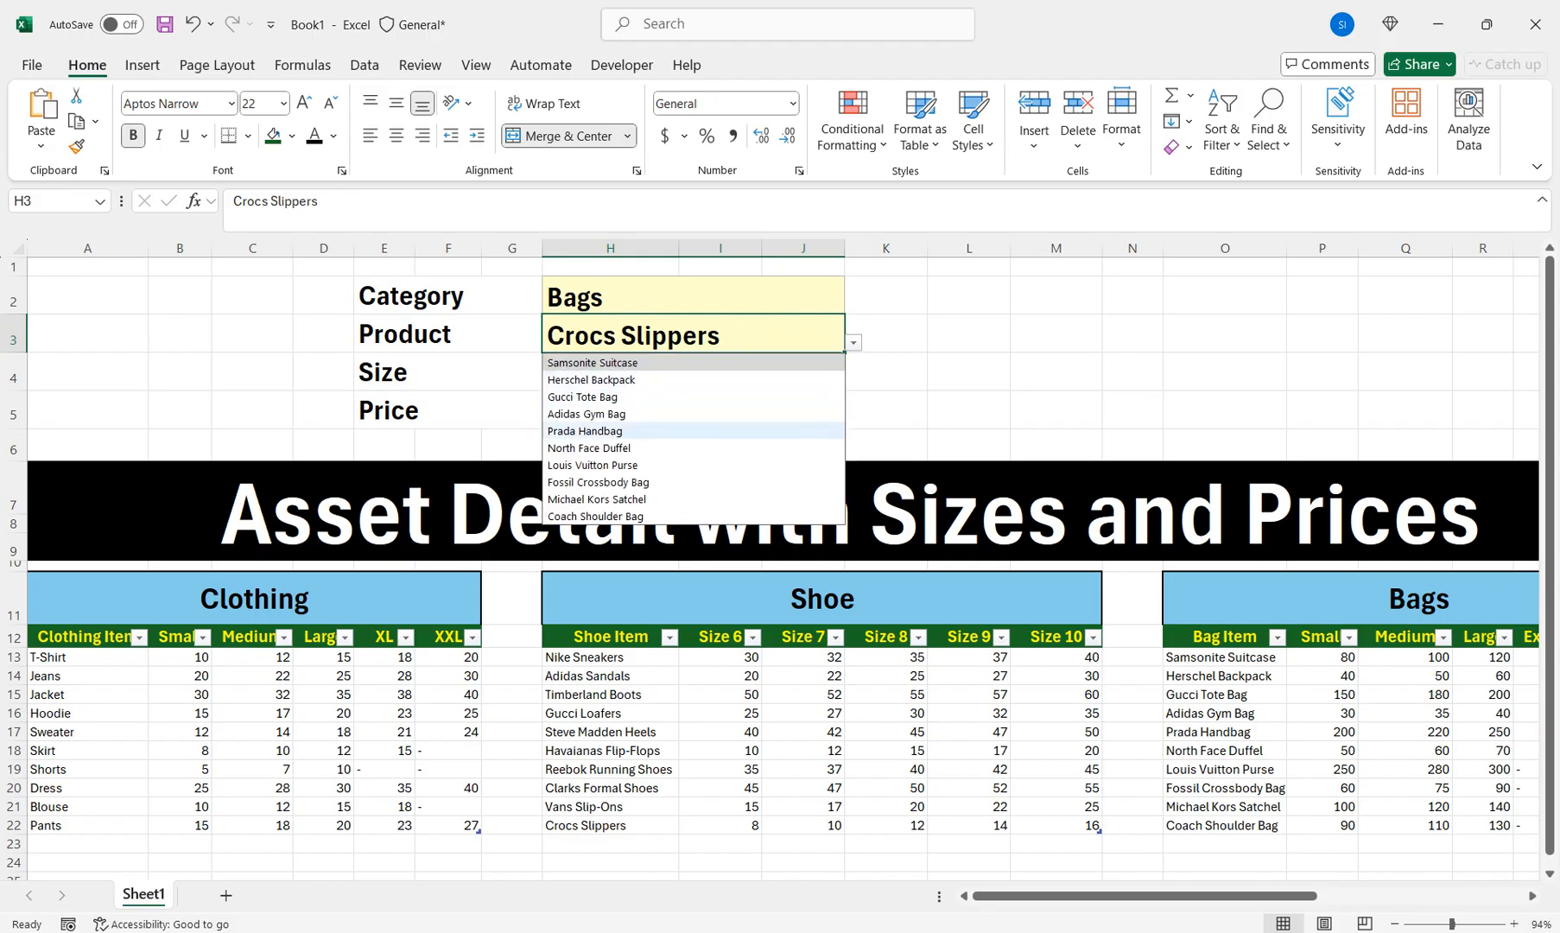
{"action": "left_click", "coordinate": [587, 414]}
{"action": "key", "text": "Return"}
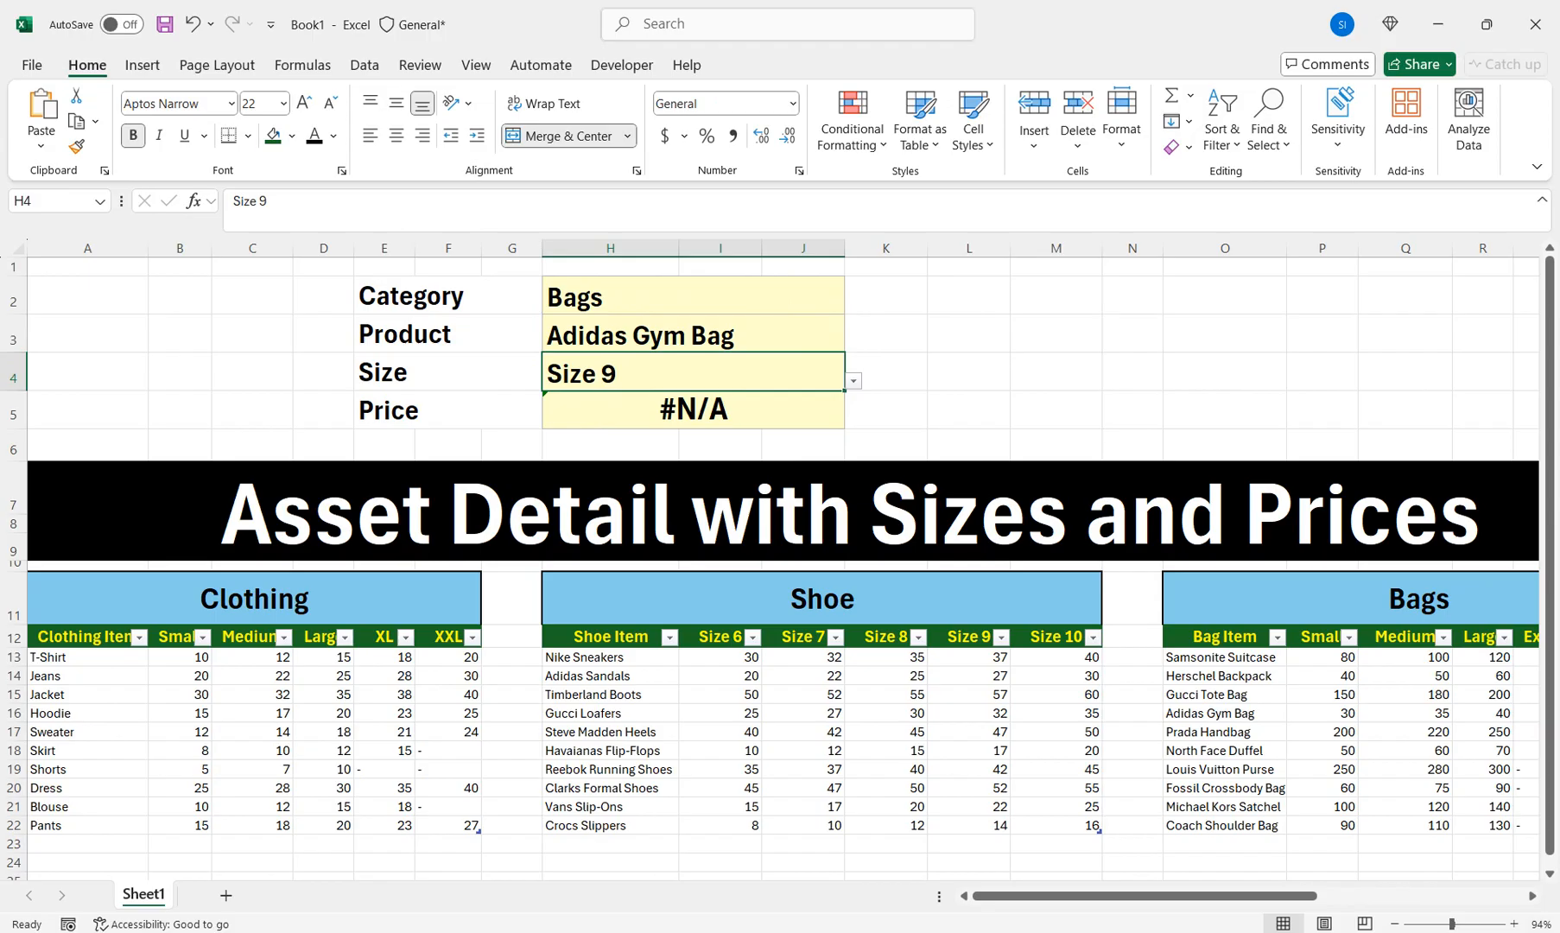
{"action": "left_click", "coordinate": [854, 381]}
{"action": "left_click", "coordinate": [586, 418]}
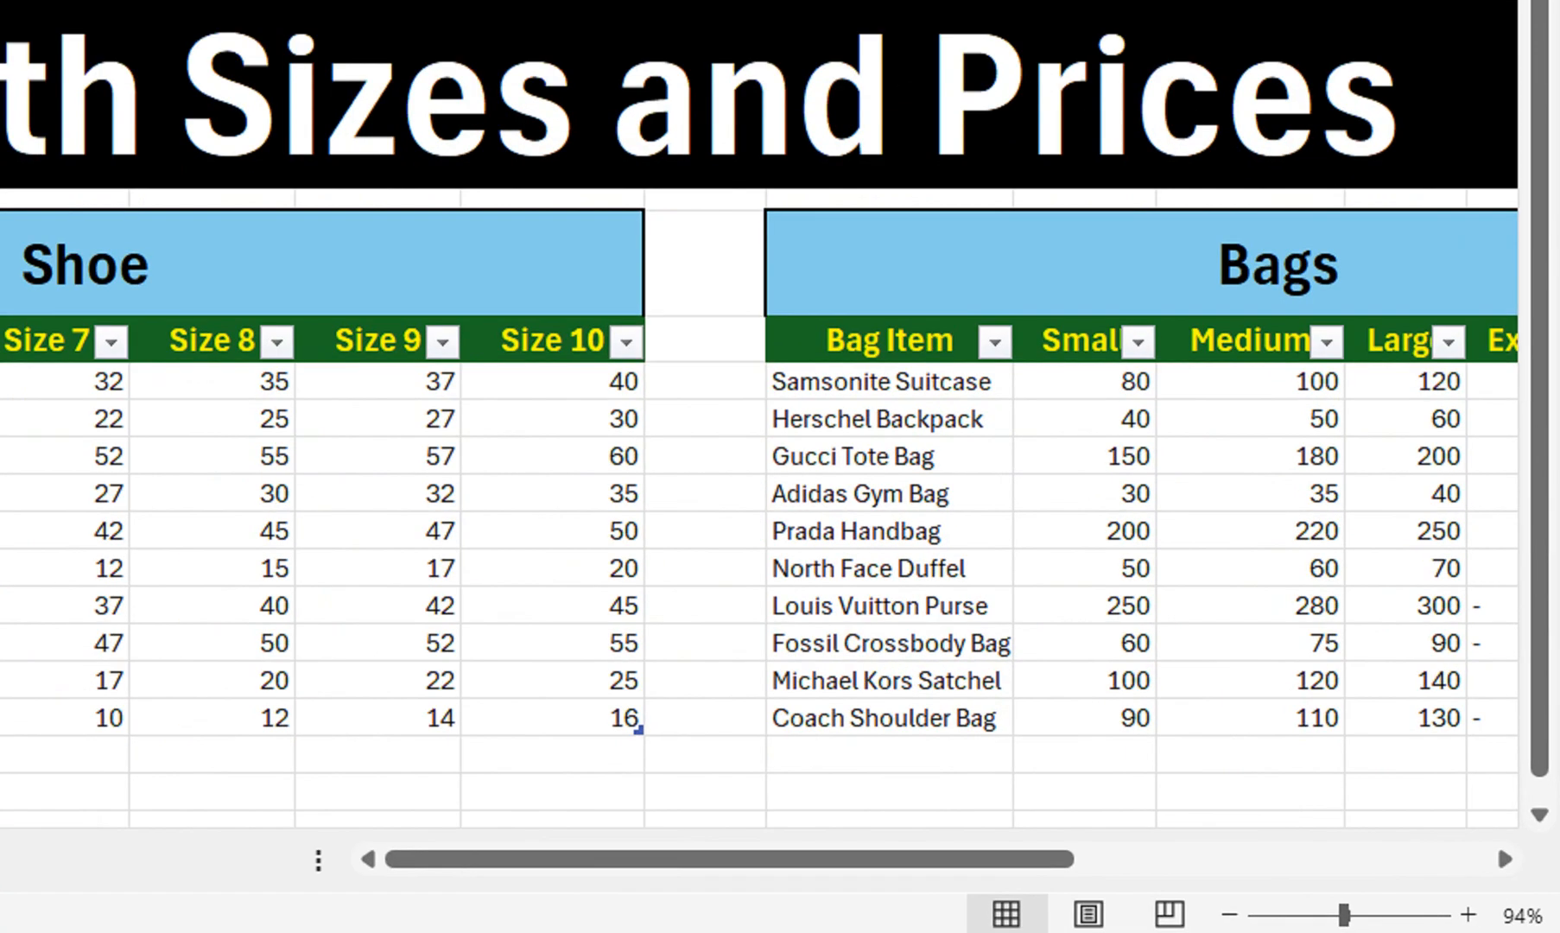
Check the Adidas Gym Bag price in the Bags table, then change the Size to Large ($40.00)
{"action": "left_click", "coordinate": [1405, 732]}
{"action": "left_click", "coordinate": [1406, 713]}
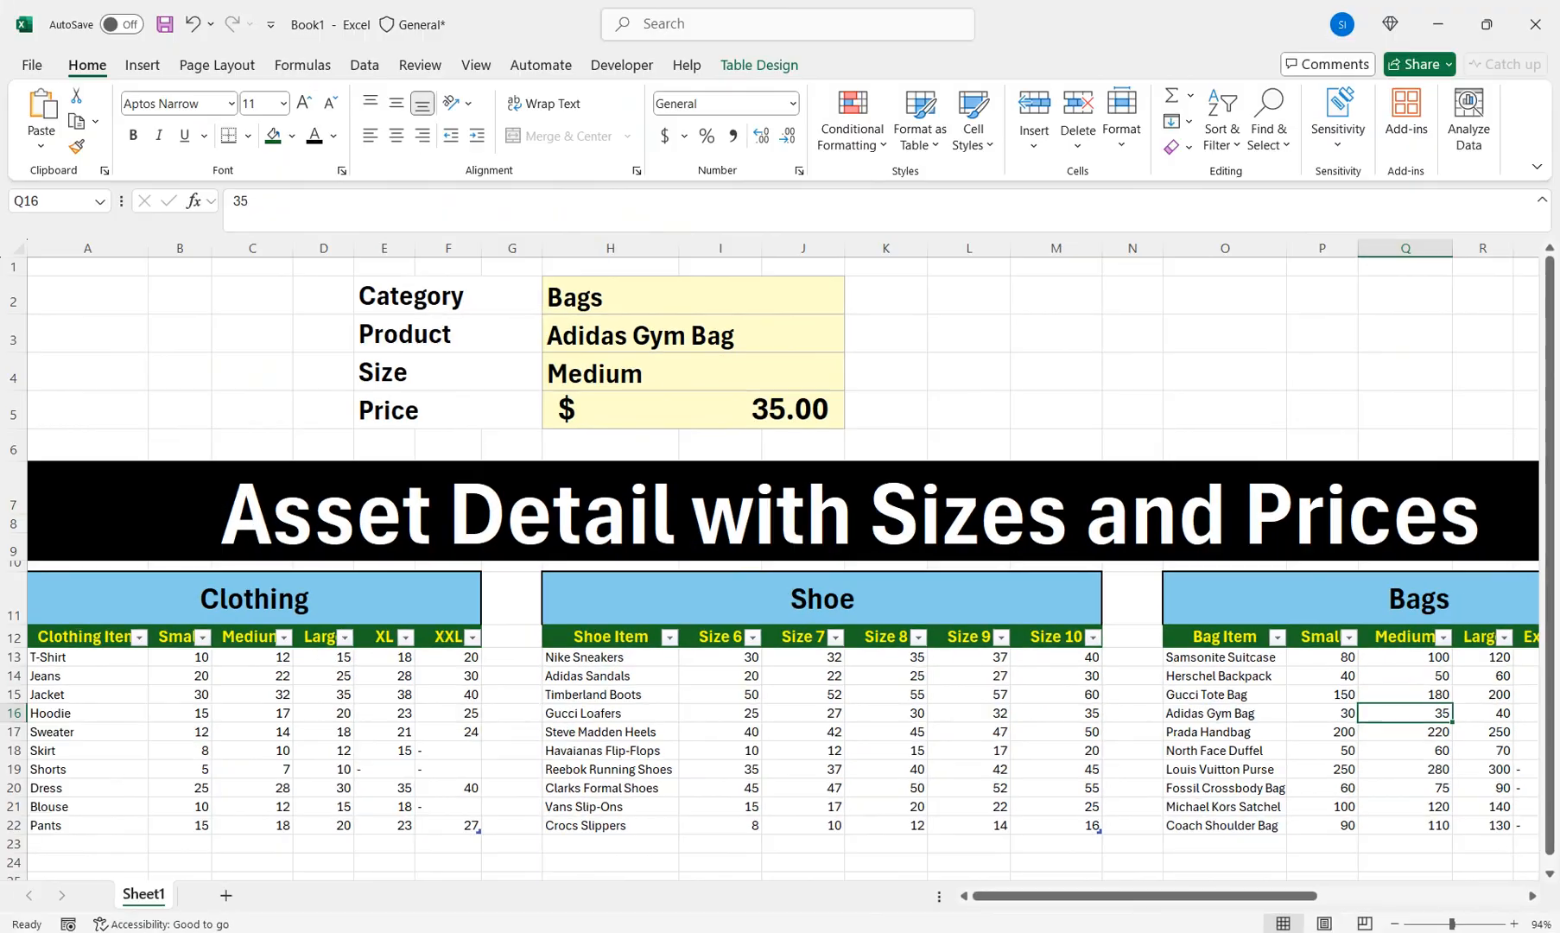
{"action": "left_click", "coordinate": [693, 373]}
{"action": "left_click", "coordinate": [853, 381]}
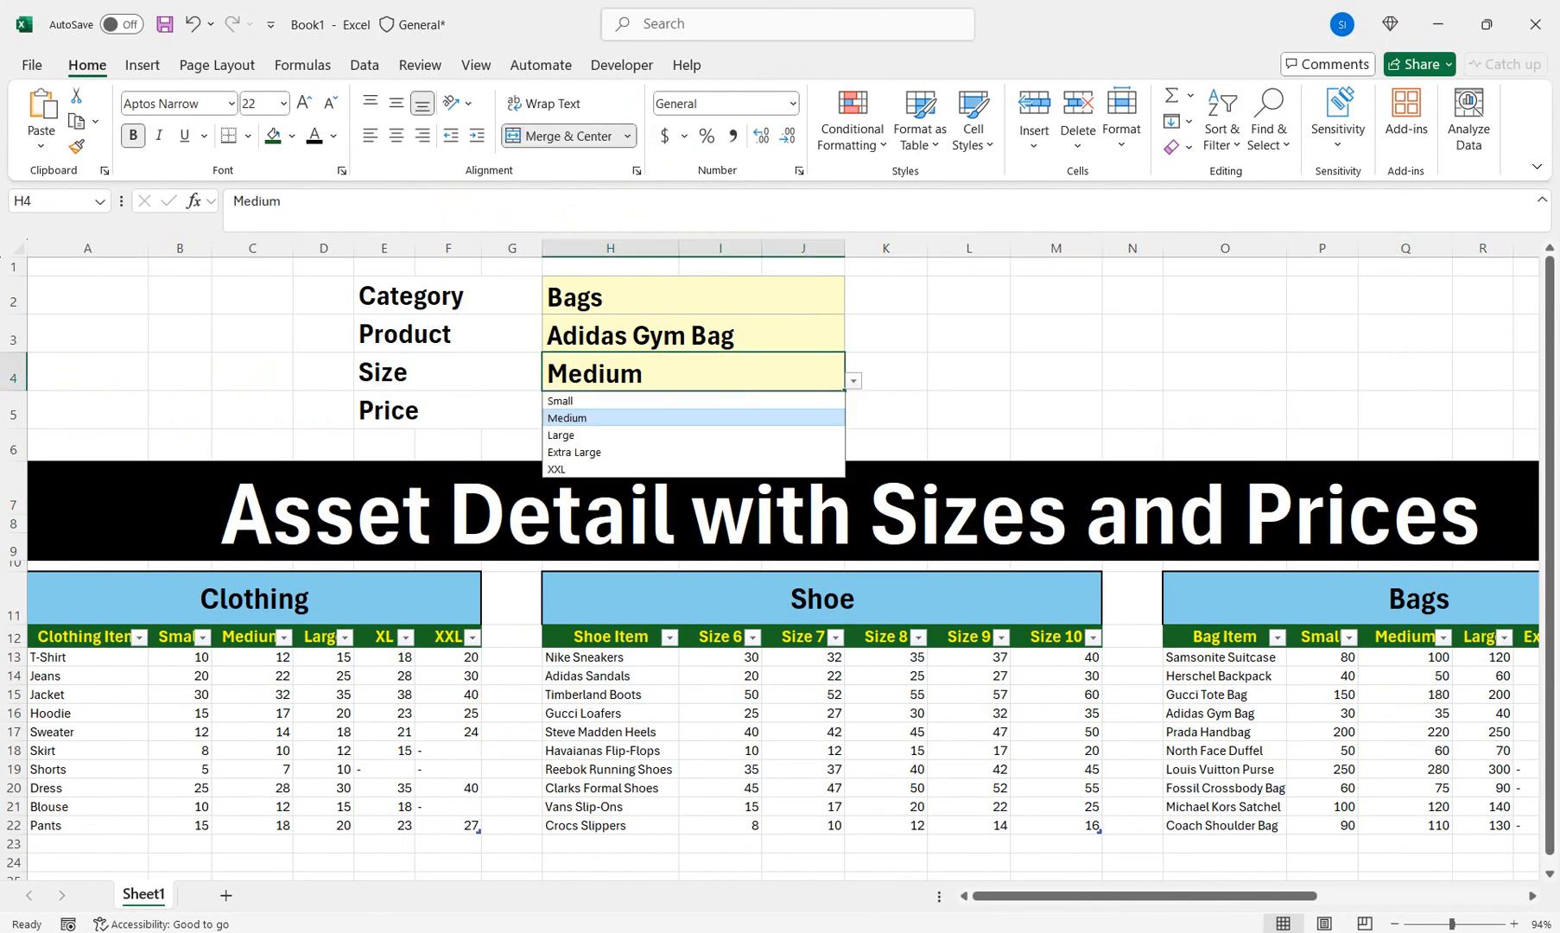
{"action": "left_click", "coordinate": [693, 435]}
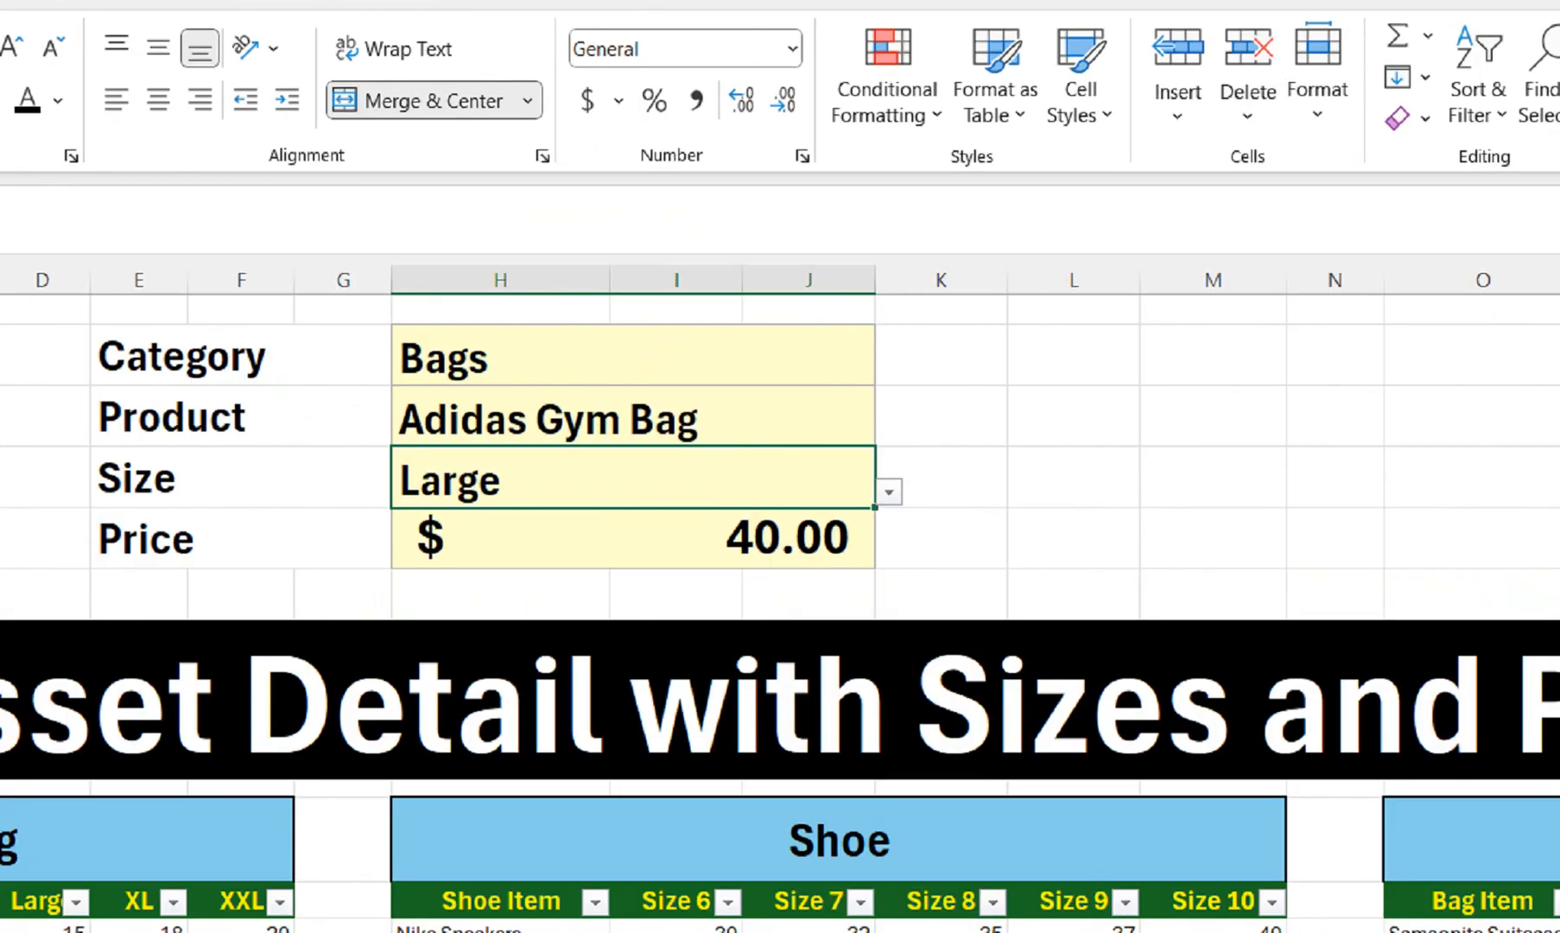
Switch the Category to Clothing, leaving the Price showing #N/A
{"action": "left_click", "coordinate": [693, 296]}
{"action": "left_click", "coordinate": [853, 305]}
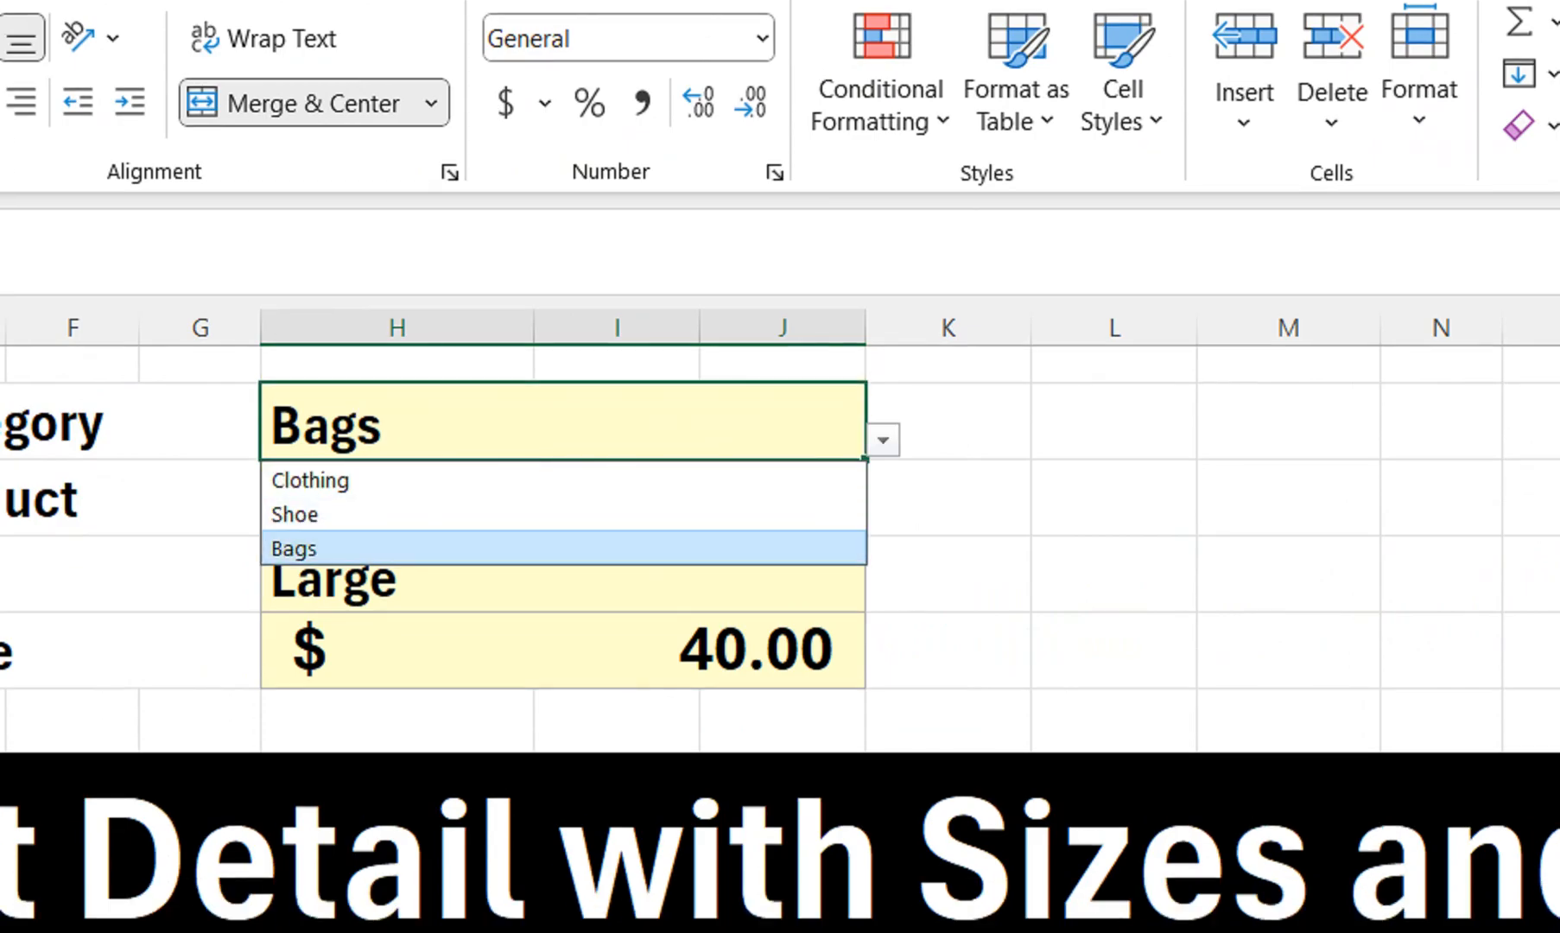
{"action": "left_click", "coordinate": [563, 534]}
{"action": "double_click", "coordinate": [536, 649]}
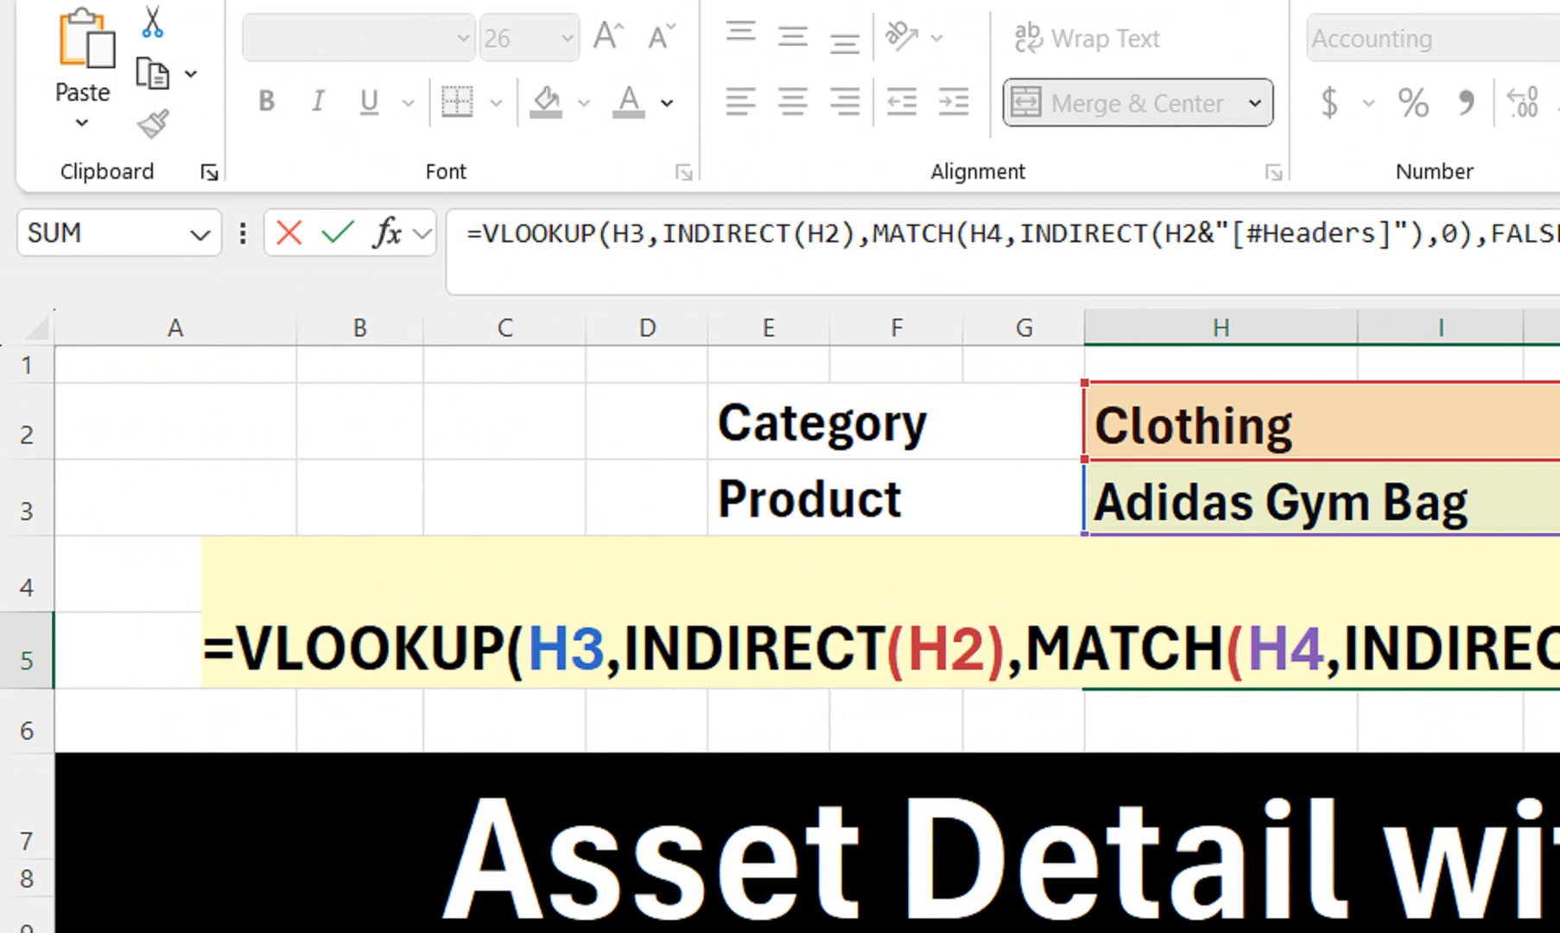
Wrap the Price VLOOKUP in IFERROR with an empty "" fallback so it shows blank
{"action": "type", "text": "if"}
{"action": "key", "text": "Down"}
{"action": "key", "text": "Tab"}
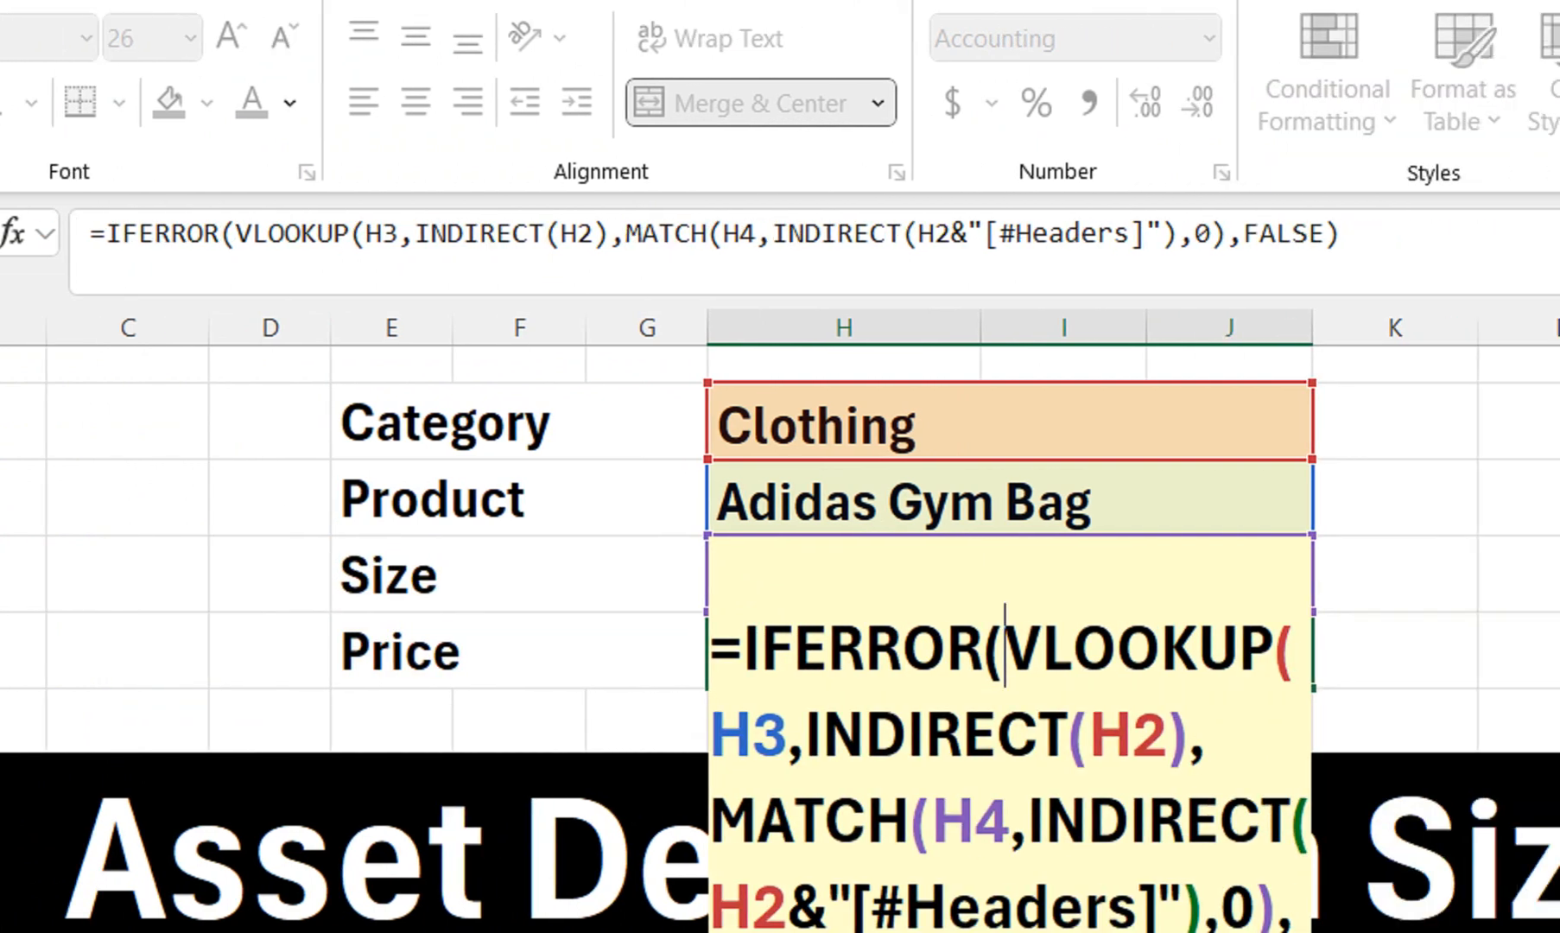
{"action": "key", "text": "End"}
{"action": "type", "text": ",\"\""}
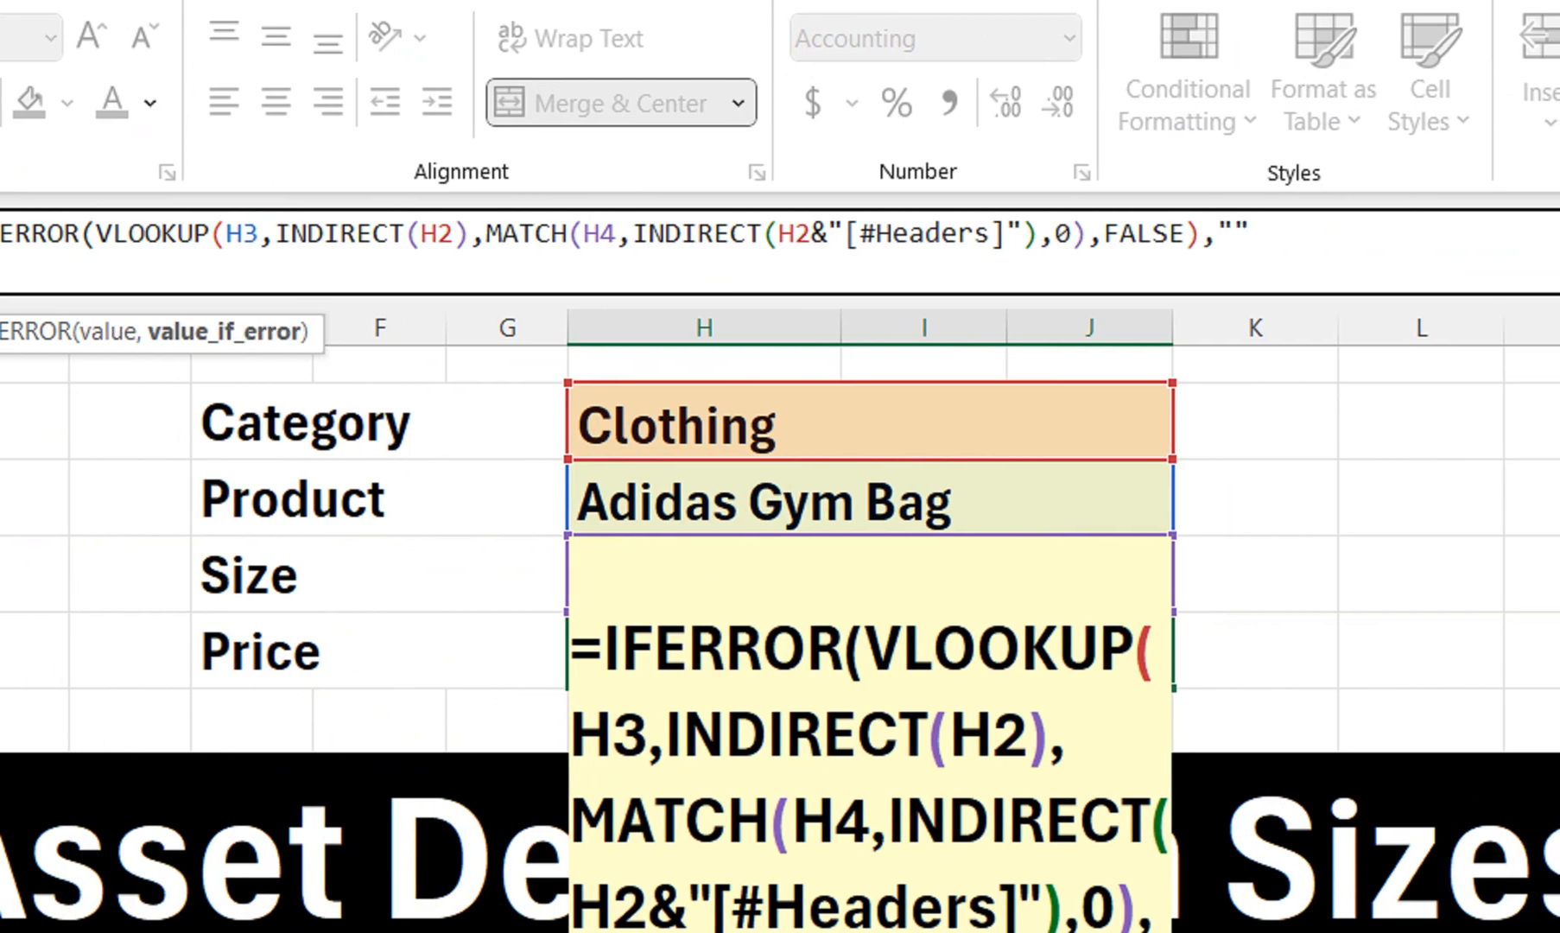
{"action": "type", "text": ")"}
{"action": "key", "text": "Return"}
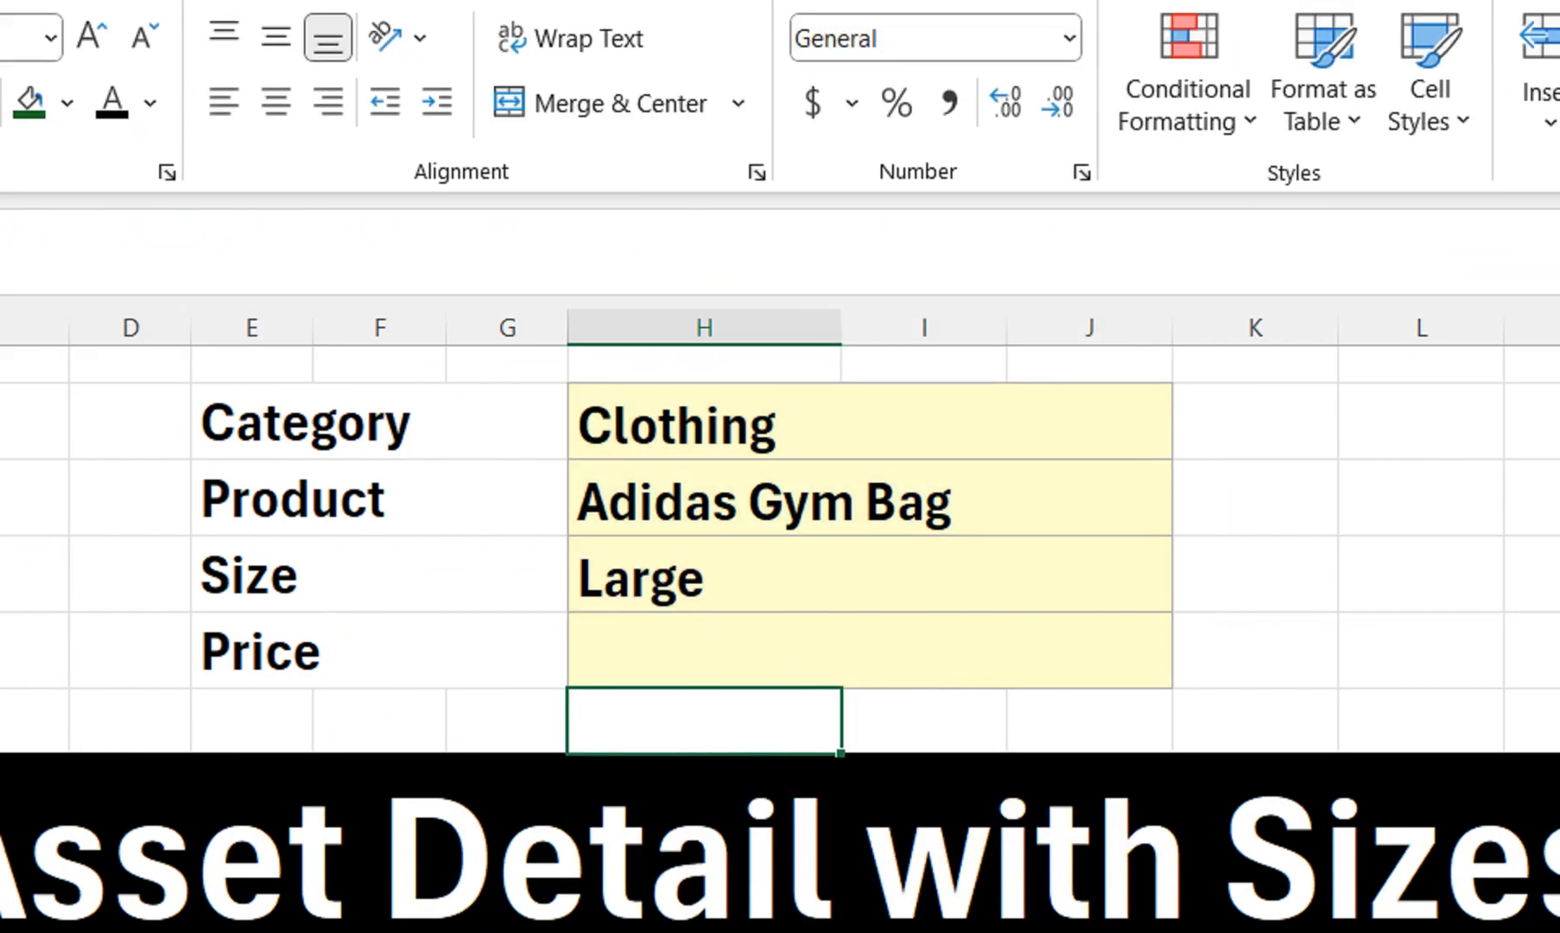
Set the Product to Hoodie and the Size to XXL, returning a $25.00 price
{"action": "key", "text": "Up"}
{"action": "key", "text": "Up"}
{"action": "key", "text": "Up"}
{"action": "key", "text": "alt+Down"}
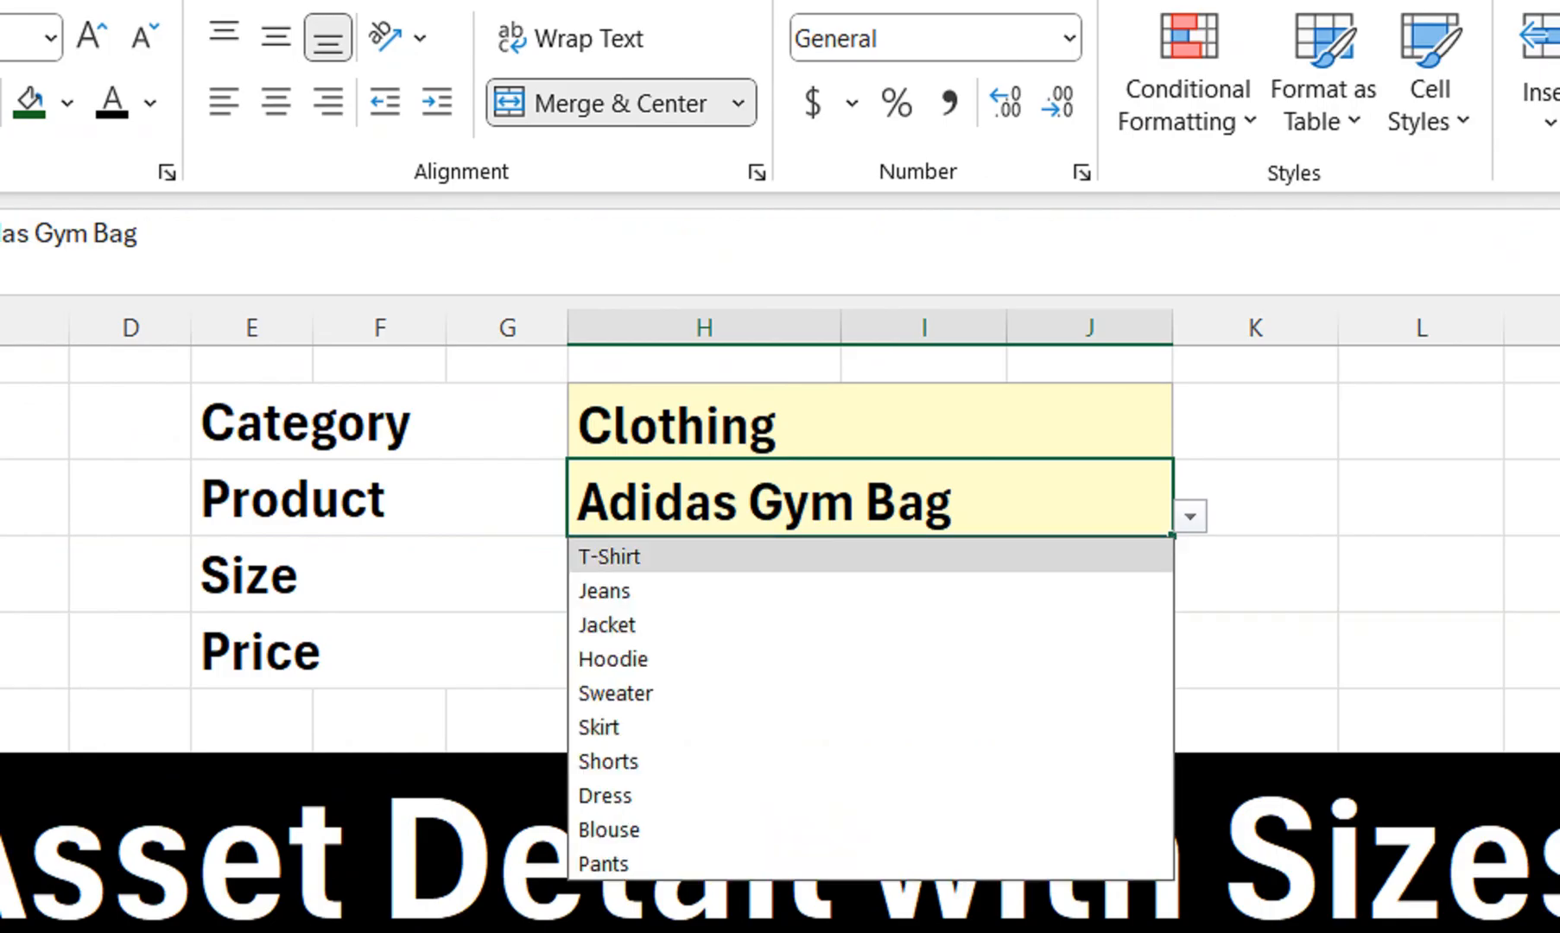
{"action": "key", "text": "Return"}
{"action": "left_click", "coordinate": [870, 574]}
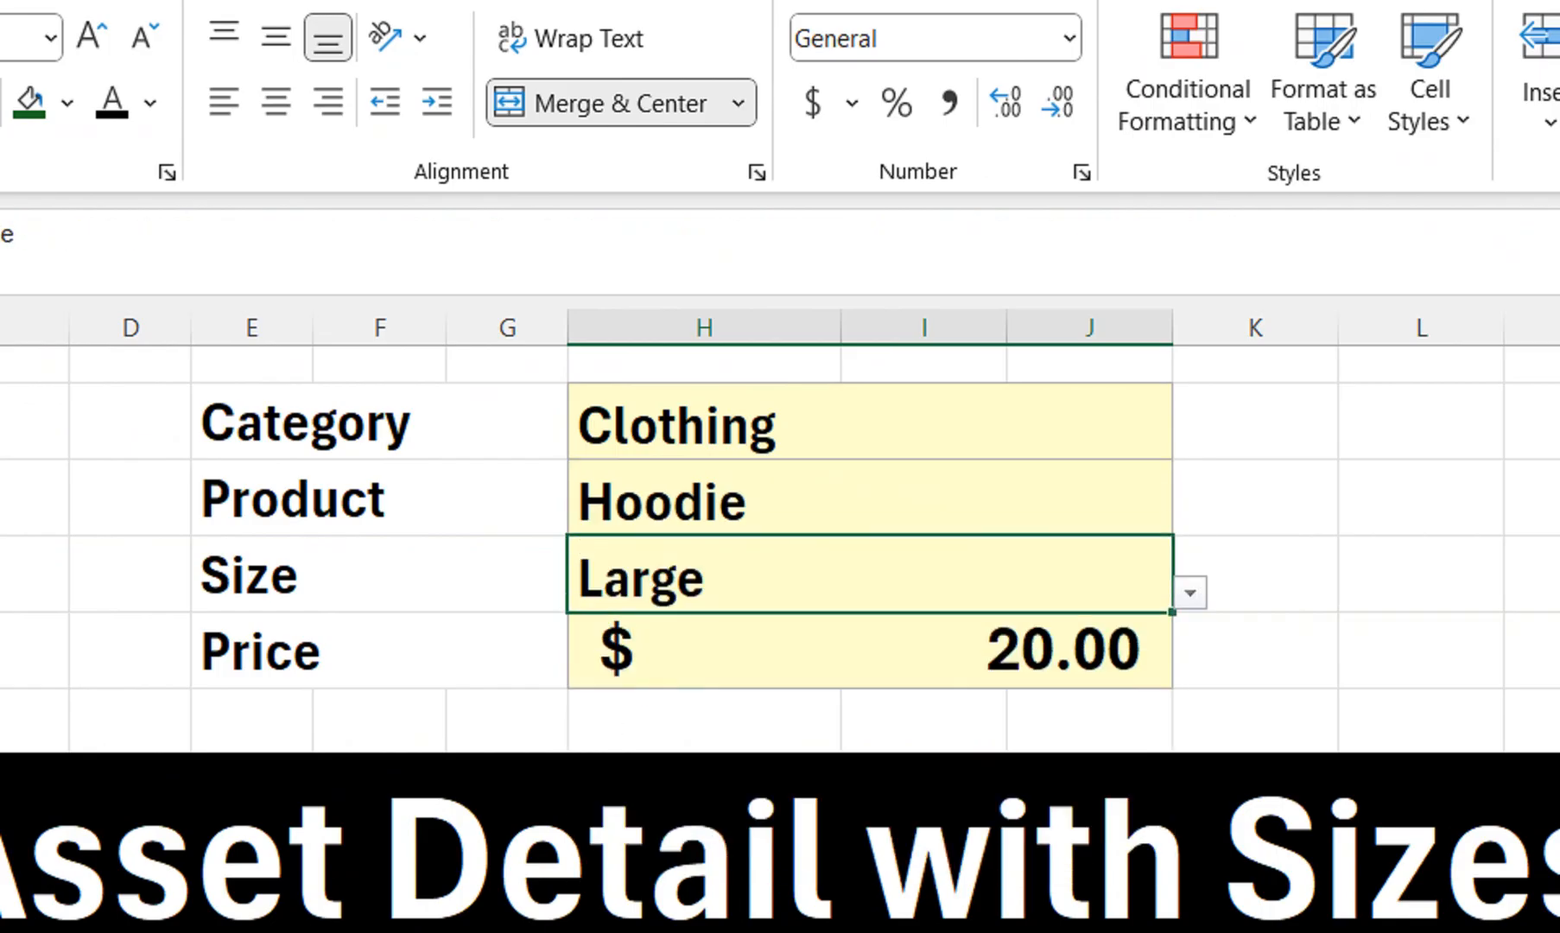
{"action": "left_click", "coordinate": [1190, 593]}
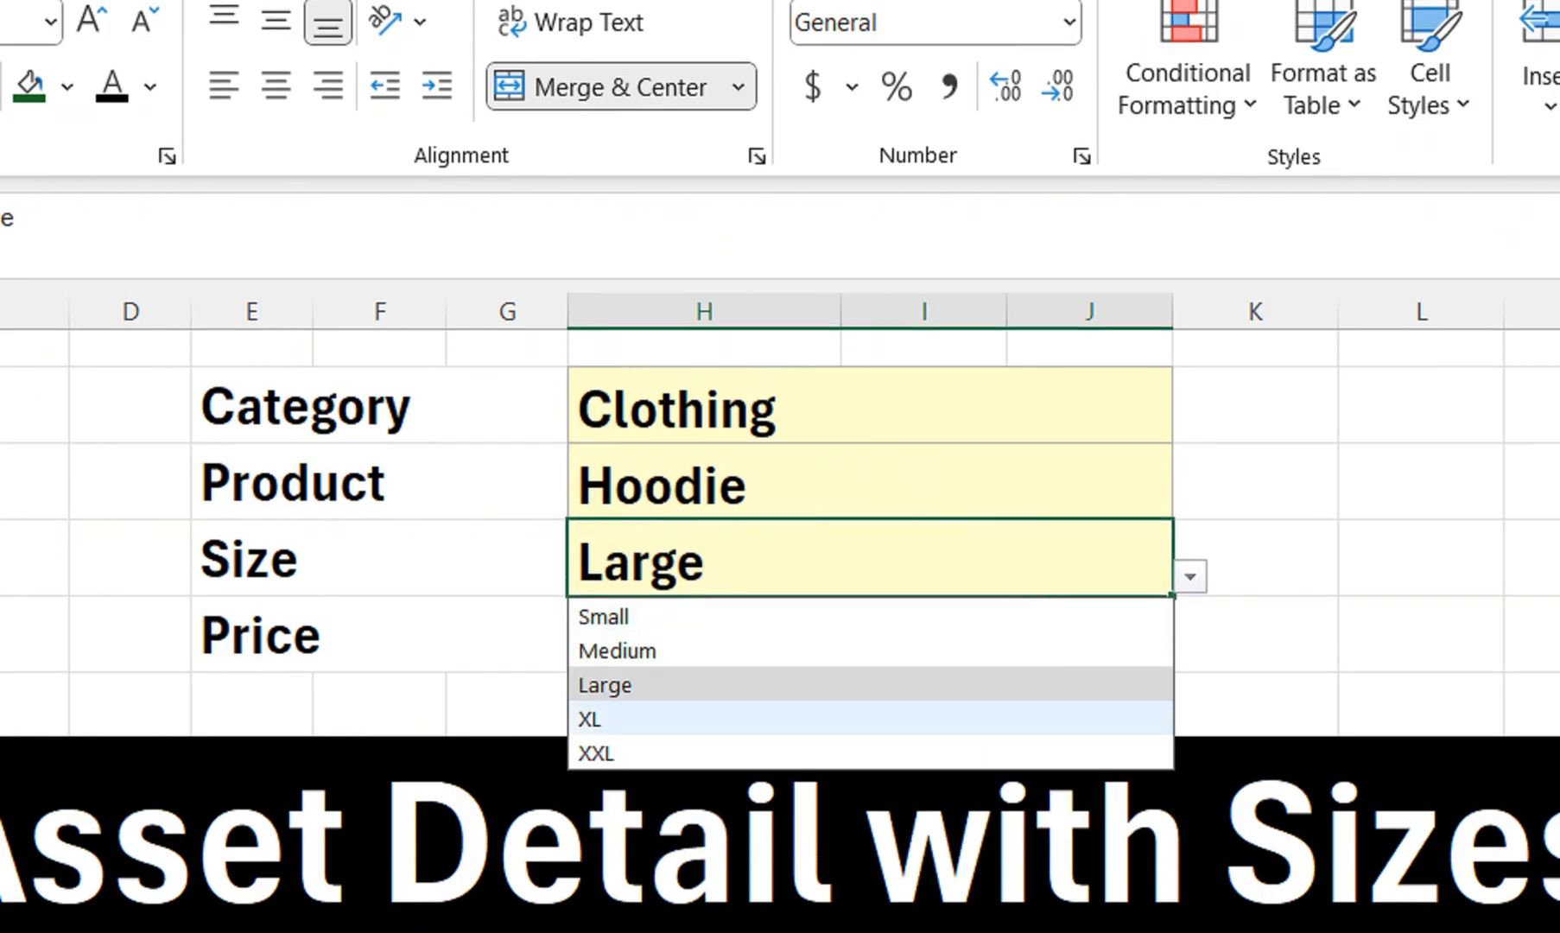
{"action": "left_click", "coordinate": [864, 770]}
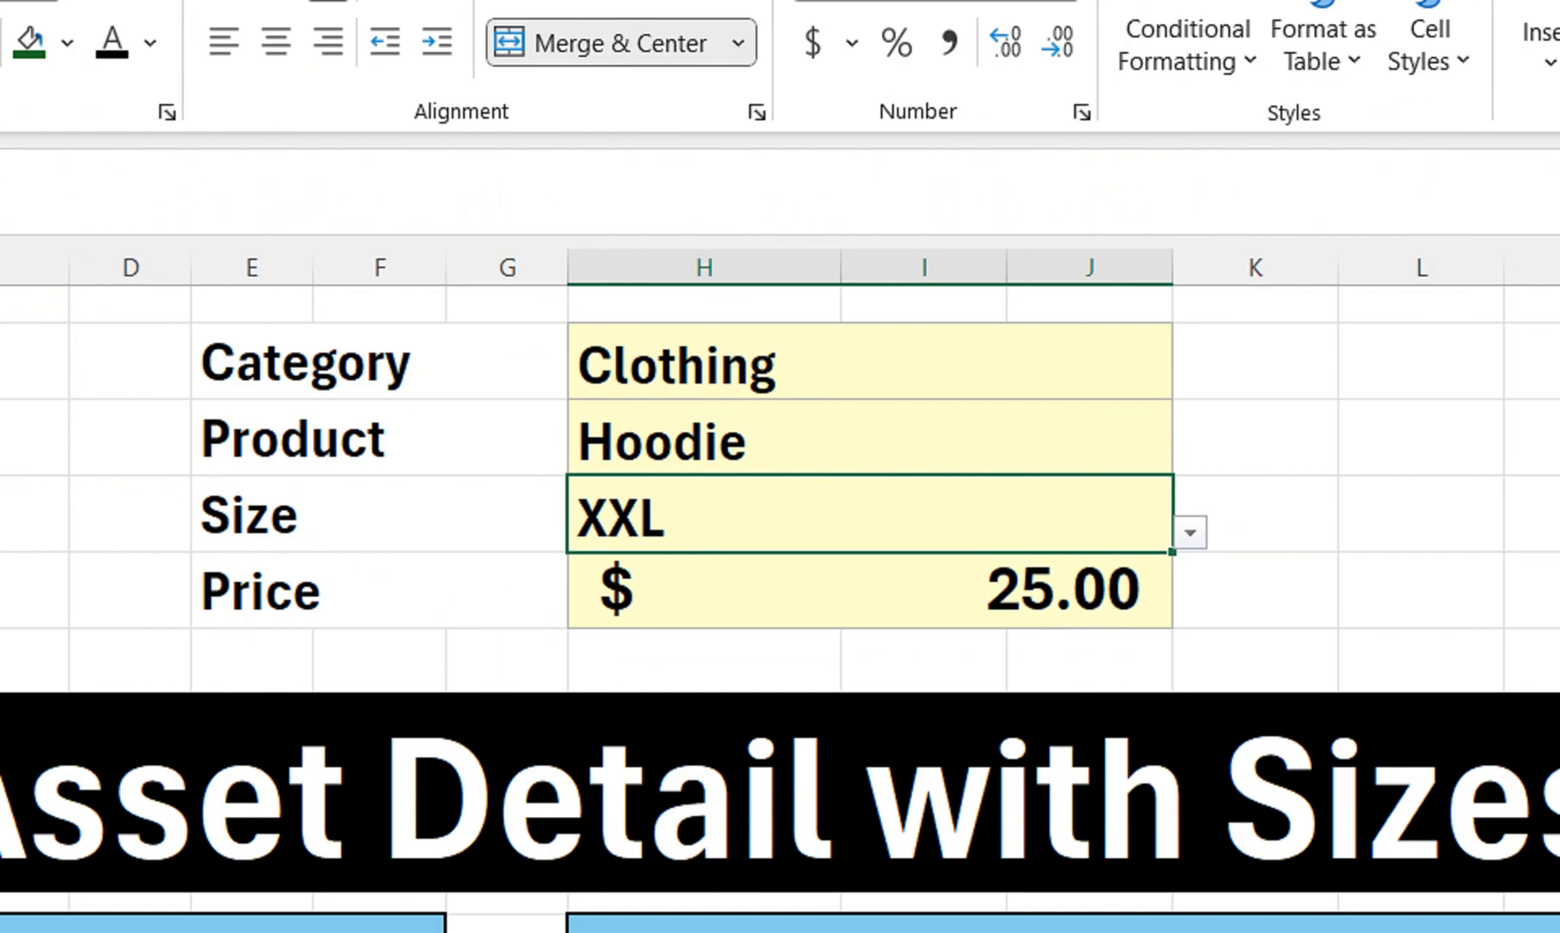